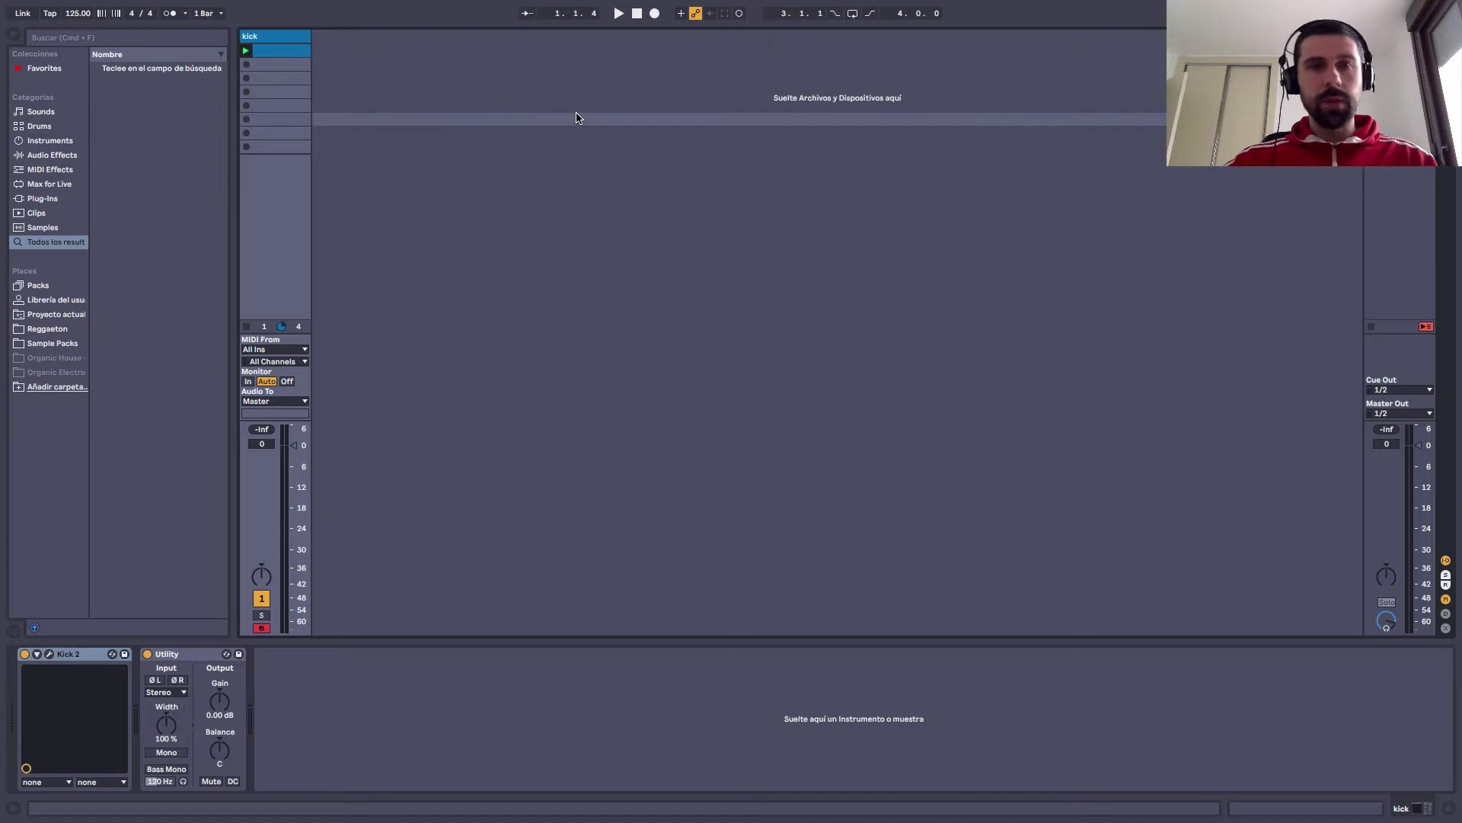
key("Tab")
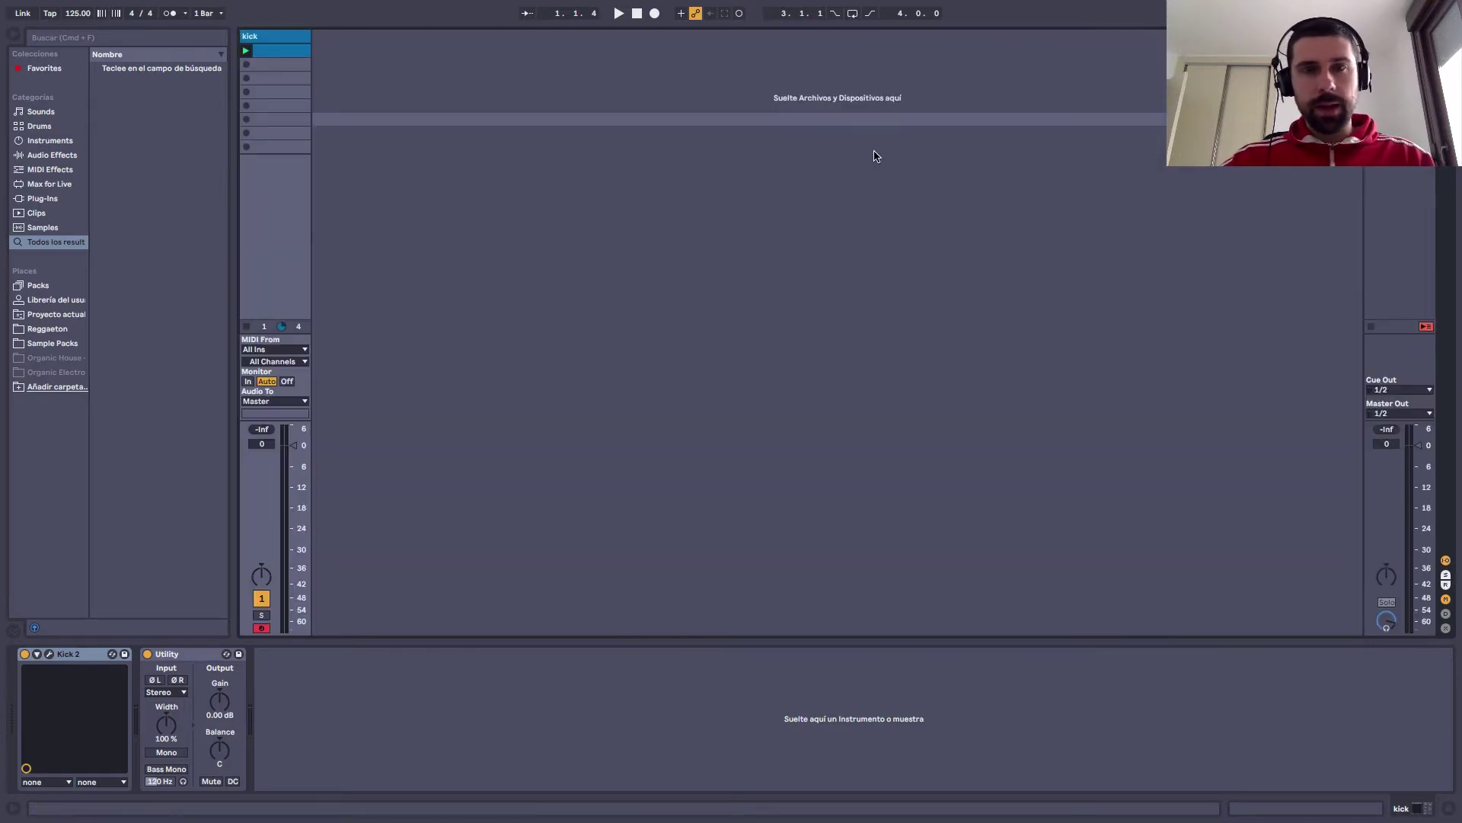
Open the kick clip's note editor enlarged to show its four C1 notes on each beat
left_click(288, 37)
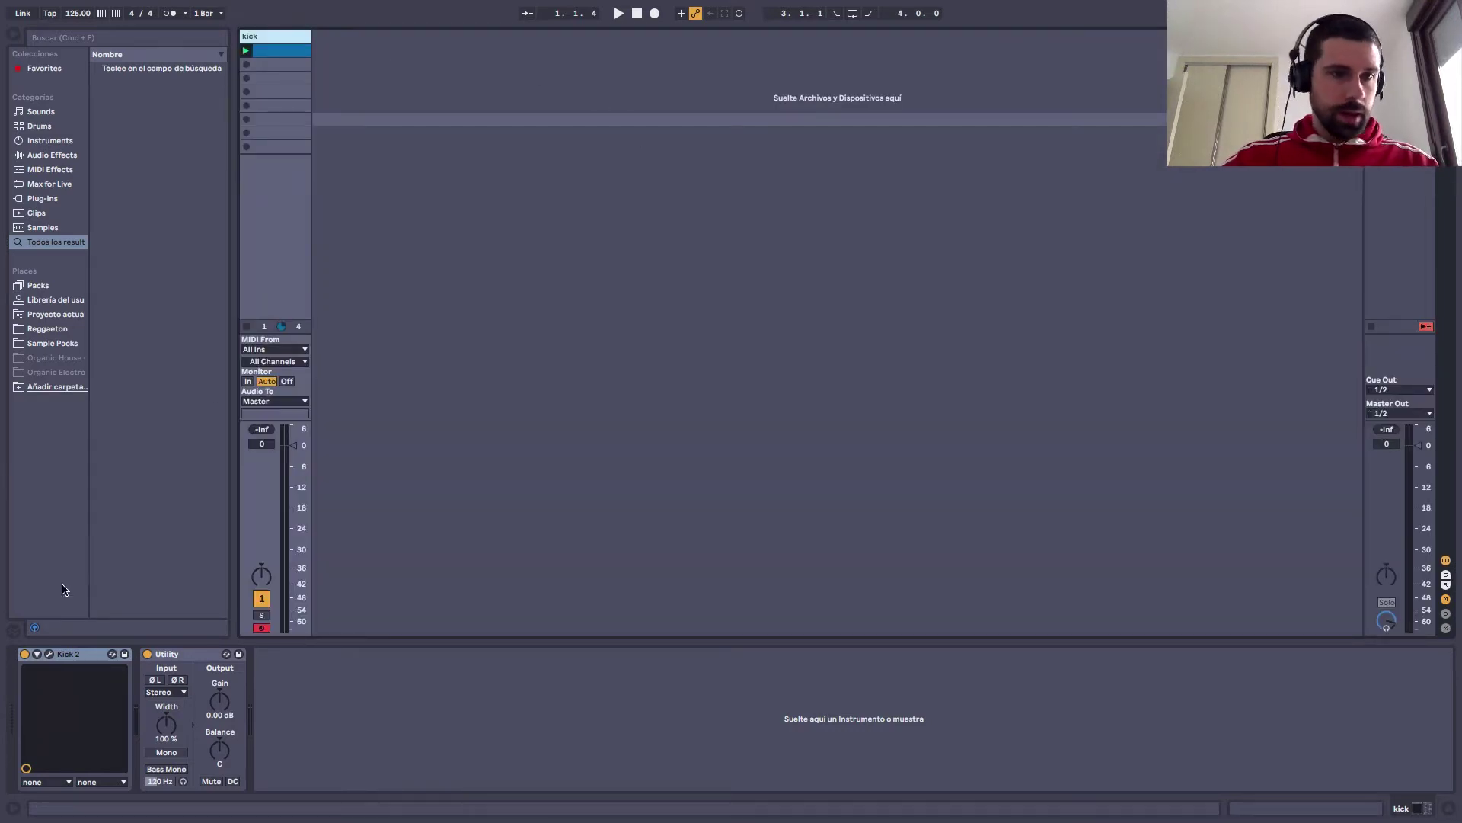
key("shift+Tab")
left_click_drag(364, 643, 365, 331)
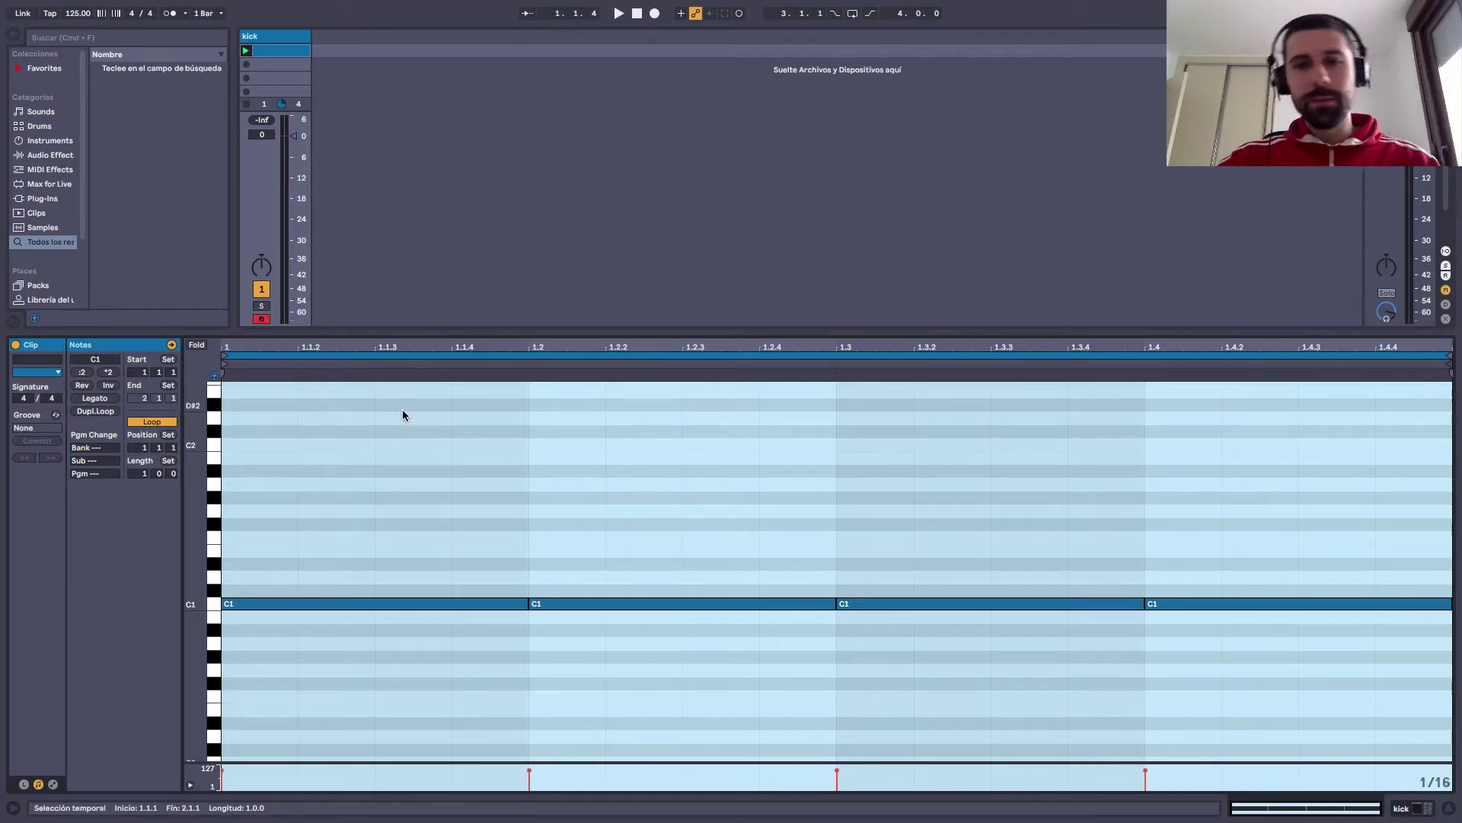
Transpose all four kick notes from C1 up to E1 and return to the device chain
left_click(434, 487)
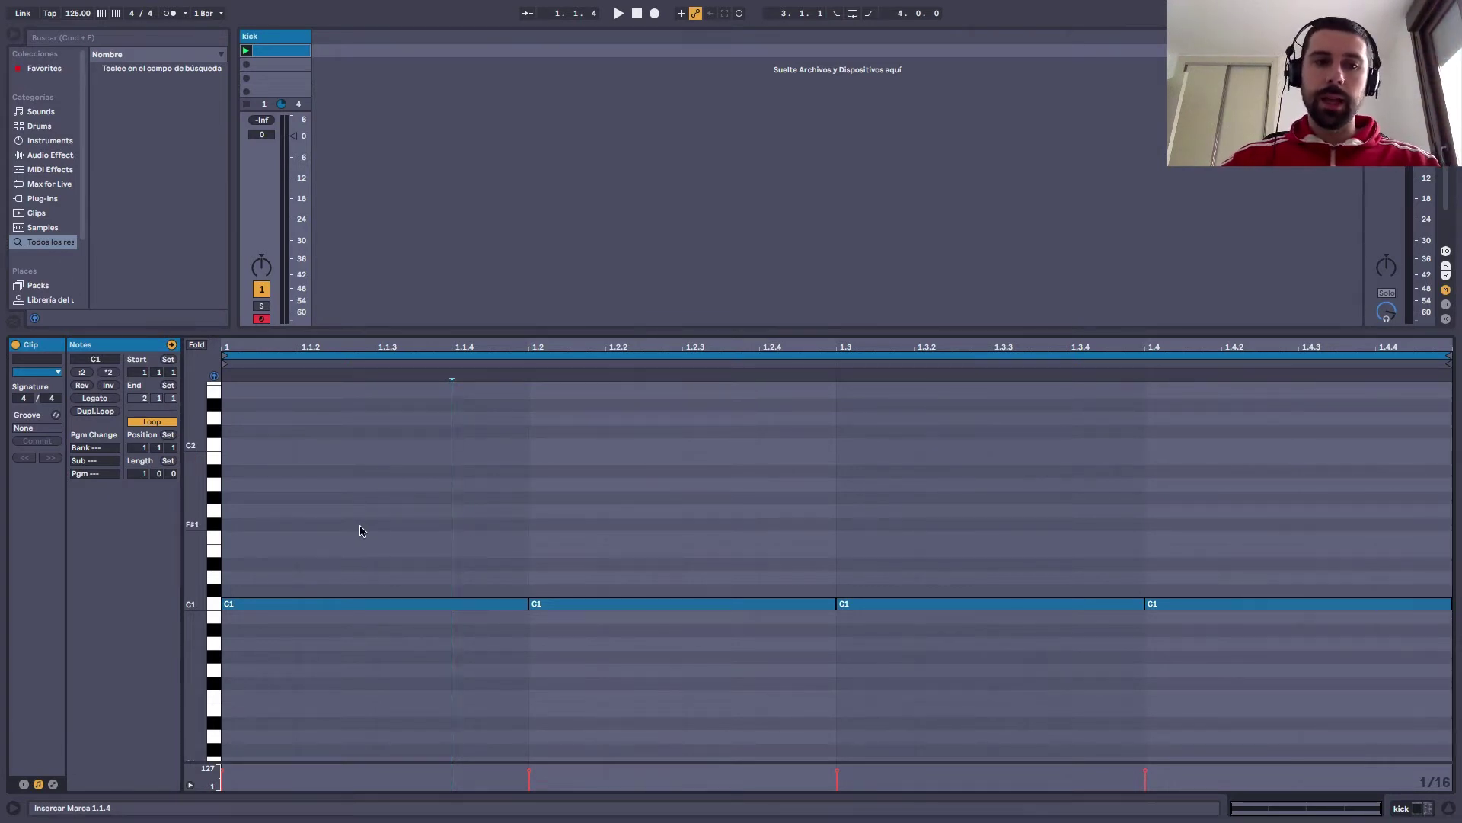
left_click_drag(381, 515, 1221, 669)
key("Up")
key("Up")
key("Up")
key("Up")
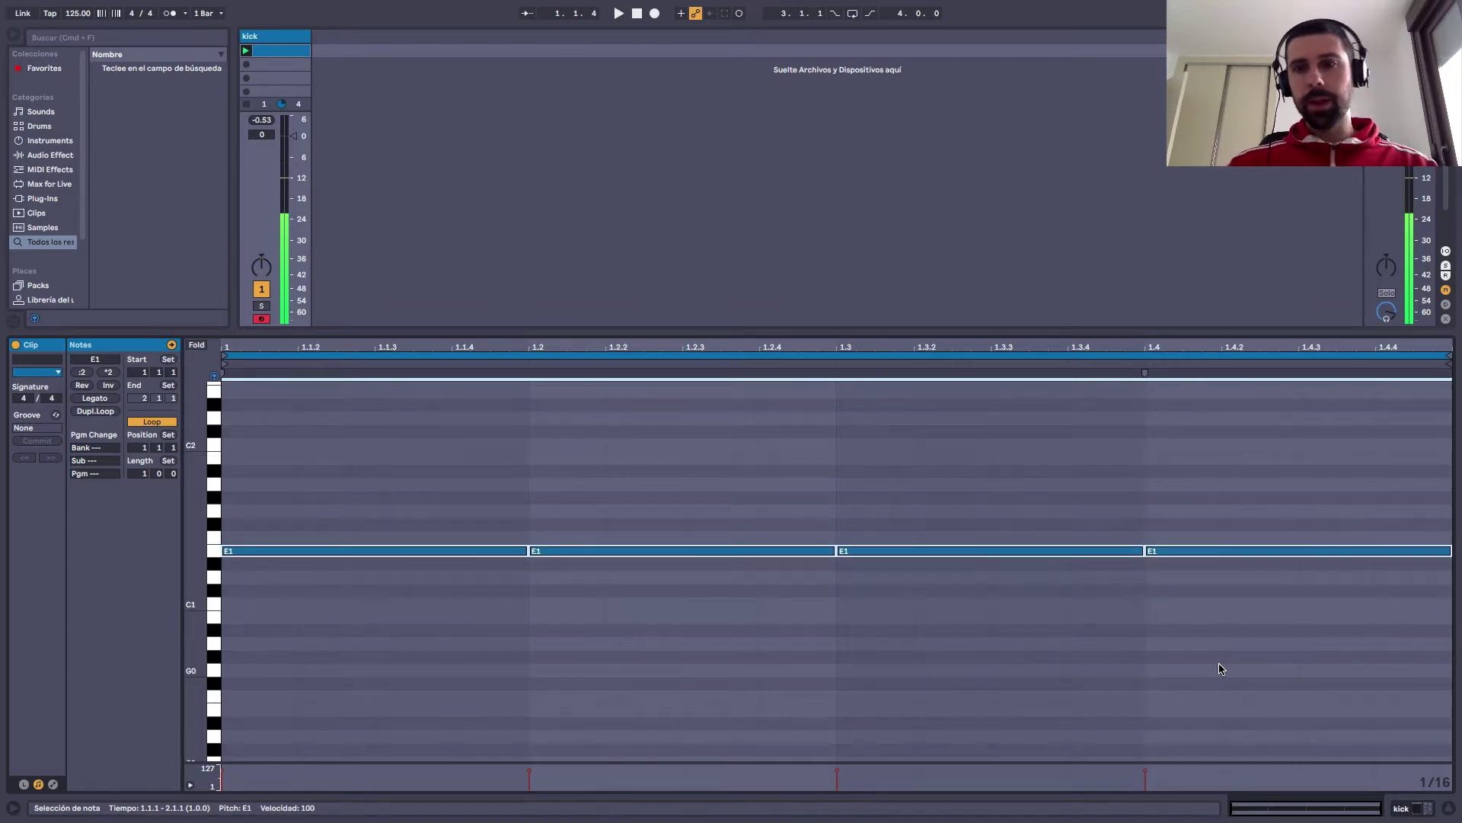
key("Up")
key("Down")
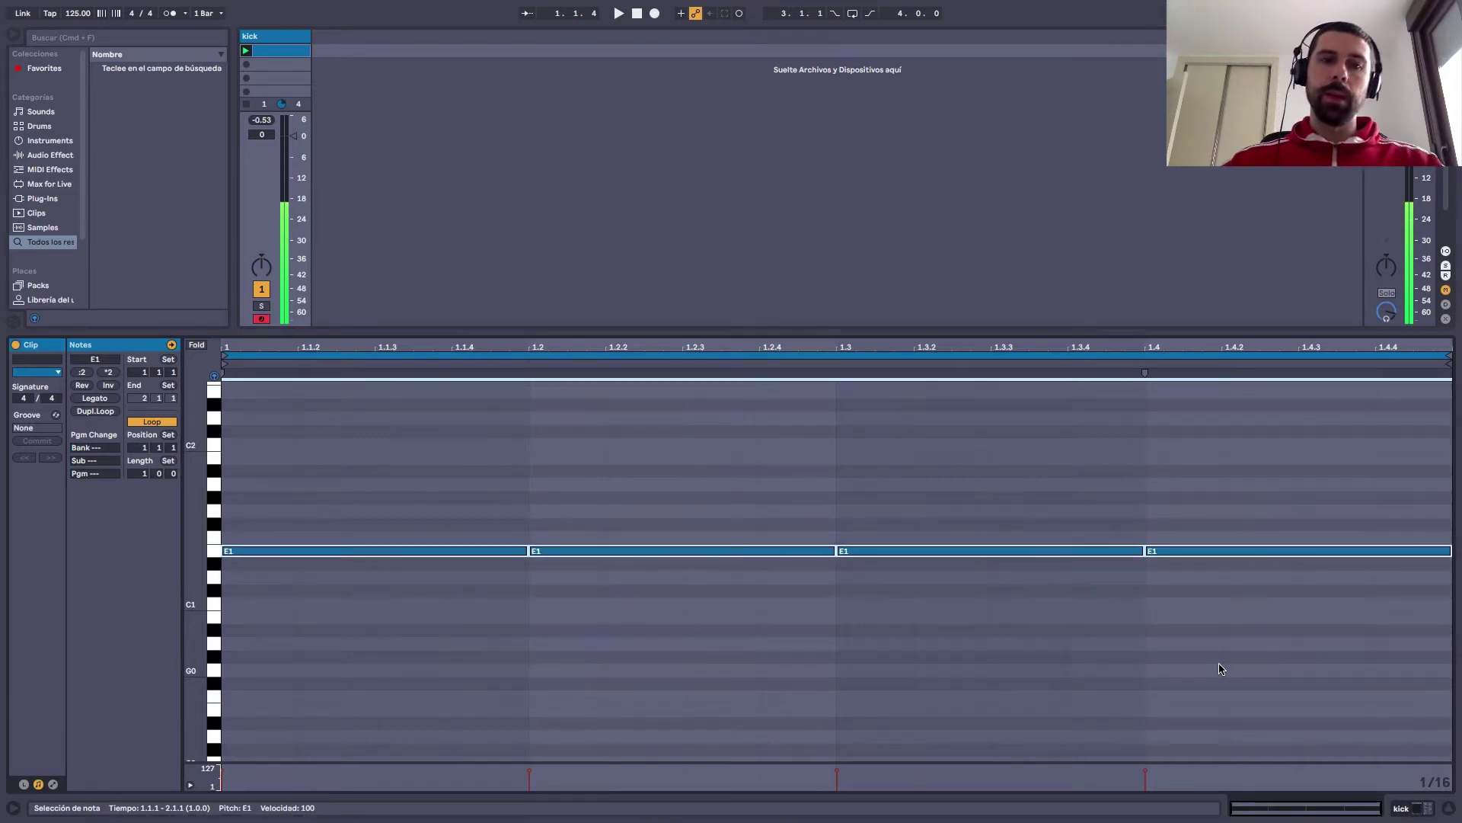
left_click_drag(195, 504, 259, 504)
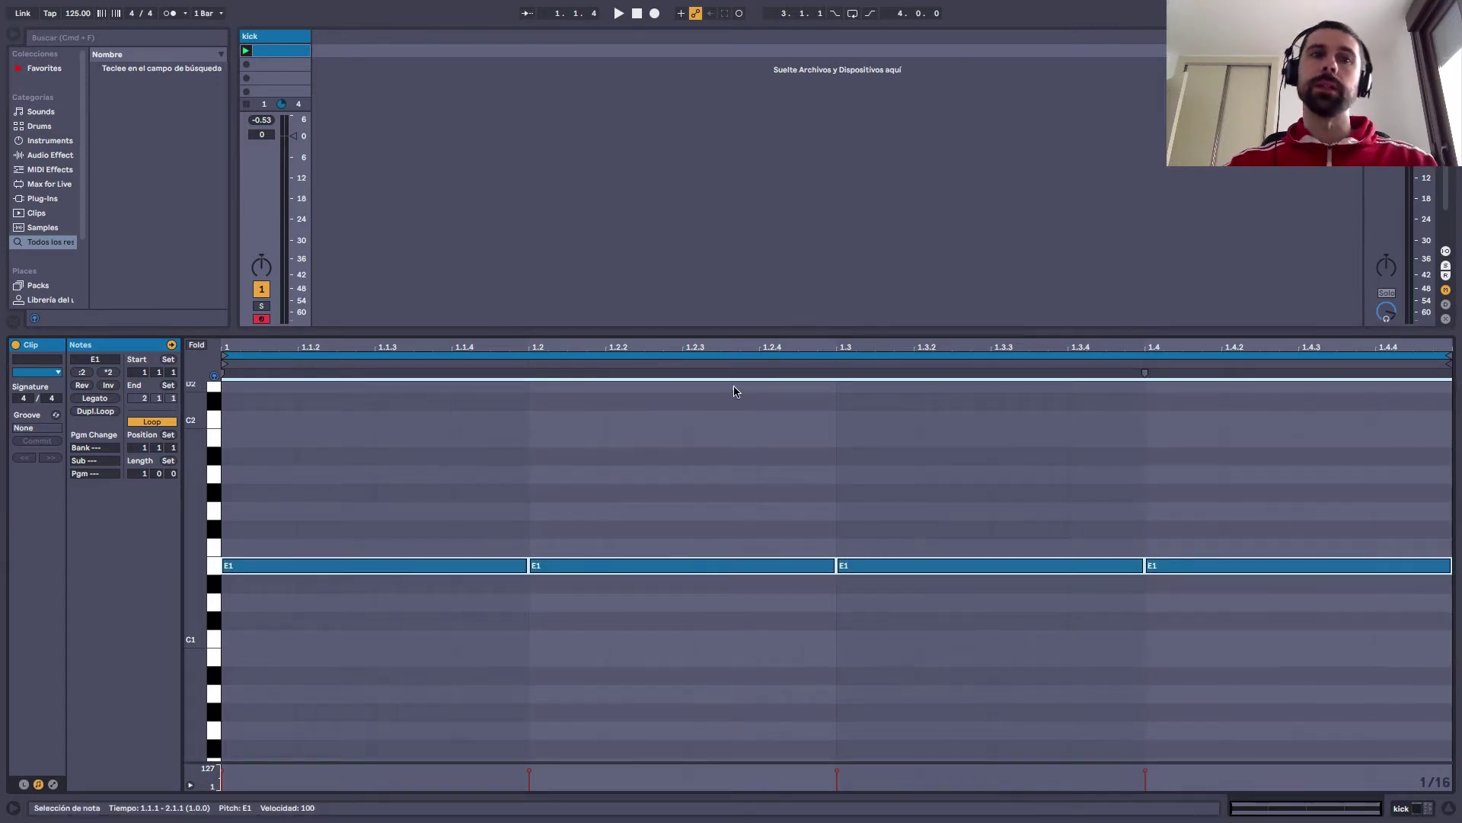
key("shift+Tab")
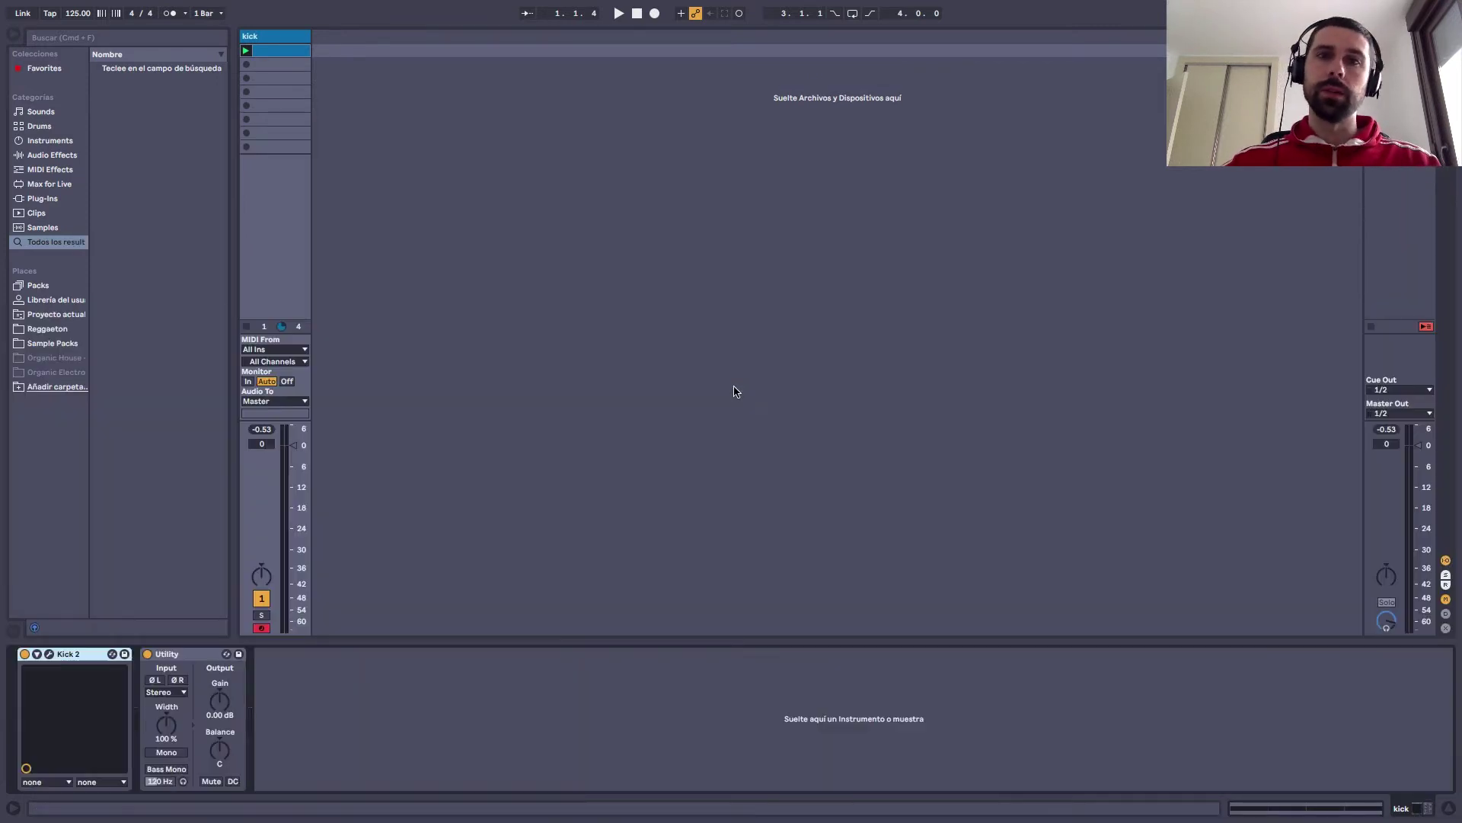
Play the kick clip with the volume raised, showing the kick's device chain
double_click(288, 59)
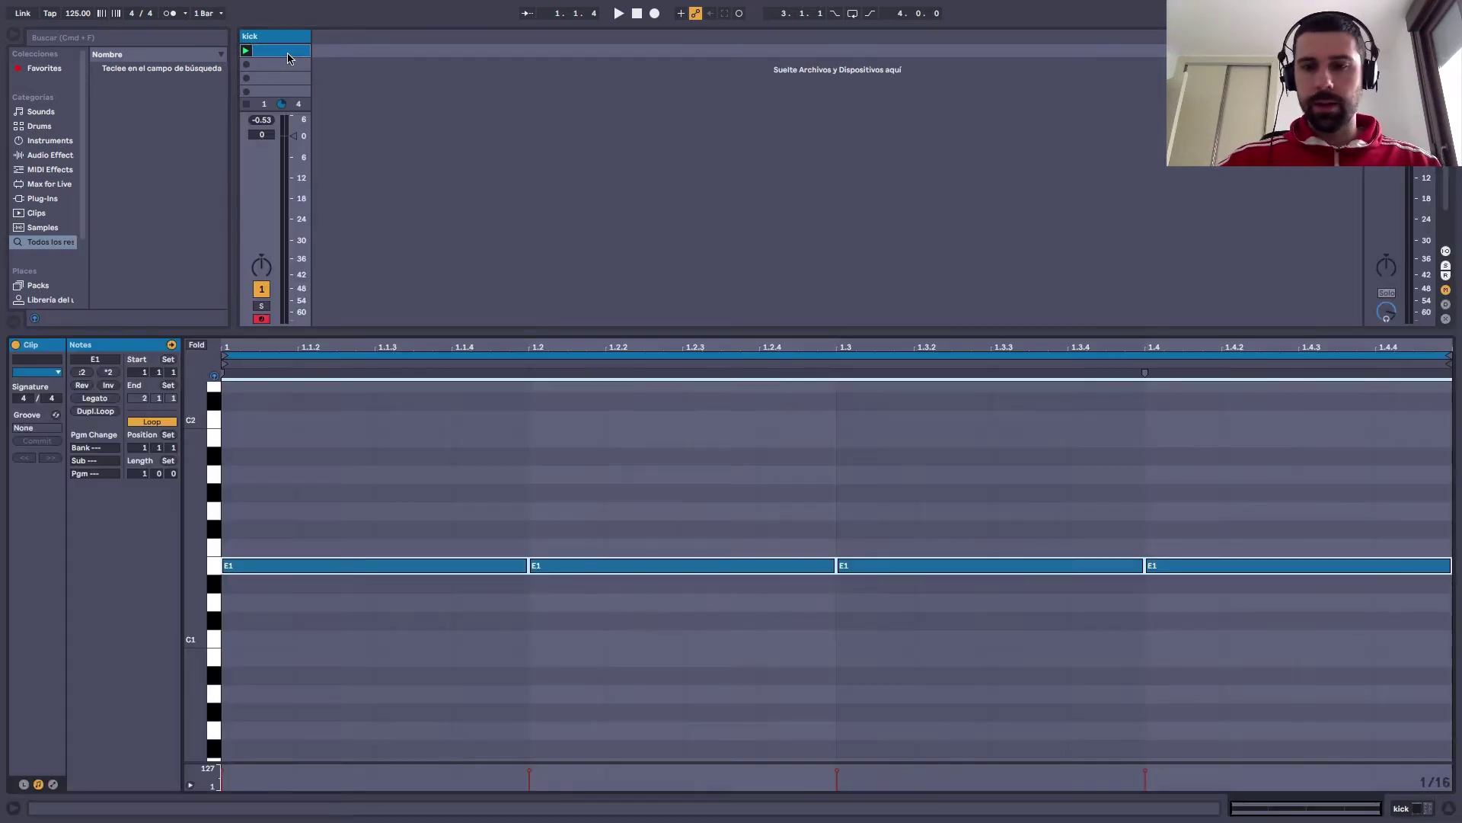
key("XF86AudioRaiseVolume")
key("XF86AudioRaiseVolume")
key("XF86AudioRaiseVolume")
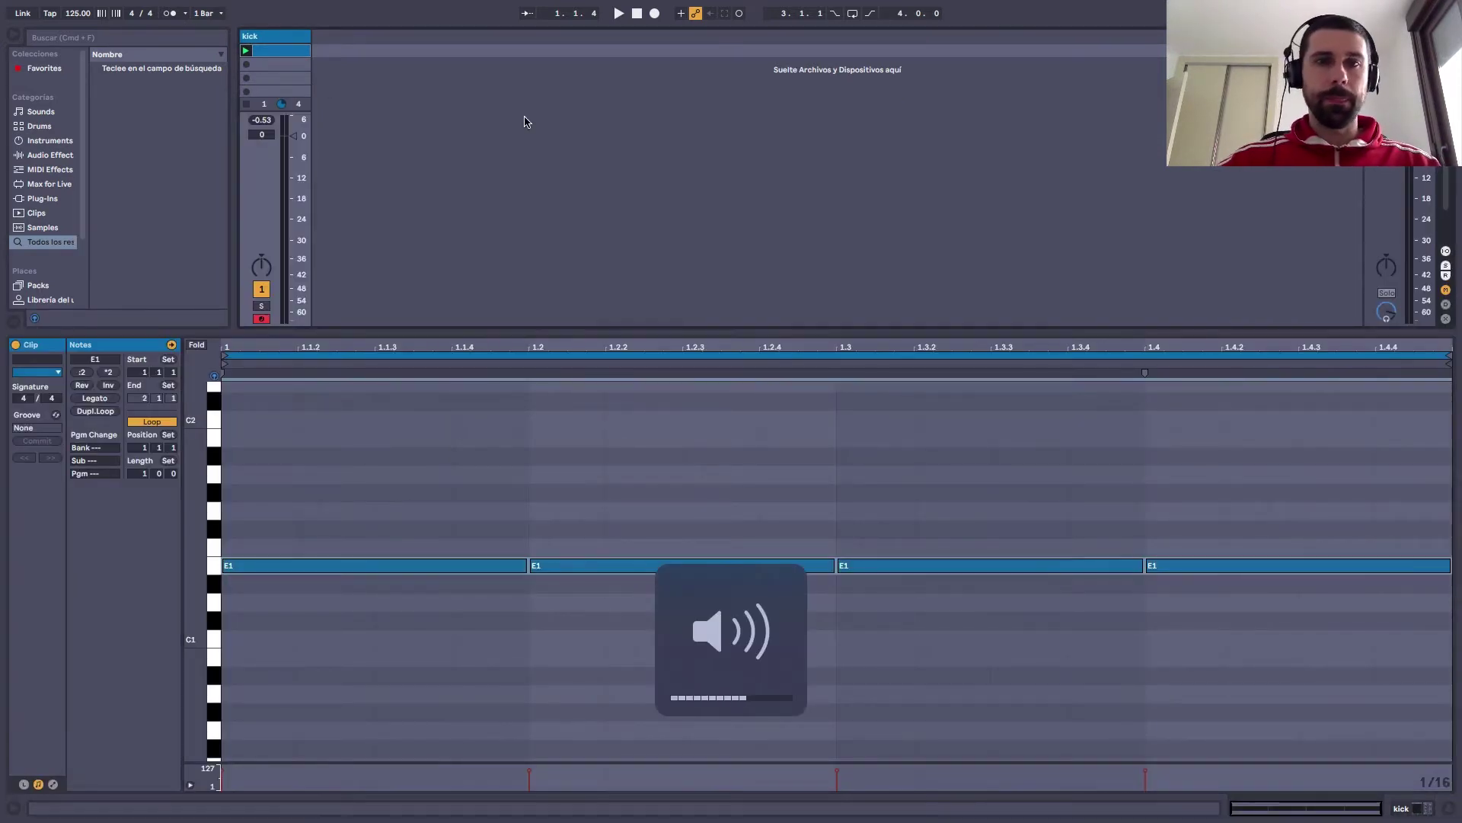
key("space")
key("shift+Tab")
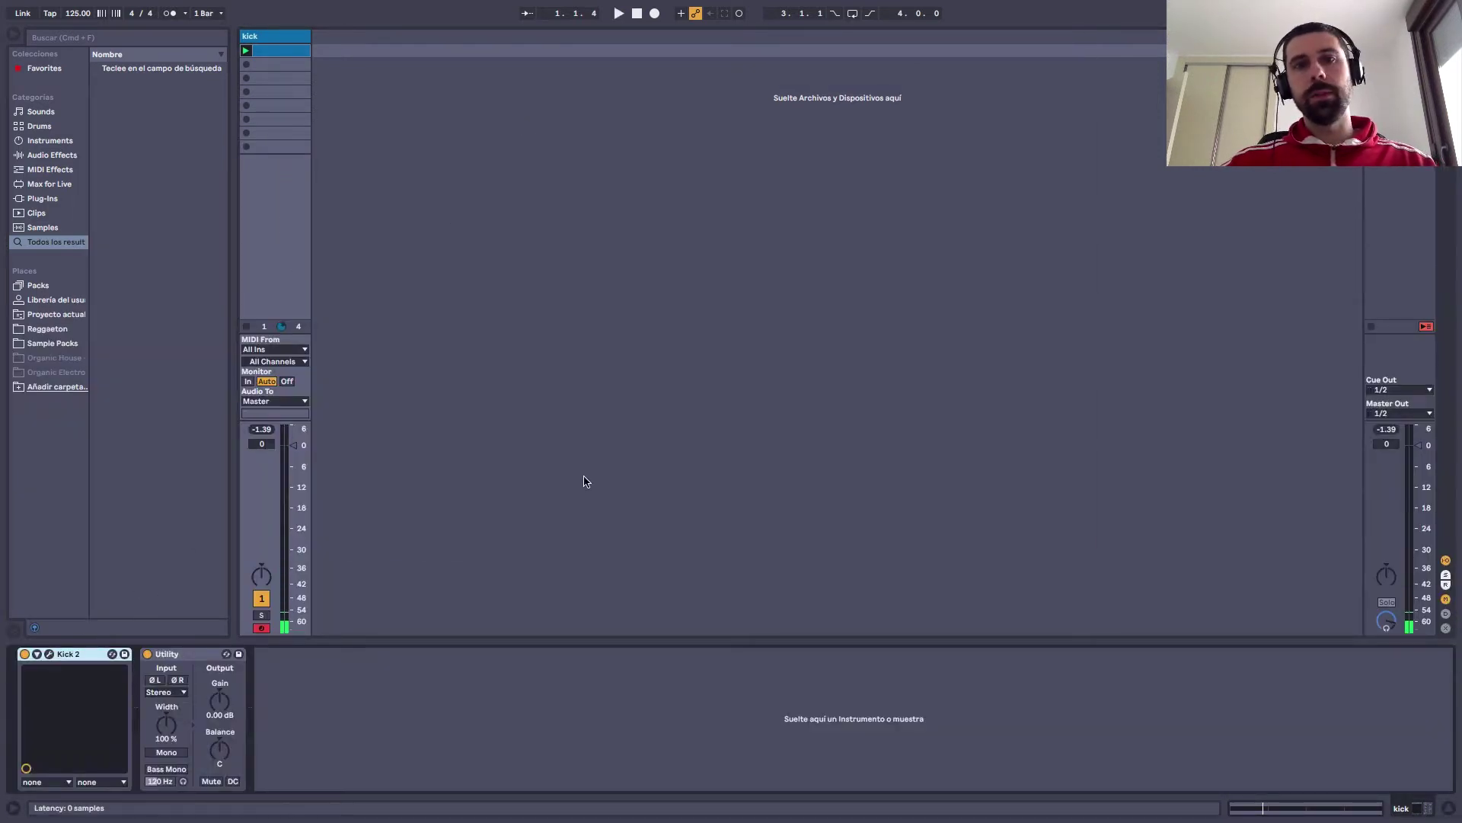
Reshape Kick 2's amp envelope to levels 1.00, 0.88, 1.00 and 0.72 before 0.00
key("super+alt+p")
left_click(350, 427)
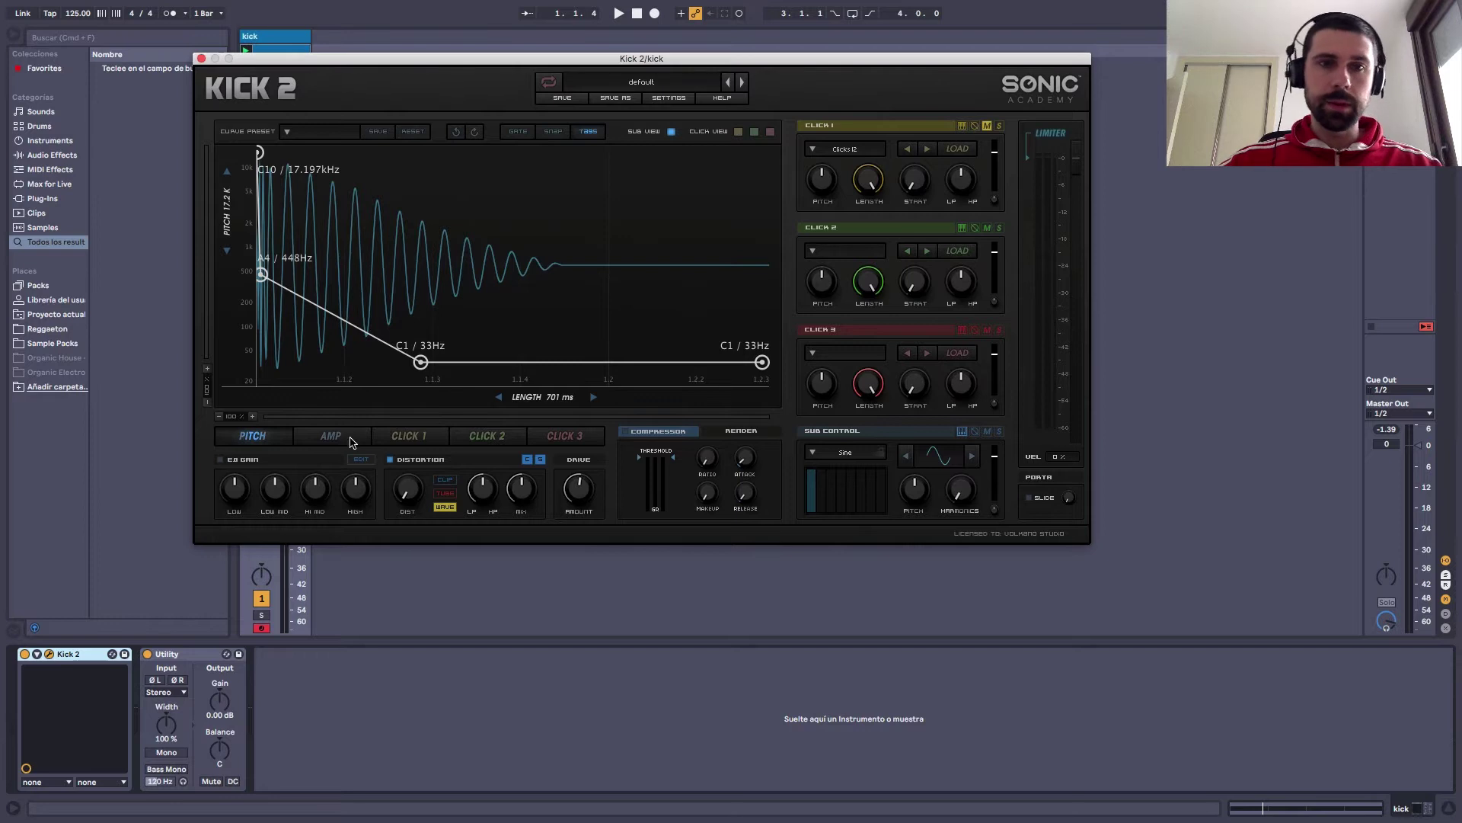
left_click(351, 438)
left_click_drag(697, 380, 634, 379)
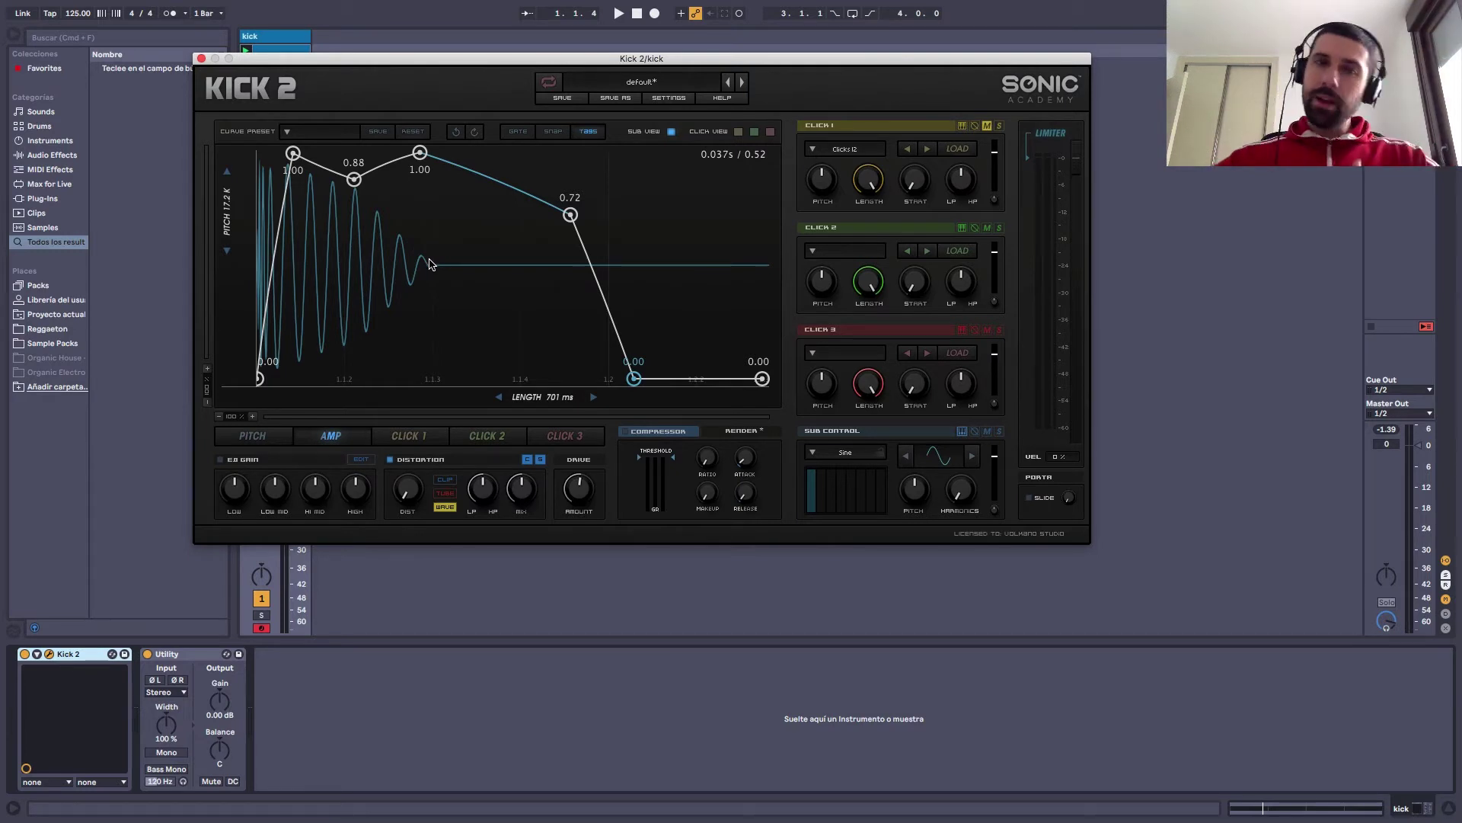
Move Kick 2's 0.00 amp envelope point slightly later and display the pitch envelope
left_click_drag(629, 382, 626, 388)
left_click(288, 436)
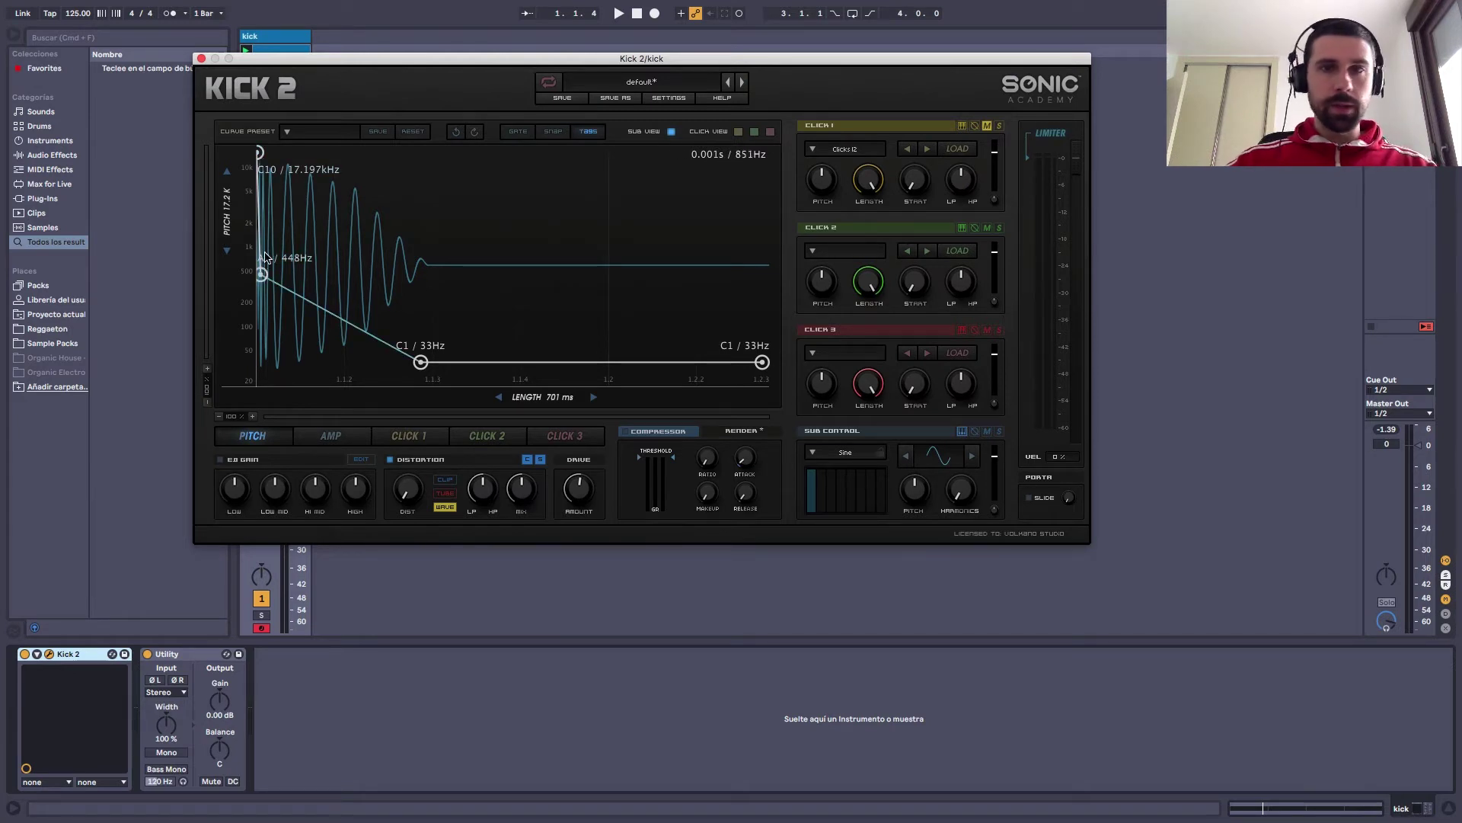
Add a Kick 2 pitch envelope node at E3 and move the C1 node later
key("space")
key("space")
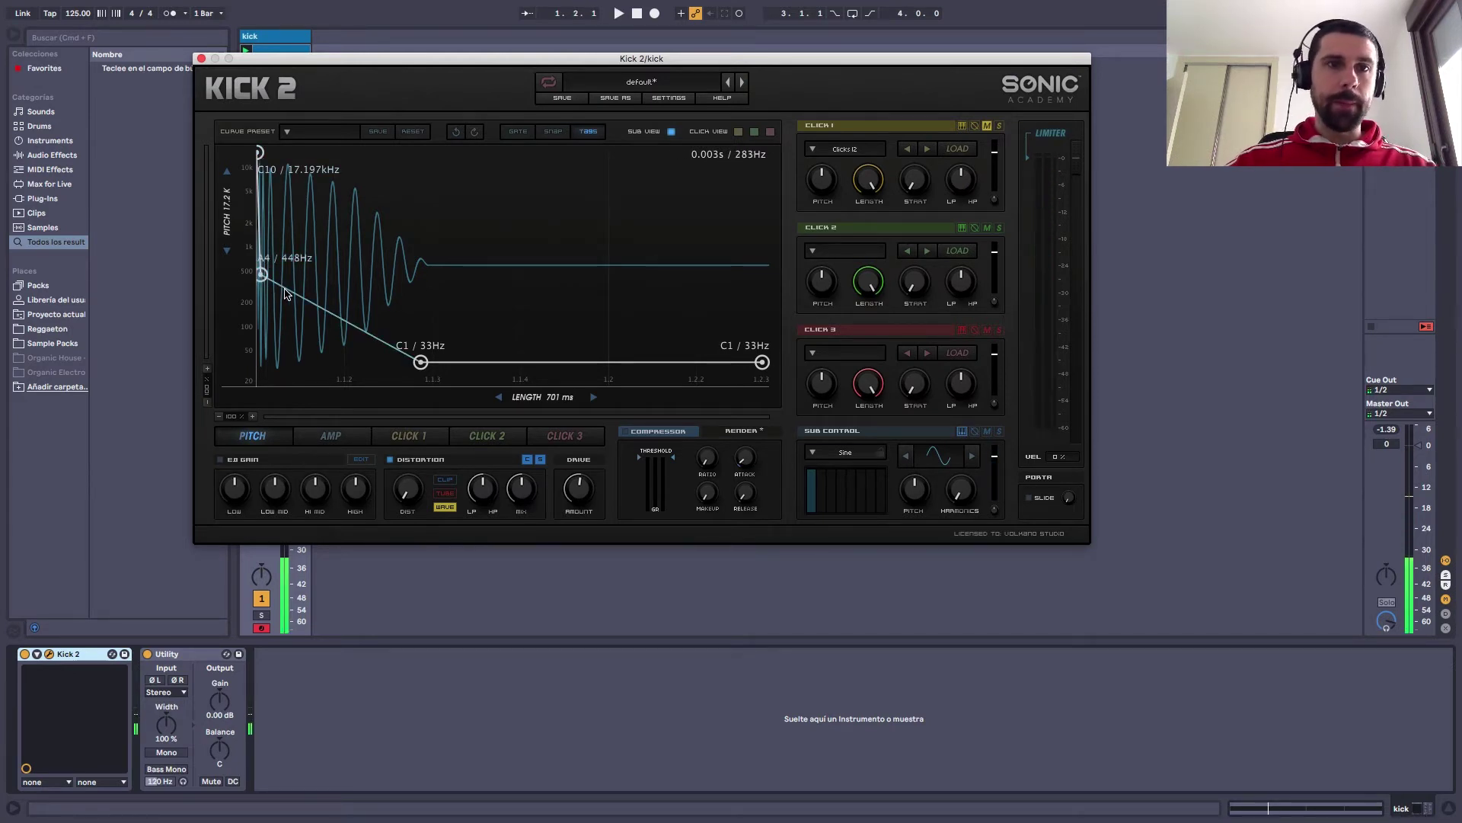
double_click(286, 292)
key("space")
left_click_drag(286, 293, 296, 315)
key("space")
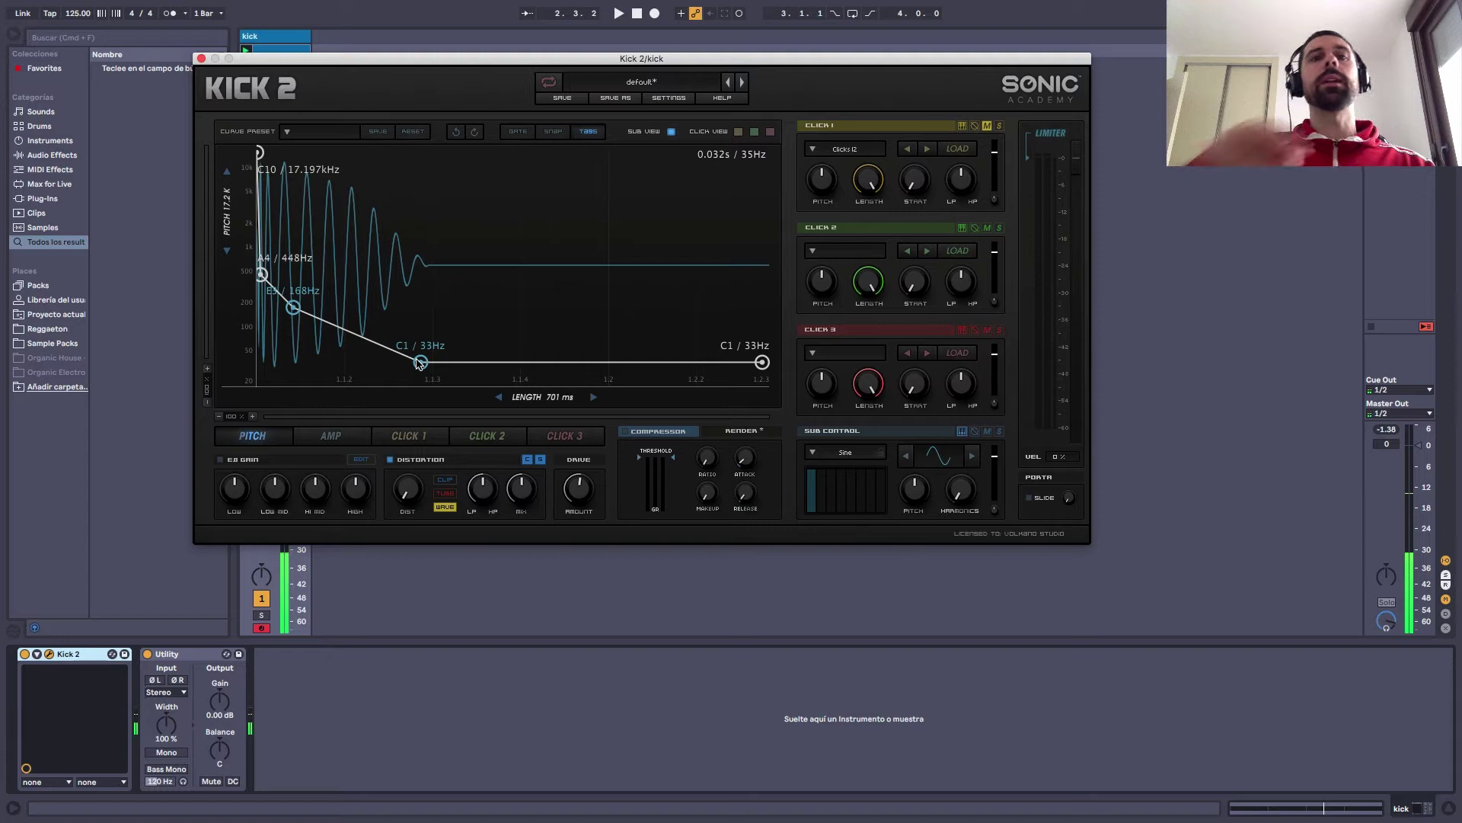
left_click_drag(420, 364, 492, 363)
Add a D2 pitch node and lower the top nodes so the curve starts at C#5
key("space")
double_click(381, 333)
left_click_drag(381, 334, 364, 340)
key("space")
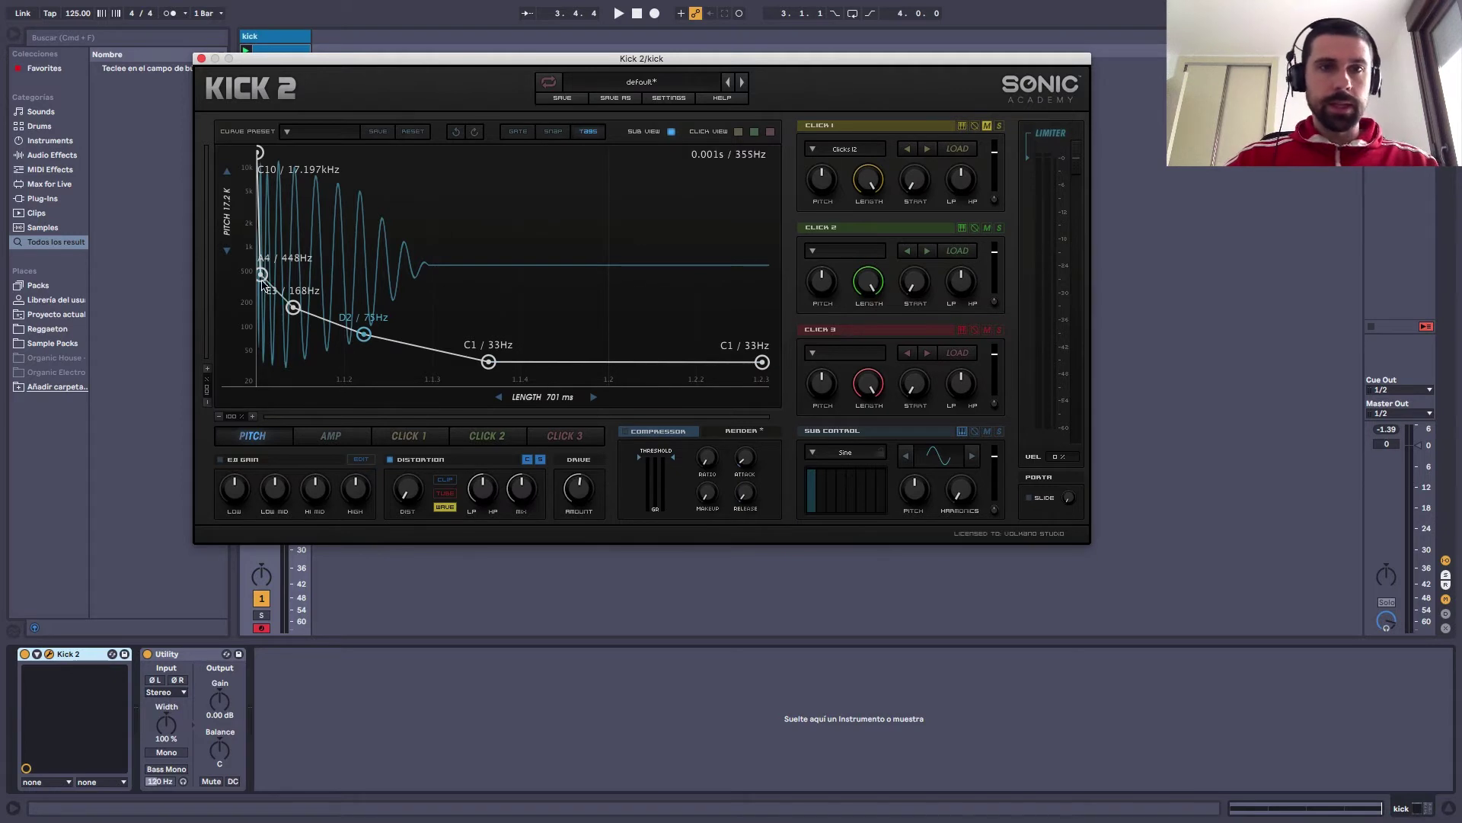
left_click_drag(266, 276, 265, 268)
key("space")
mouse_move(259, 153)
left_mouse_down()
mouse_move(257, 181)
mouse_move(258, 165)
left_mouse_up()
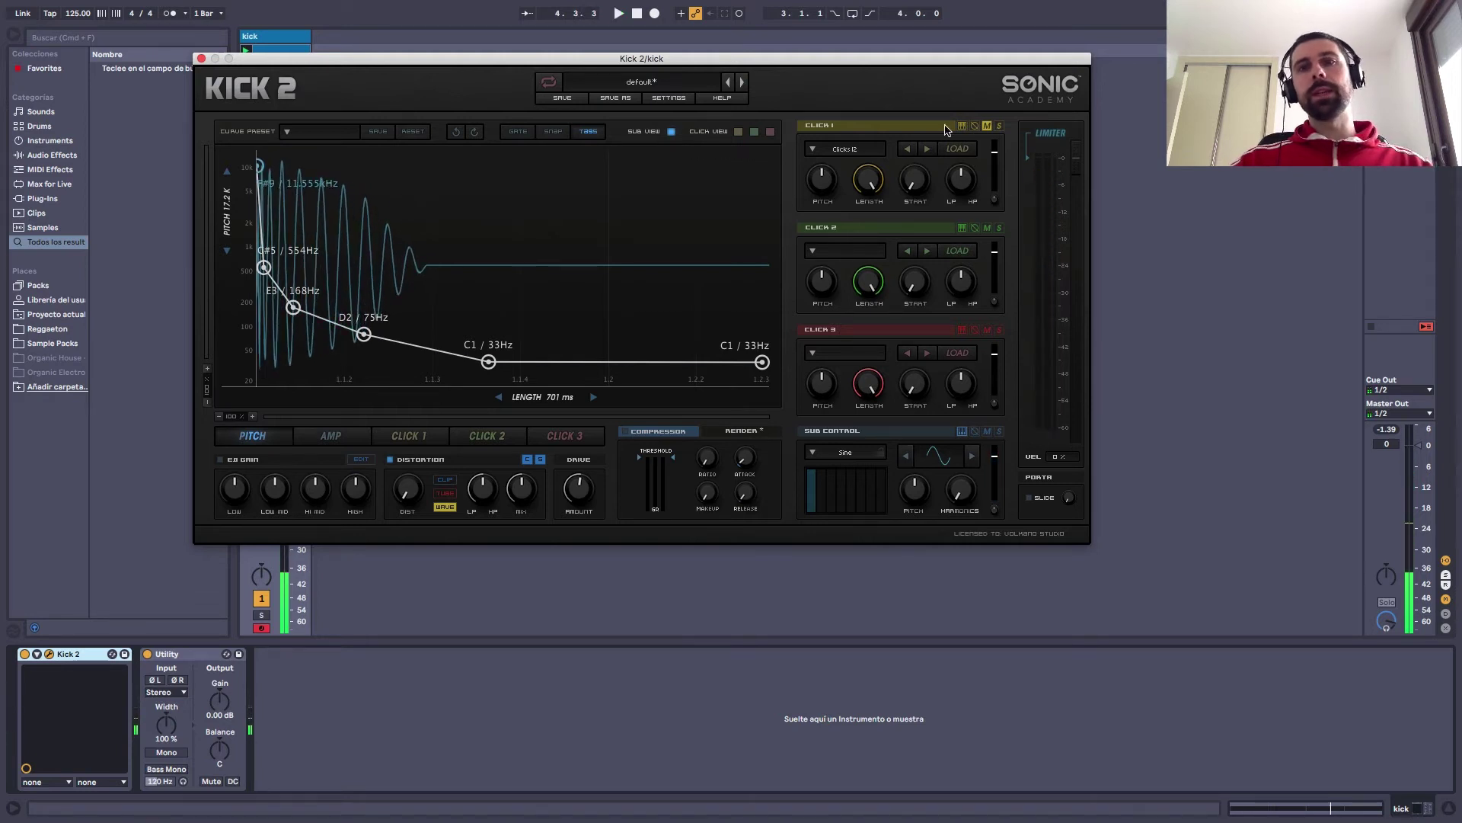
Step Click 1's sample forward to Clicks 15 while the kick plays
left_click(927, 148)
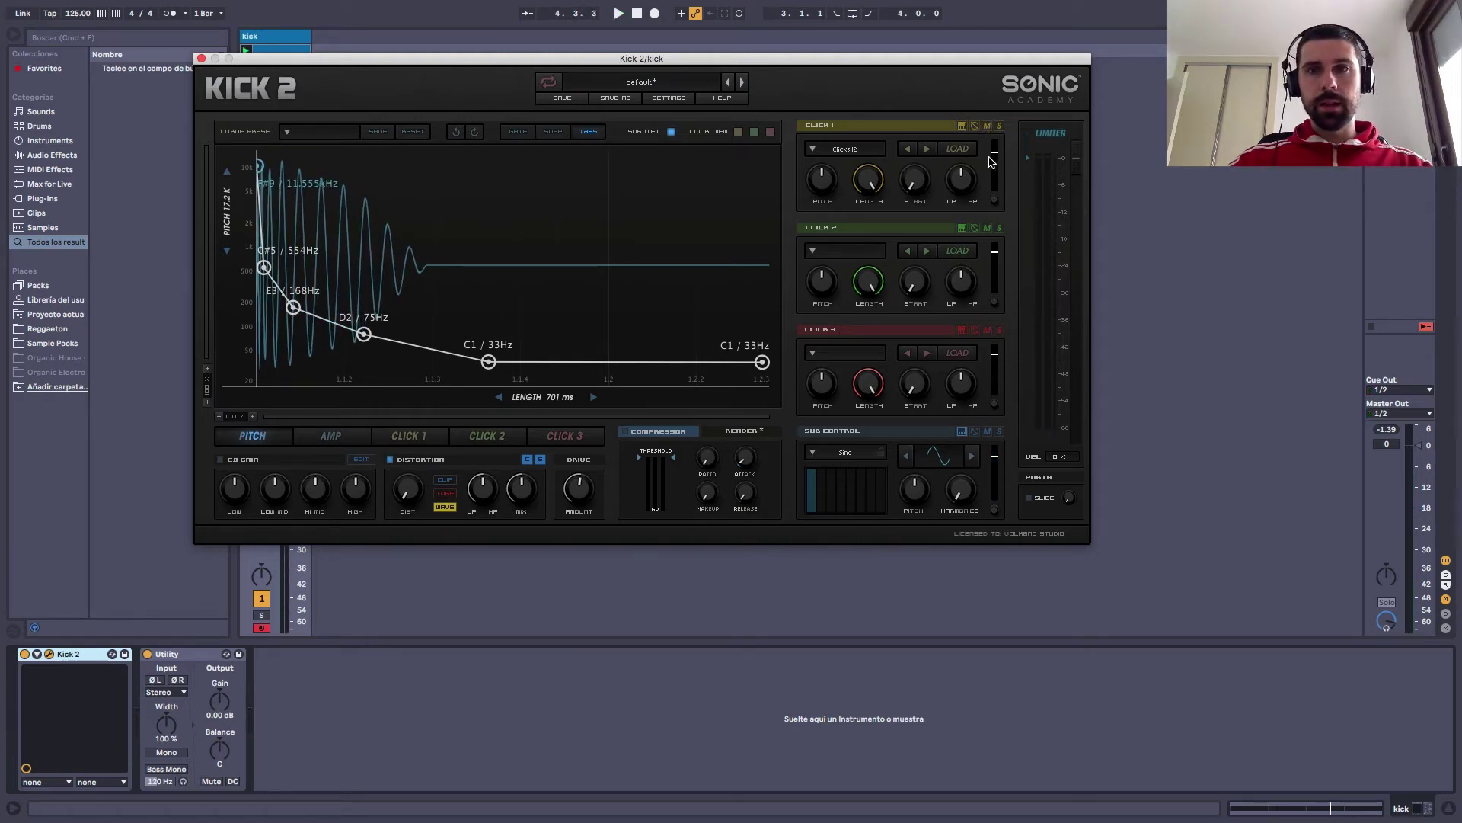
key("space")
left_click(927, 149)
left_click(927, 150)
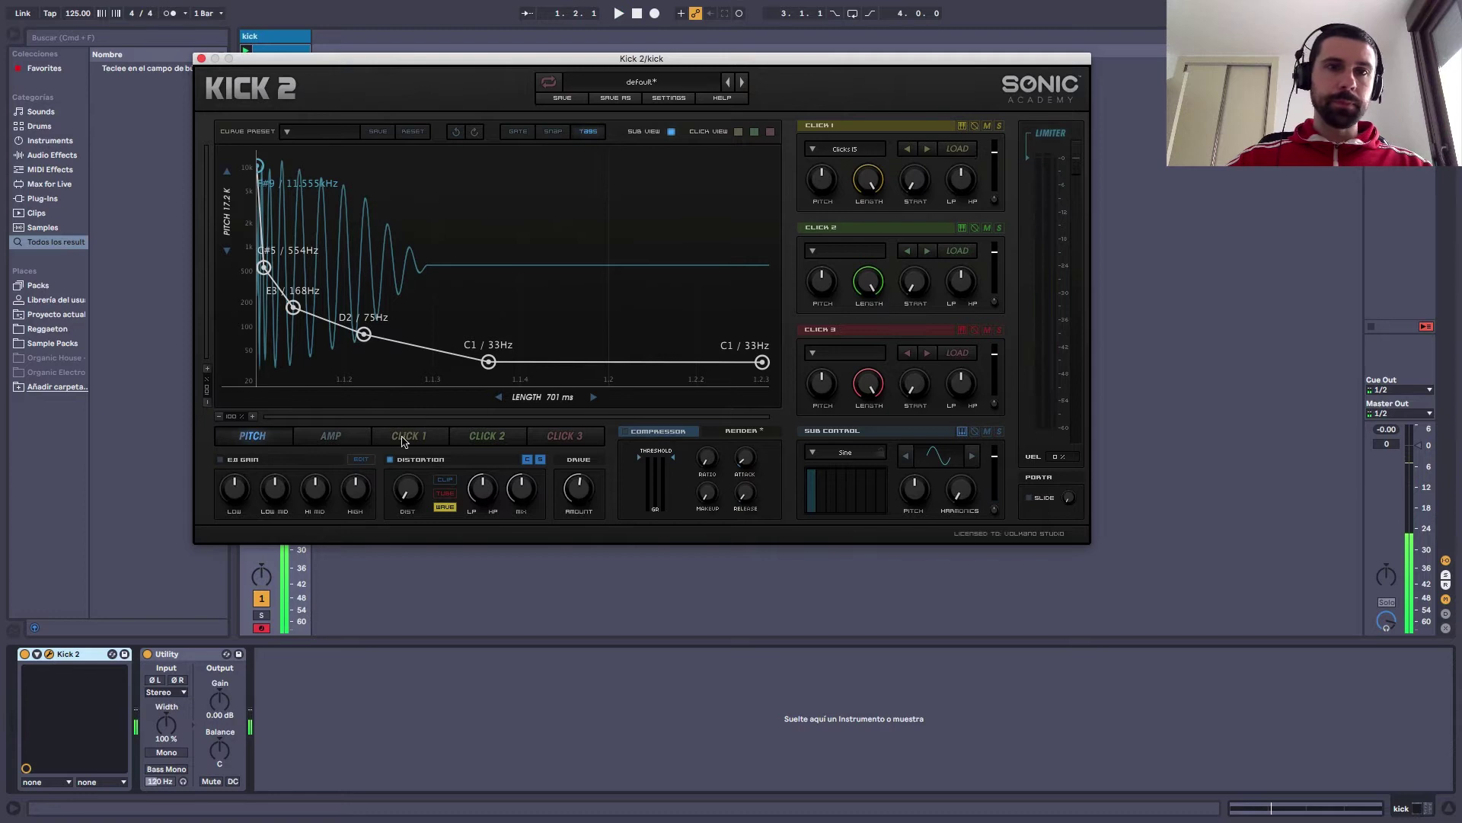
Show the Click 1 page, zoom deep into its waveform and enable SUB VIEW
left_click(406, 436)
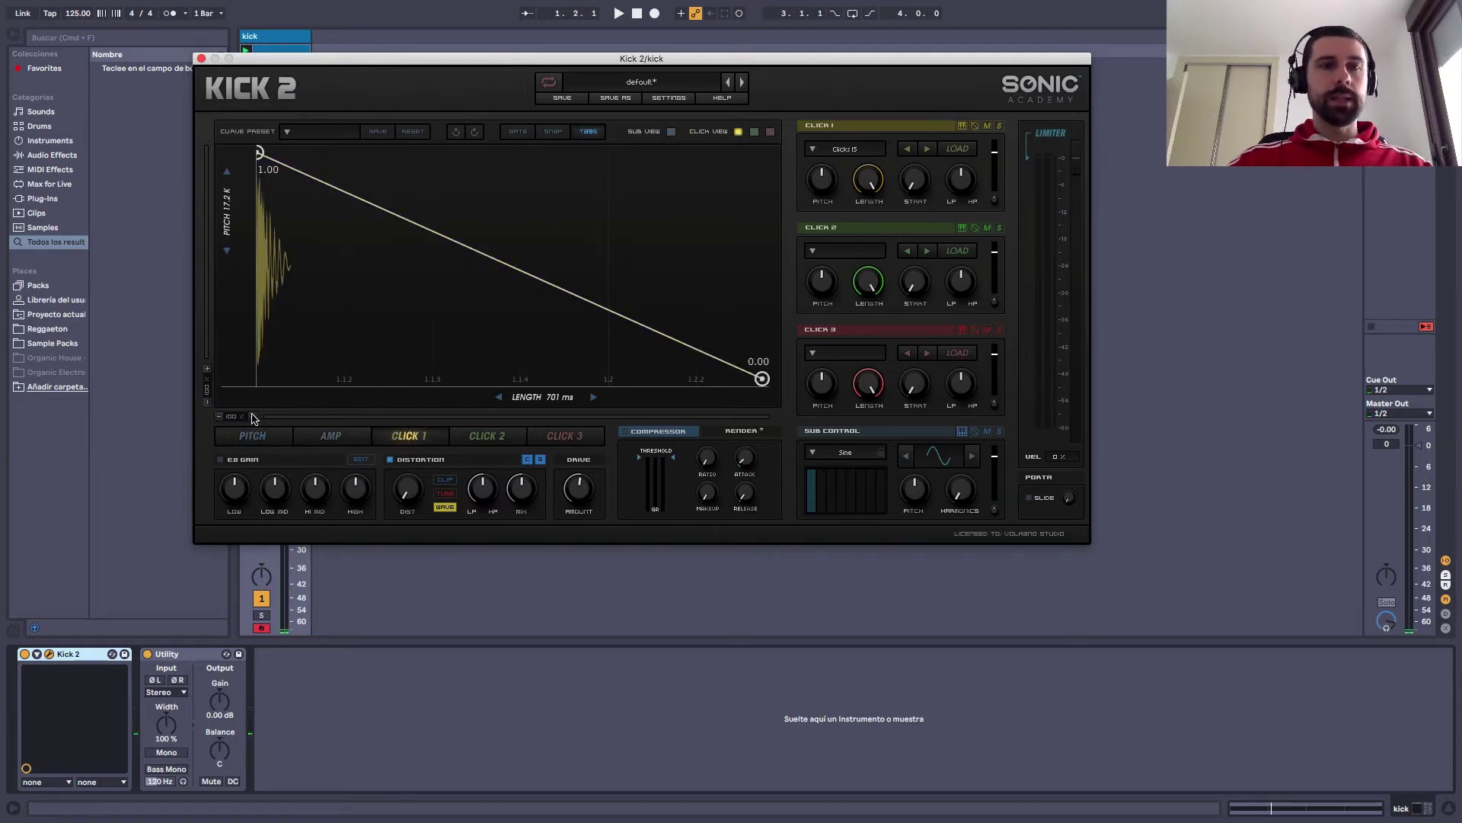
mouse_move(238, 417)
left_mouse_down()
mouse_move(250, 401)
mouse_move(254, 414)
left_mouse_up()
left_click(670, 133)
left_click_drag(237, 423, 307, 359)
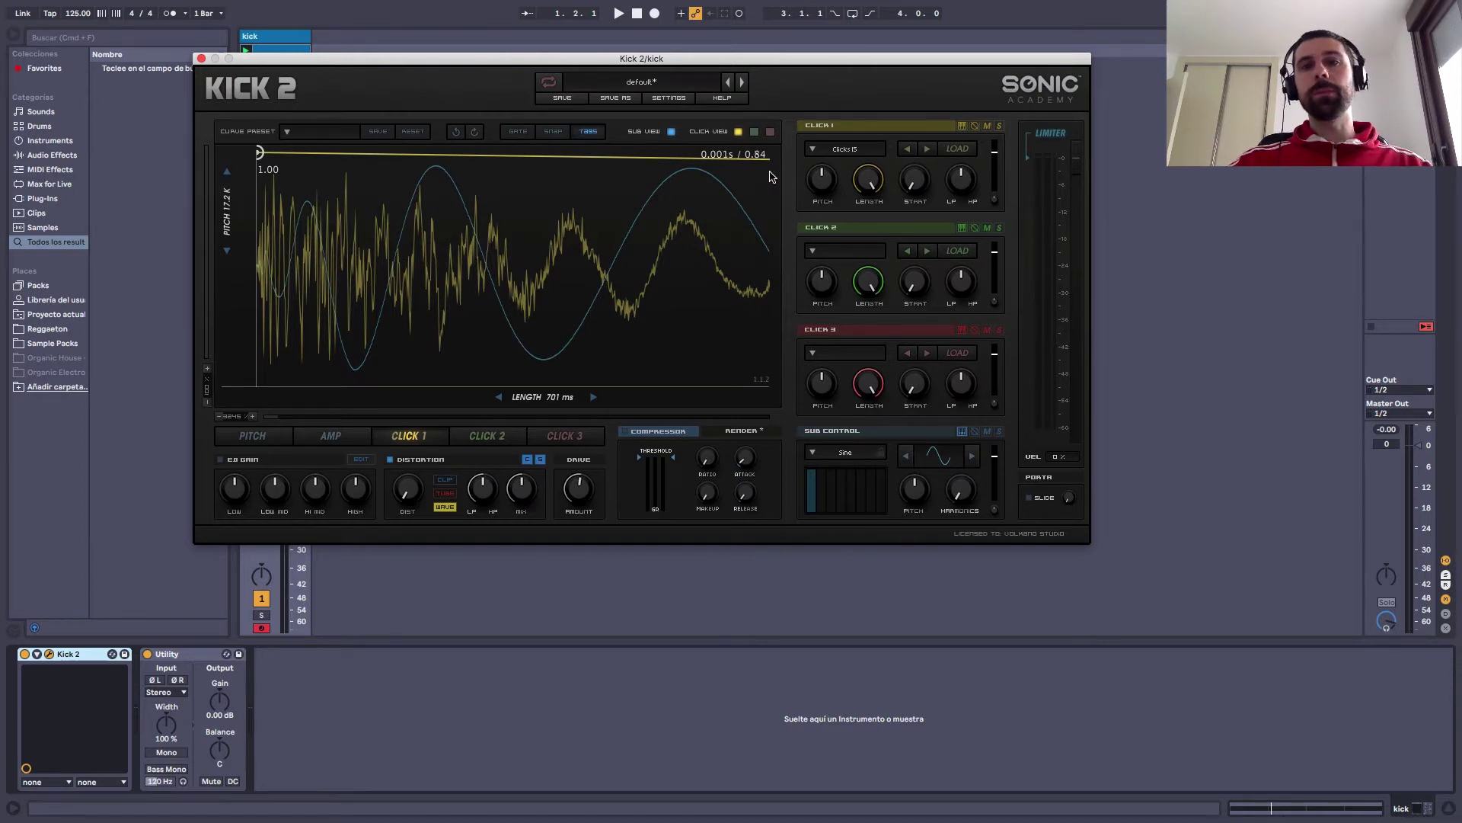
Set Click 1 to the Clicks 13 sample, leaving its phase normal after trying inversion
left_click(907, 149)
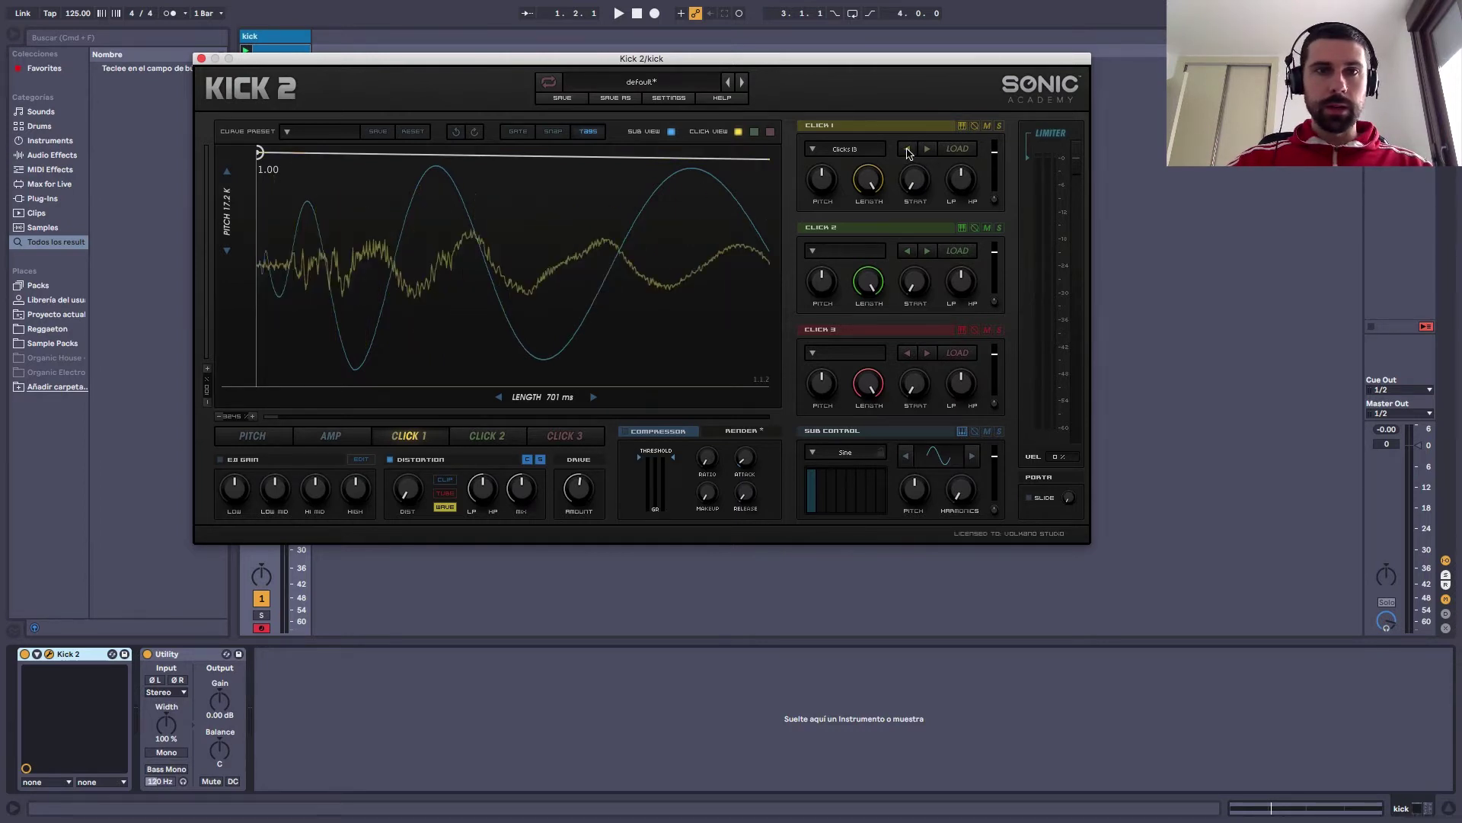
left_click(907, 149)
left_click(929, 149)
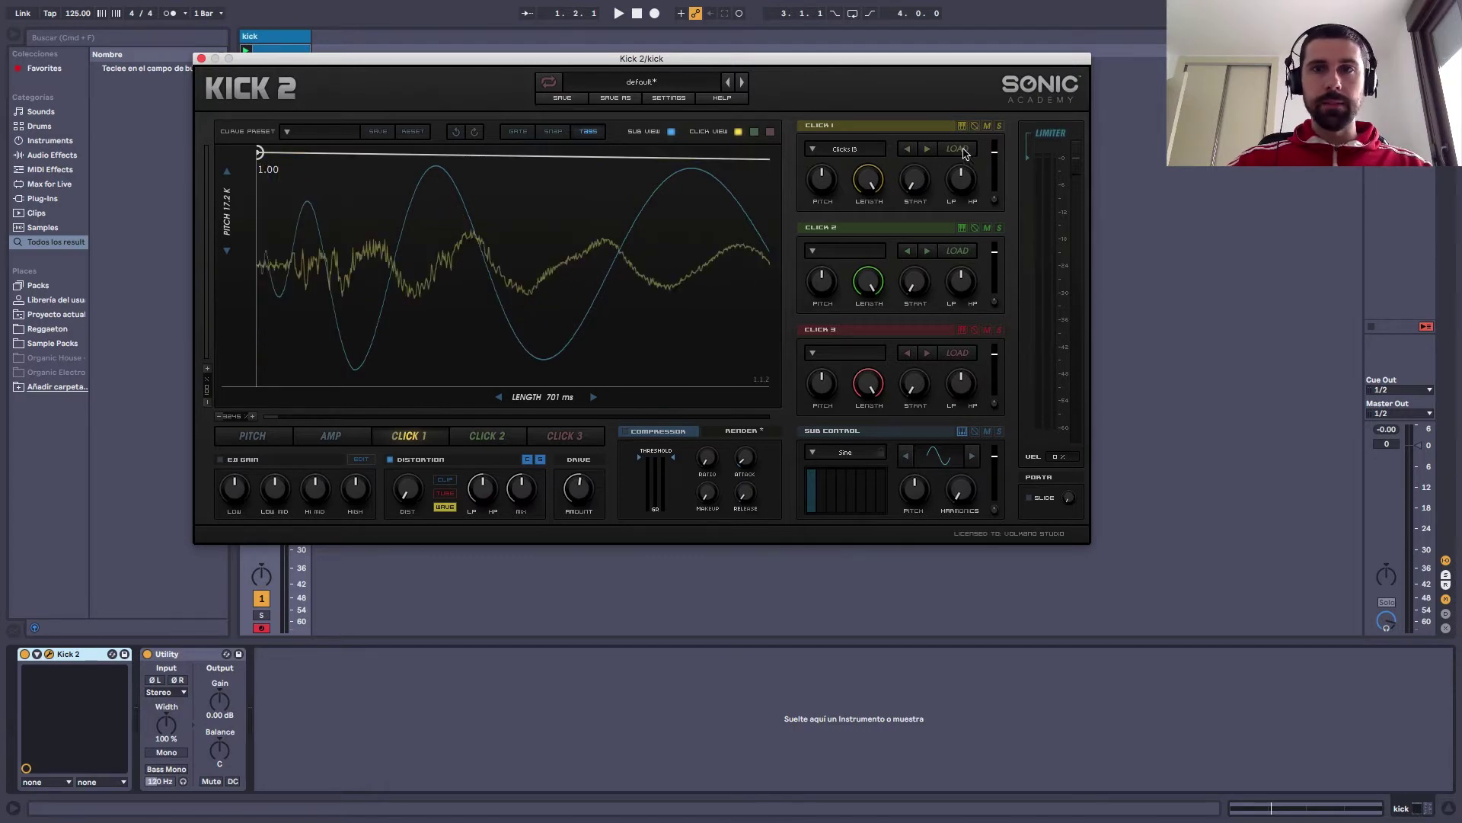
left_click(975, 126)
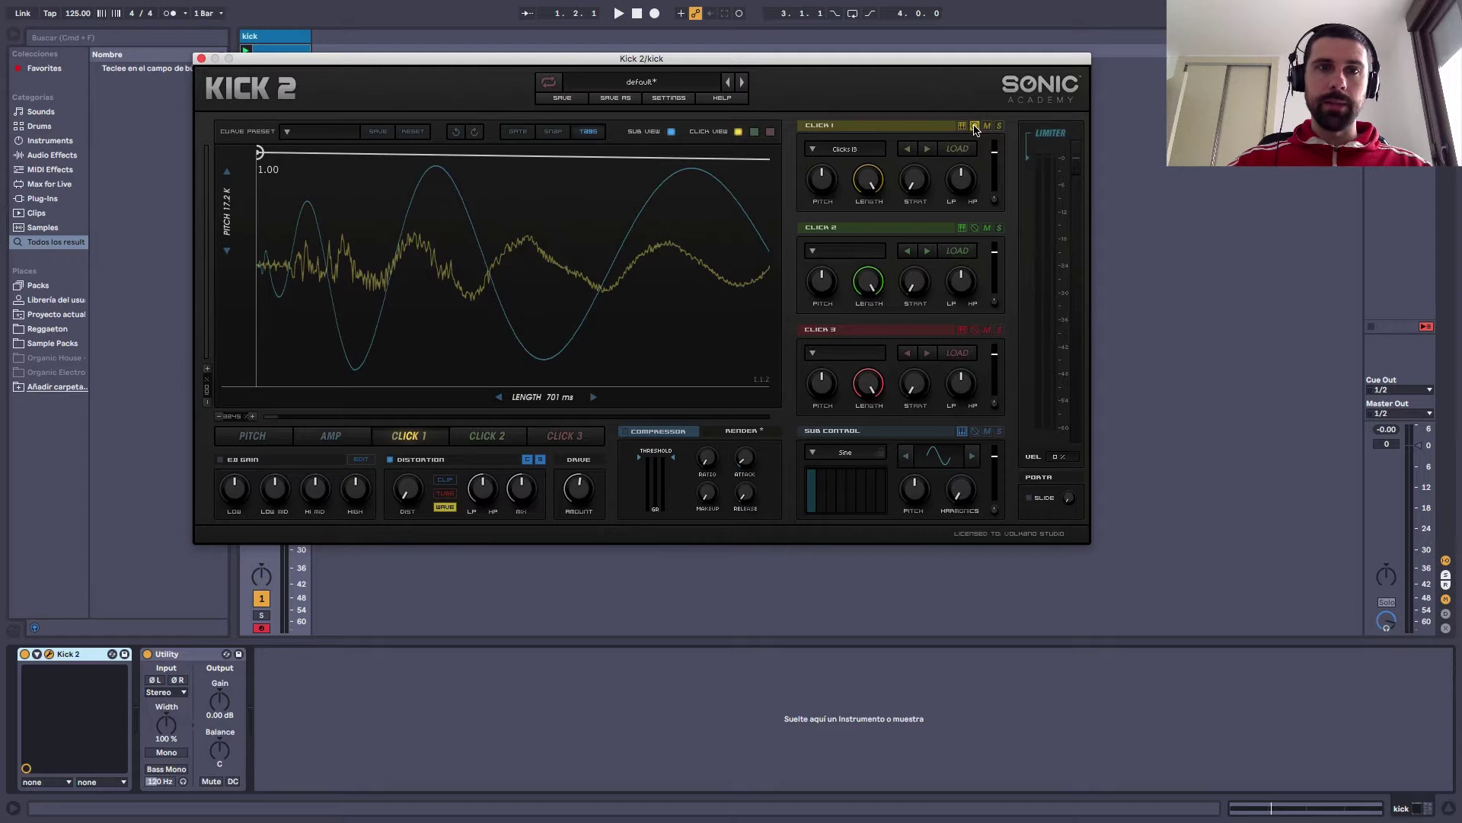
left_click(975, 126)
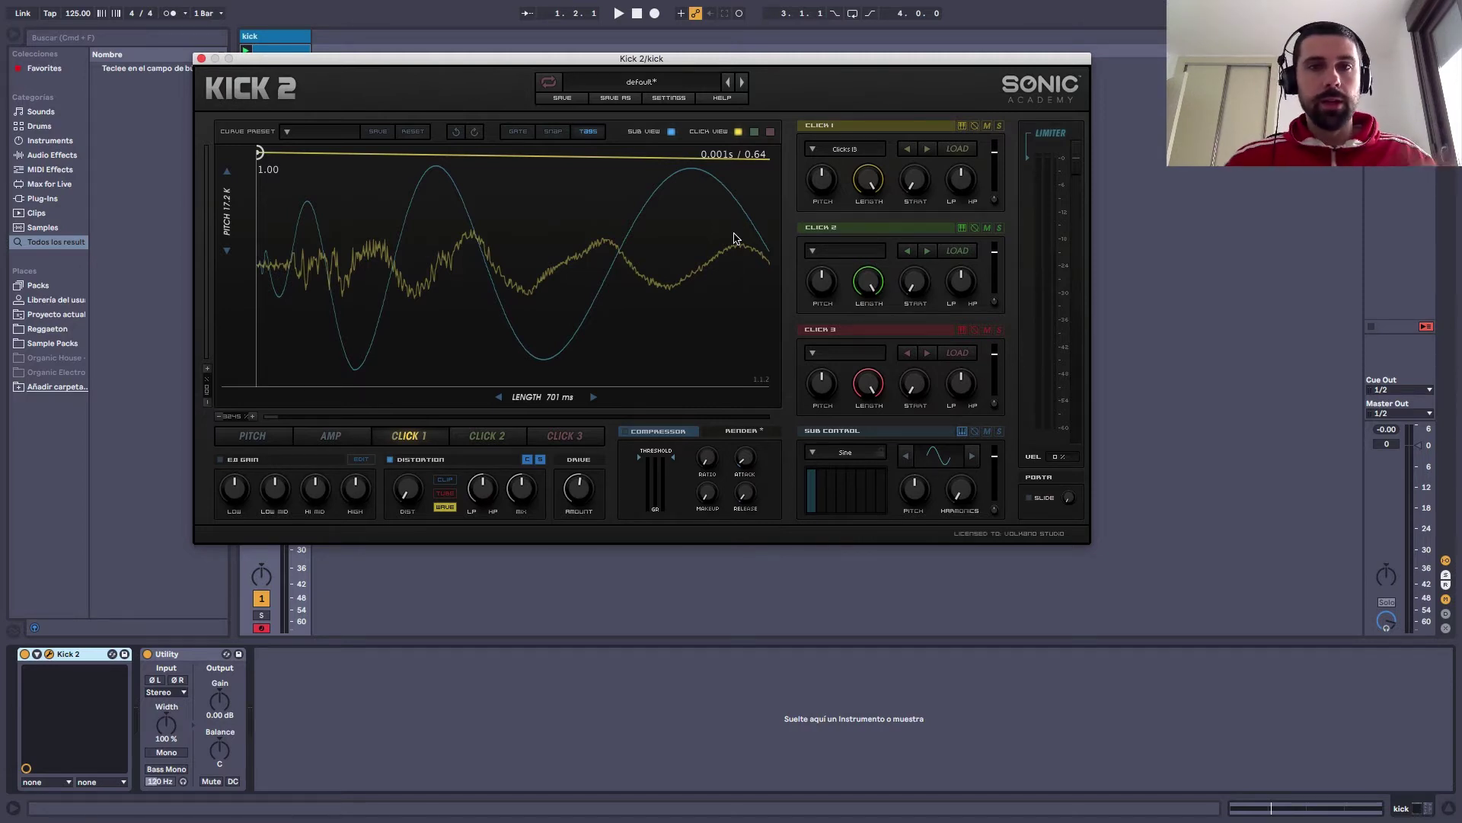
Audition Click 1's phase inversion and neighbouring samples, settling on Clicks 15
left_click(975, 125)
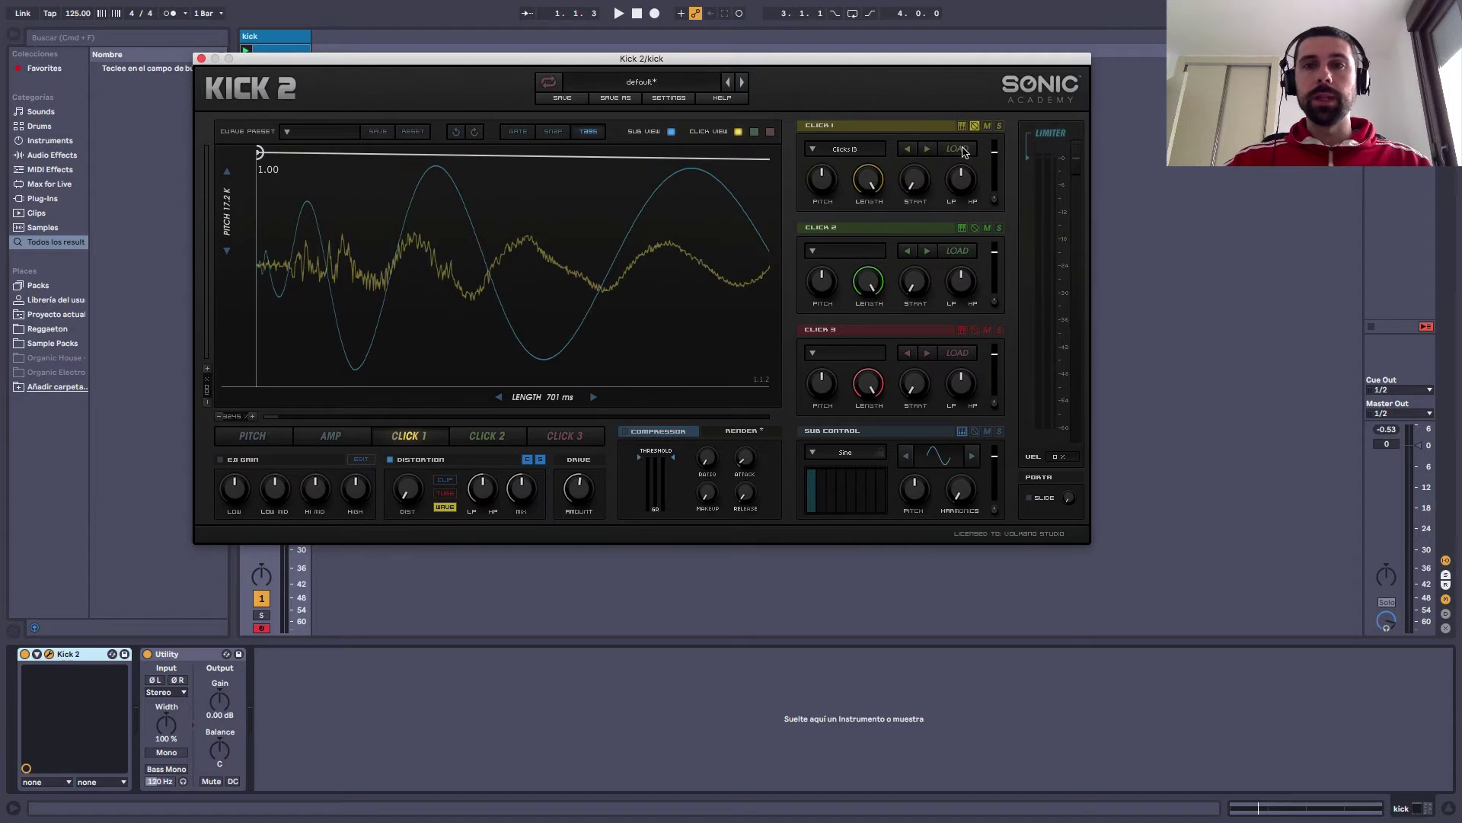
key("space")
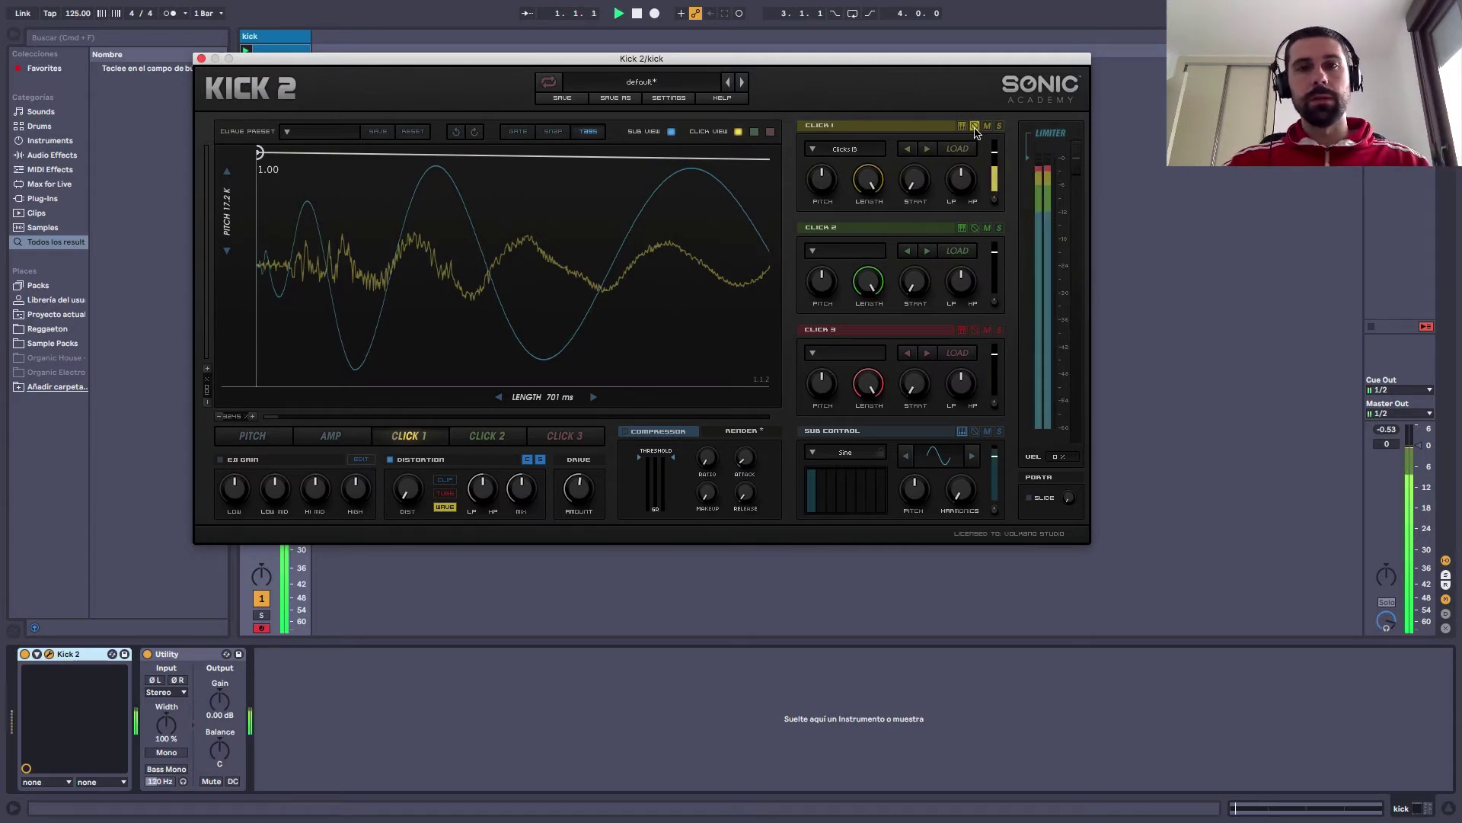
left_click(975, 128)
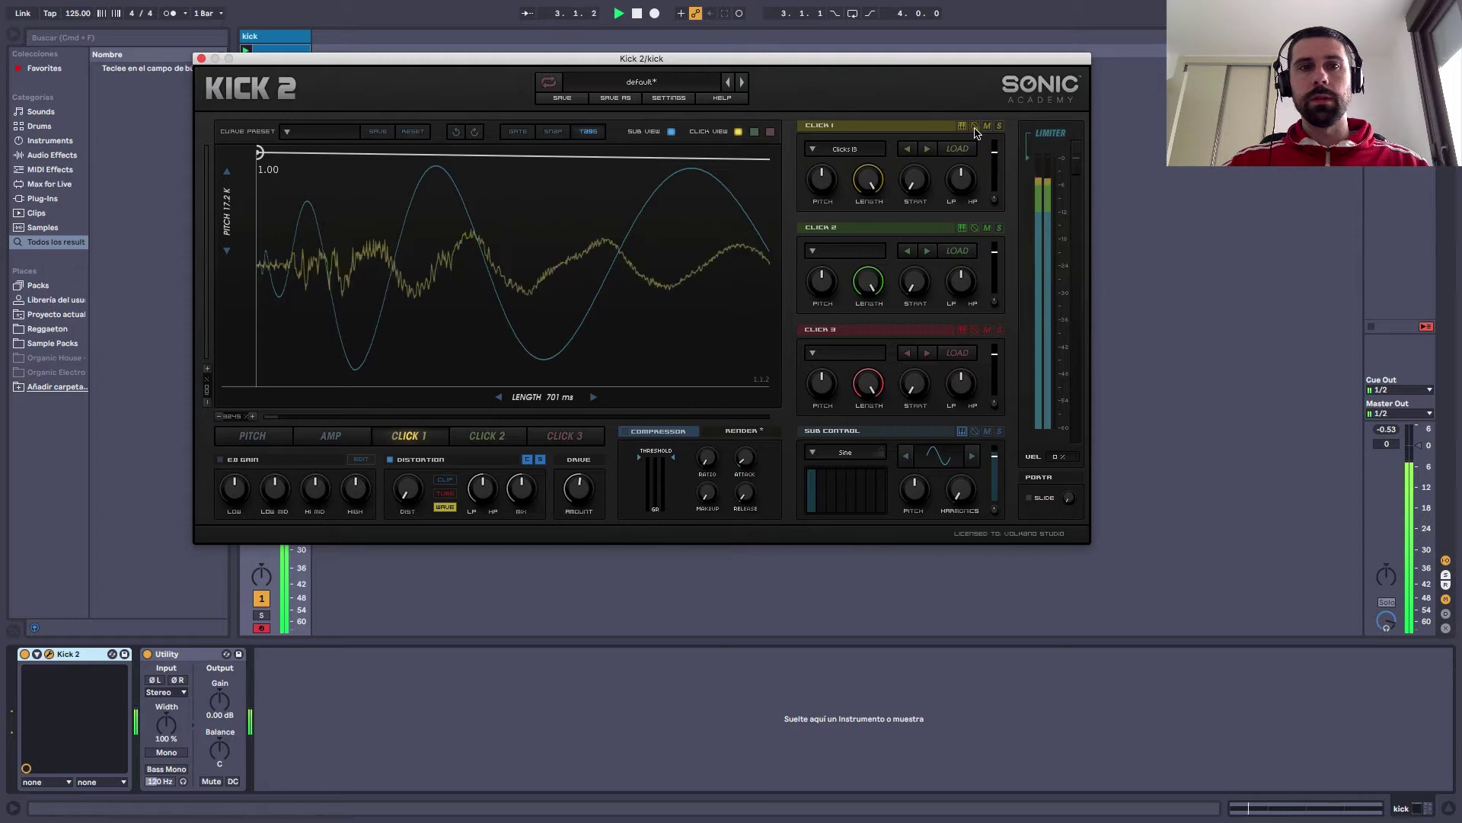
left_click(975, 127)
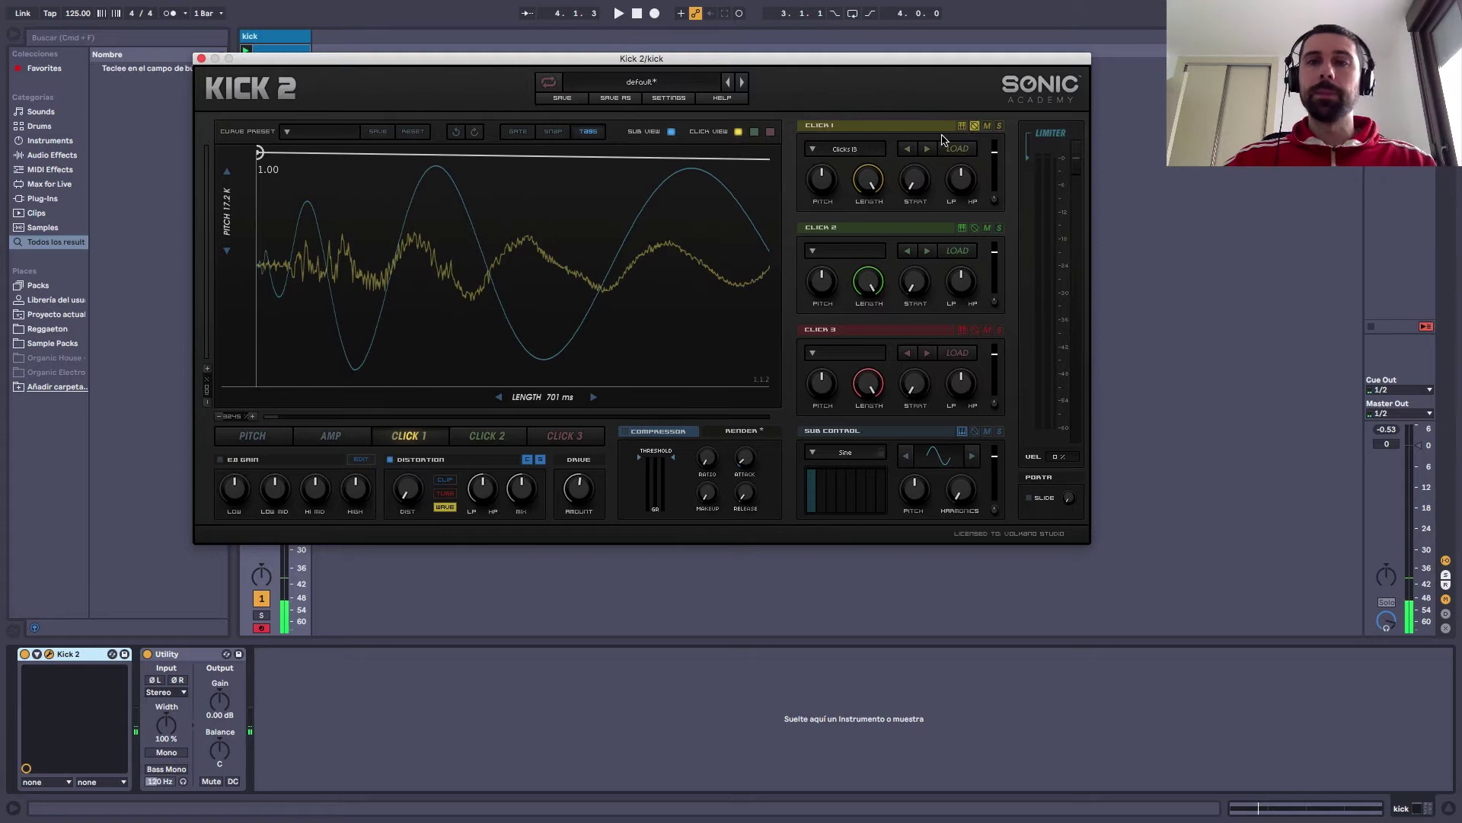
left_click(927, 149)
left_click(927, 148)
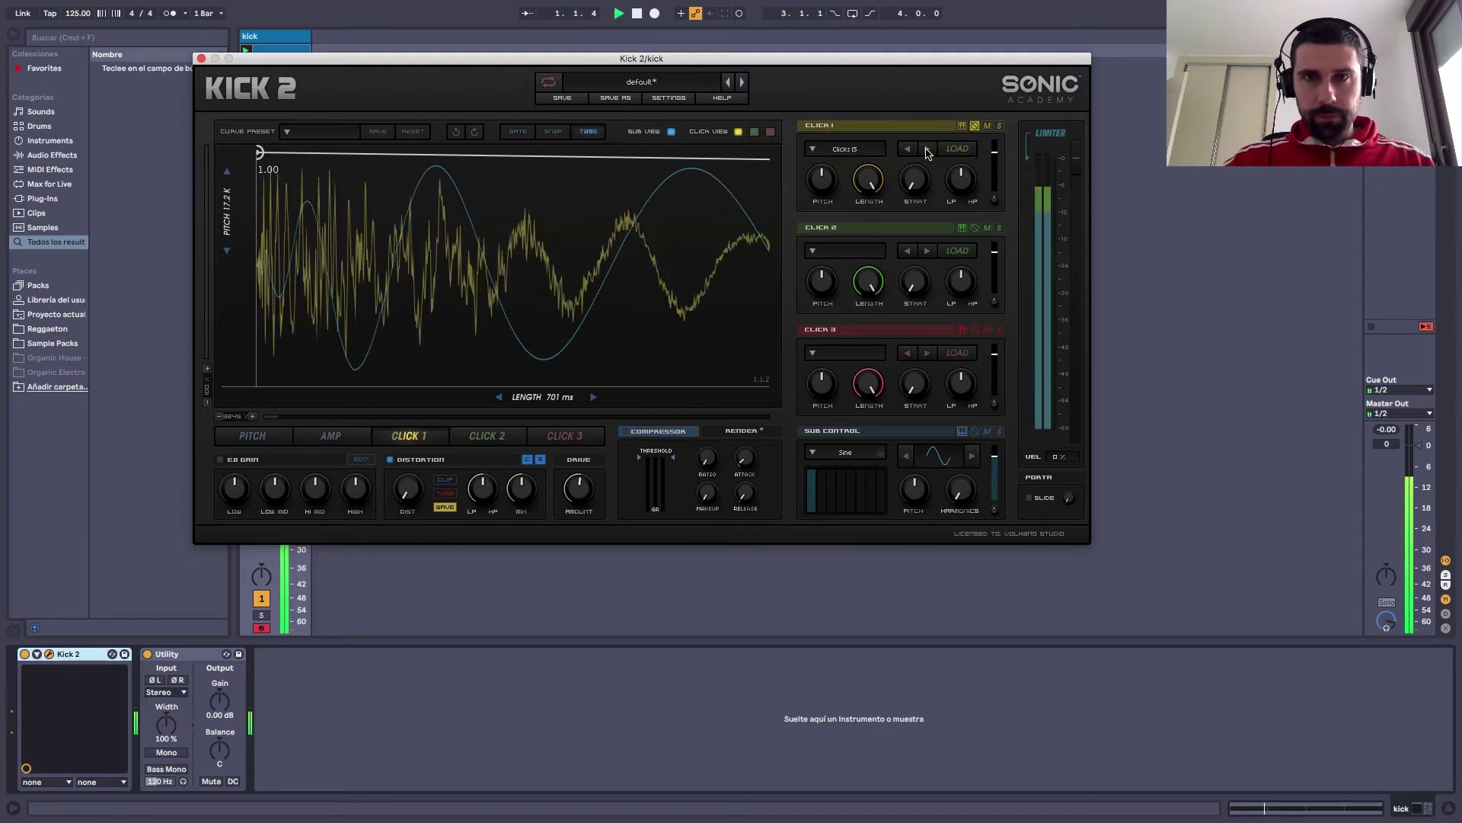
left_click(927, 150)
left_click(907, 150)
Compare Click 1 with phase normal and inverted during playback, ending inverted
key("space")
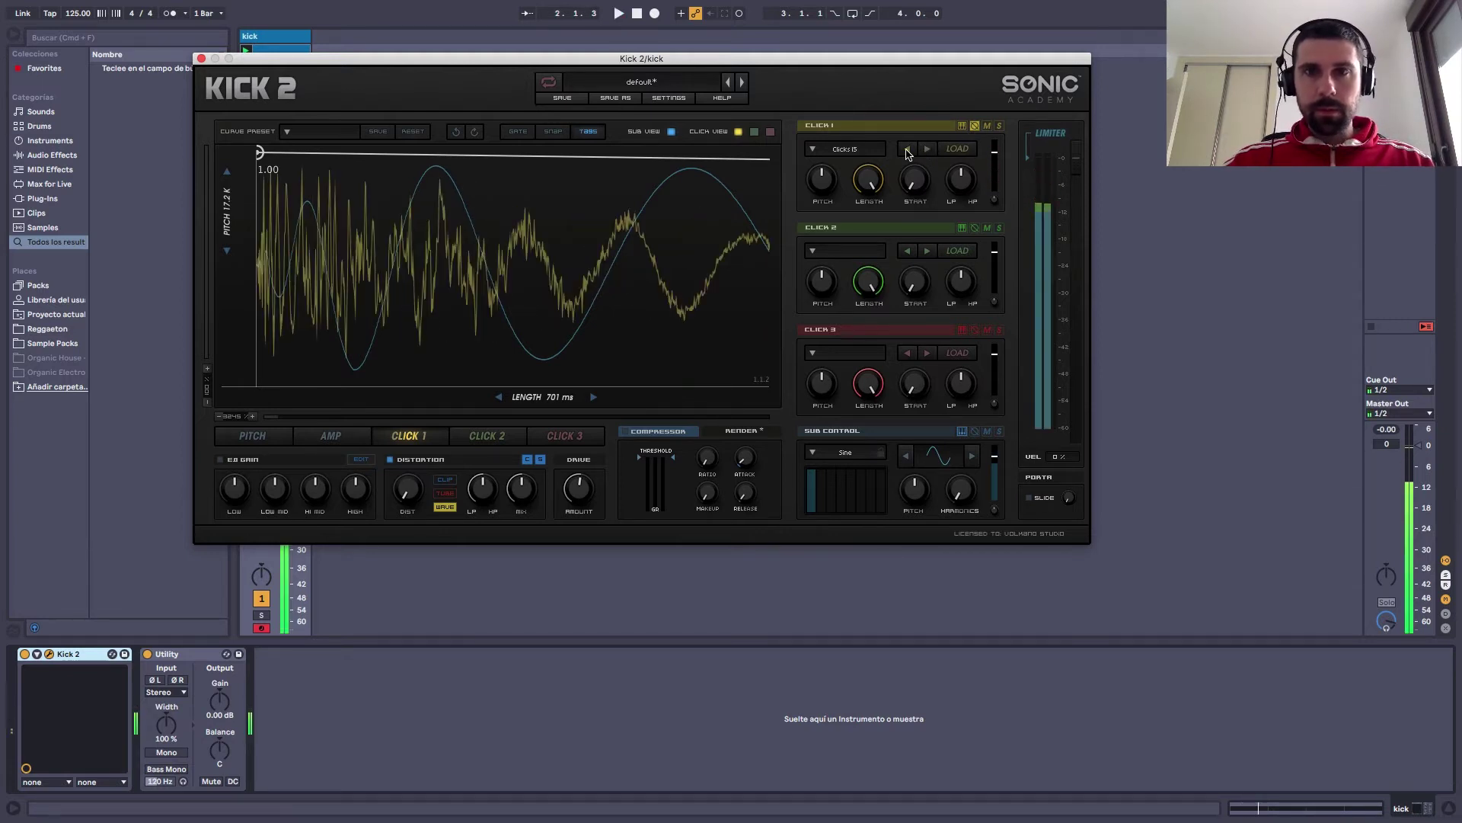
key("space")
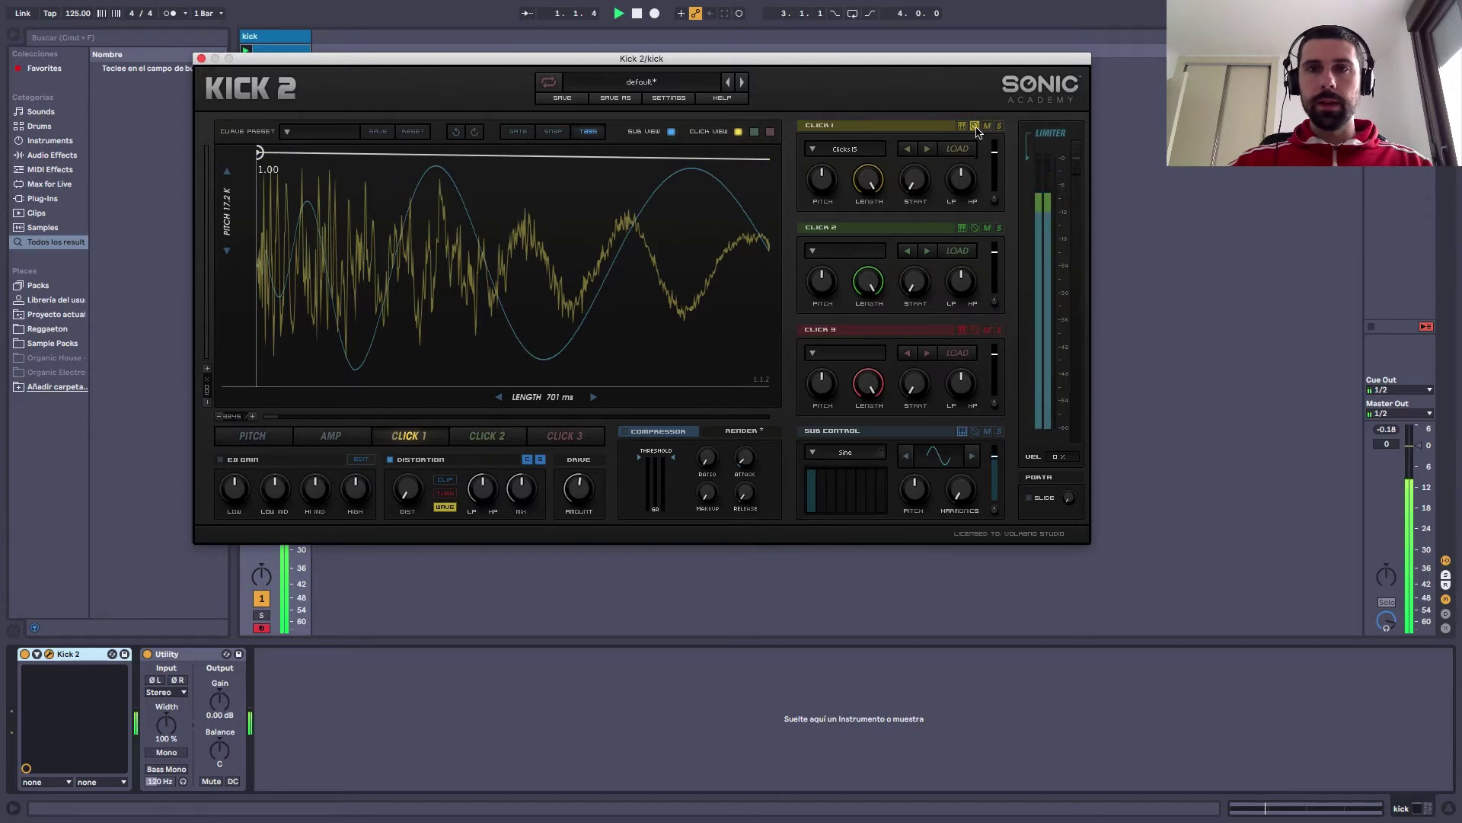
left_click(975, 127)
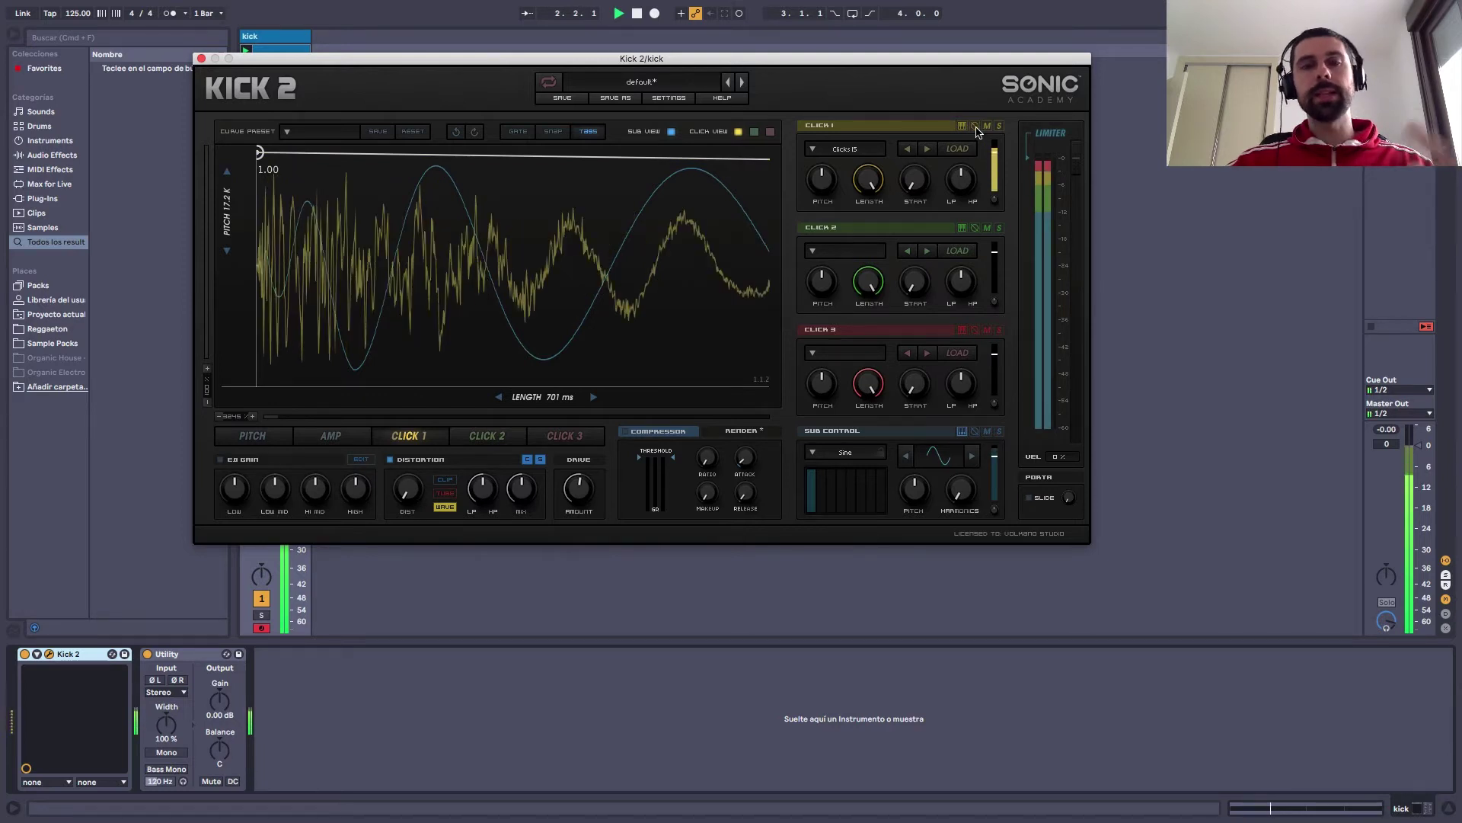
left_click(976, 126)
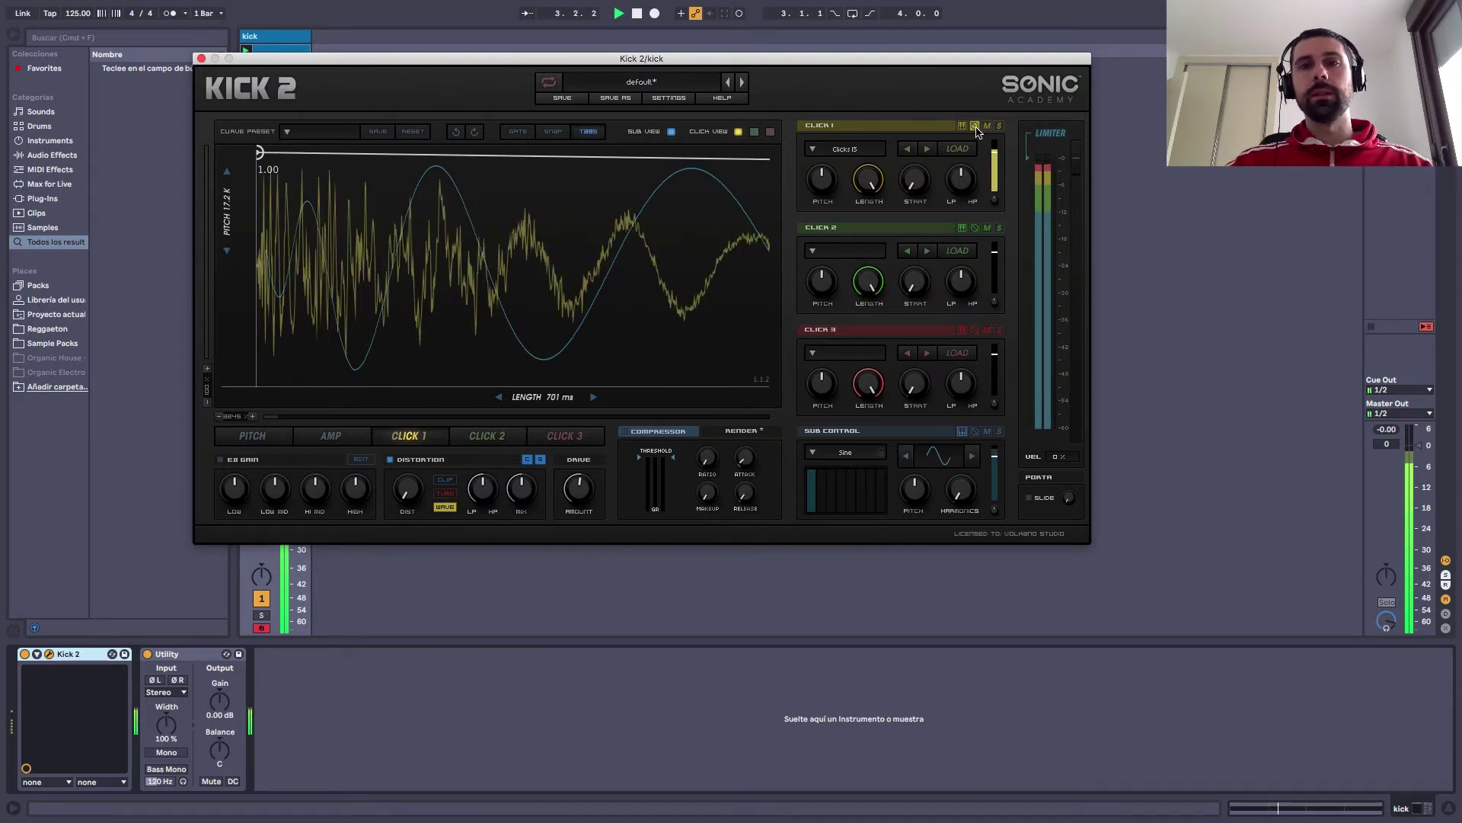
left_click(976, 126)
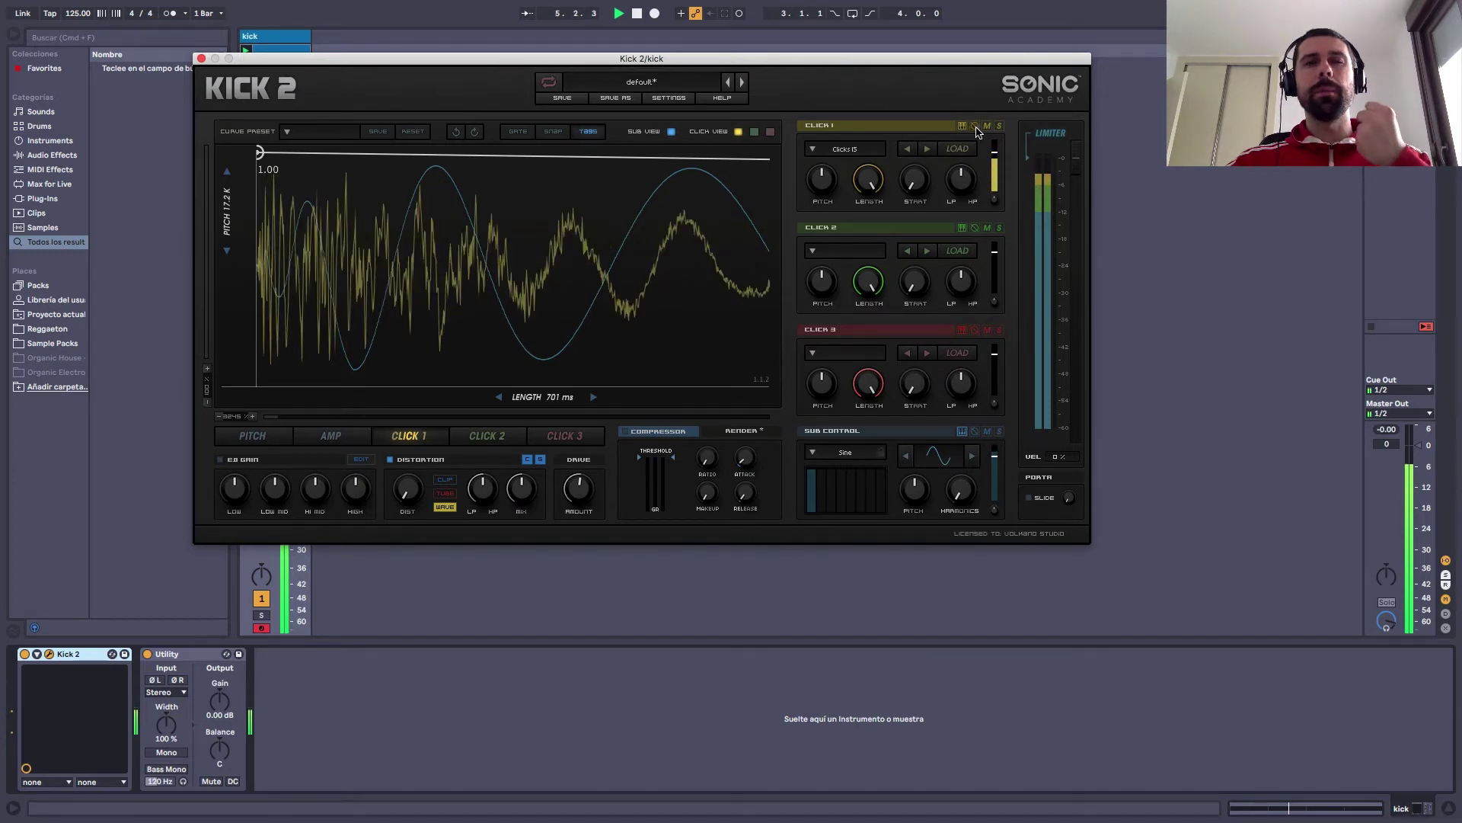
left_click(975, 127)
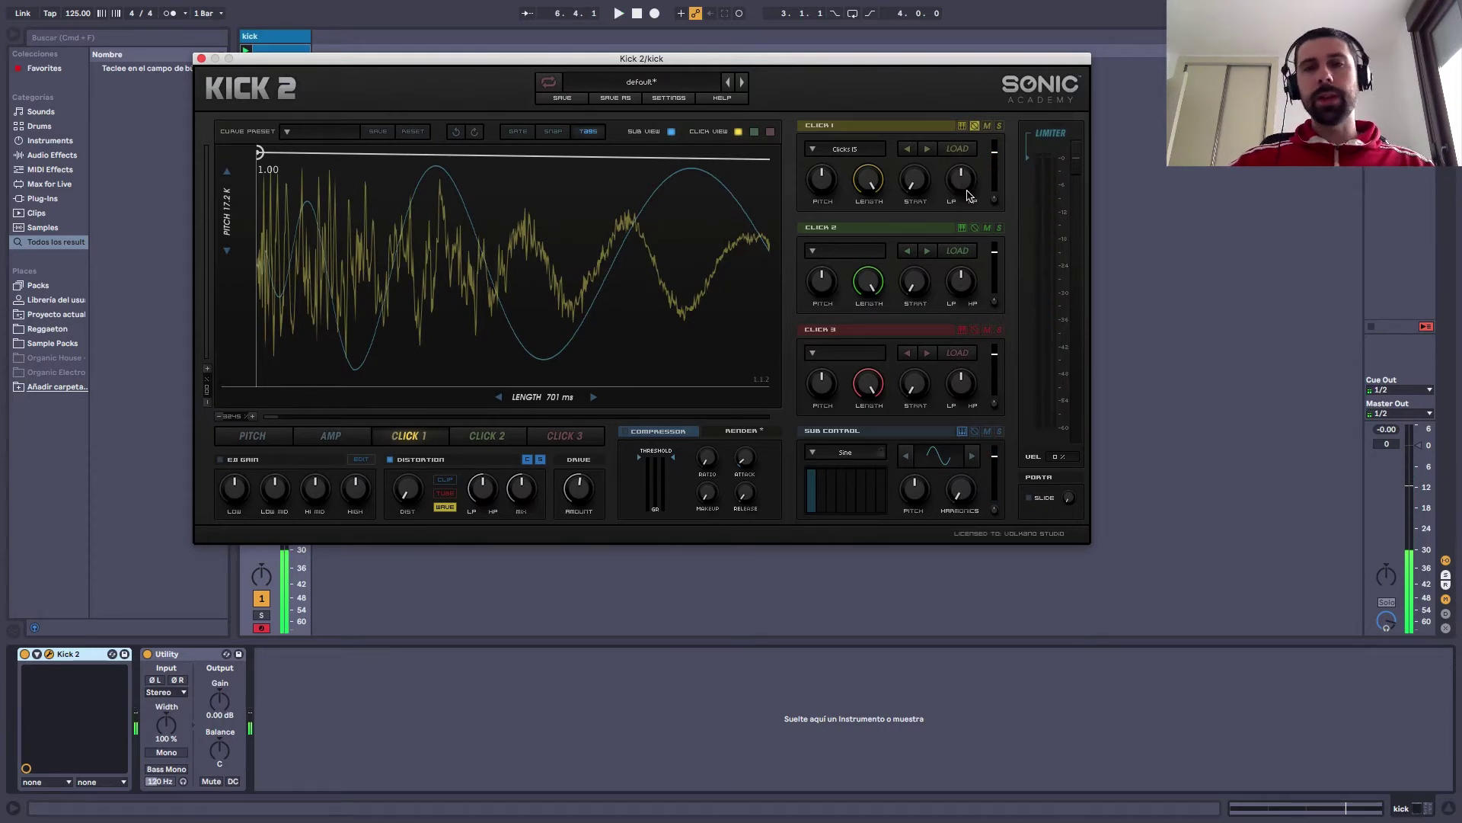
Turn Click 1's LP filter down, drop its level to about -20 dB, and close Kick 2
left_click_drag(964, 184, 964, 212)
key("space")
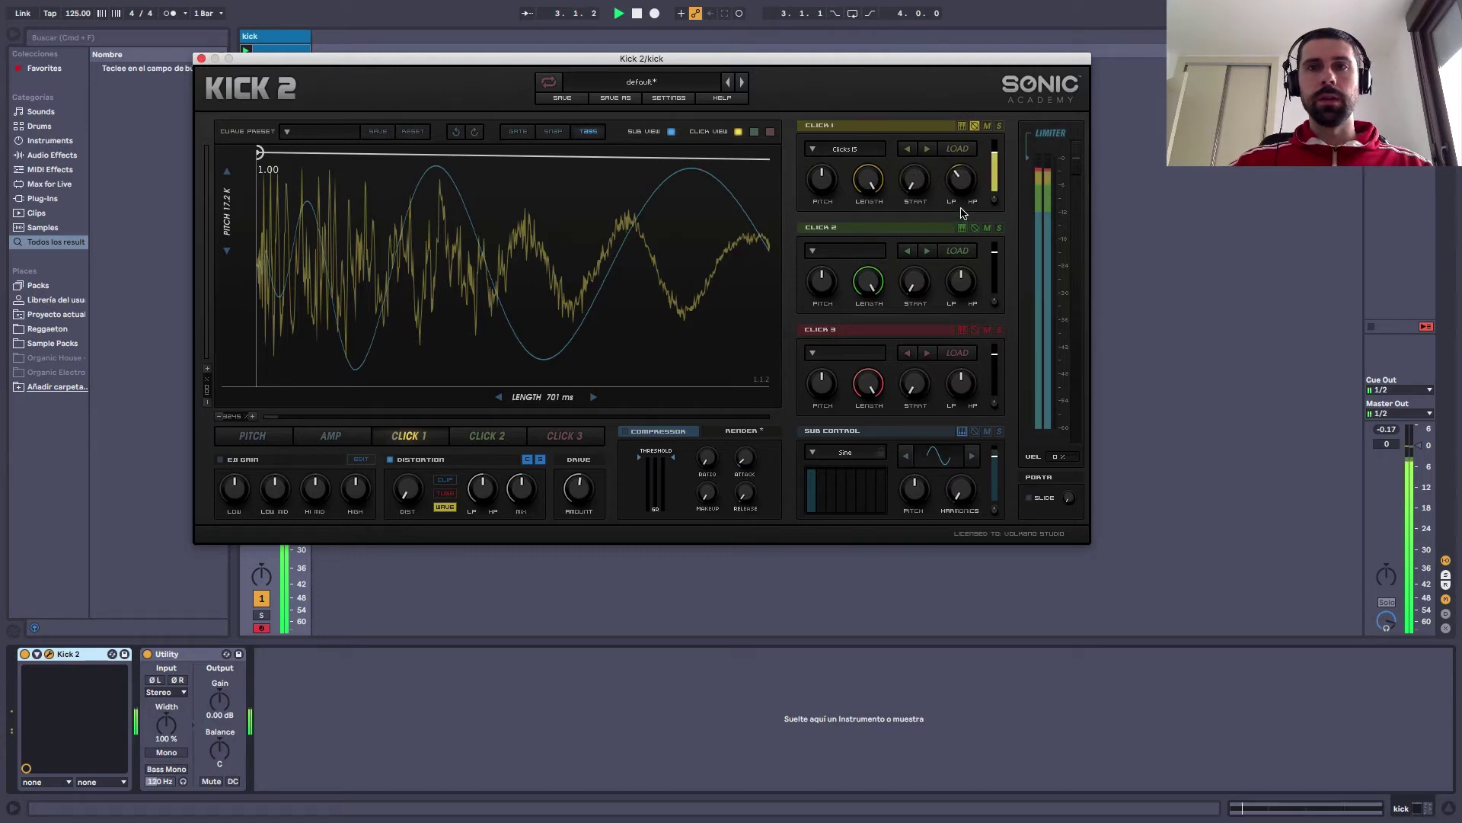
left_click_drag(997, 163, 998, 159)
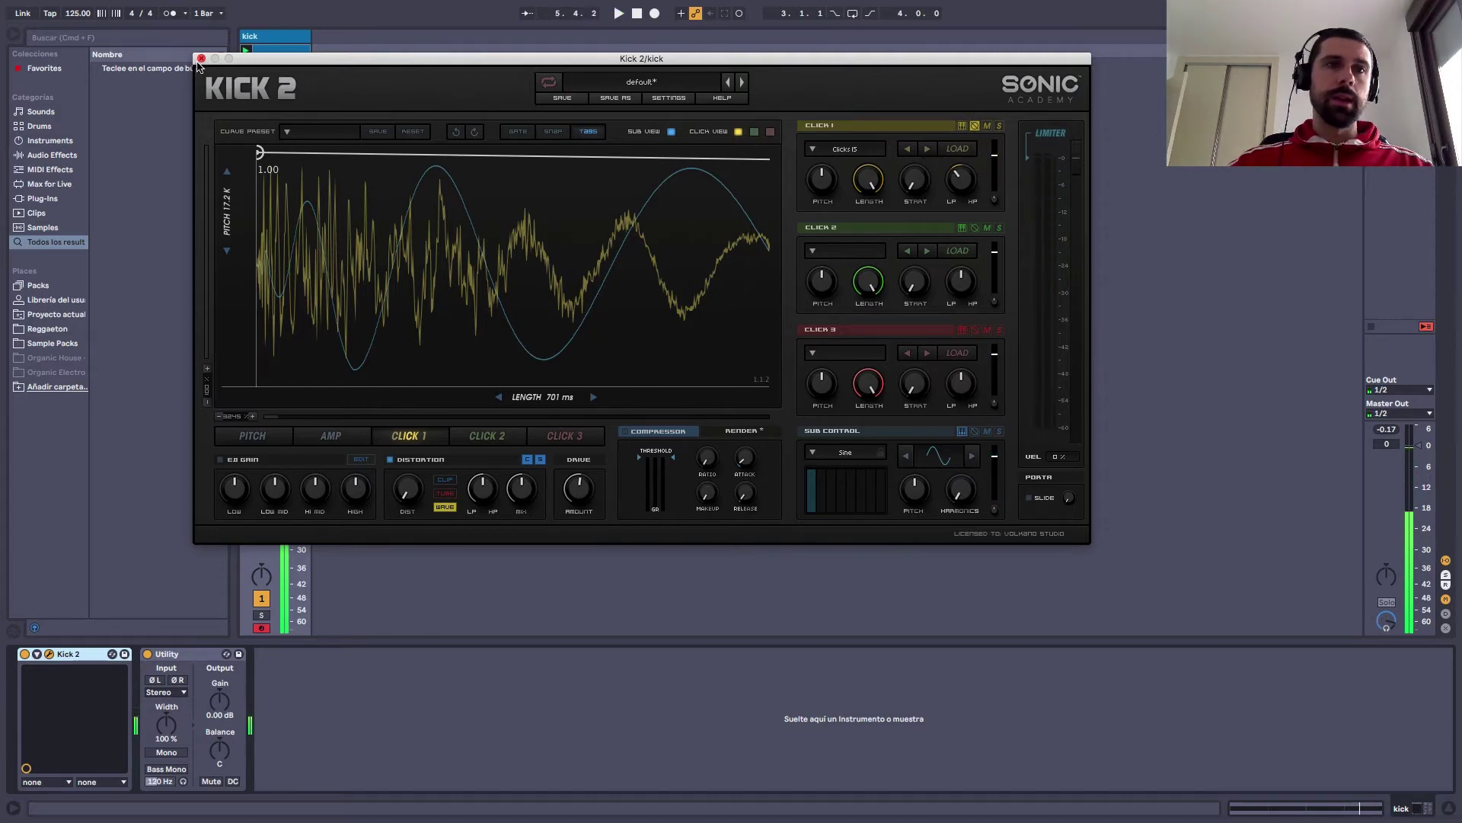
left_click(200, 58)
Insert a new MIDI track beside the kick and load Operator found by searching 'opera'
left_click(278, 49)
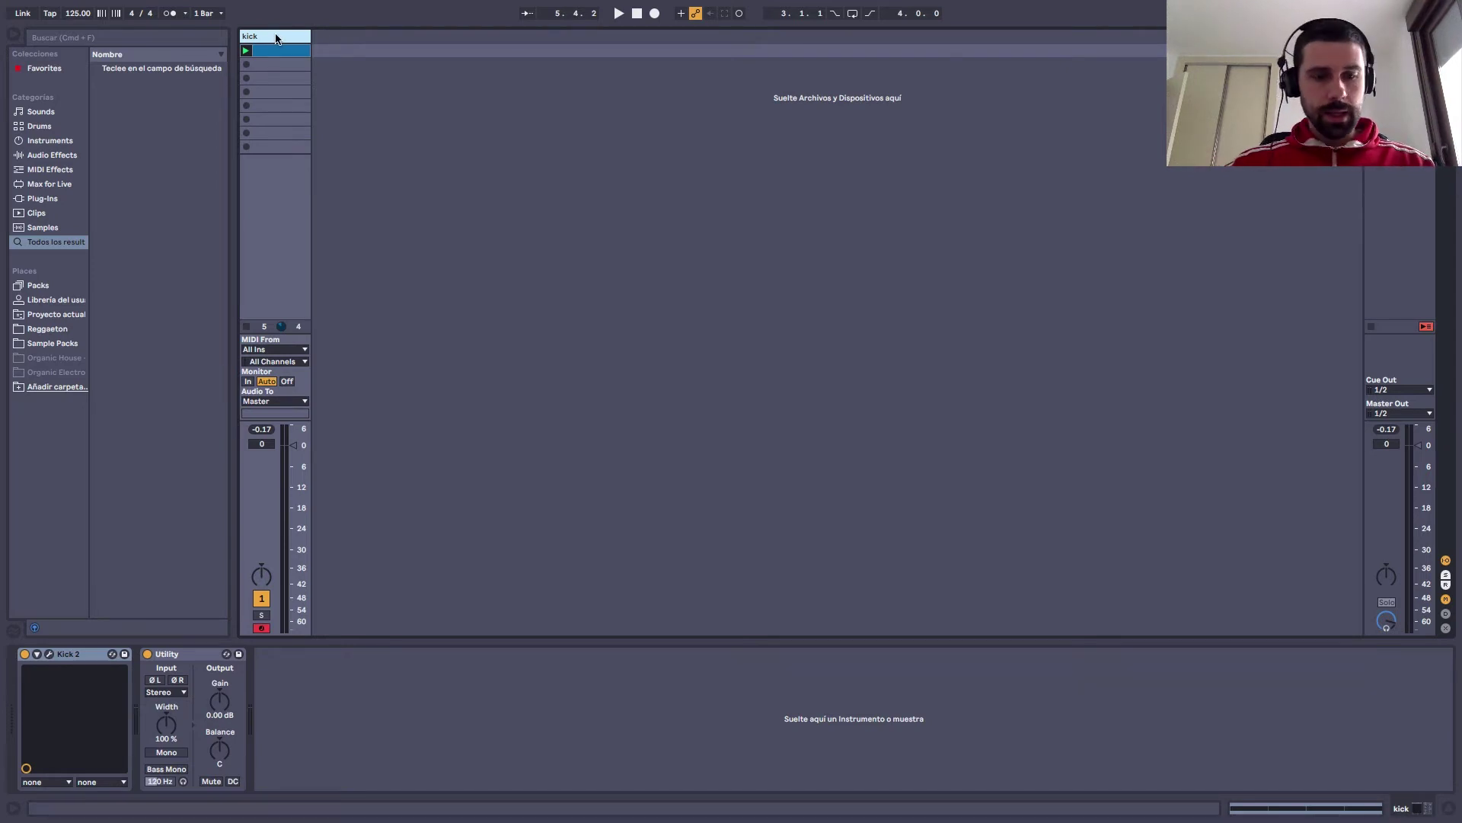
key("super+shift+t")
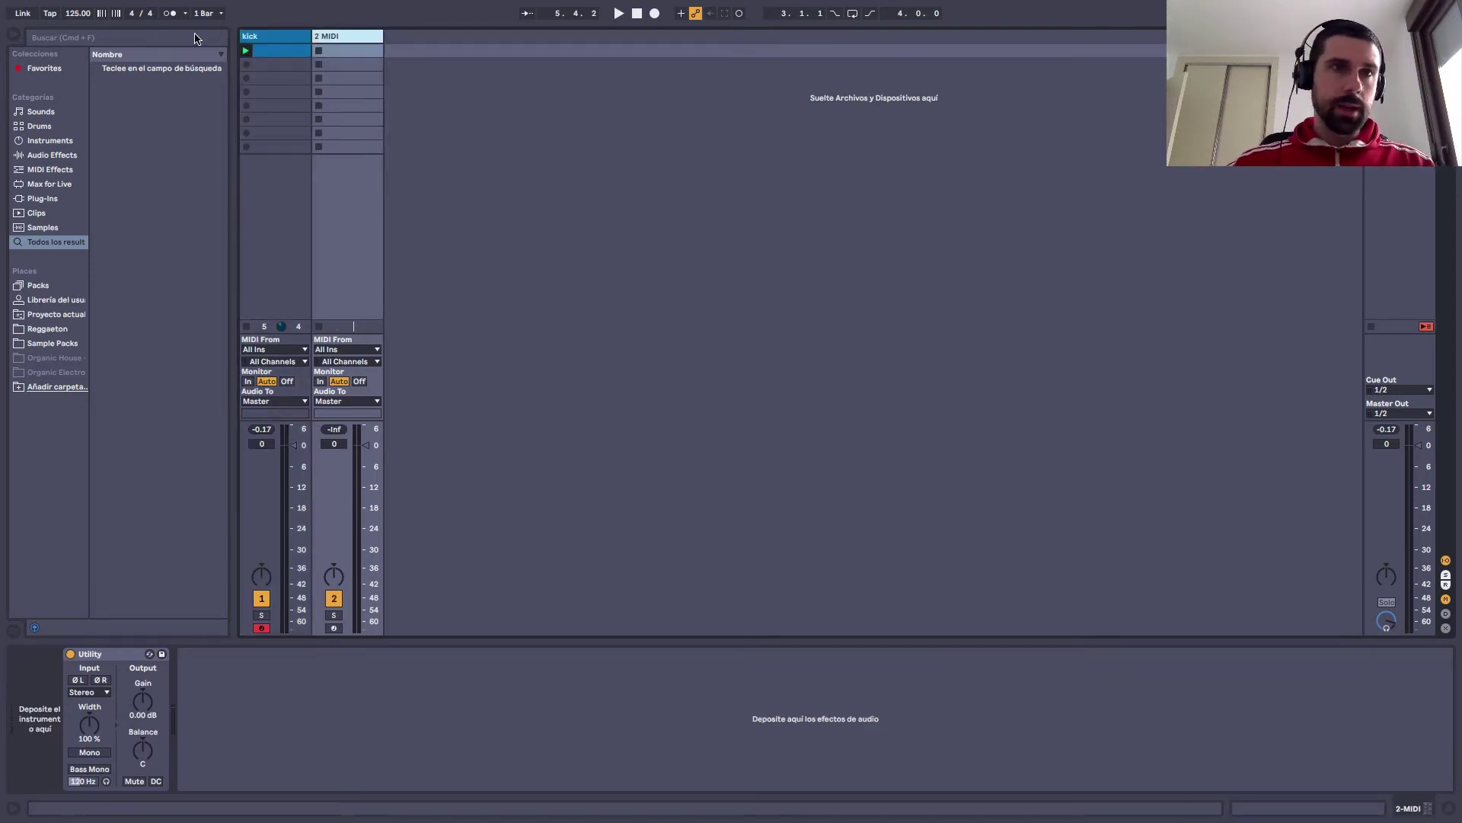
left_click(195, 38)
type("opera")
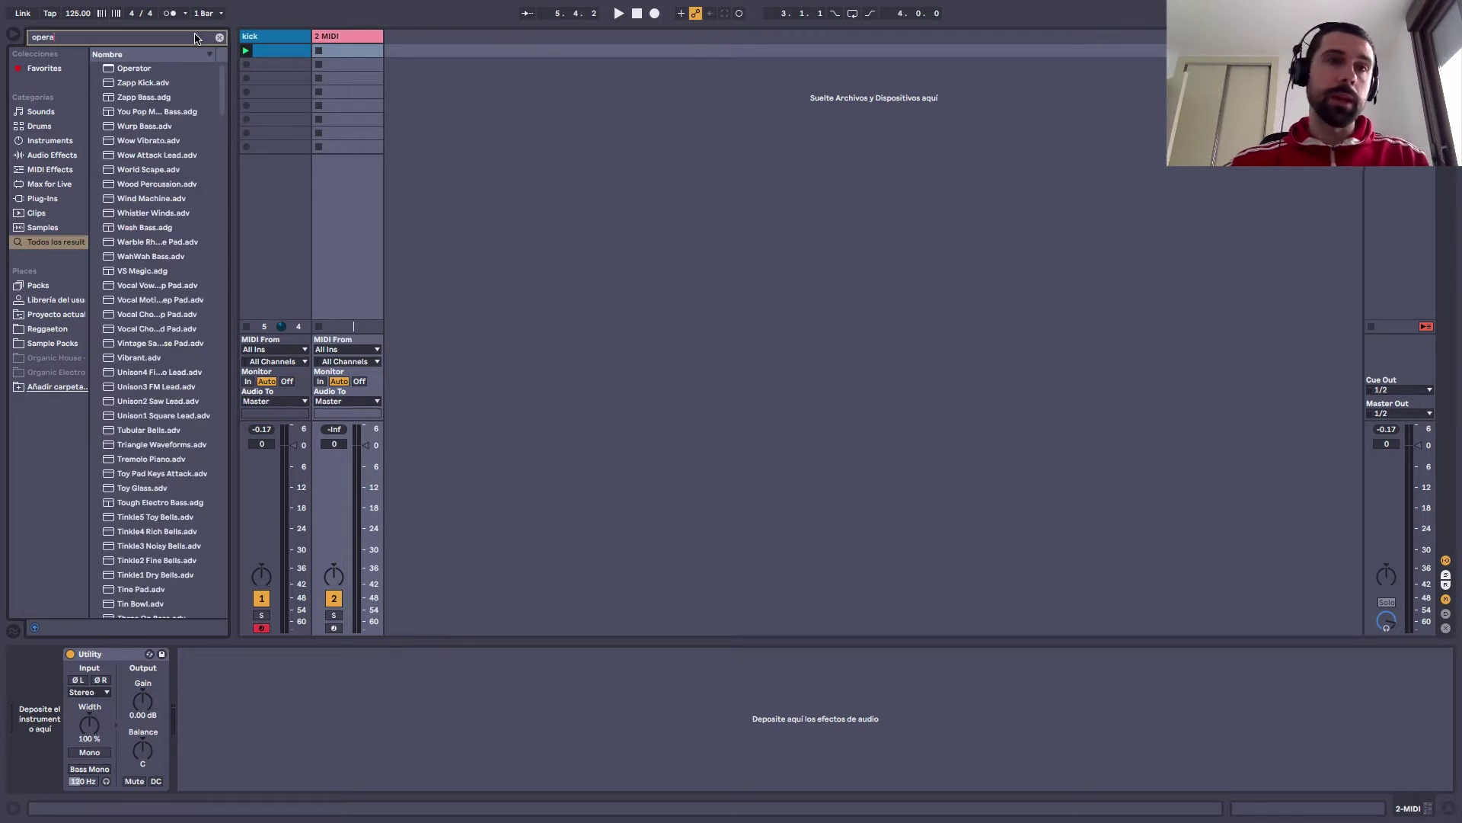
double_click(134, 68)
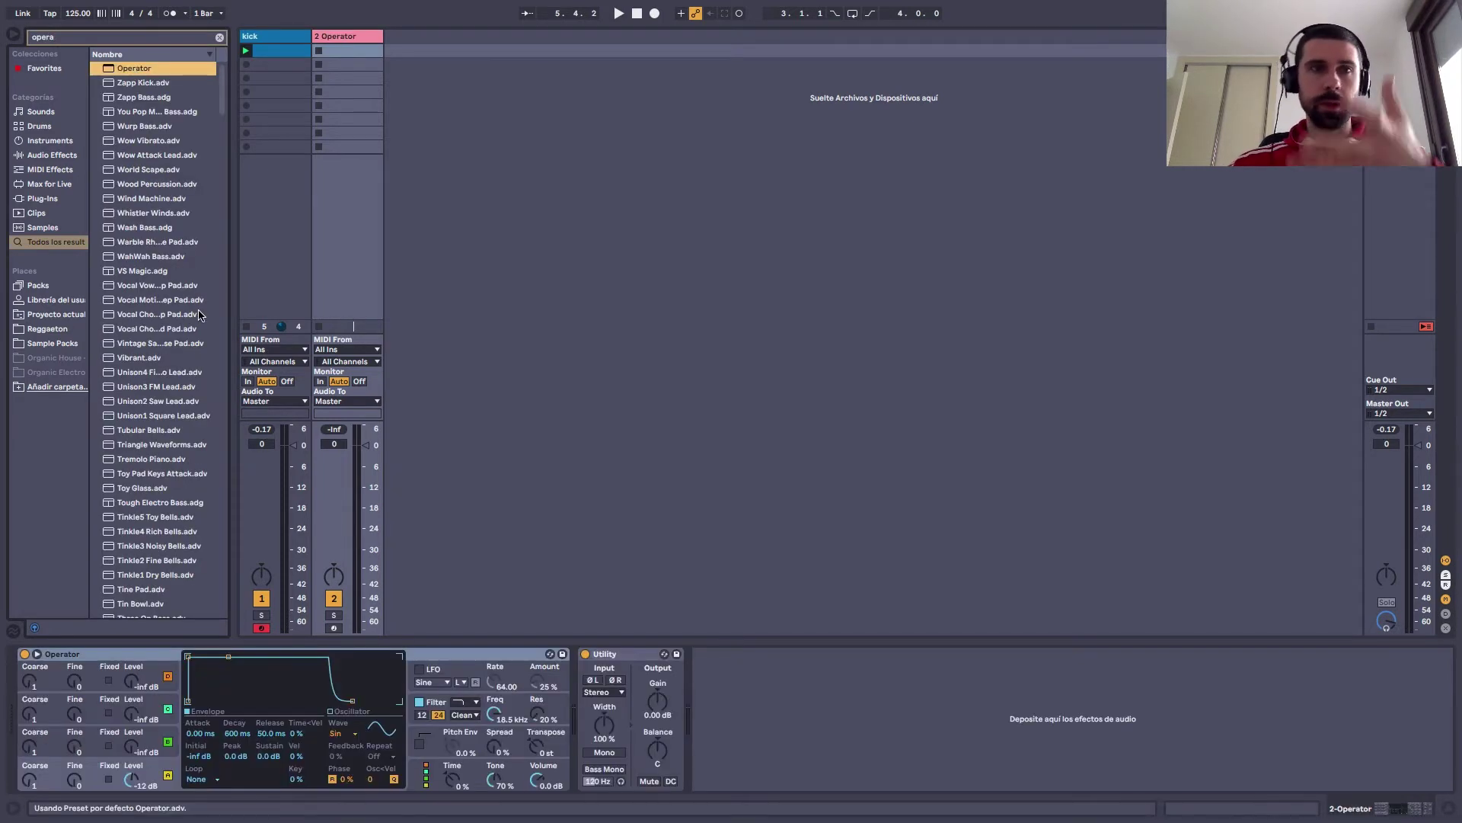
Create a one-bar clip on the Operator track with an E1 note lasting to 1.1.3
double_click(354, 51)
left_click_drag(195, 618, 195, 541)
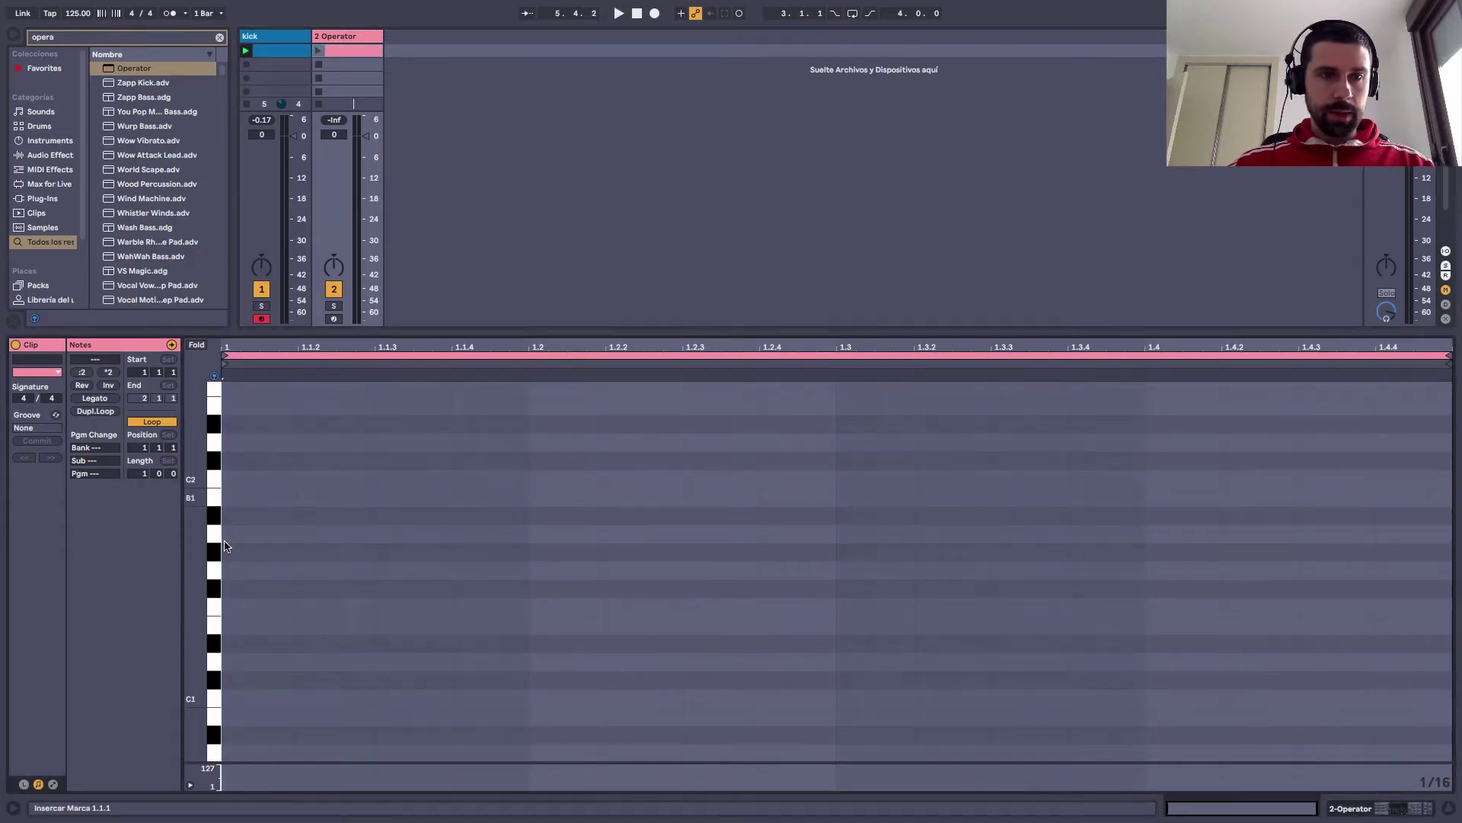
double_click(237, 624)
left_click_drag(237, 625, 368, 613)
key("shift+Tab")
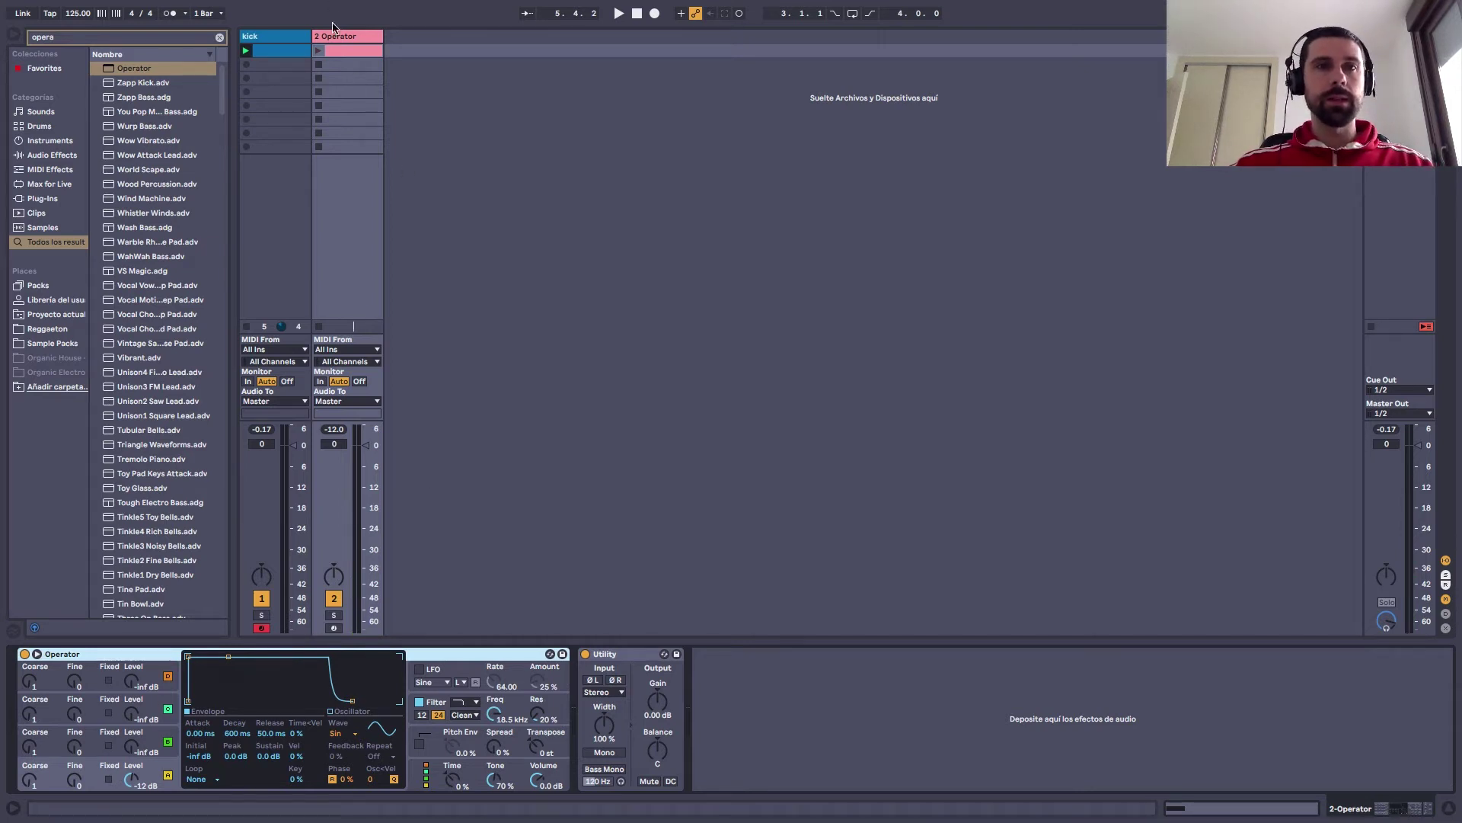
left_click(319, 51)
Add E1 notes at 1.1.4 and 1.2.3, duplicate the three, and nudge the copies into a six-note pattern
double_click(355, 51)
left_click(489, 625)
left_click_drag(686, 626, 798, 634)
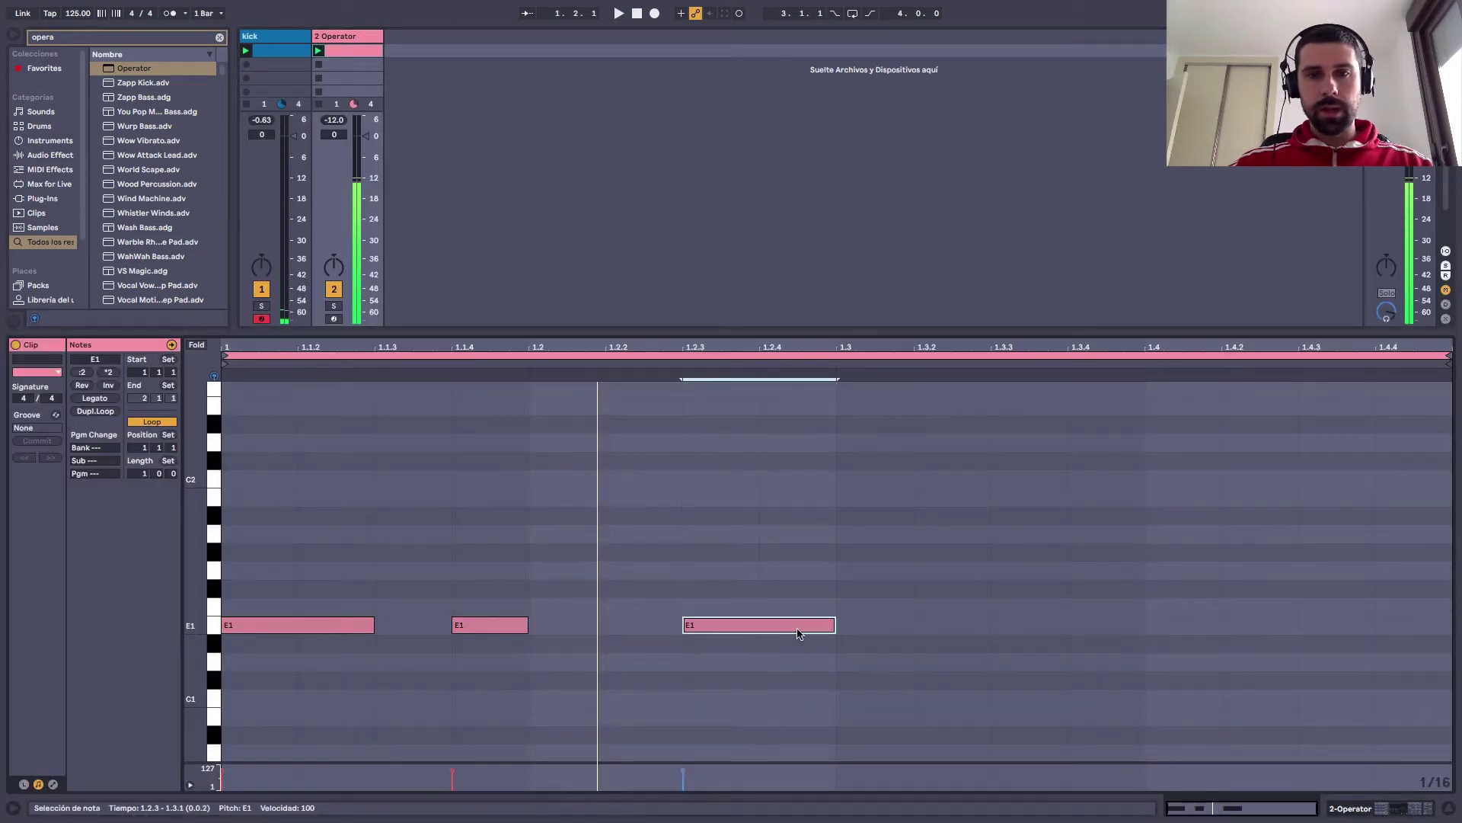
left_click_drag(818, 584, 310, 647)
key("ctrl+d")
key("space")
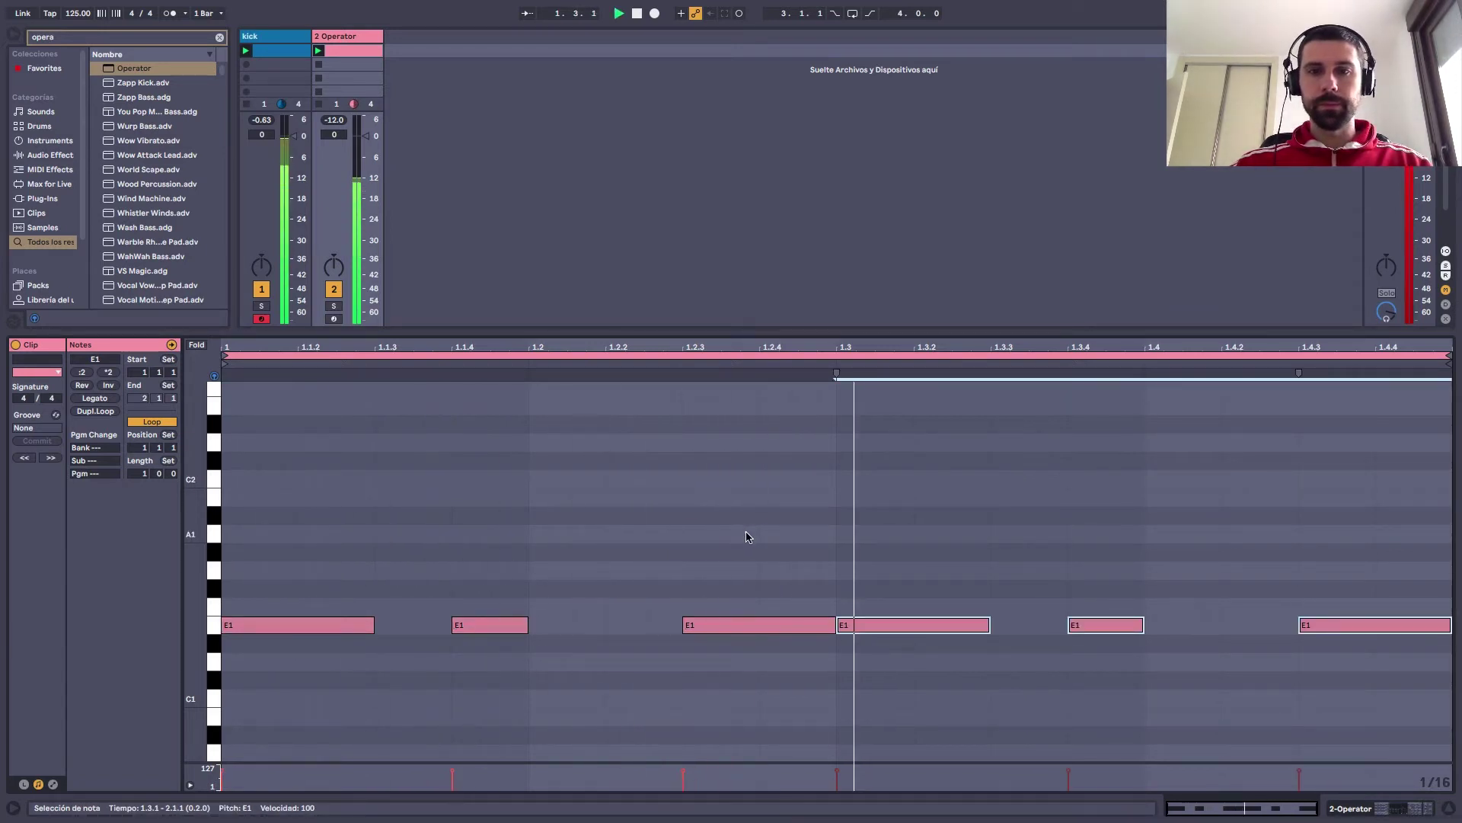
left_click_drag(856, 625, 934, 626)
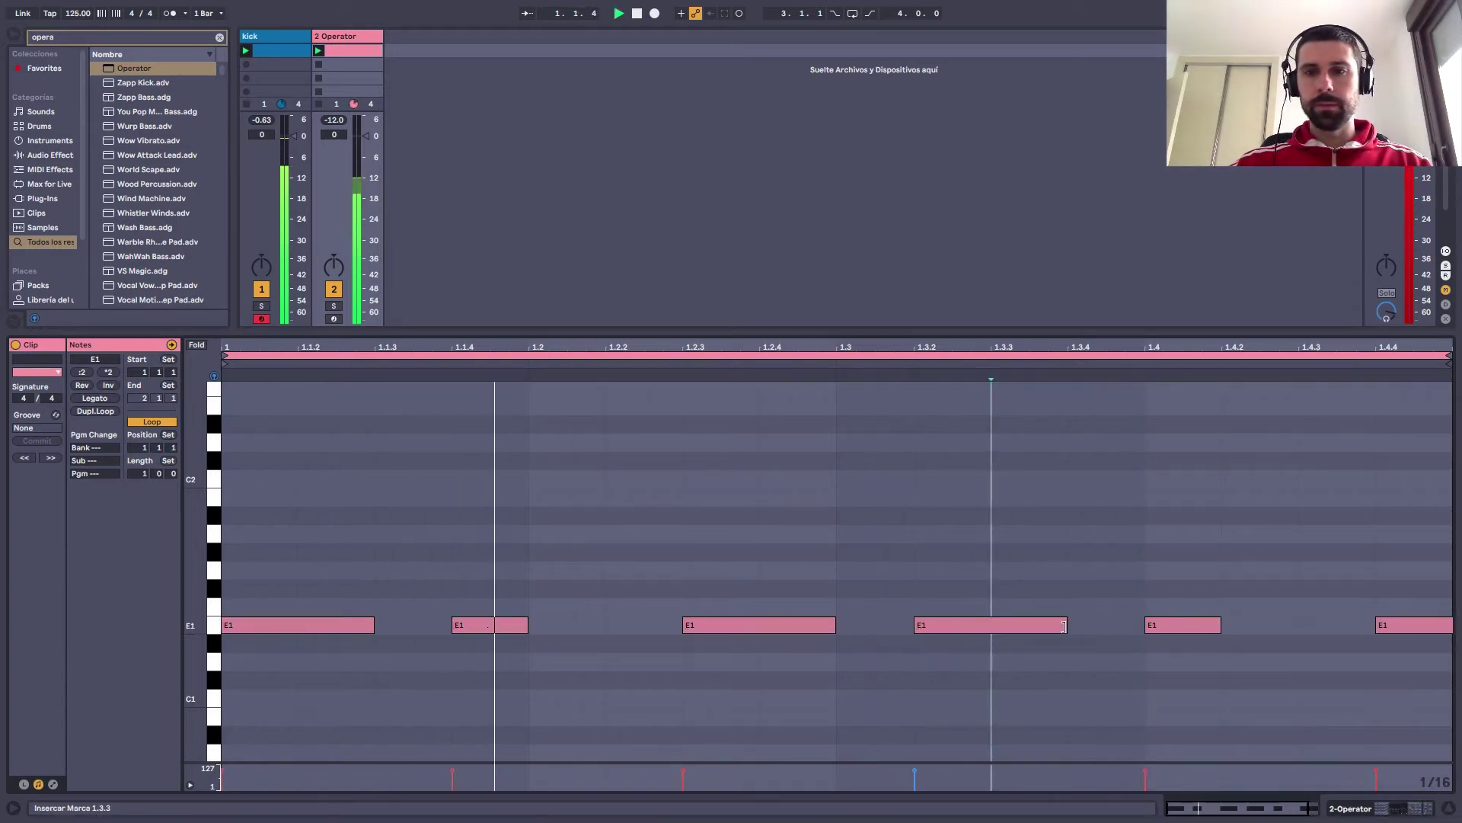
left_click_drag(1064, 625, 1006, 627)
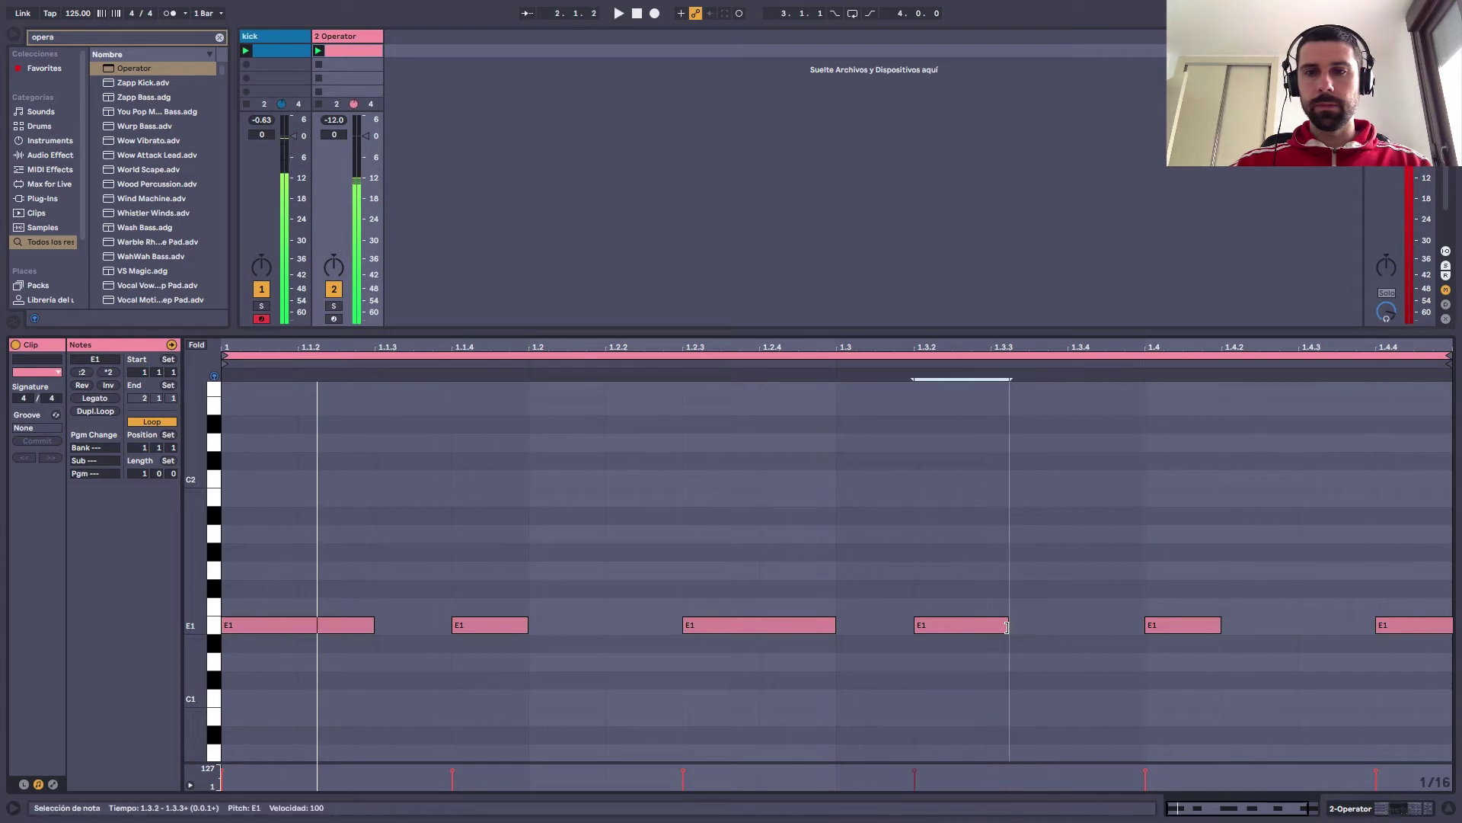
left_click_drag(1380, 624, 1304, 625)
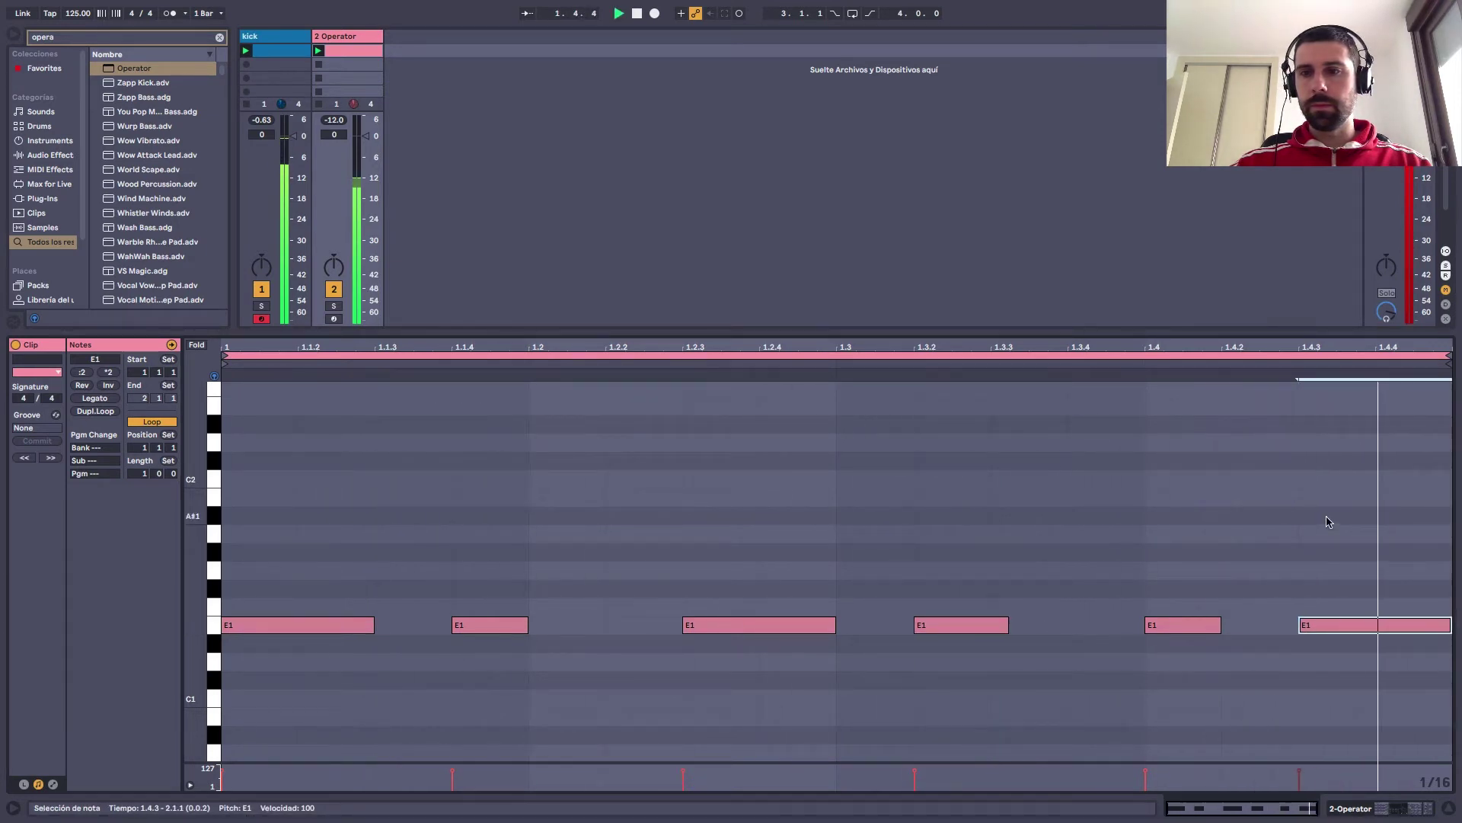
Transpose all six bass notes down an octave to E0 and stop playback
left_click(1096, 480)
key("ctrl+a")
key("shift+Down")
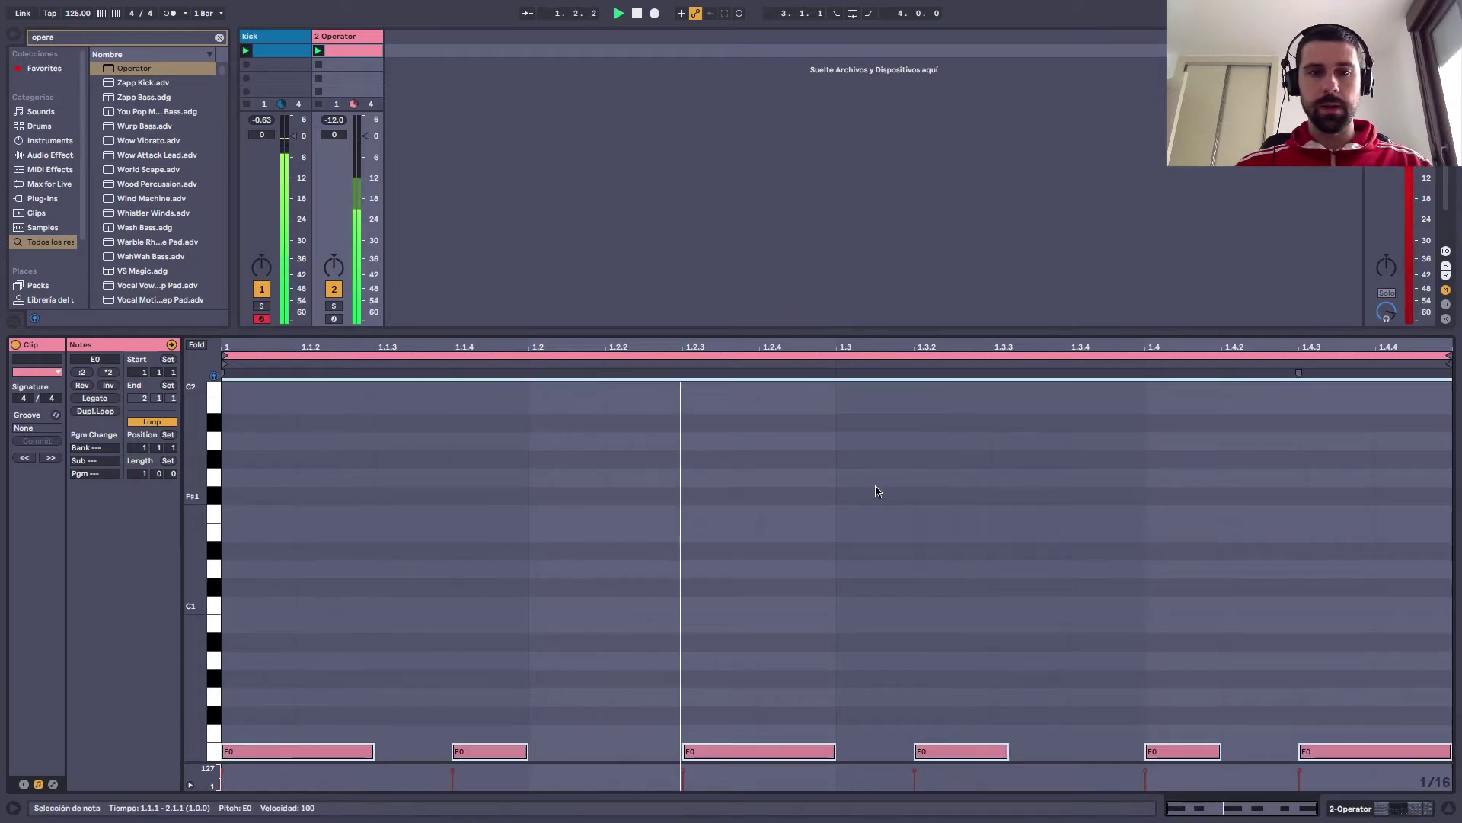
key("space")
key("shift+Tab")
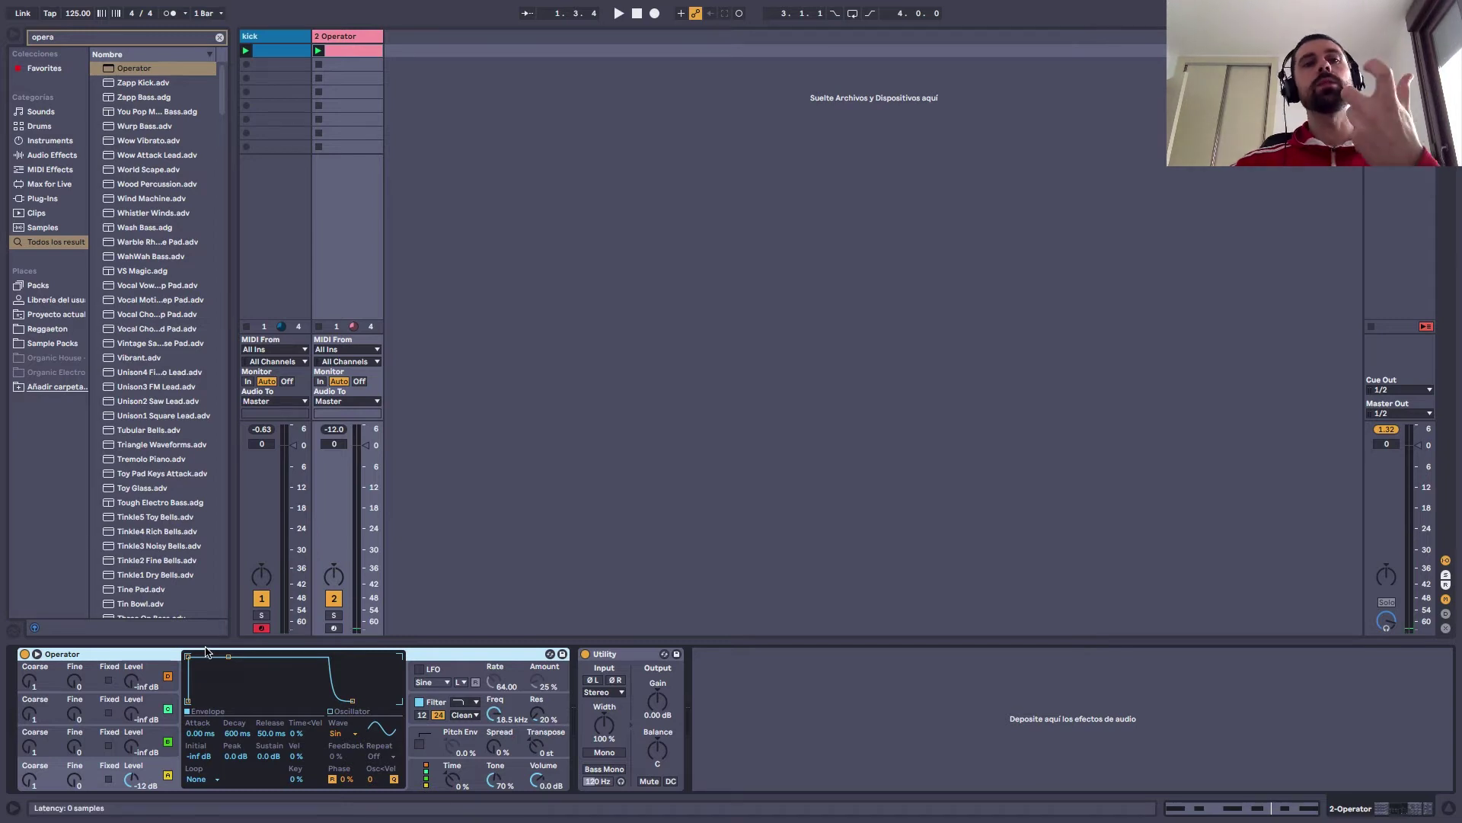
Lower Operator's oscillator B level to -28 dB and the third oscillator's level further while auditioning
left_click(135, 752)
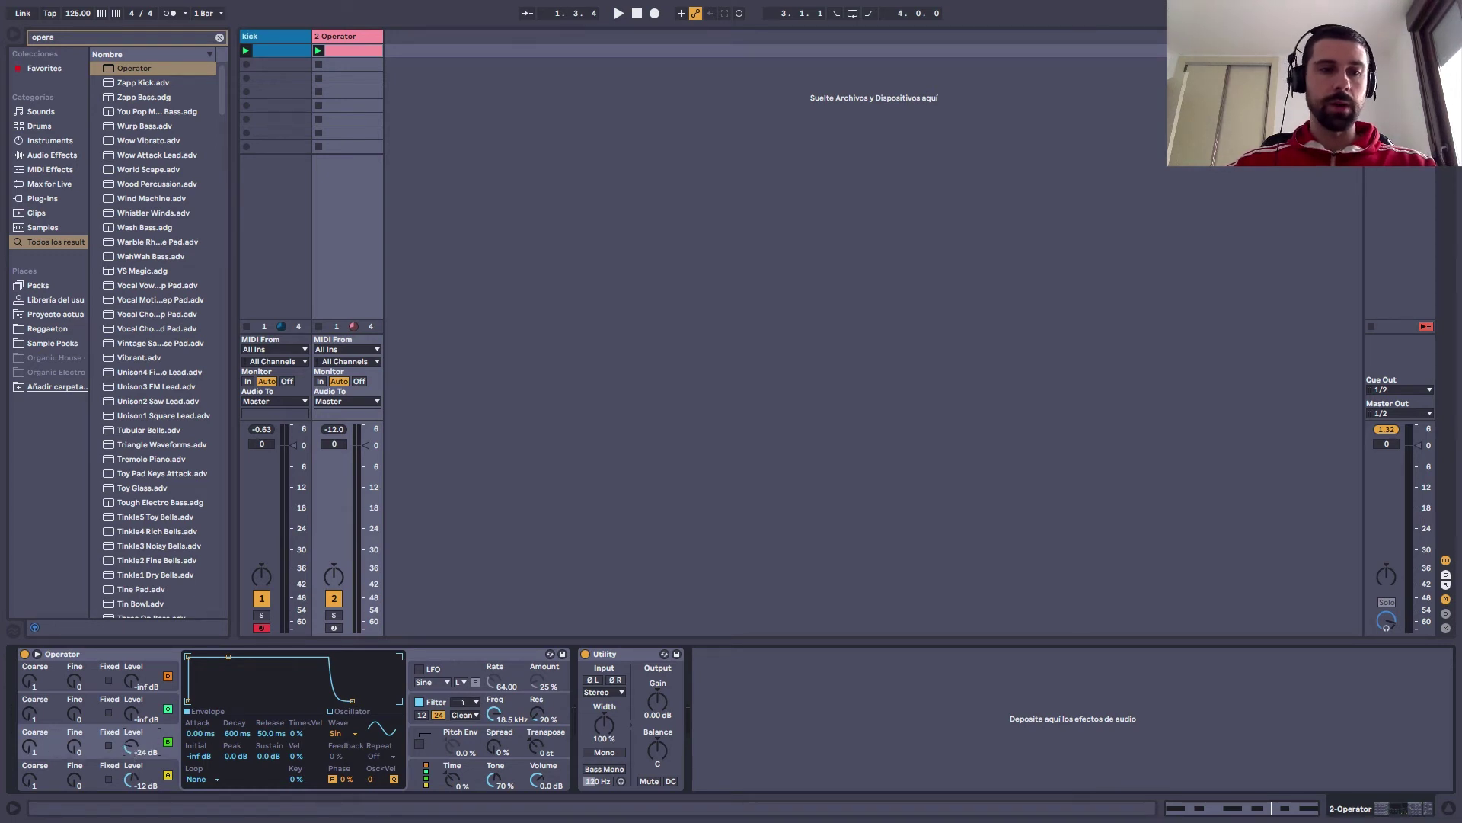
key("space")
left_click_drag(134, 748, 133, 754)
key("space")
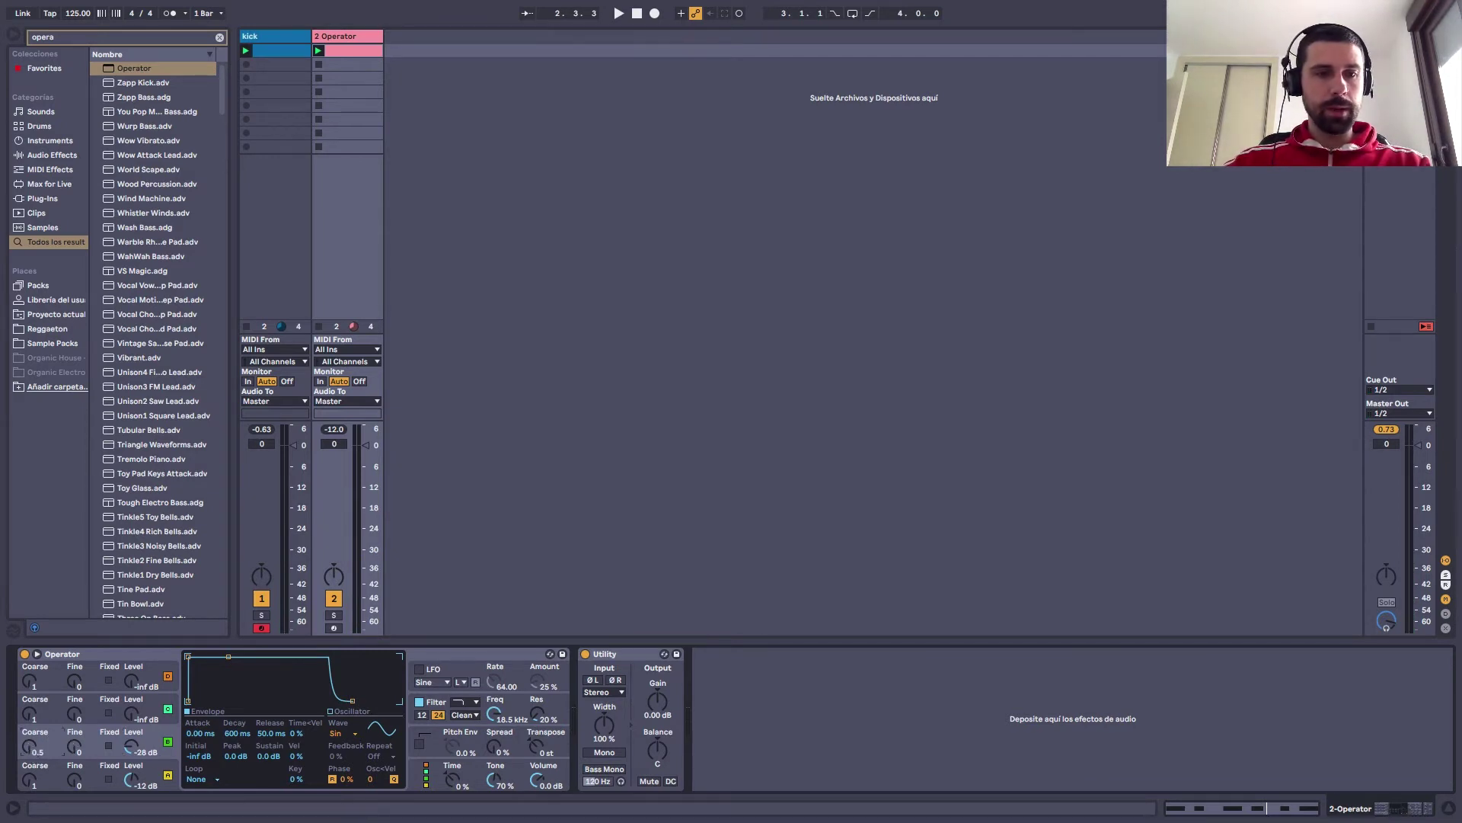
key("space")
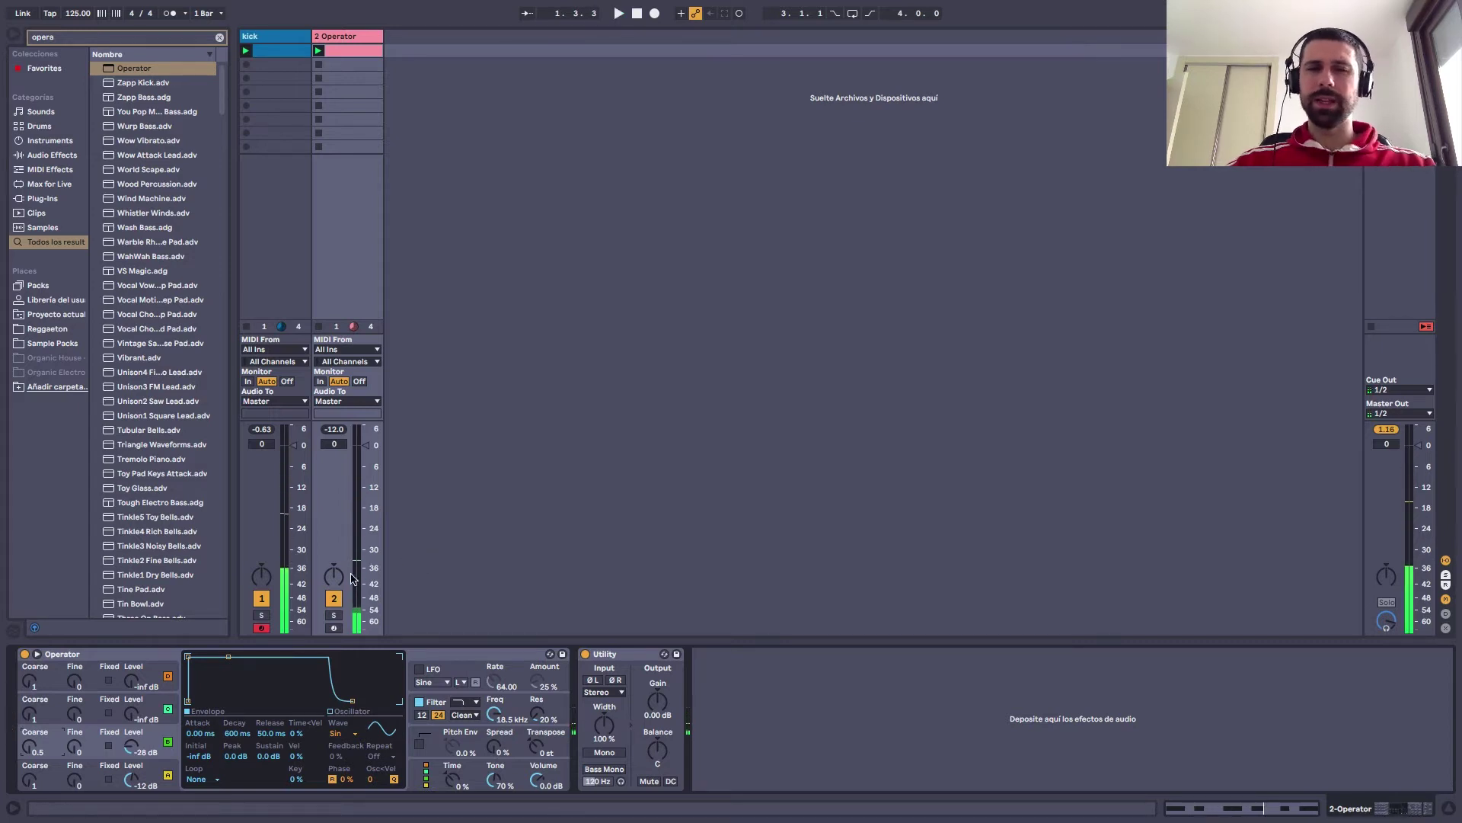
mouse_move(155, 735)
left_mouse_down()
mouse_move(154, 762)
mouse_move(154, 743)
mouse_move(137, 746)
left_mouse_up()
key("space")
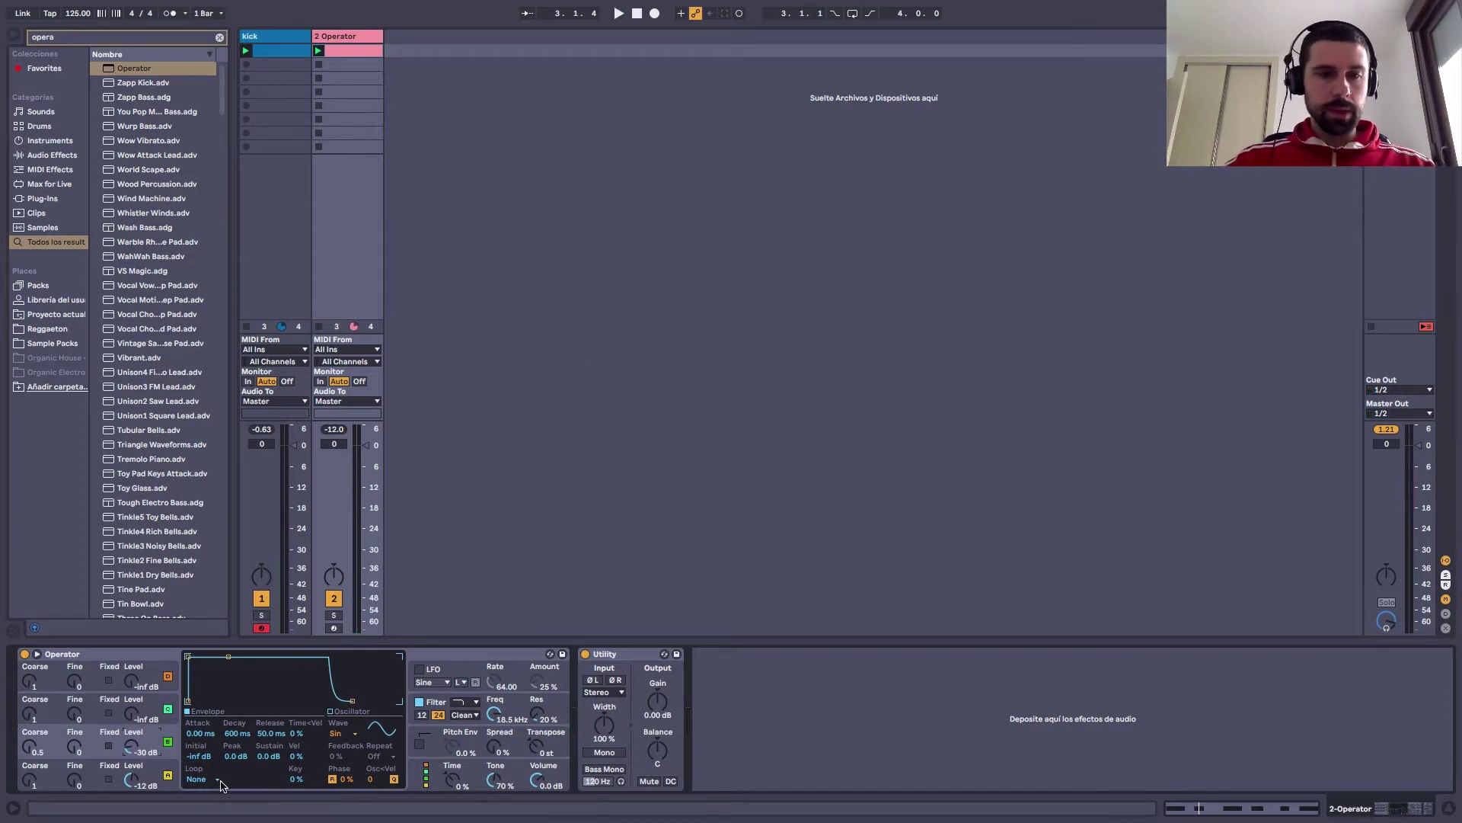
Set oscillator A's envelope attack to 6.64 ms and play the bass to hear it
left_click_drag(200, 733, 201, 708)
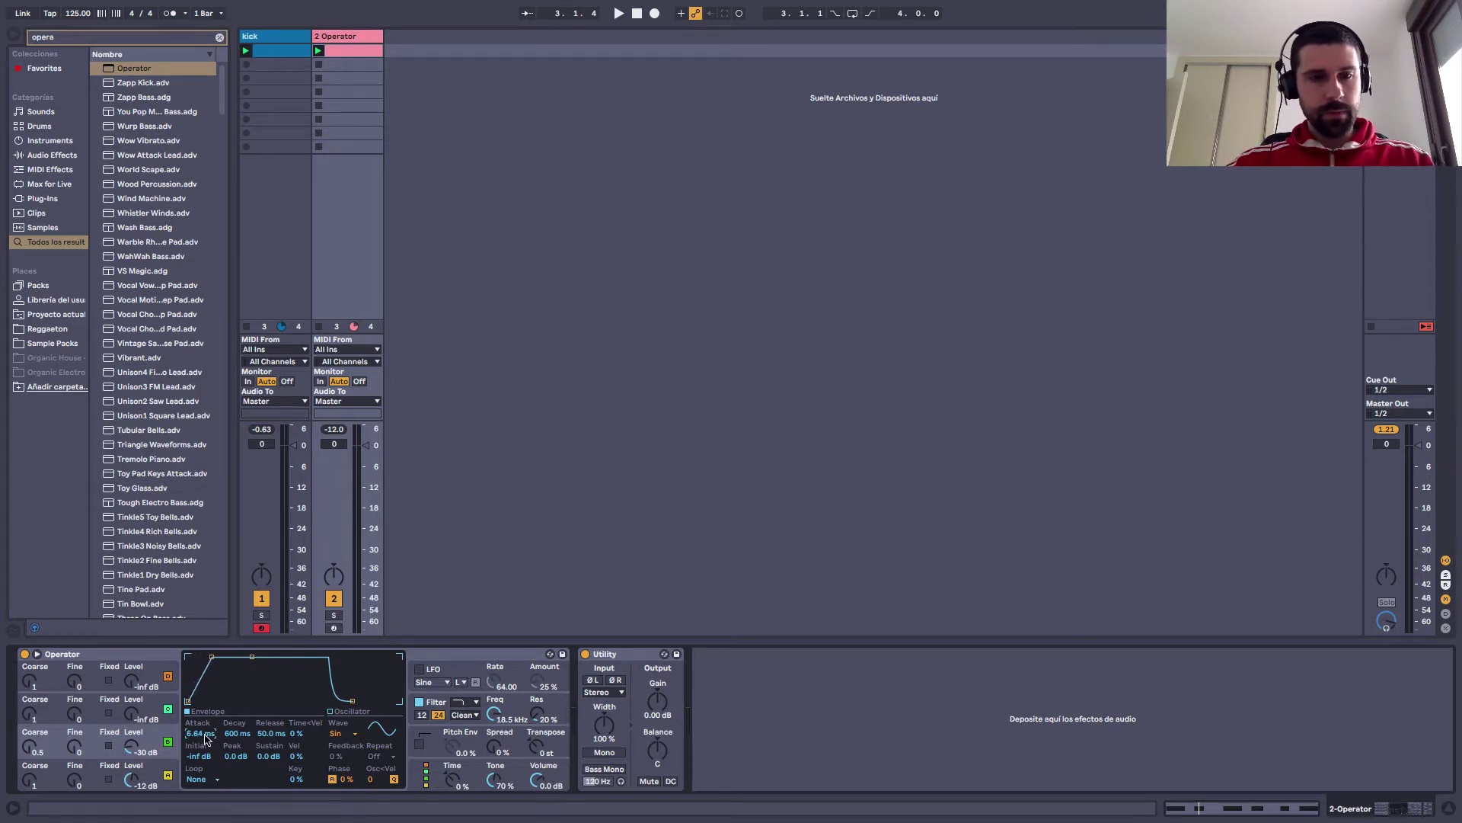
left_click(141, 772)
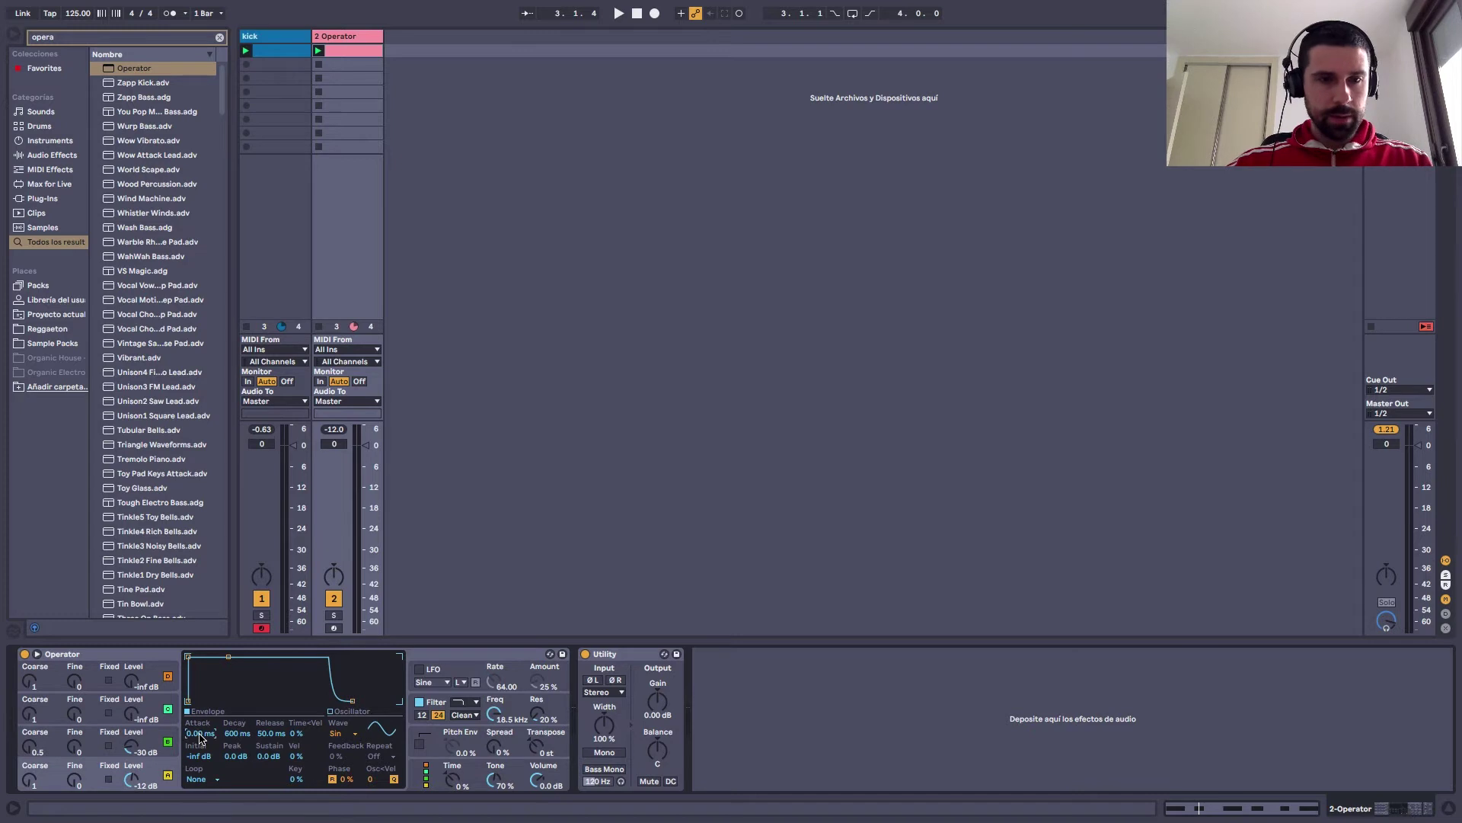
left_click(151, 735)
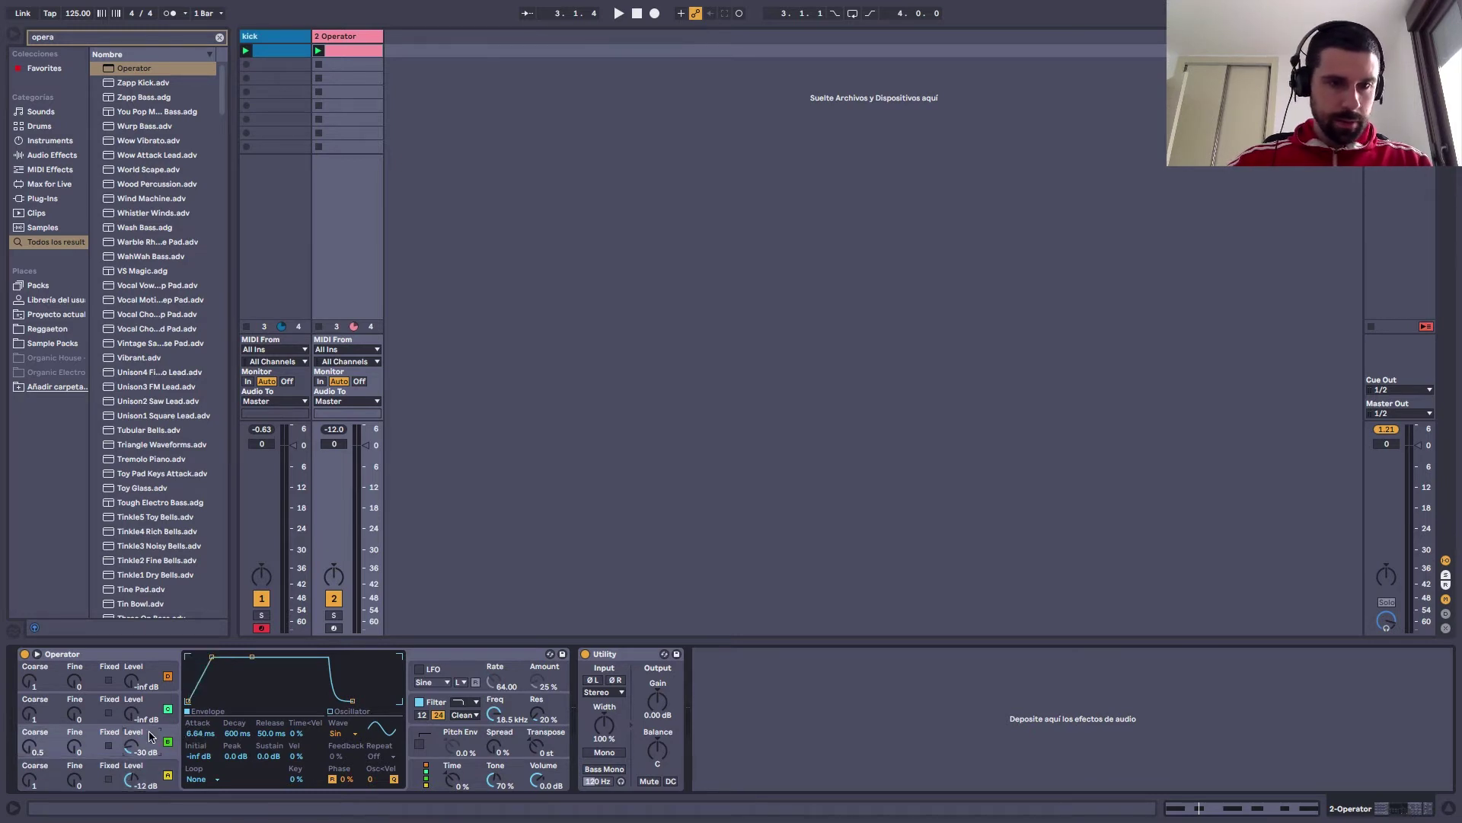
left_click(131, 778)
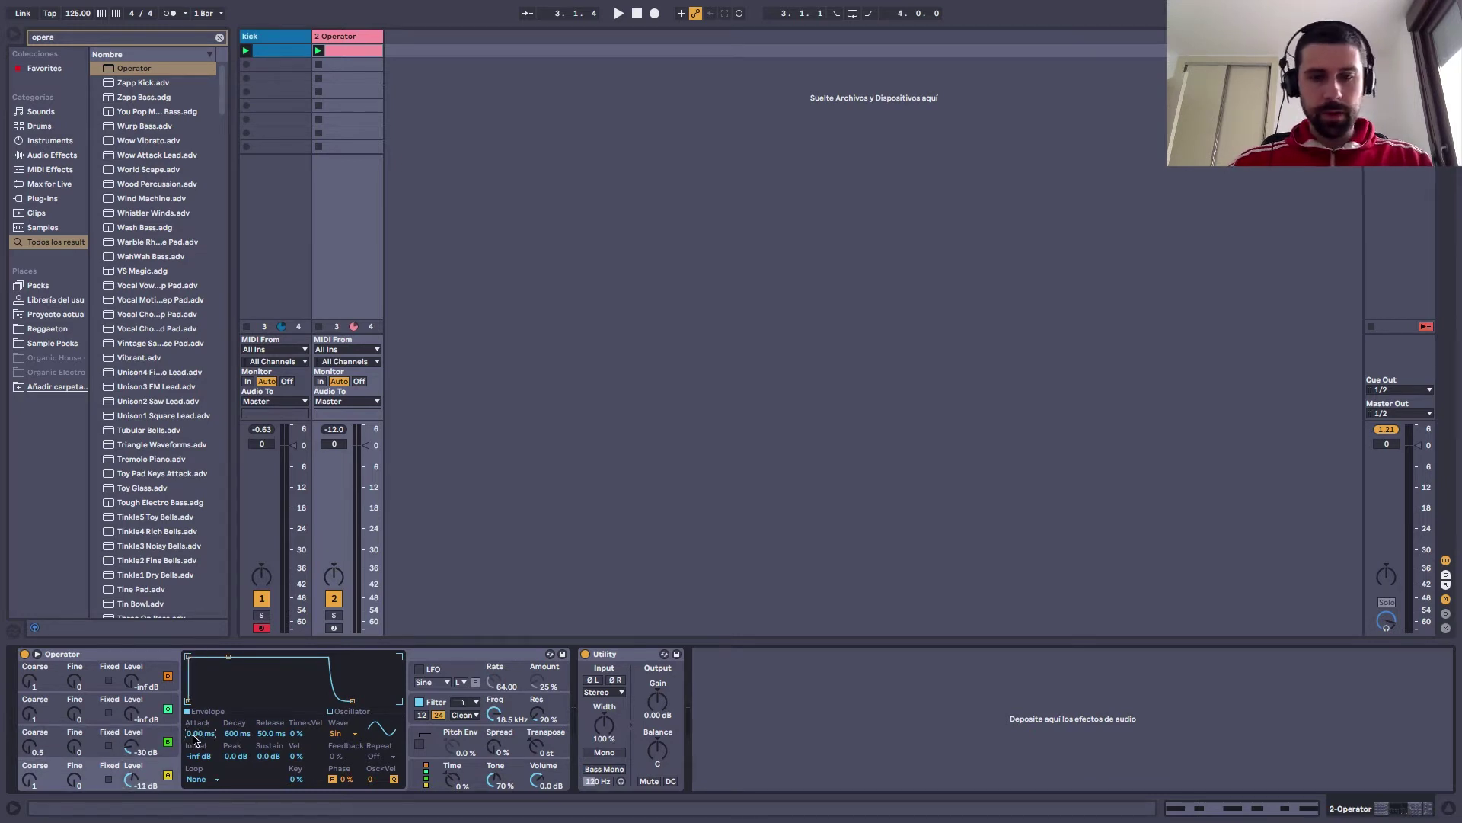
left_click(193, 736)
type("6.64")
key("Return")
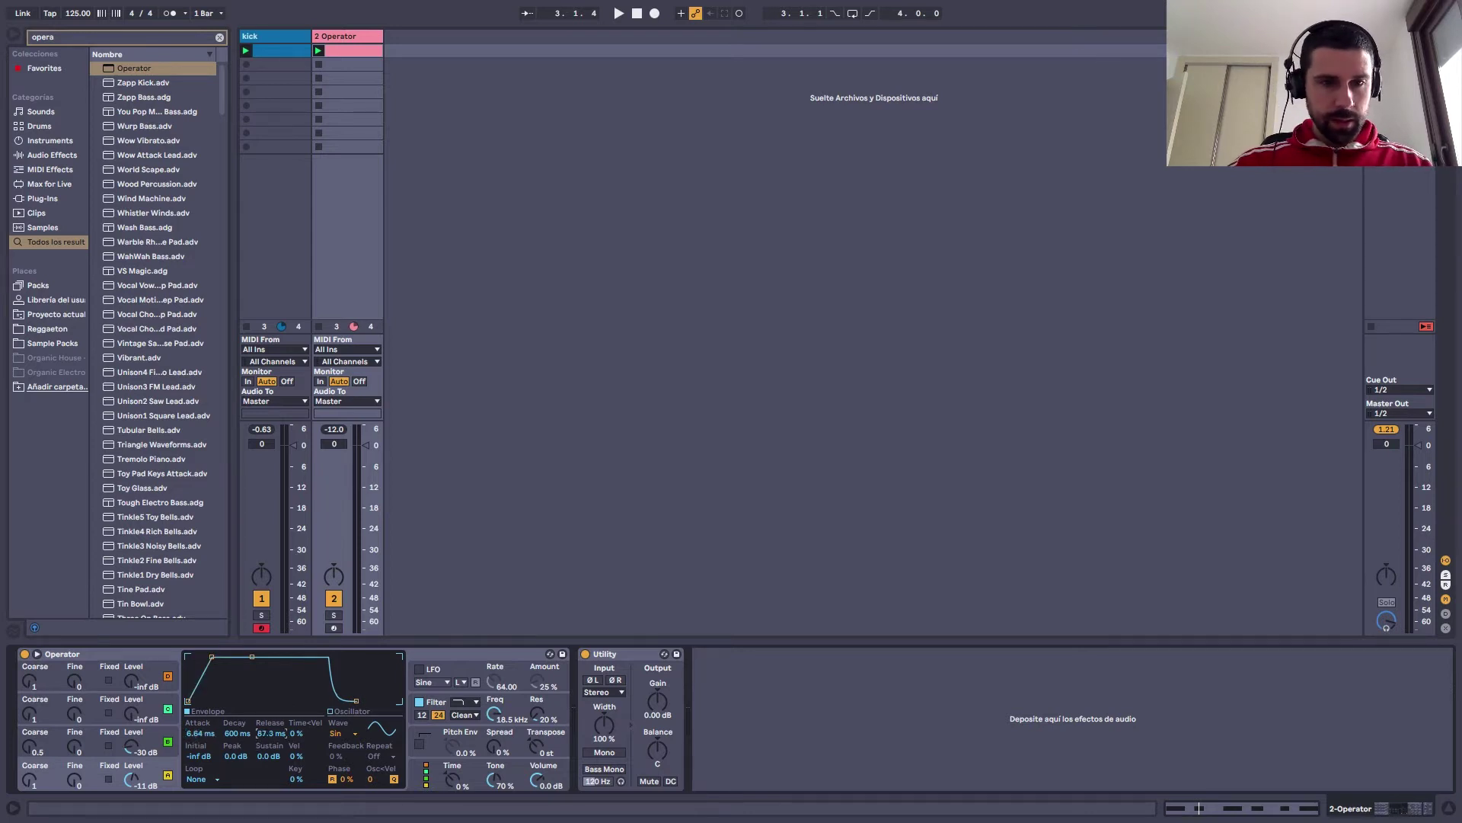
left_click(157, 737)
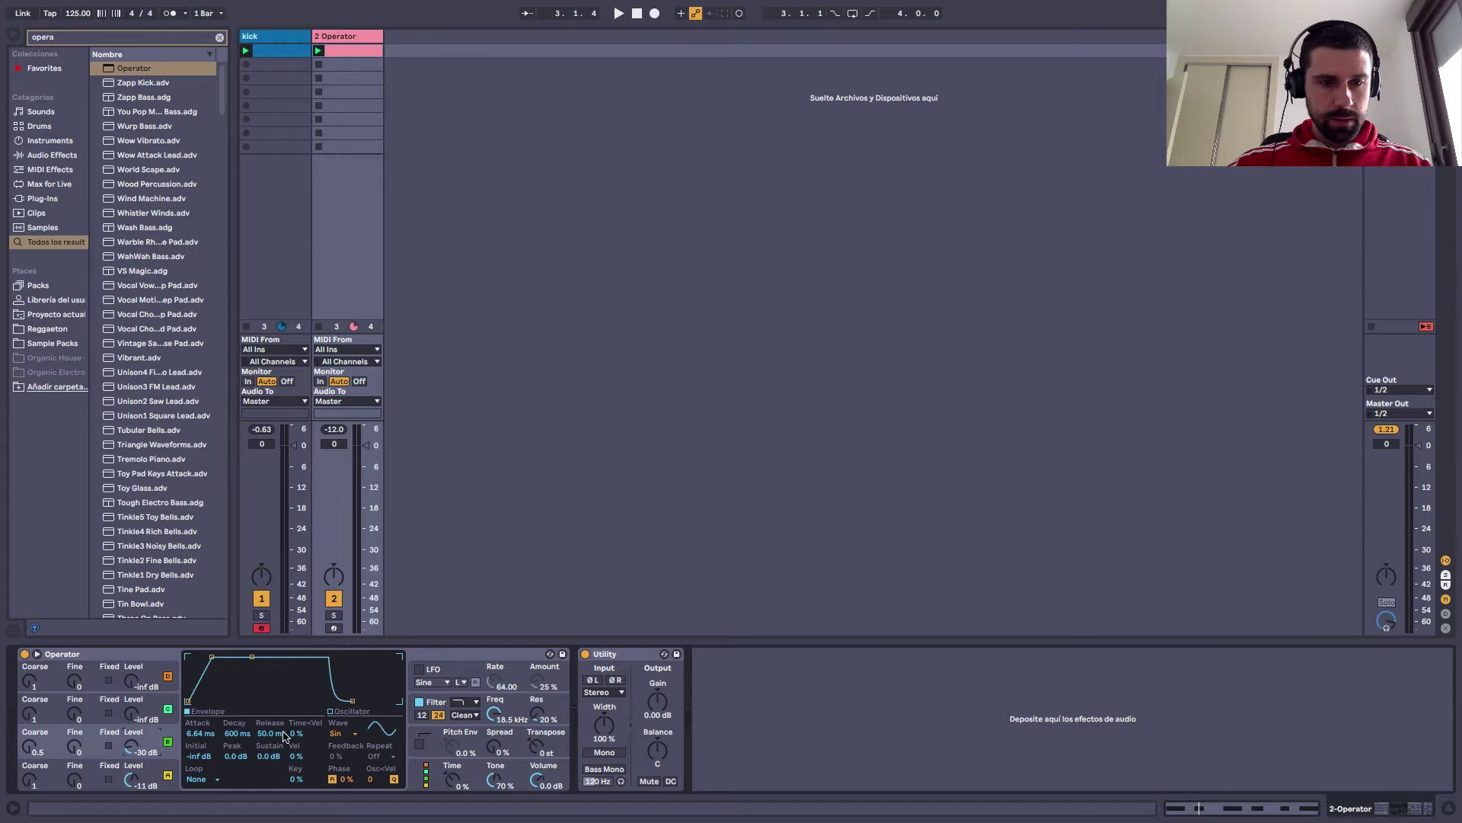
key("space")
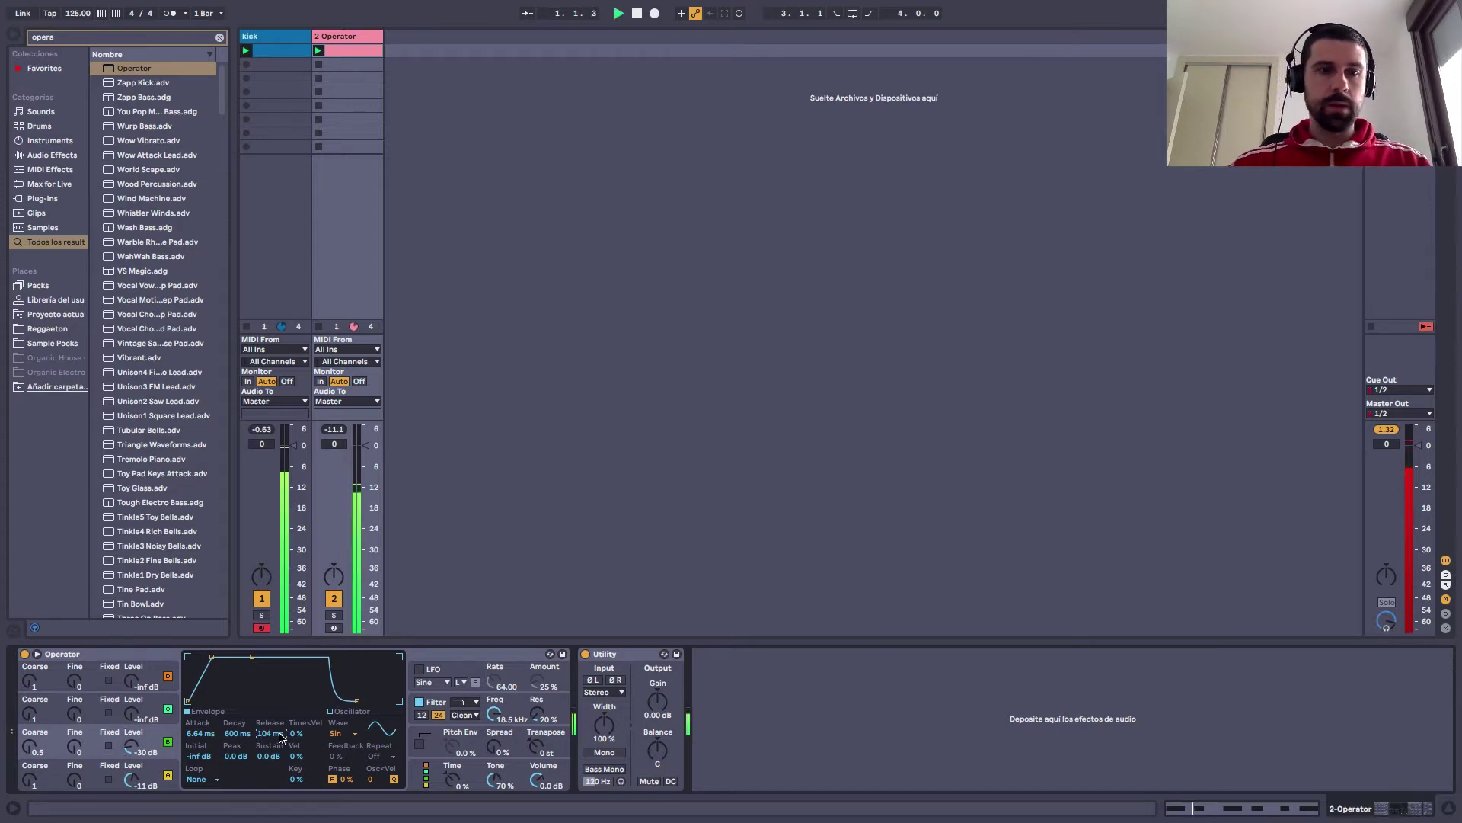
Rename track 2 to 'bajo' and colour its clip blue
key("space")
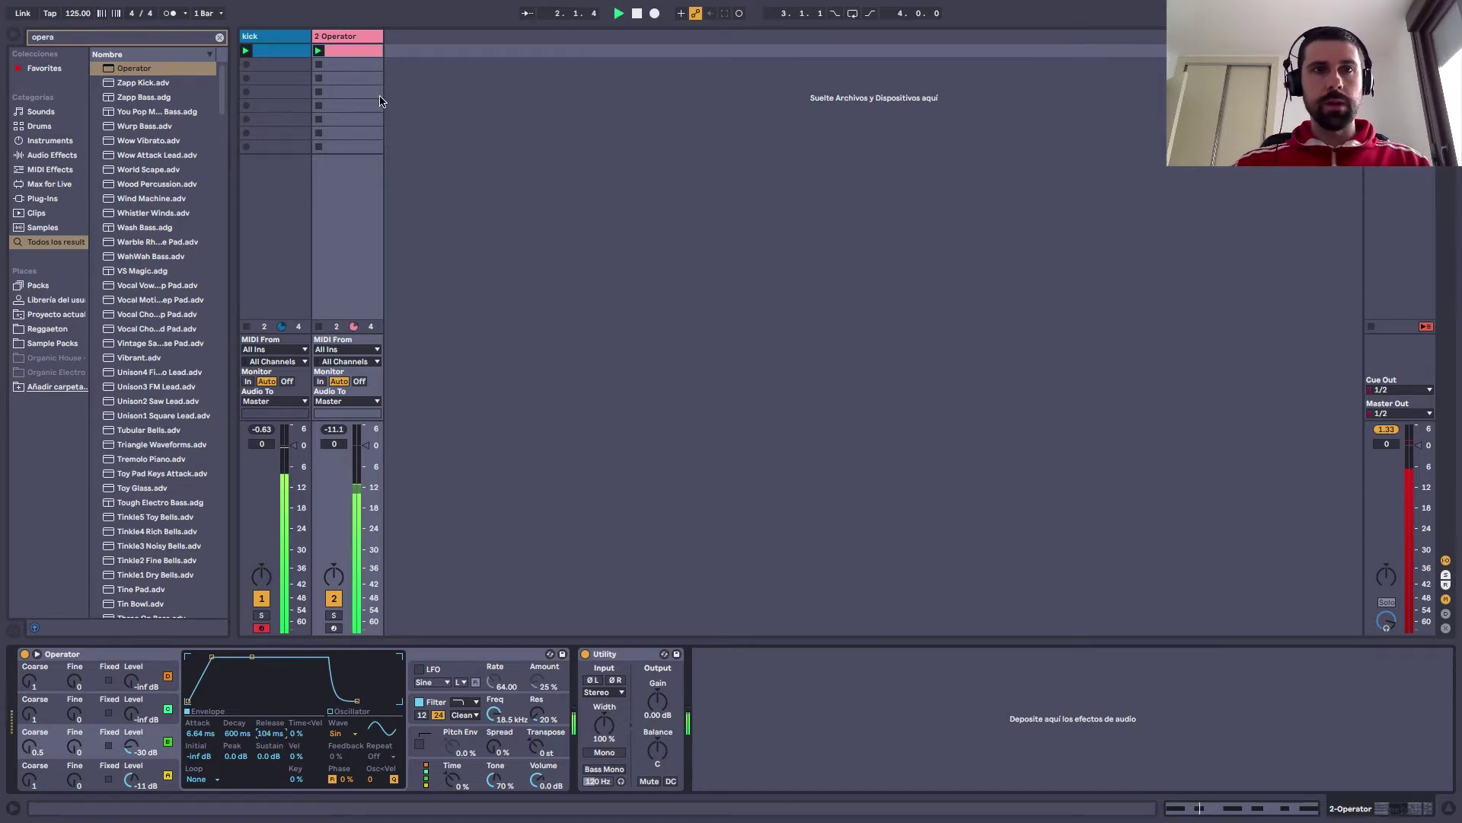
left_click(354, 38)
key("ctrl+r")
type("bajo")
key("Return")
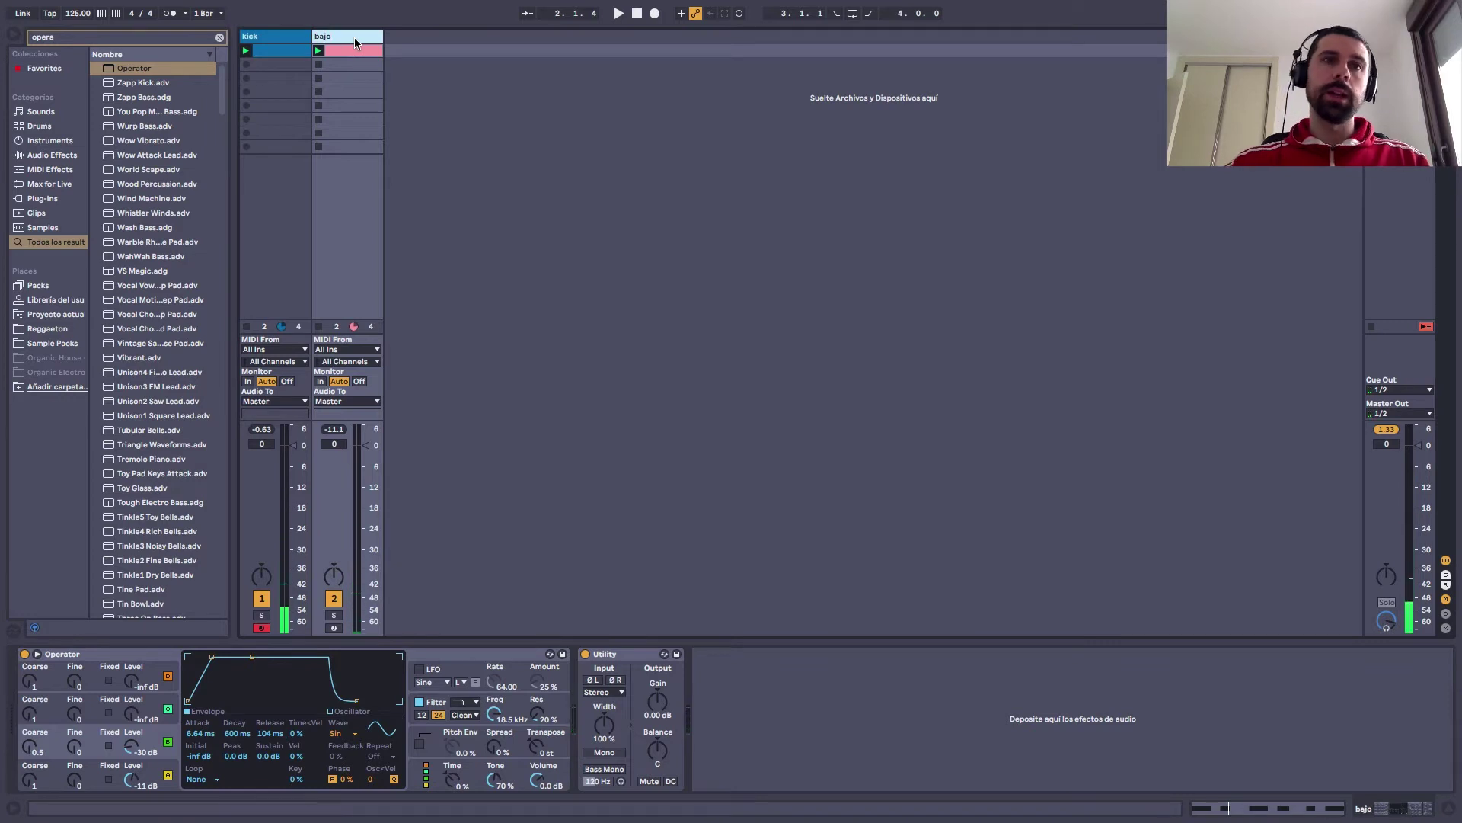
right_click(354, 38)
left_click(485, 236)
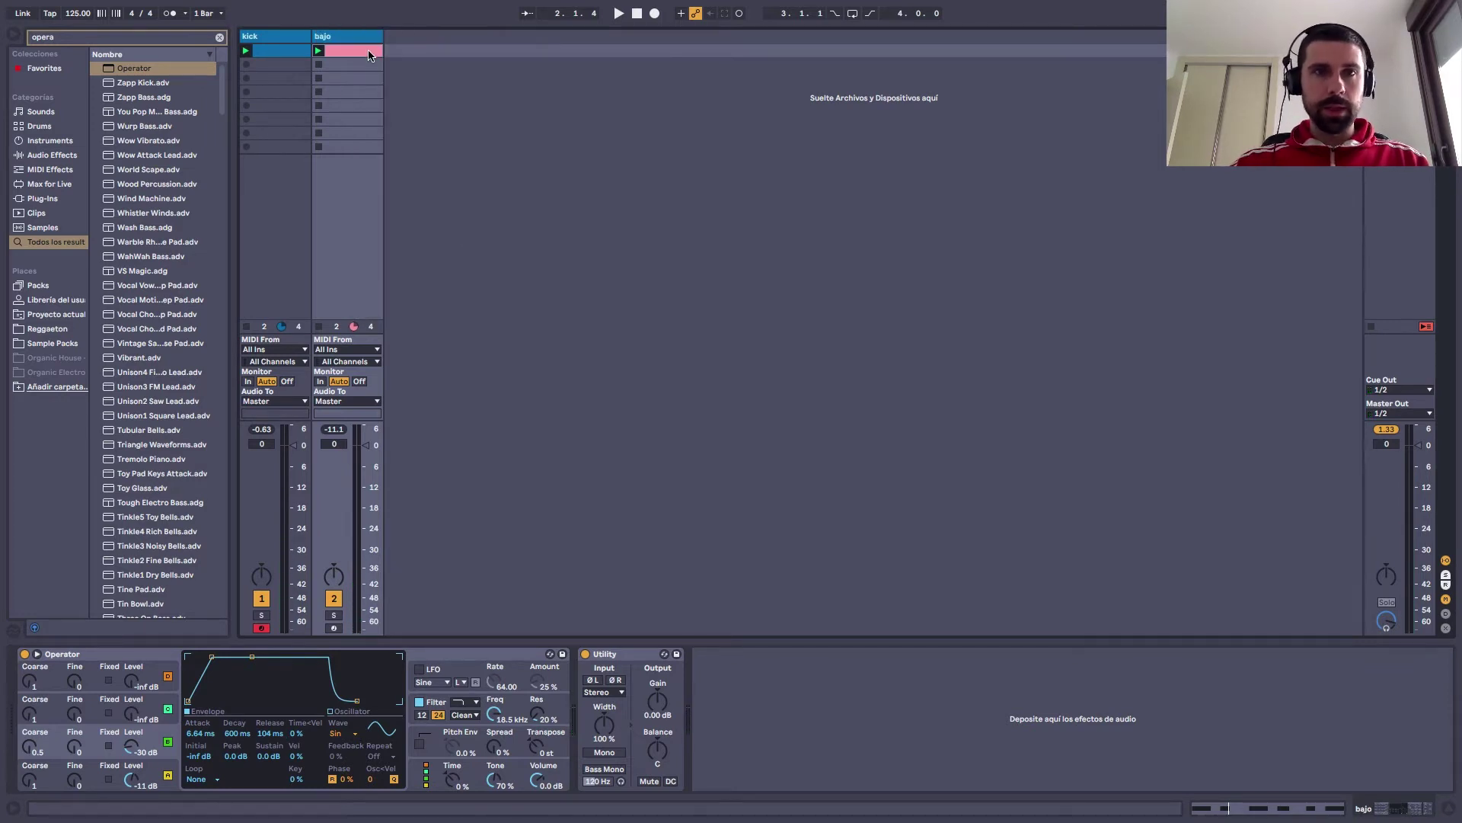
right_click(368, 51)
left_click(497, 265)
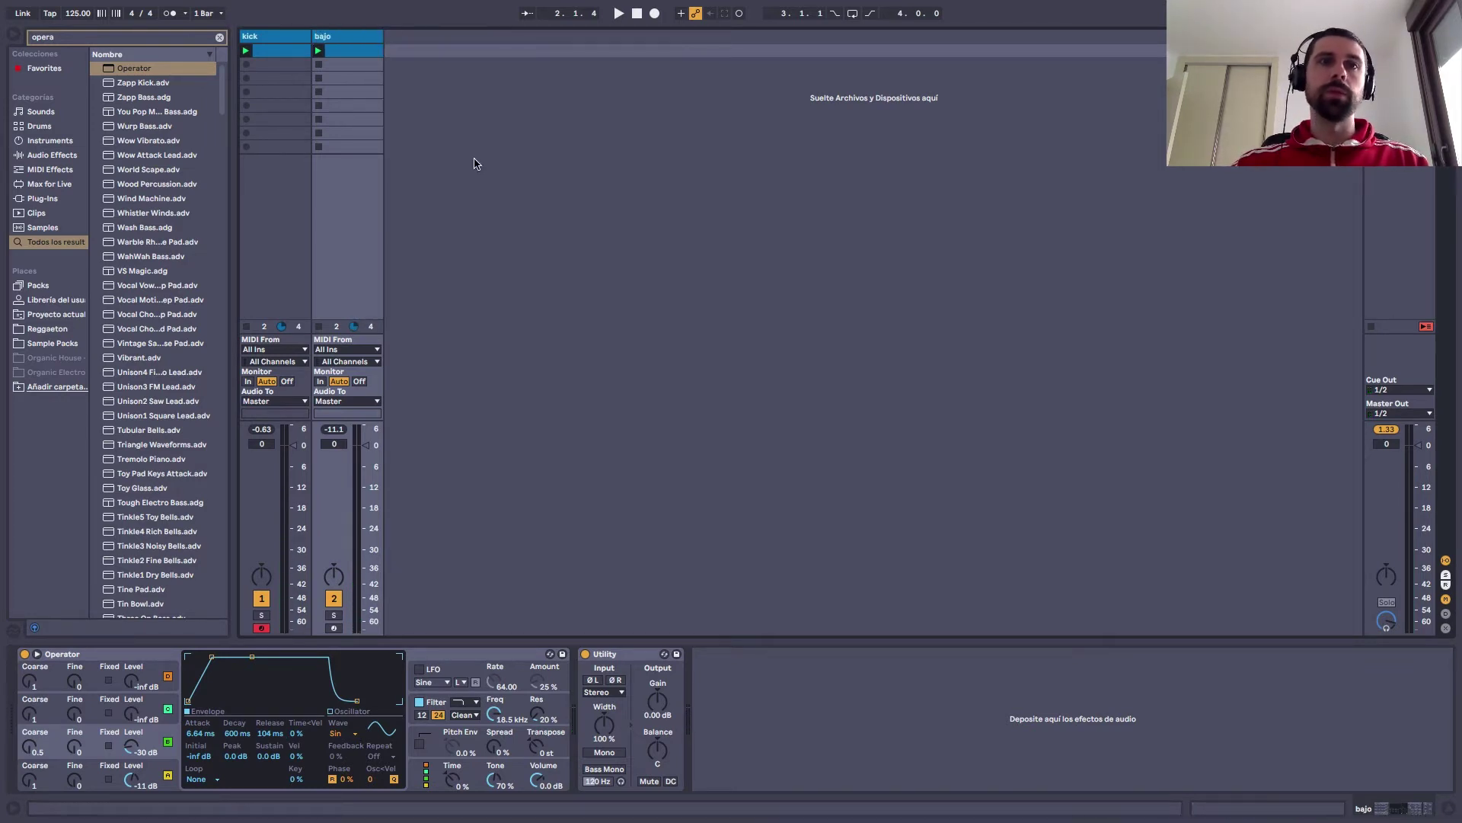
Insert a new MIDI track after bajo and load Wavetable onto it
left_click(219, 38)
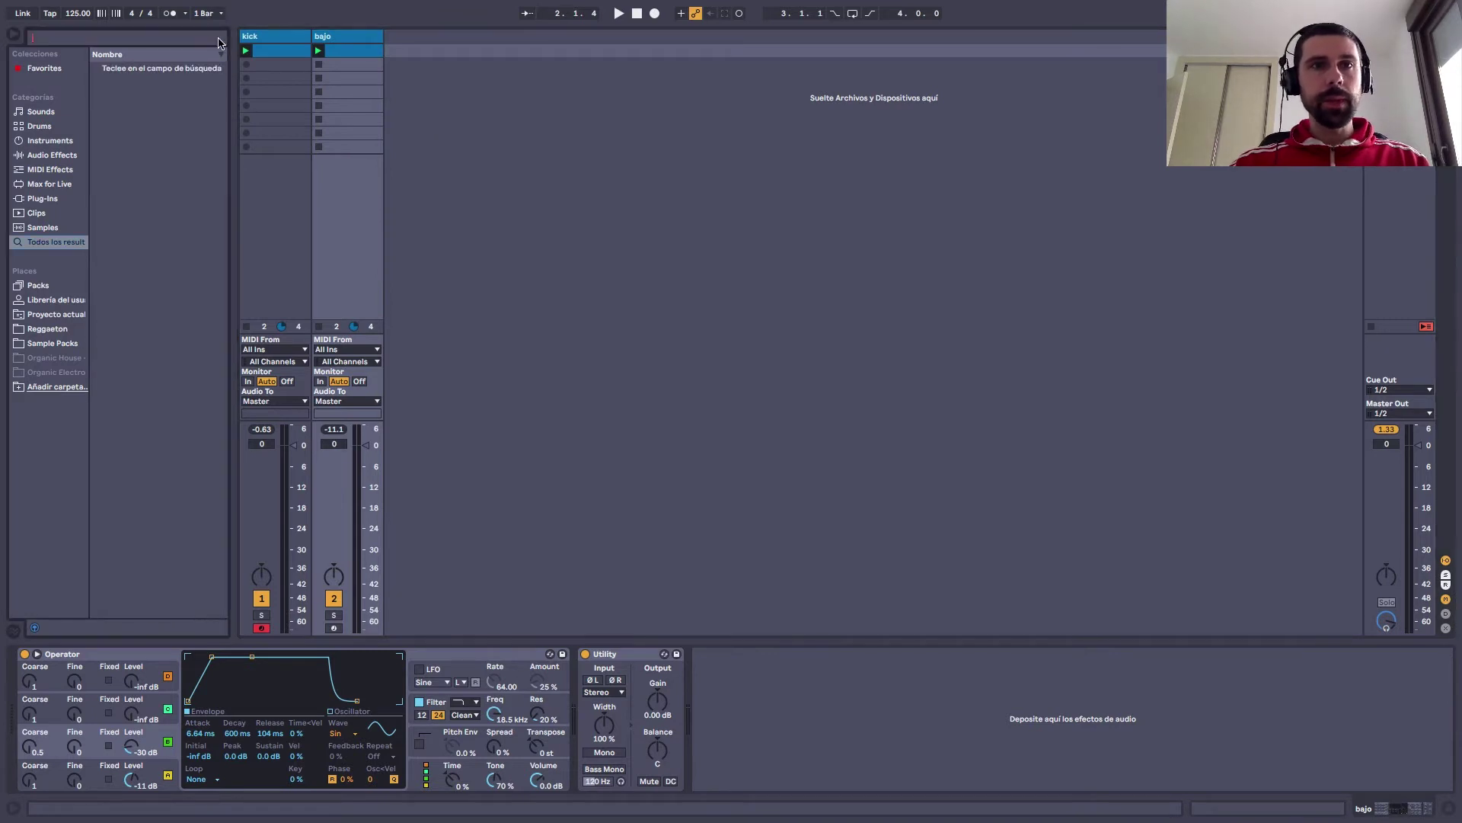
left_click(356, 39)
key("super+shift+t")
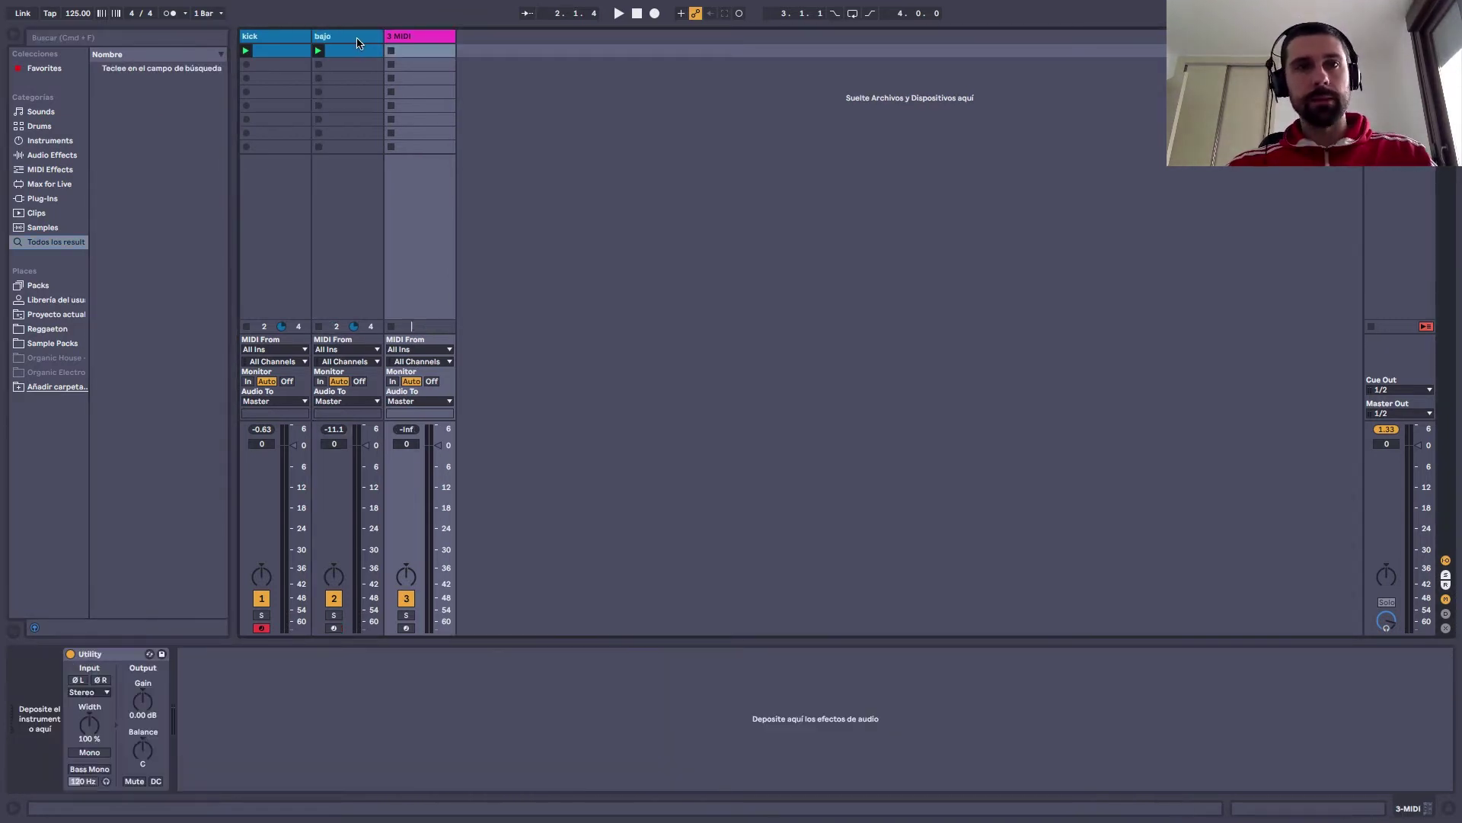
left_click(196, 38)
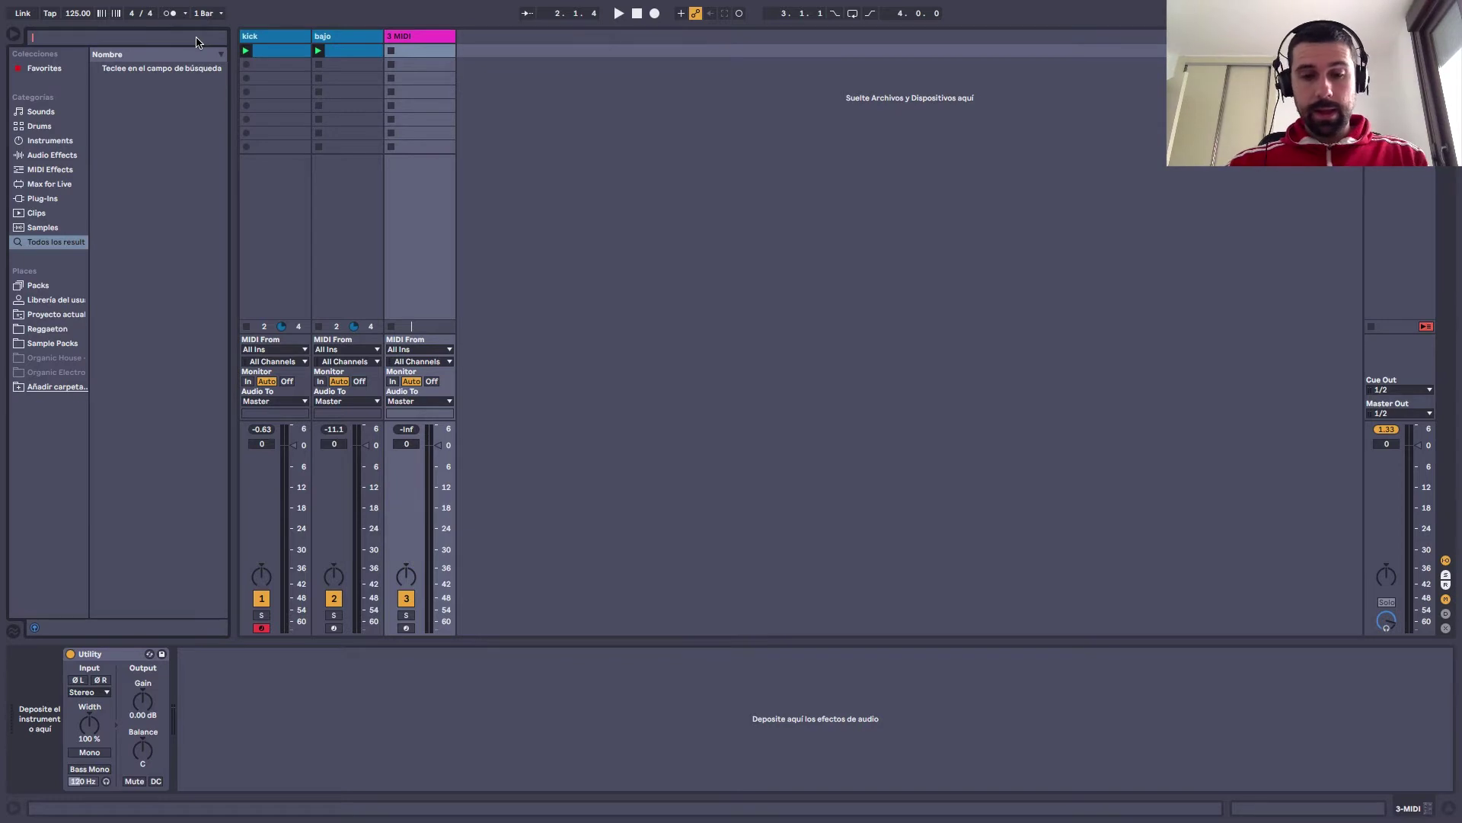
type("watable")
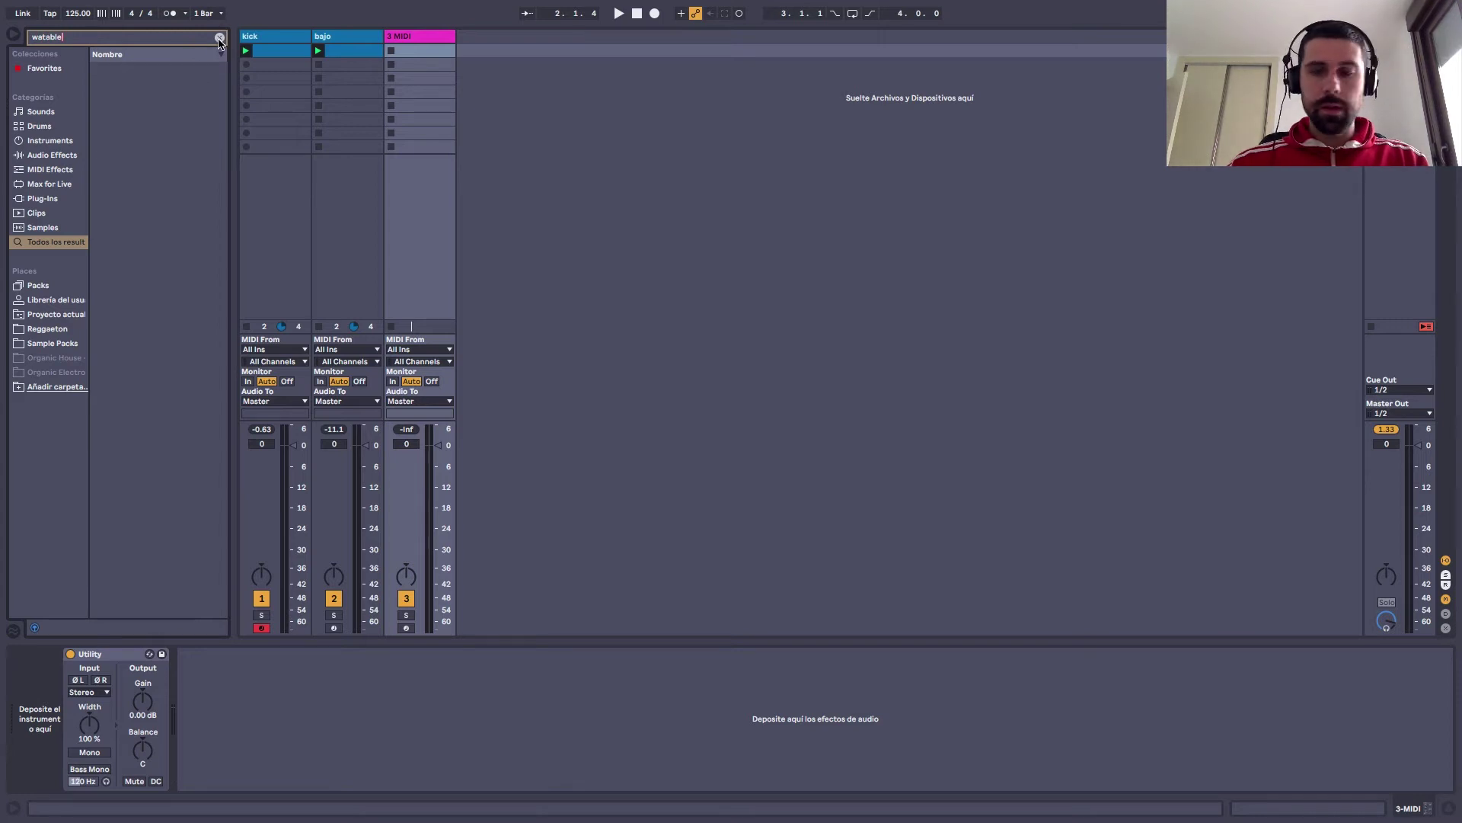
key("BackSpace")
key("BackSpace")
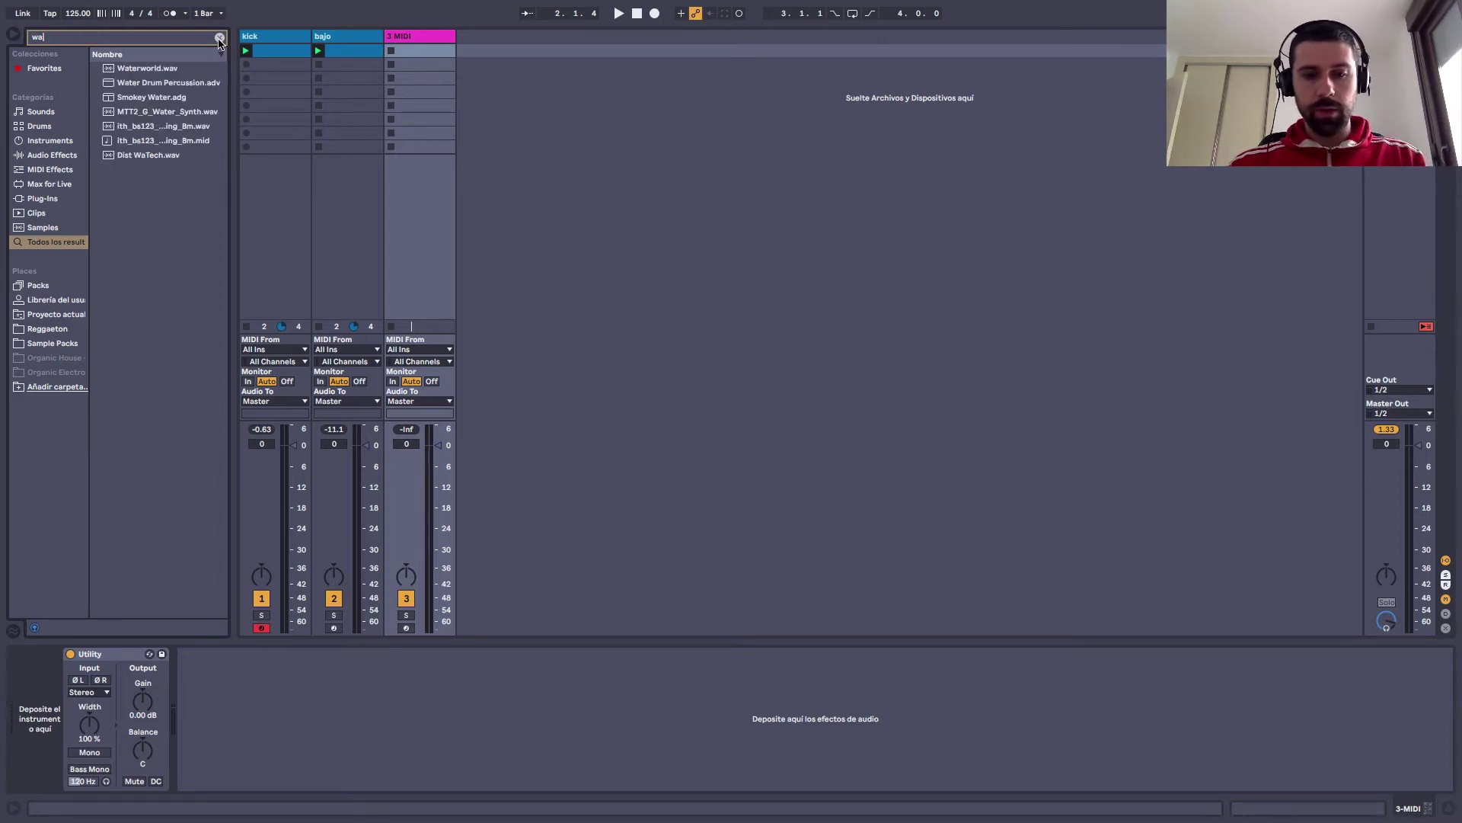
type("vetab")
double_click(146, 68)
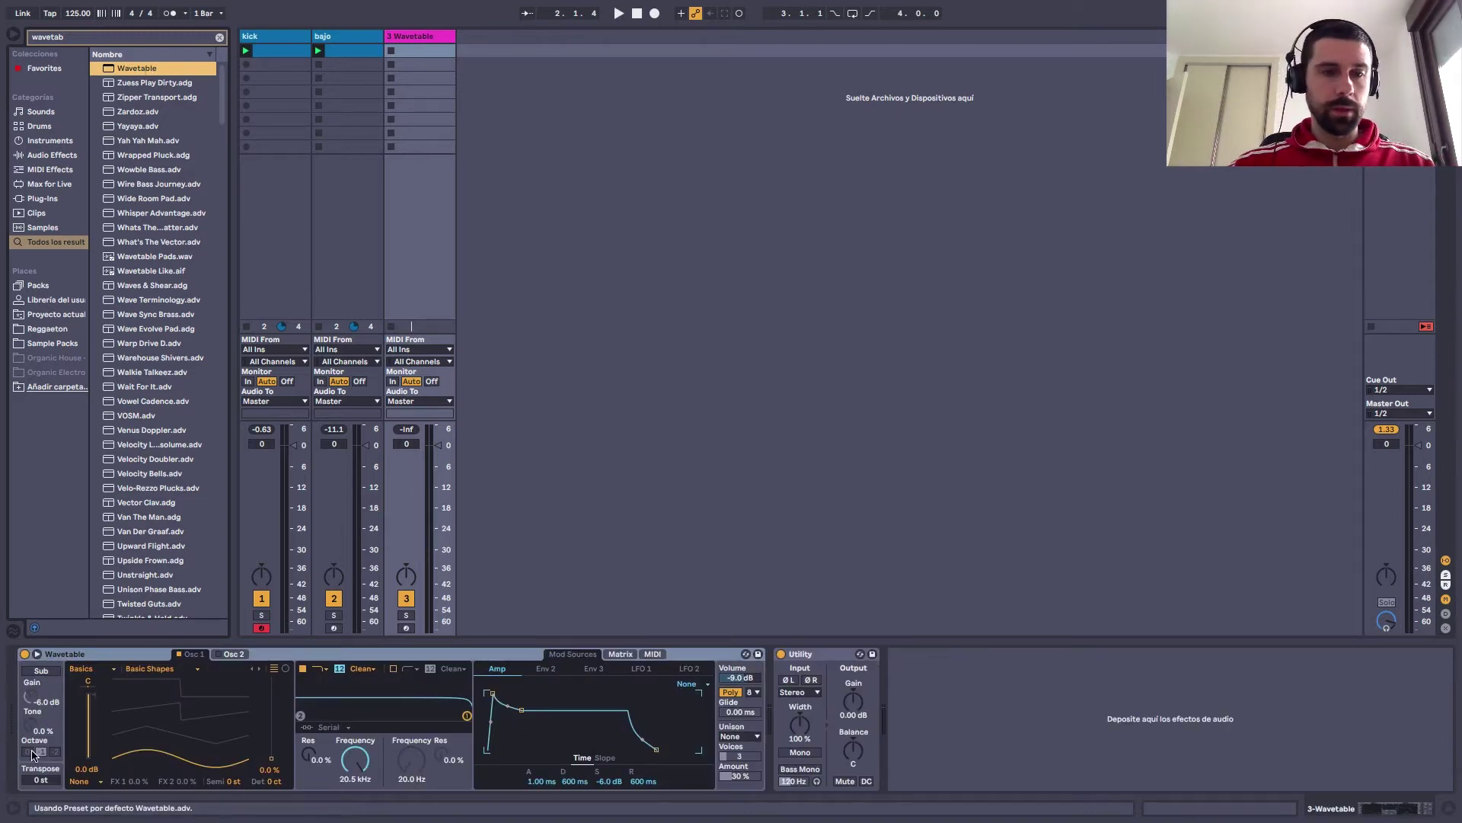
Move oscillator 1's wavetable position to 67% and create an empty MIDI clip on track 3
left_click_drag(259, 717, 259, 662)
key("space")
Draw C3 notes at 1.1.3 and 1.2.2 and duplicate them into the bar's second half
key("space")
double_click(419, 52)
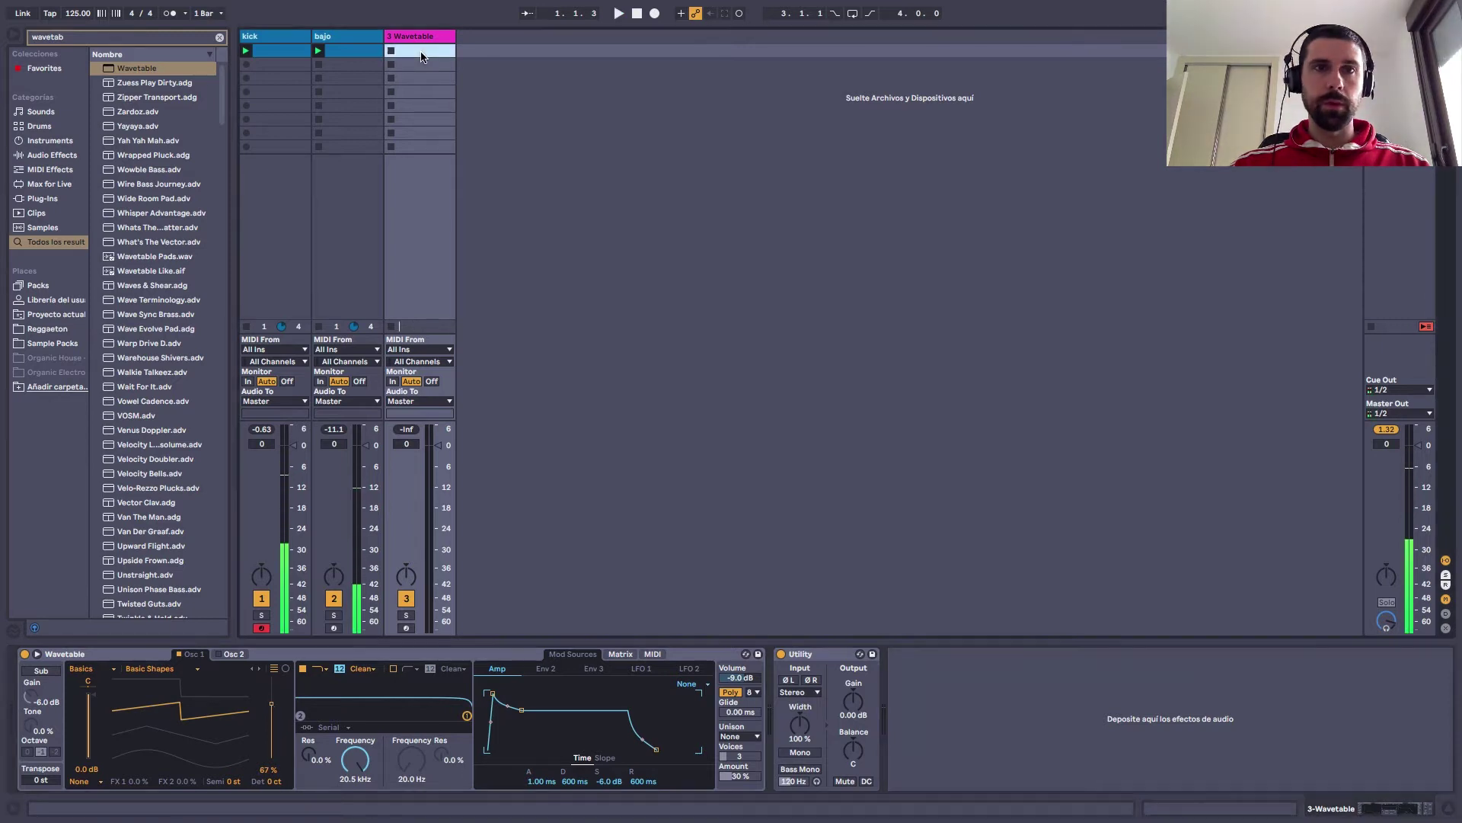
double_click(396, 611)
double_click(592, 610)
left_click_drag(595, 610, 672, 610)
left_click_drag(825, 551, 111, 663)
key("ctrl+d")
key("space")
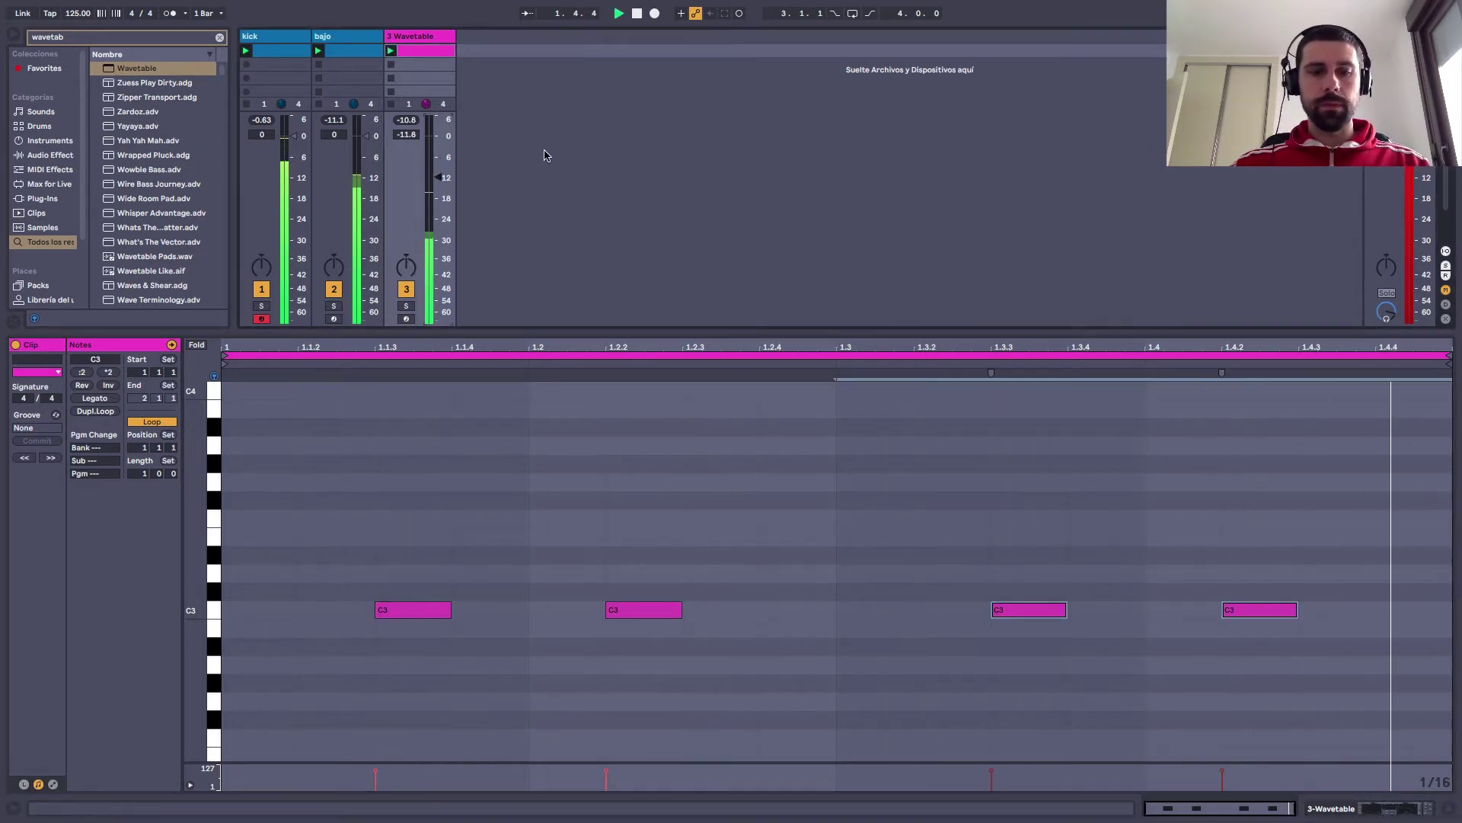
Turn on oscillator 2 and raise its wavetable position to about 90%
key("shift+Tab")
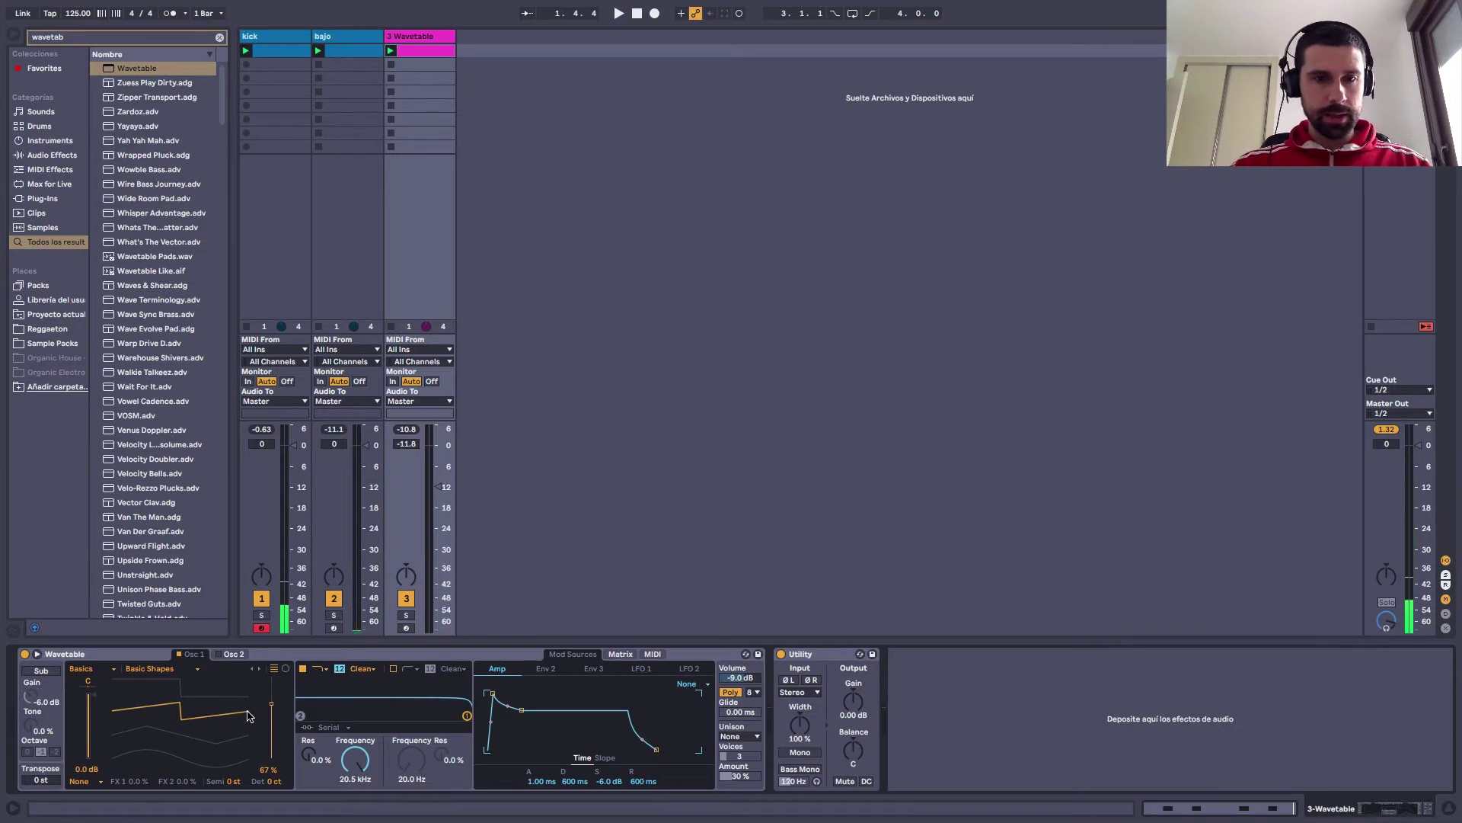
left_click(235, 655)
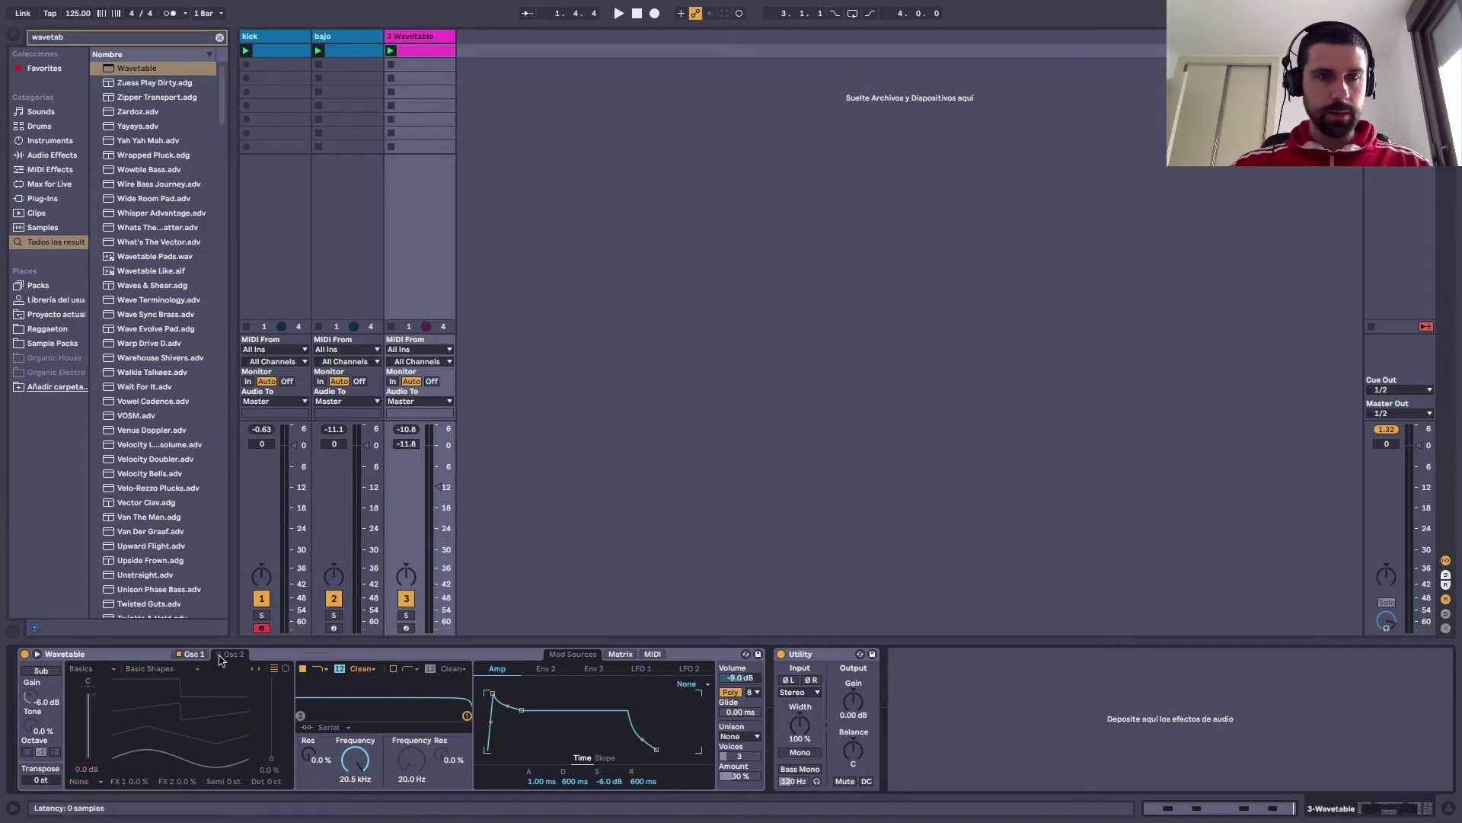
left_click(220, 654)
key("space")
left_click_drag(272, 760, 274, 689)
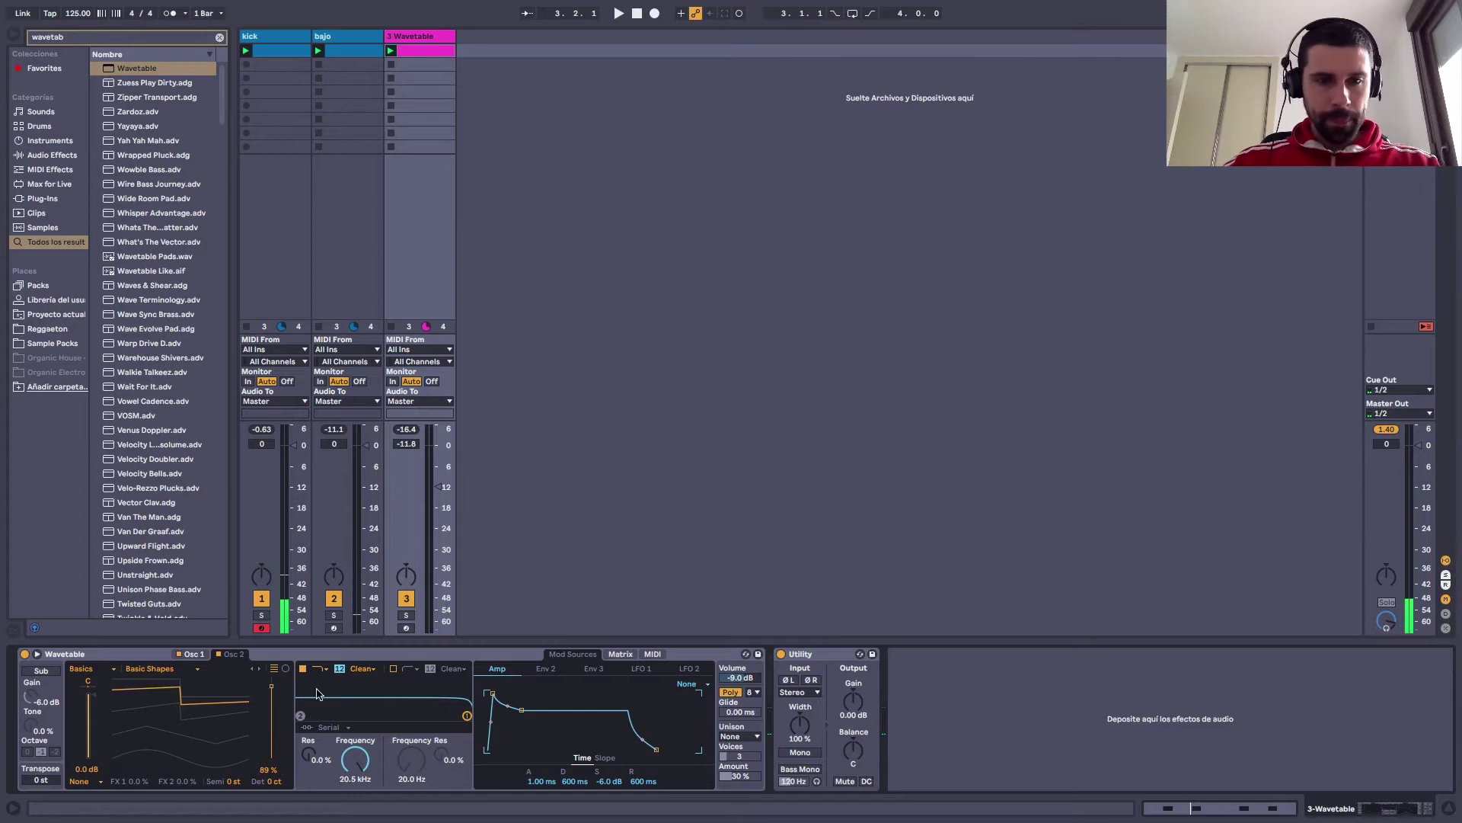
Route Env 2 to Filter 1 frequency in Wavetable's modulation matrix
left_click(621, 654)
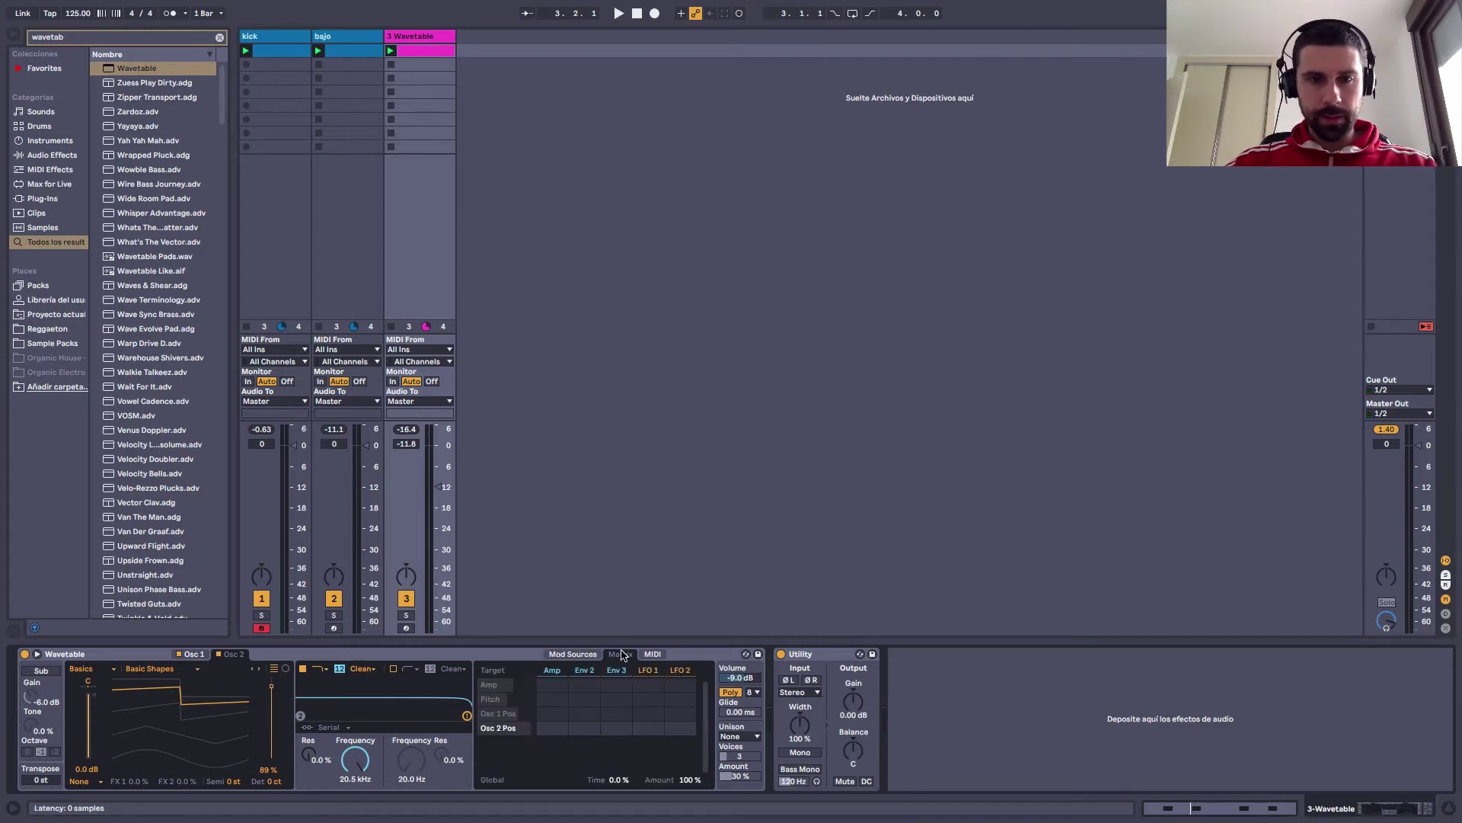
left_click_drag(358, 761, 357, 771)
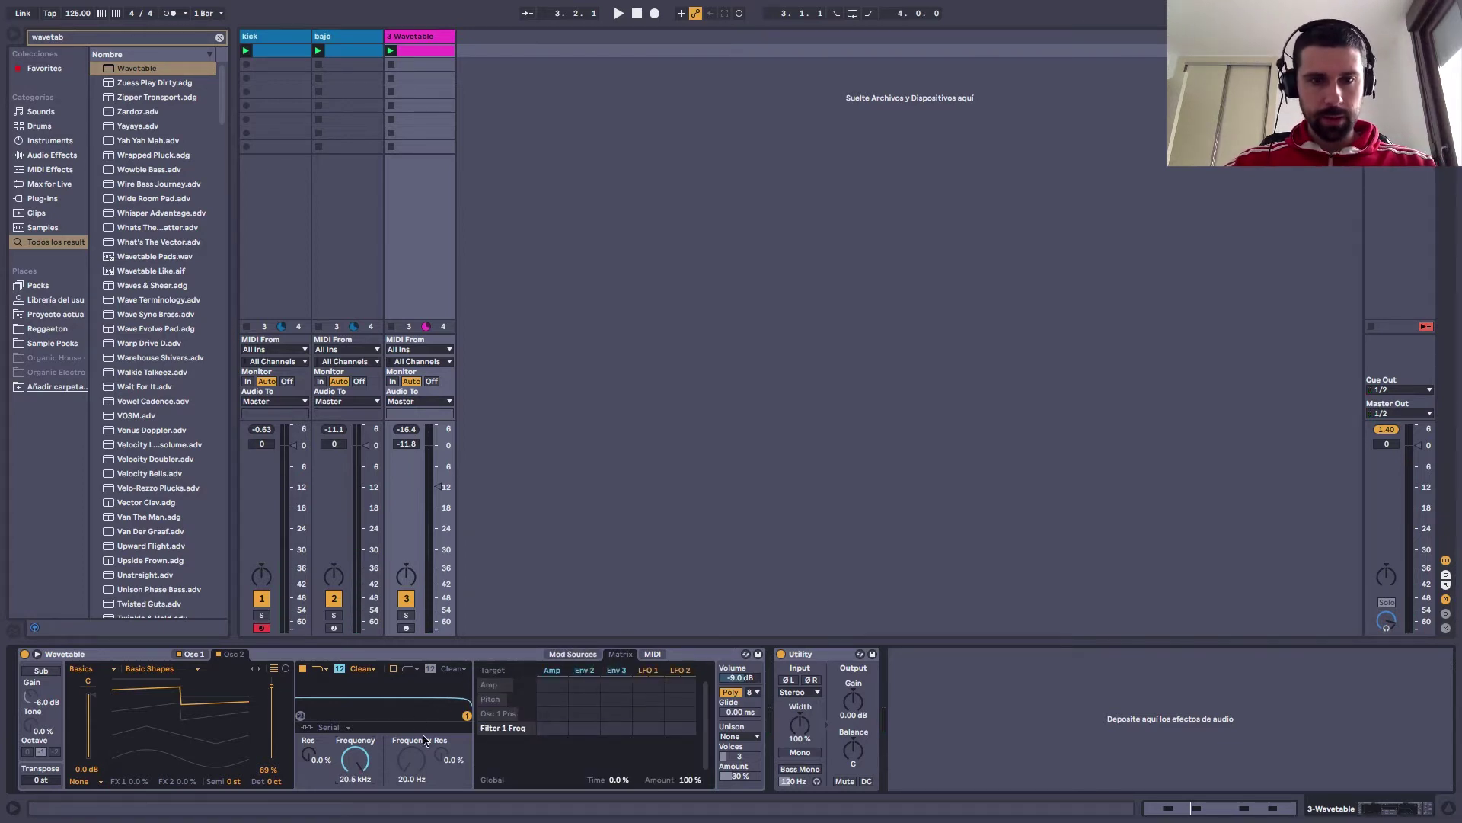
left_click(414, 764)
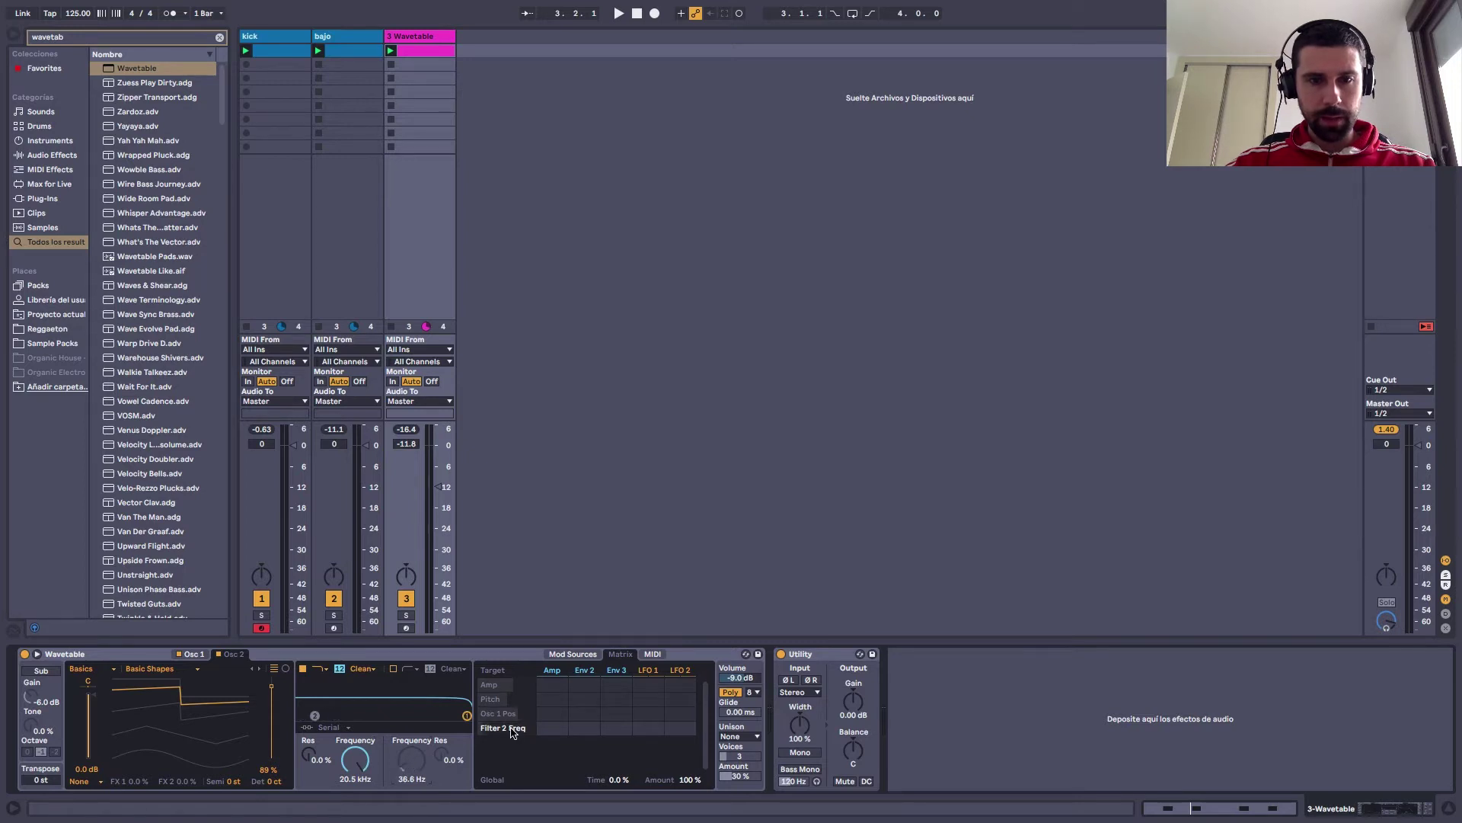
left_click(353, 770)
left_click_drag(403, 767, 355, 773)
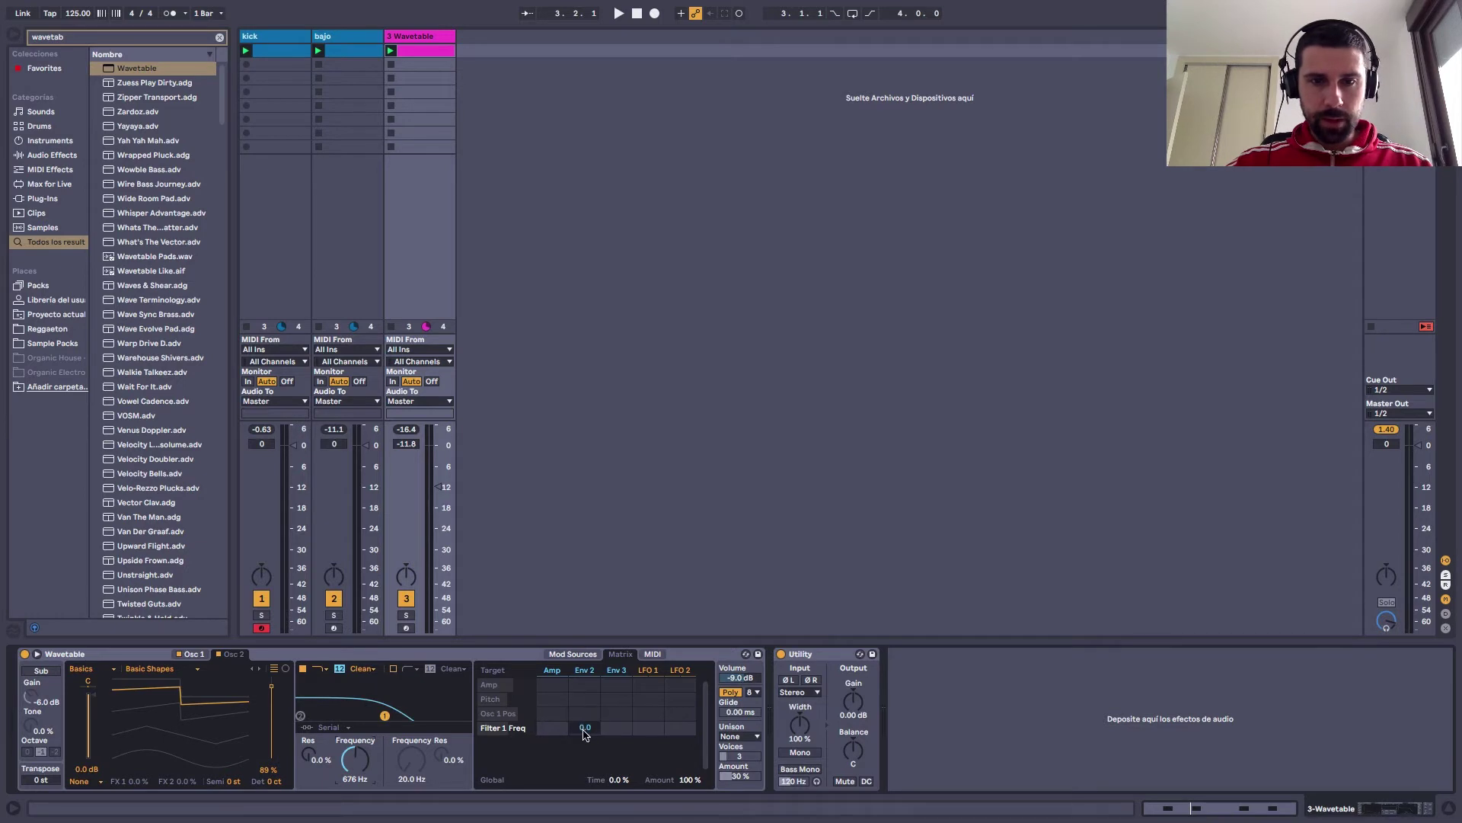
Give Env 2 a short decay and low sustain, and lower the filter cutoff toward 213 Hz
left_click(584, 671)
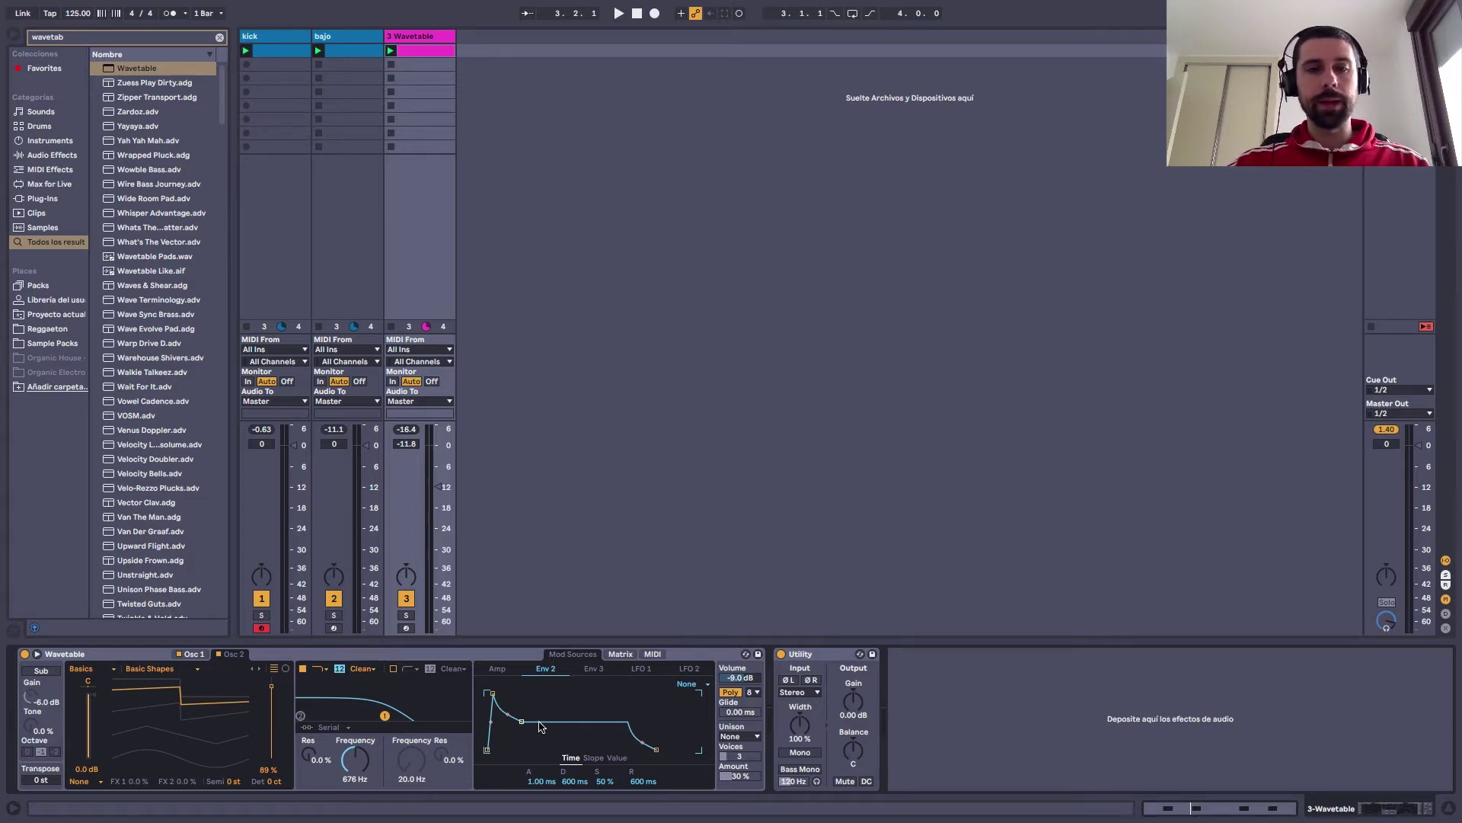
key("space")
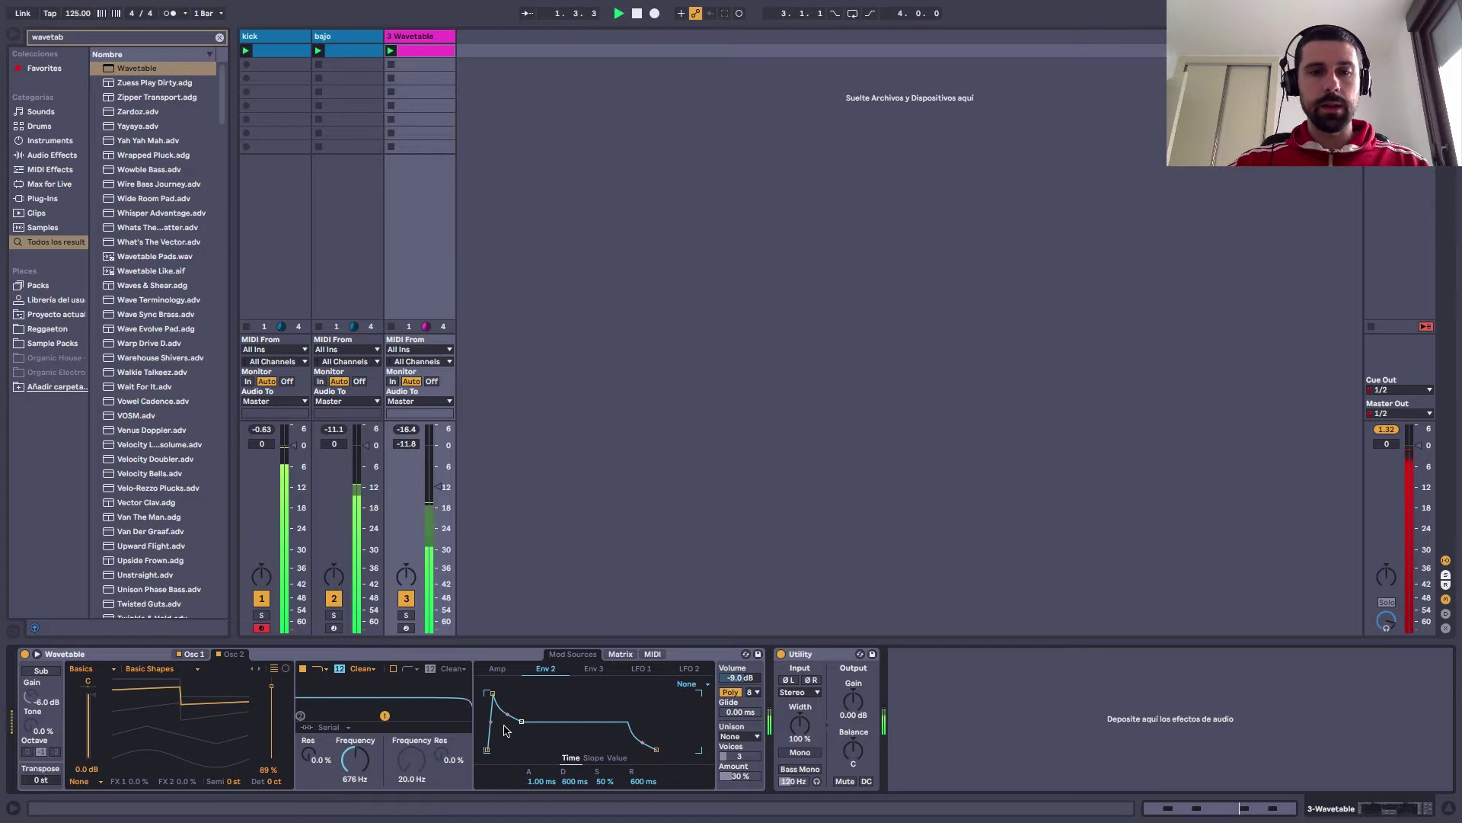
left_click_drag(522, 724, 656, 749)
left_click_drag(526, 749, 515, 749)
left_click_drag(363, 764, 363, 785)
key("space")
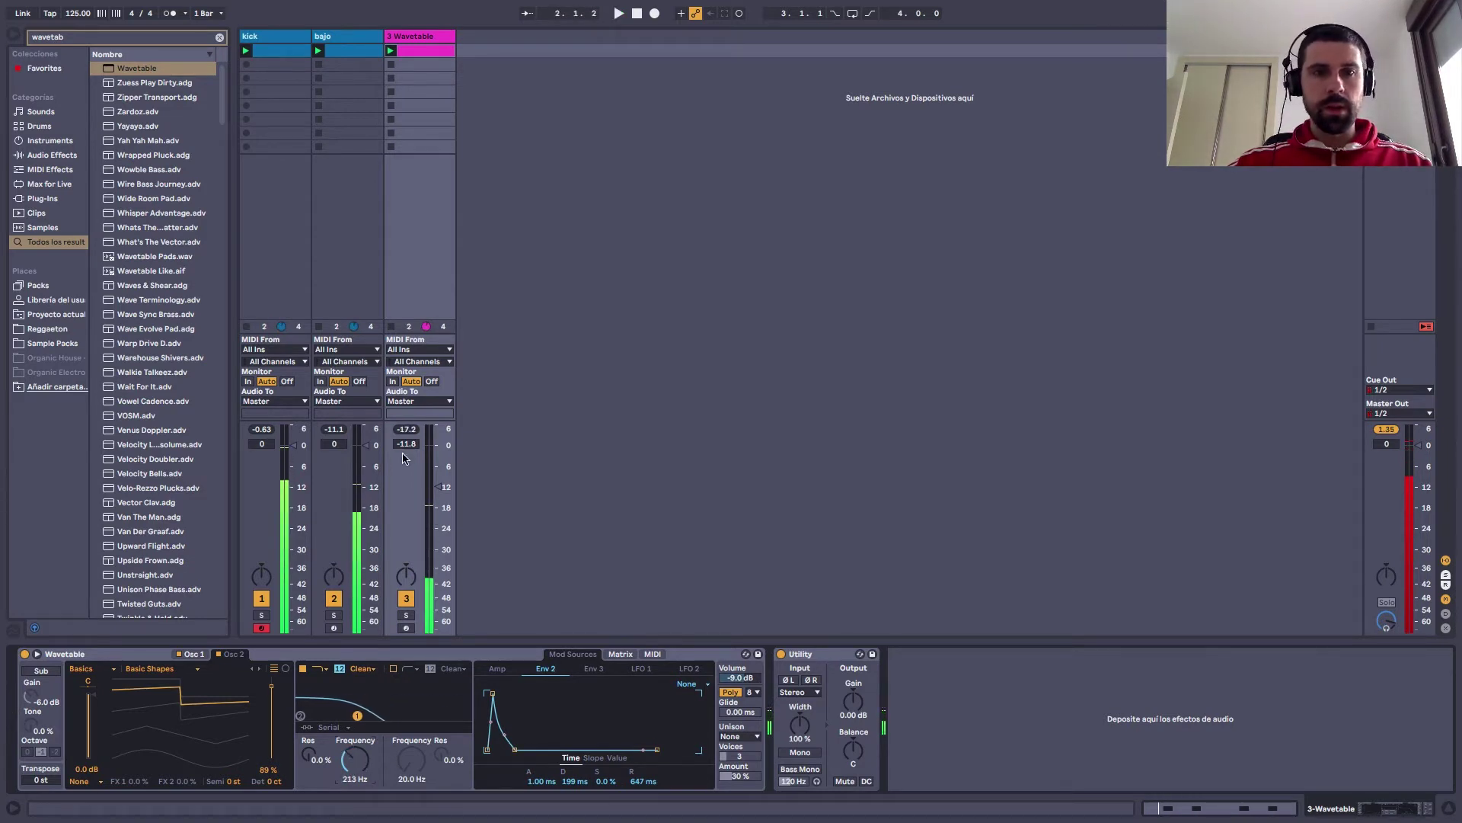
key("shift+Tab")
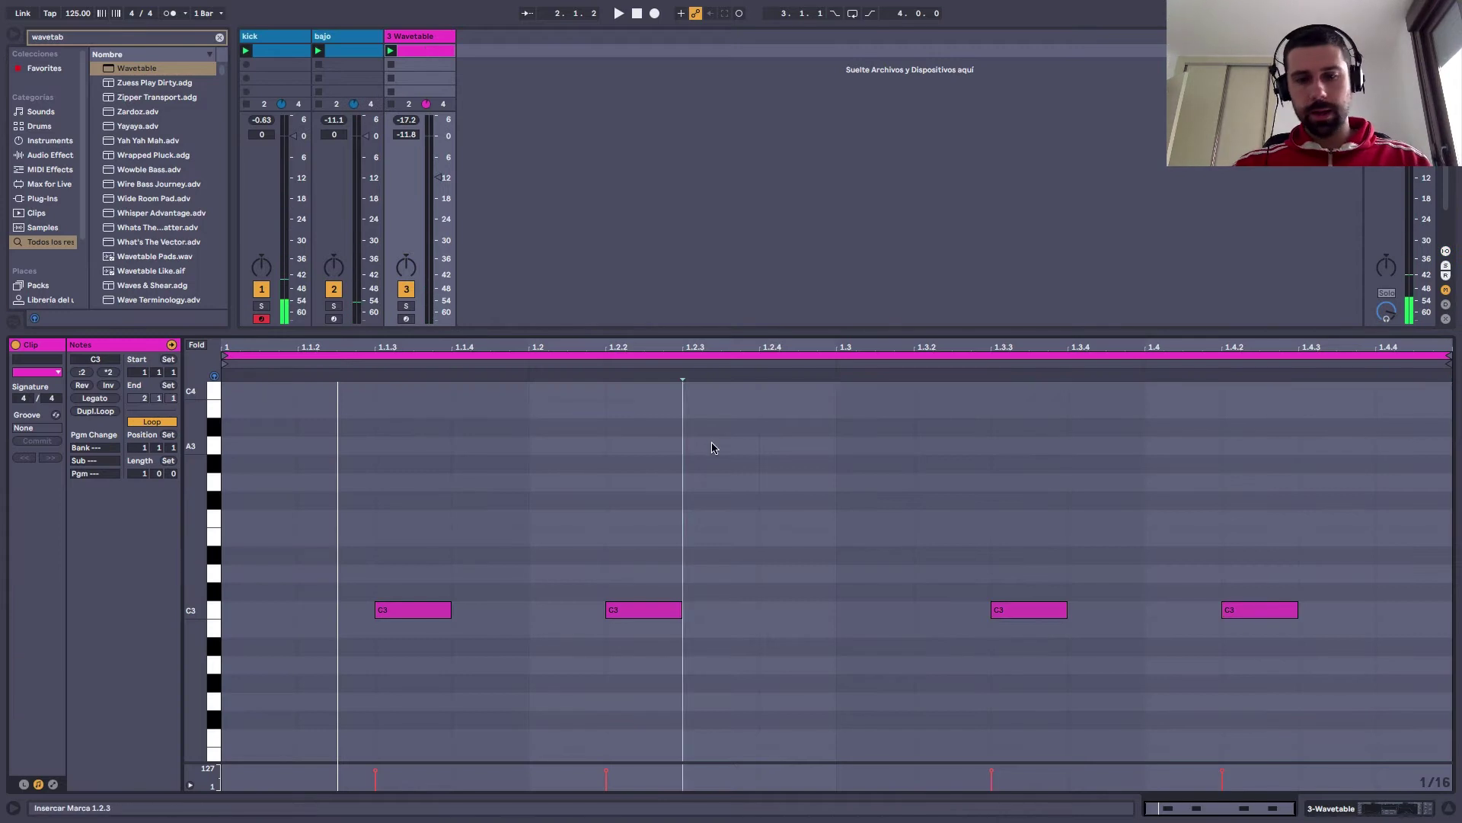
Set Env 2's attack to zero and lengthen its decay with a higher sustain
scroll(714, 448, "up", 3)
key("shift+Tab")
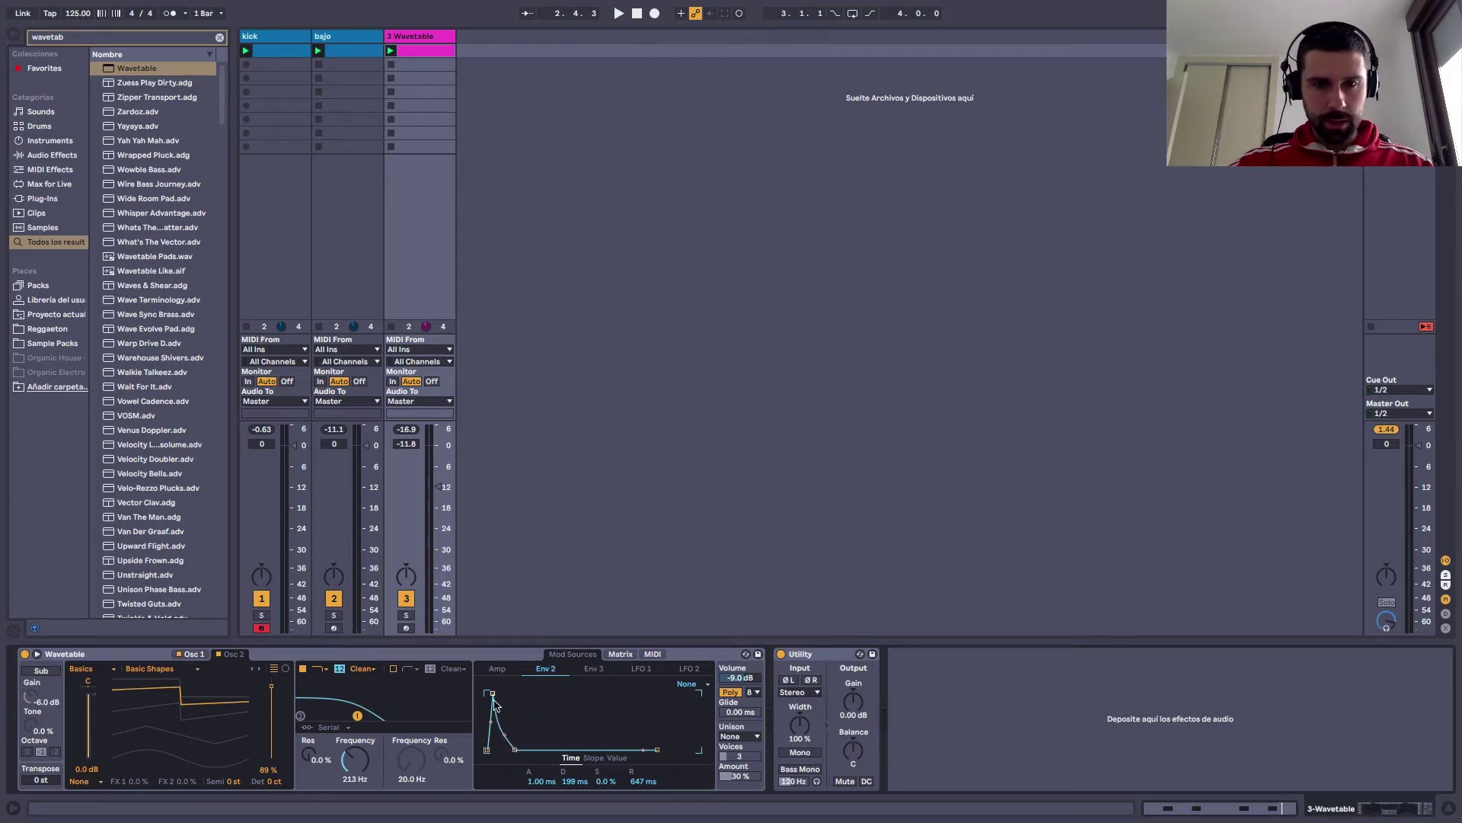
key("space")
left_click_drag(492, 694, 504, 739)
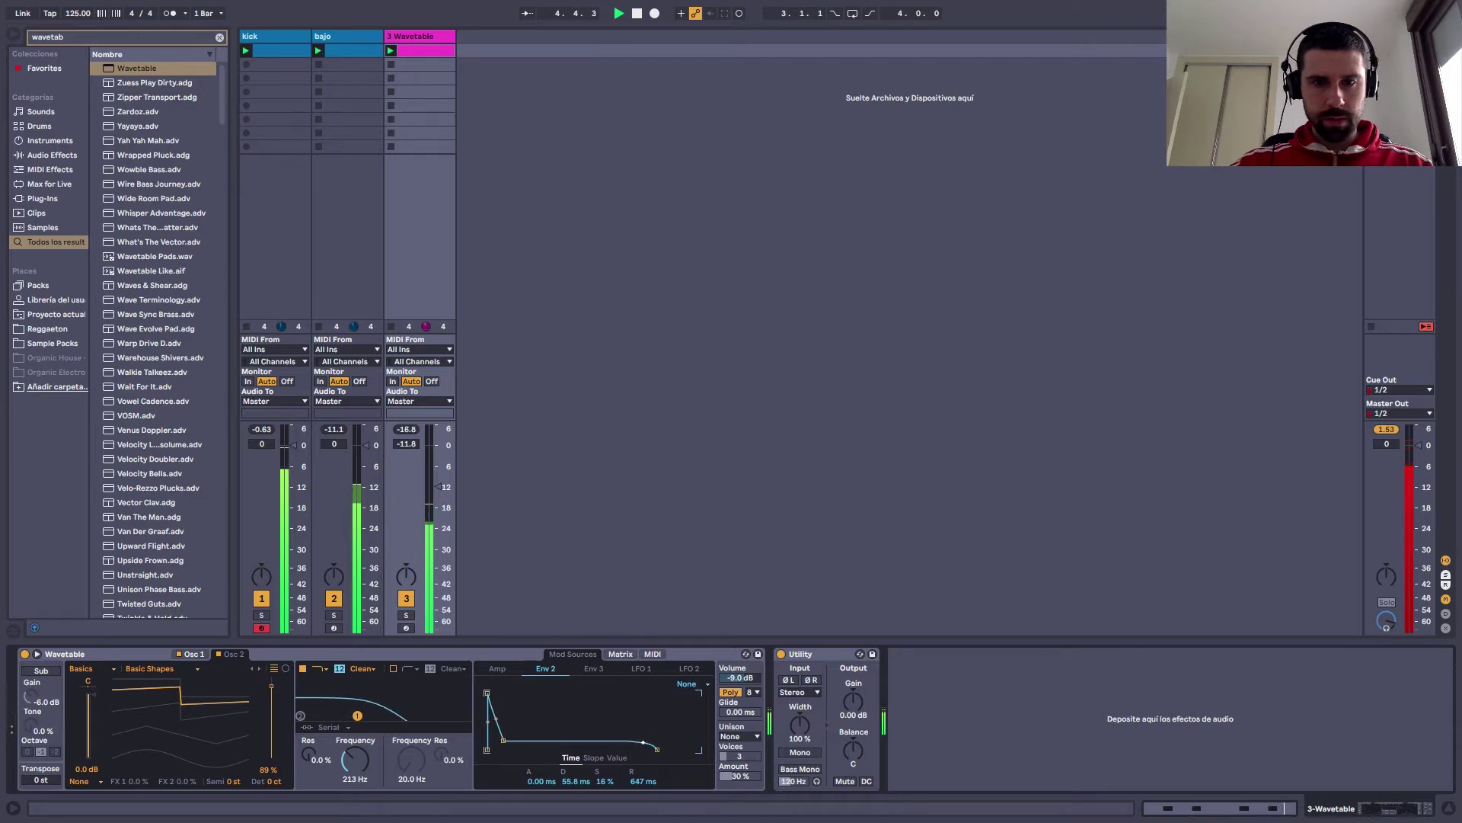
mouse_move(496, 741)
left_mouse_down()
mouse_move(515, 734)
mouse_move(507, 748)
left_mouse_up()
Shape the amp envelope with a longer decay, lower sustain and a 228 ms release
left_click(497, 668)
key("space")
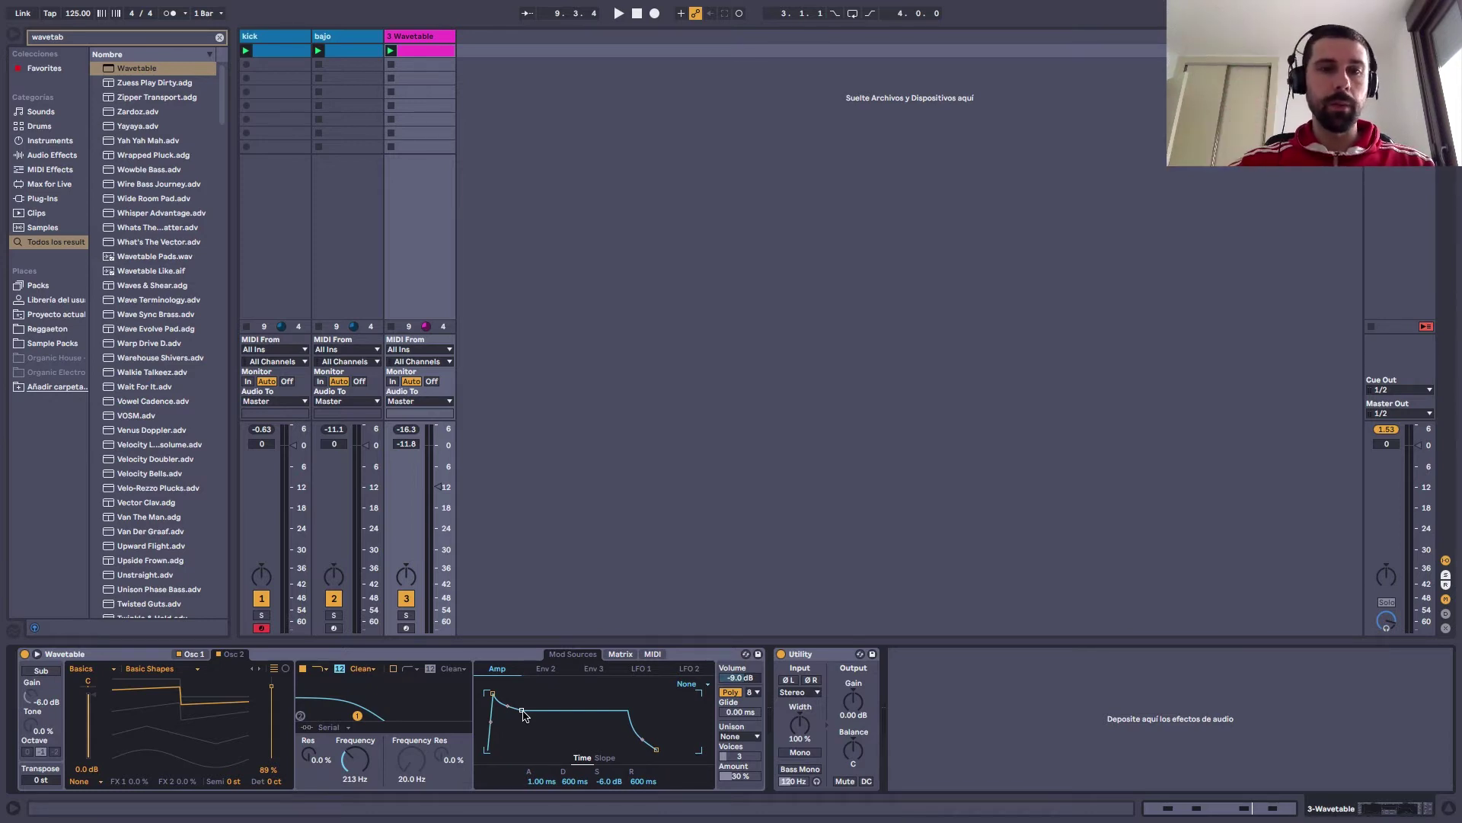
key("space")
left_click_drag(524, 715, 522, 750)
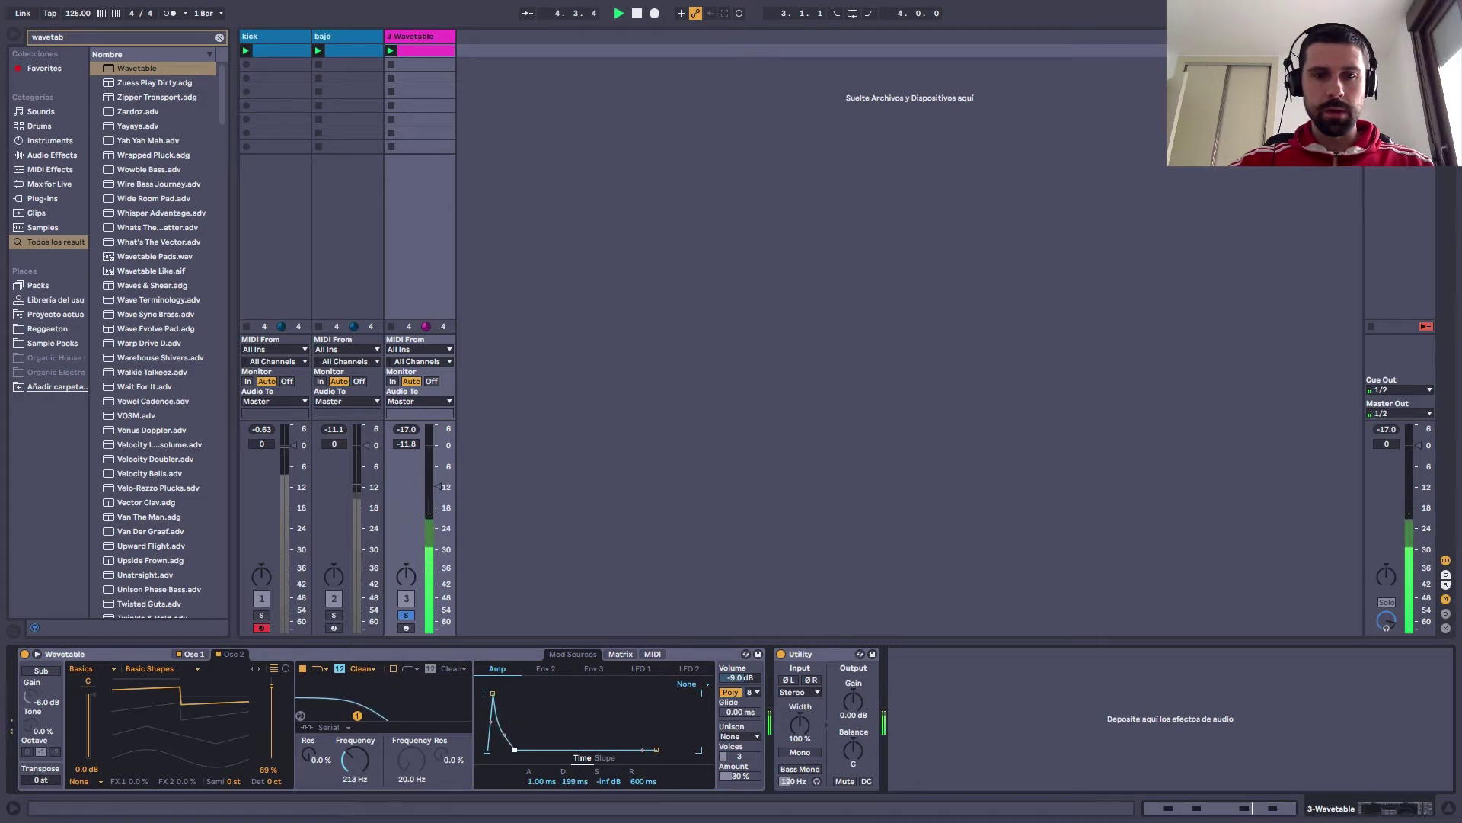
left_click_drag(656, 751, 650, 751)
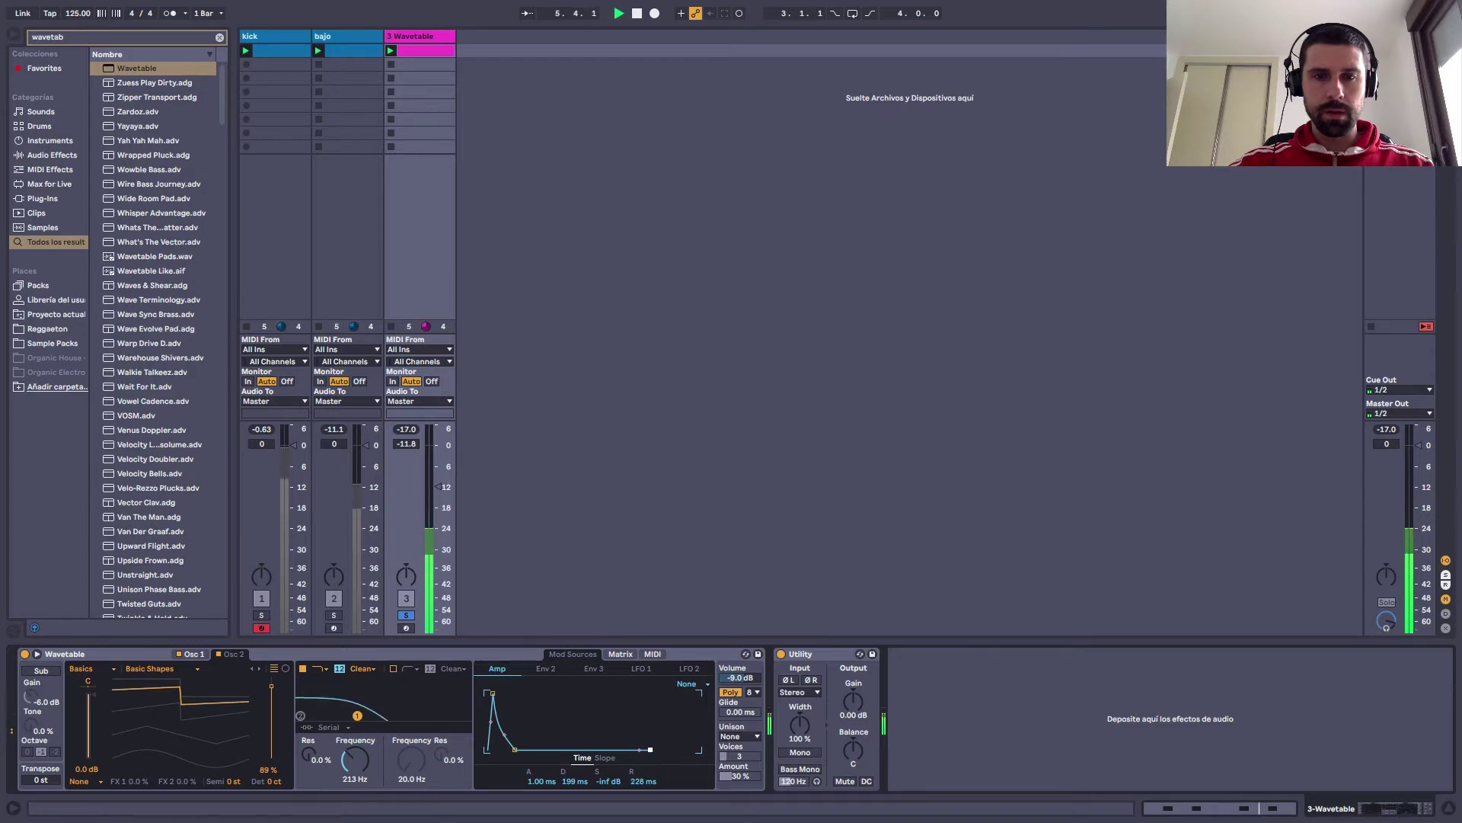
Lengthen Env 2's decay slightly and raise the filter cutoff to 331 Hz
left_click(545, 669)
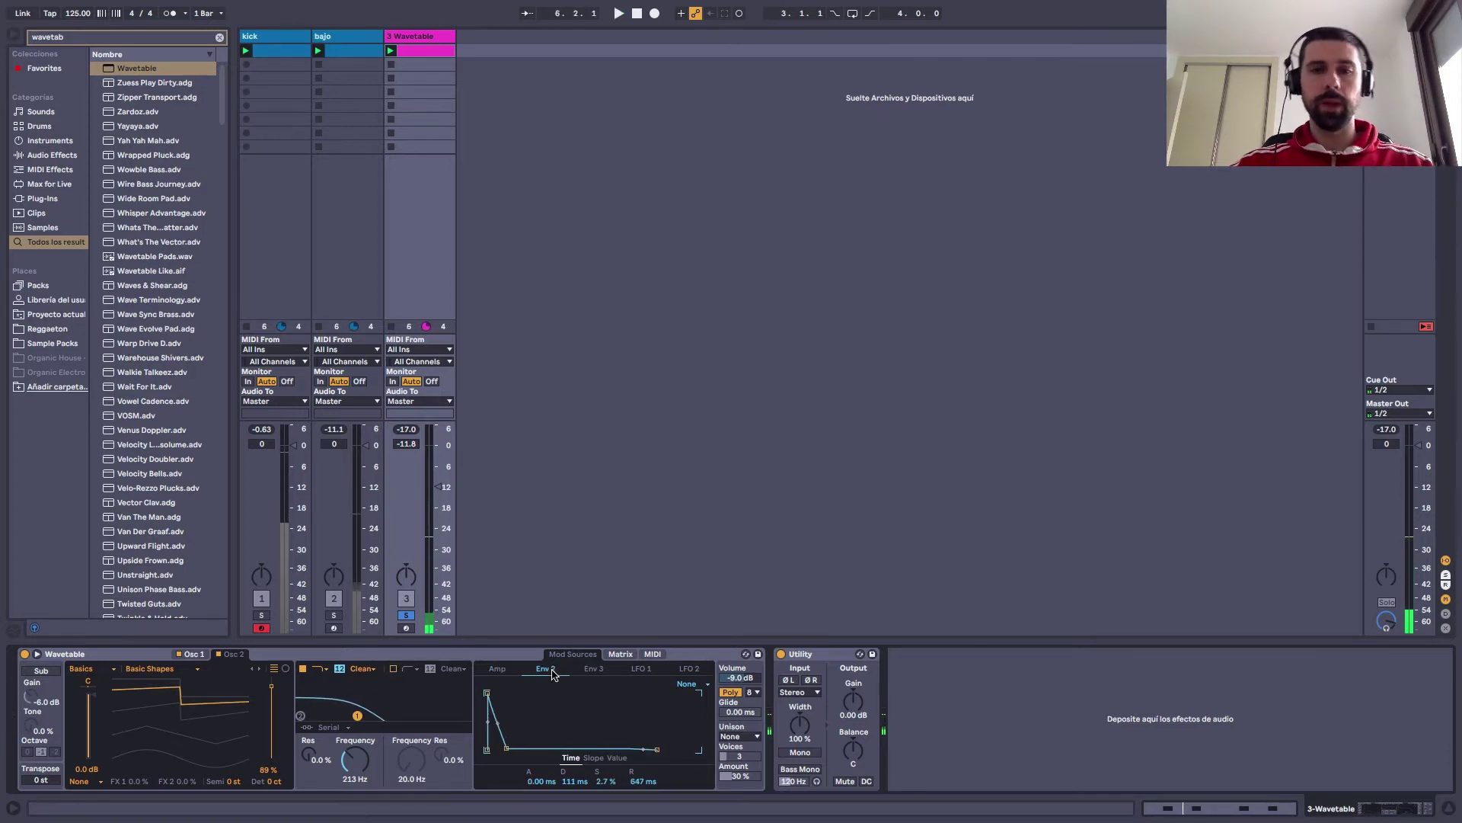
key("space")
left_click_drag(507, 748, 507, 749)
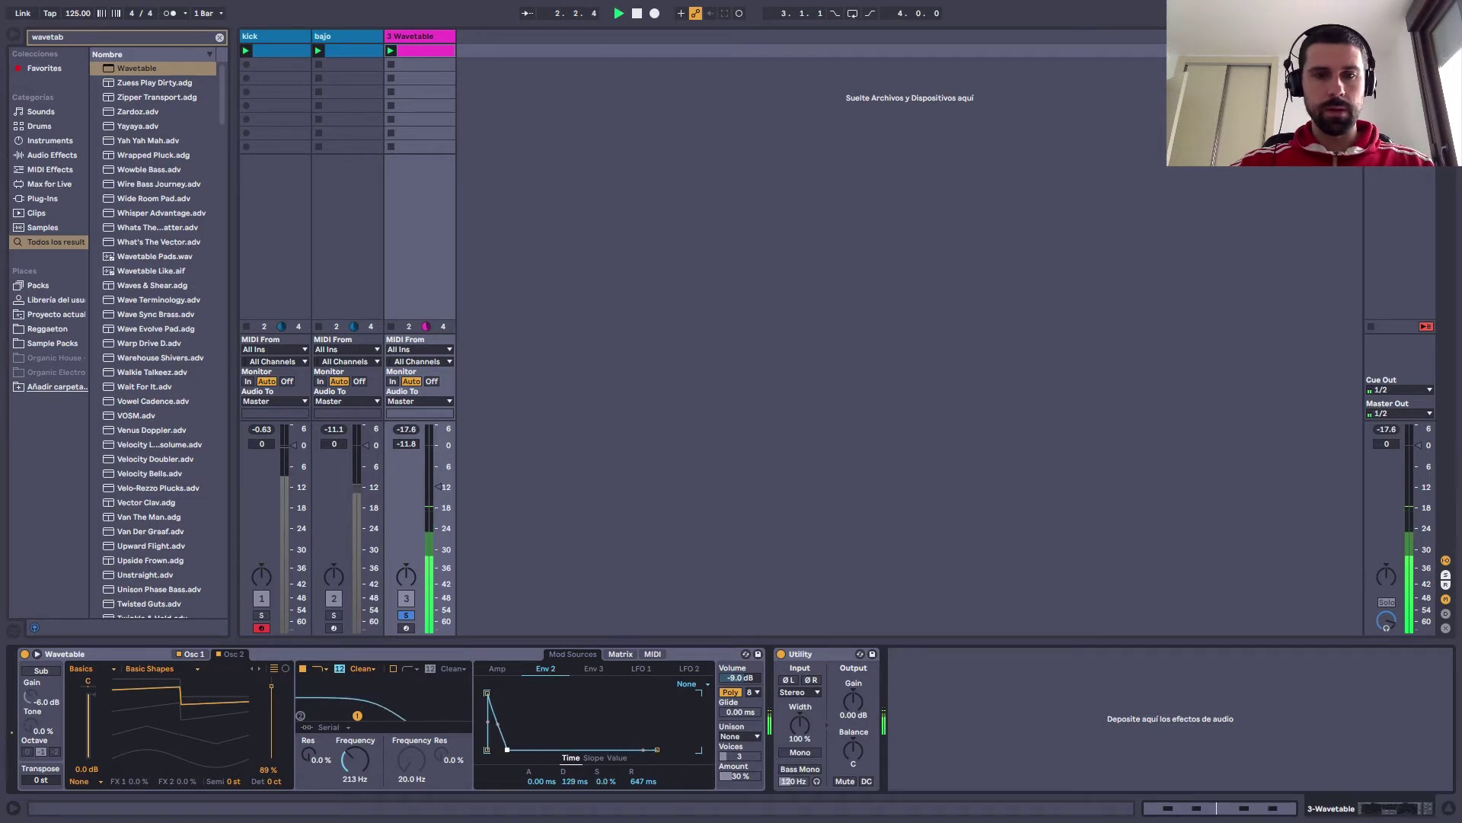
left_click_drag(365, 766, 365, 760)
left_click(219, 37)
Add a Reverb to the Wavetable track, raise its low cut, and set dry/wet to 23%
type("reverb")
double_click(206, 67)
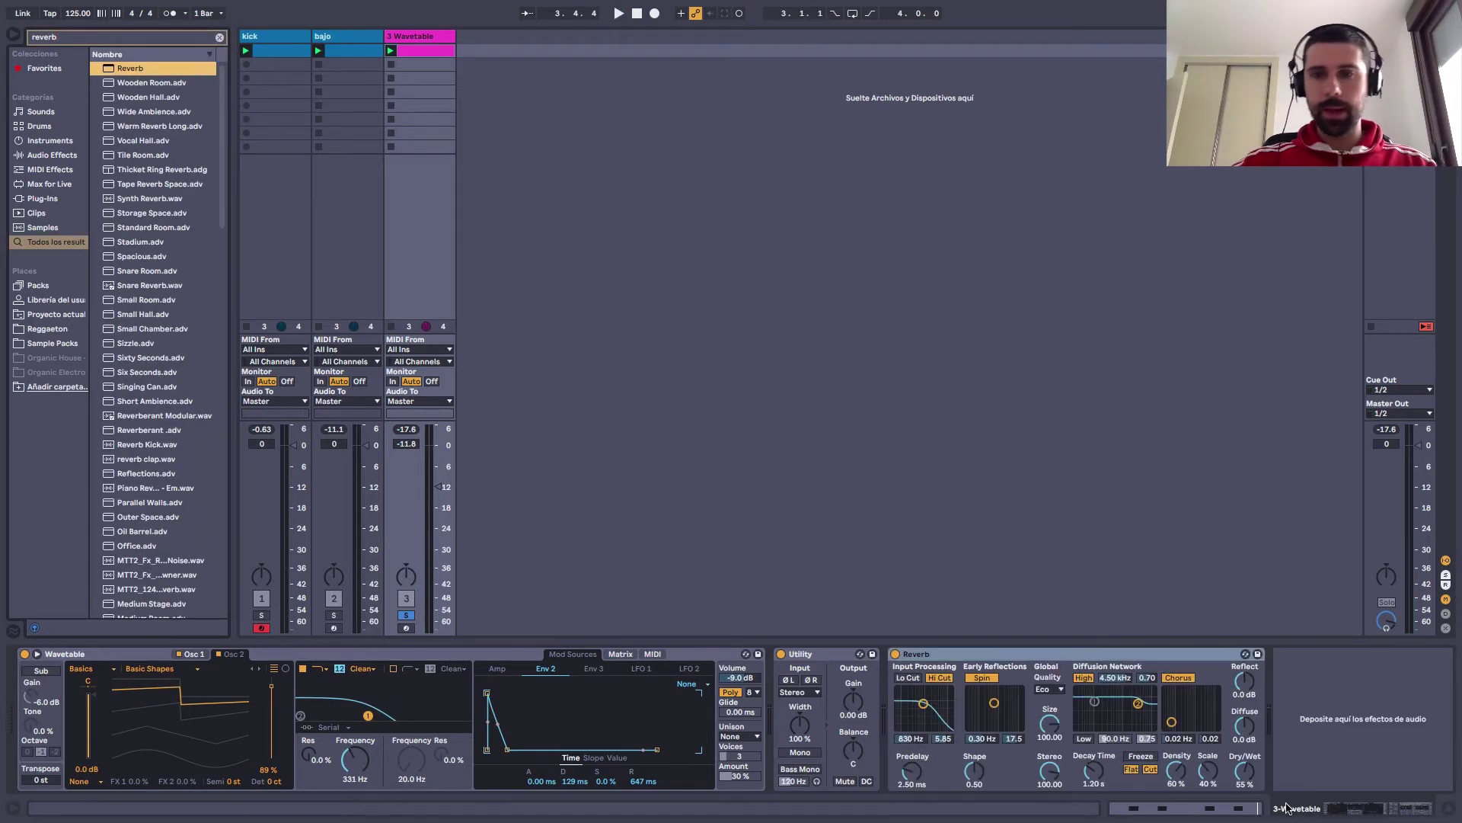
left_click_drag(1241, 776, 1241, 795)
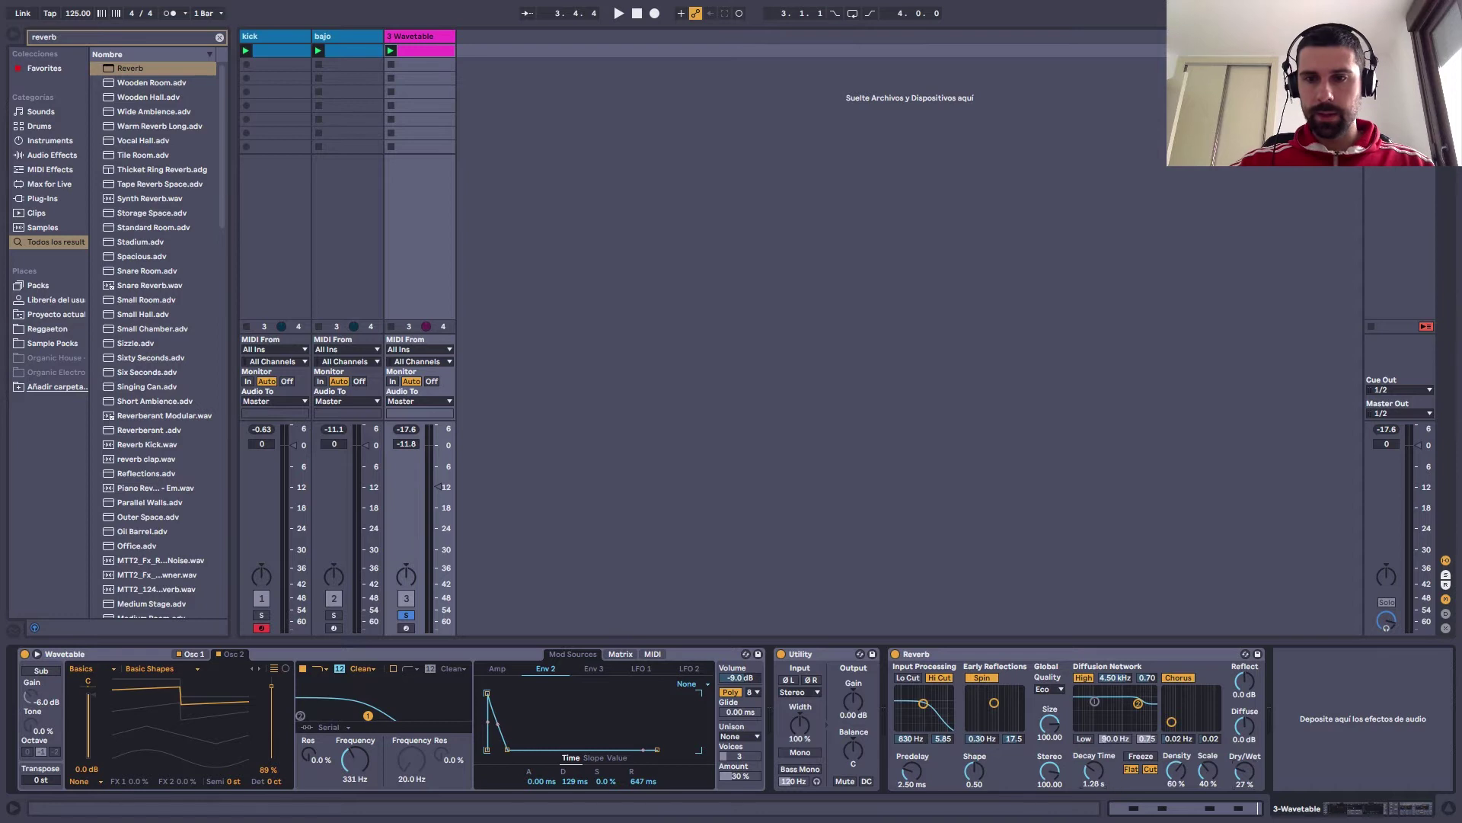
left_click_drag(923, 704, 925, 710)
key("space")
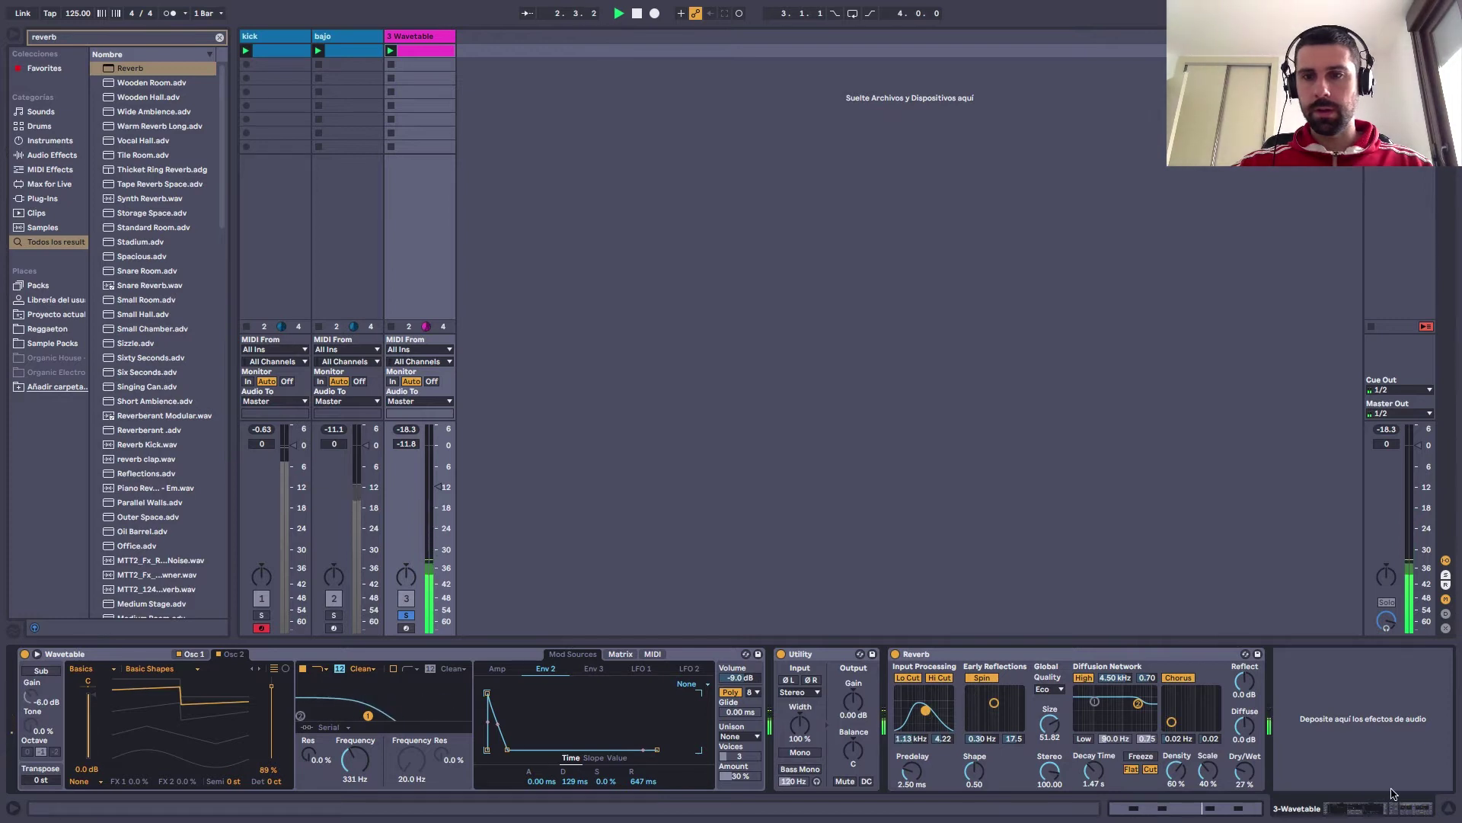
left_click_drag(1249, 776, 1249, 779)
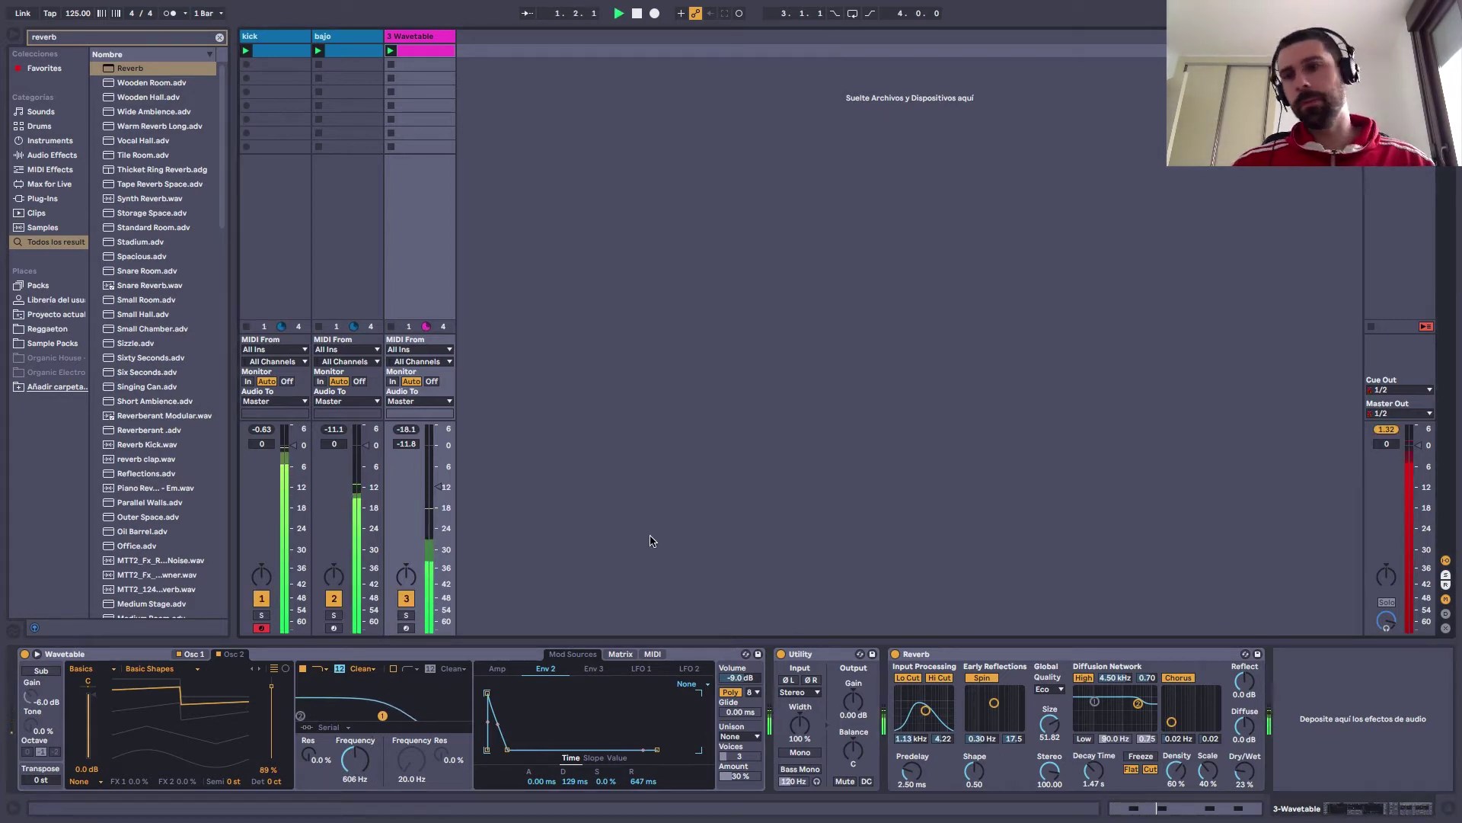
key("space")
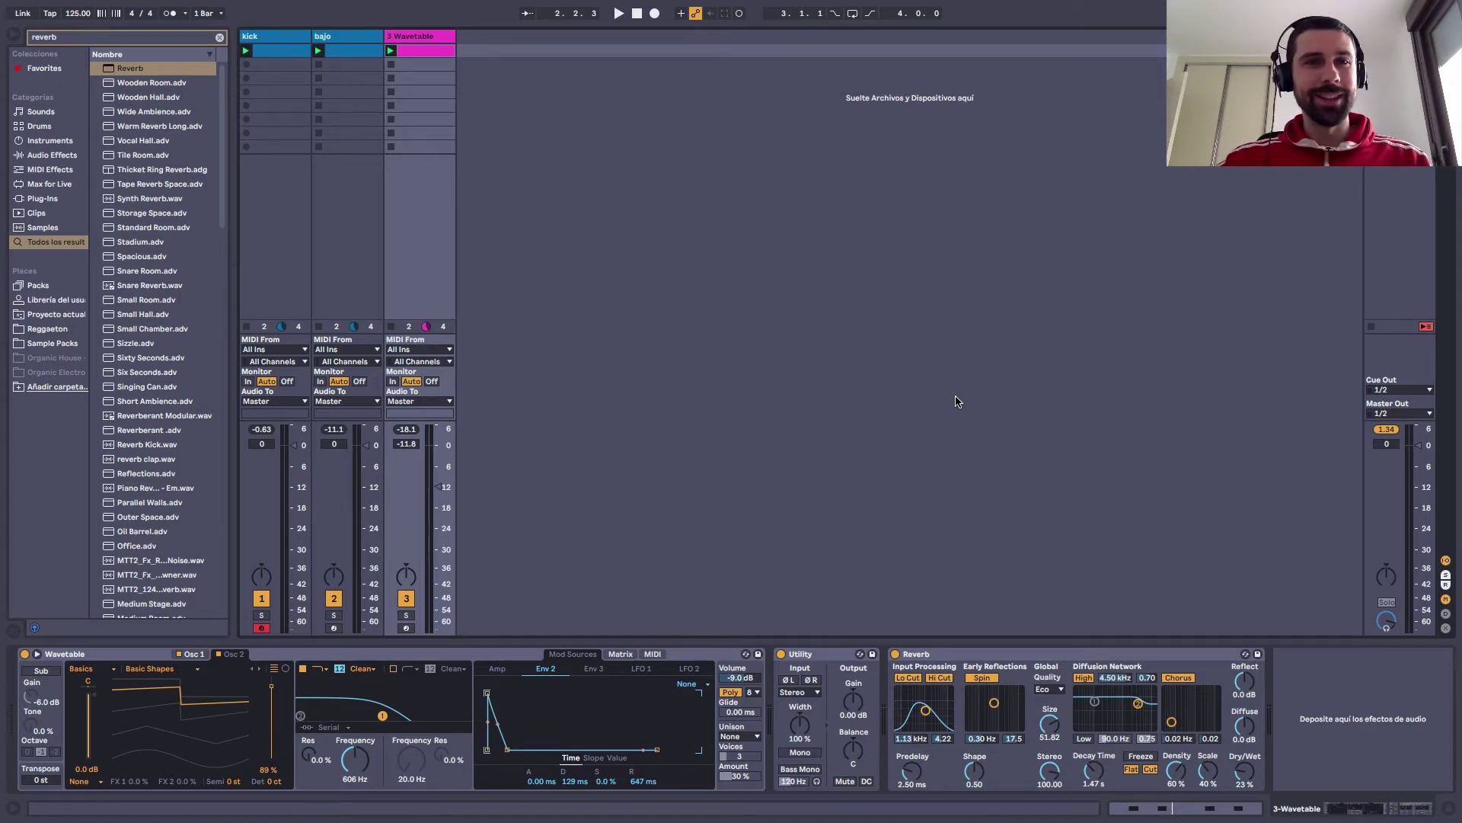
key("space")
key("space")
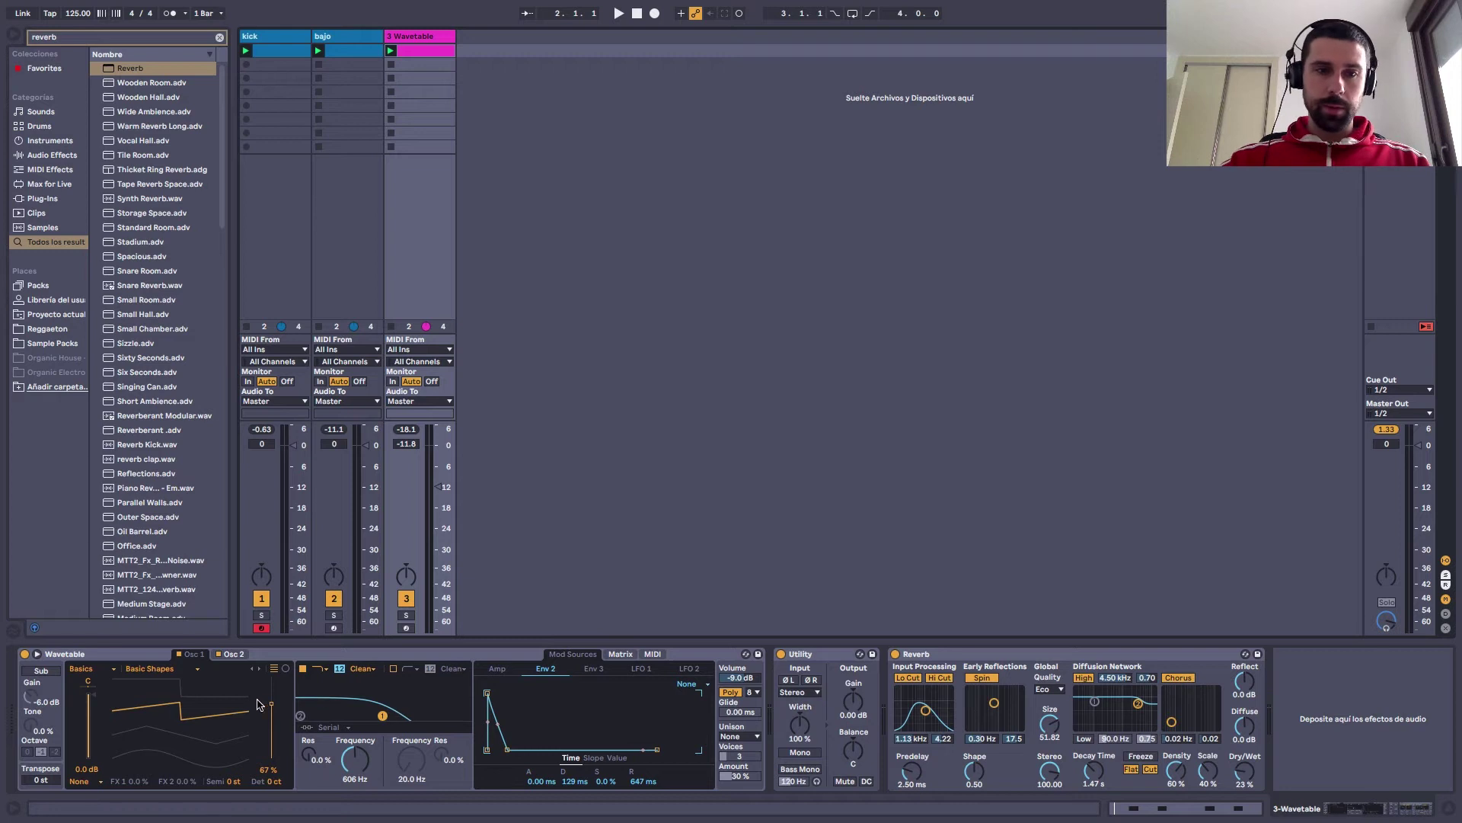
Adjust oscillator 1 and 2 wavetable positions, leaving oscillator 1 at 80%
mouse_move(270, 708)
left_mouse_down()
mouse_move(271, 747)
mouse_move(270, 685)
left_mouse_up()
key("space")
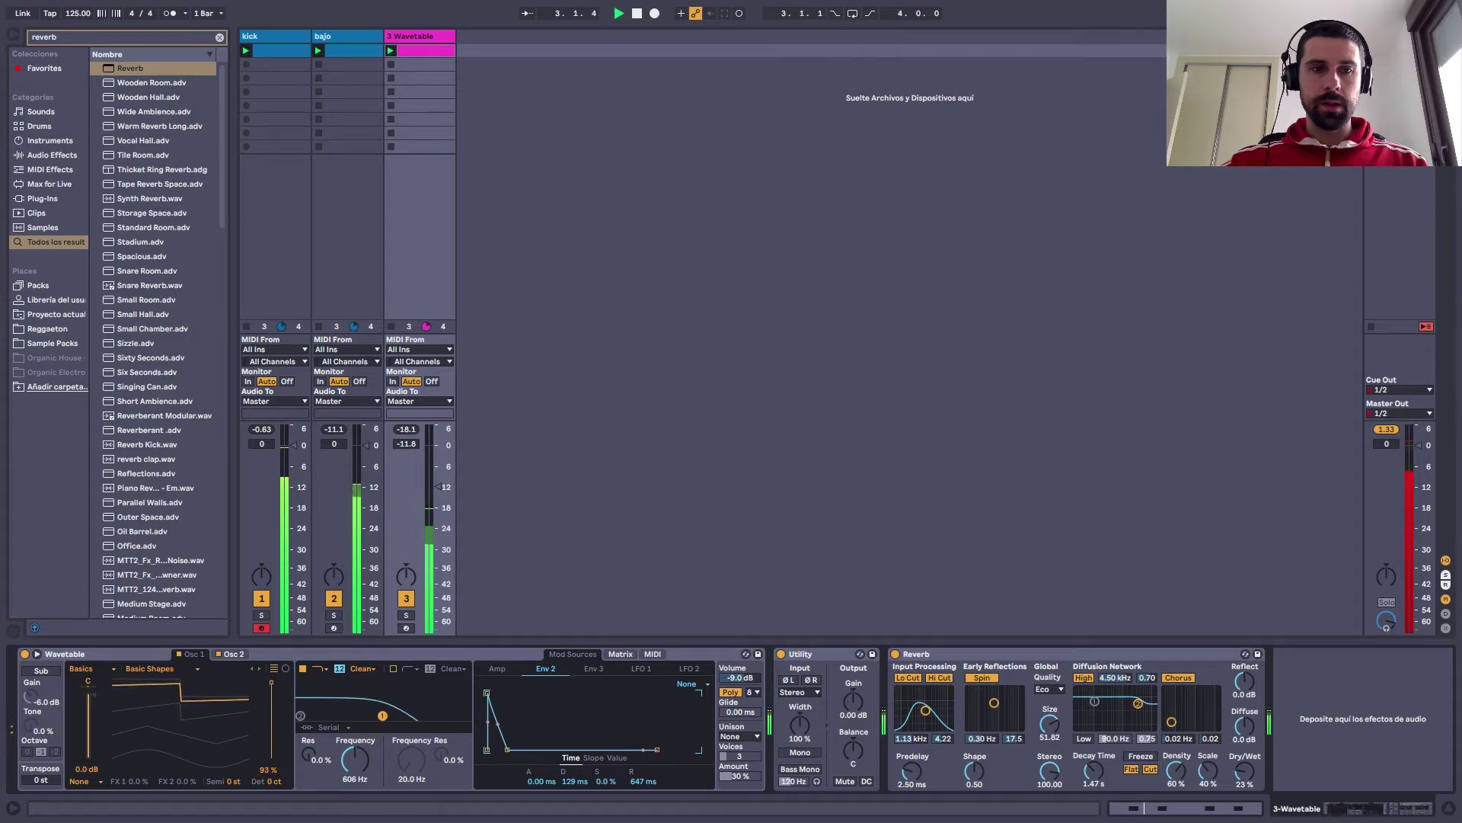
left_click(230, 653)
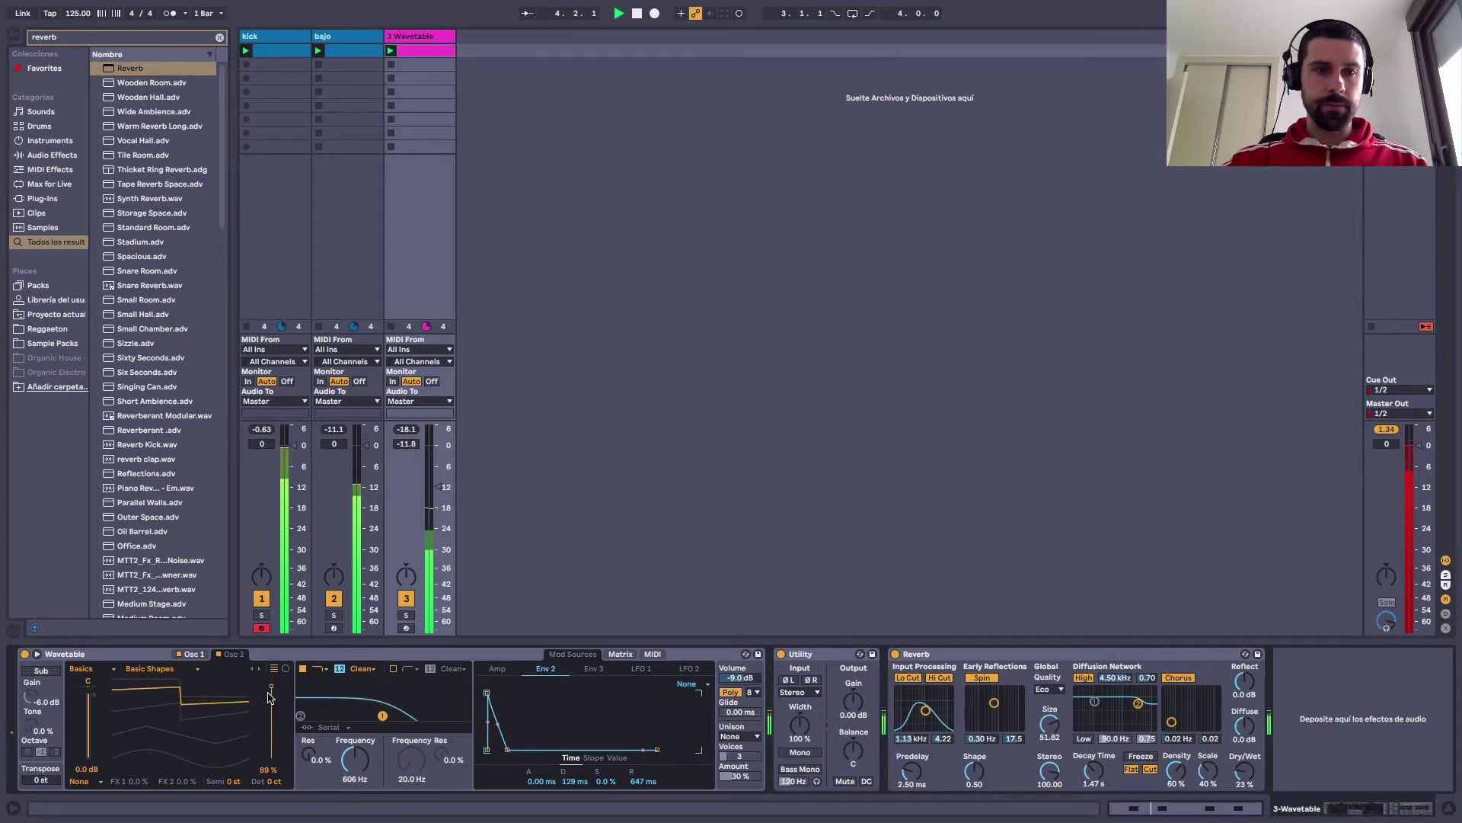
left_click_drag(270, 688, 272, 699)
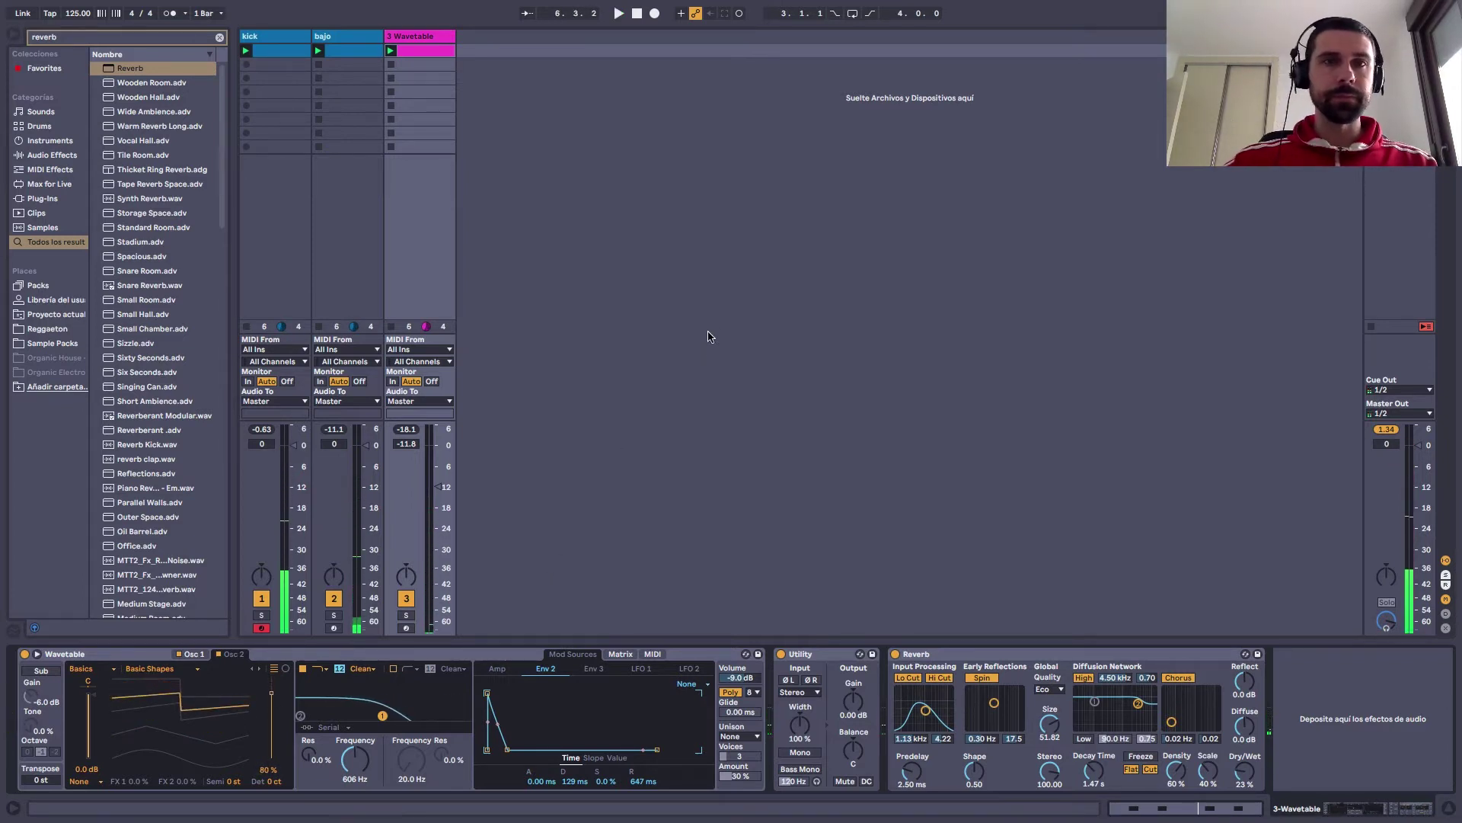
left_click(426, 38)
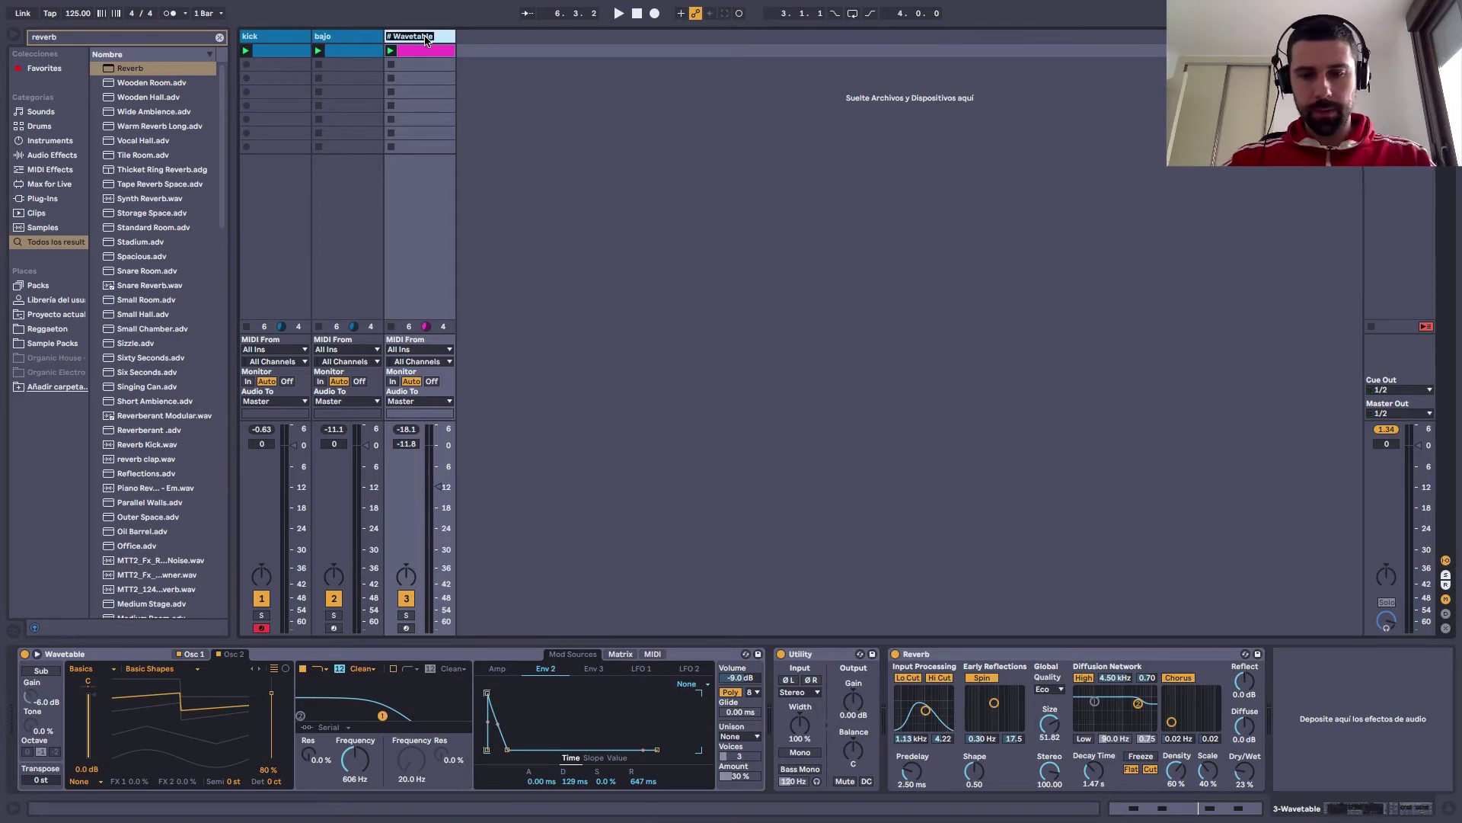
Name track 3 'pluck ritmo' and colour the track and its clips green
type("pluck ritmo")
key("Return")
right_click(426, 40)
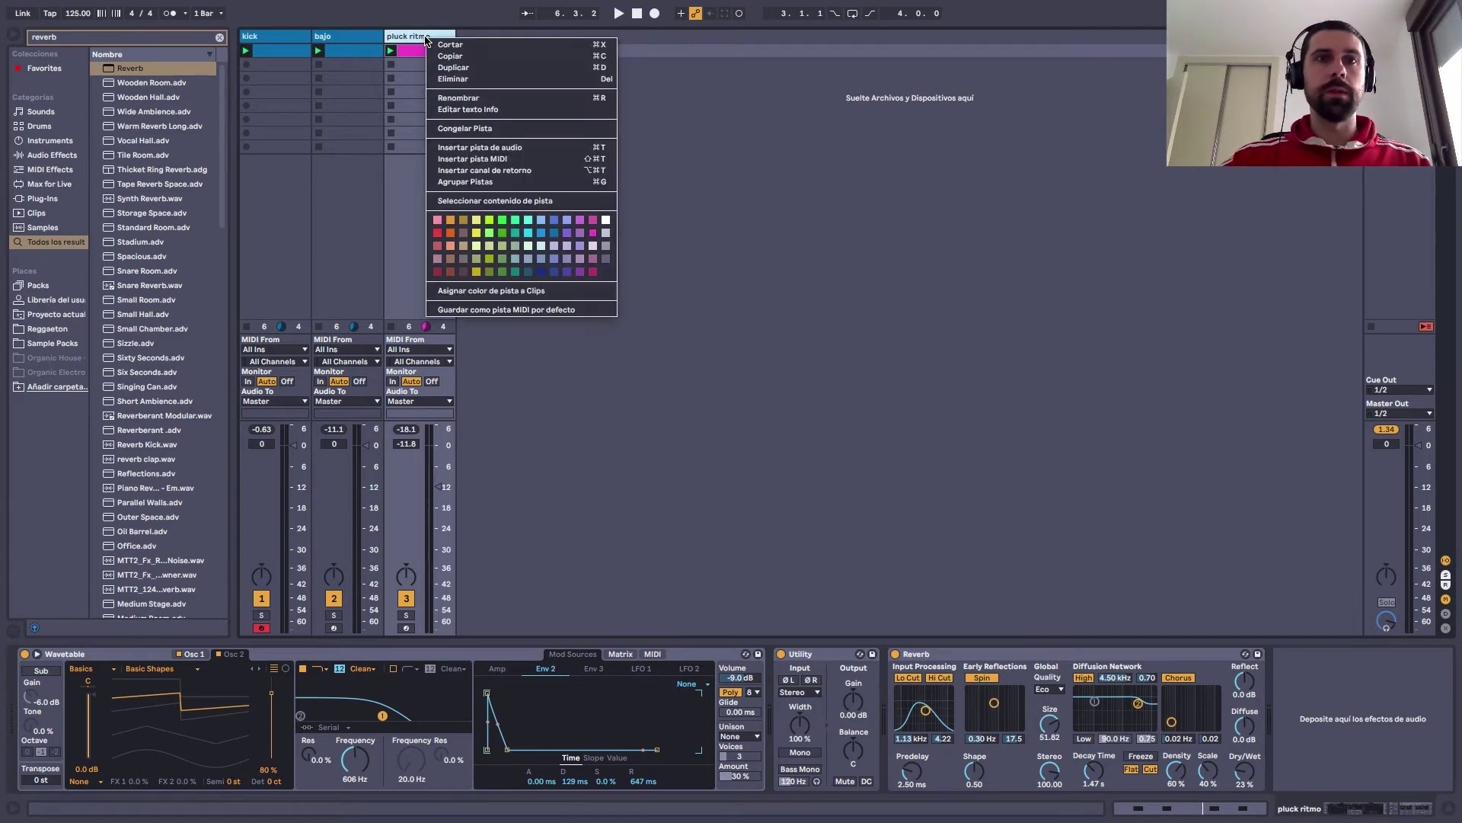
left_click(502, 222)
right_click(436, 43)
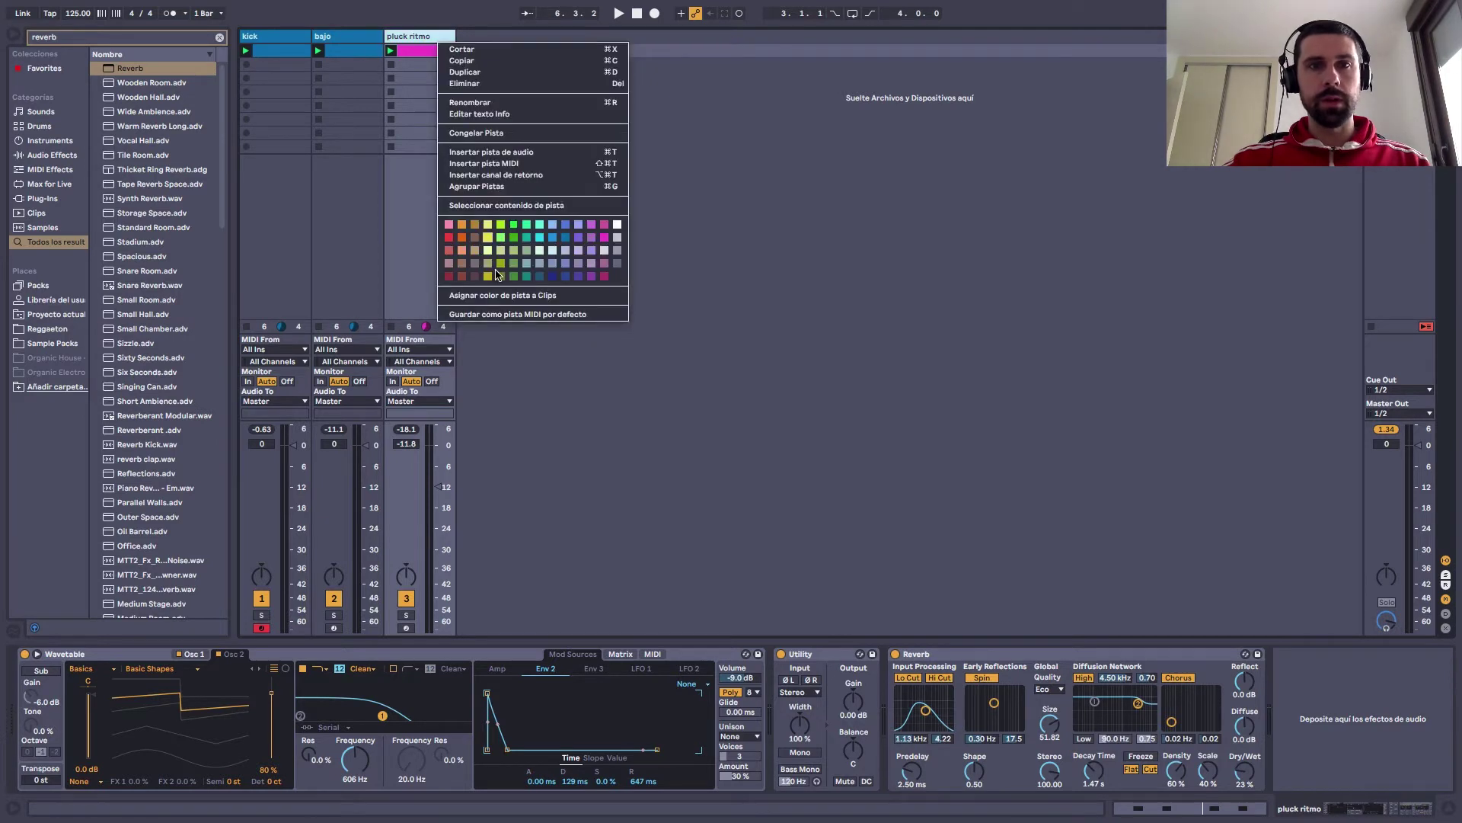
left_click(491, 309)
Duplicate pluck ritmo, remove the copy's Reverb and name it 'arpegio', deleting a stray empty track
key("ctrl+shift+t")
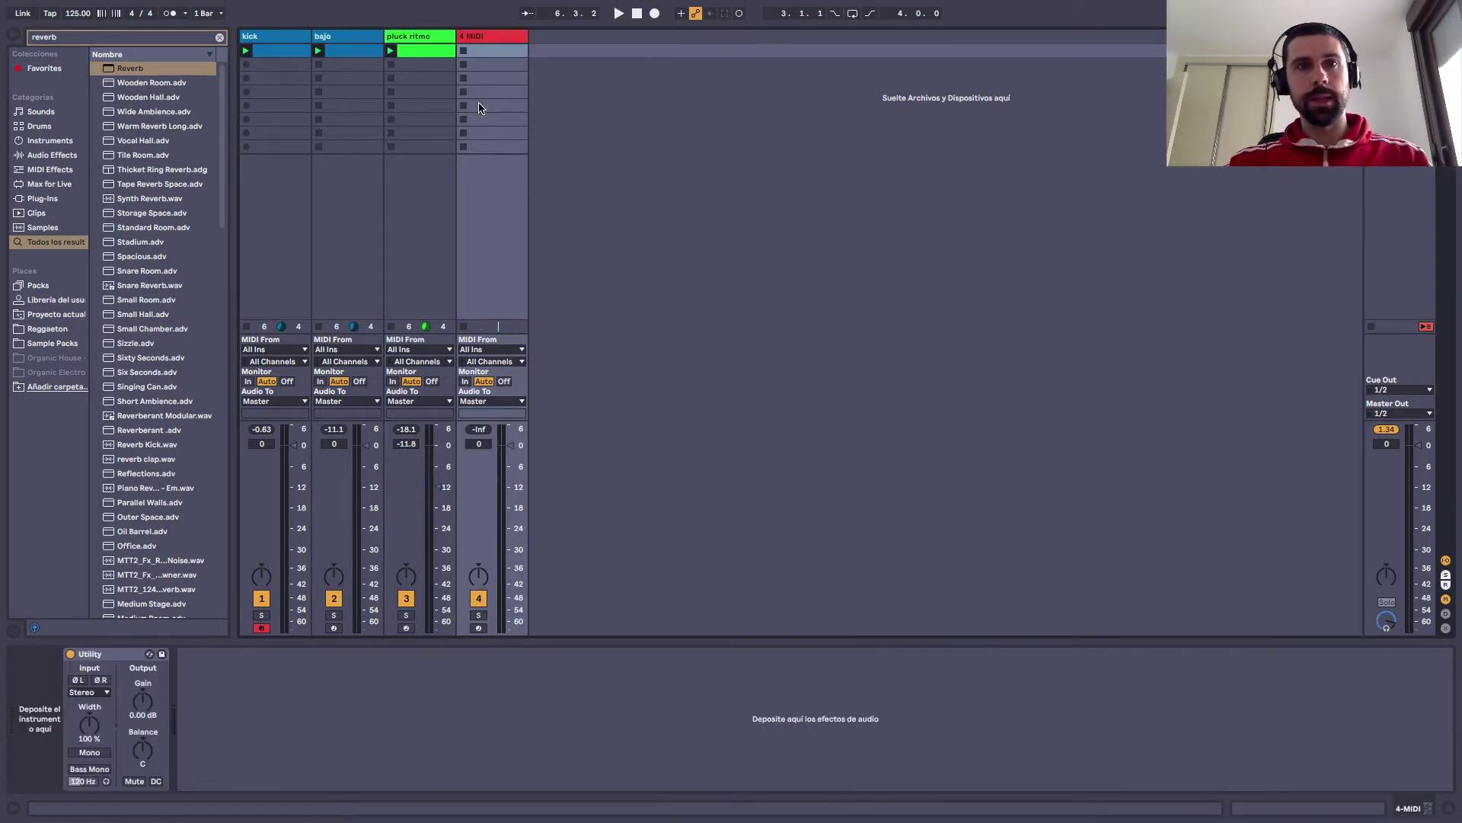
left_click(434, 44)
key("ctrl+d")
left_click(546, 38)
key("Delete")
left_click(1022, 653)
key("Delete")
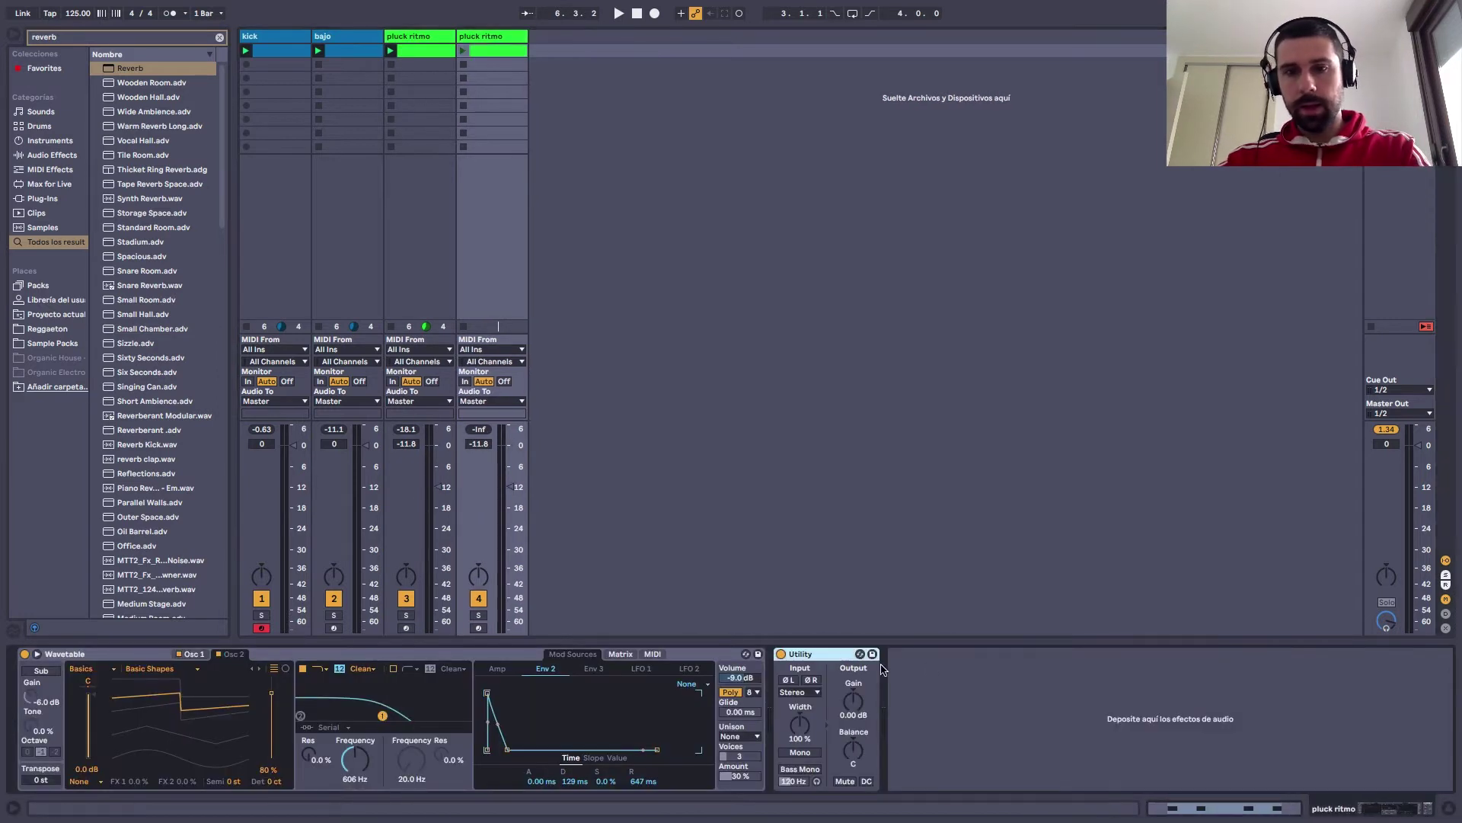
key("ctrl+r")
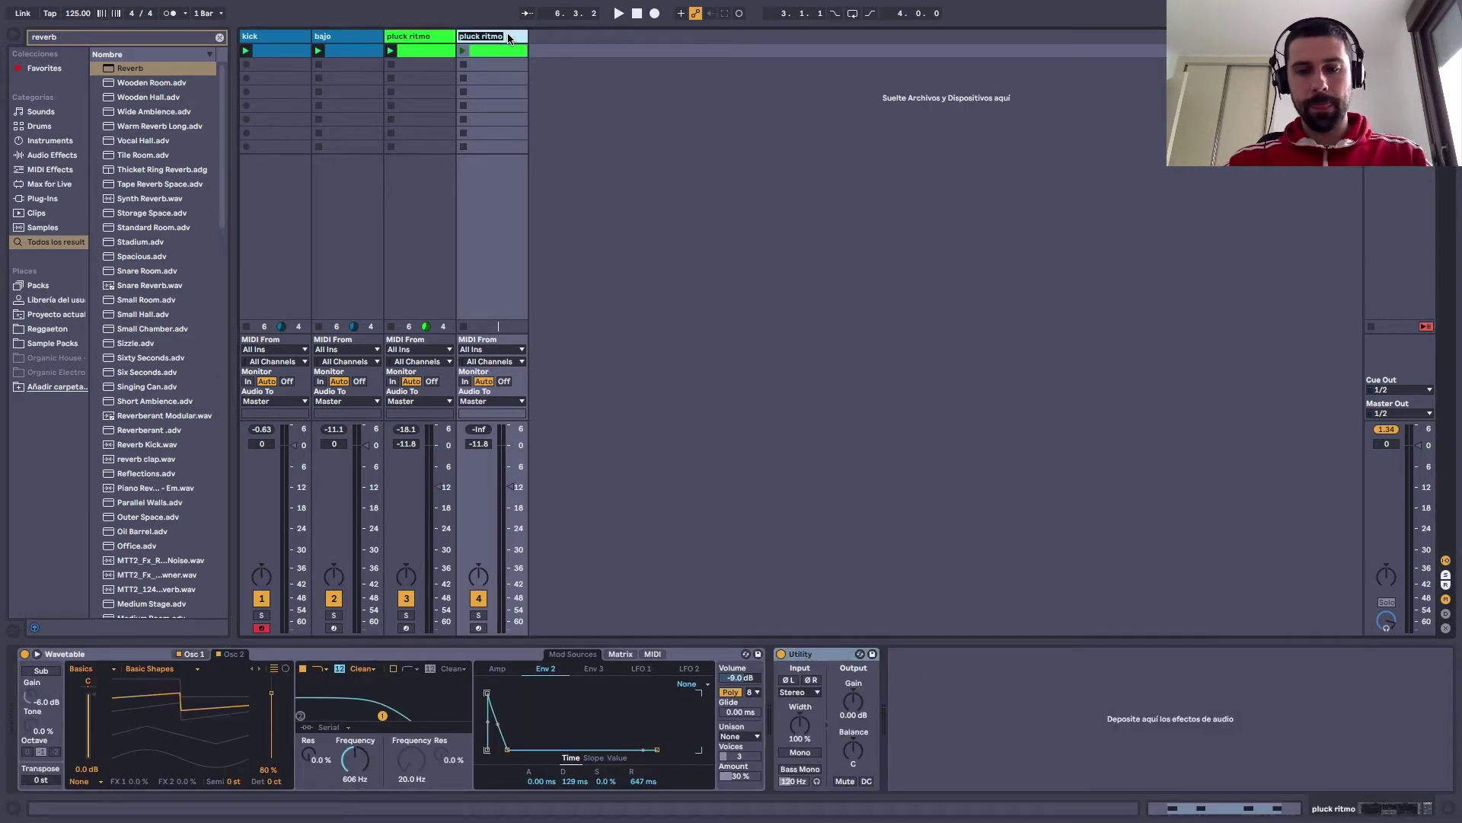
key("Return")
Delete the four copied C2 notes from the arpegio clip
double_click(500, 54)
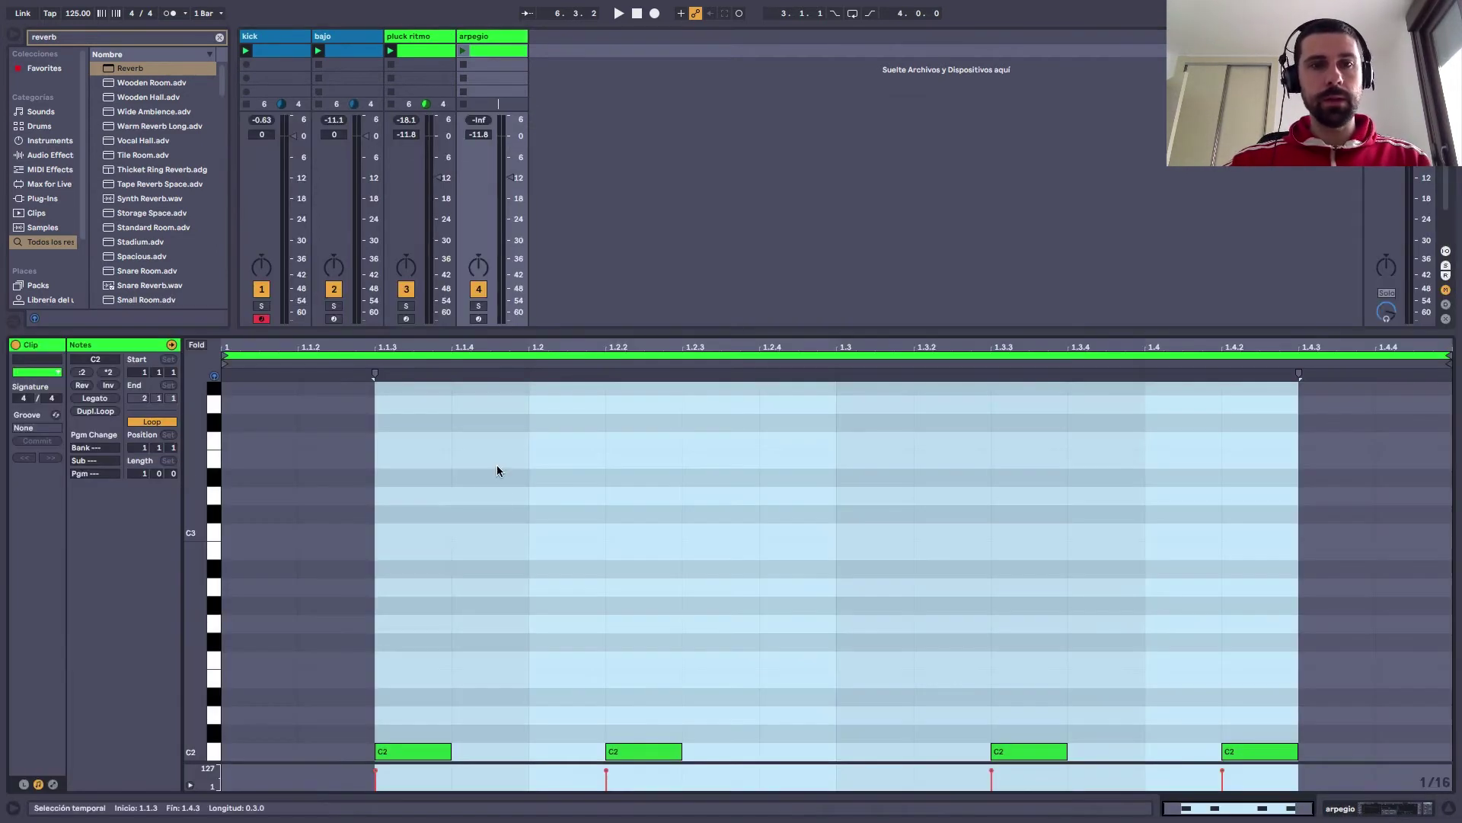
left_click_drag(380, 611, 1239, 763)
key("Delete")
Transpose pluck ritmo's four C2 notes down to B1
left_click(421, 53)
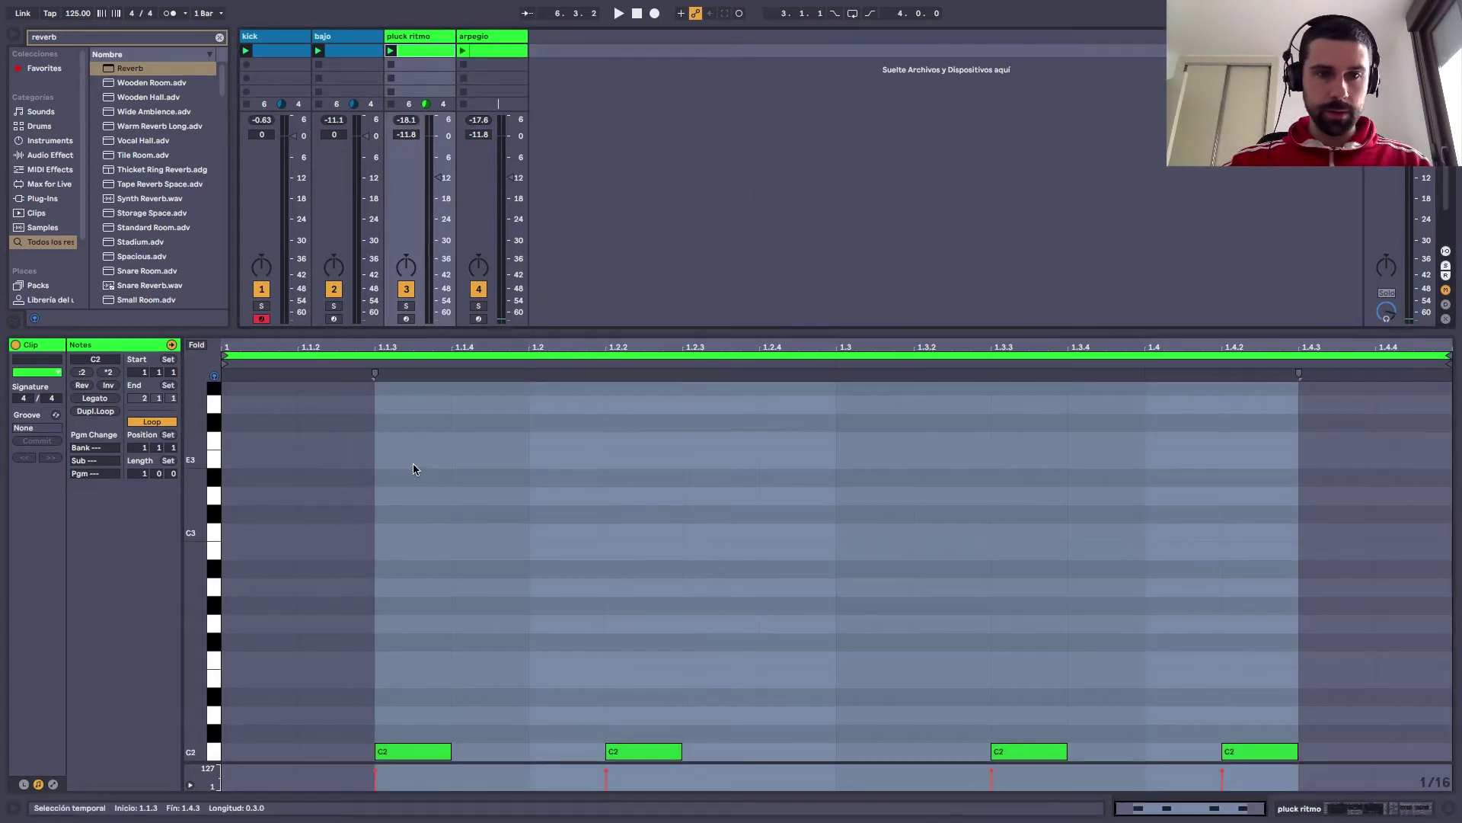
scroll(408, 495, "down", 1)
left_click_drag(381, 596, 1399, 762)
key("Up")
key("Up")
key("Up")
key("Up")
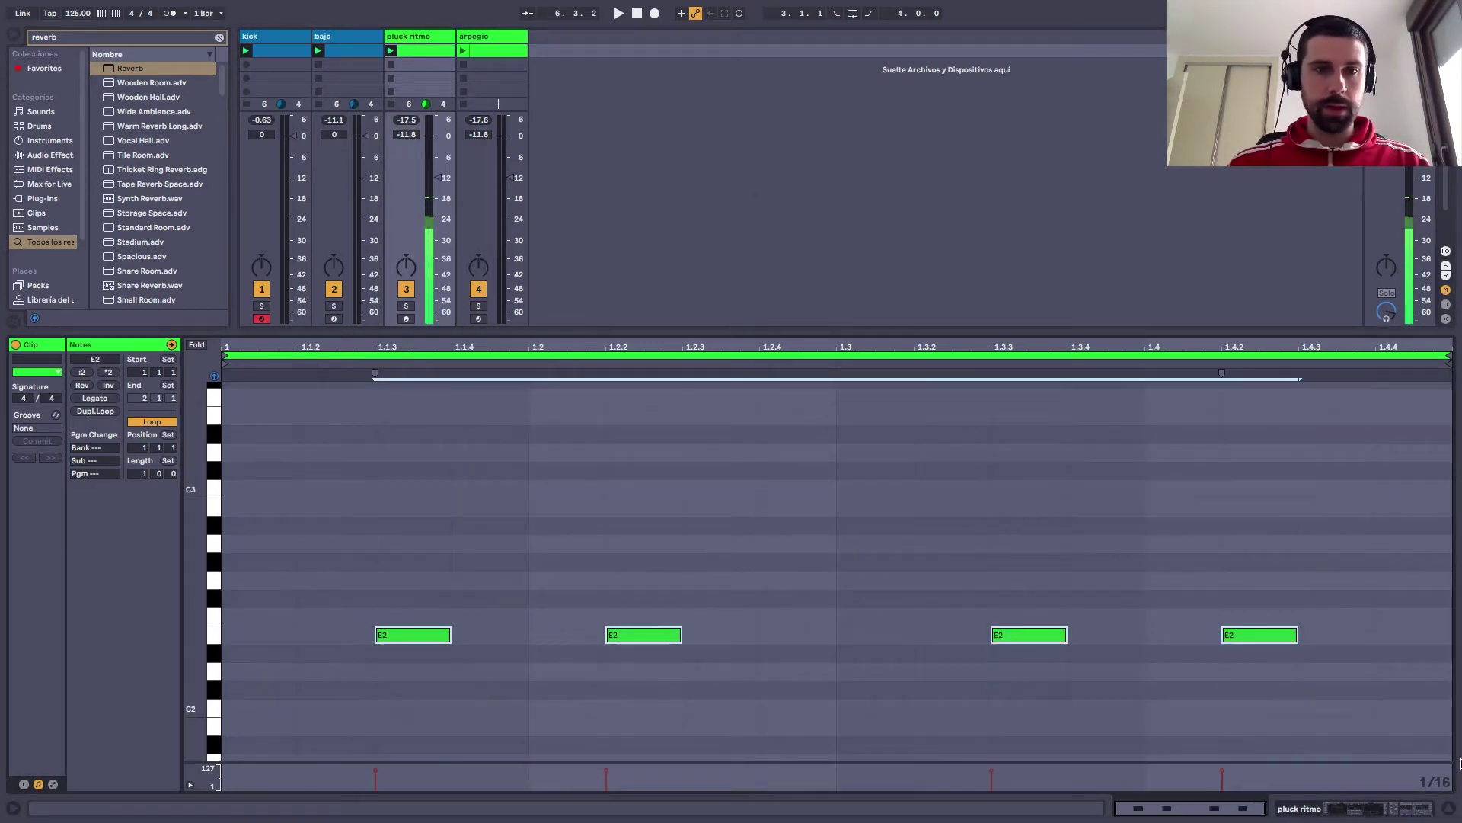
key("space")
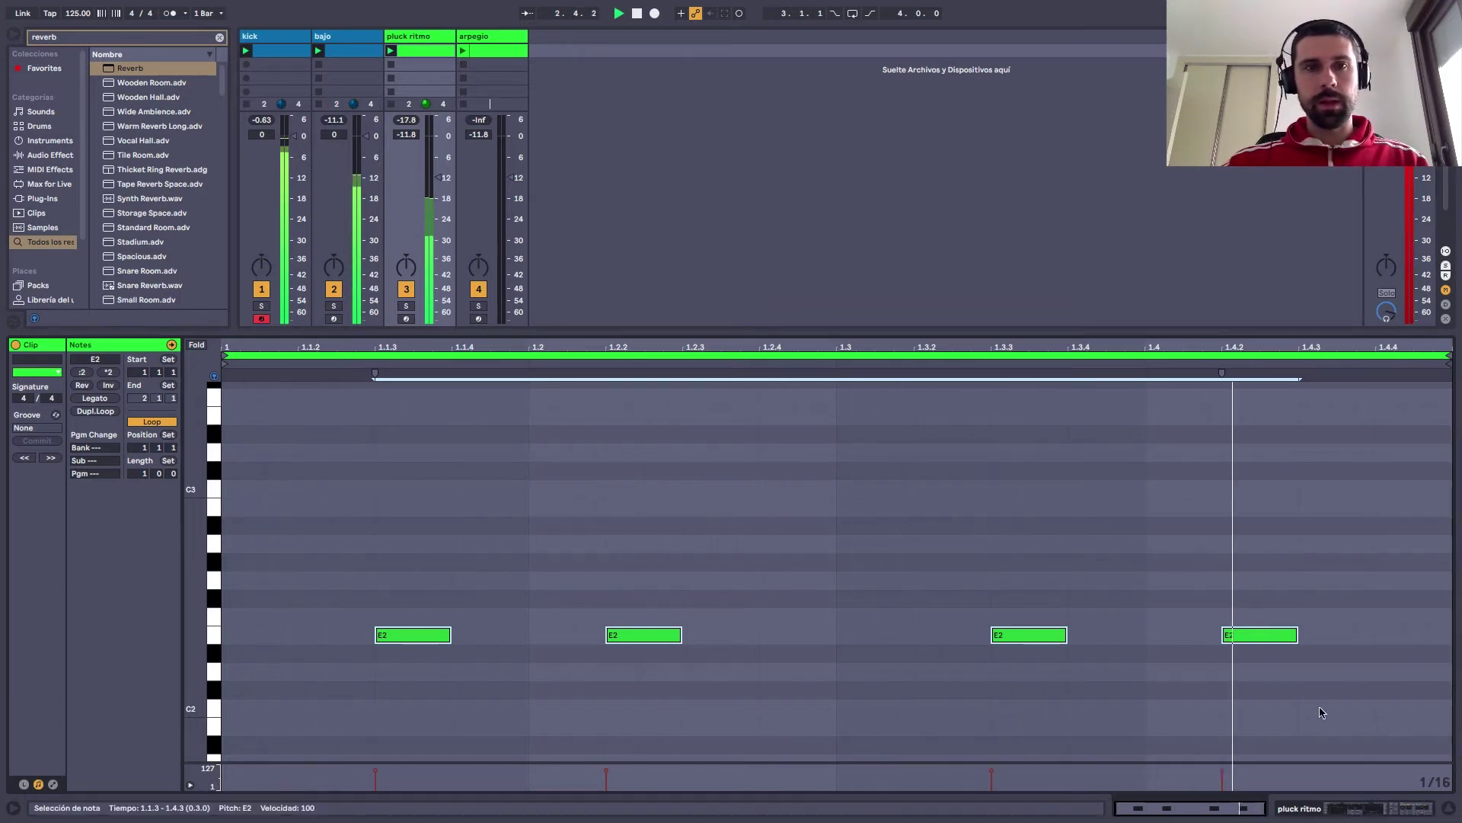
scroll(699, 520, "up", 2)
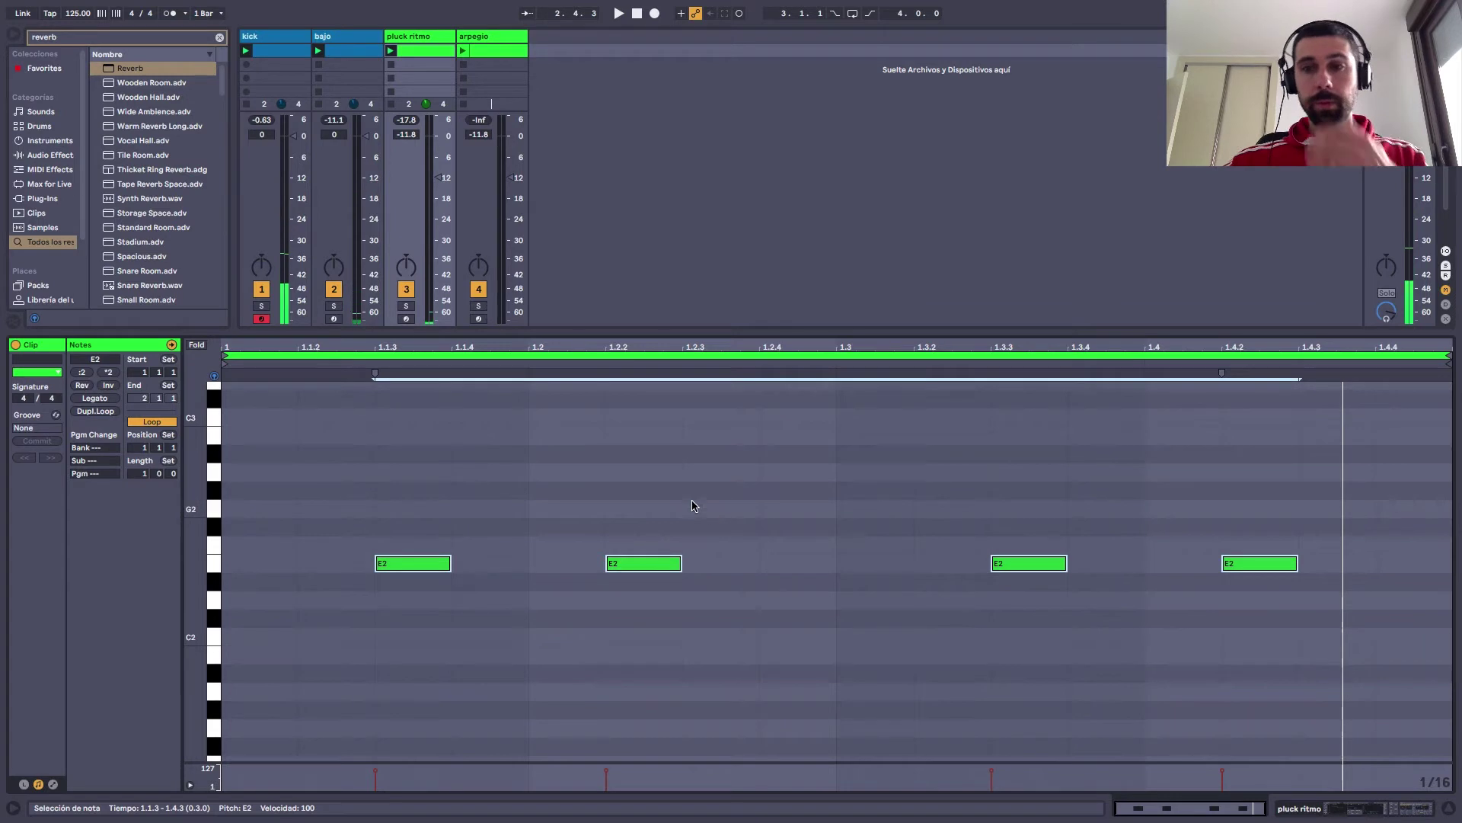
scroll(685, 503, "down", 1)
key("Down")
key("Down")
key("Down")
key("Down")
key("Down")
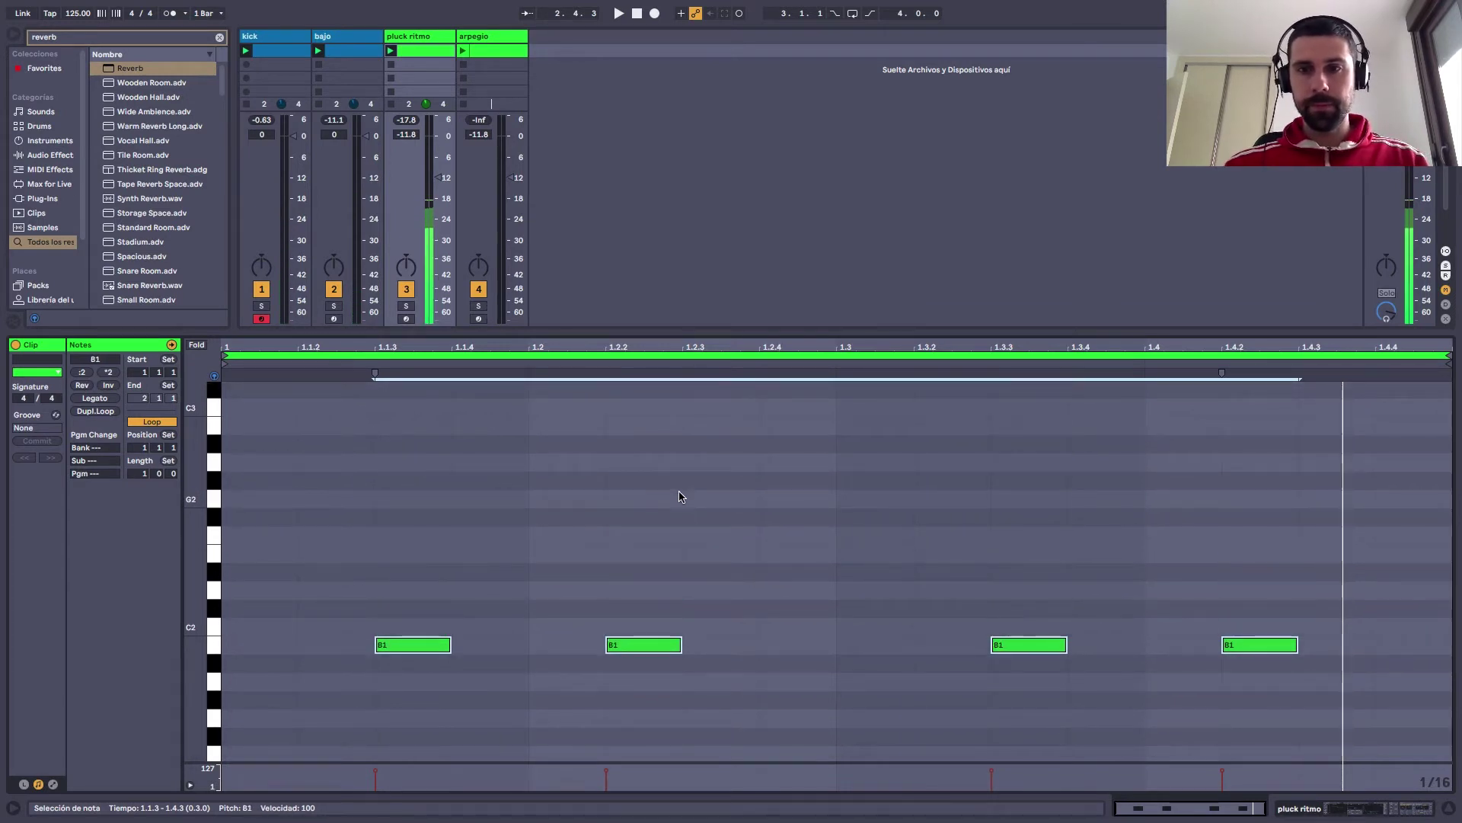
key("space")
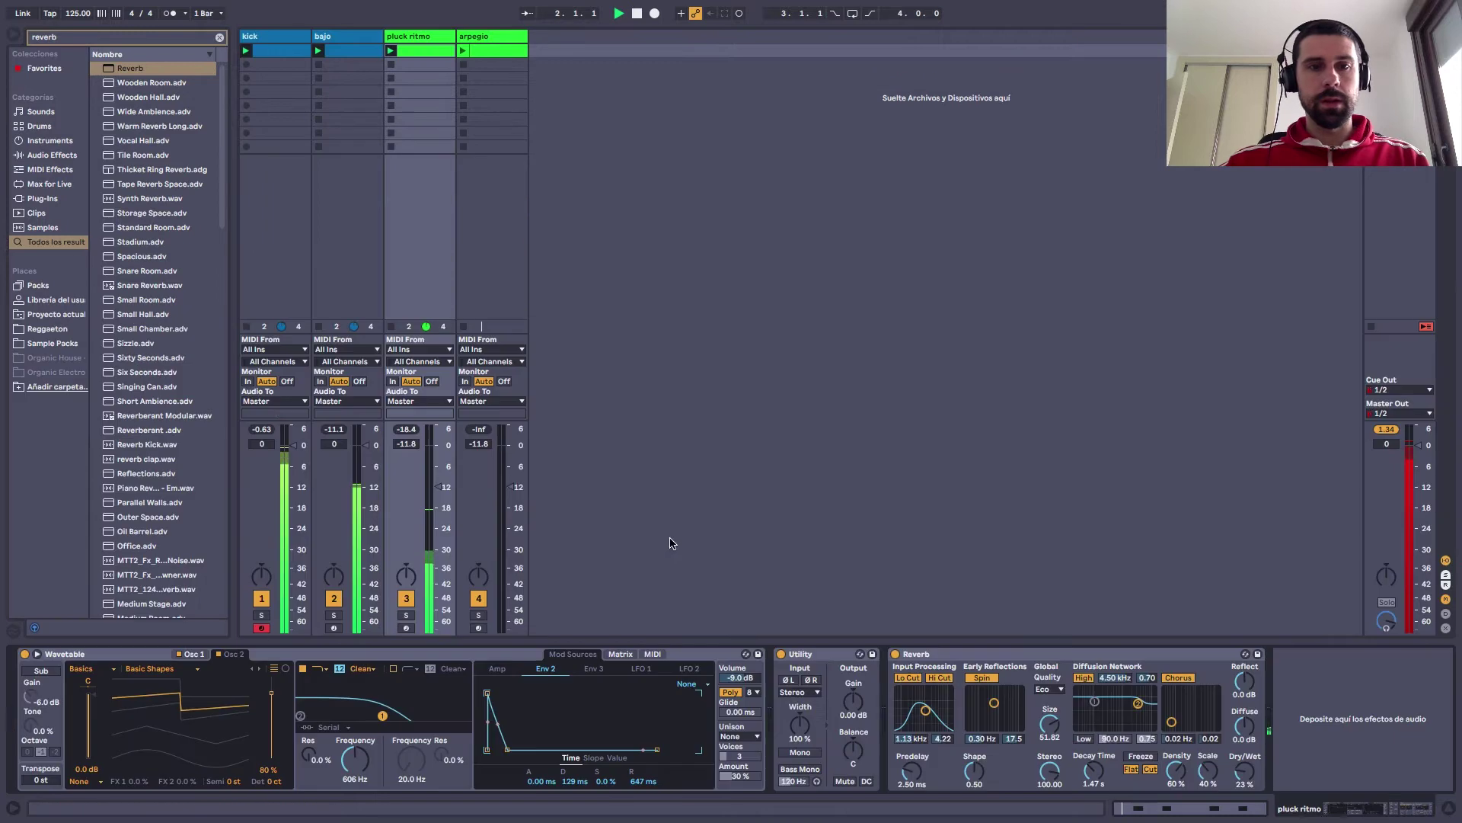
Shorten pluck ritmo's Env 2 decay to 46.2 ms
key("shift+Tab")
left_click_drag(508, 750, 503, 750)
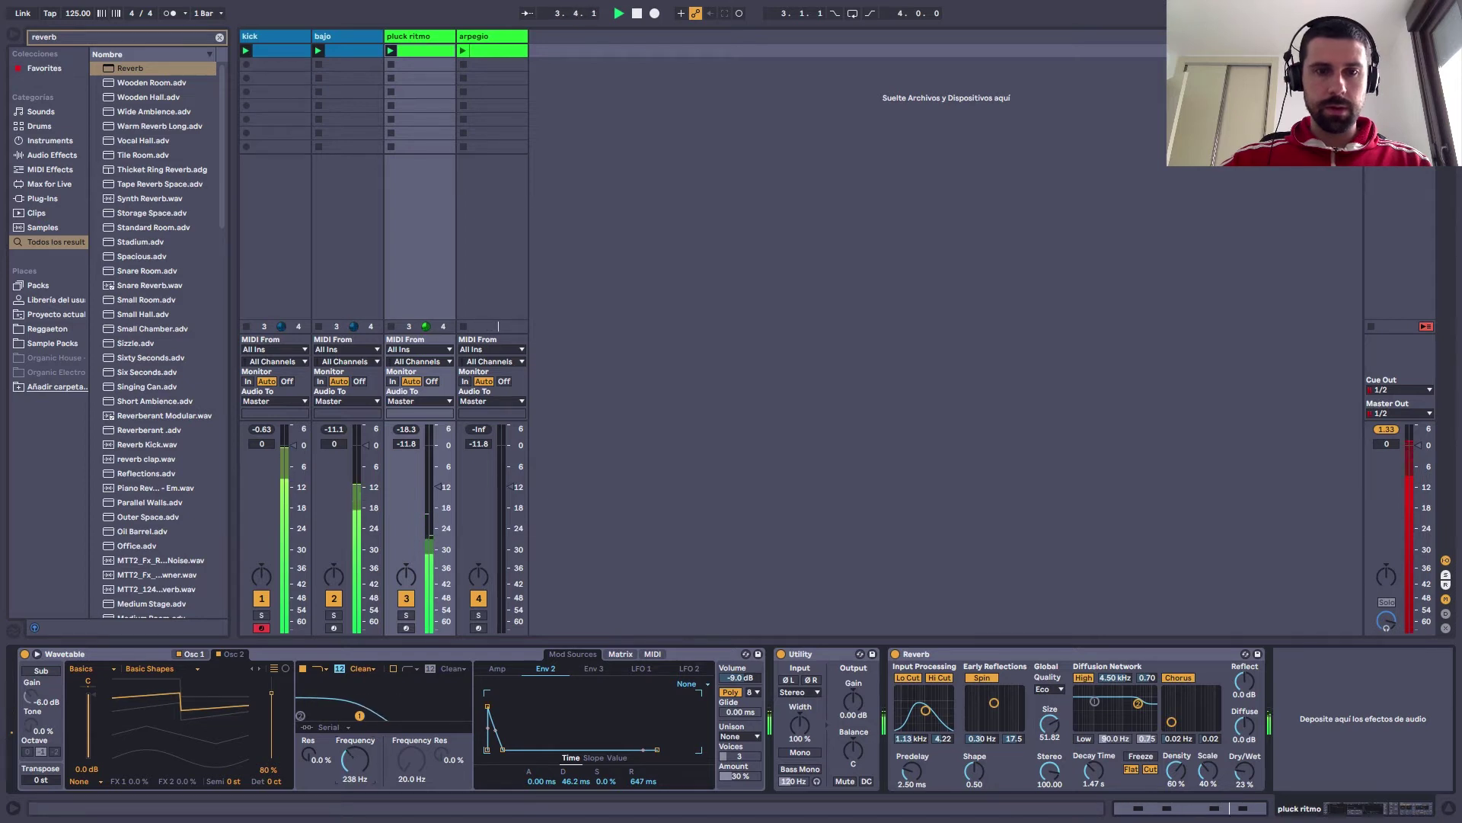
key("space")
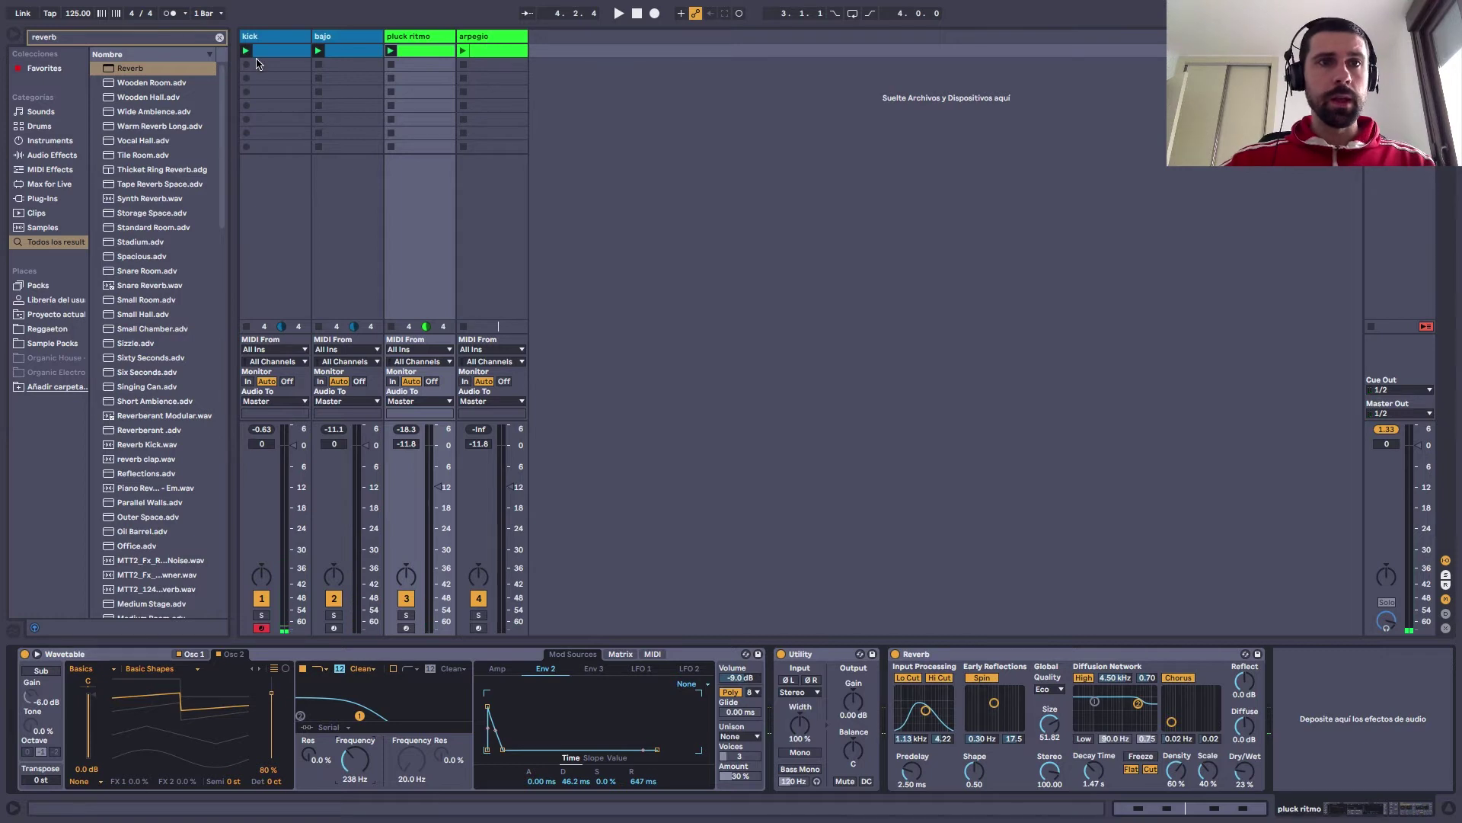
left_click(281, 51)
double_click(270, 57)
Check the bajo and pluck ritmo clips, then open the empty arpegio clip and add an E2
left_click(347, 57)
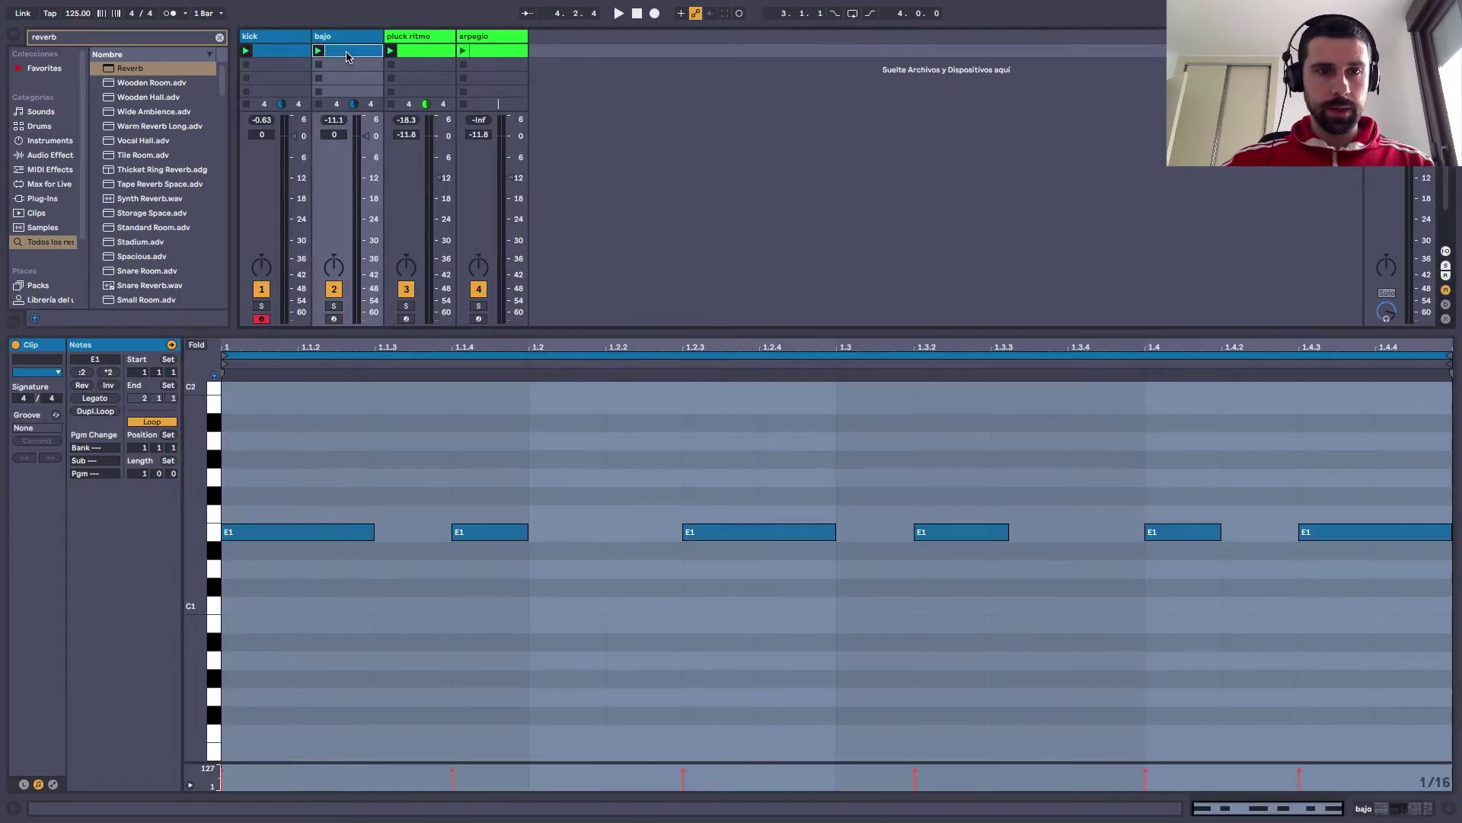
left_click(398, 59)
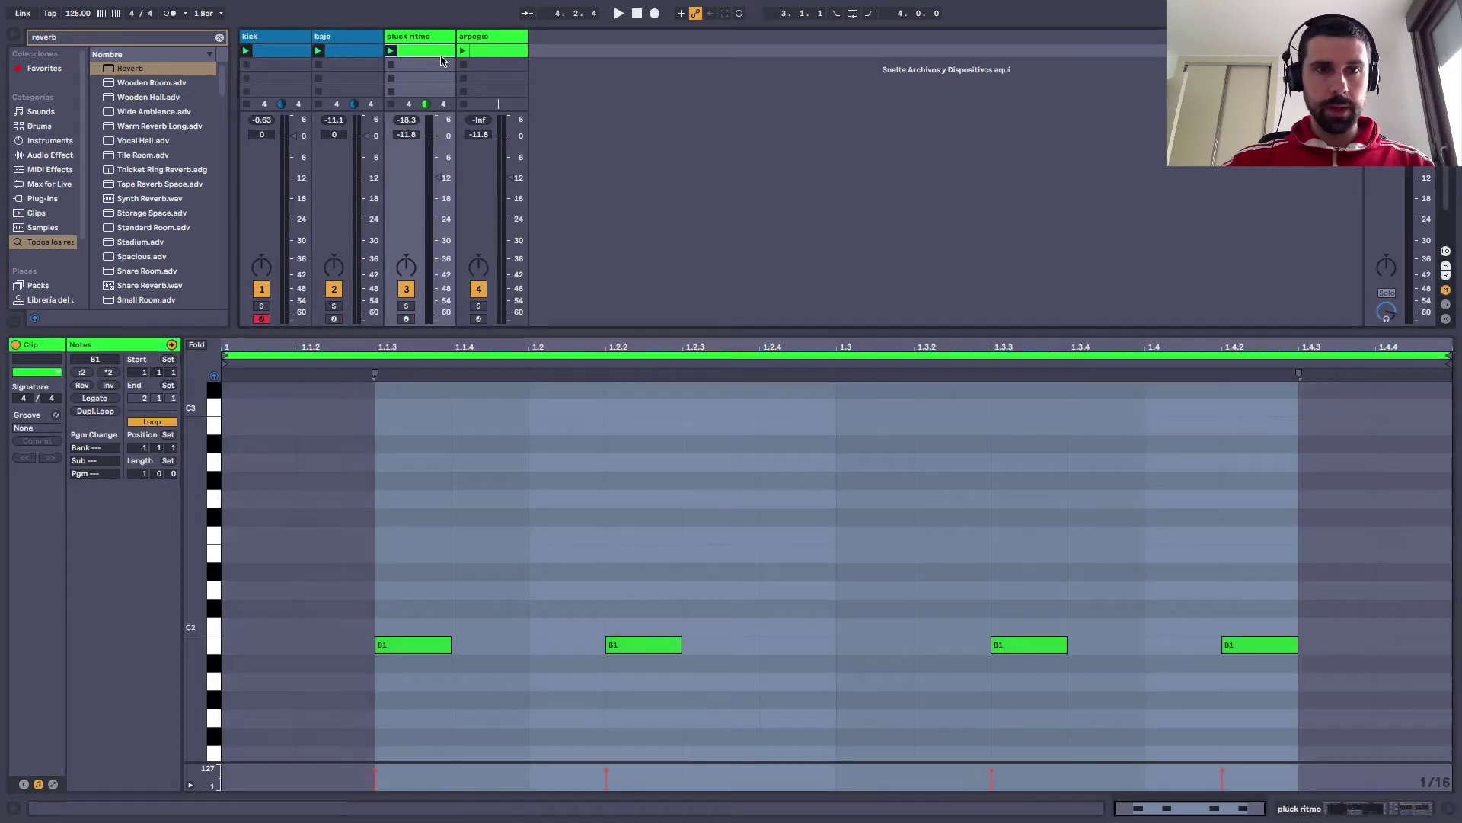
left_click(485, 58)
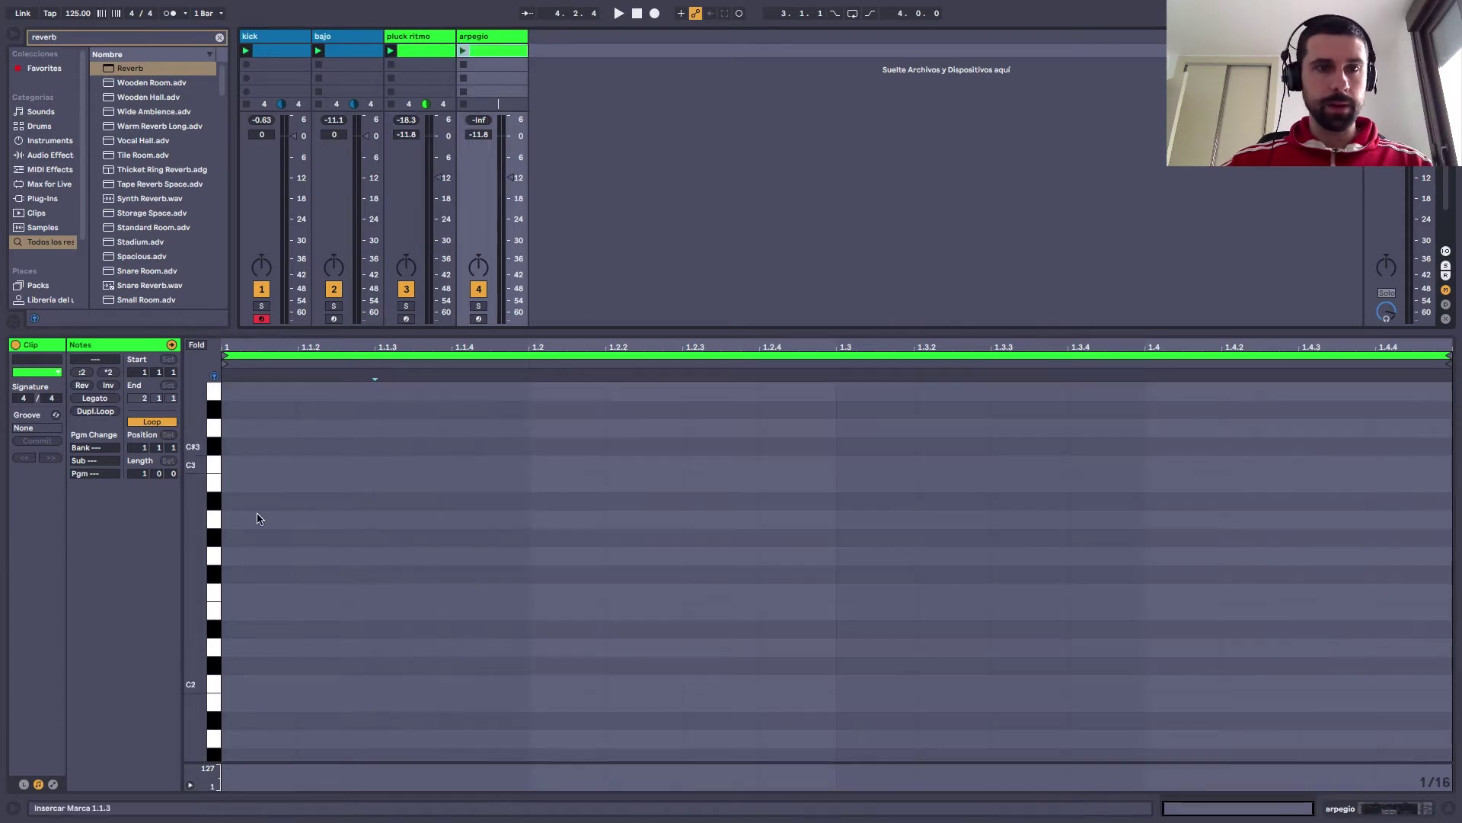
double_click(248, 612)
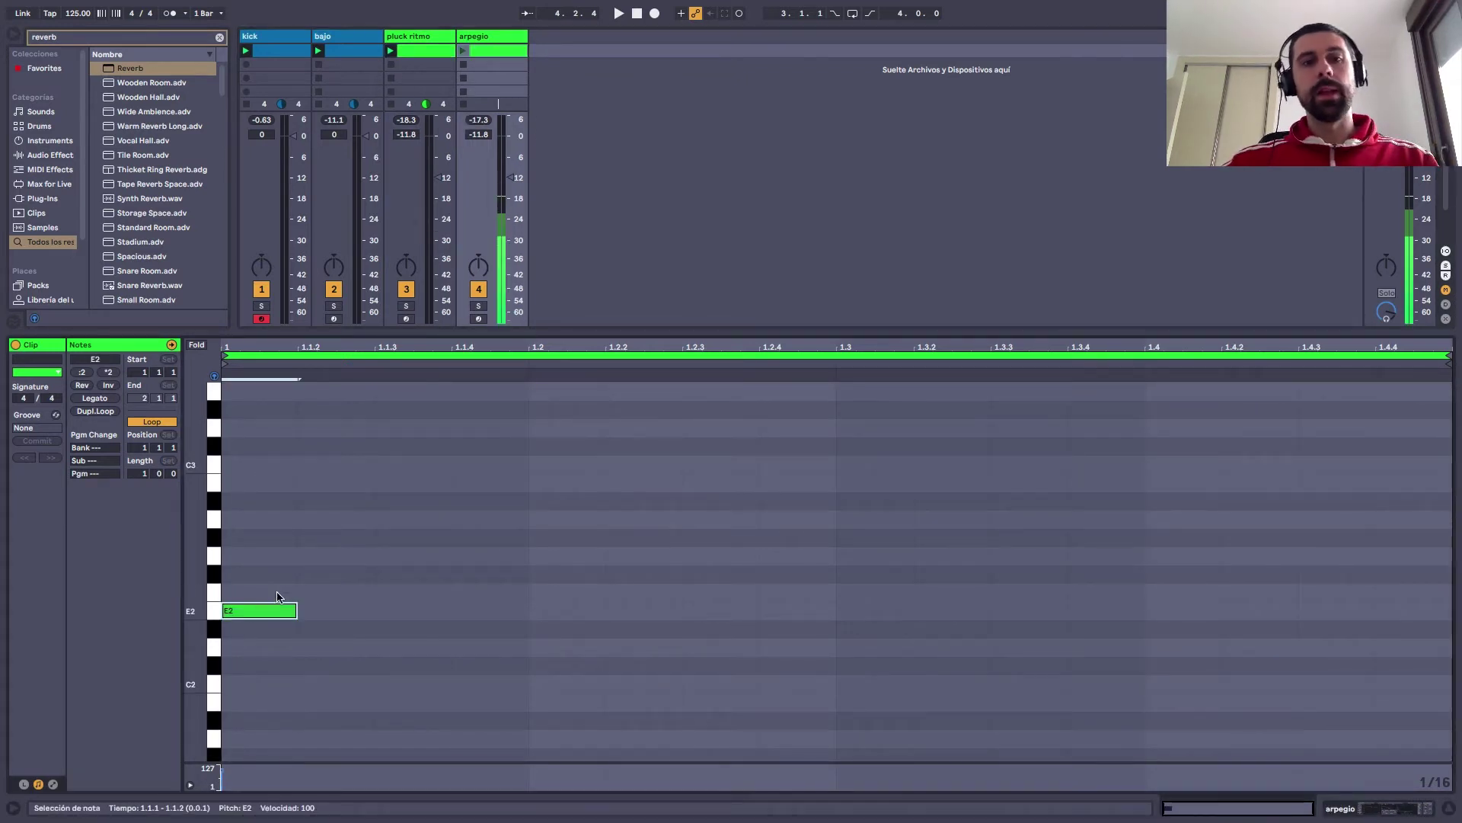
scroll(288, 591, "up", 3)
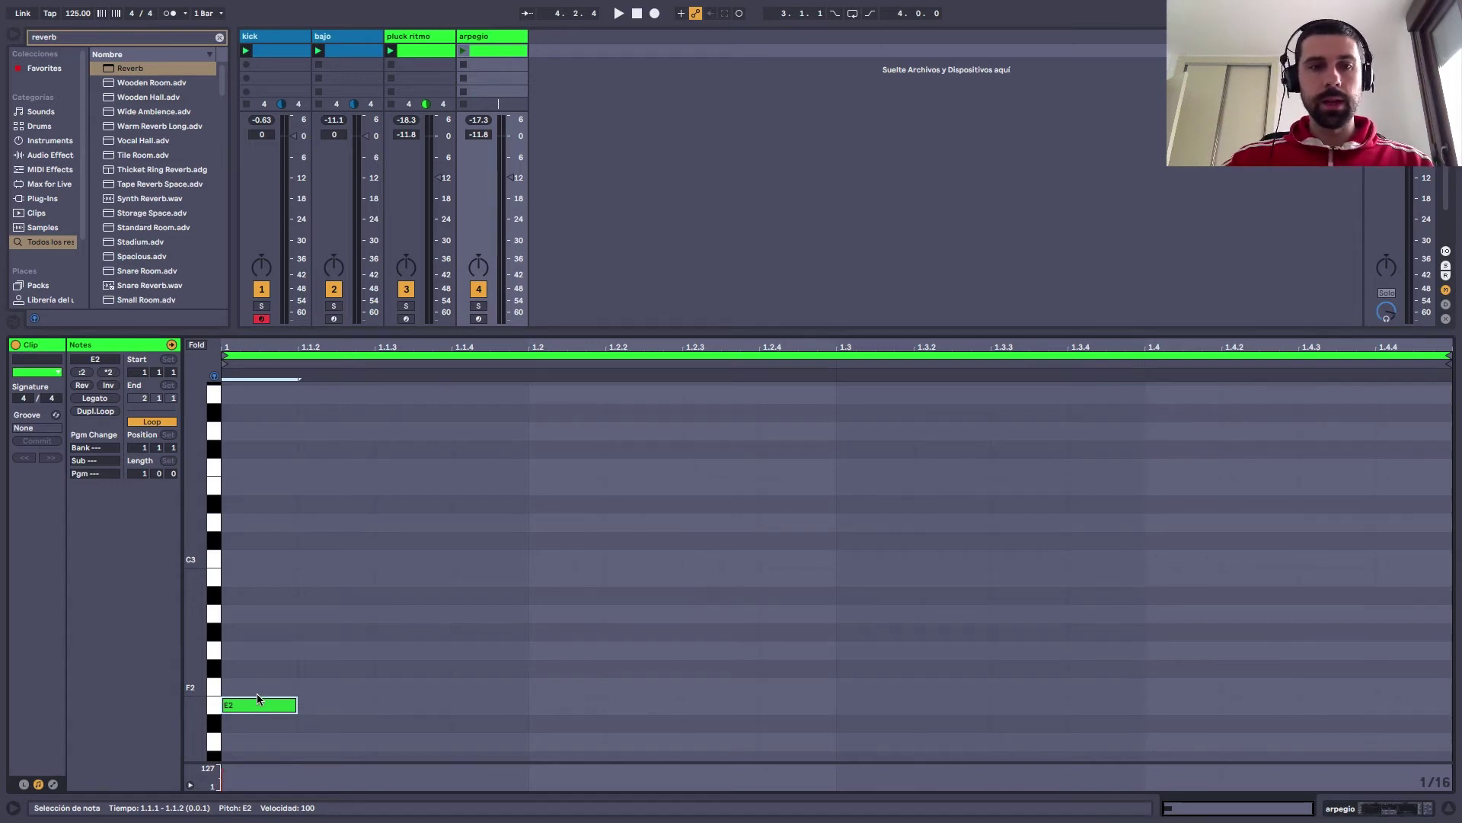
Stack F#2, G2, A2, B2, C3, D3 and E3 notes, then nudge all notes a sixteenth earlier
double_click(258, 669)
double_click(254, 649)
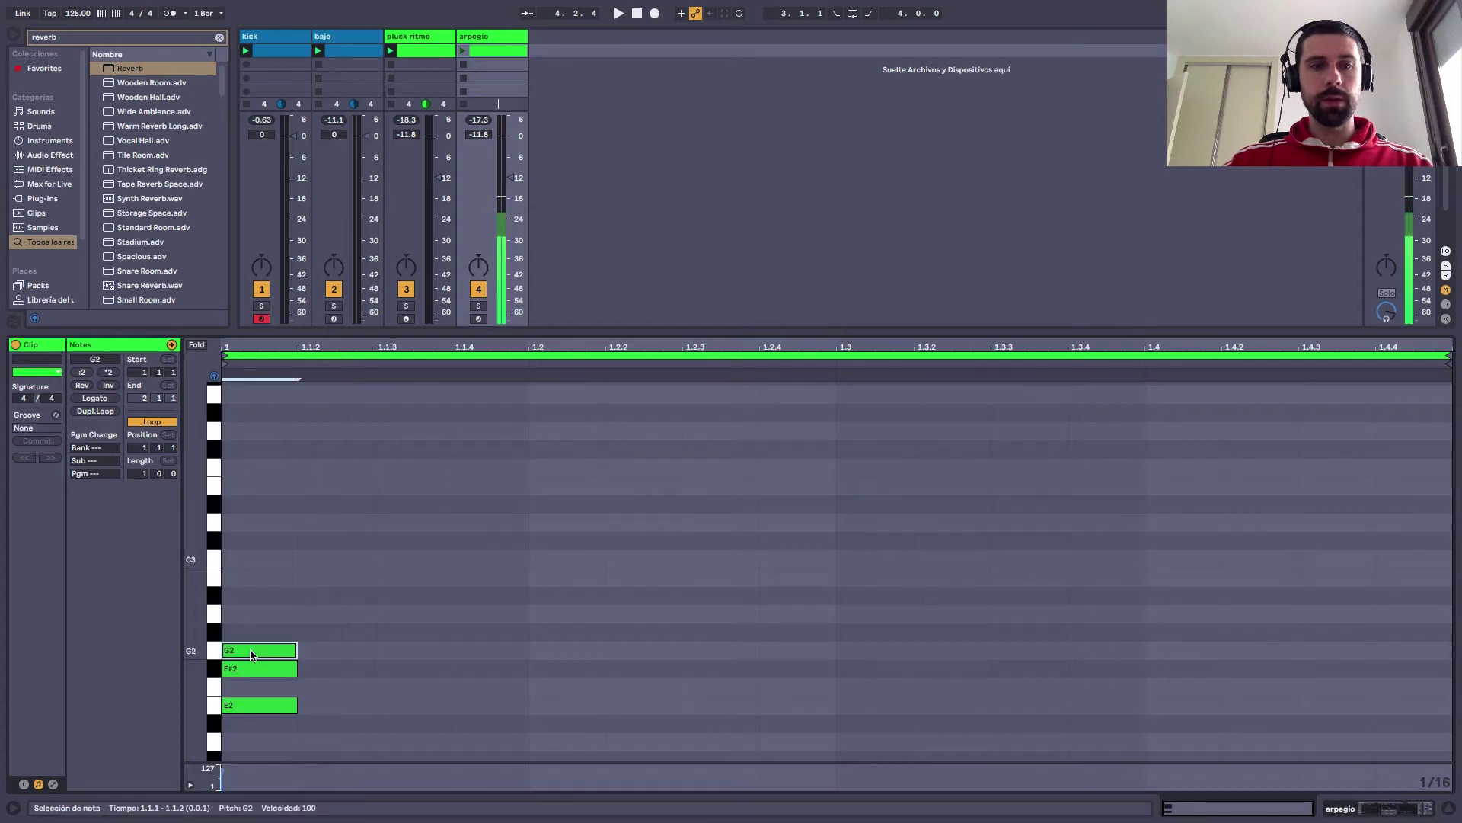
double_click(253, 613)
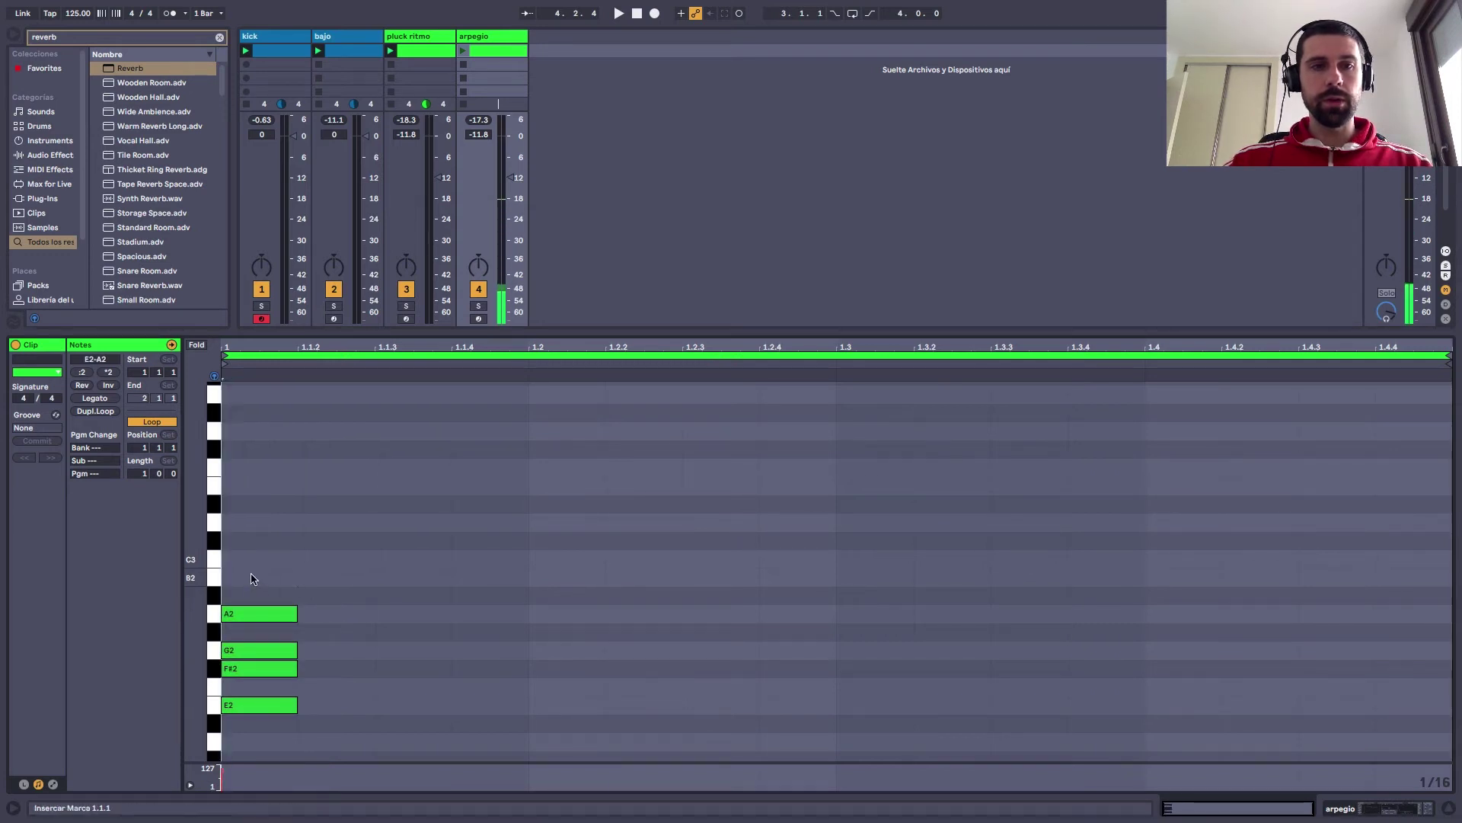
double_click(253, 576)
double_click(251, 558)
double_click(250, 523)
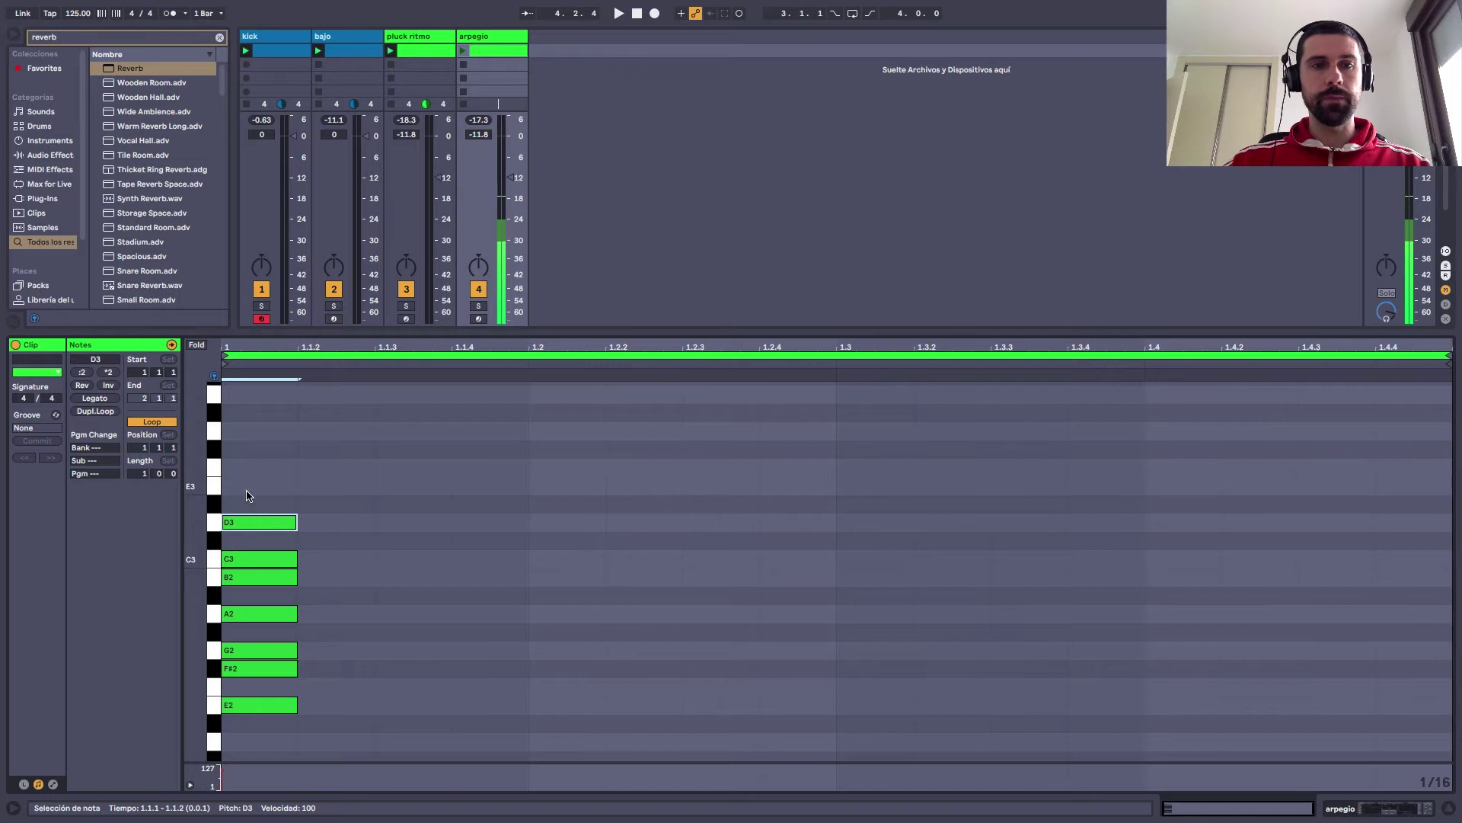
double_click(250, 486)
key("ctrl+a")
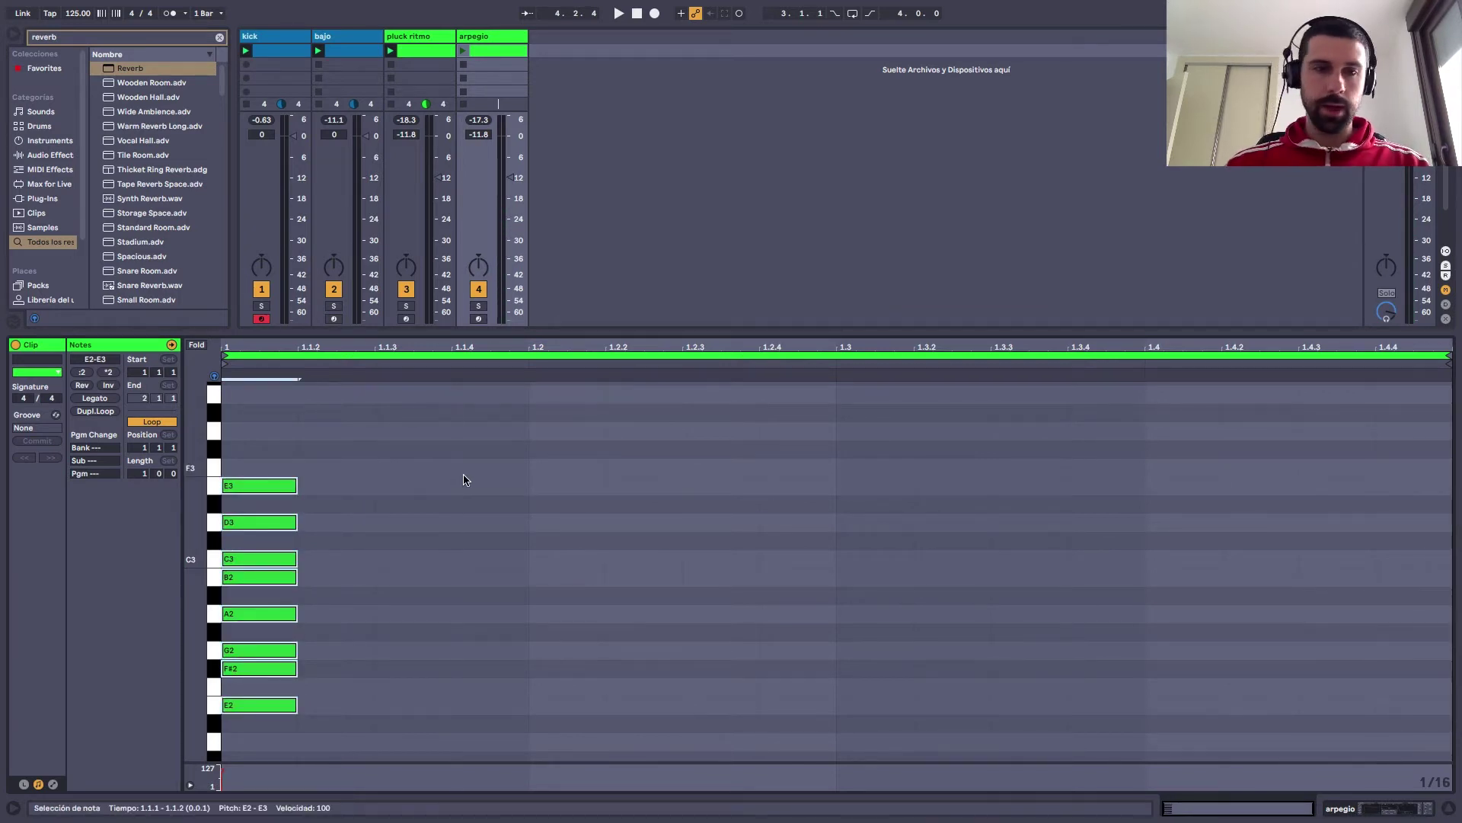
key("Left")
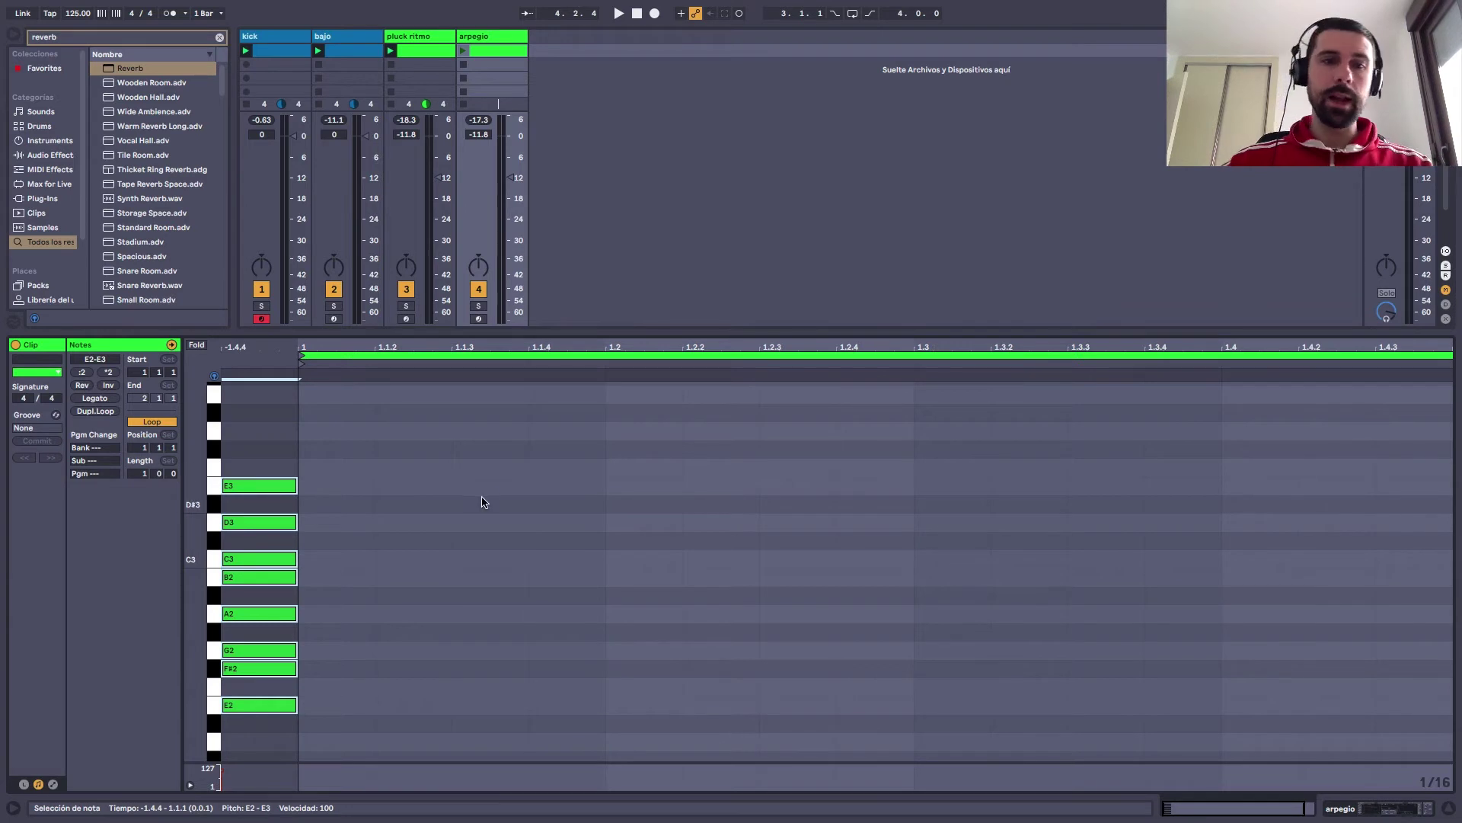
Deactivate the E3 and E2 reference notes so they turn grey
left_click(293, 487)
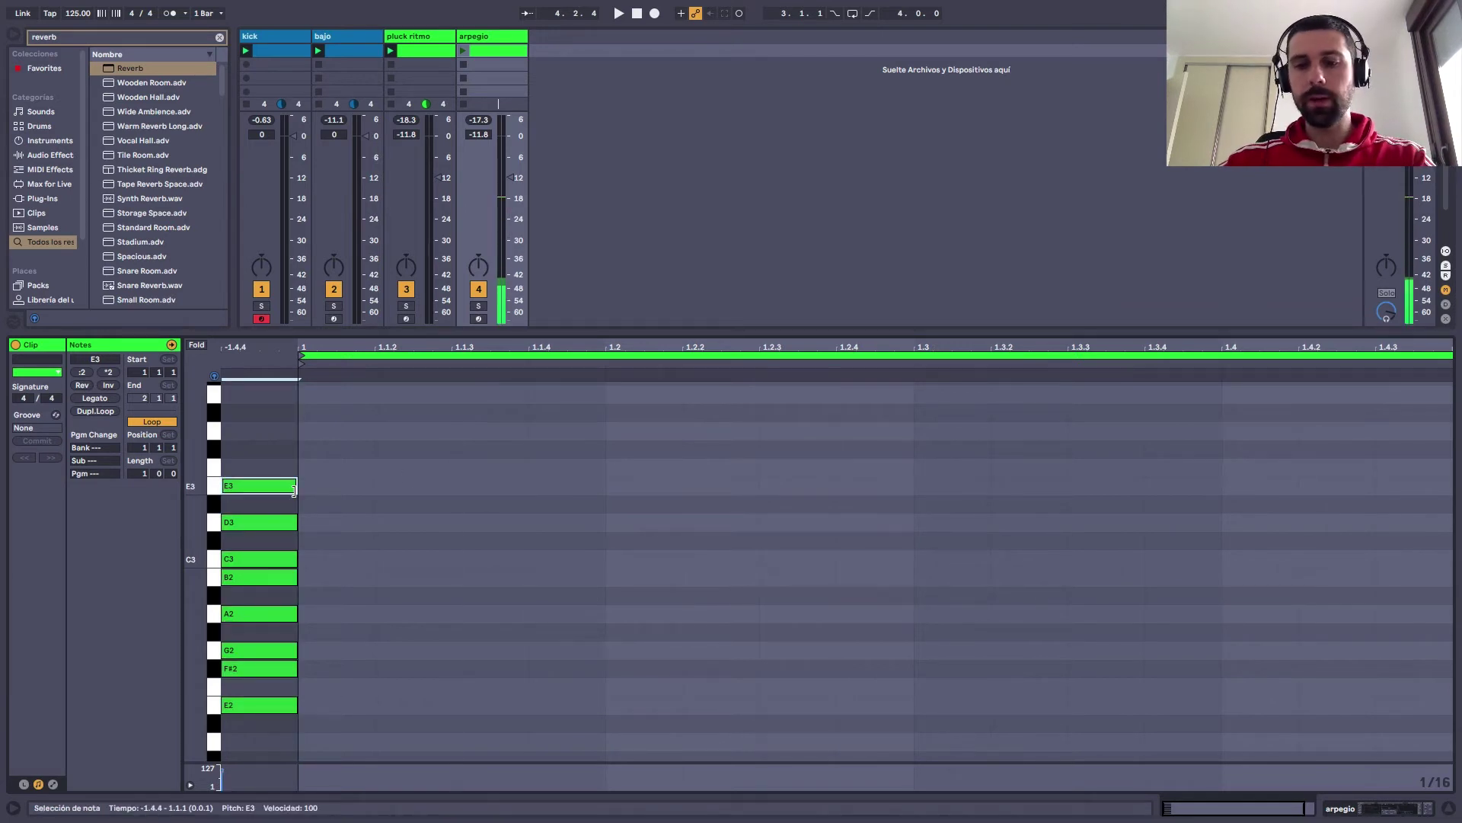
key("0")
left_click(252, 706)
key("0")
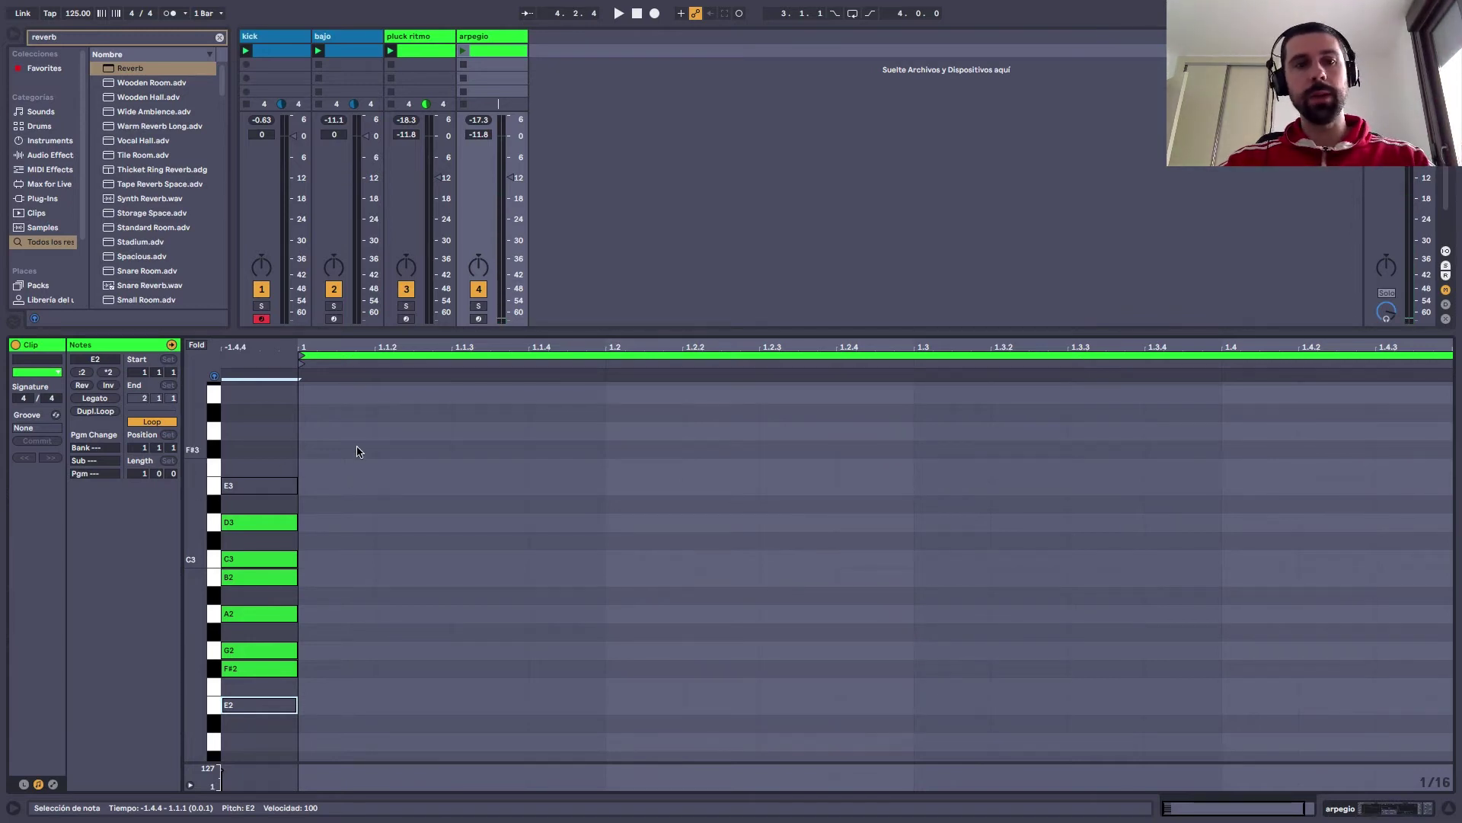
Duplicate the eight reference notes and shift the octaves to span E1–E4, then enlarge the piano roll
left_click_drag(423, 451, 245, 721)
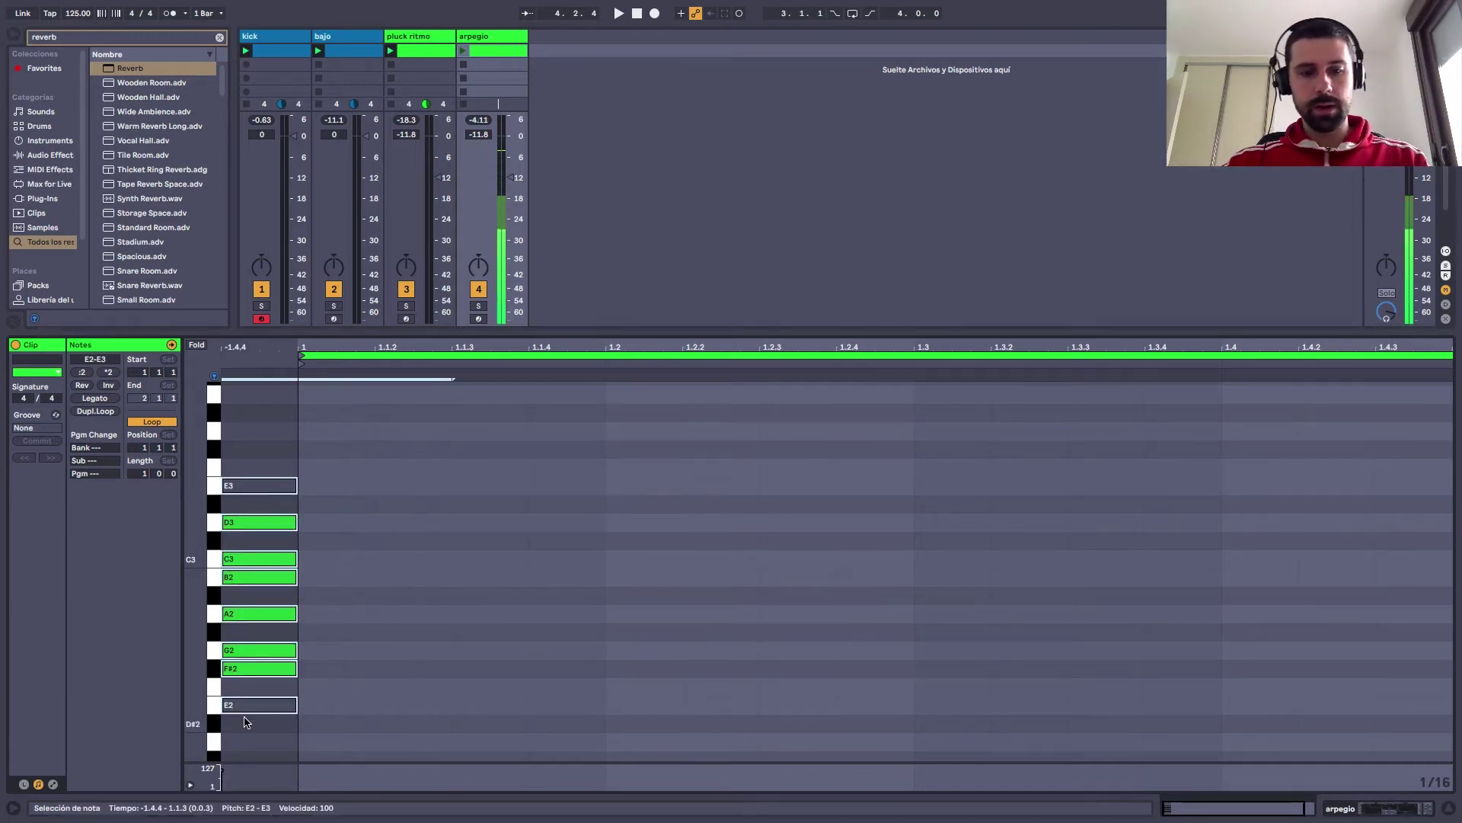
key("ctrl+d")
key("shift+Up")
key("Left")
key("Left")
key("Left")
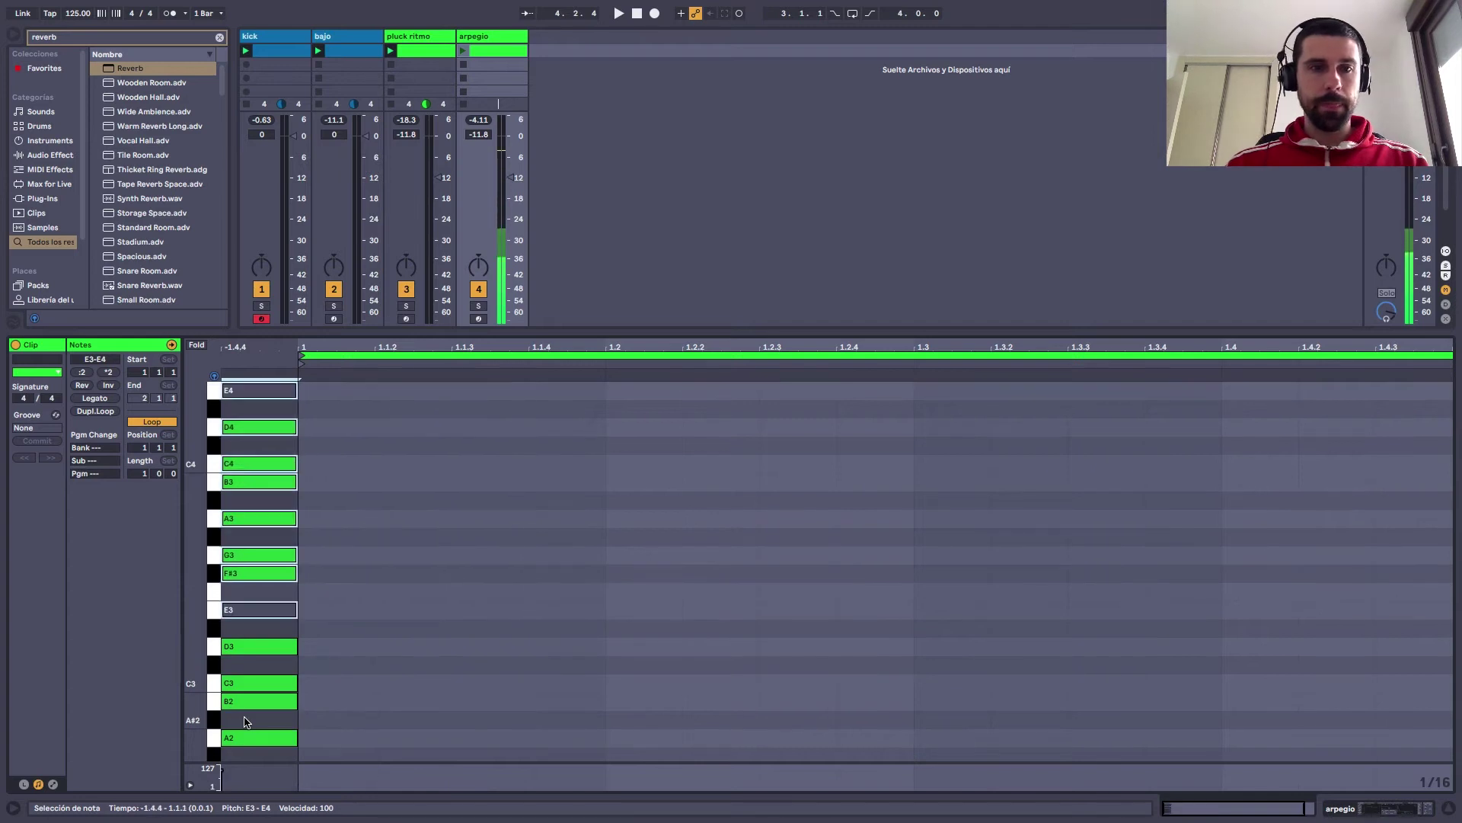
key("shift+Down")
key("shift+Down")
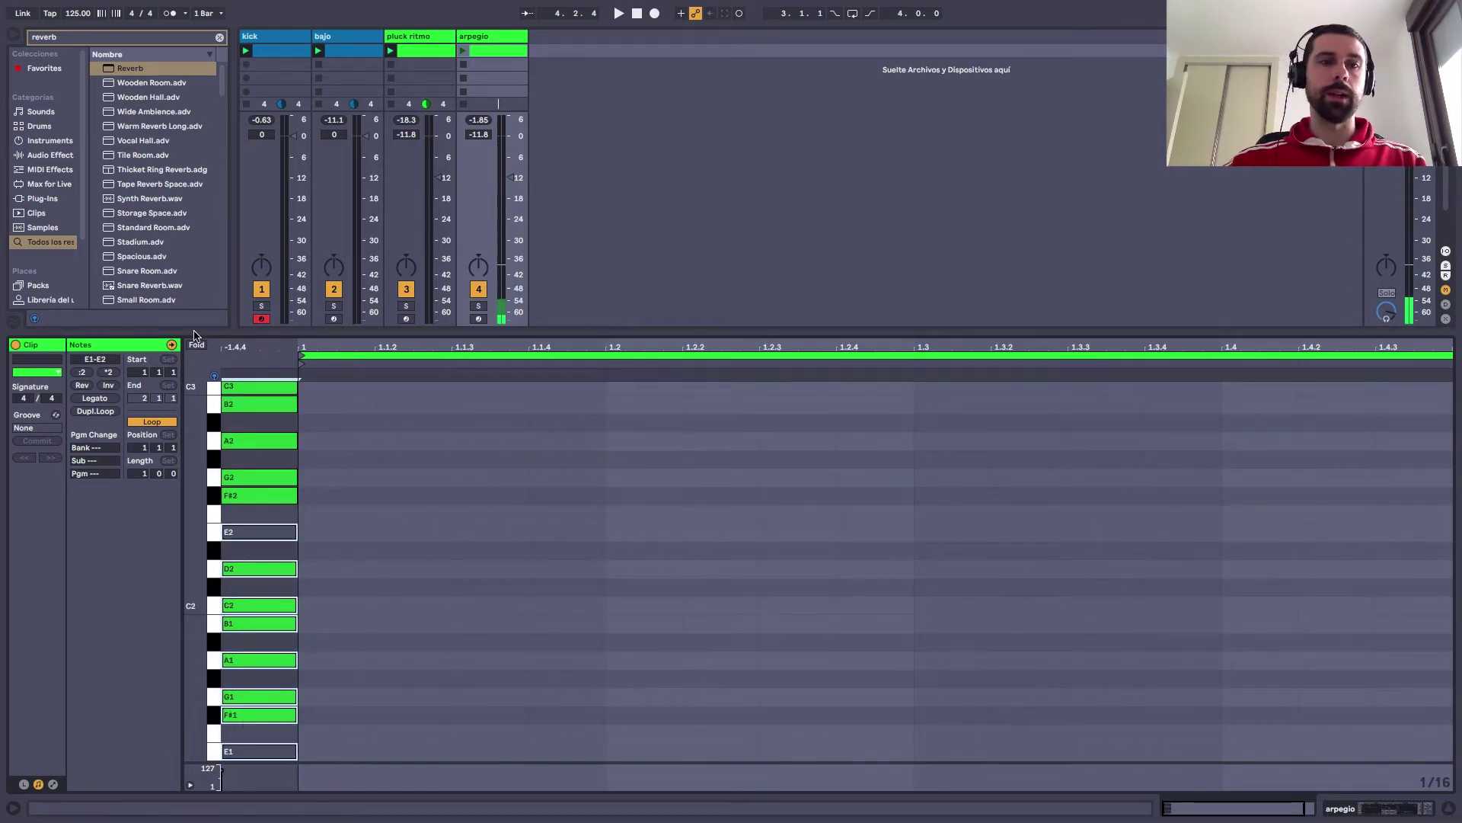
left_click_drag(190, 473, 148, 598)
left_click_drag(507, 331, 503, 257)
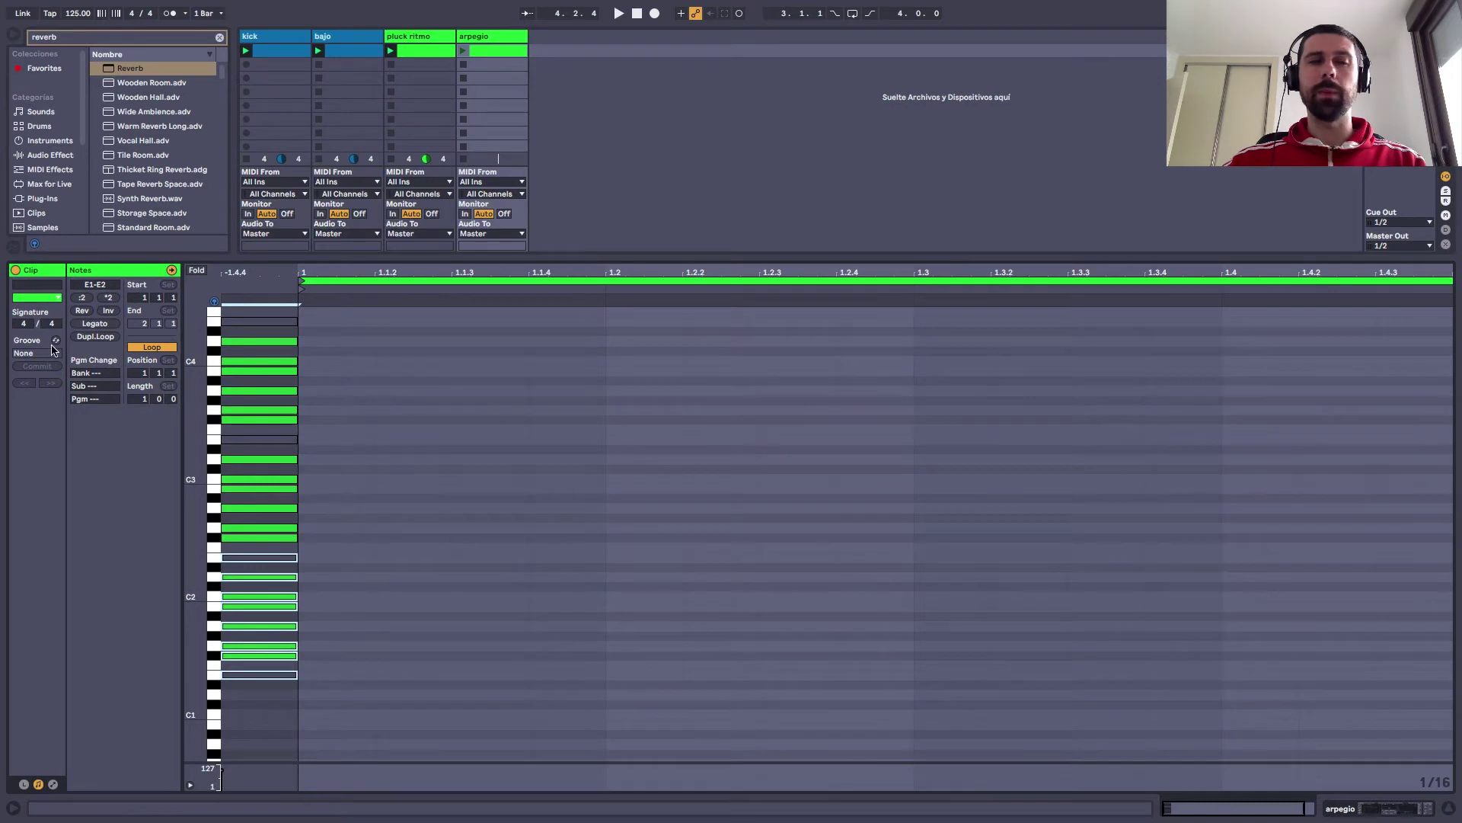
scroll(425, 483, "up", 2)
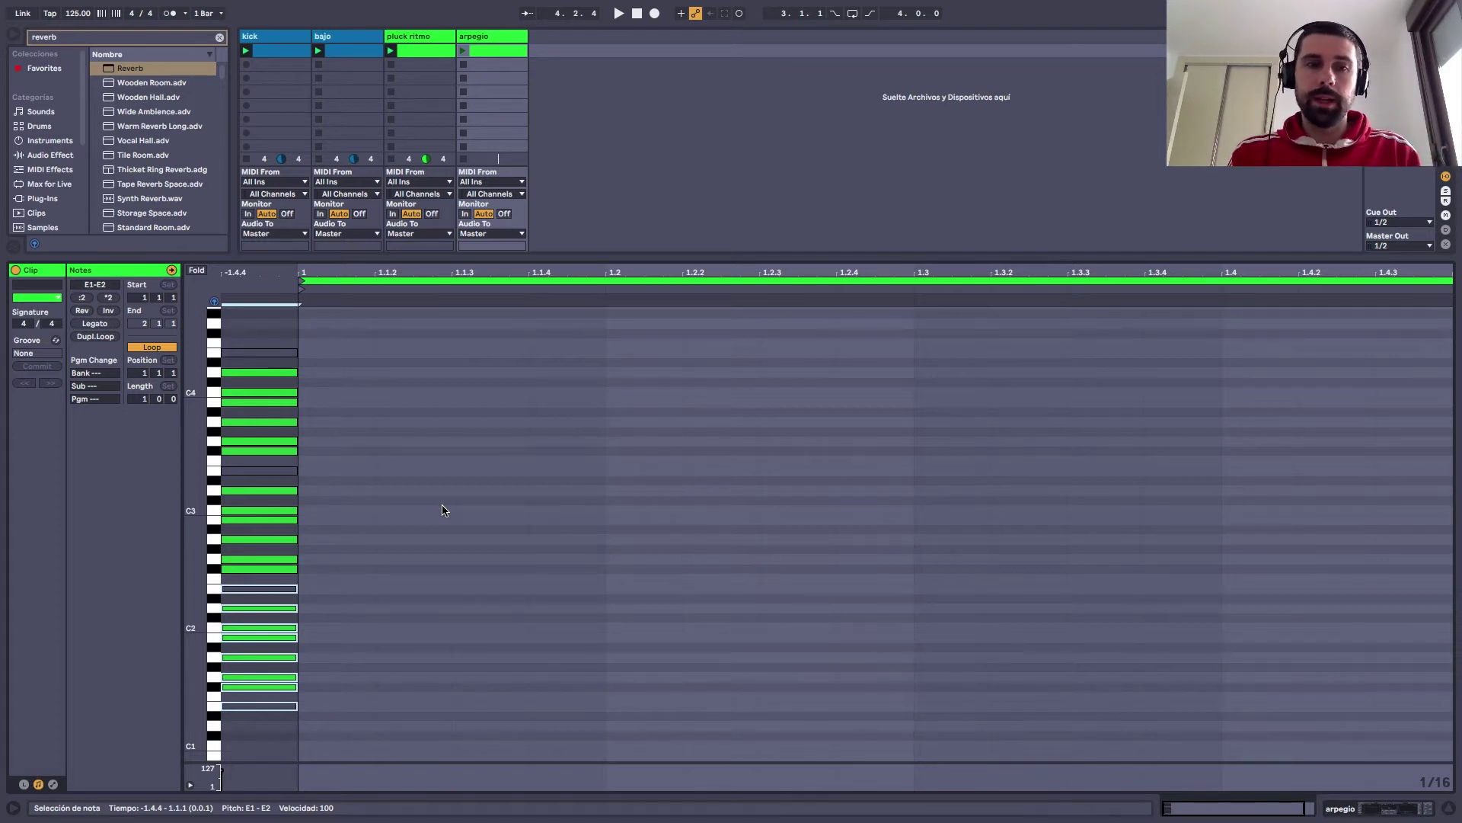
left_click(444, 510)
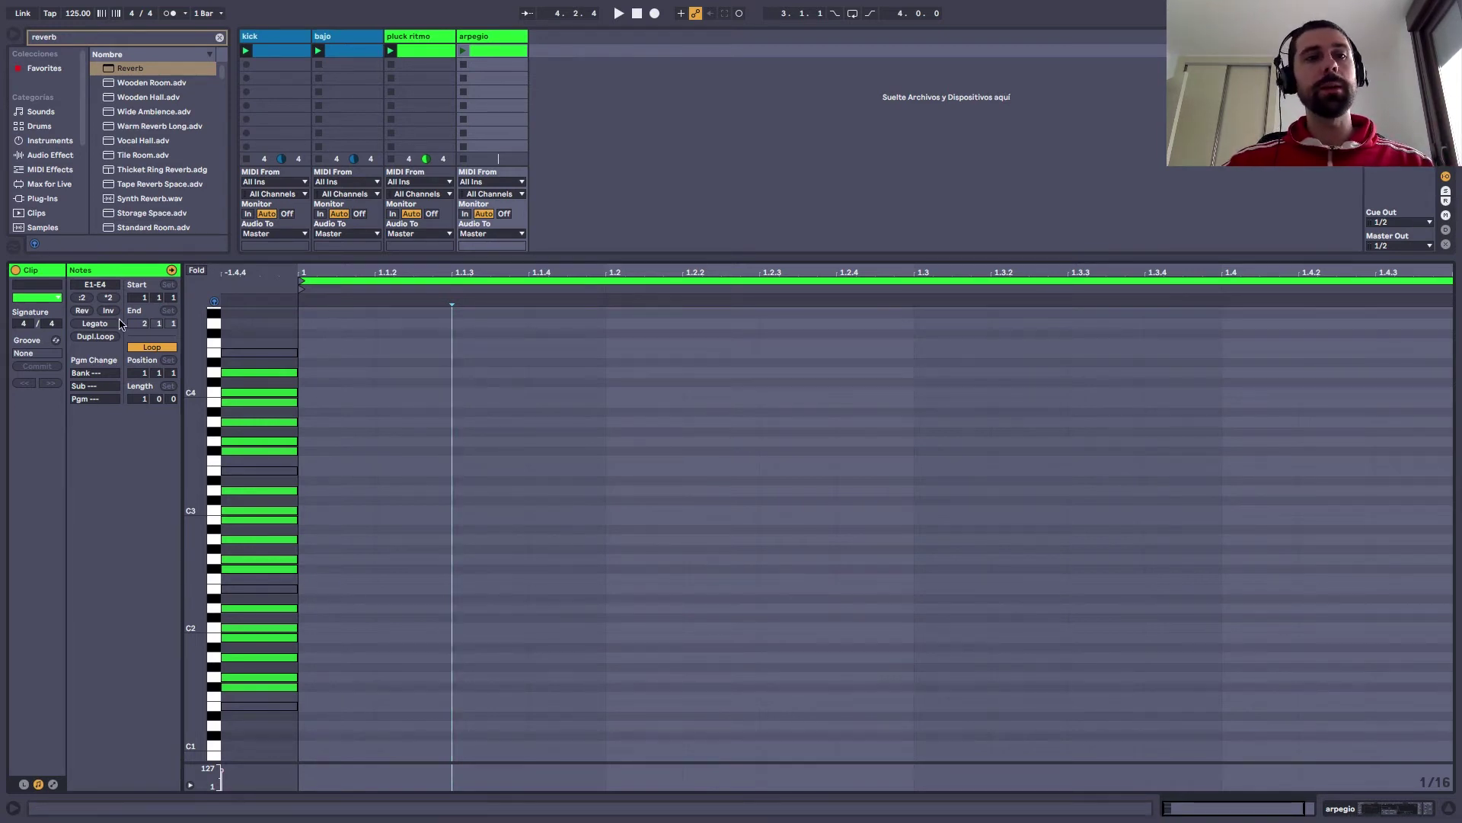
Draw E2, G2, C3 and B2 sixteenths at 1.1.1–1.1.4, launch the clip, and select them
double_click(316, 587)
left_click_drag(194, 495, 215, 463)
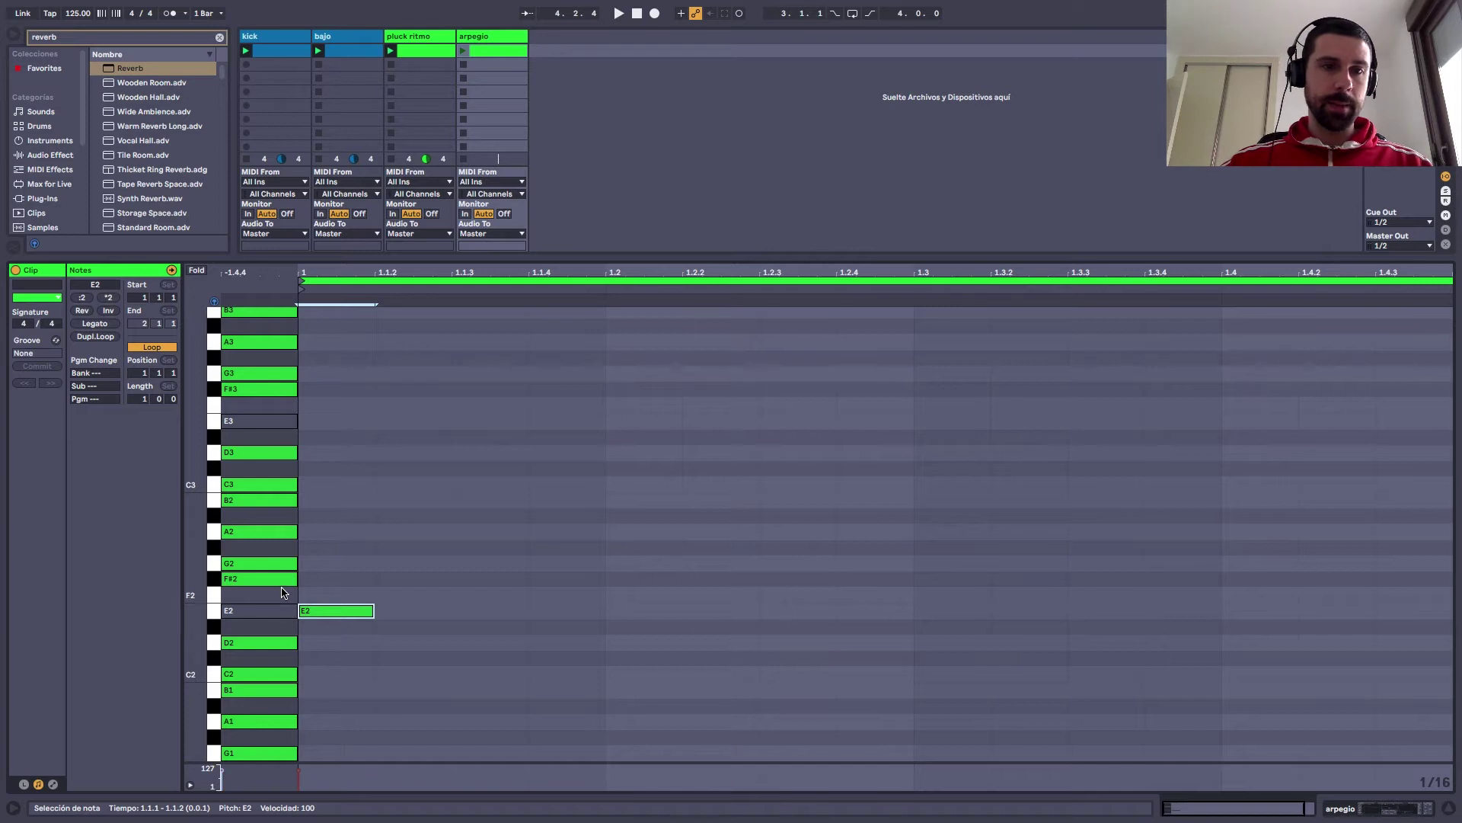
double_click(380, 568)
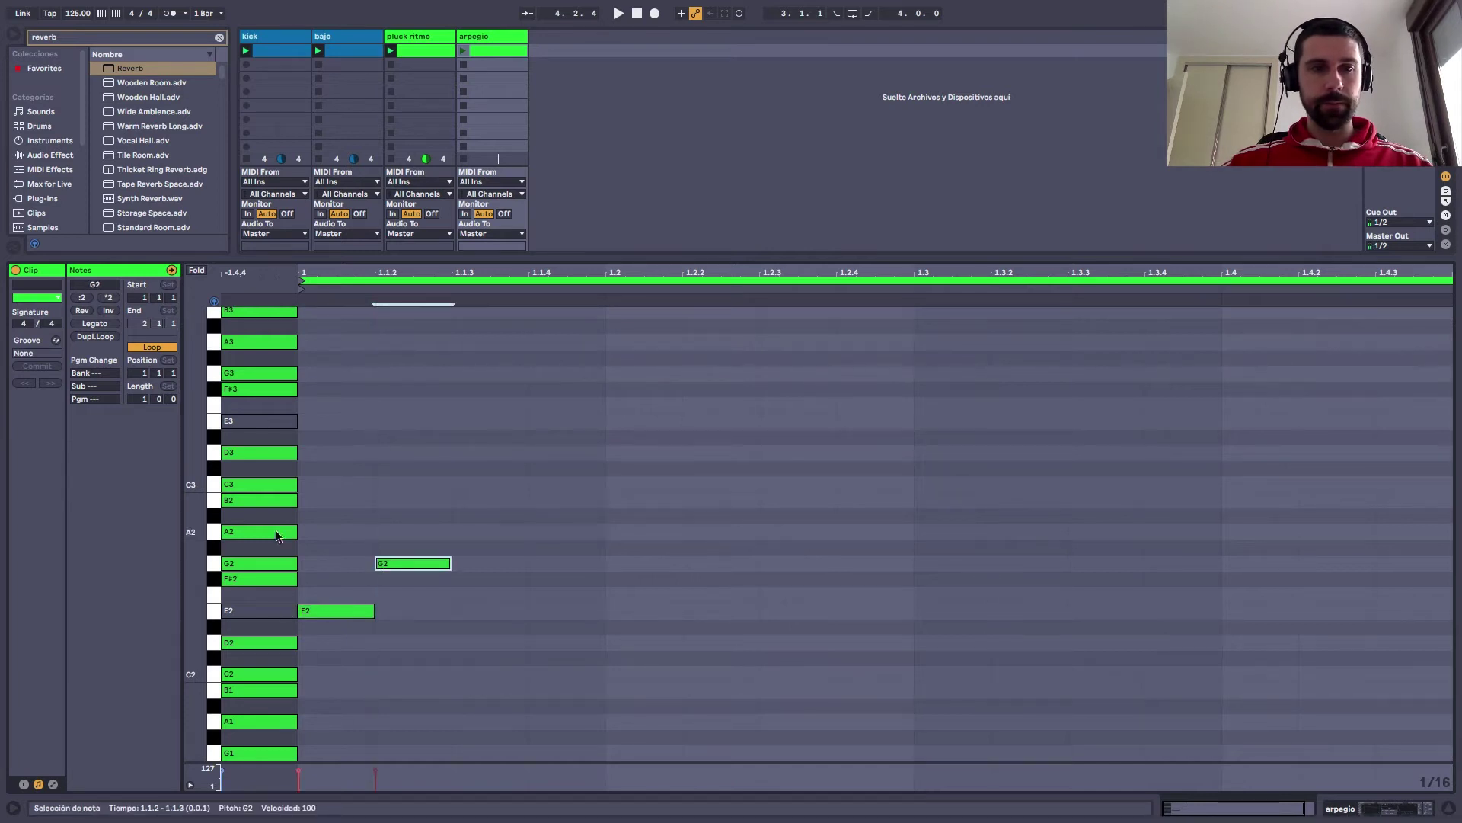
double_click(479, 487)
double_click(579, 503)
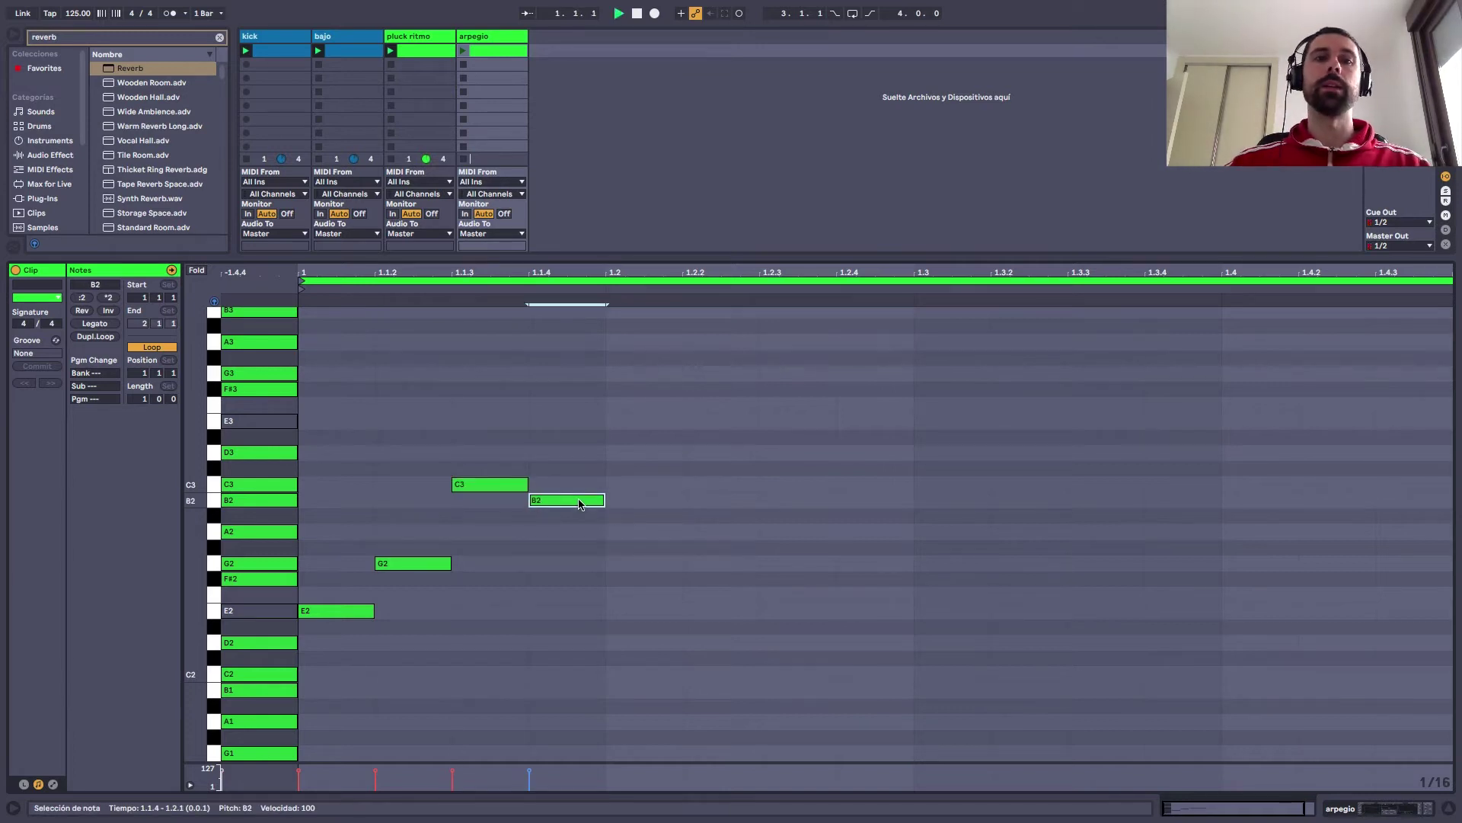
left_click(462, 51)
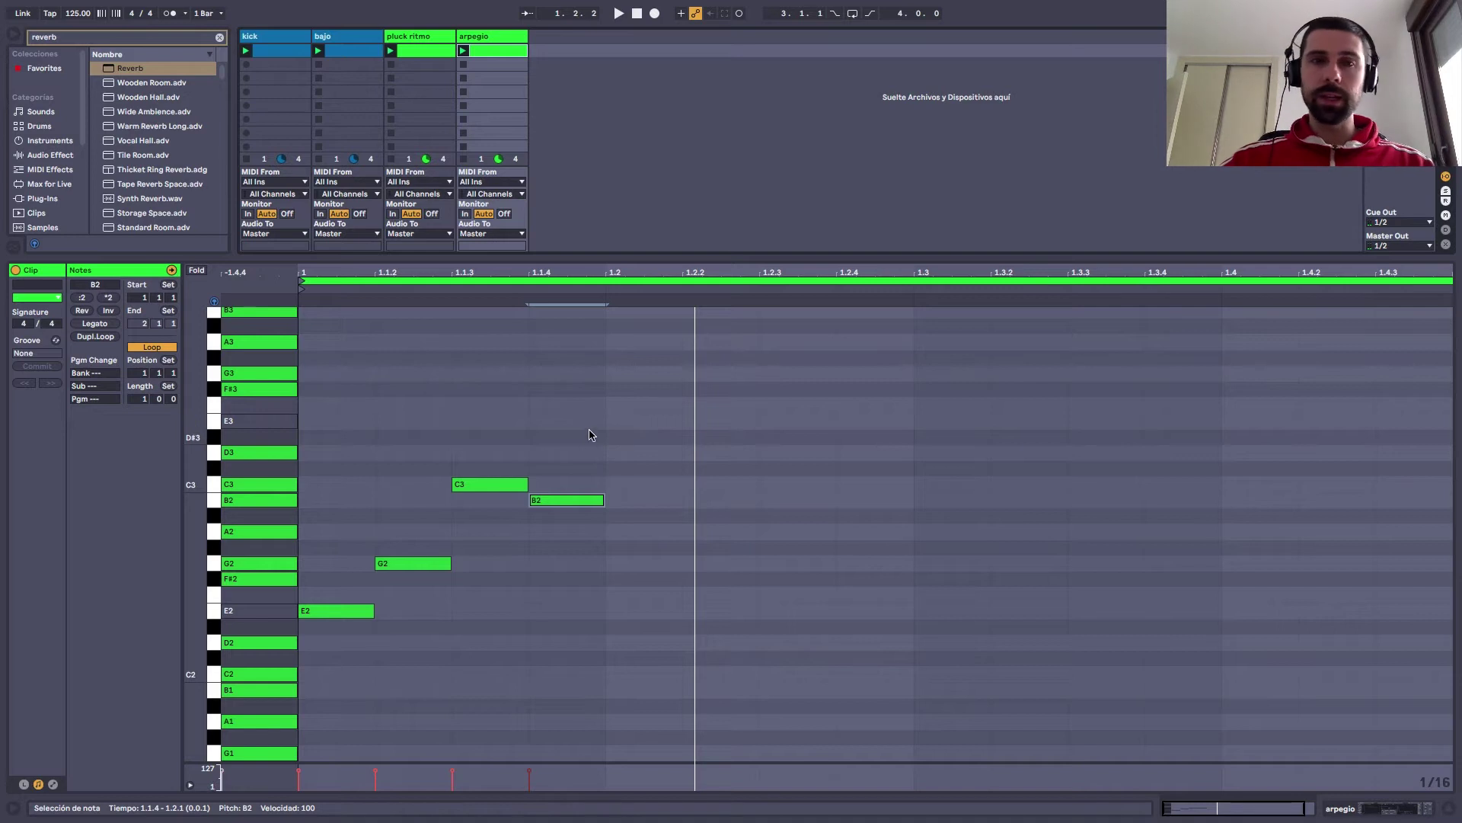
left_click_drag(585, 428, 339, 689)
left_click(301, 307)
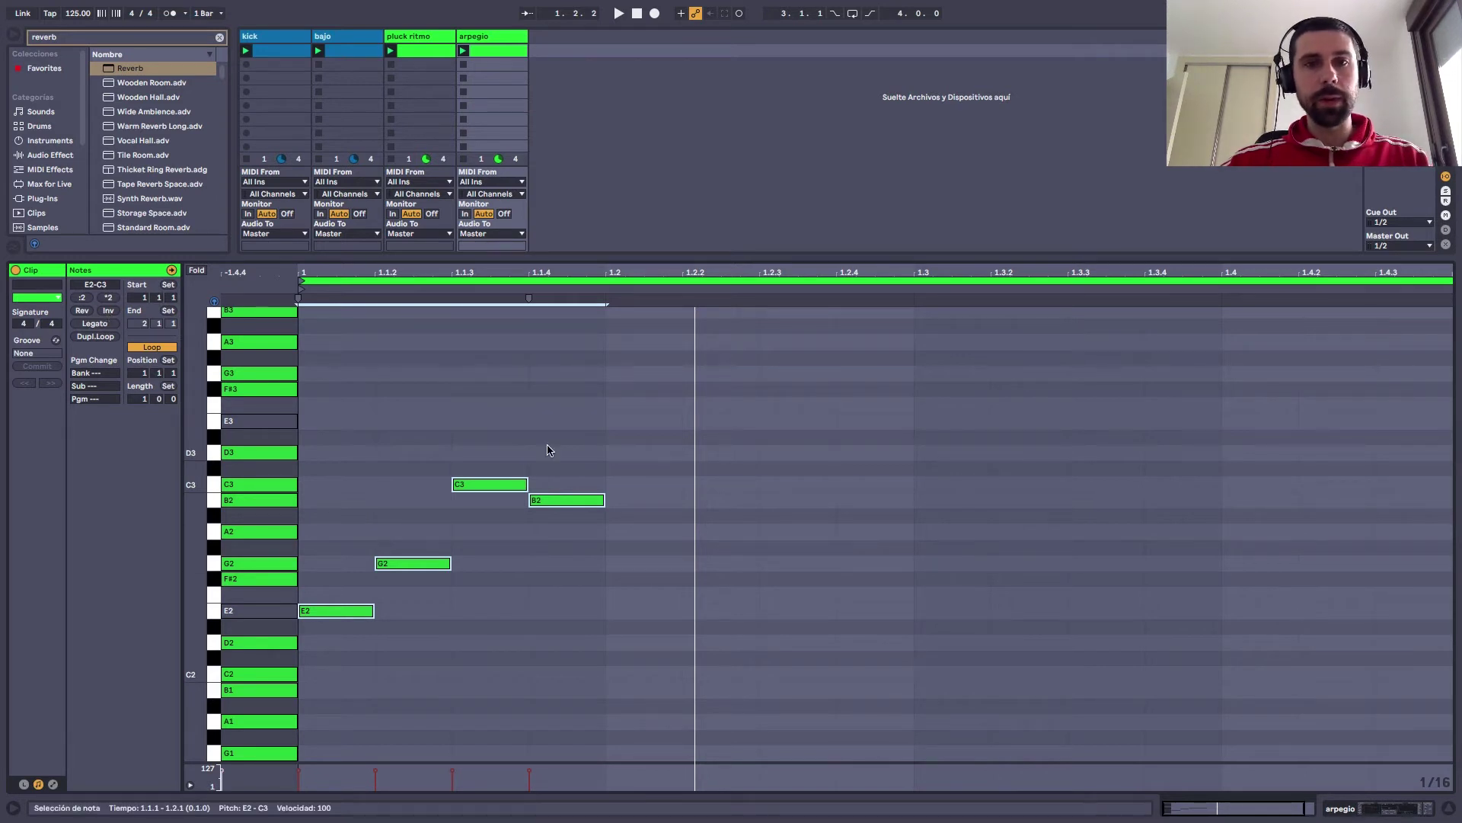
Copy the figure to beat two as B2, C3, G2, E2 with Rev/Inv, then duplicate all eight notes
key("ctrl+d")
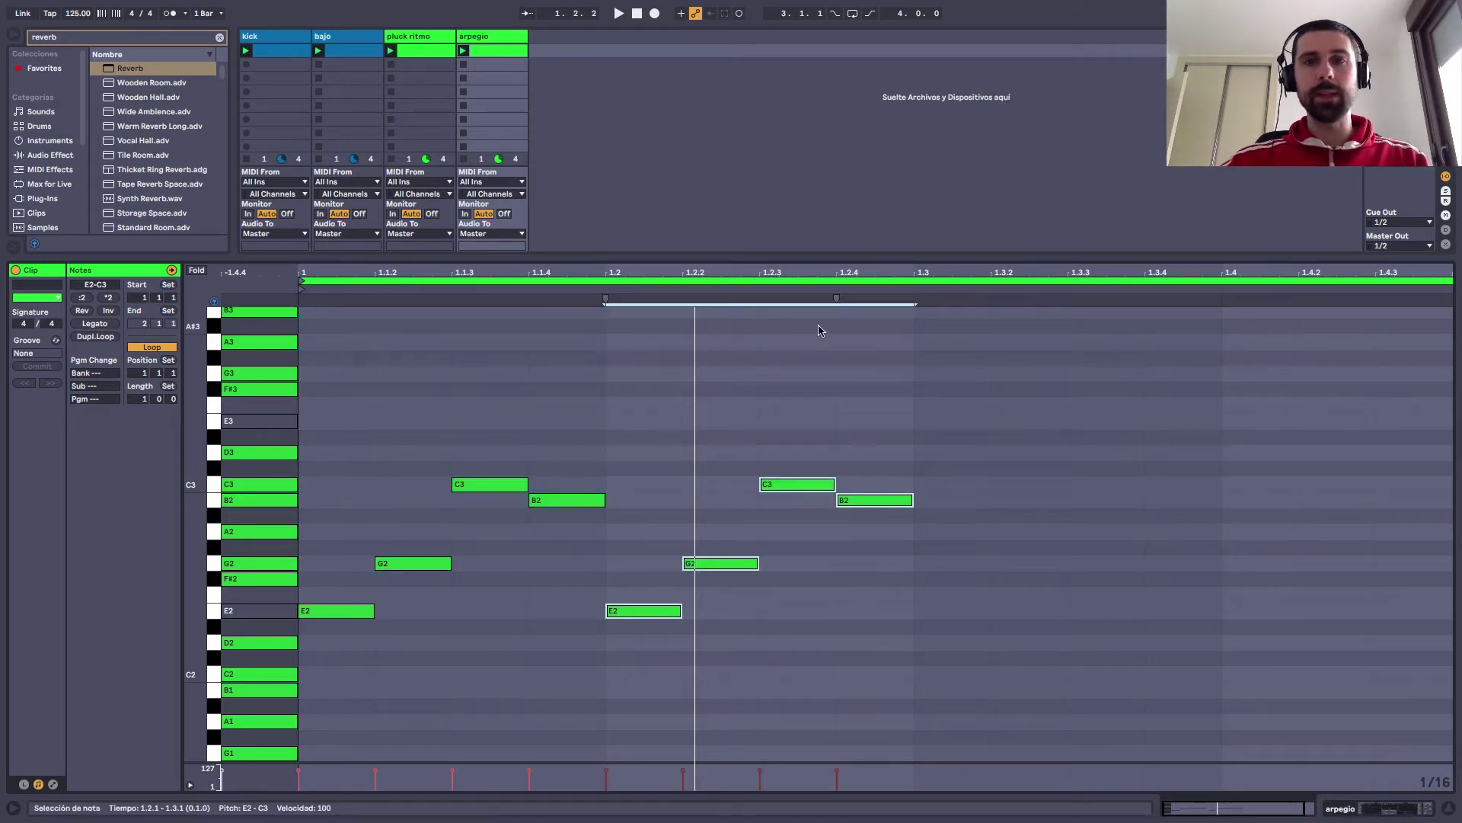
left_click_drag(882, 373, 640, 669)
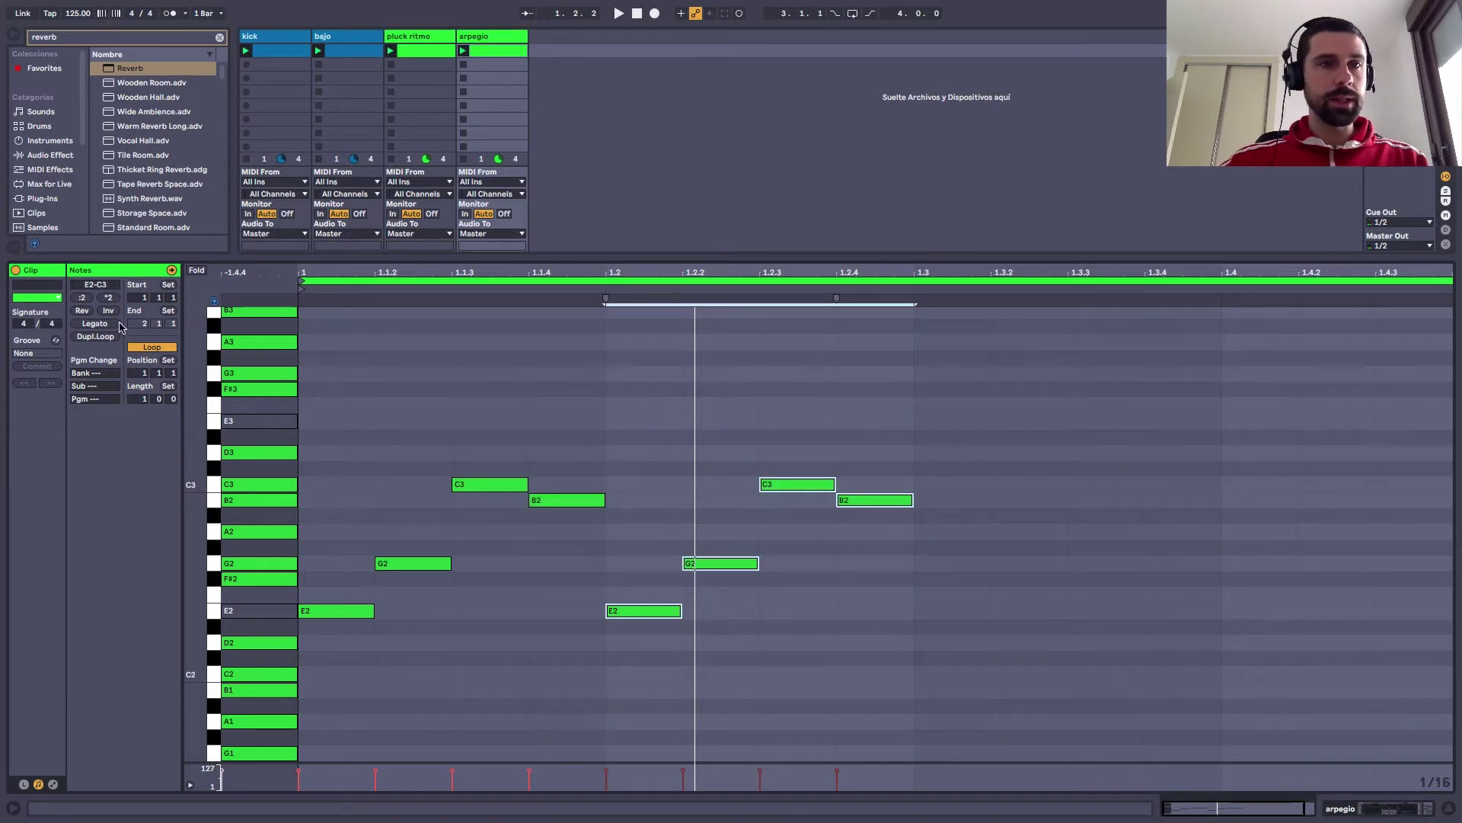
left_click(83, 311)
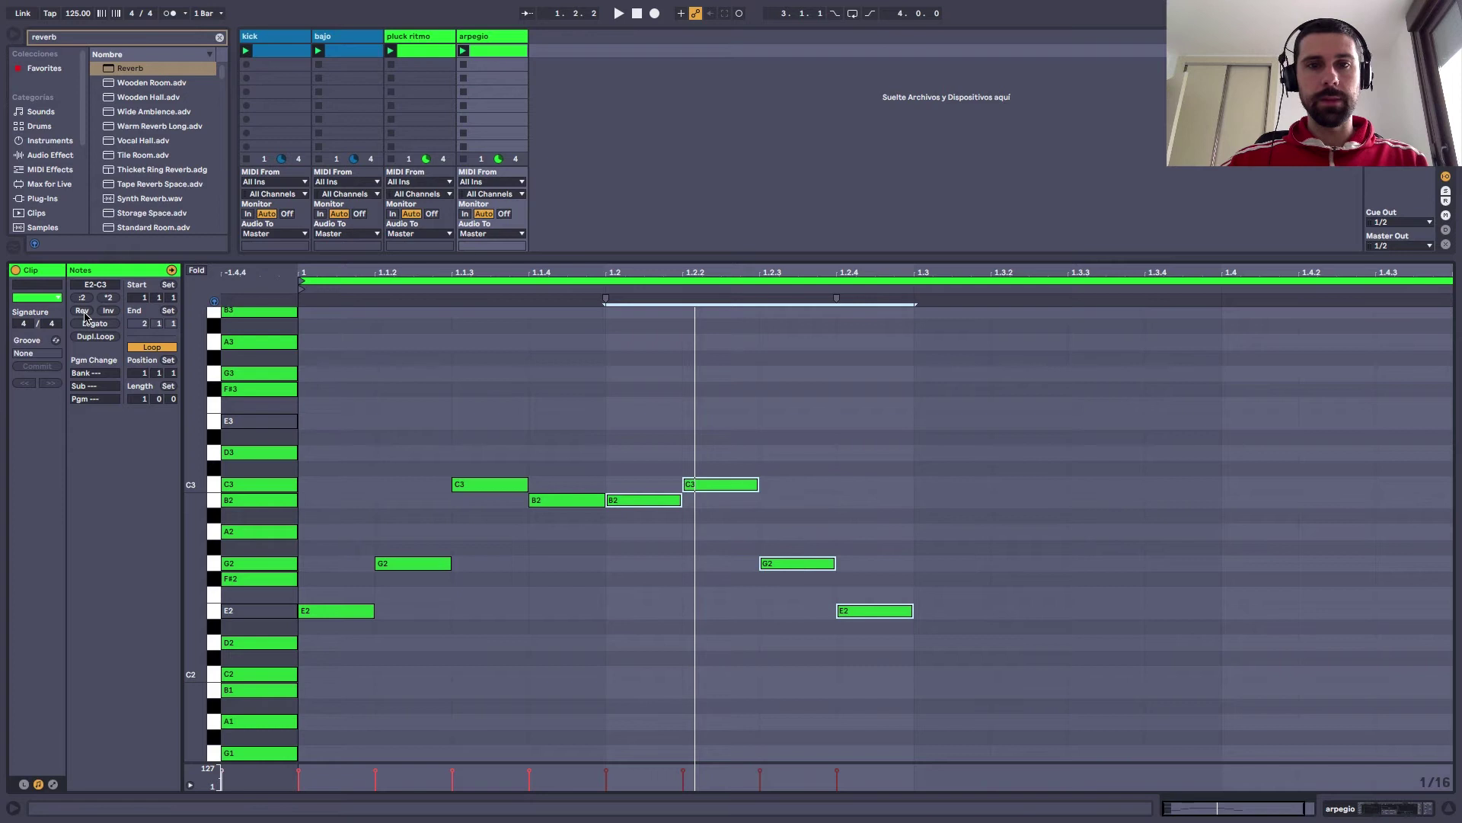
left_click(83, 312)
left_click(108, 312)
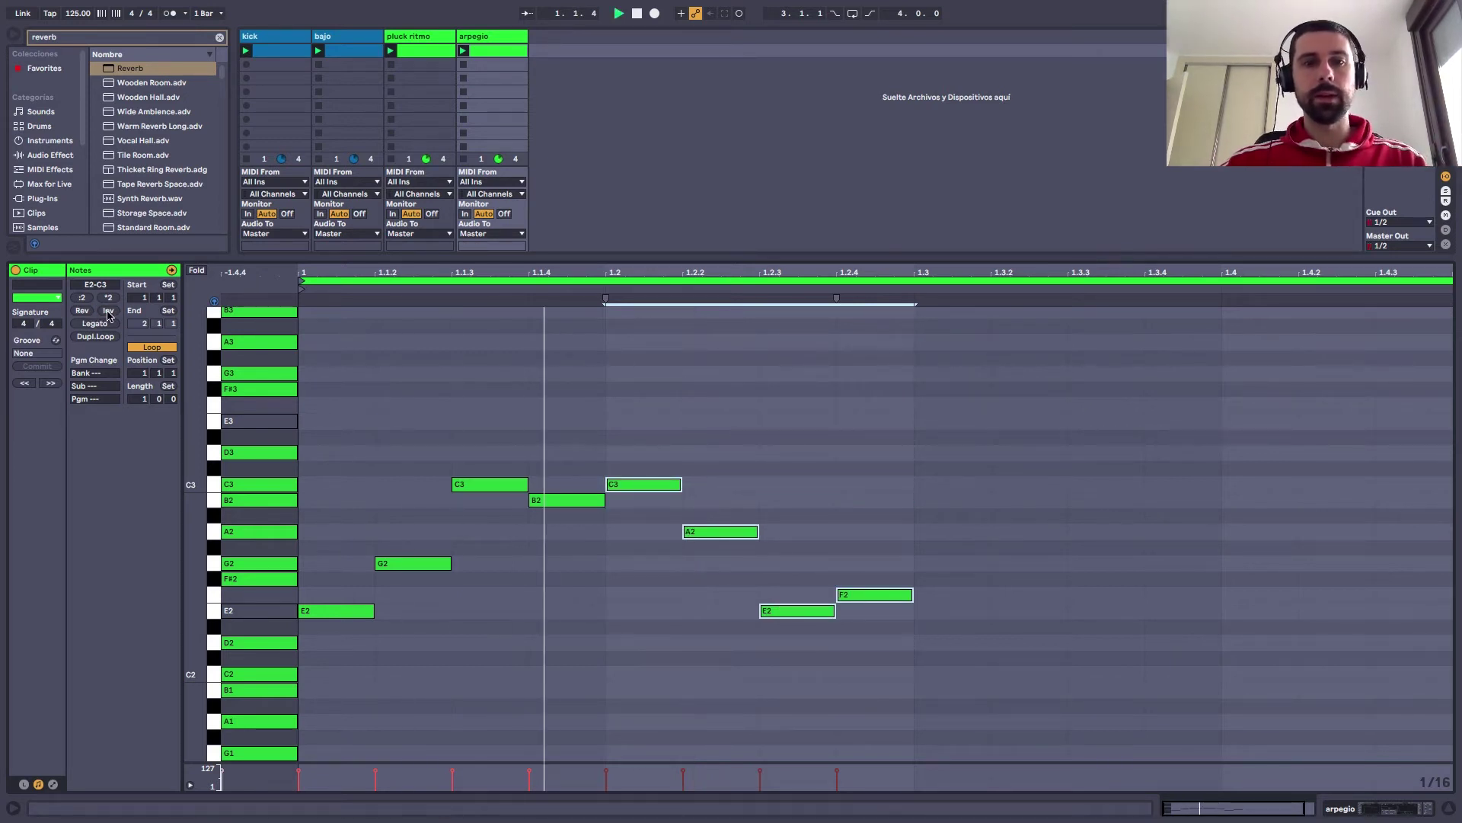
left_click(80, 313)
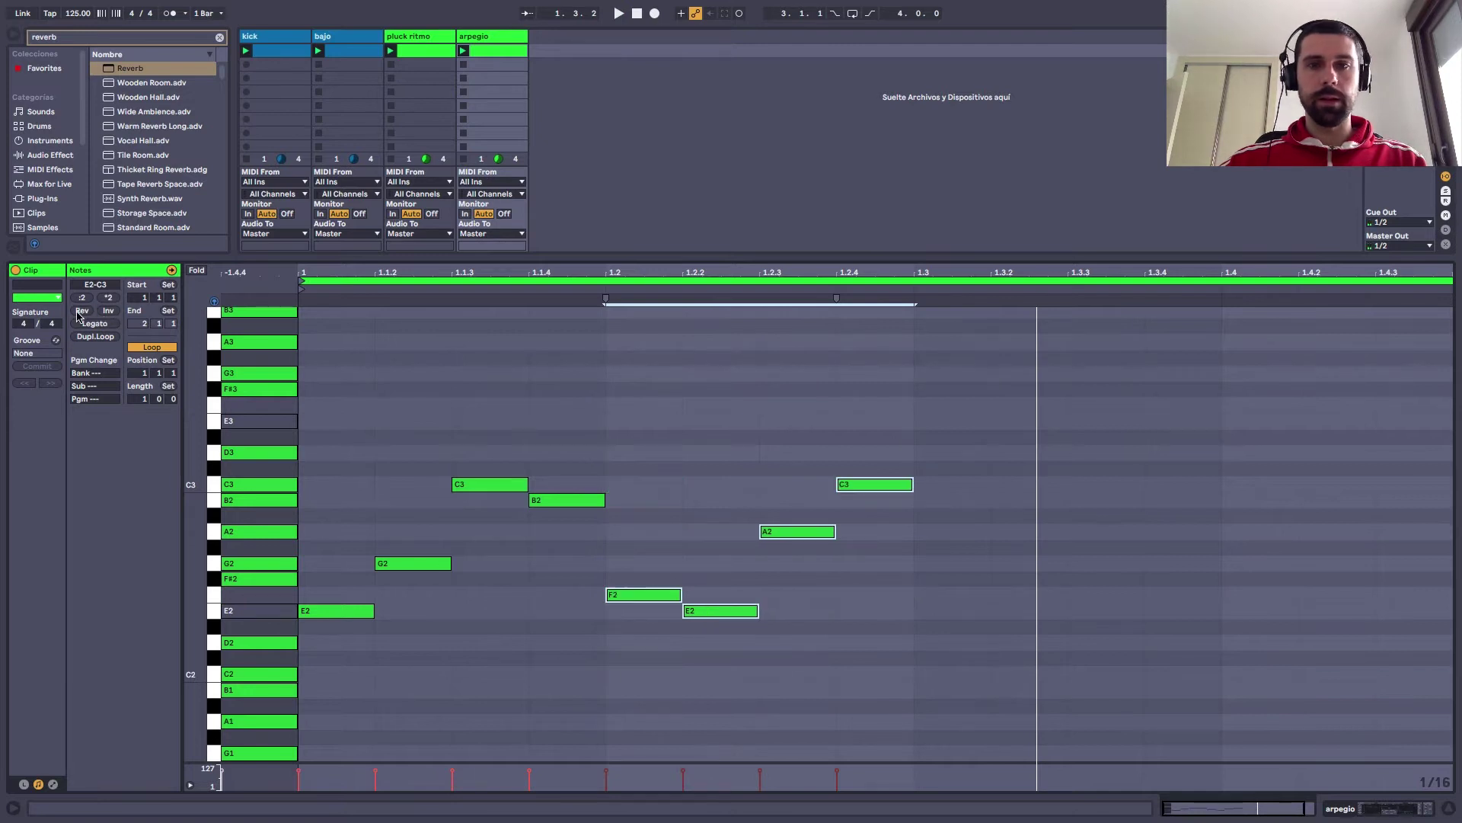
key("space")
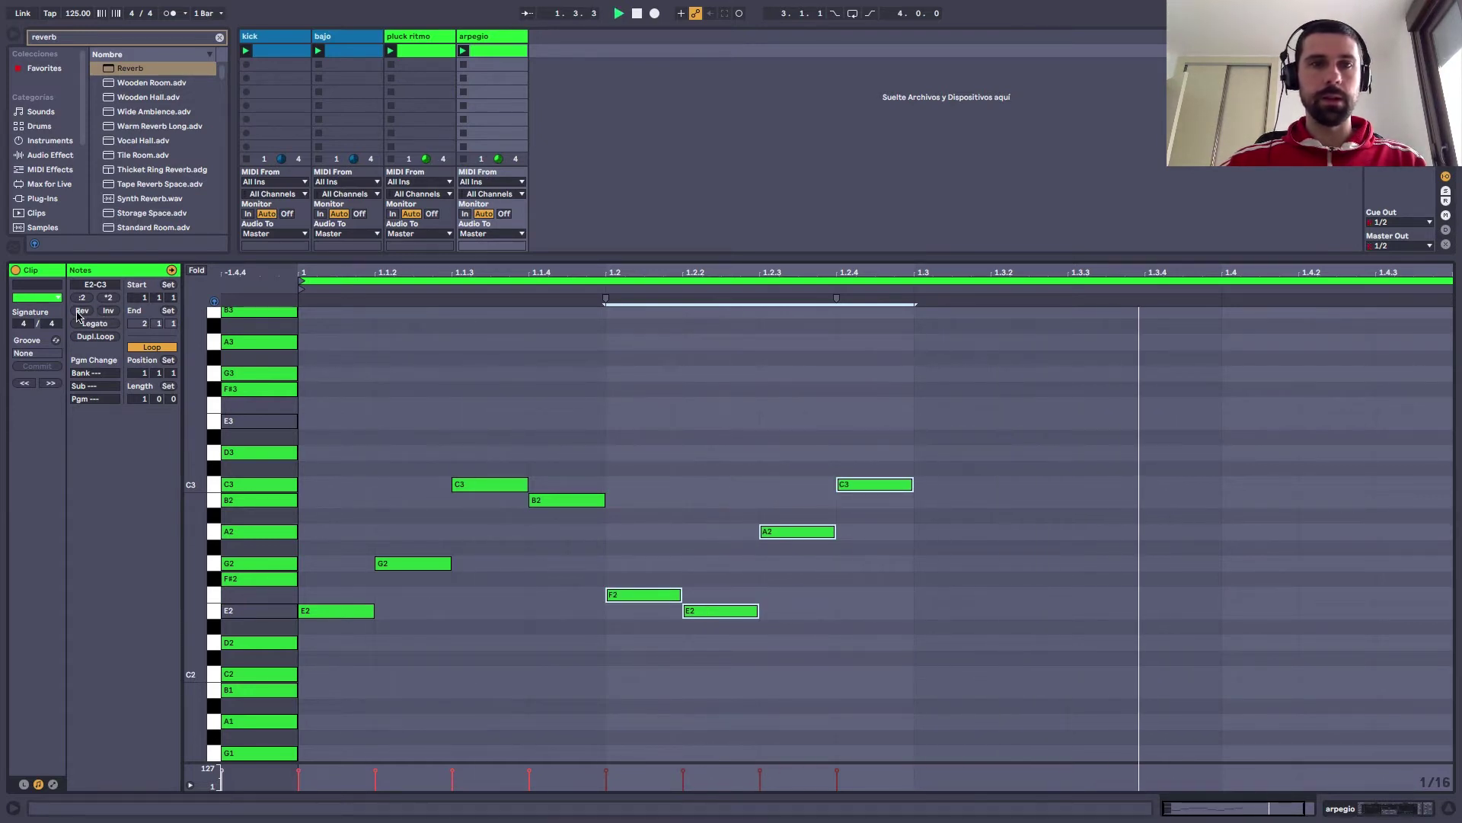
left_click(112, 312)
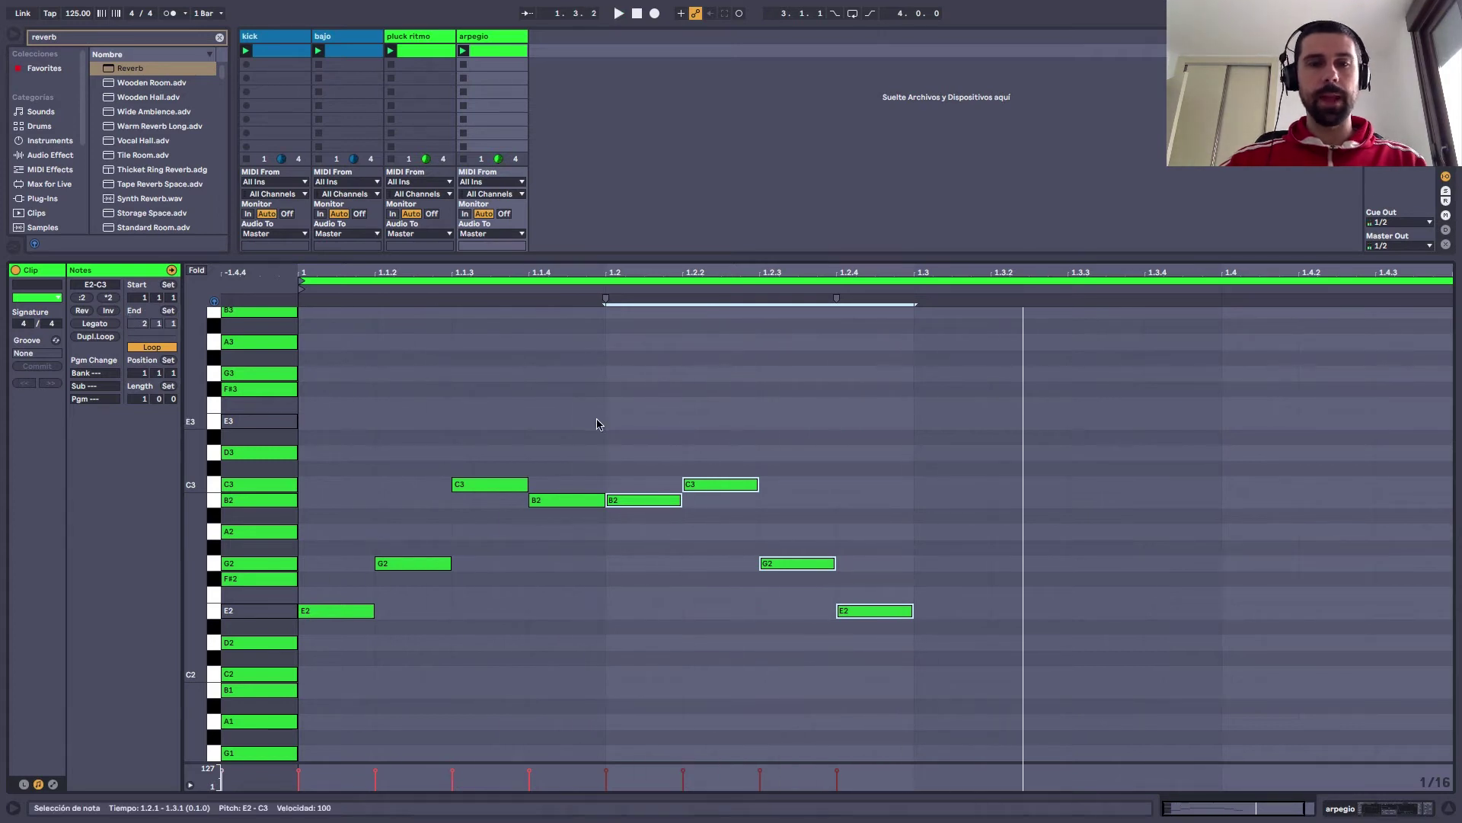
left_click_drag(885, 434, 329, 714)
key("ctrl+d")
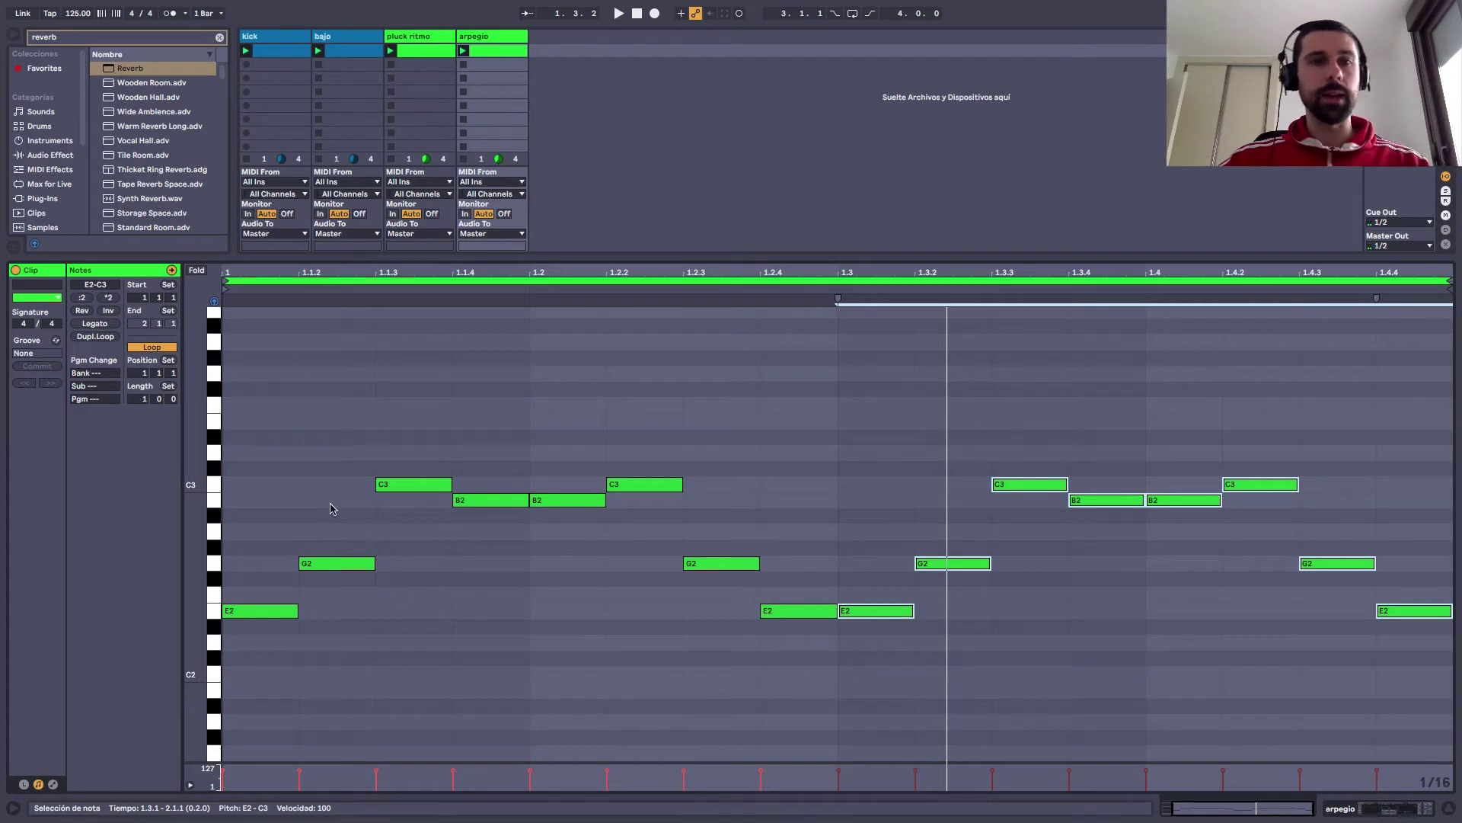
Invert the pitches of the second-half notes with Inv
left_click(109, 311)
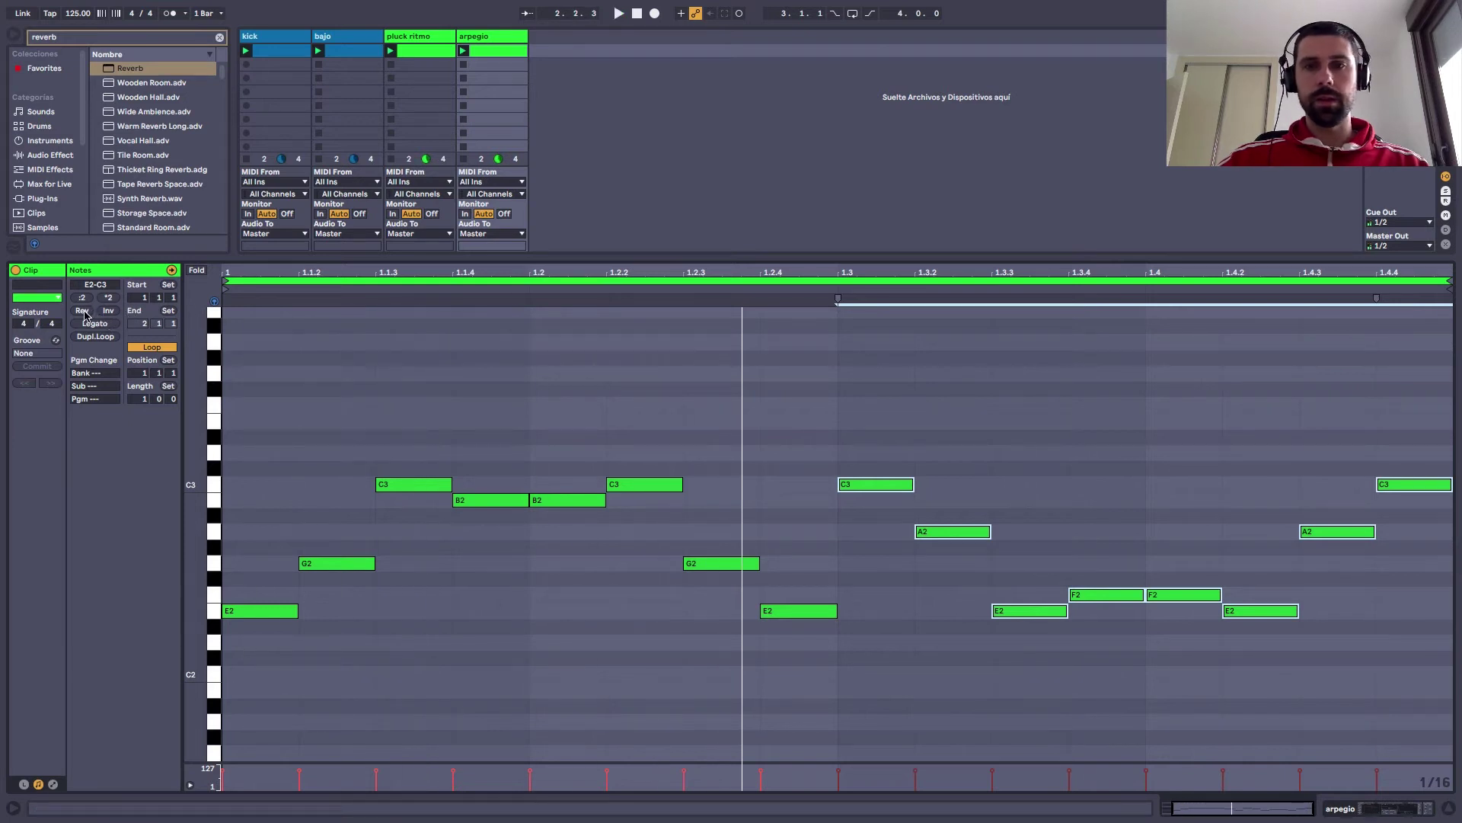
left_click(108, 312)
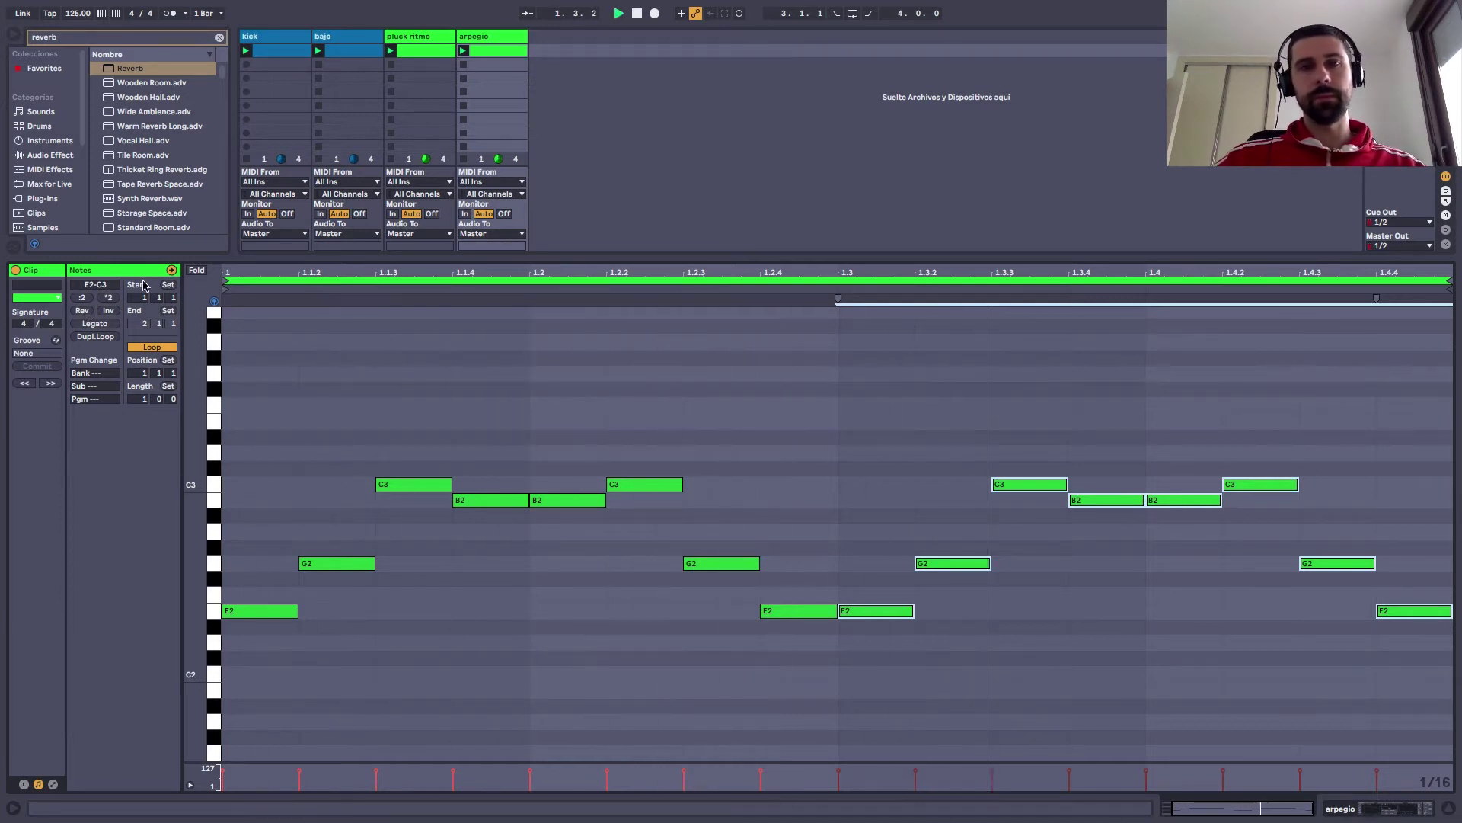
left_click(111, 312)
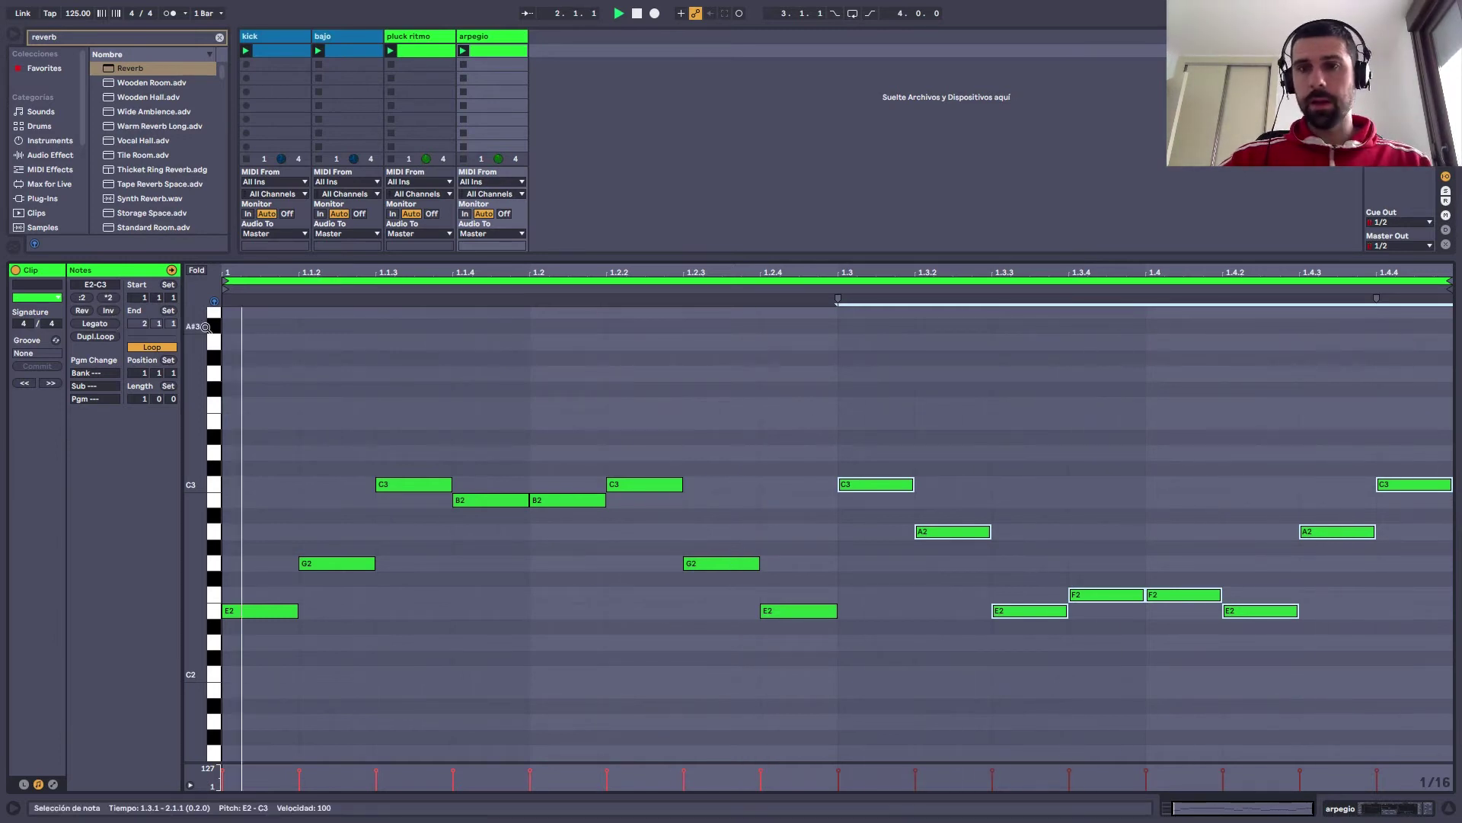
Raise the 1.2.4 E2 to E3 and drop the final C3 to C2, then show the devices
left_click(792, 612)
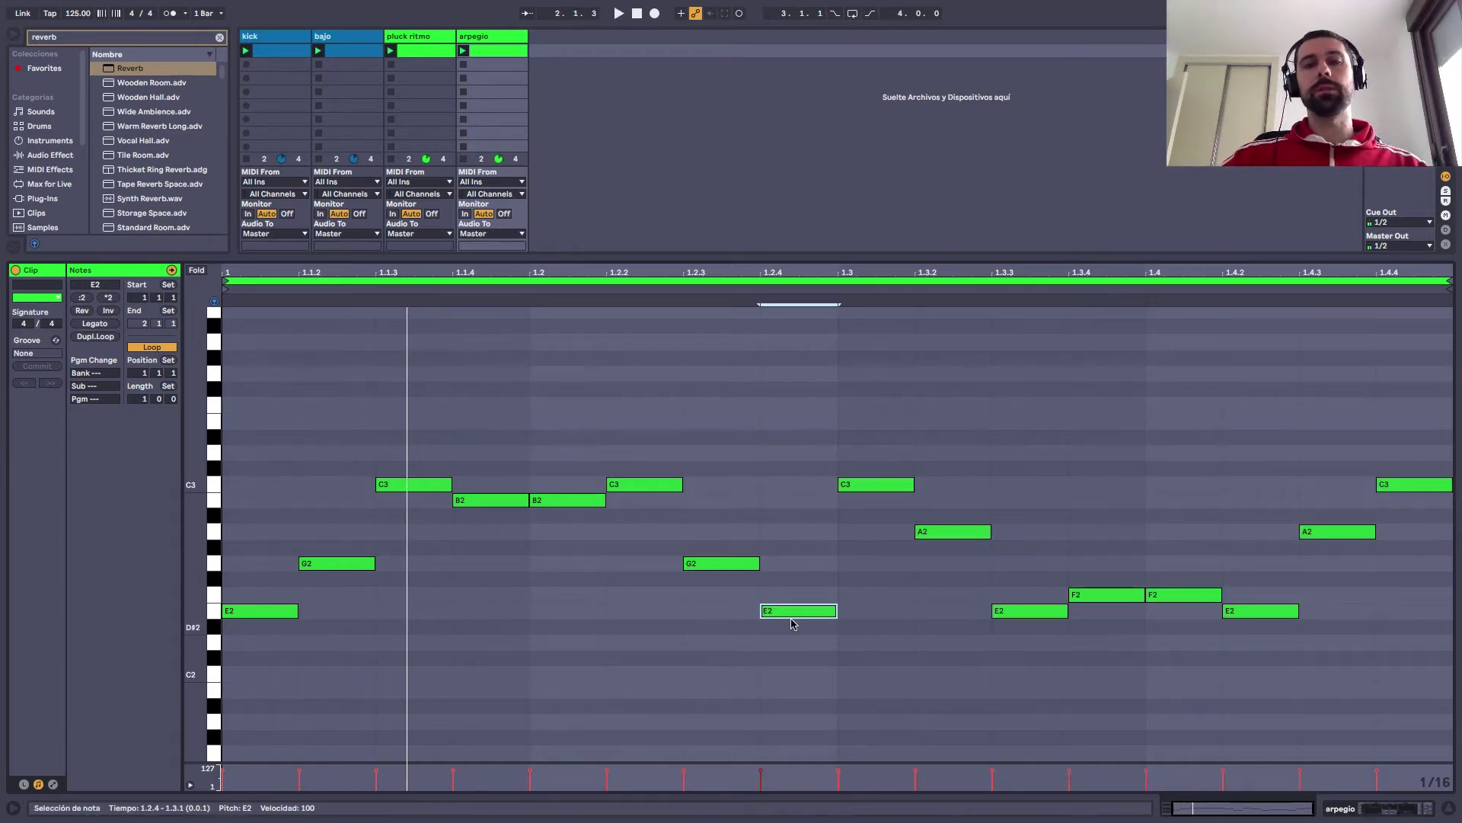
key("shift+Up")
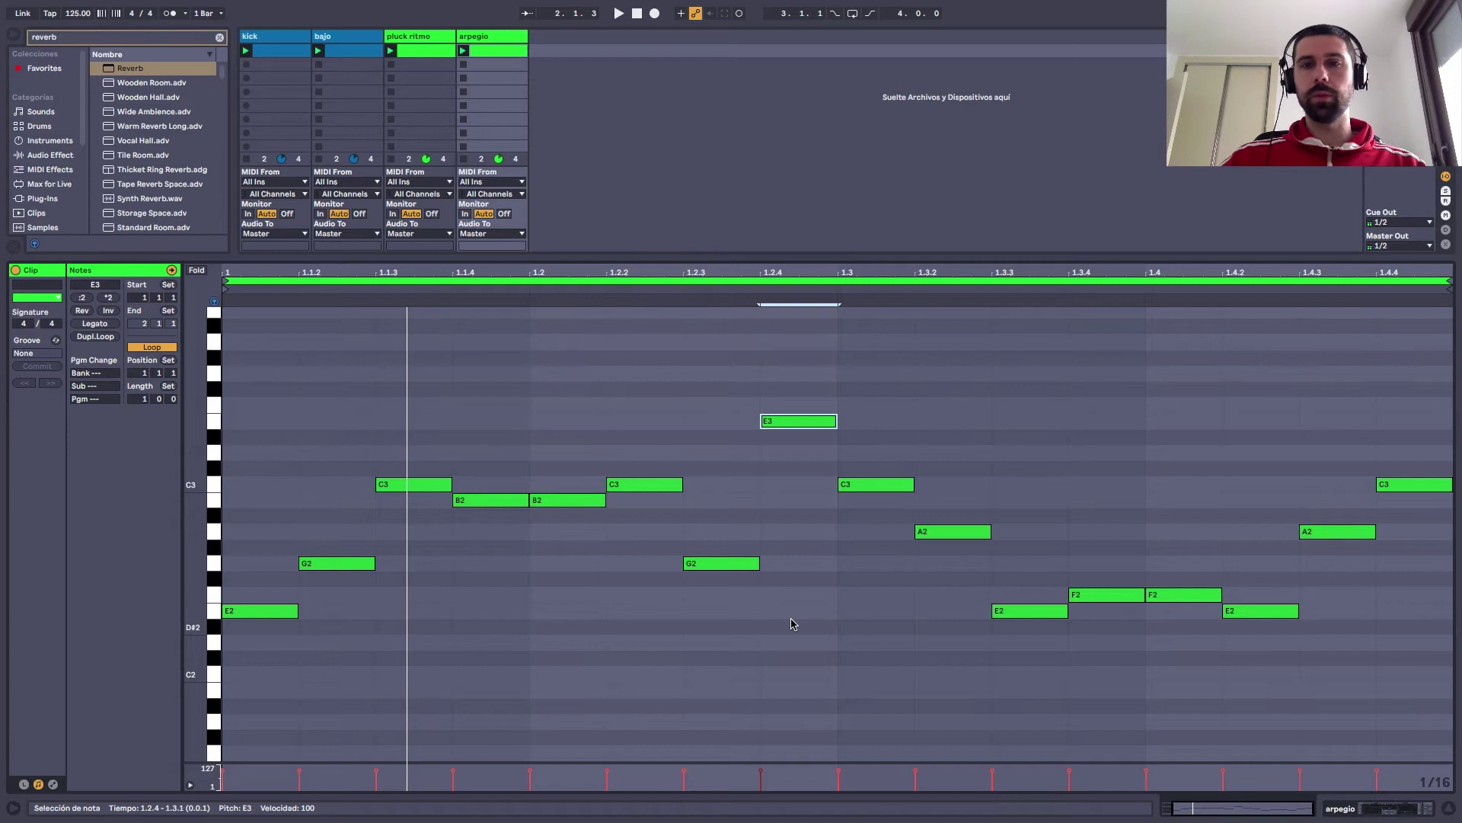
left_click(1363, 451)
left_click(1406, 484)
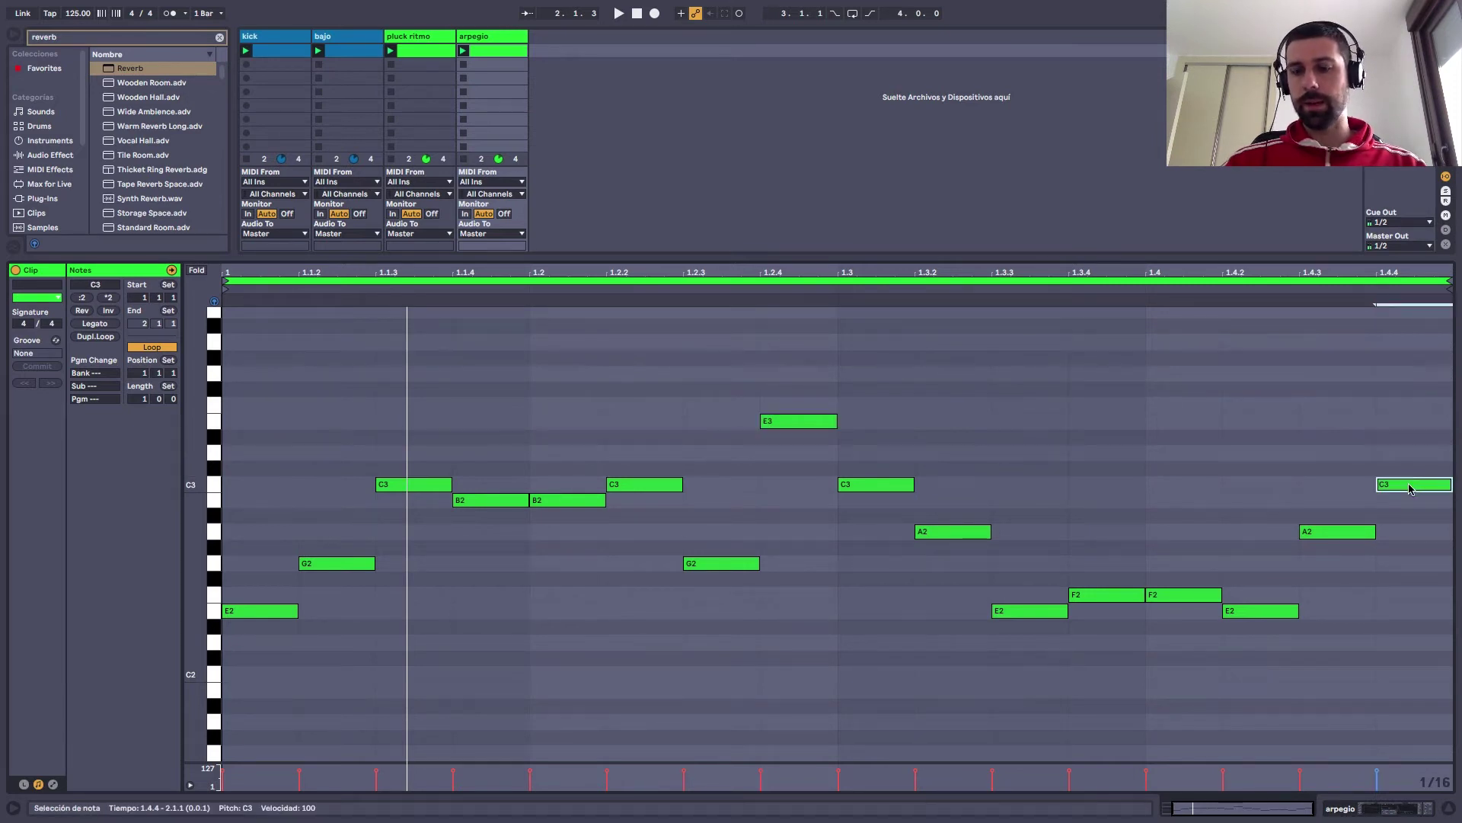
key("shift+Down")
key("space")
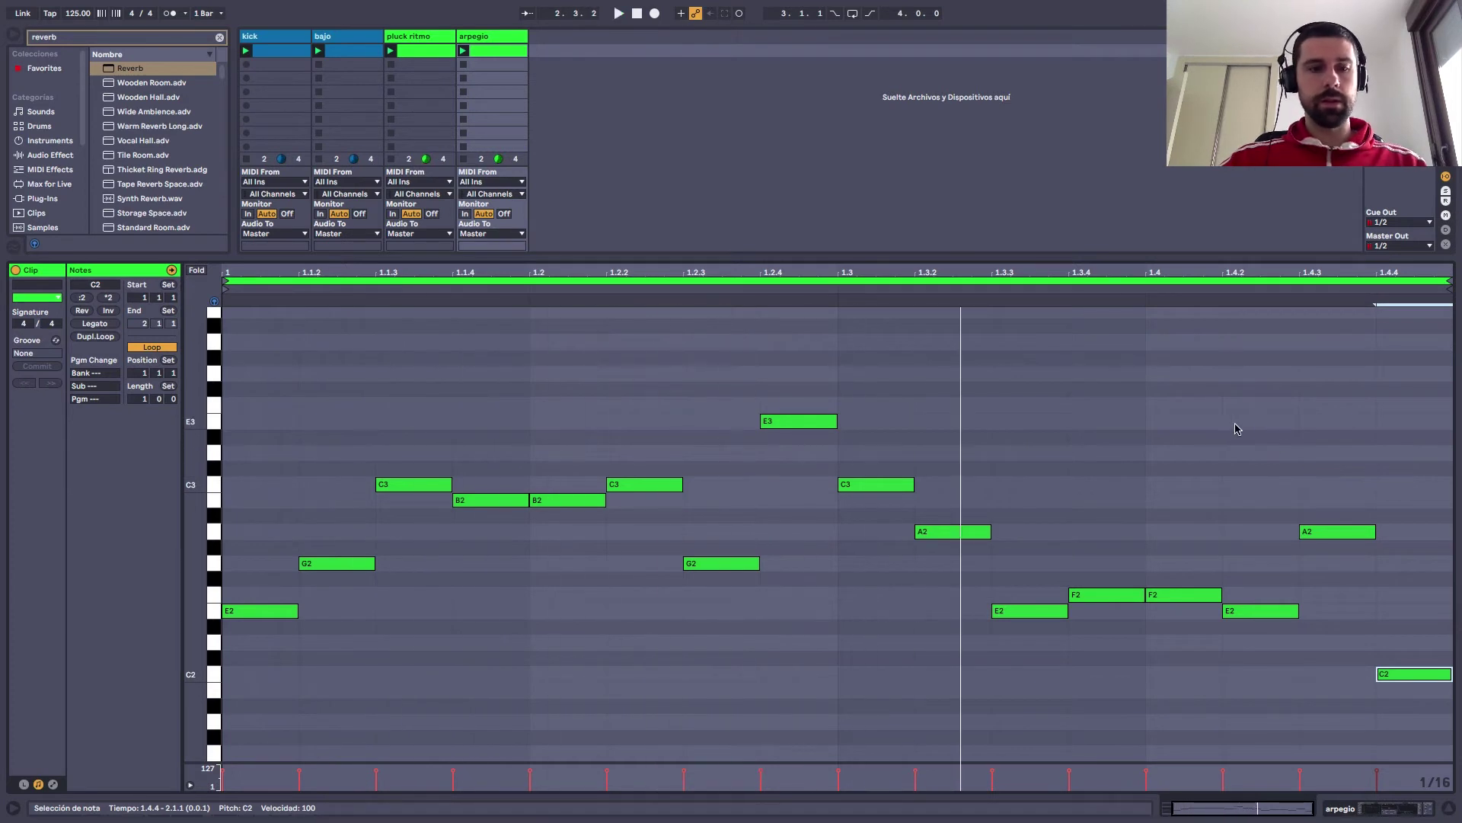
key("shift+Tab")
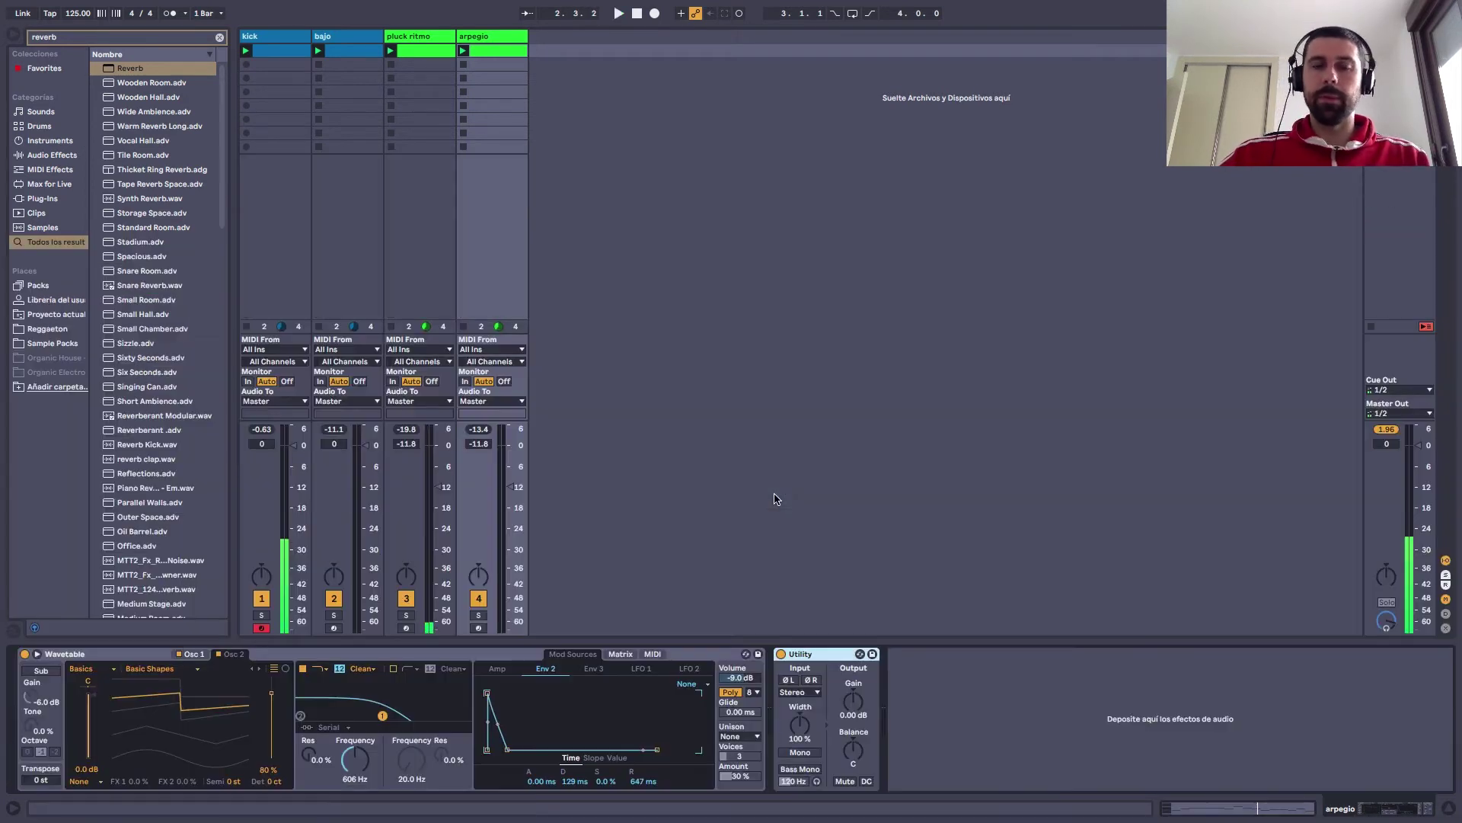
Solo arpegio and tweak Wavetable: cutoff down to 104 Hz, Osc 1 position, envelope decay, amp envelope
left_click(478, 615)
key("space")
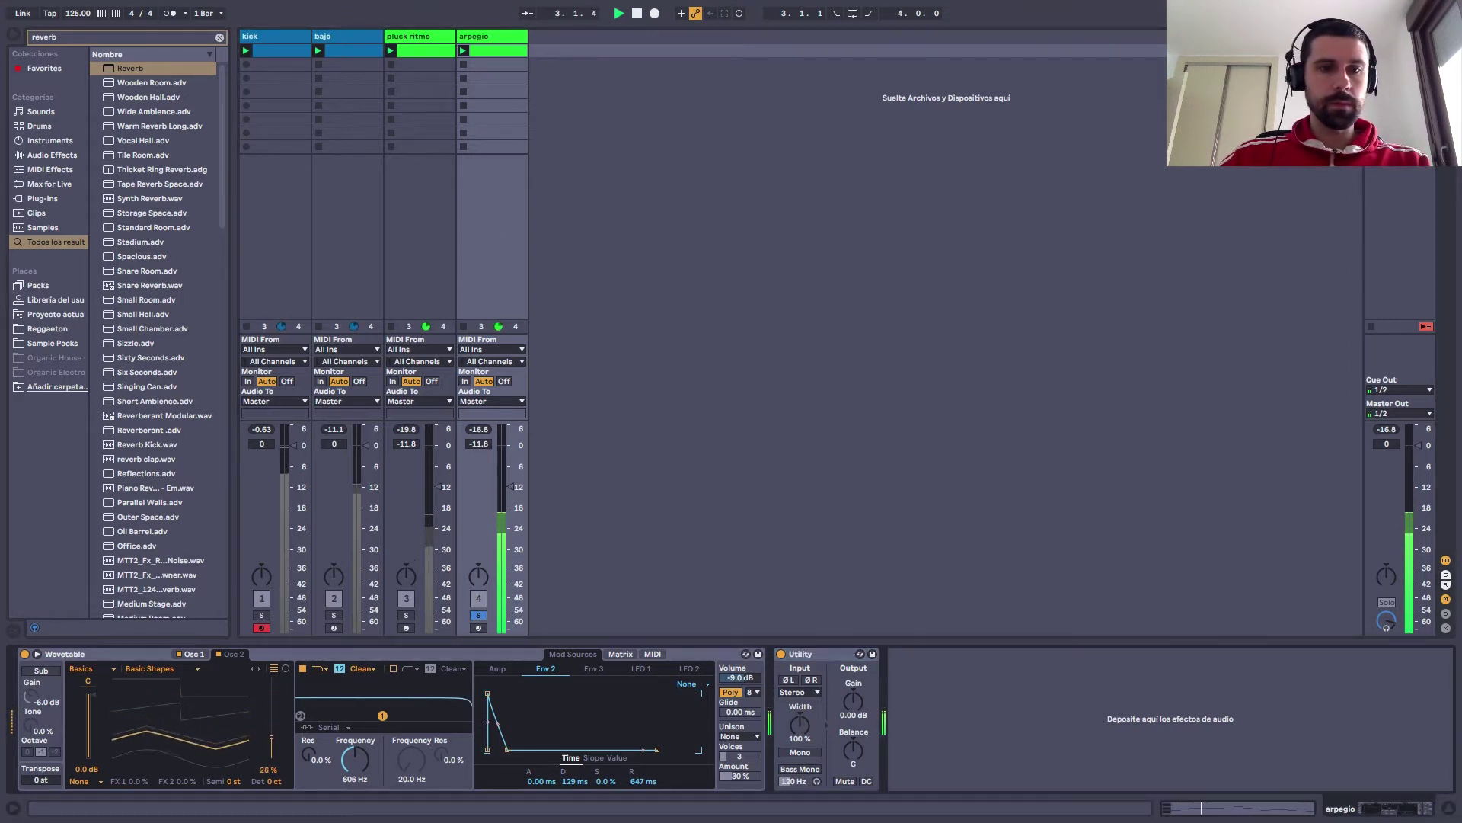
left_click_drag(355, 760, 355, 799)
left_click(199, 654)
left_click_drag(275, 706, 275, 733)
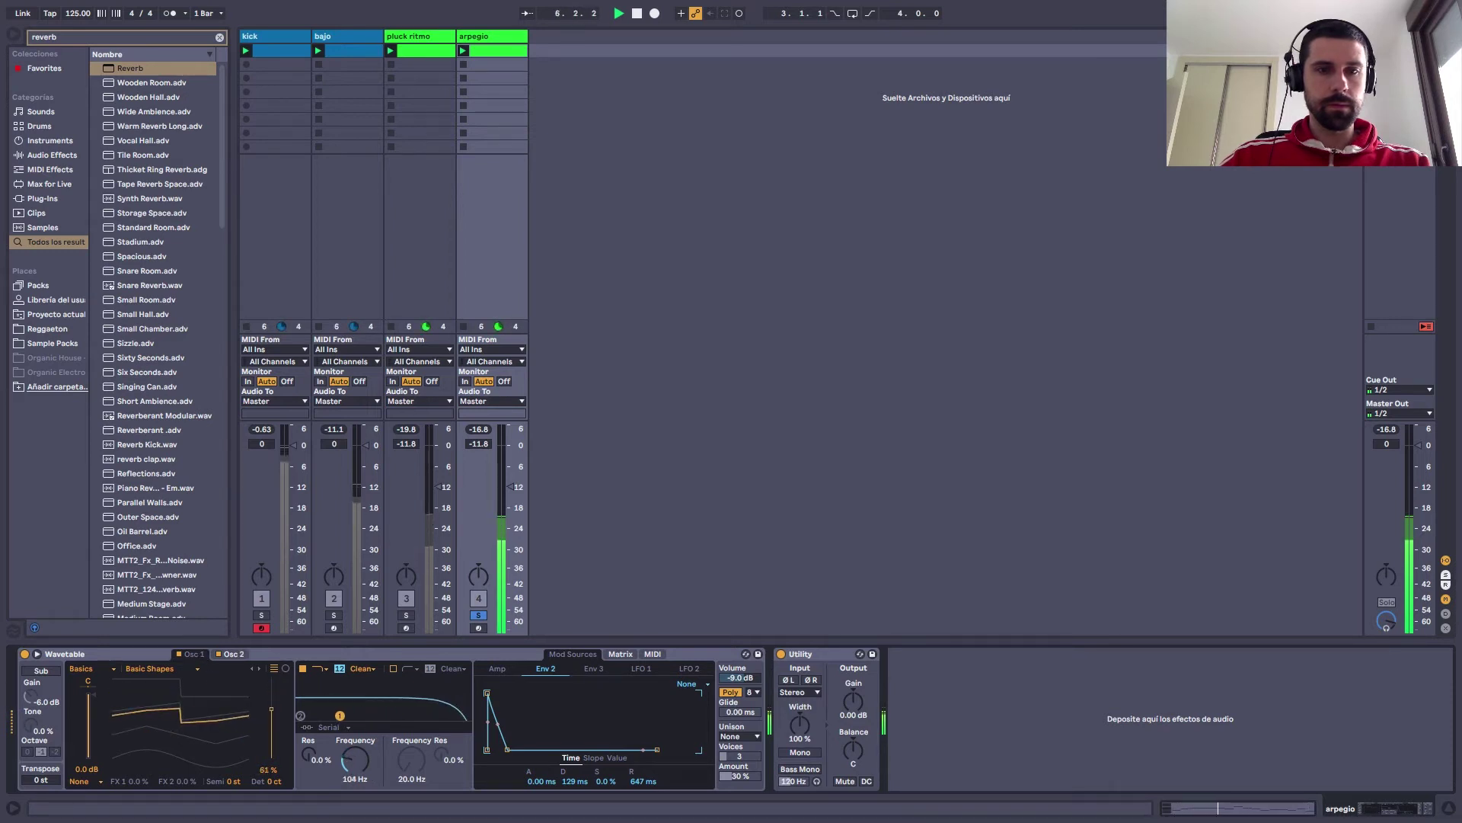
left_click_drag(501, 756, 542, 757)
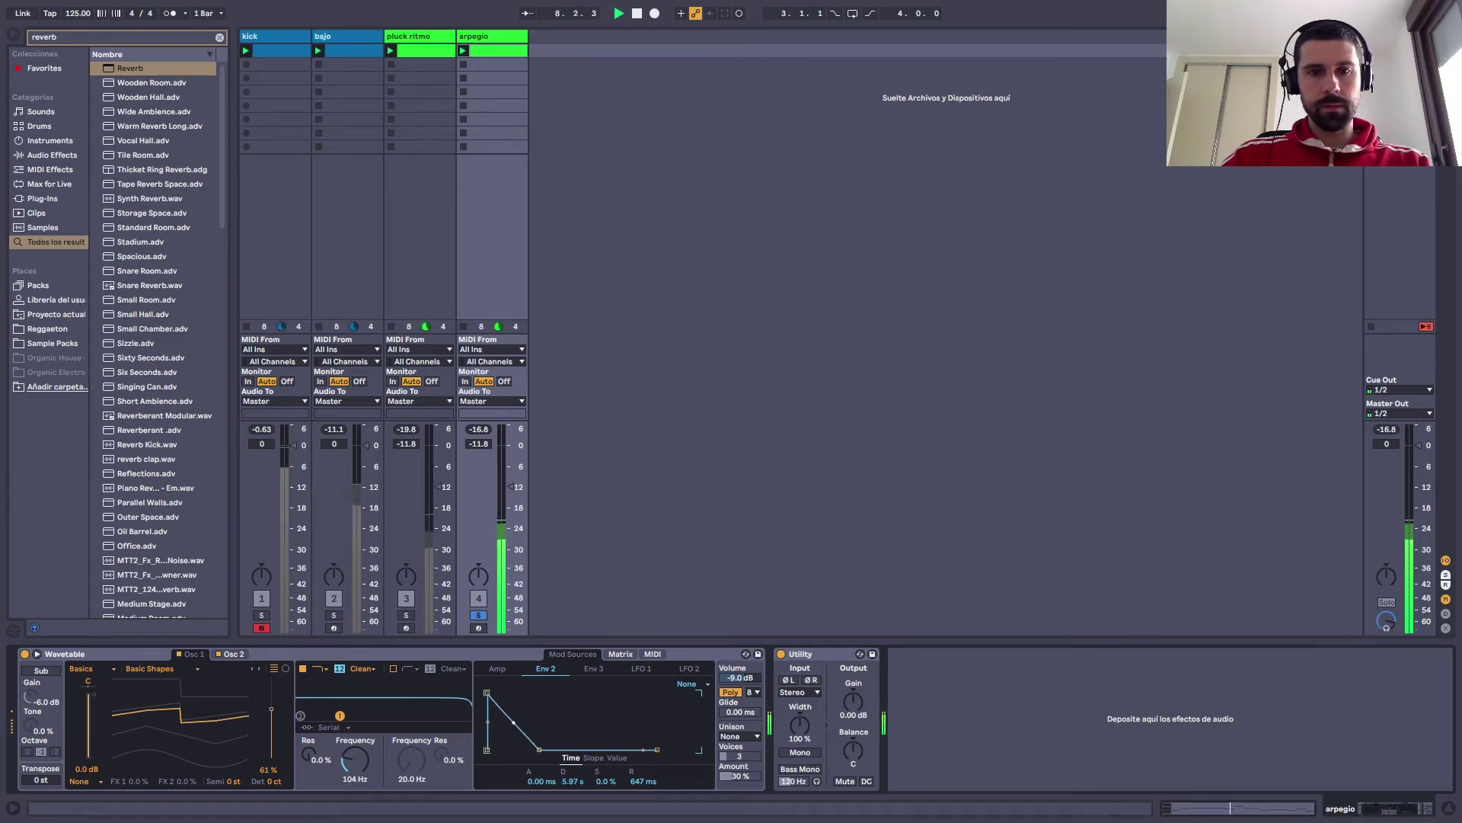
left_click(236, 655)
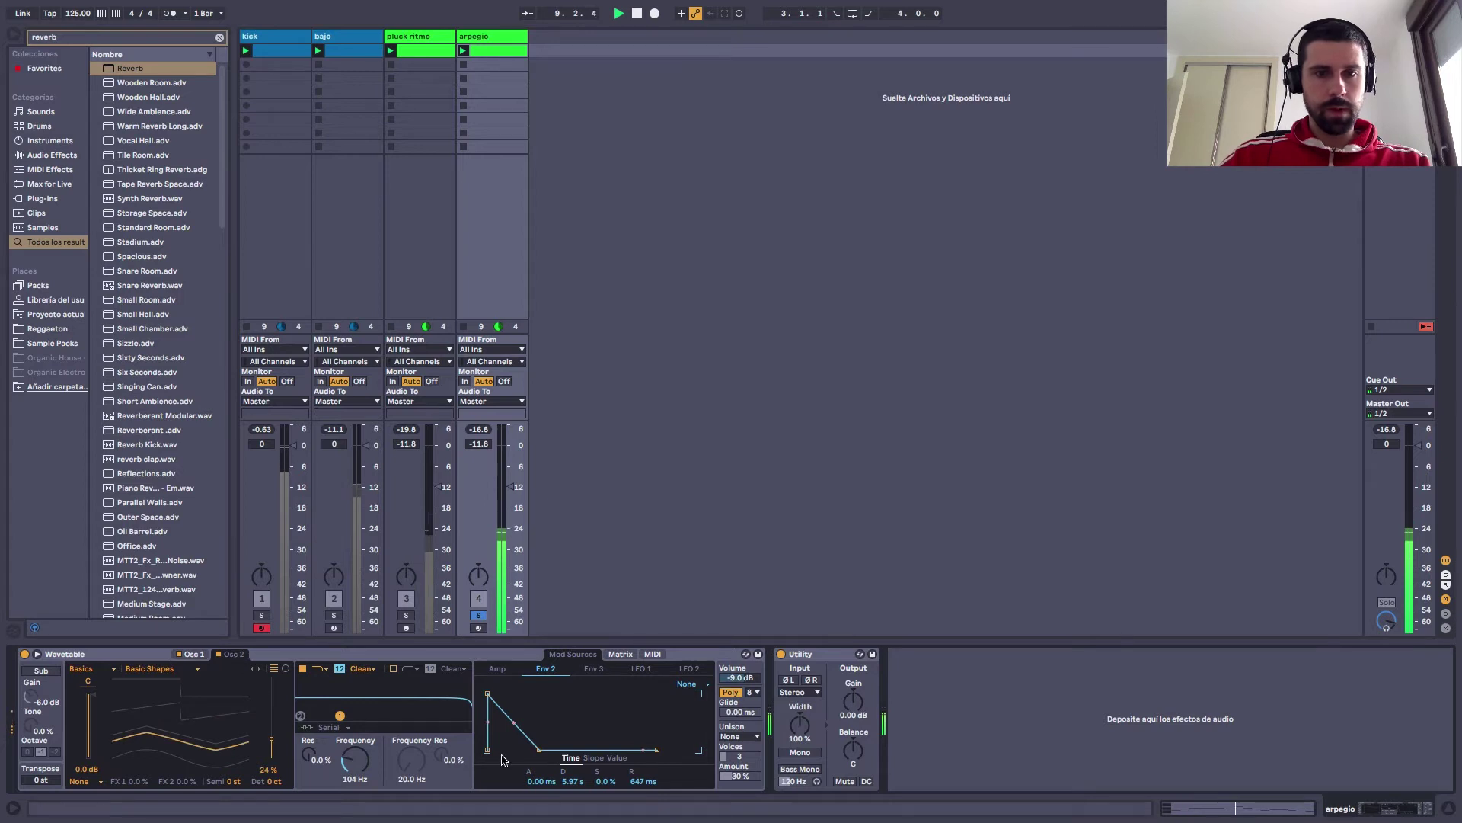
left_click(496, 668)
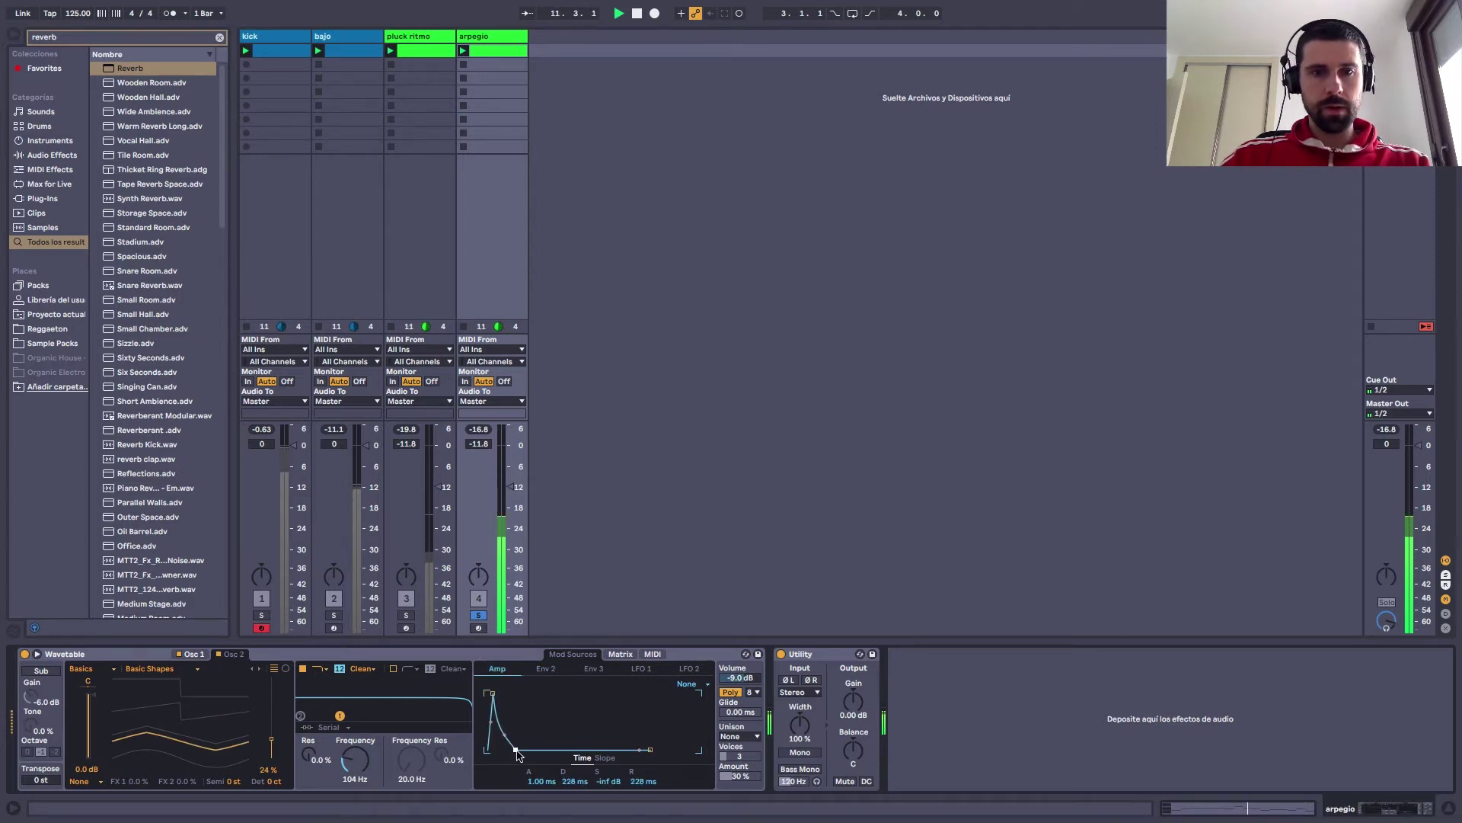
Solo the kick, bajo and pluck ritmo tracks alongside arpegio
left_click(334, 614)
left_click(262, 615)
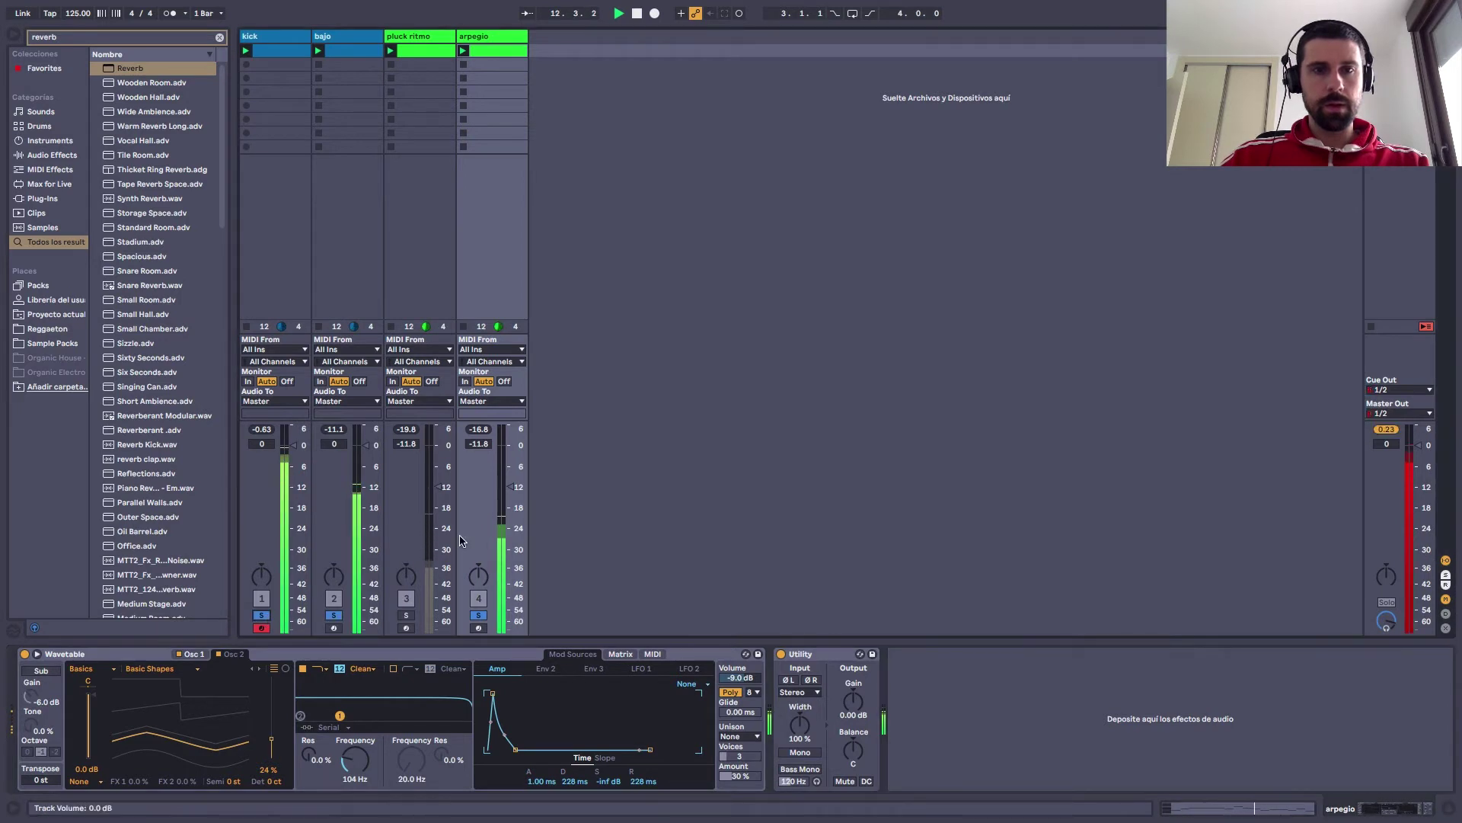
left_click(406, 615)
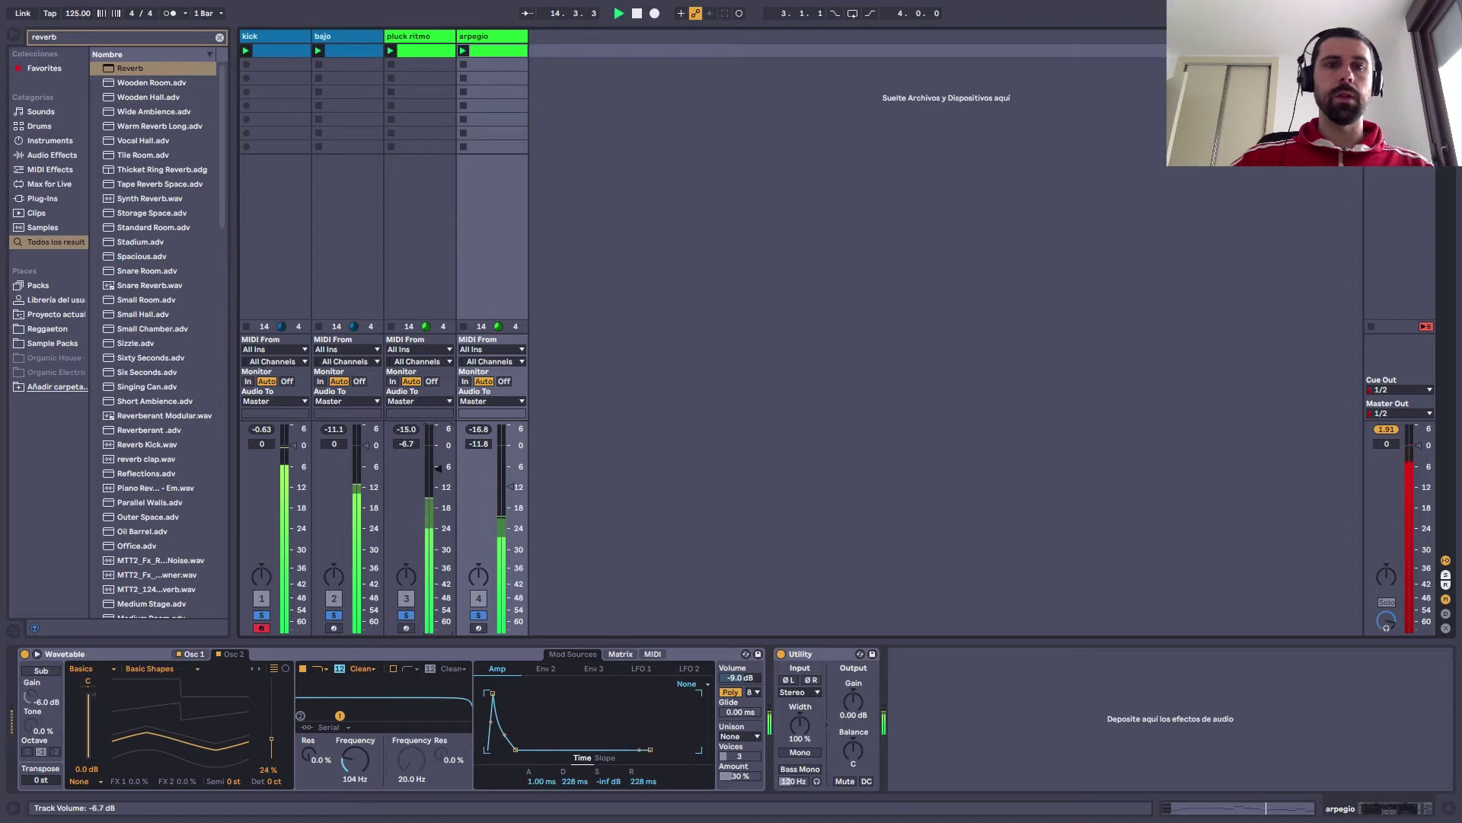
key("space")
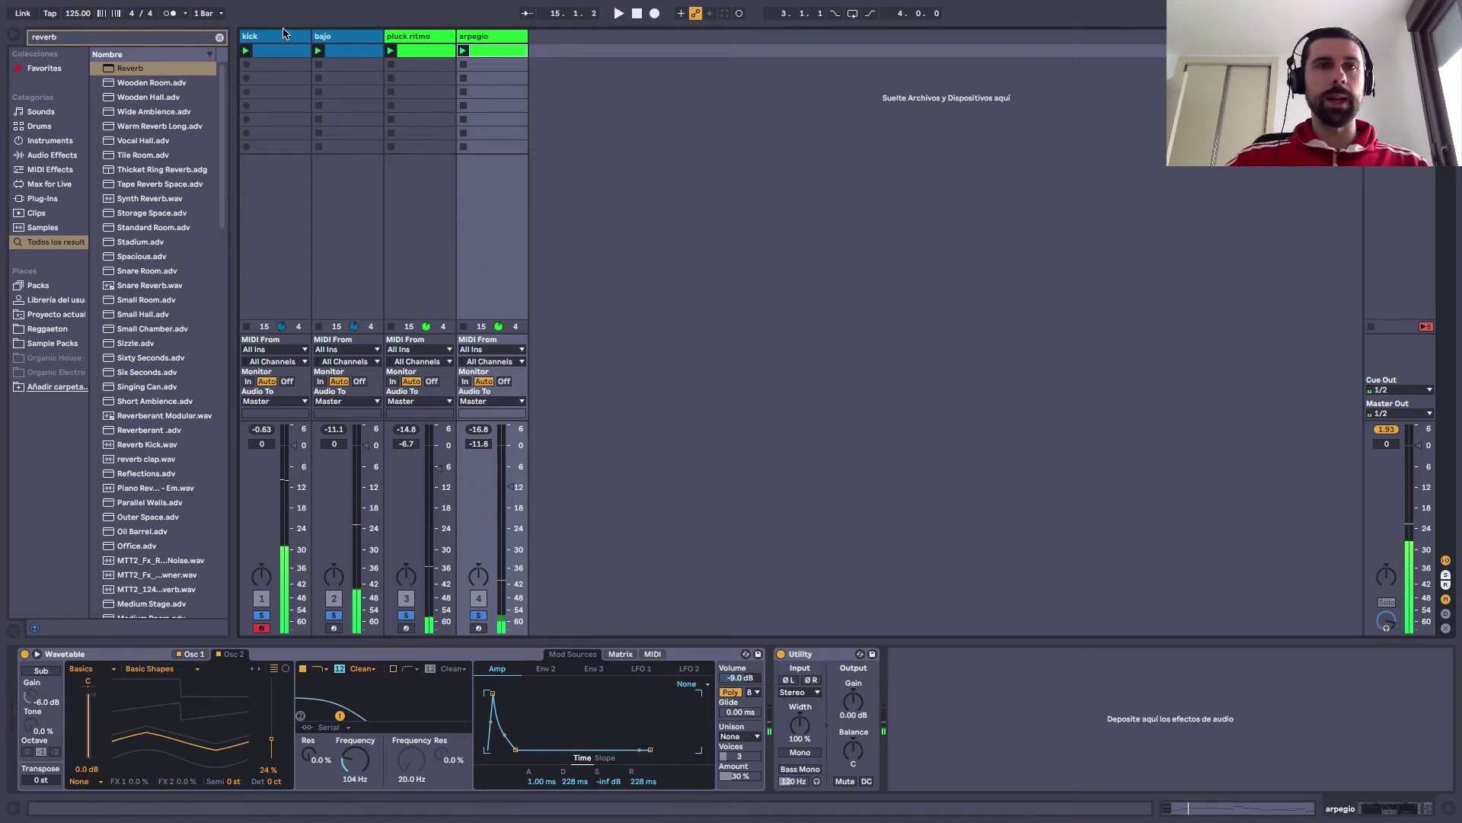
Add Reverb to arpegio with 42% dry/wet and Lo Cut on at 1.36 kHz
left_click(220, 37)
type("reverb")
double_click(180, 67)
left_click_drag(1247, 773, 1247, 785)
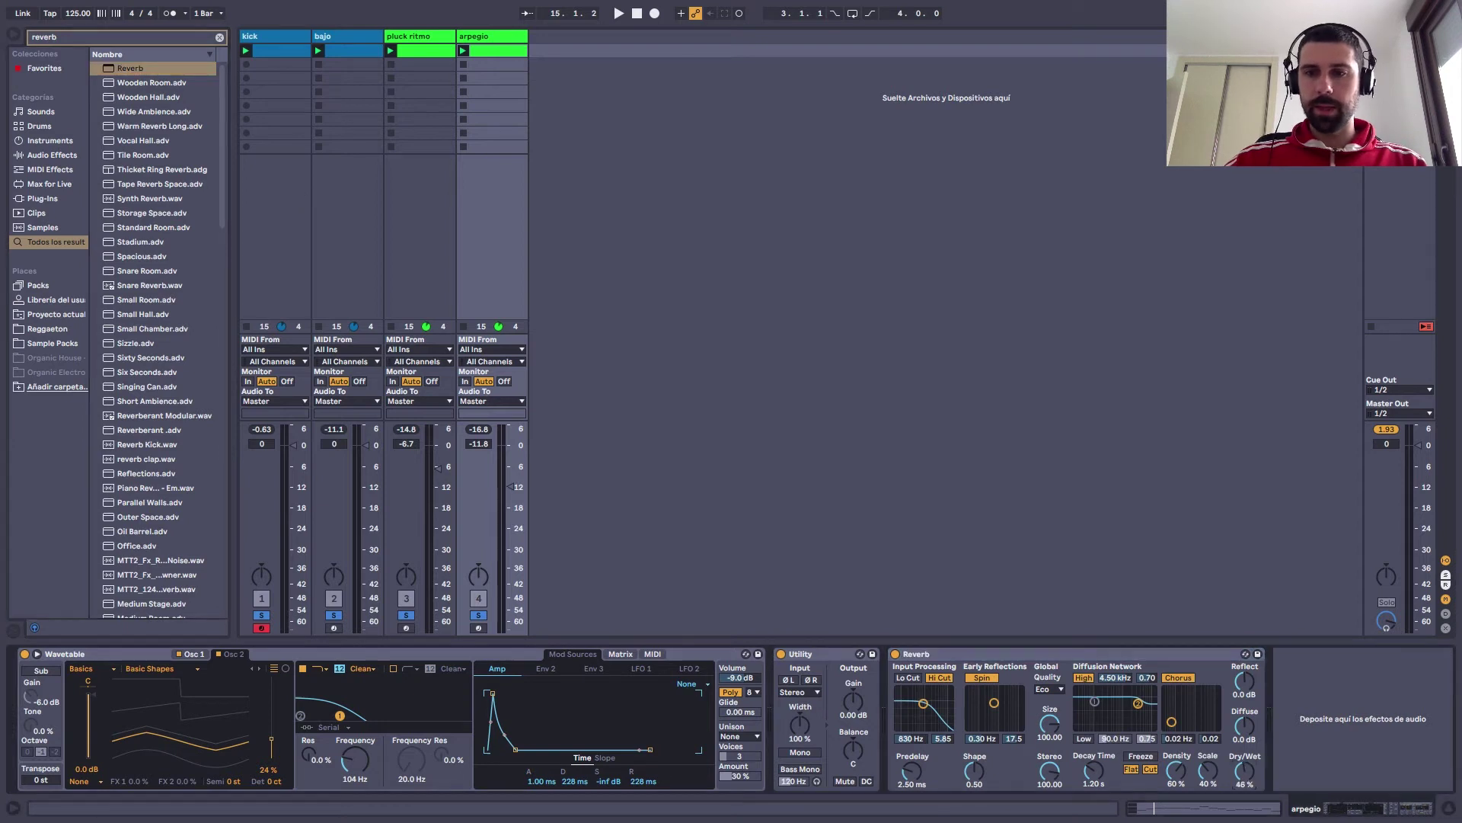
left_click(908, 677)
left_click_drag(923, 704, 922, 715)
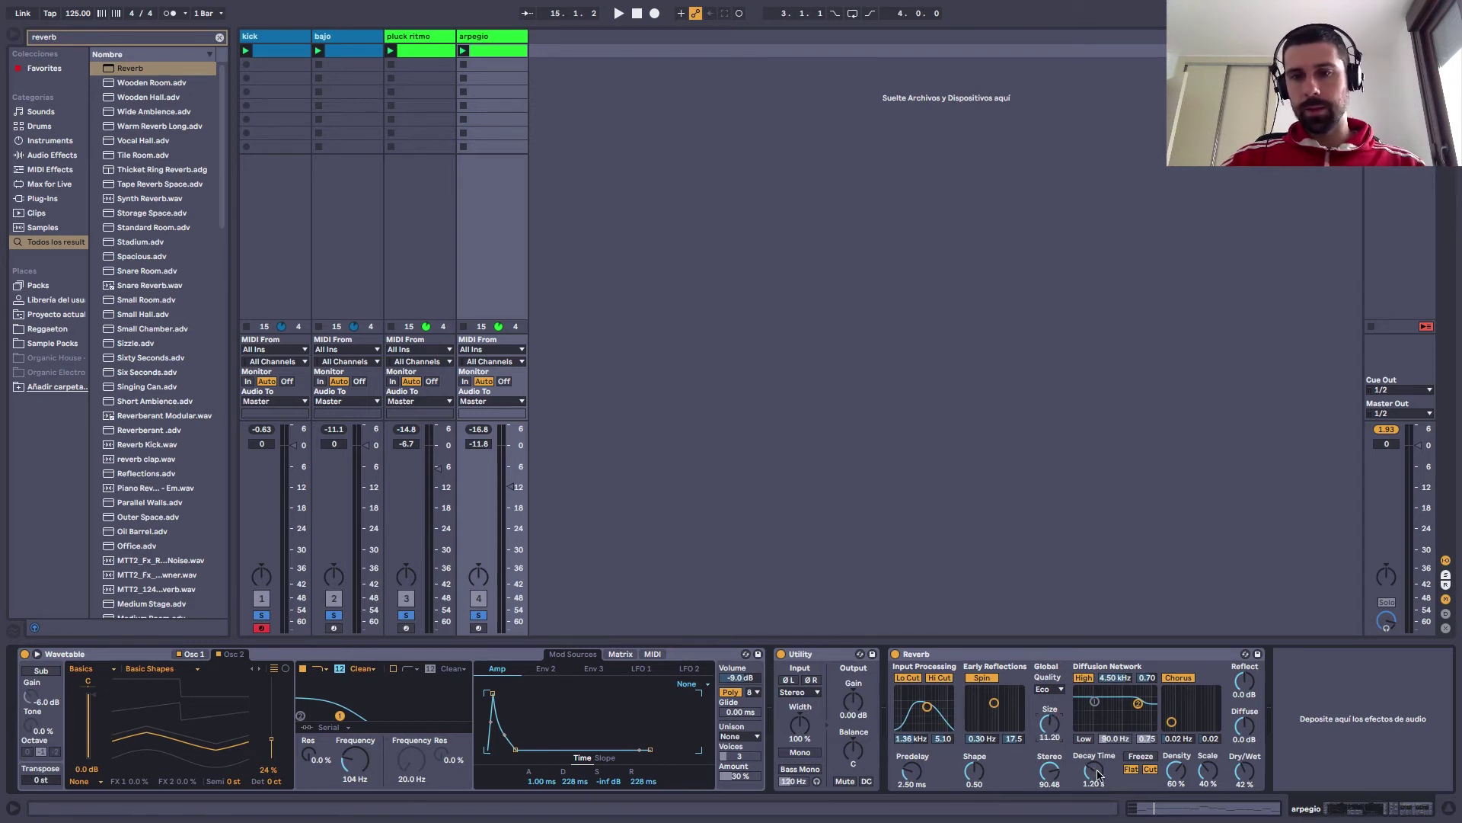
key("space")
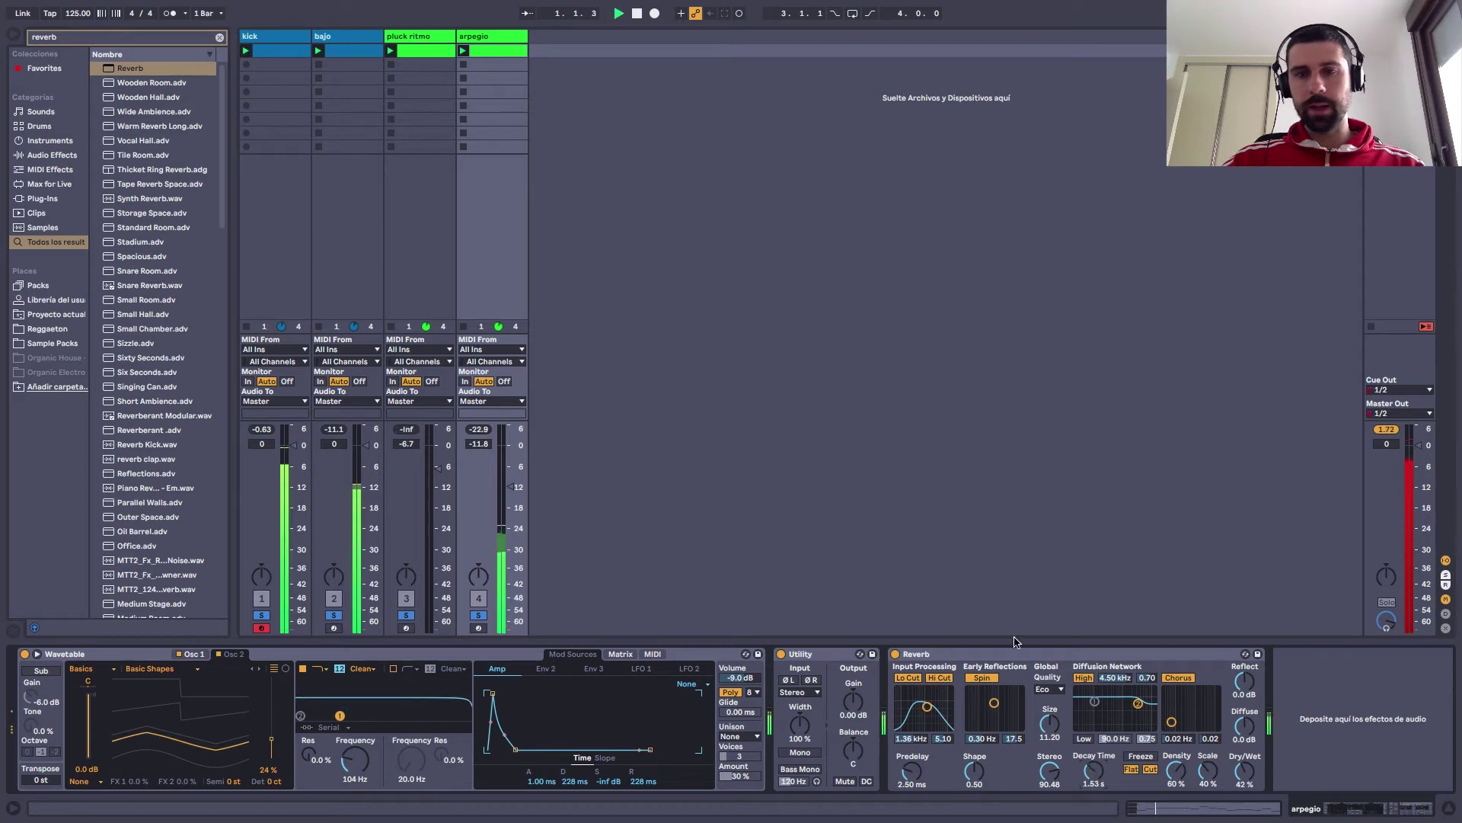
left_click(479, 616)
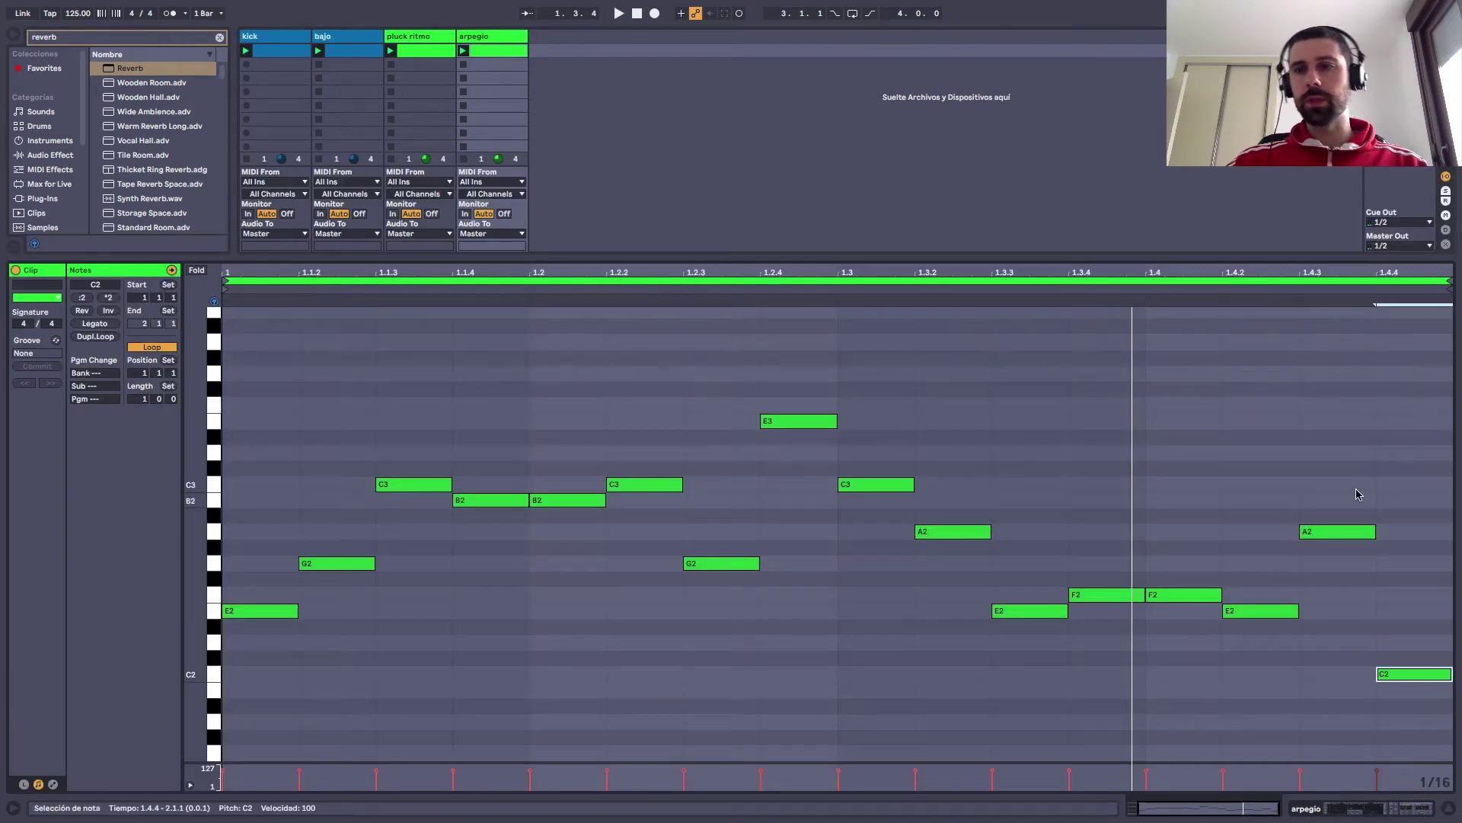
Delete notes after 1.2, duplicate the opening four notes, and reverse the copied C3 and B2
left_click_drag(1416, 392, 537, 771)
key("Delete")
left_click_drag(499, 426, 225, 670)
left_click_drag(274, 415, 465, 644)
key("ctrl+d")
left_click_drag(716, 461, 823, 534)
left_click(82, 311)
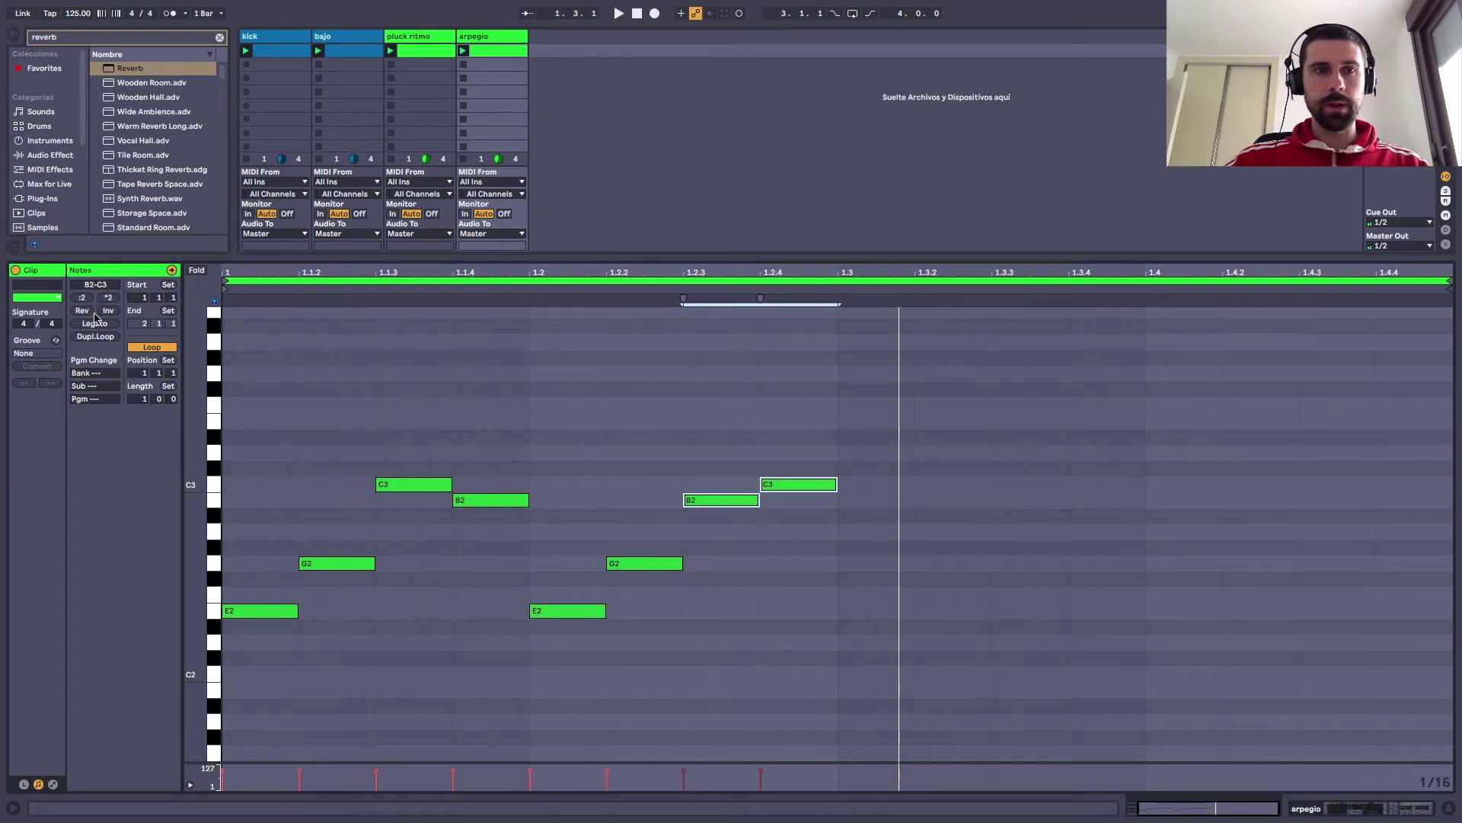
Copy that figure into 1.3 with inverted pitches, then into 1.4, reversing its C3 and A2
left_click_drag(810, 444, 586, 646)
key("ctrl+d")
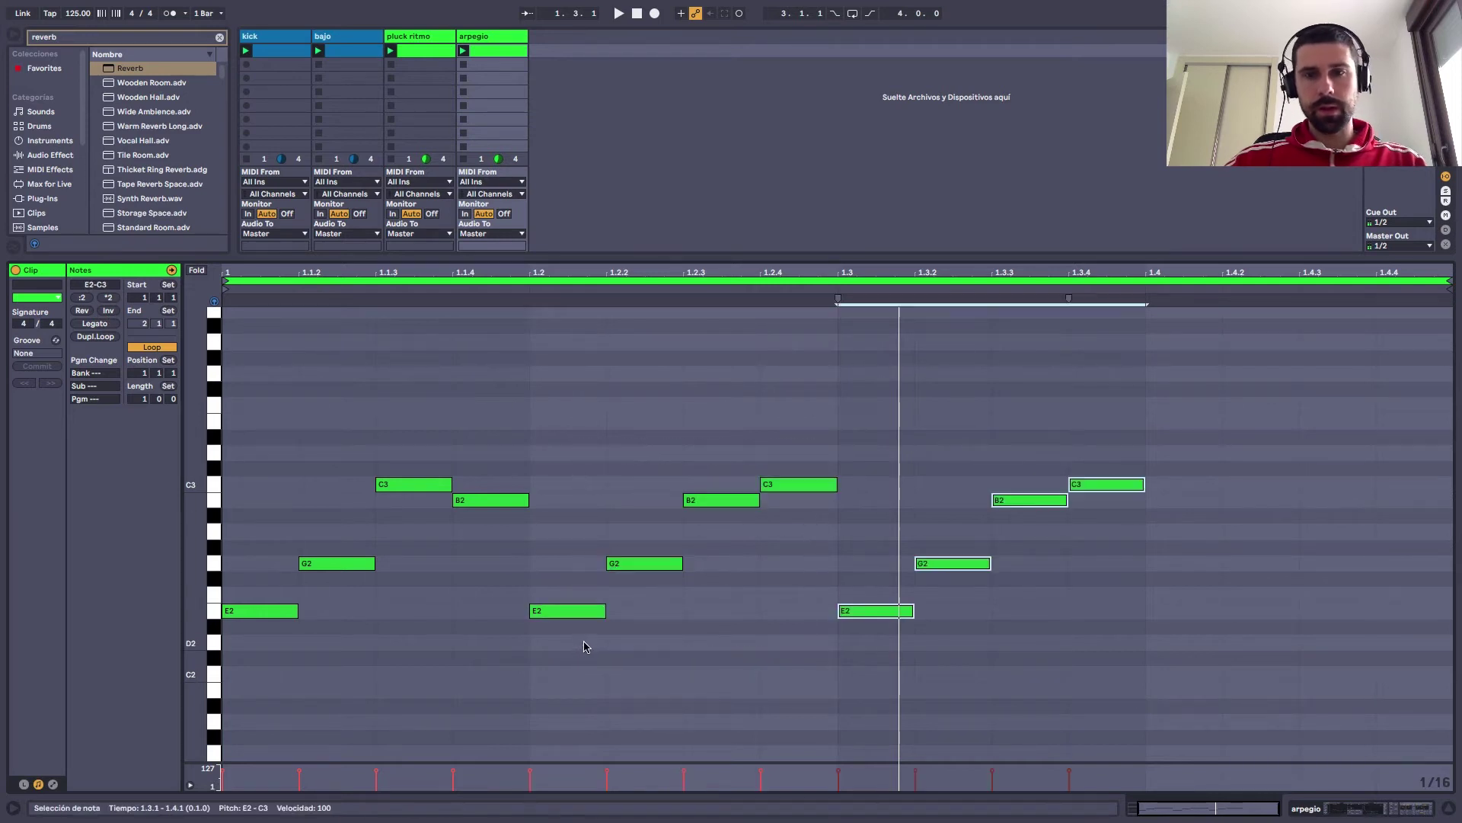
left_click(109, 312)
left_click_drag(844, 451, 1138, 678)
key("ctrl+d")
left_click_drag(1183, 435, 1241, 537)
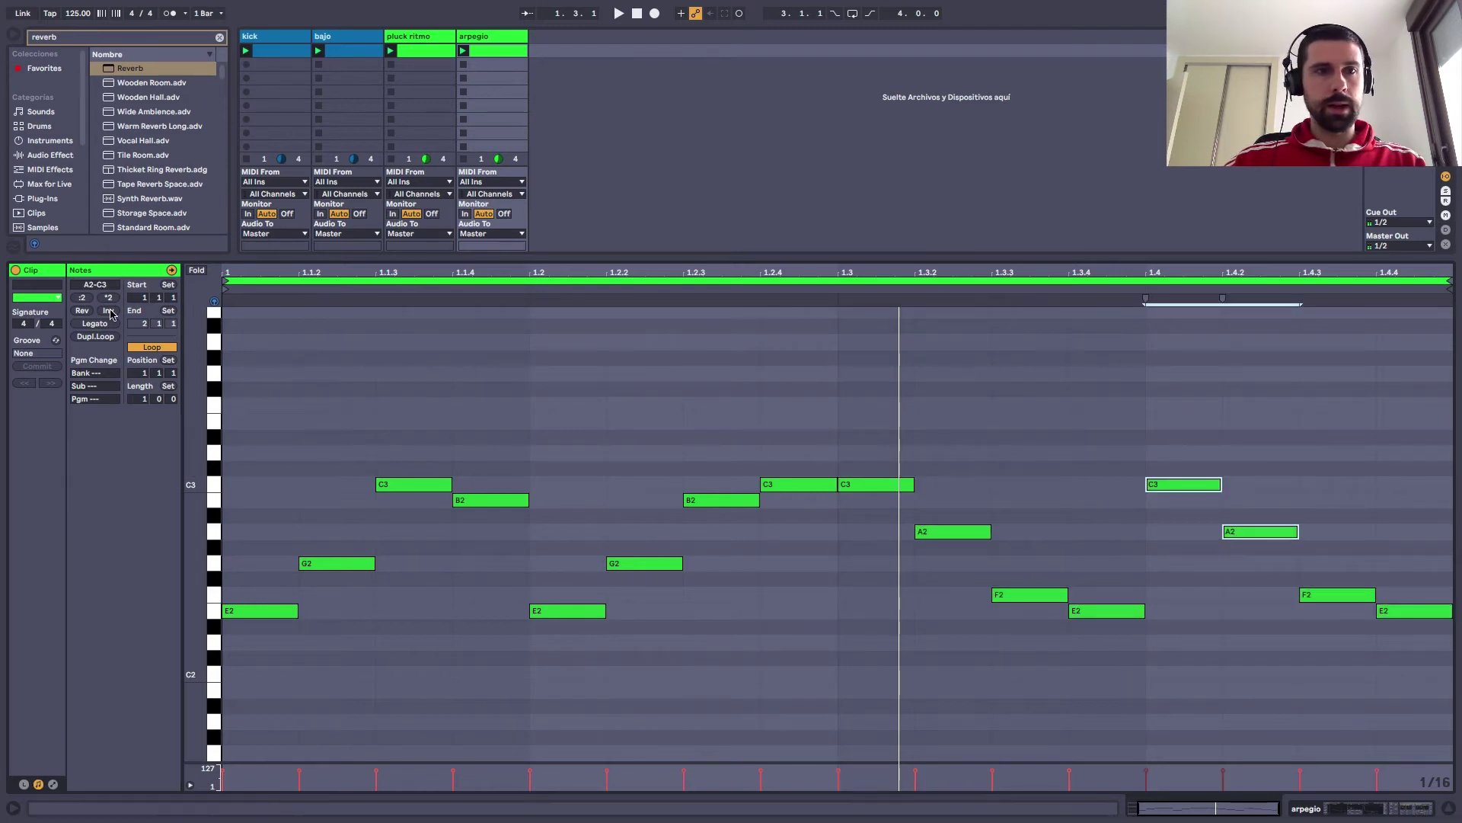
left_click(82, 312)
key("space")
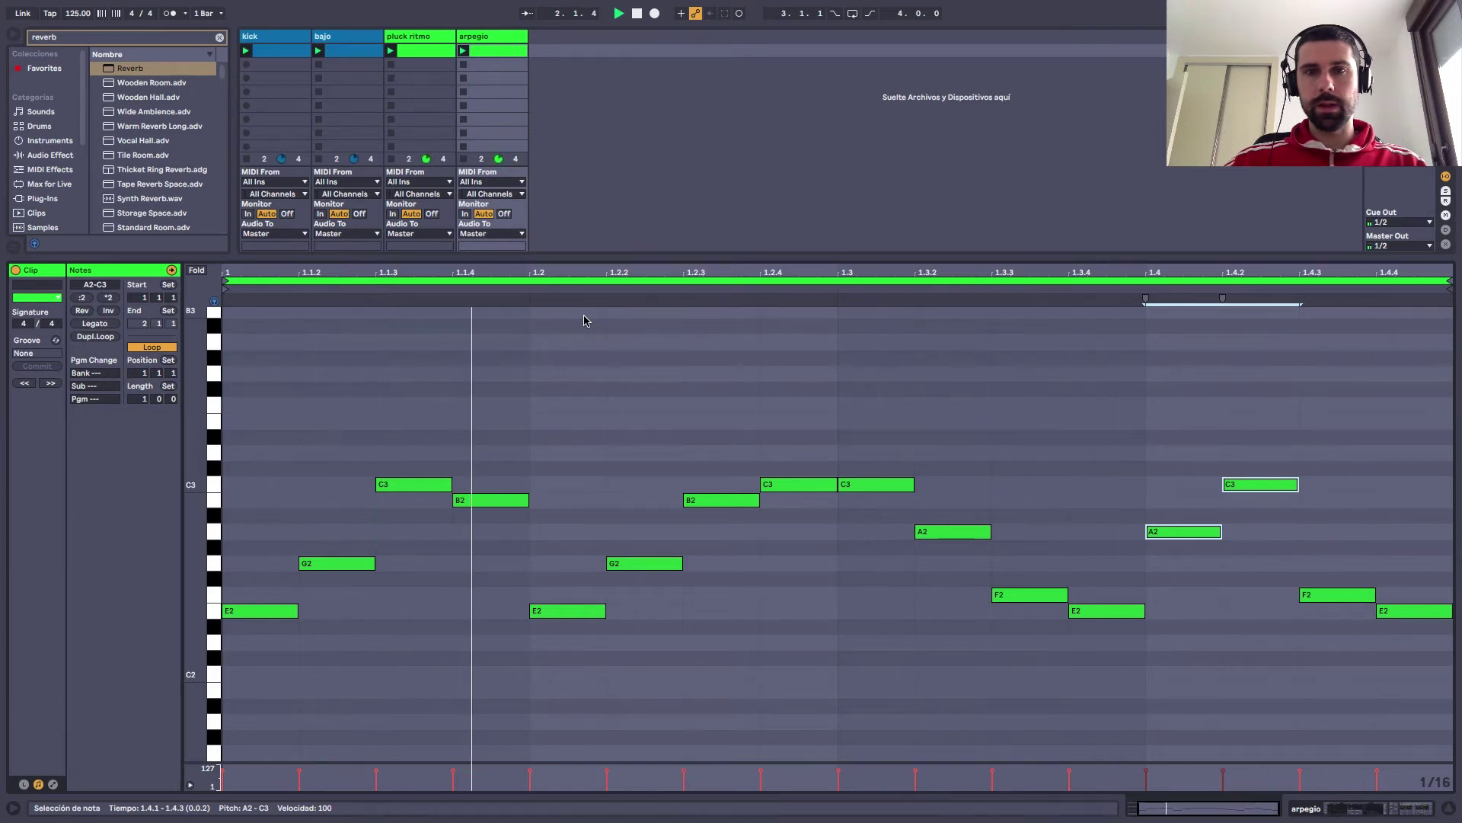
Raise the 1.2.4 note to C4 and the final F2 and E2 an octave
left_click(804, 484)
key("shift+Up")
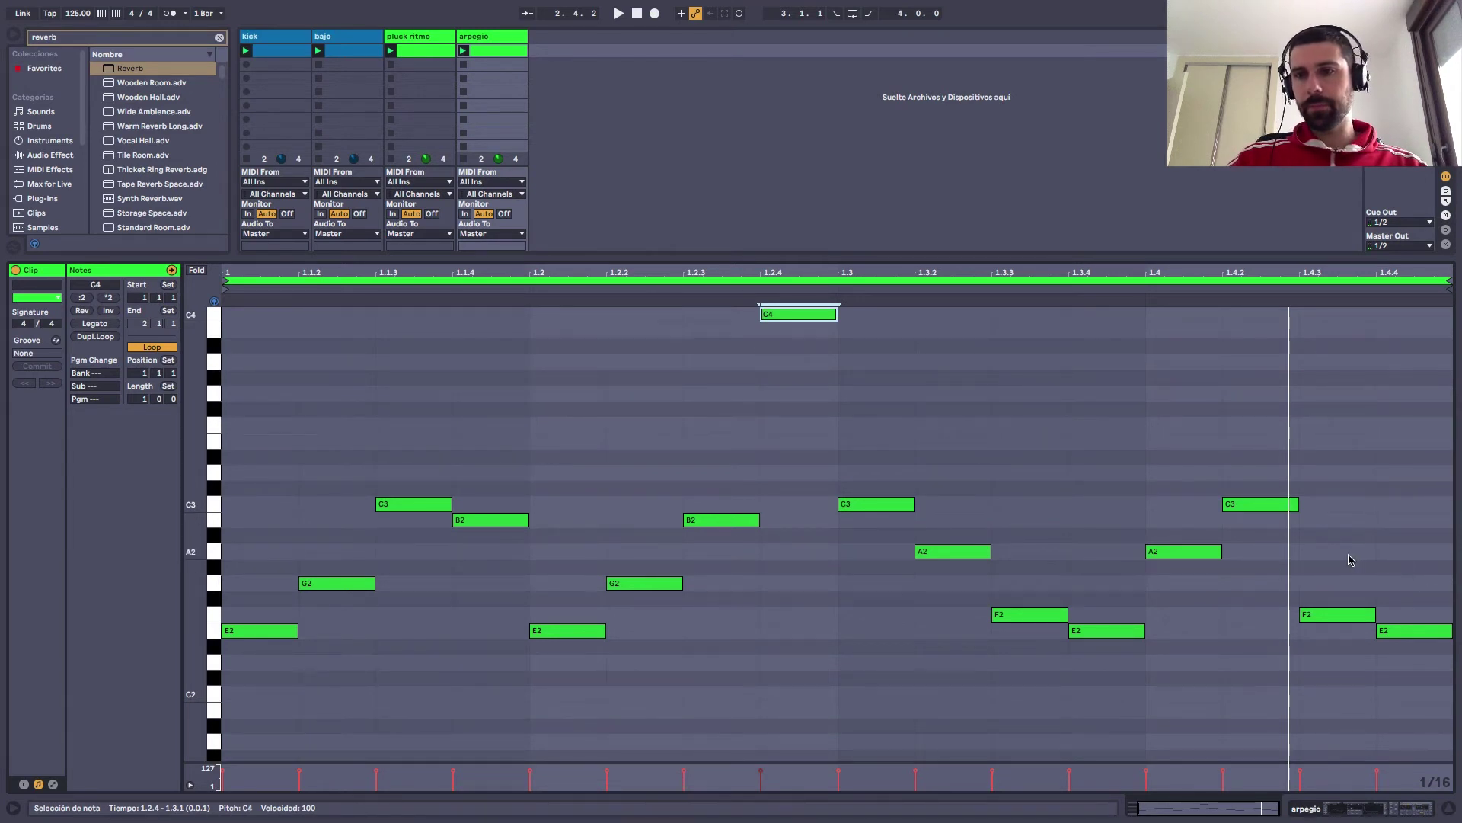
left_click_drag(1344, 561, 1431, 696)
key("shift+Up")
key("space")
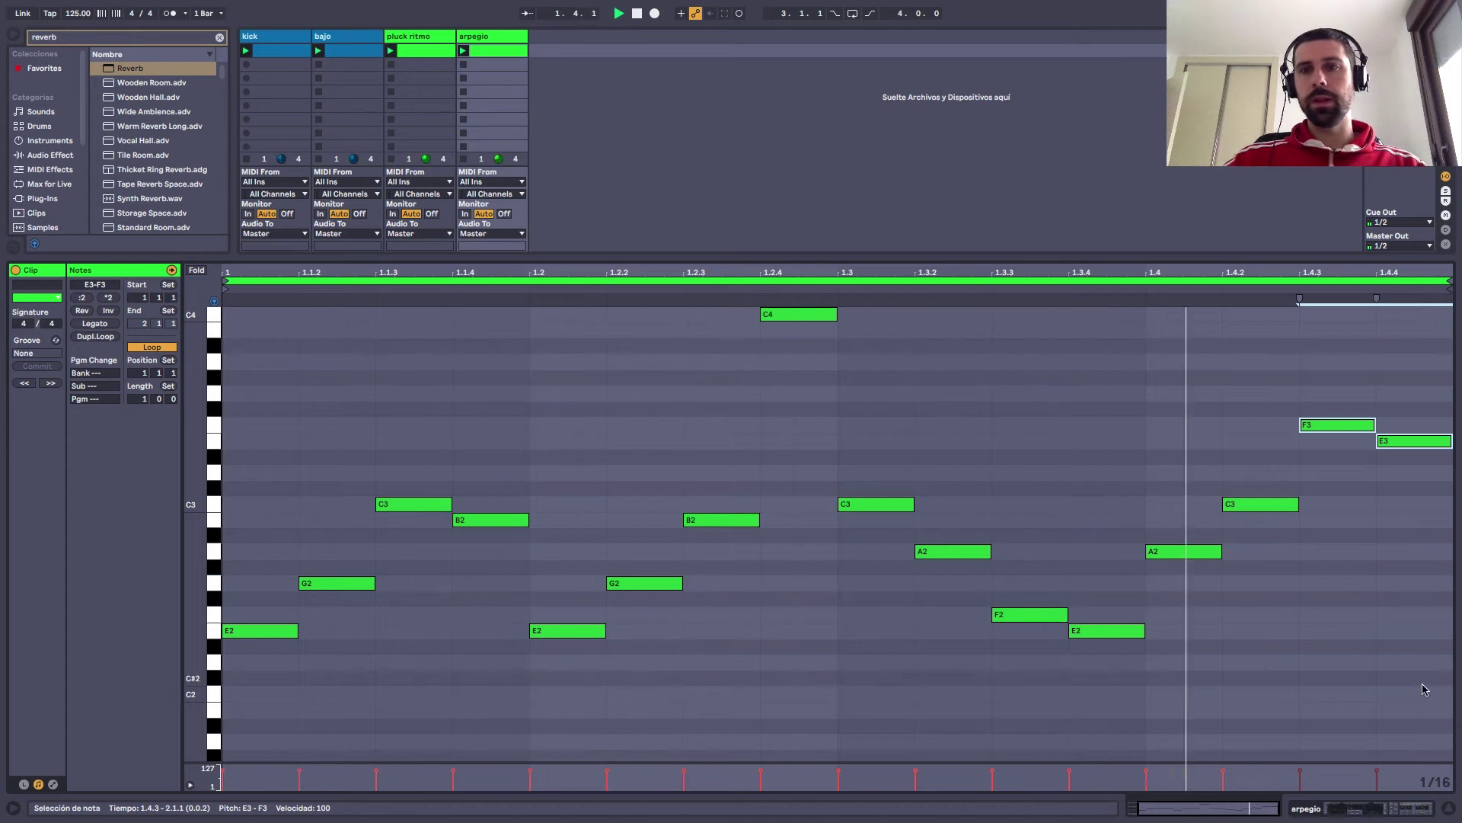
Solo pluck ritmo with arpegio and raise arpegio's volume to -8.3 dB
key("shift+Tab")
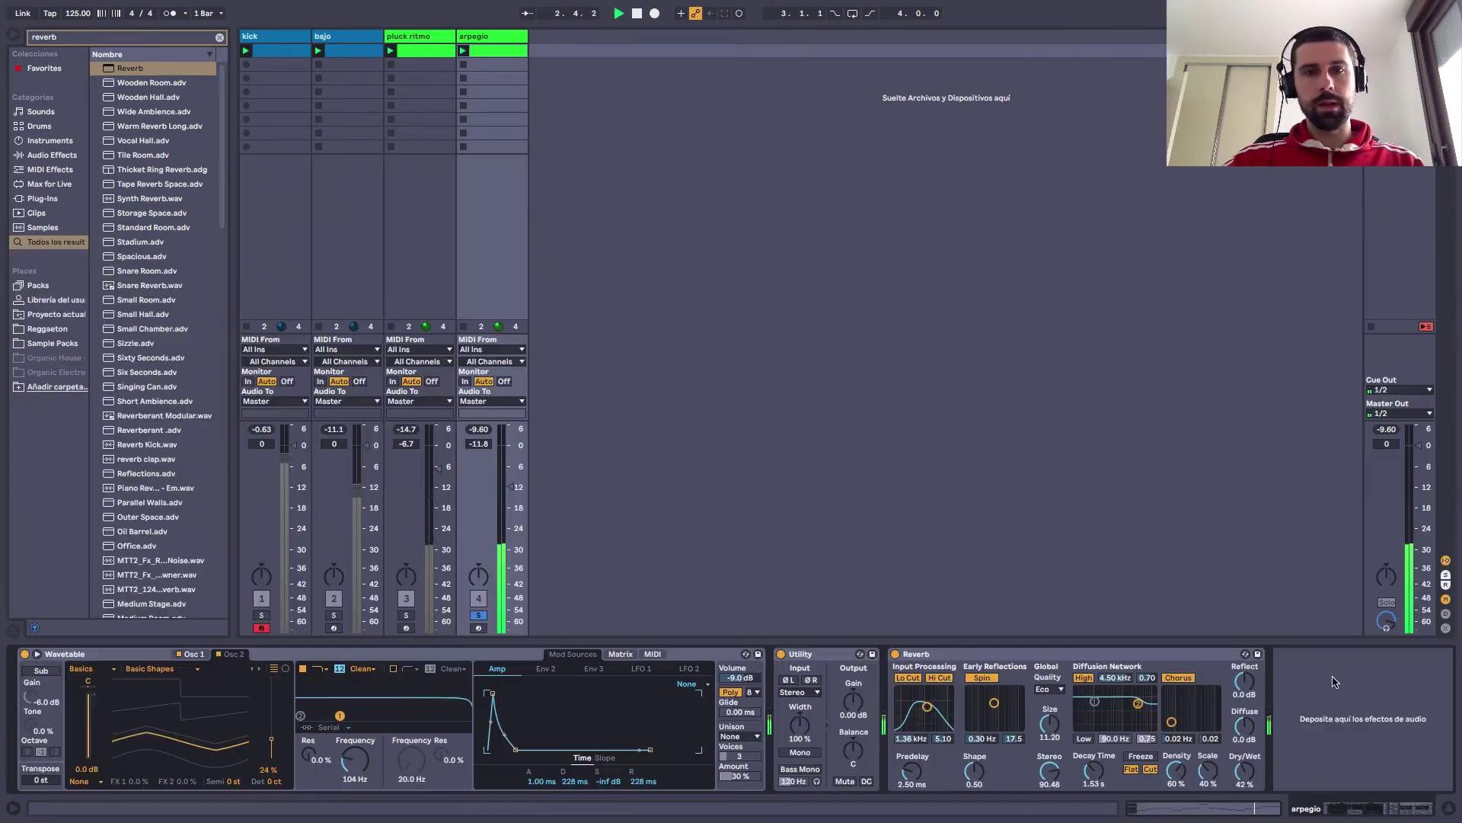
key("space")
left_click(406, 615)
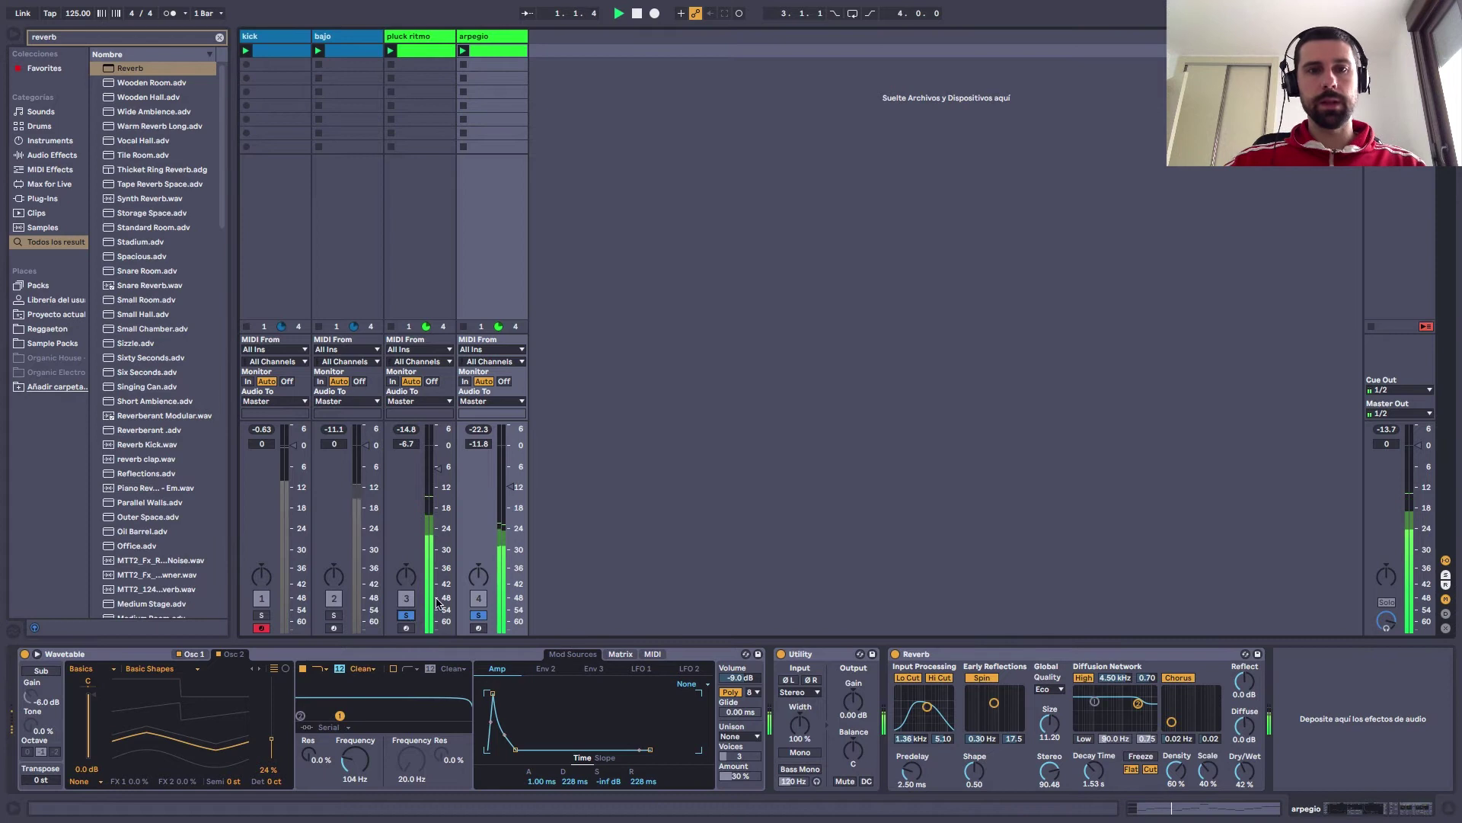
left_click_drag(509, 486, 510, 478)
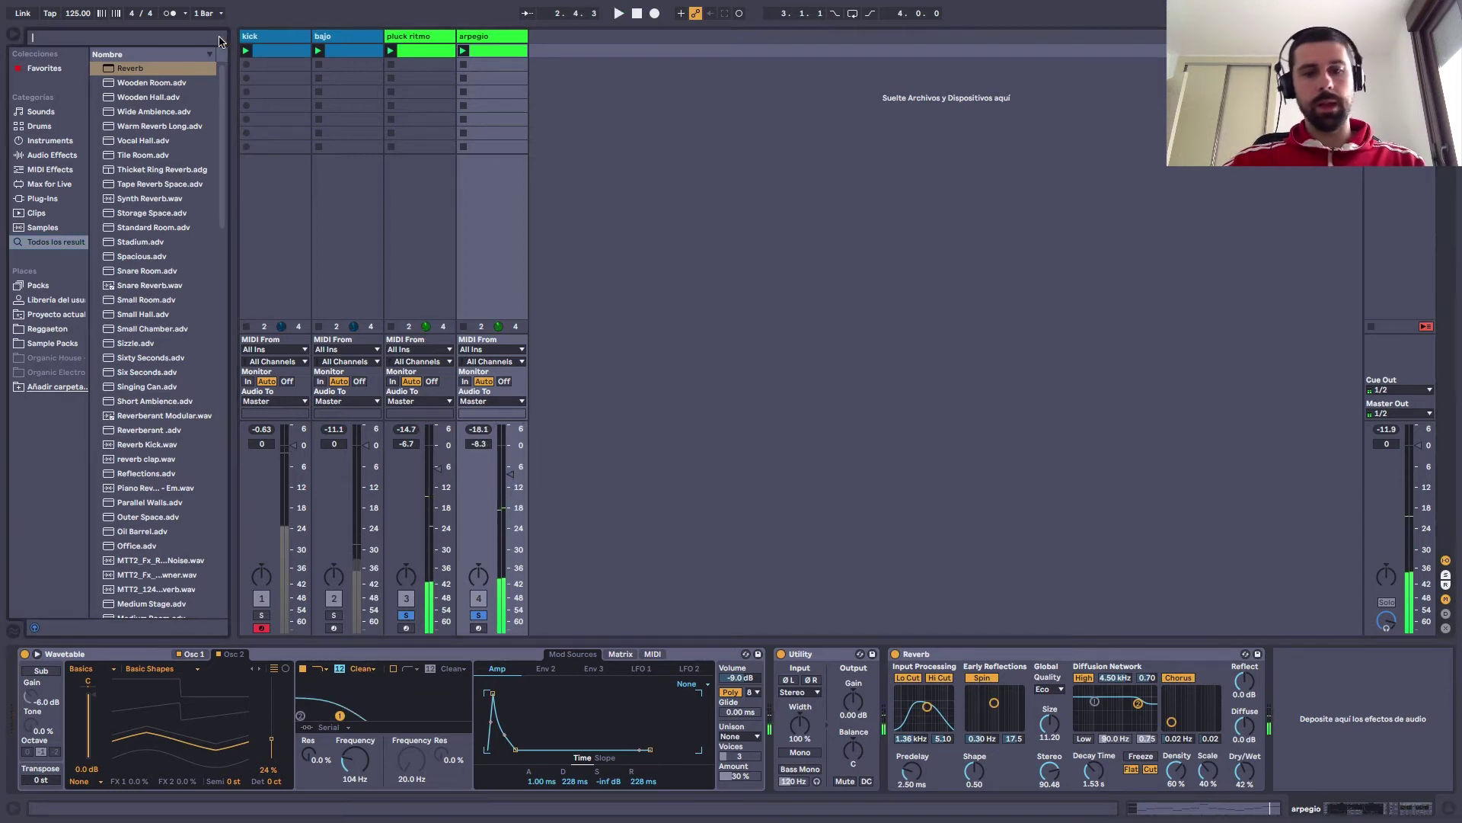
Add EQ Eight after Reverb and shape a boost on band 3
key("ctrl+f")
type("eq")
double_click(210, 81)
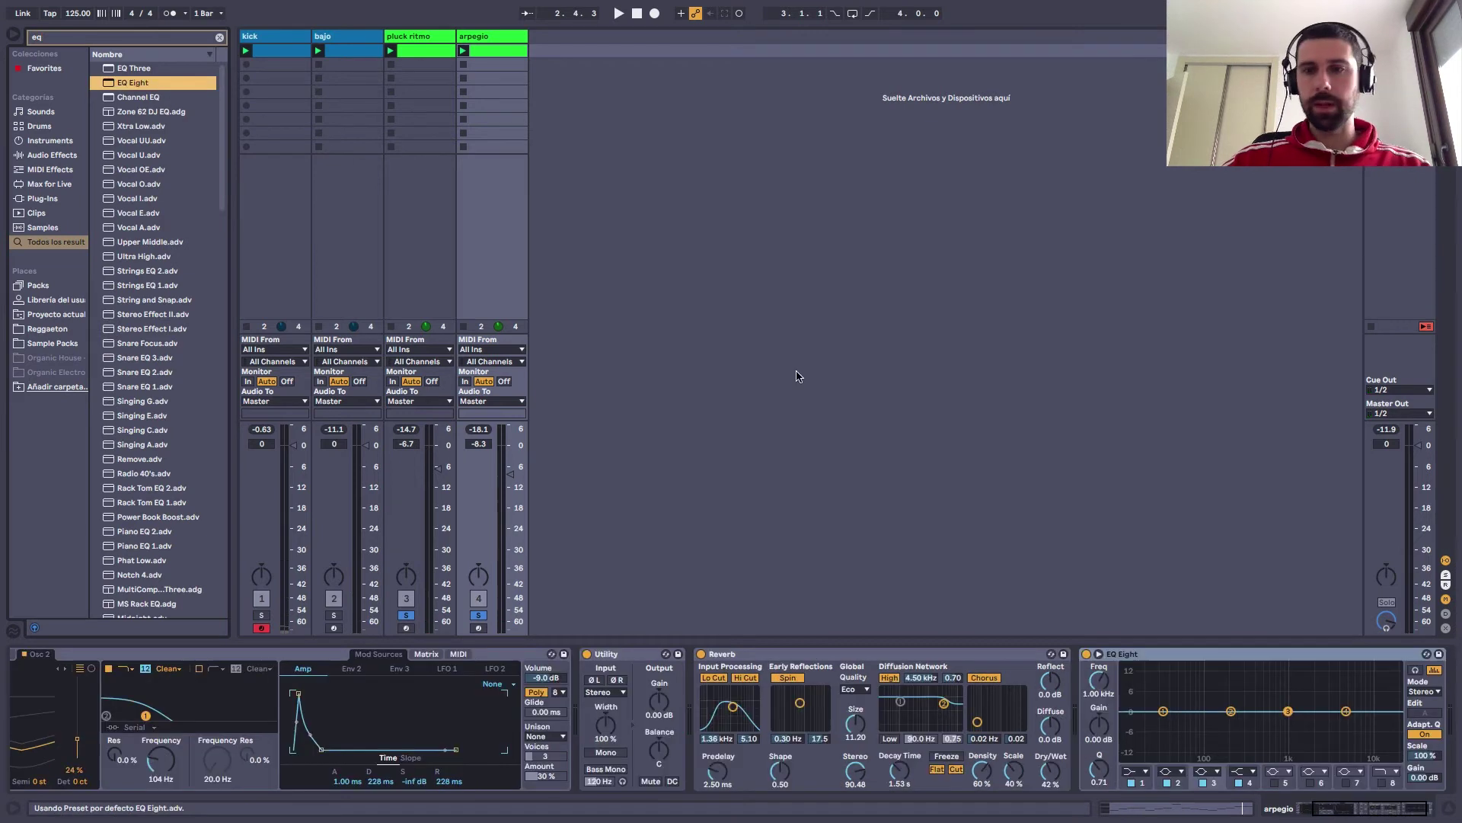
left_click_drag(1289, 710, 1317, 702)
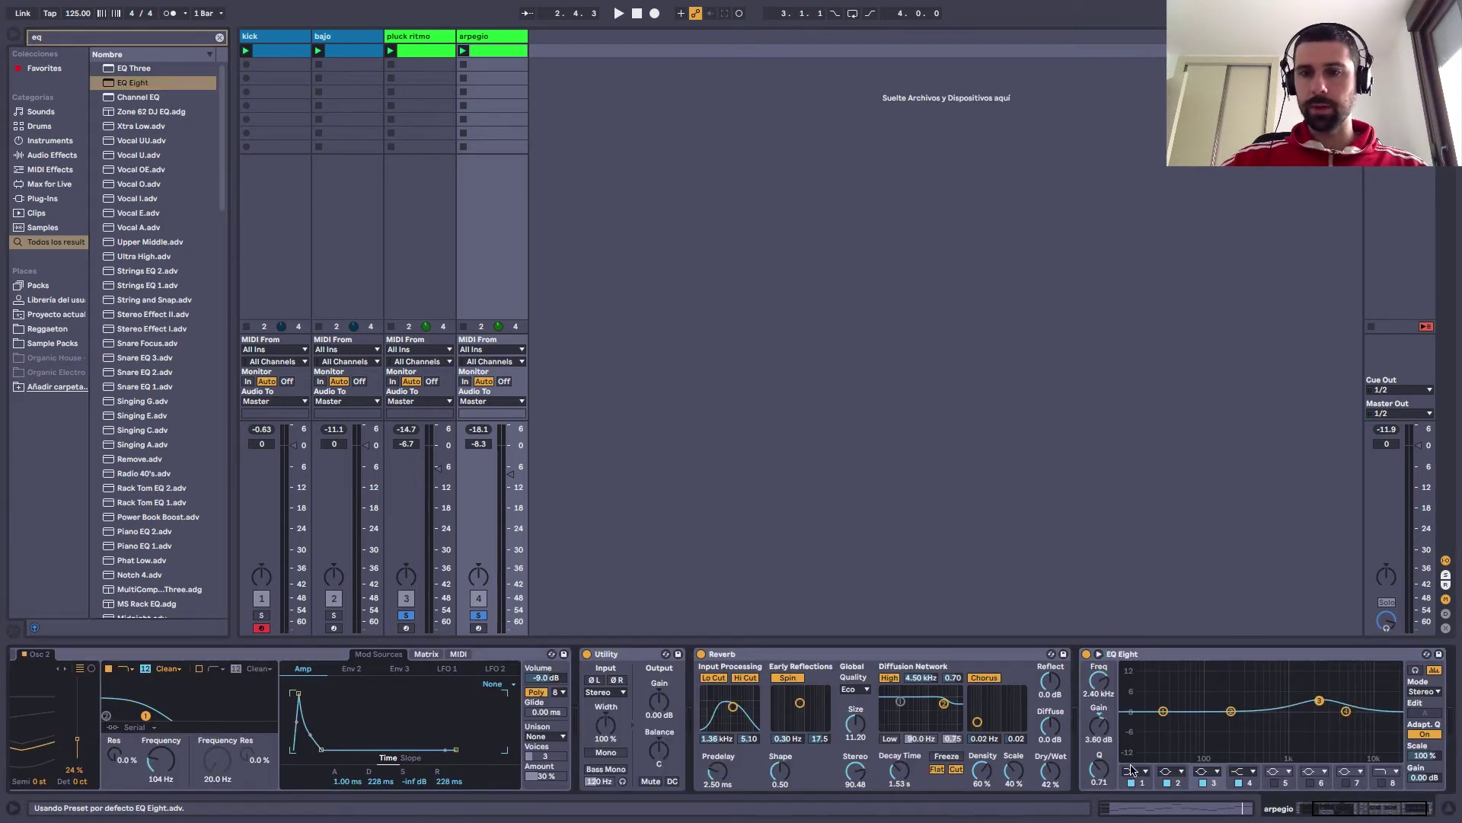
key("space")
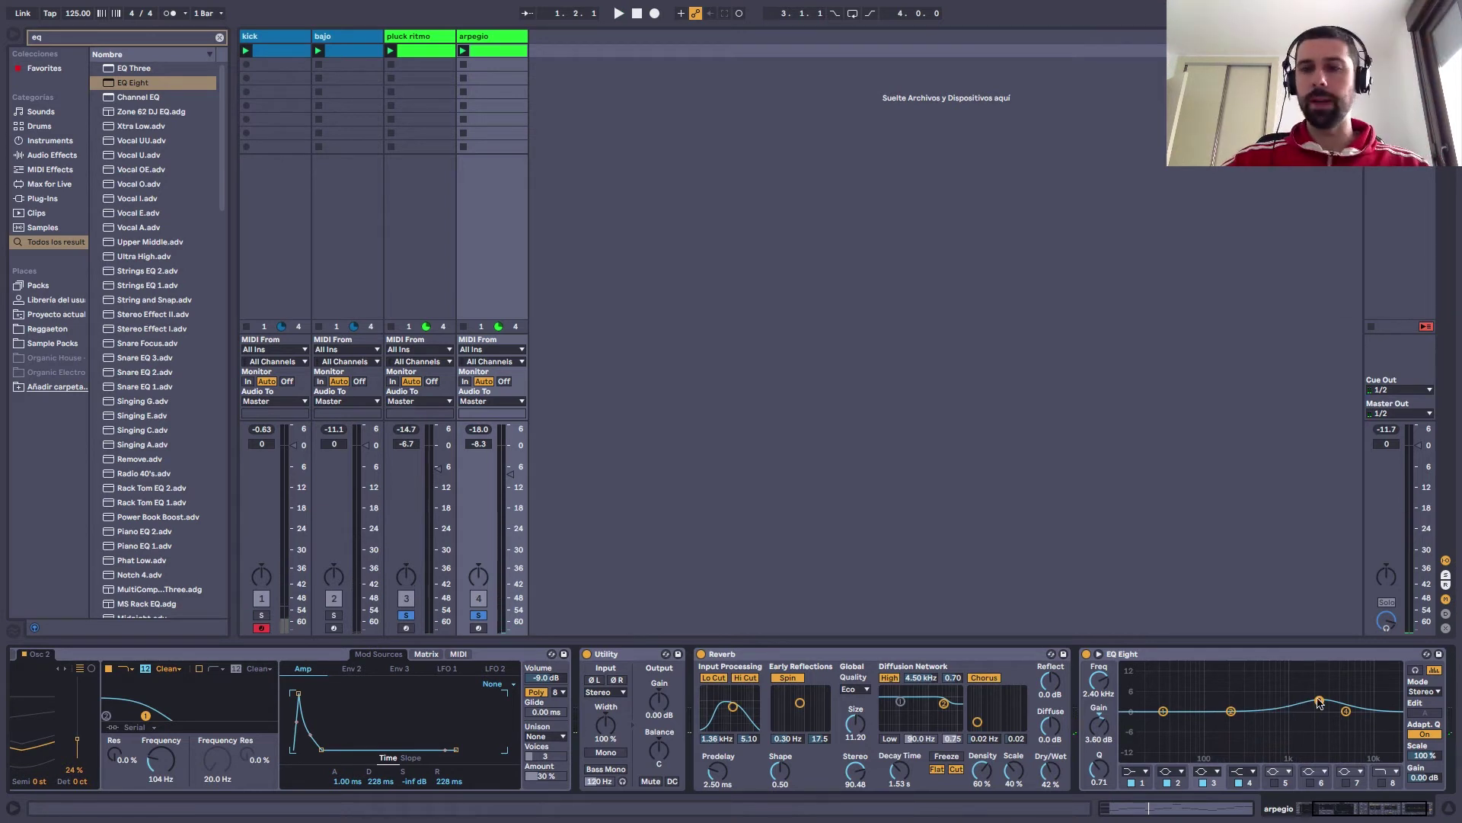
left_click_drag(1108, 772, 1108, 731)
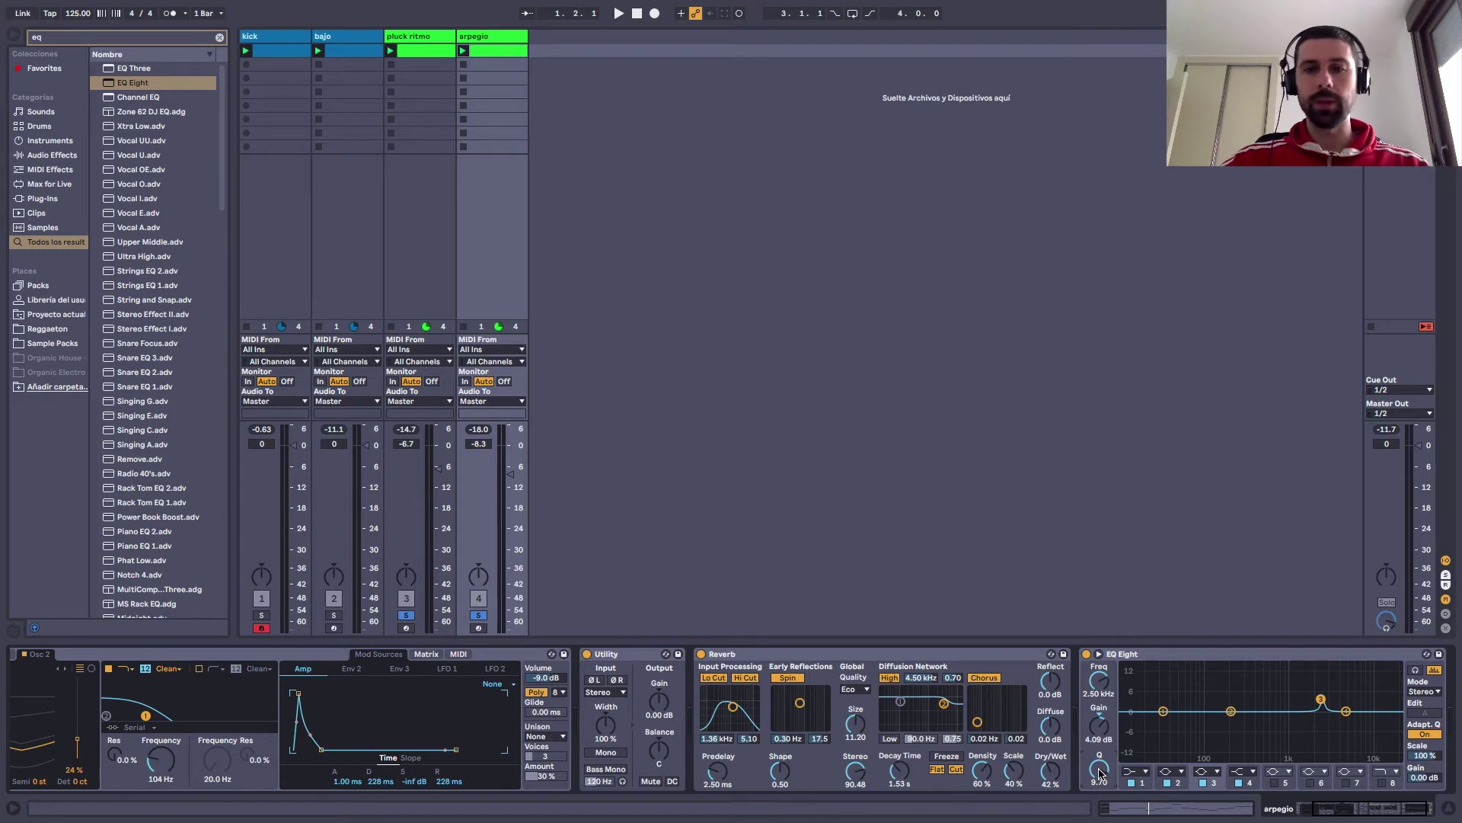
left_click_drag(1099, 768, 1099, 792)
Set EQ band 1 to a low cut at 147 Hz
left_click(1144, 771)
left_click(1131, 702)
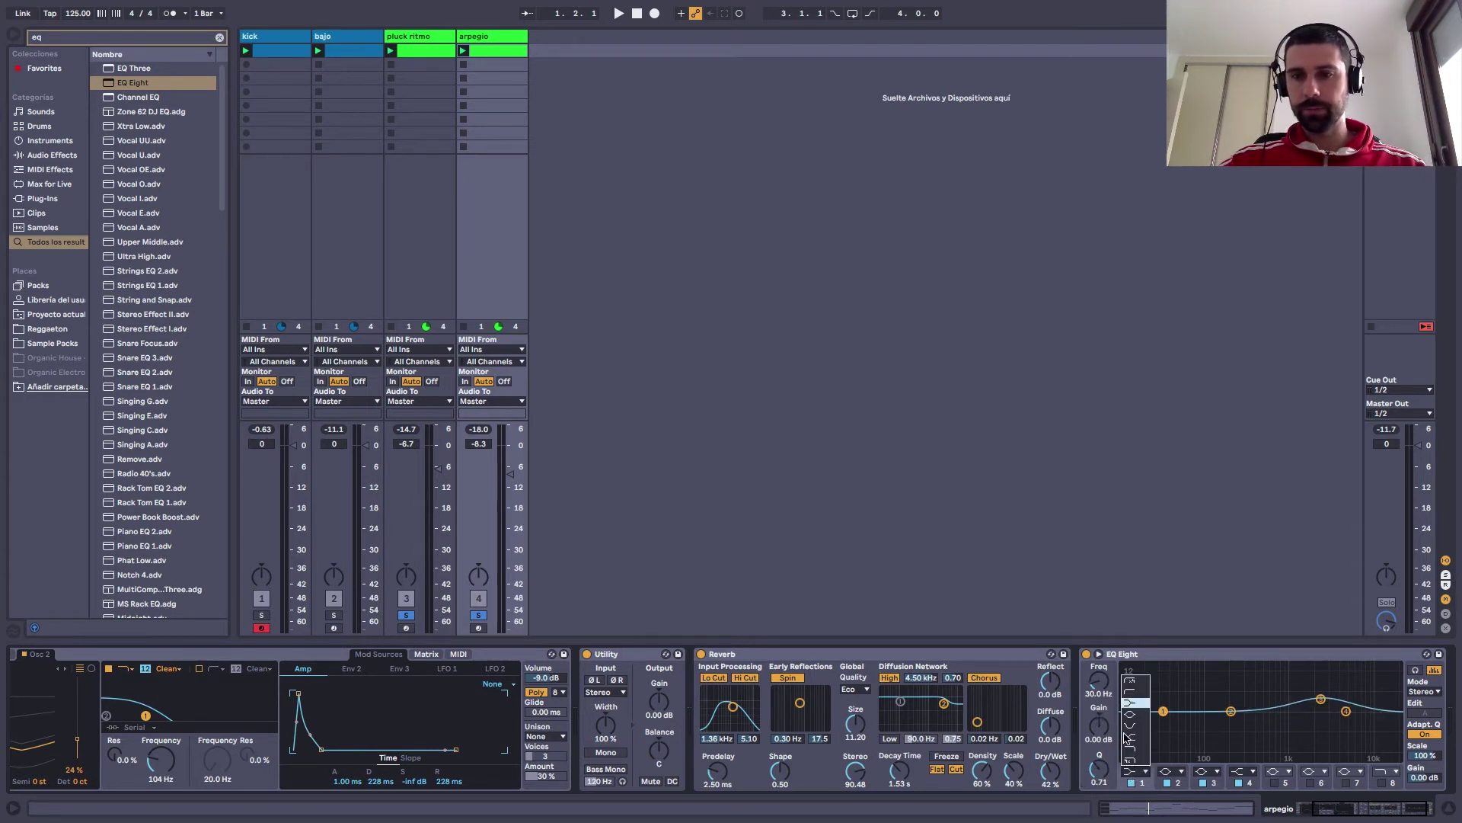
left_click_drag(1164, 711, 1170, 711)
left_click(1129, 770)
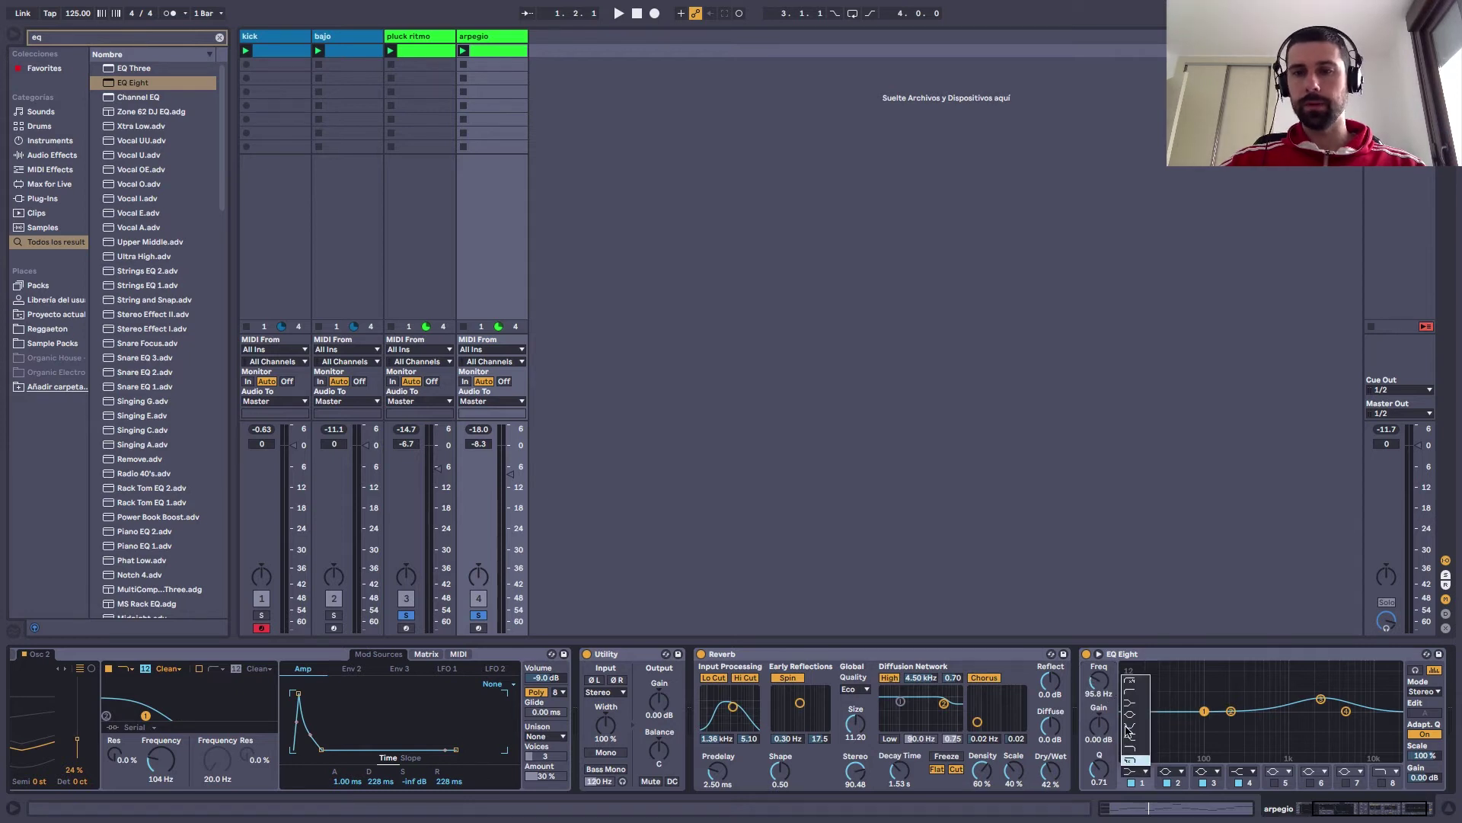
left_click(1131, 689)
key("space")
mouse_move(1100, 680)
left_mouse_down()
mouse_move(1100, 692)
mouse_move(1099, 659)
left_mouse_up()
key("space")
Clear the solos, A/B the EQ via bypass, and lift band 3 to +1.86 dB at 4.84 kHz
key("space")
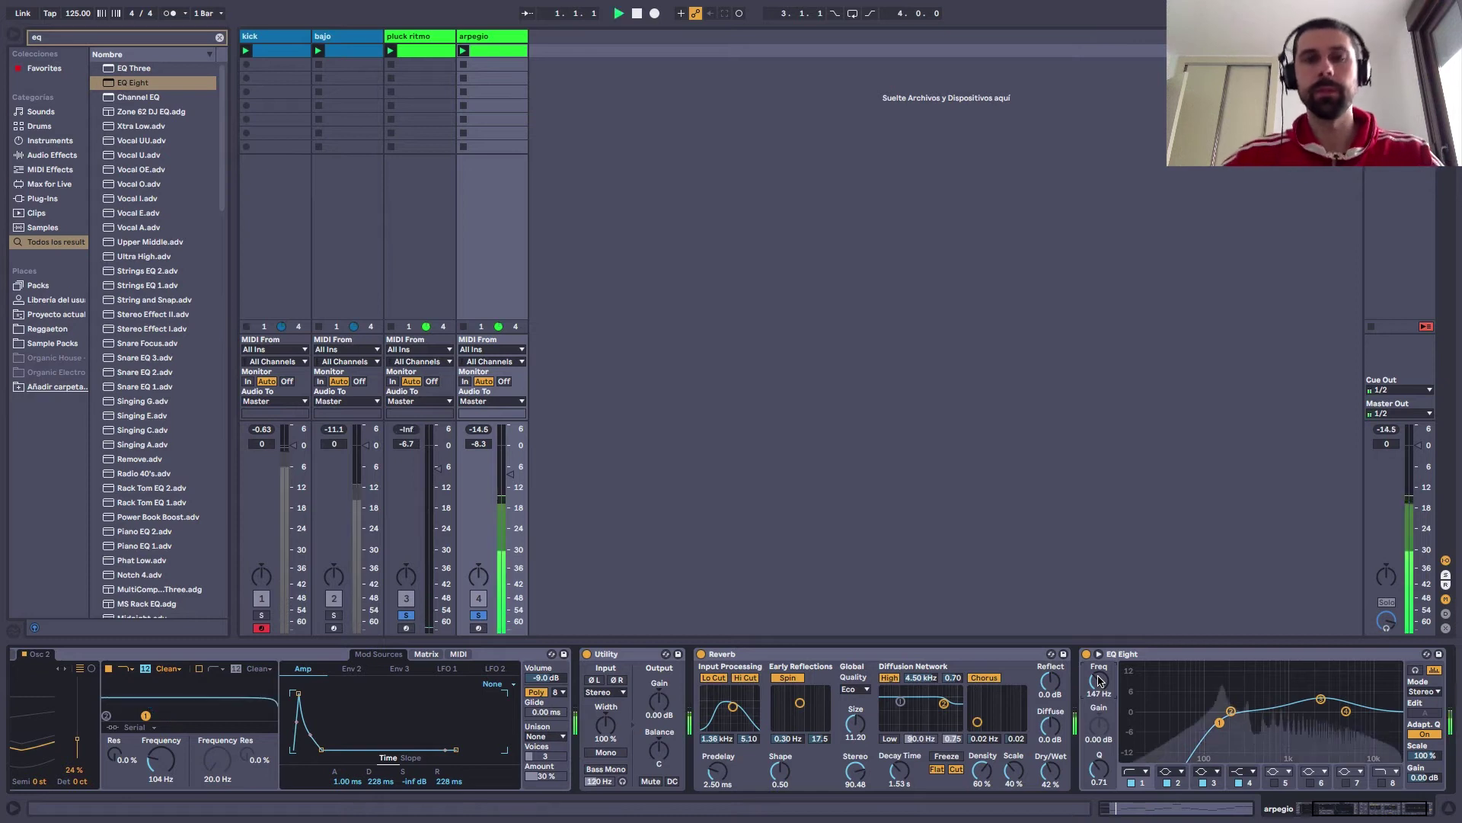
left_click(478, 615)
key("space")
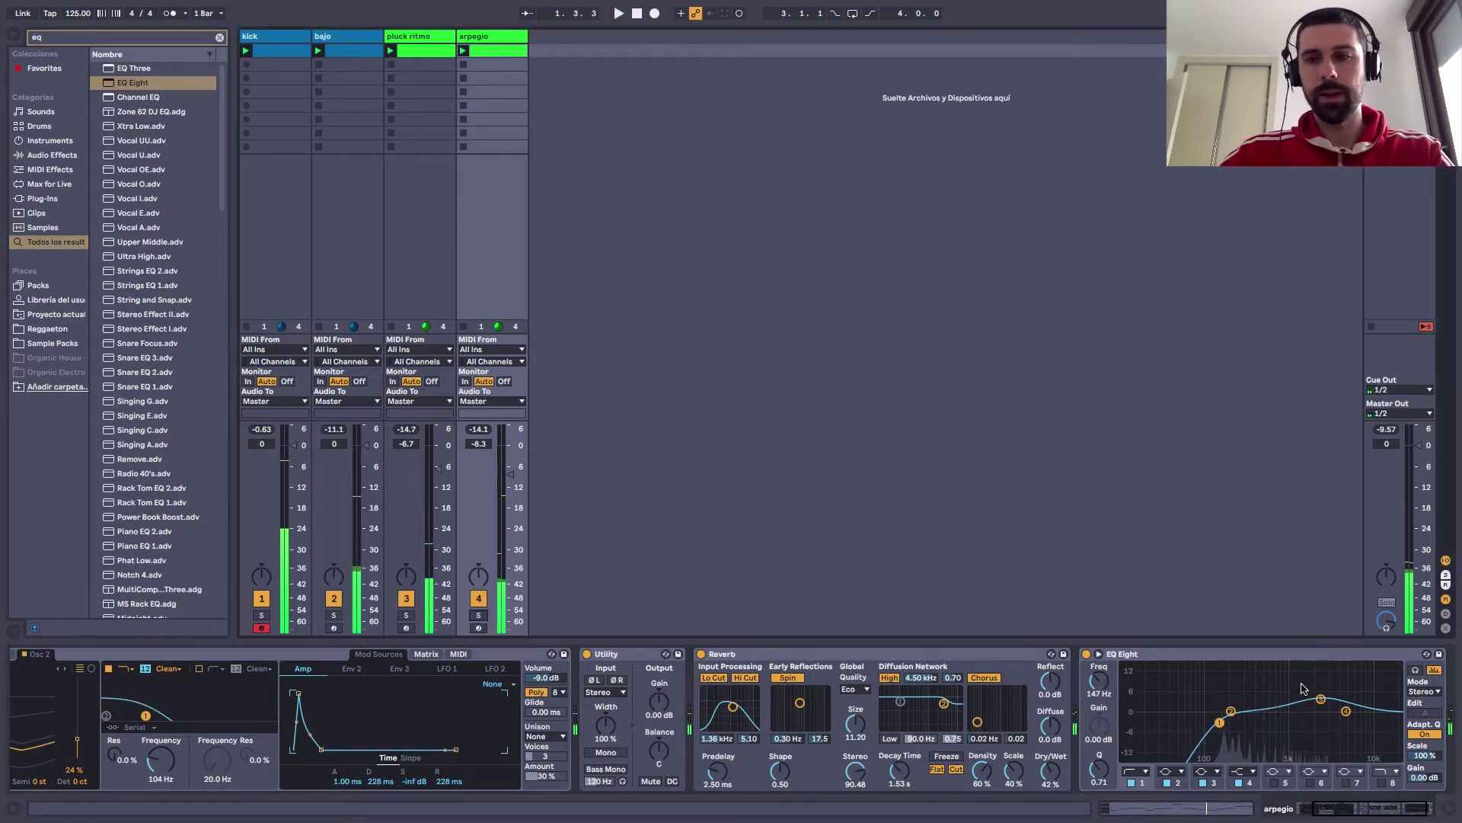
key("space")
left_click(1086, 653)
left_click(1086, 653)
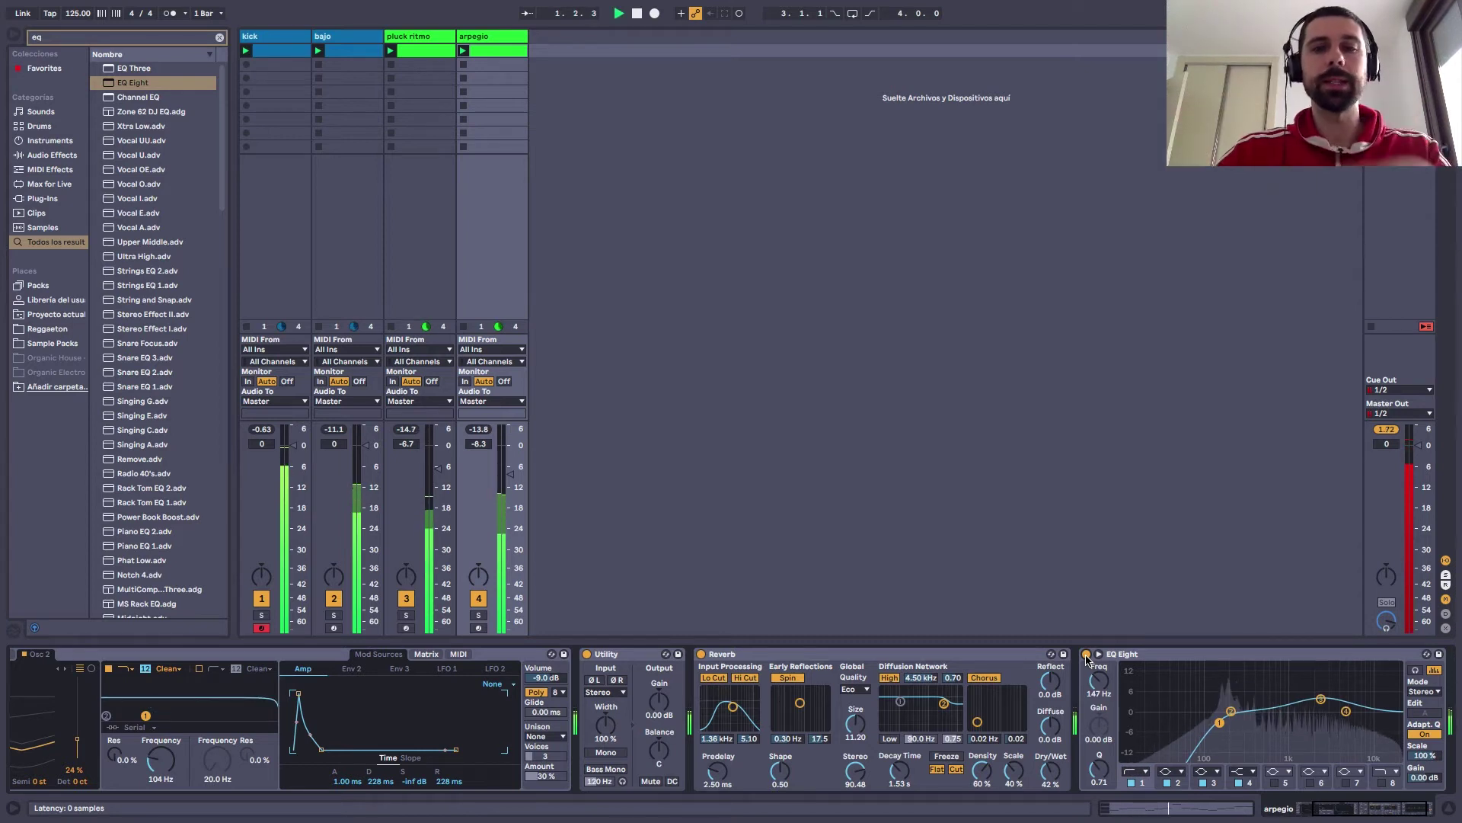
left_click(1087, 656)
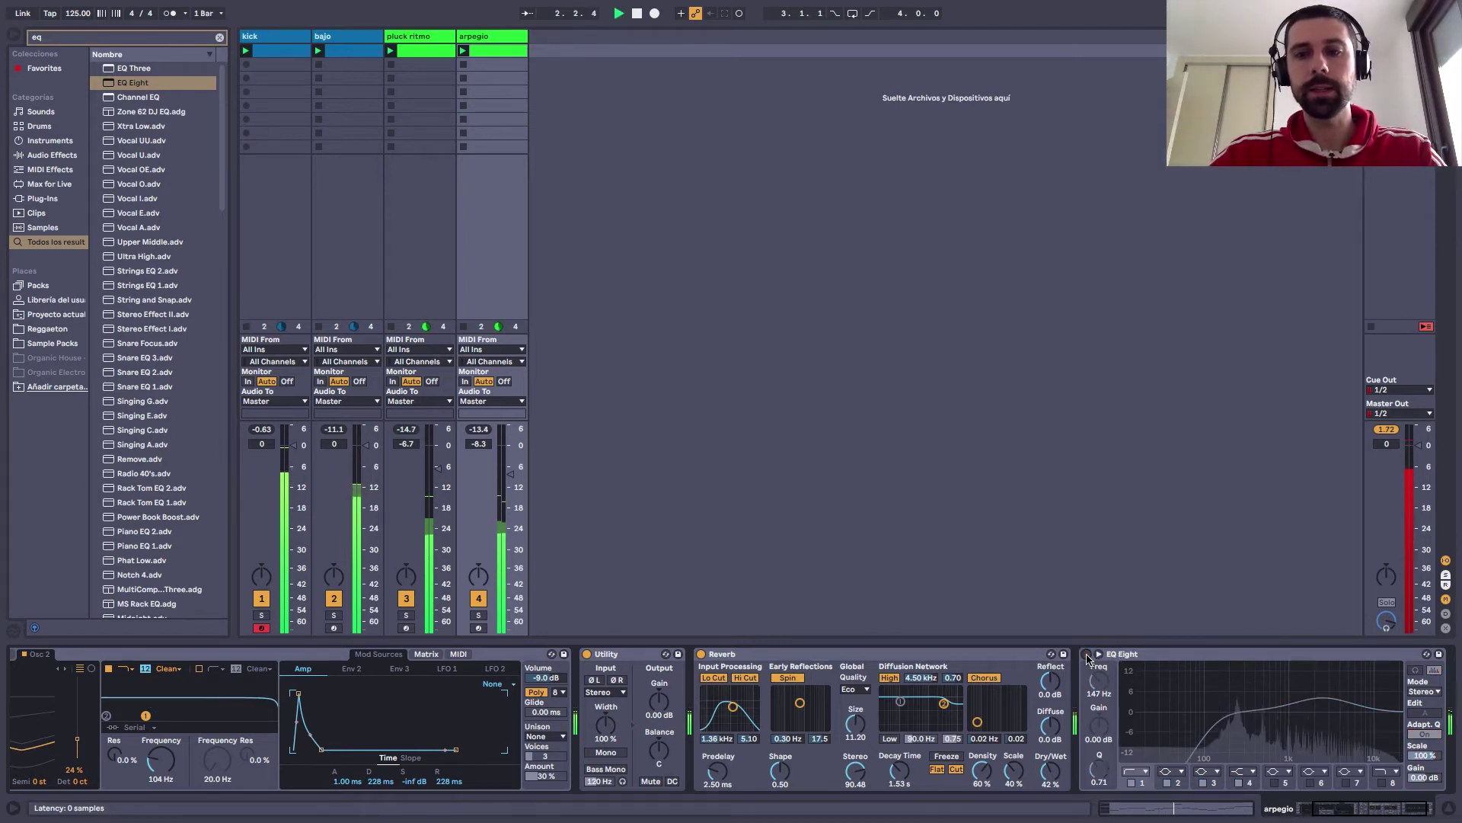
left_click(1087, 655)
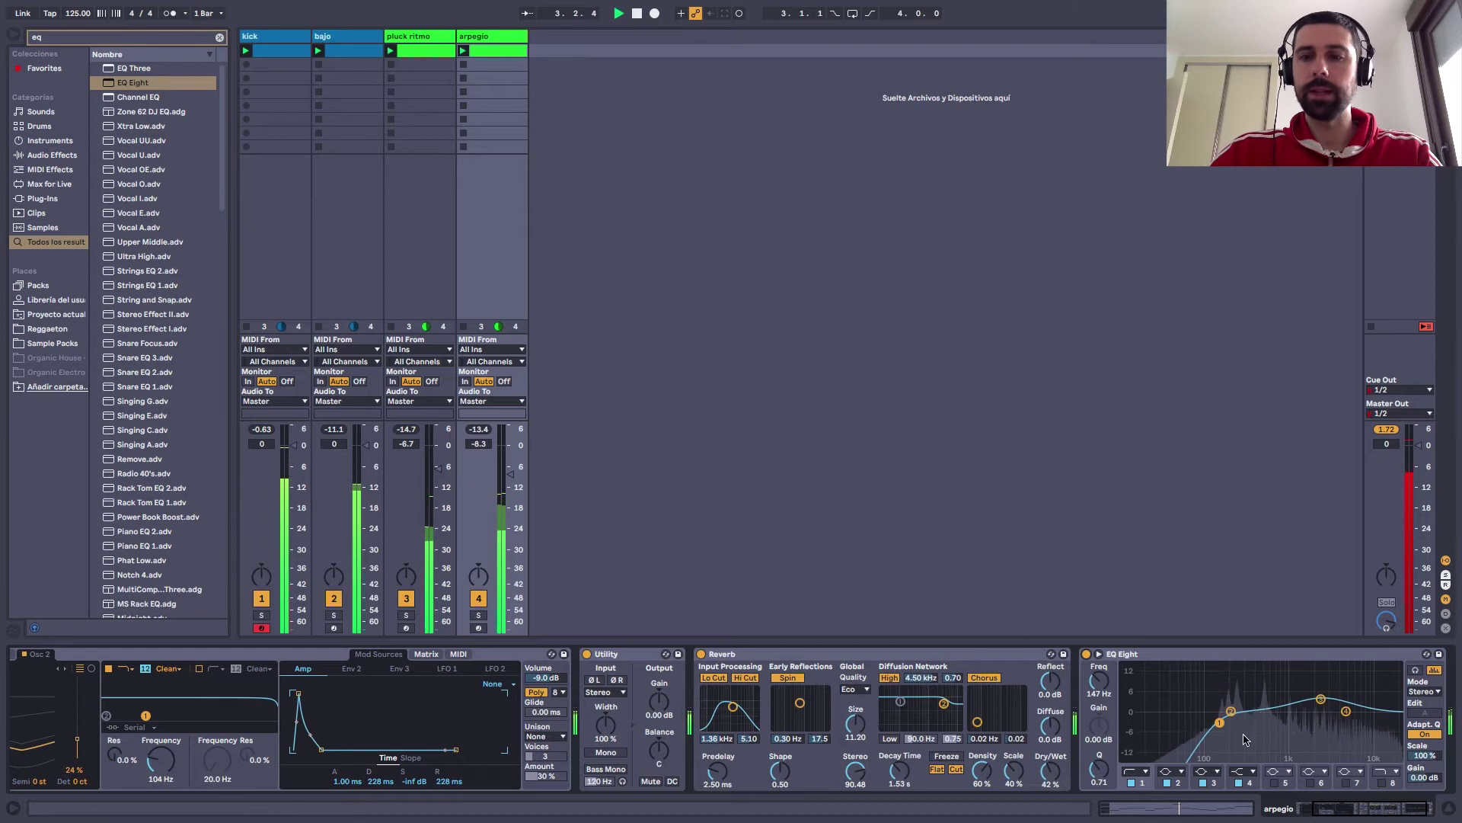
left_click_drag(1321, 698, 1344, 708)
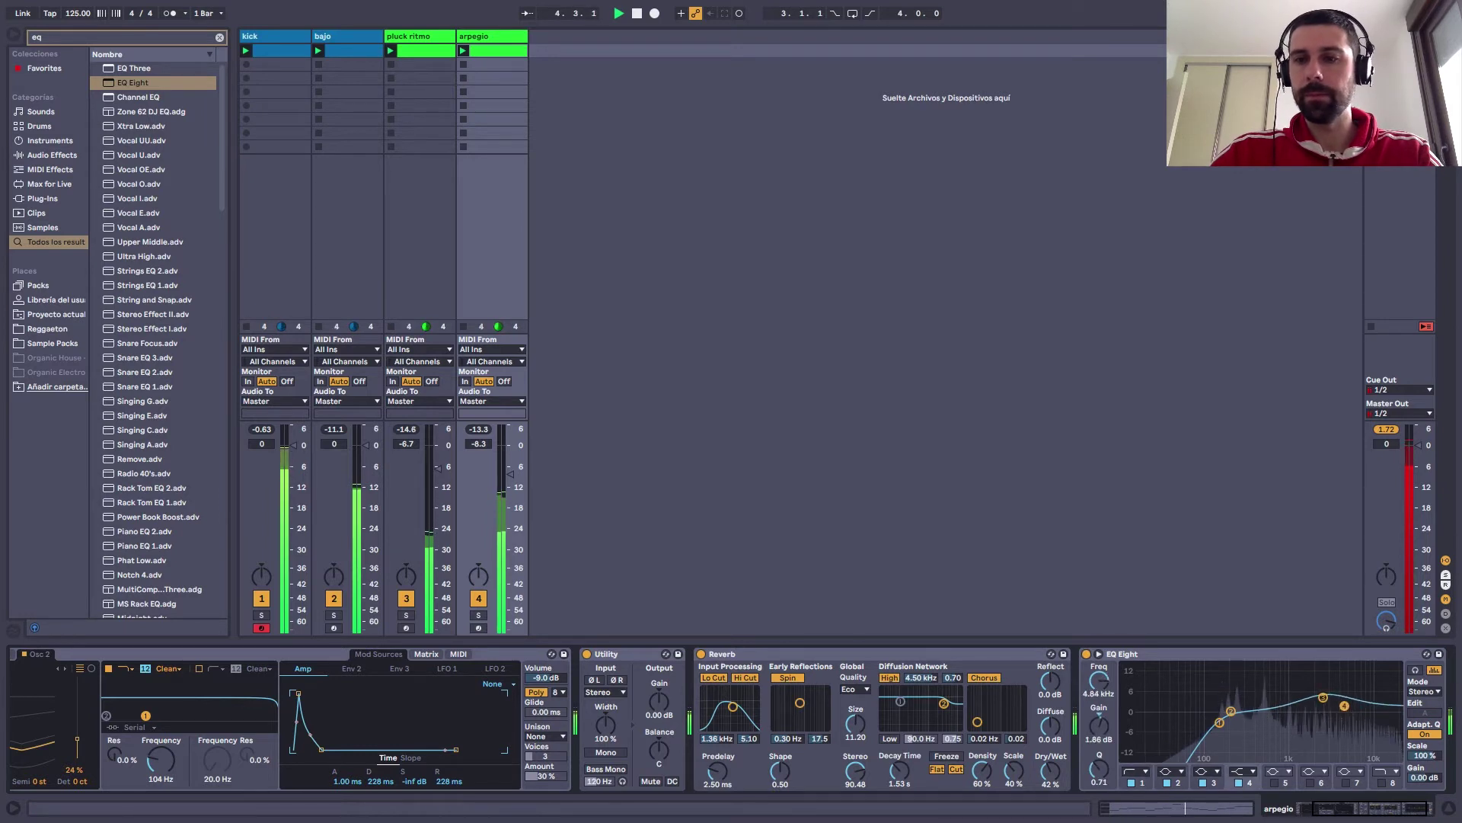
key("space")
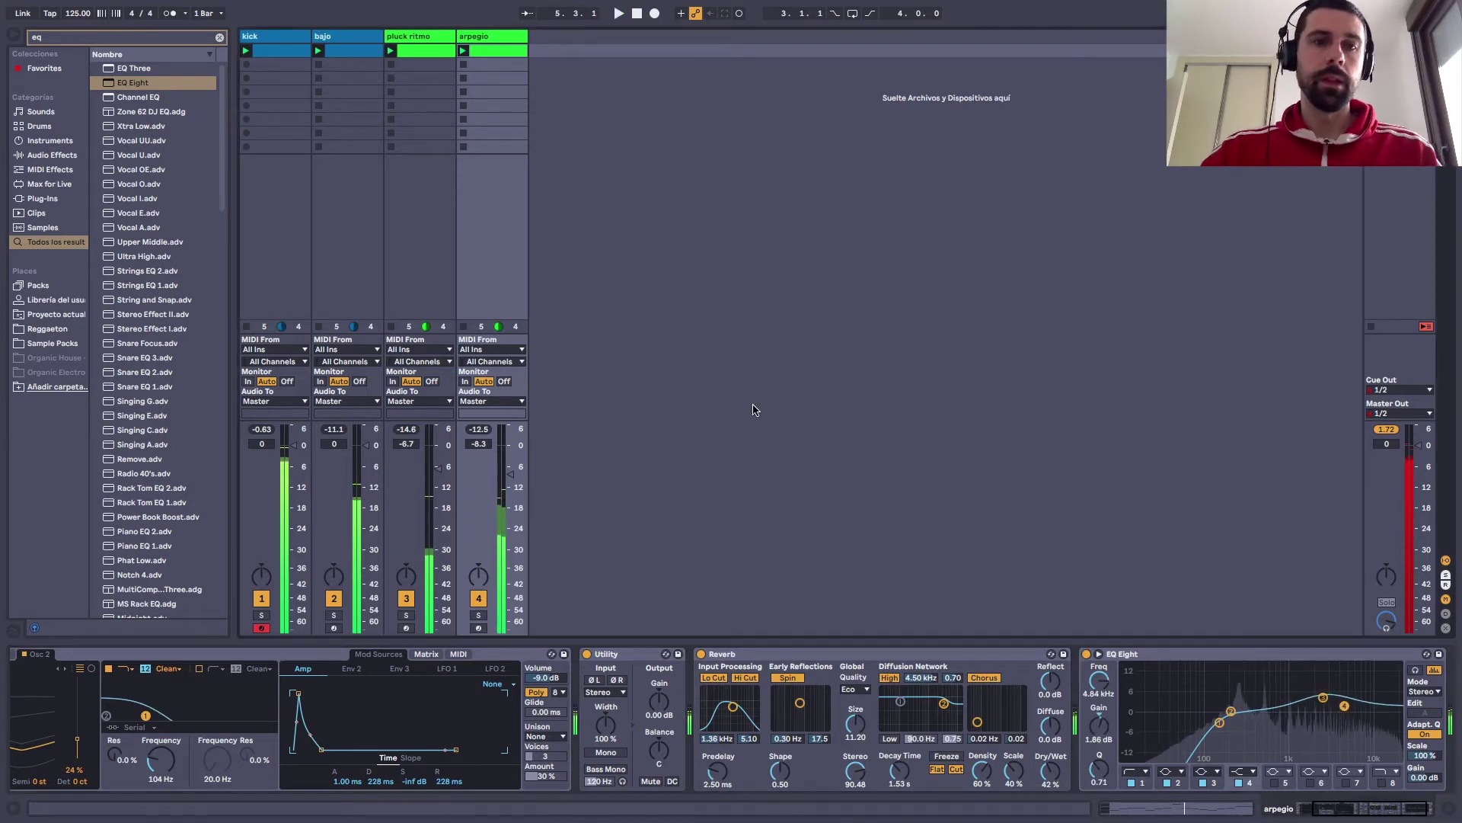
Cancel the audio export settings and insert a new MIDI track after arpegio
left_click(495, 38)
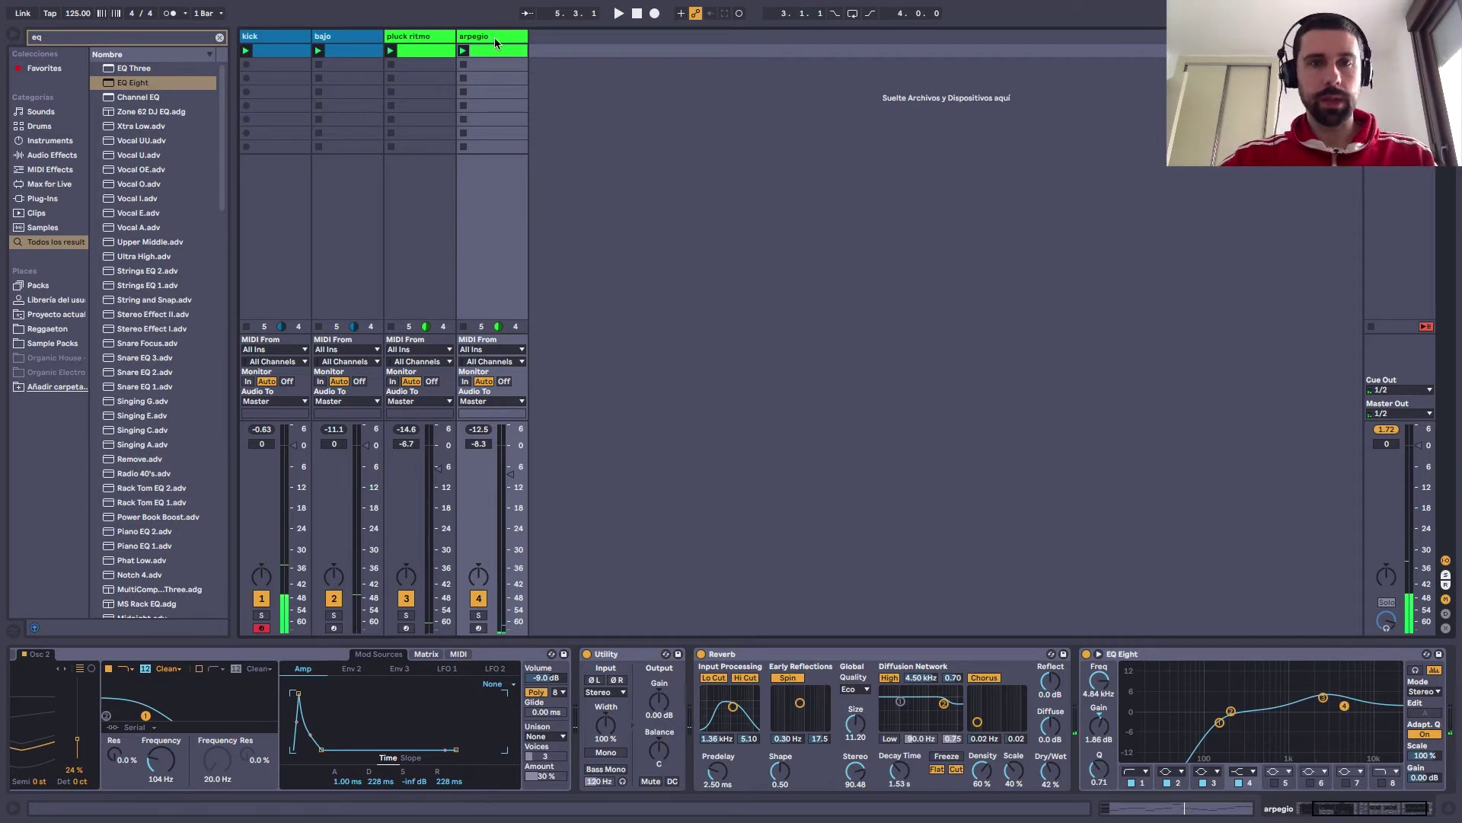
key("ctrl+shift+r")
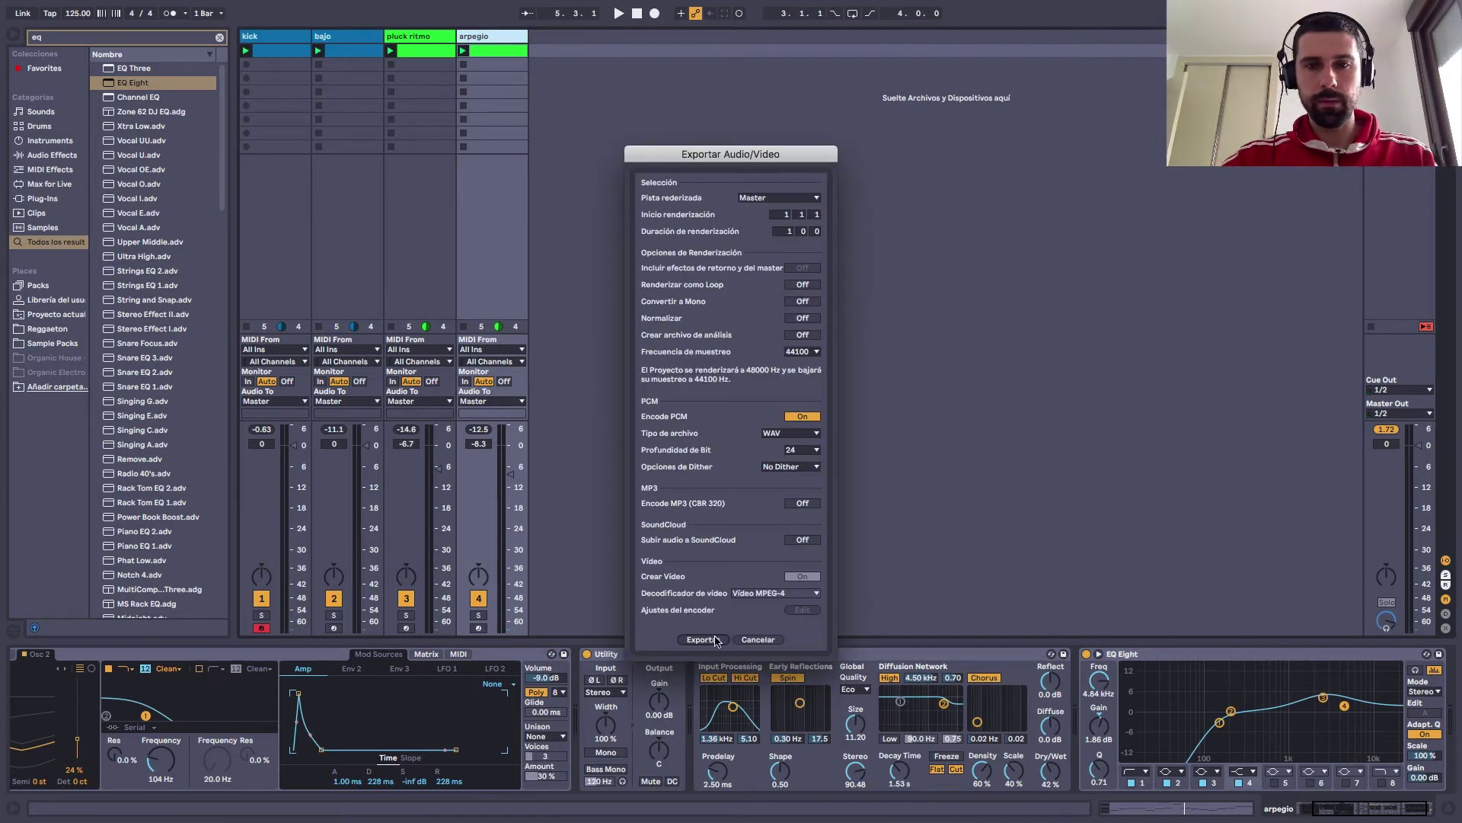
left_click(742, 639)
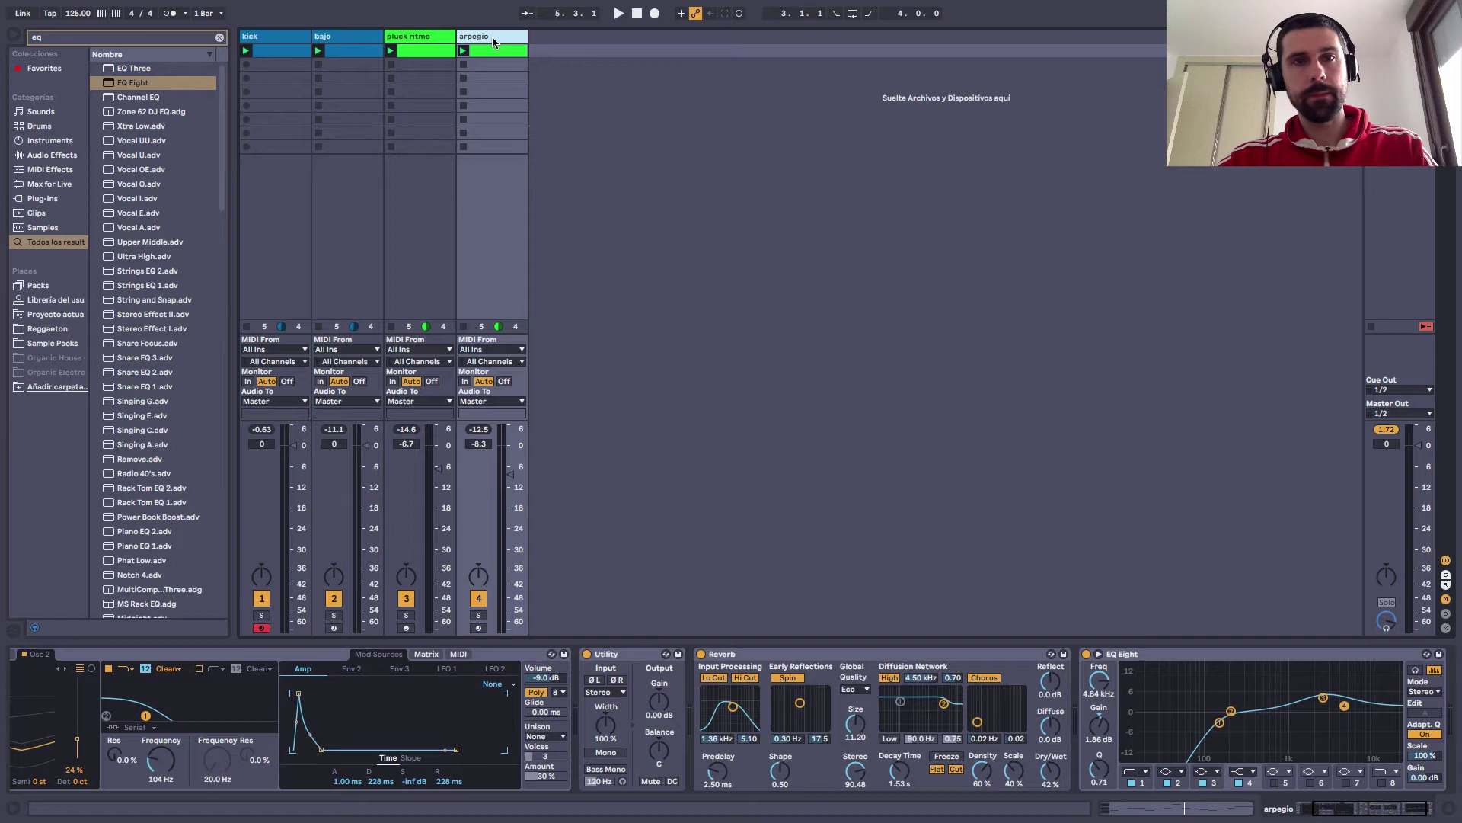
key("ctrl+shift+t")
left_click(559, 38)
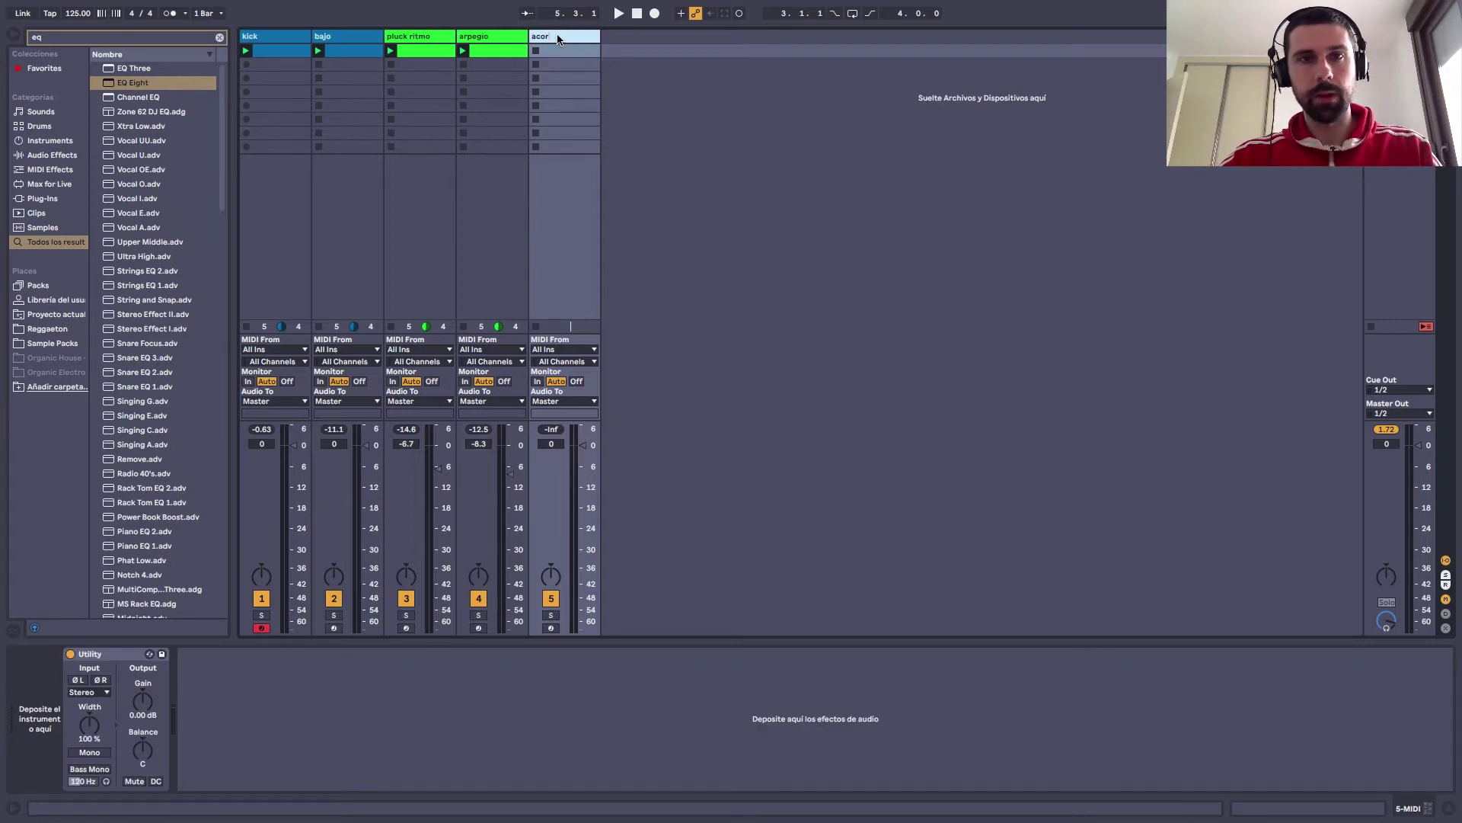
Rename arpegio to motivo and colour it green, applying the colour to its clips
left_click(487, 38)
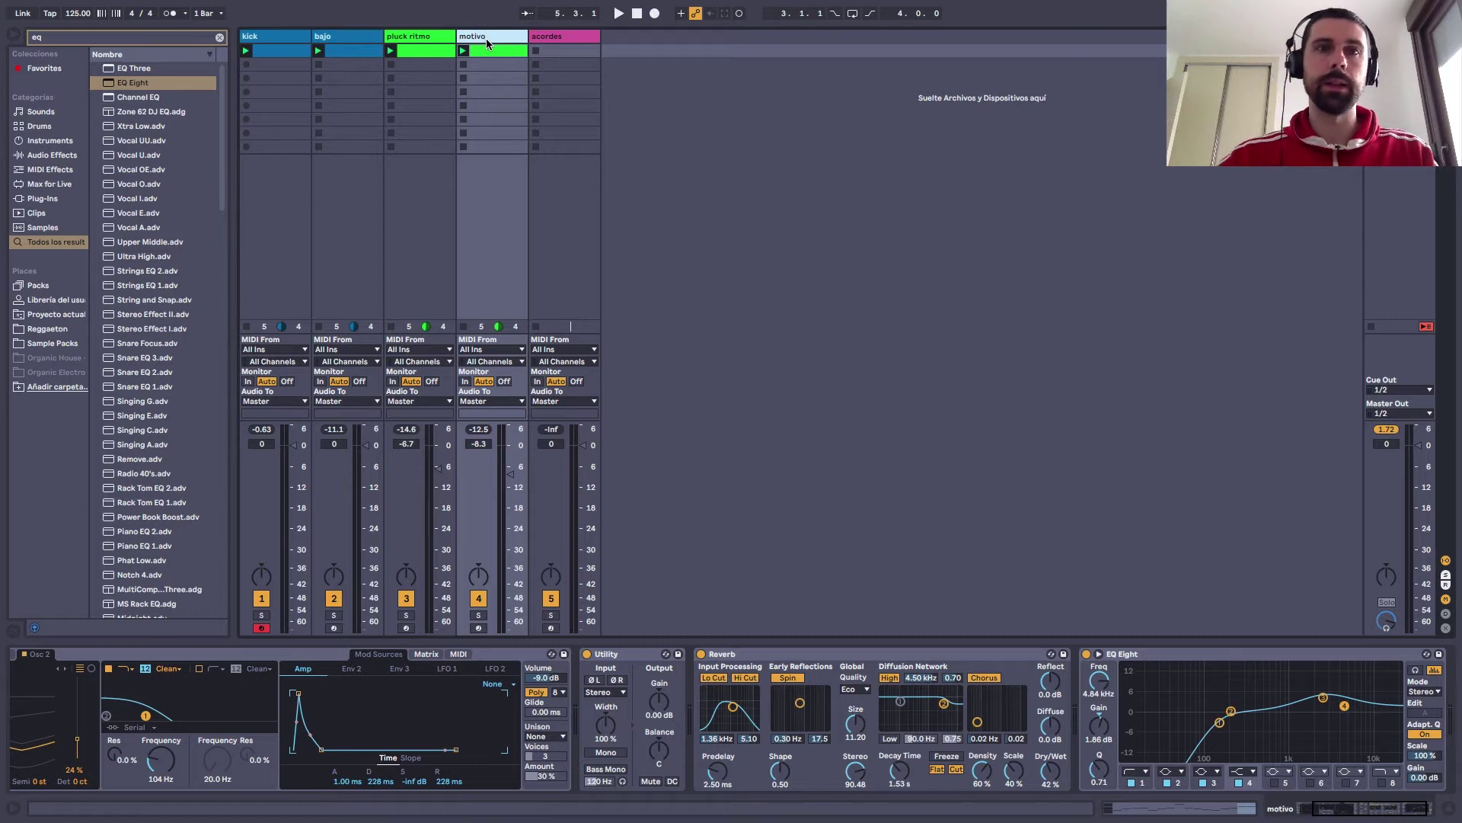
right_click(486, 39)
left_click(565, 227)
right_click(487, 38)
left_click(535, 288)
left_click(620, 106)
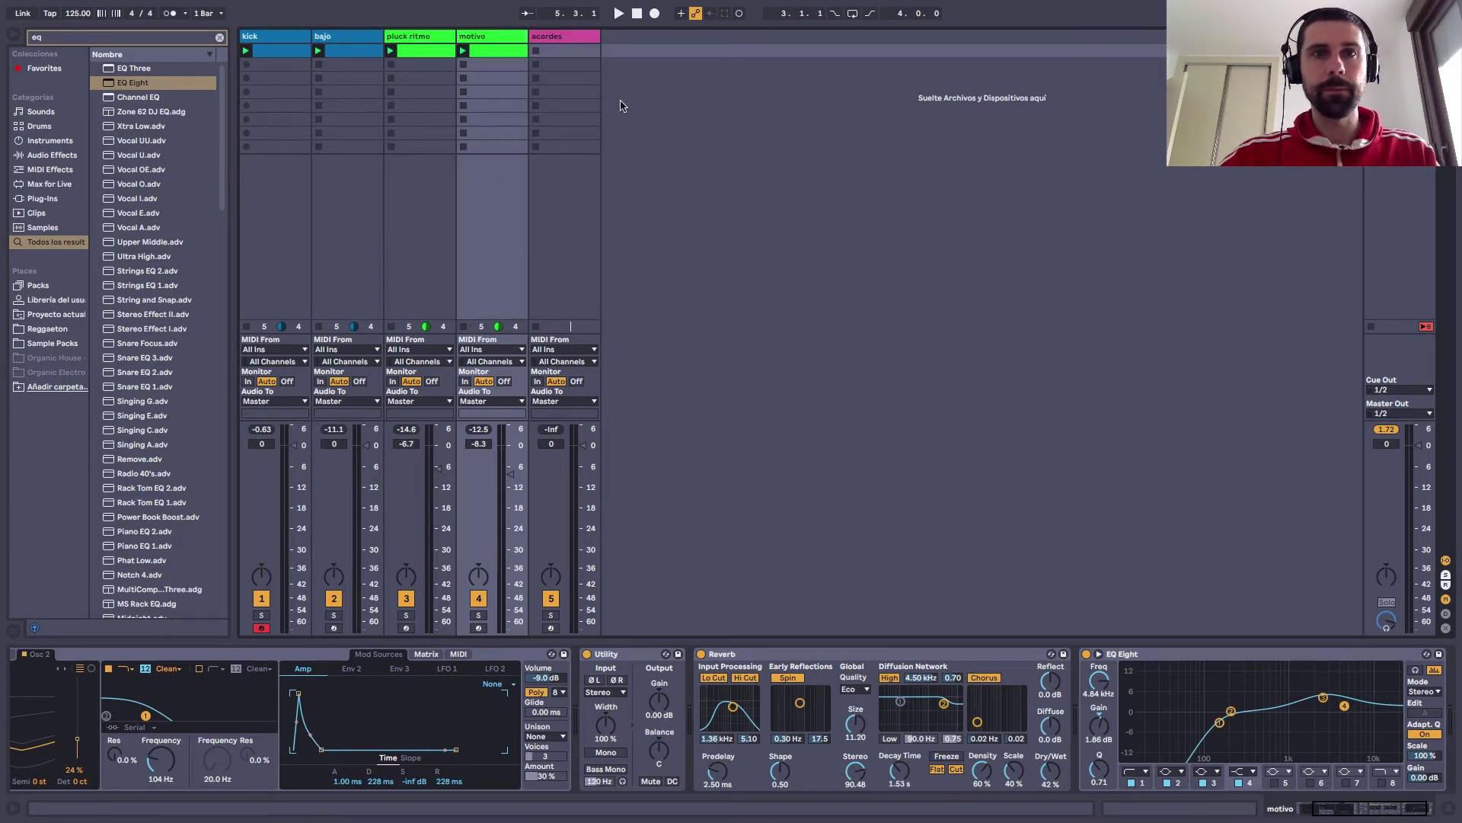
right_click(504, 44)
left_click(505, 44)
right_click(509, 44)
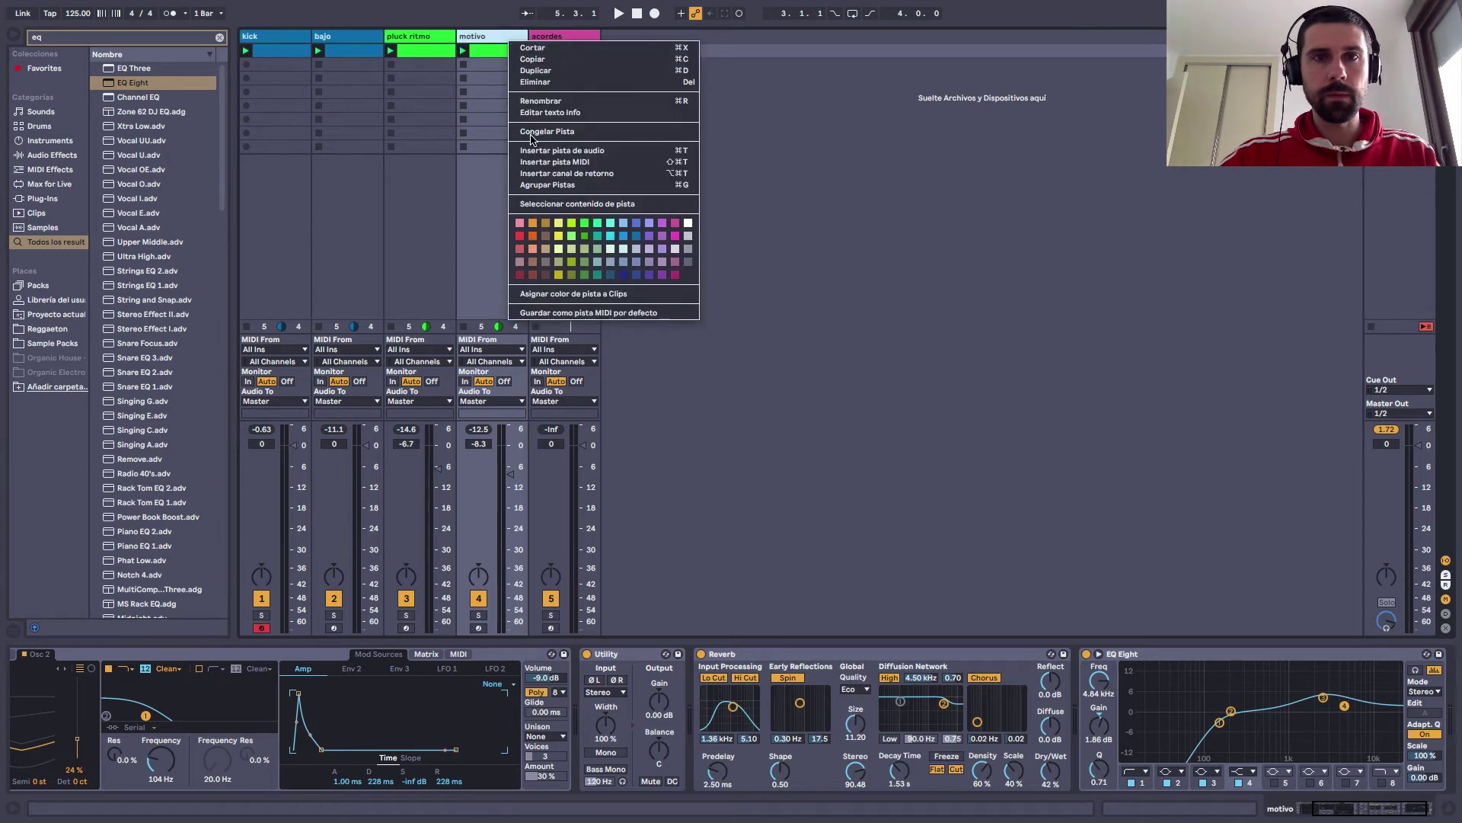
left_click(547, 275)
Colour the acordes track light green and create an empty clip in its first slot
left_click(569, 42)
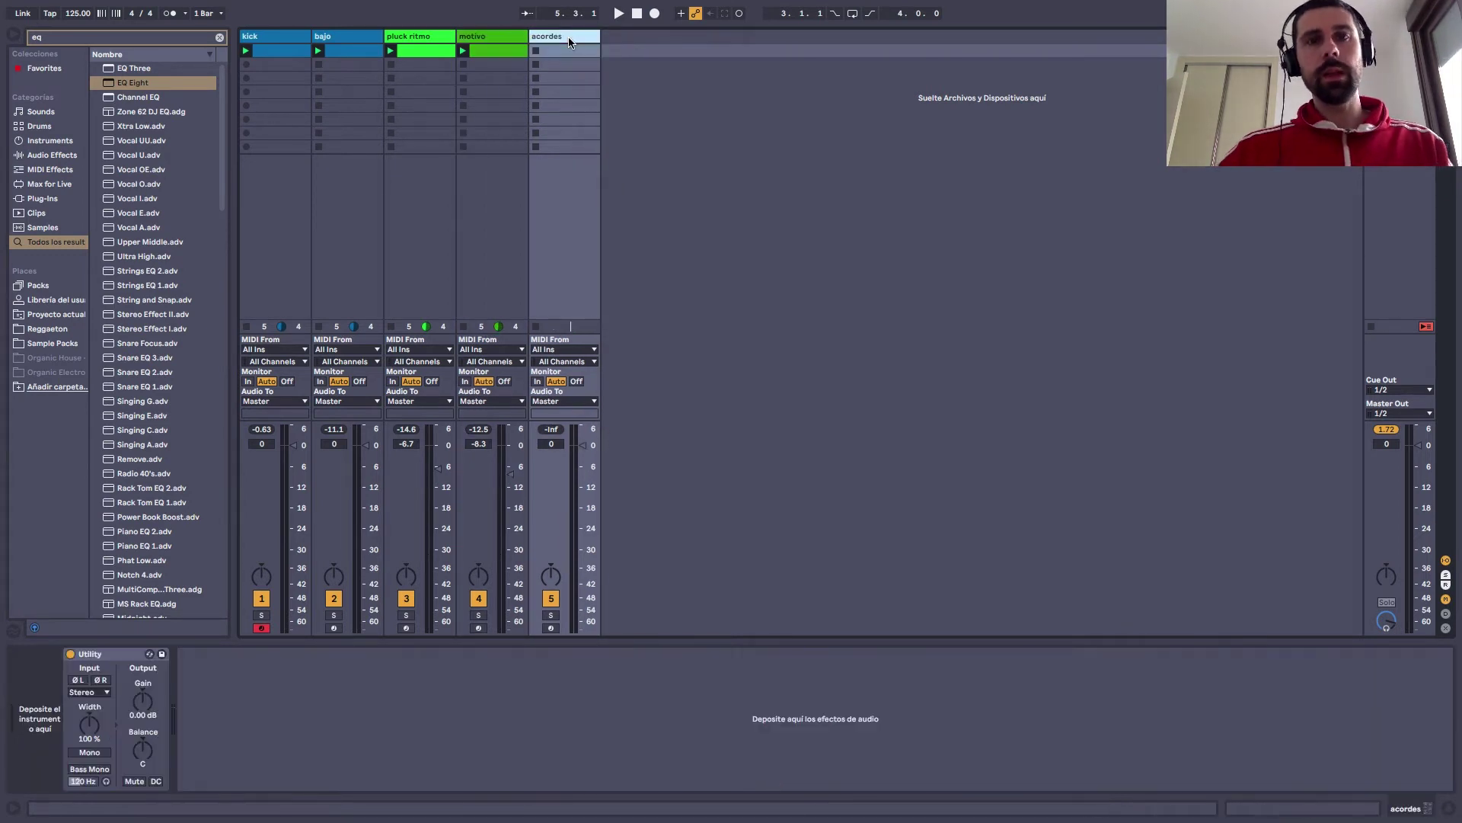
right_click(569, 42)
left_click(633, 235)
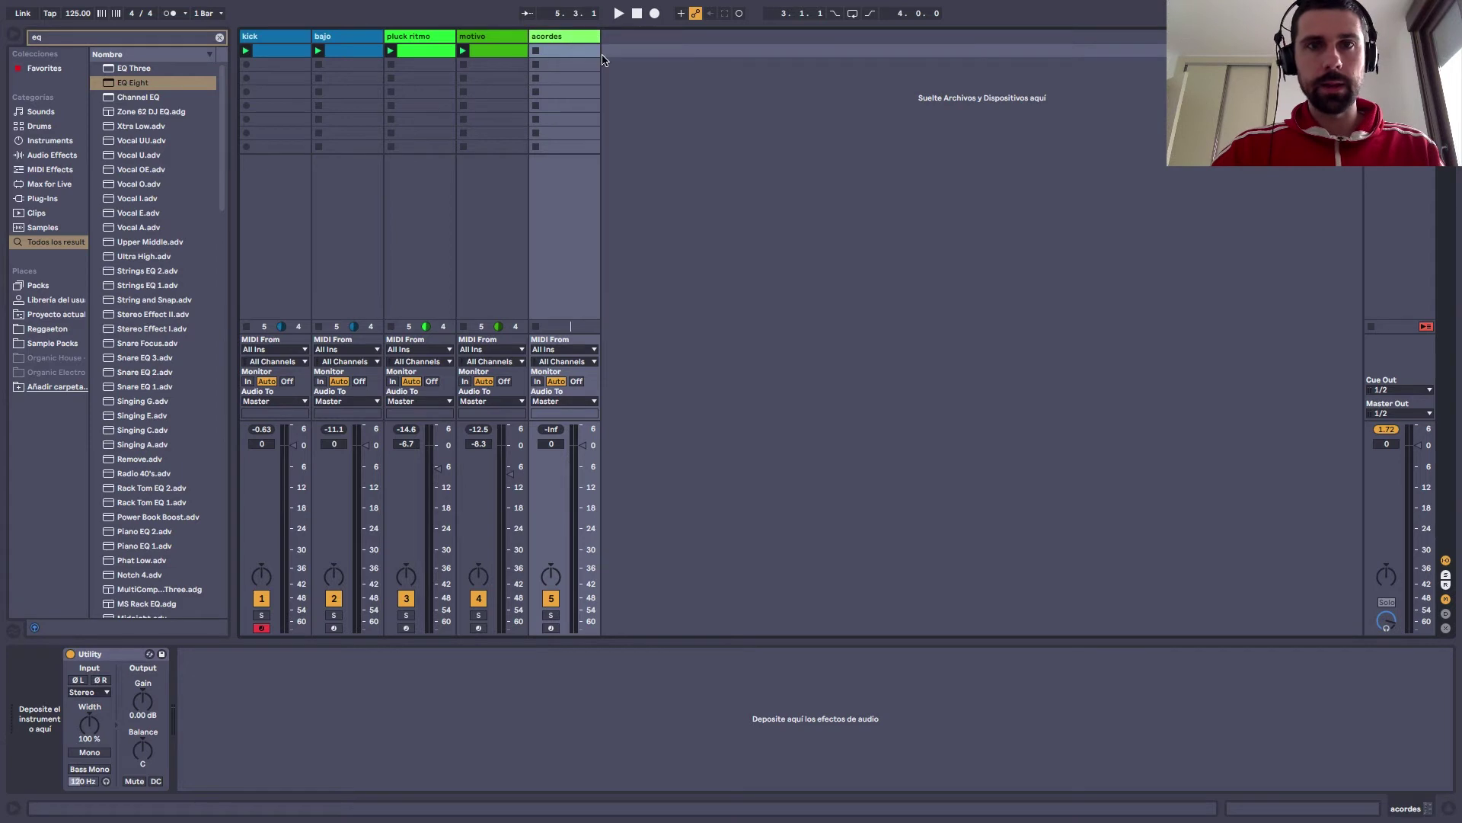
double_click(587, 51)
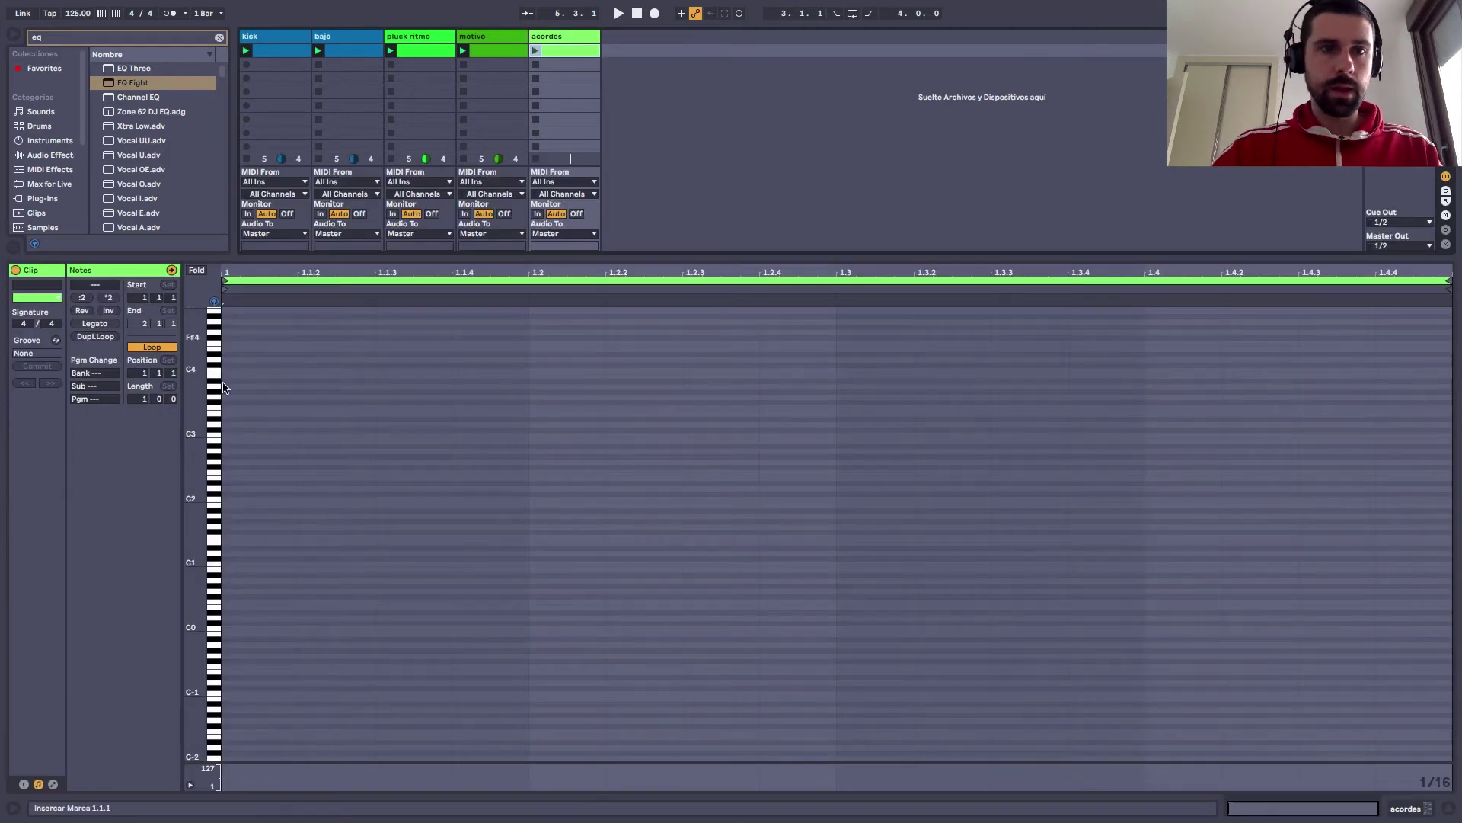
Copy the motivo clip into the acordes slot and delete all its copied notes
left_click(490, 53)
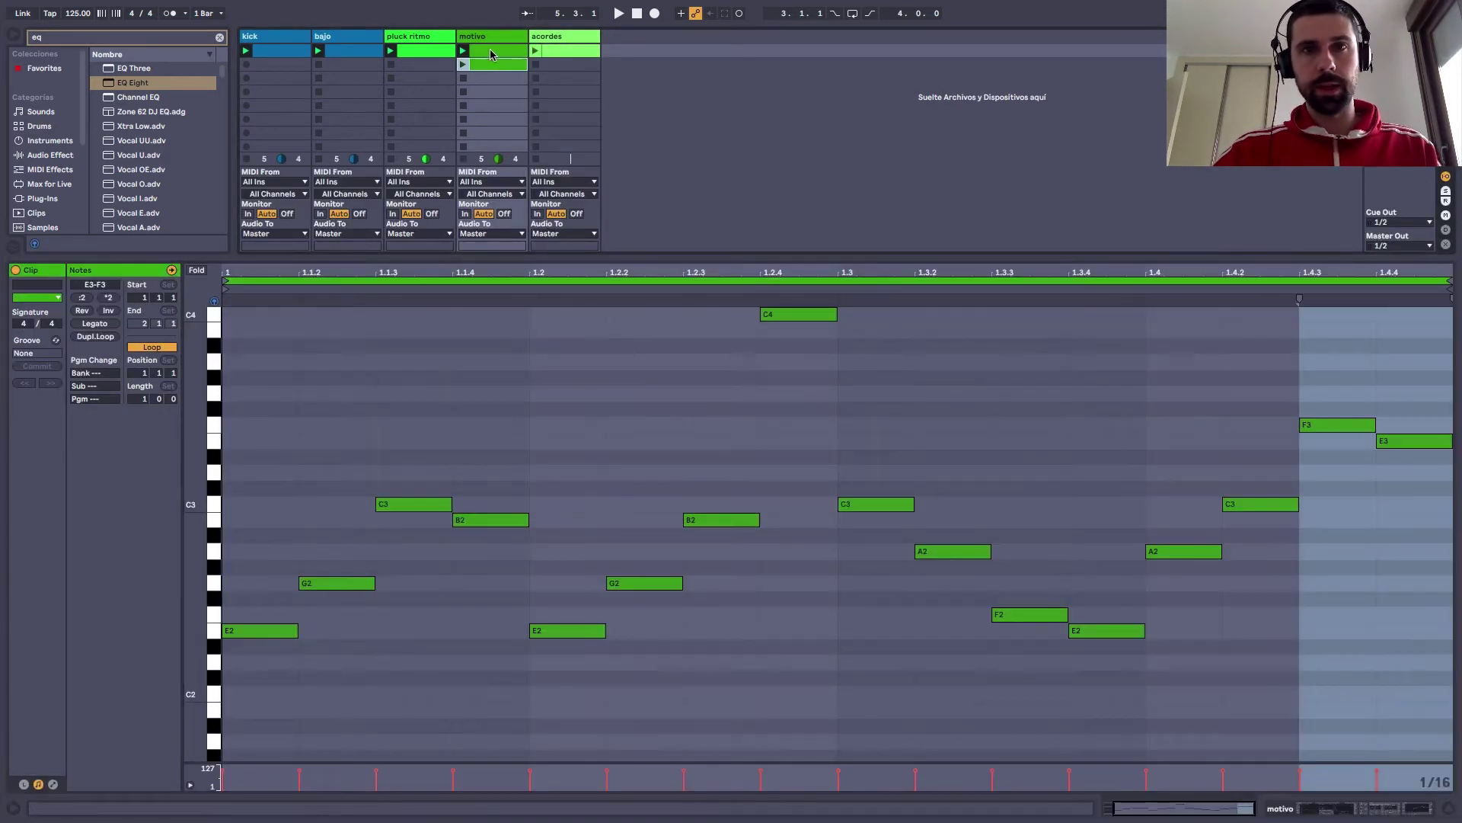
left_click_drag(516, 57, 549, 62)
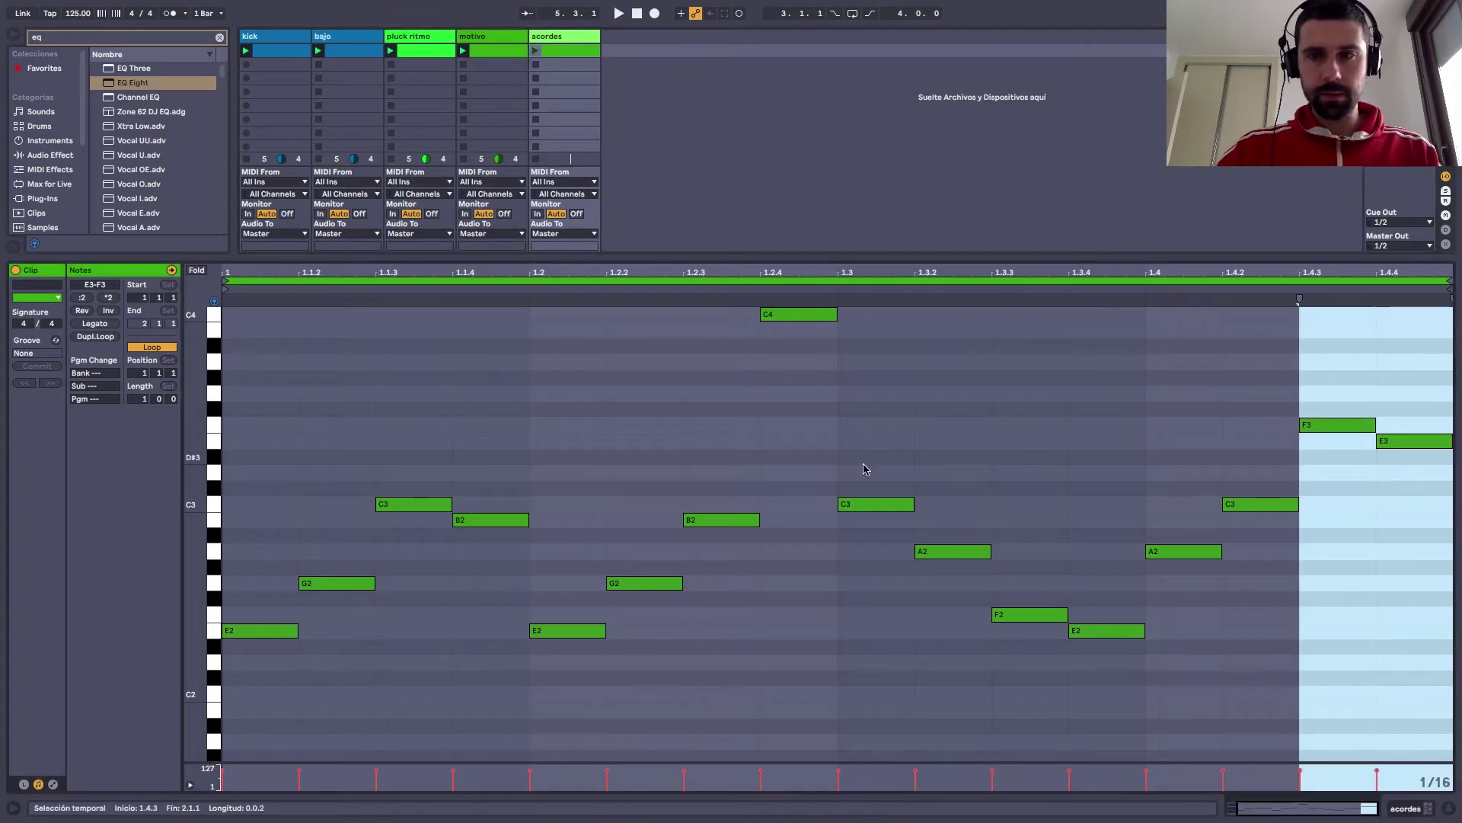
left_click(890, 375)
left_click_drag(192, 381, 157, 381)
left_click_drag(329, 272, 393, 268)
scroll(429, 404, "up", 2)
left_click_drag(337, 343, 1432, 696)
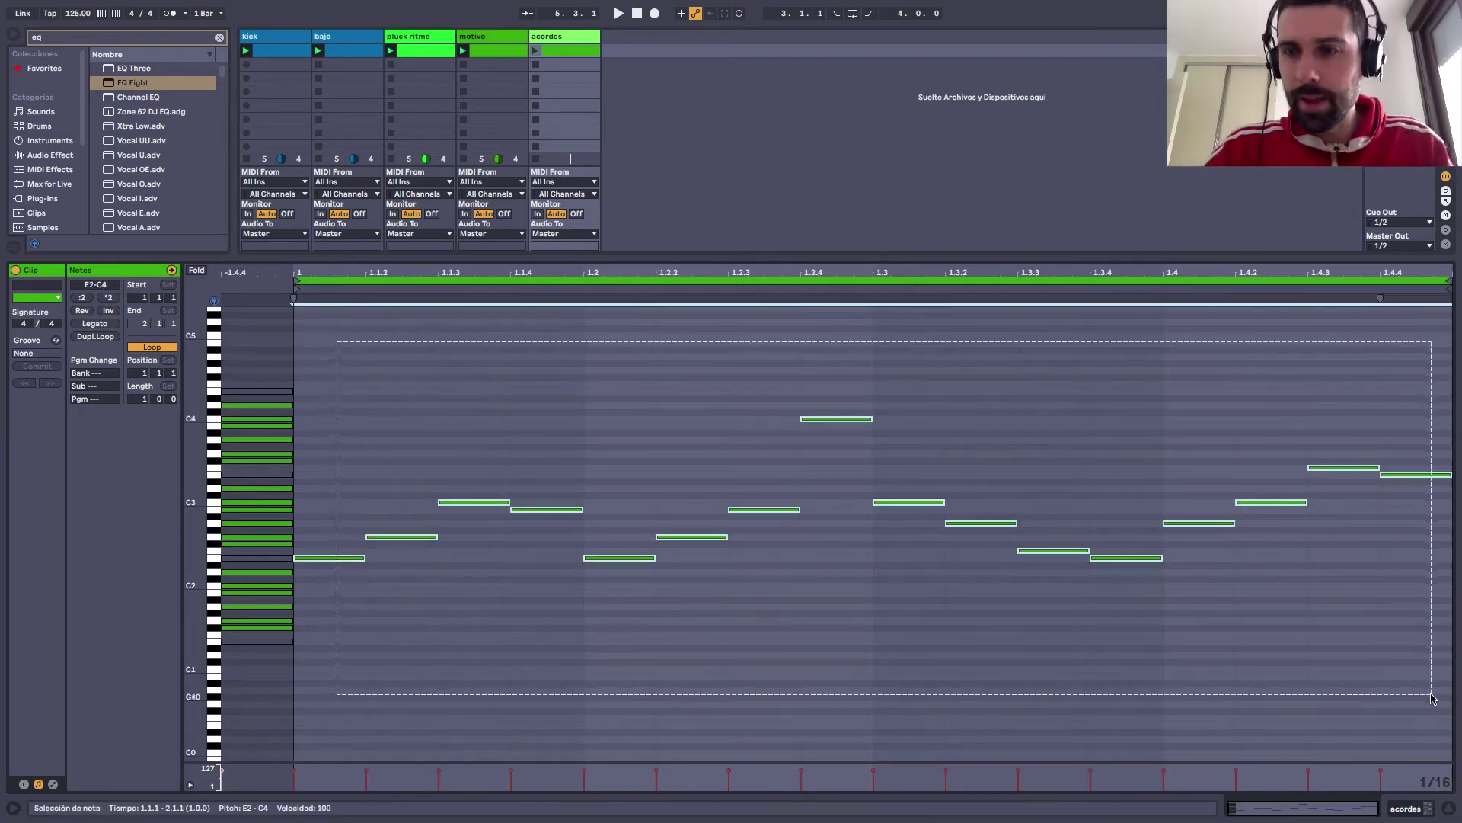
key("Delete")
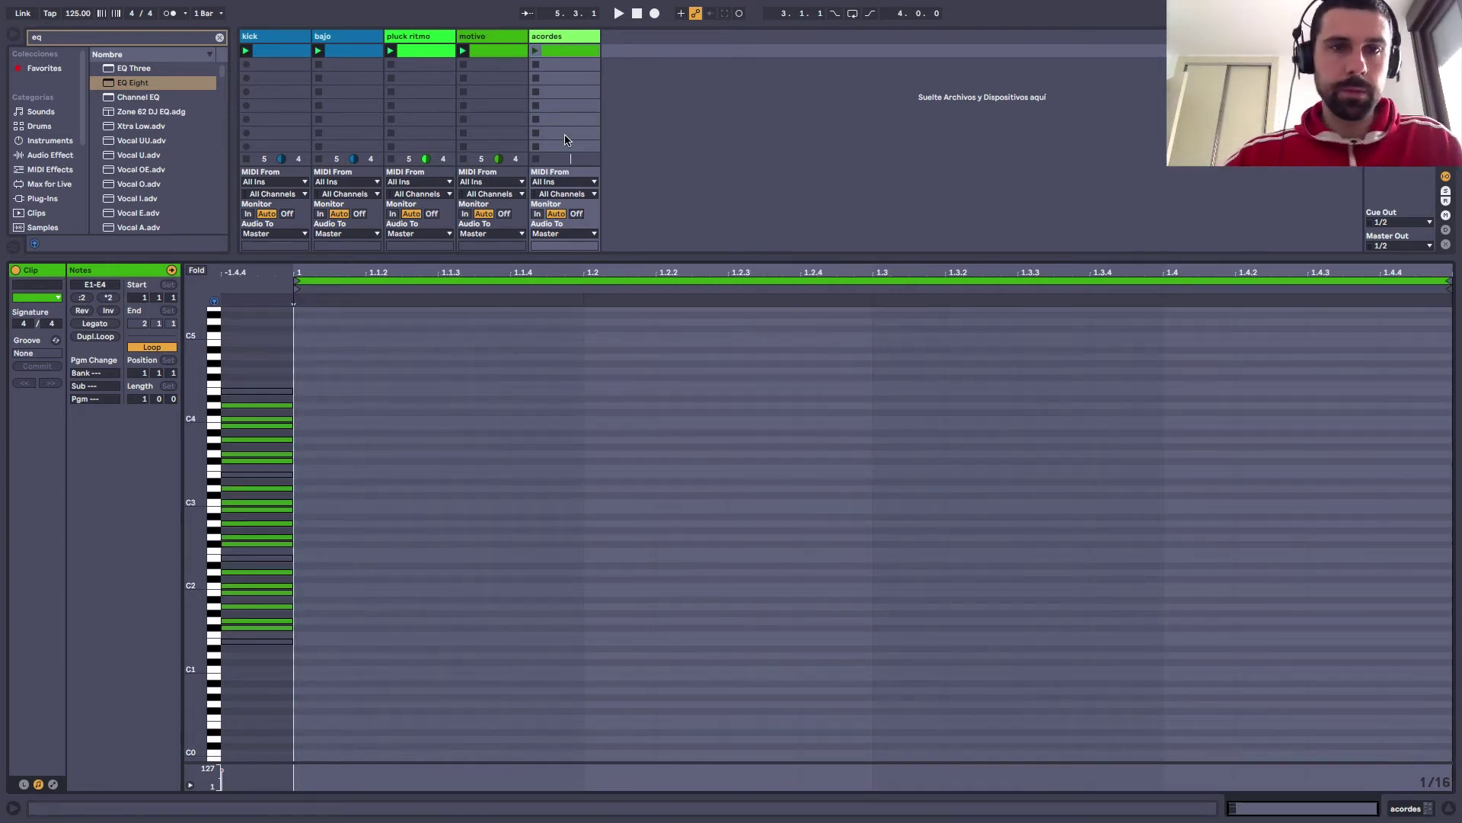
Search the browser for Wavetable and load it onto the acordes track
key("shift+Tab")
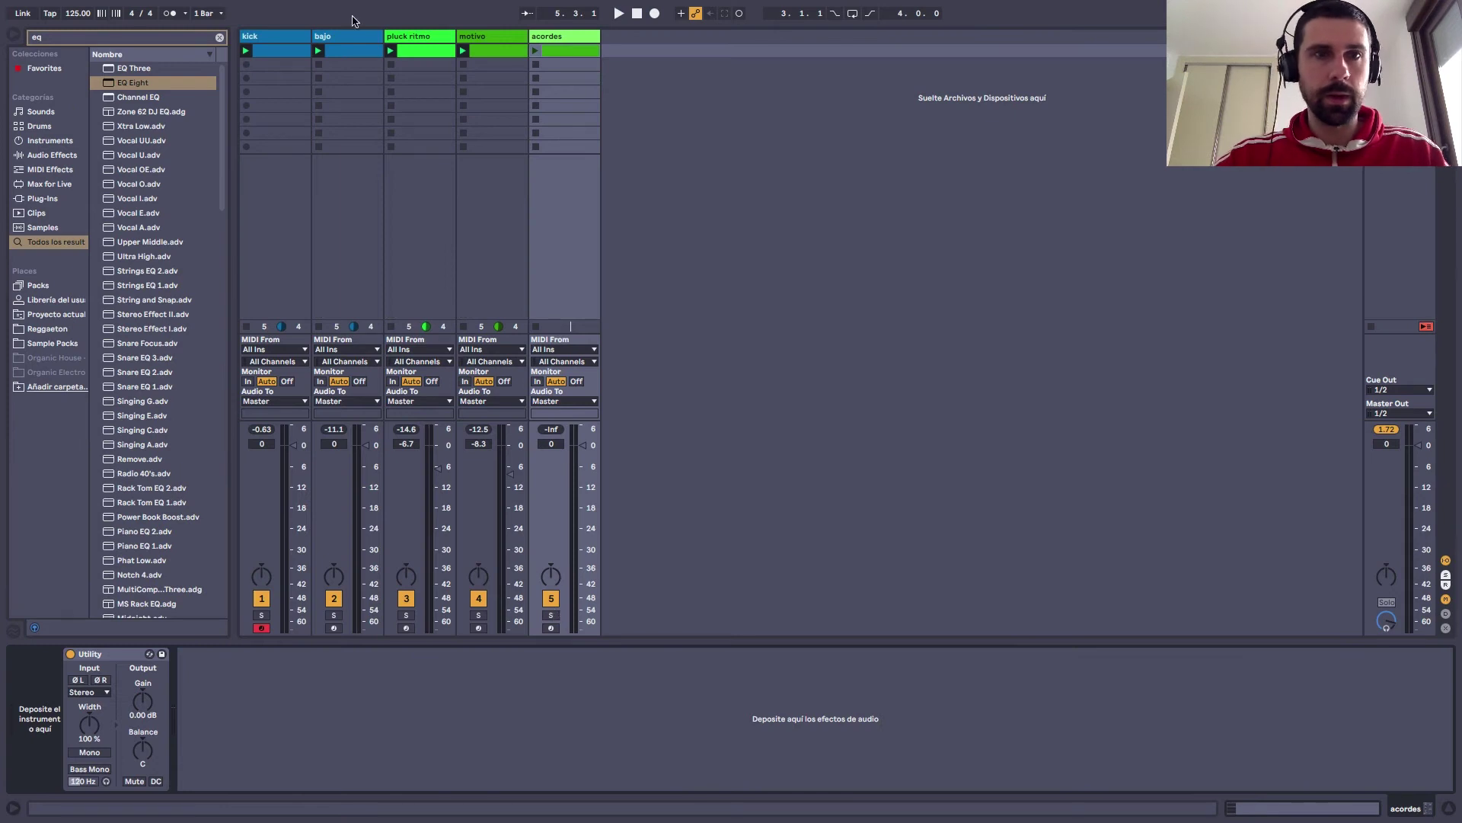
left_click(219, 38)
type("wa")
type("table")
key("BackSpace")
key("BackSpace")
key("BackSpace")
type("vetabl")
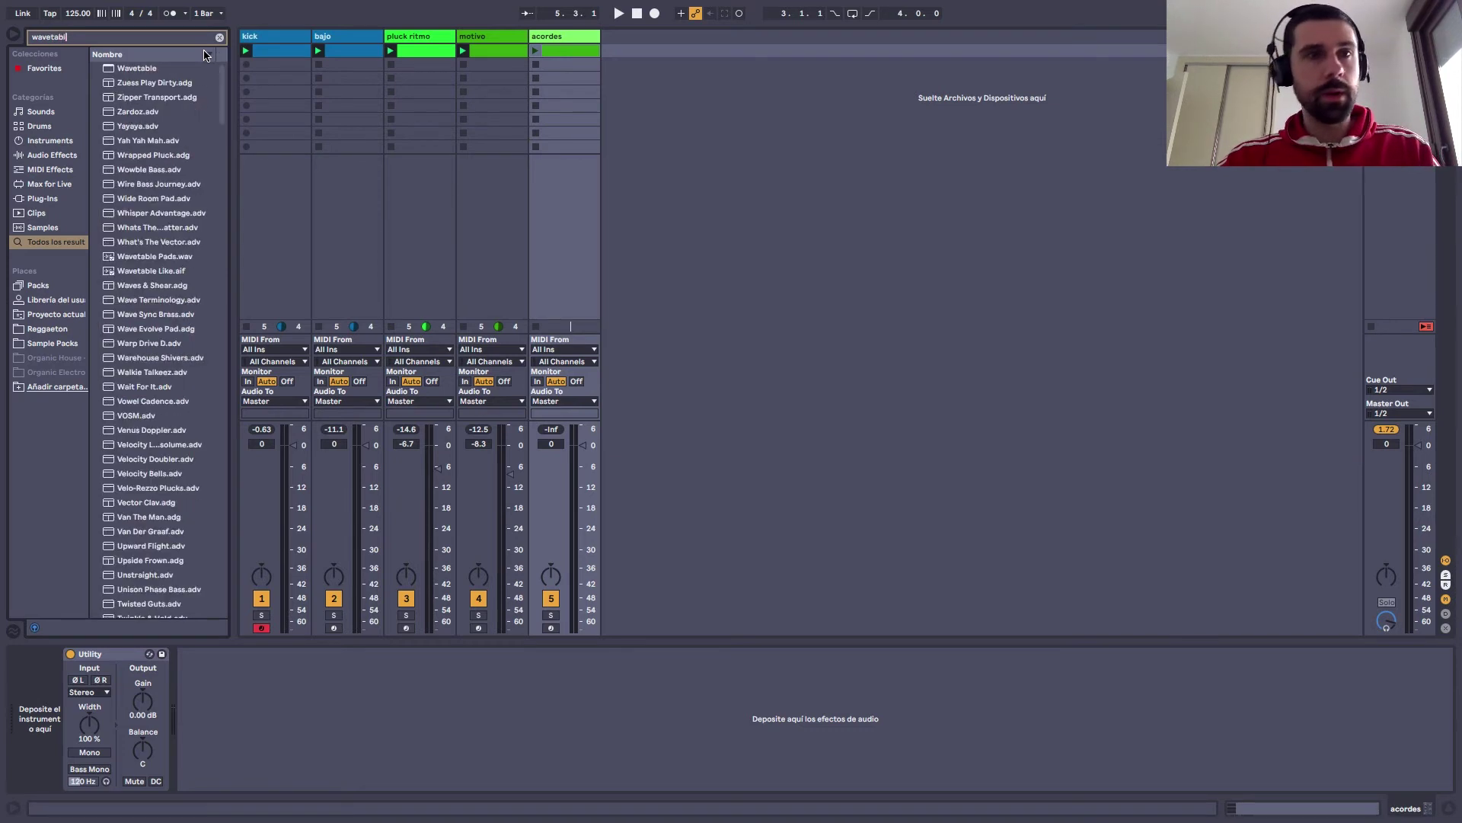
type("e")
double_click(181, 70)
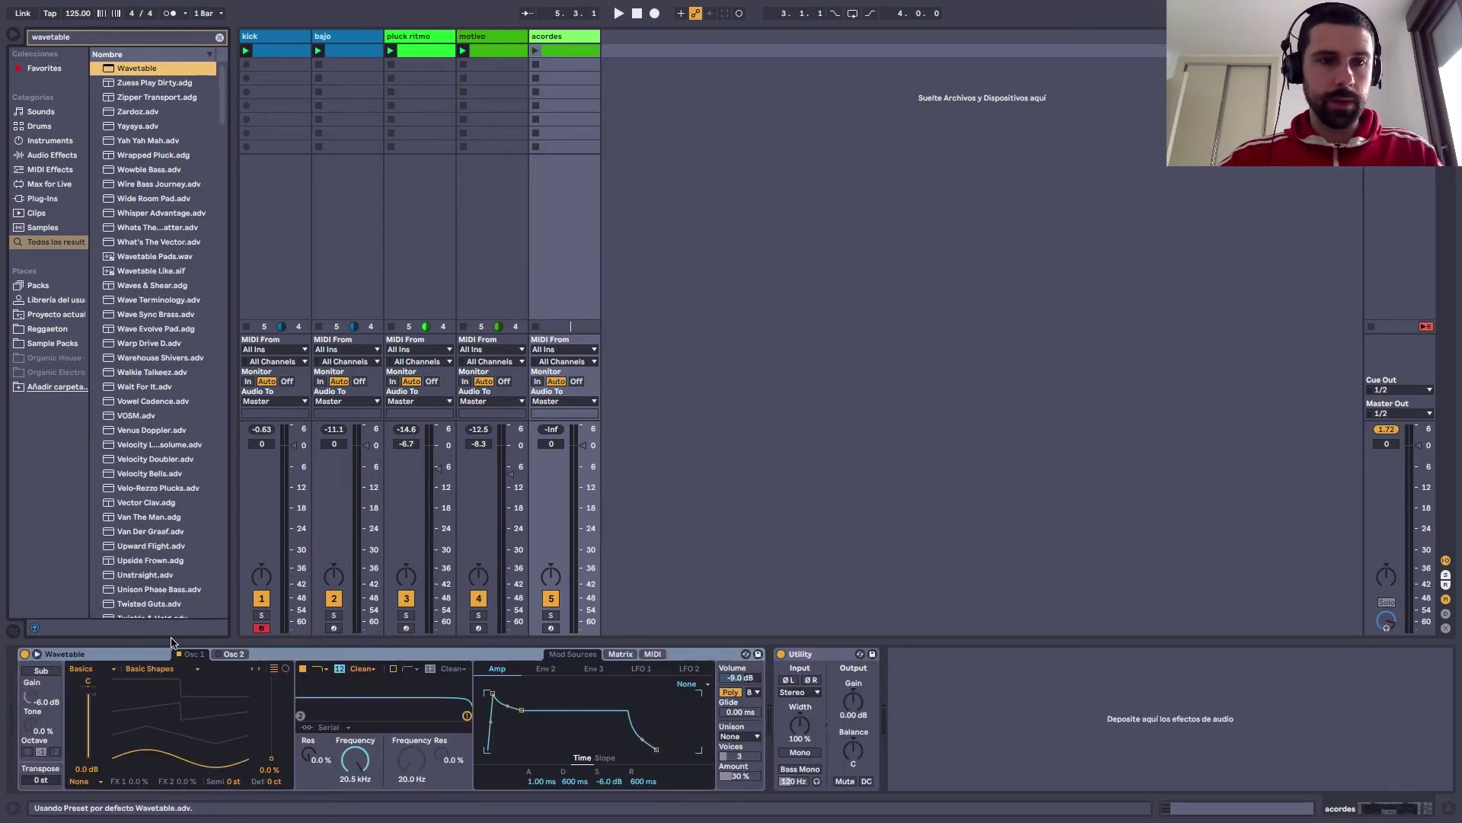
Set the clip length to 4 bars and draw an E3-G3-A#3 chord filling bar 1
double_click(571, 53)
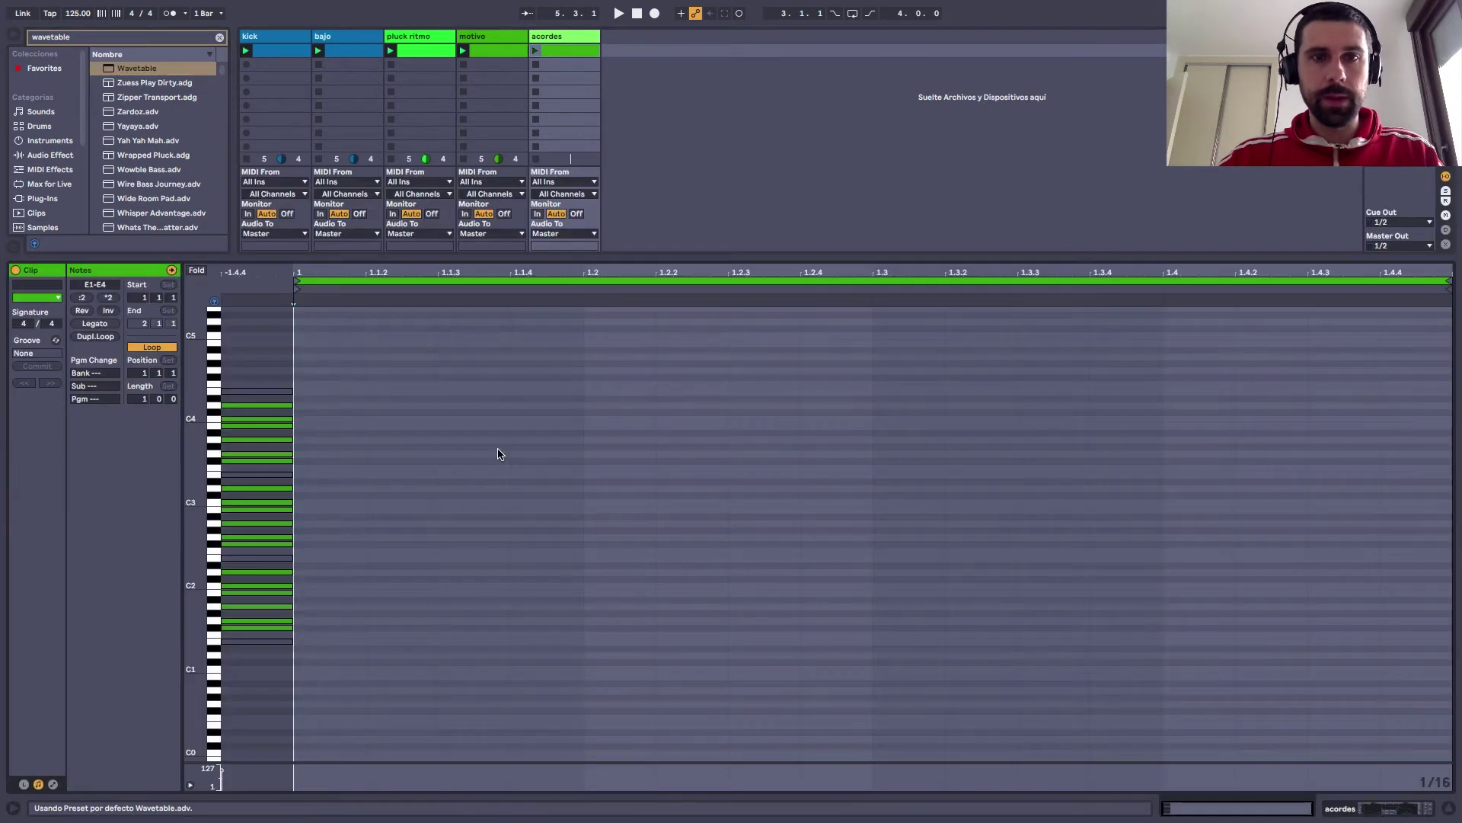
left_click_drag(305, 526, 836, 528)
left_click(838, 365)
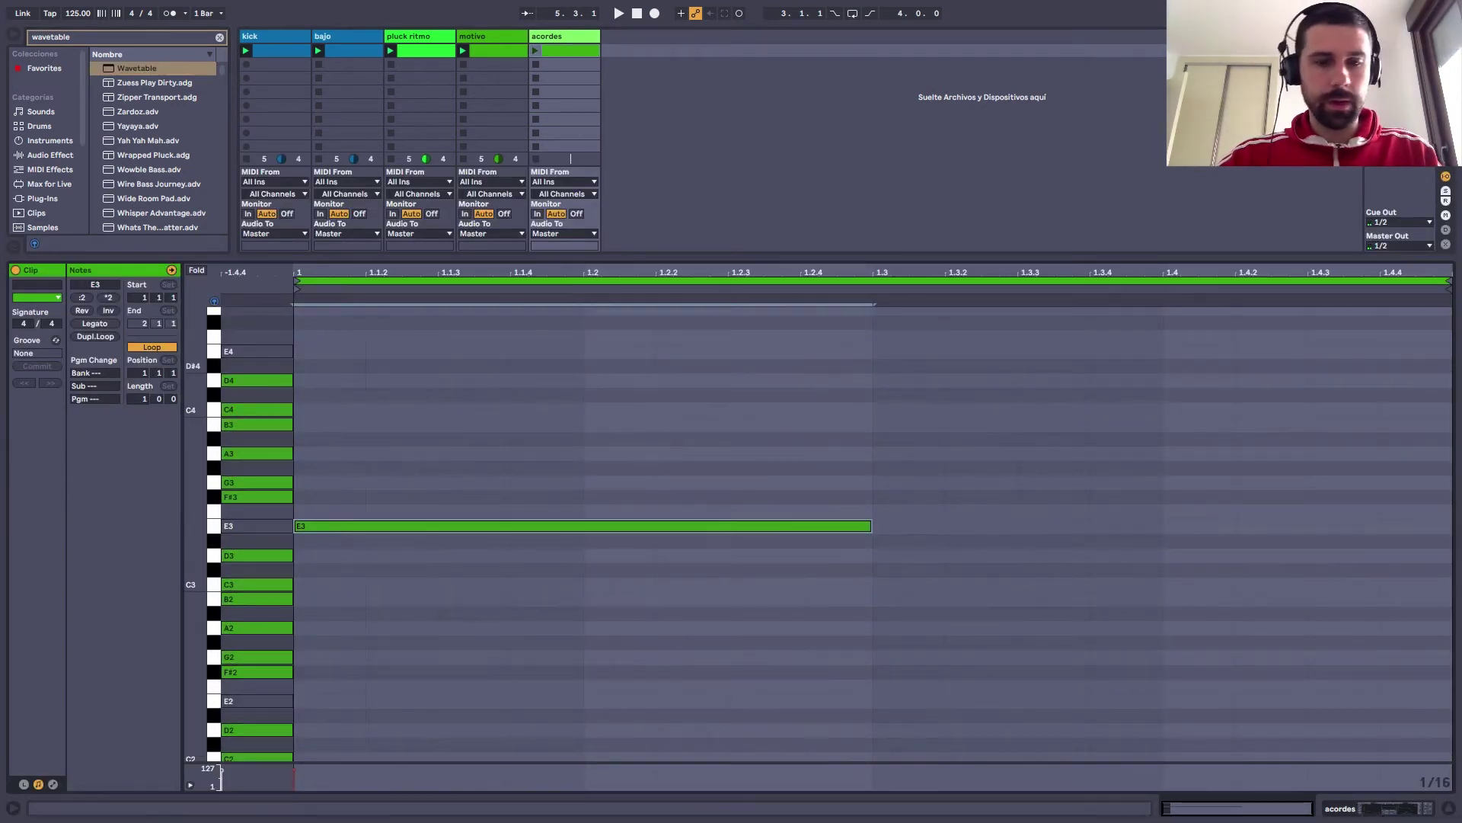
left_click(139, 403)
type("4")
key("Return")
left_click_drag(388, 525, 541, 526)
left_click_drag(447, 531, 448, 486)
left_click_drag(451, 483, 451, 441)
key("ctrl+a")
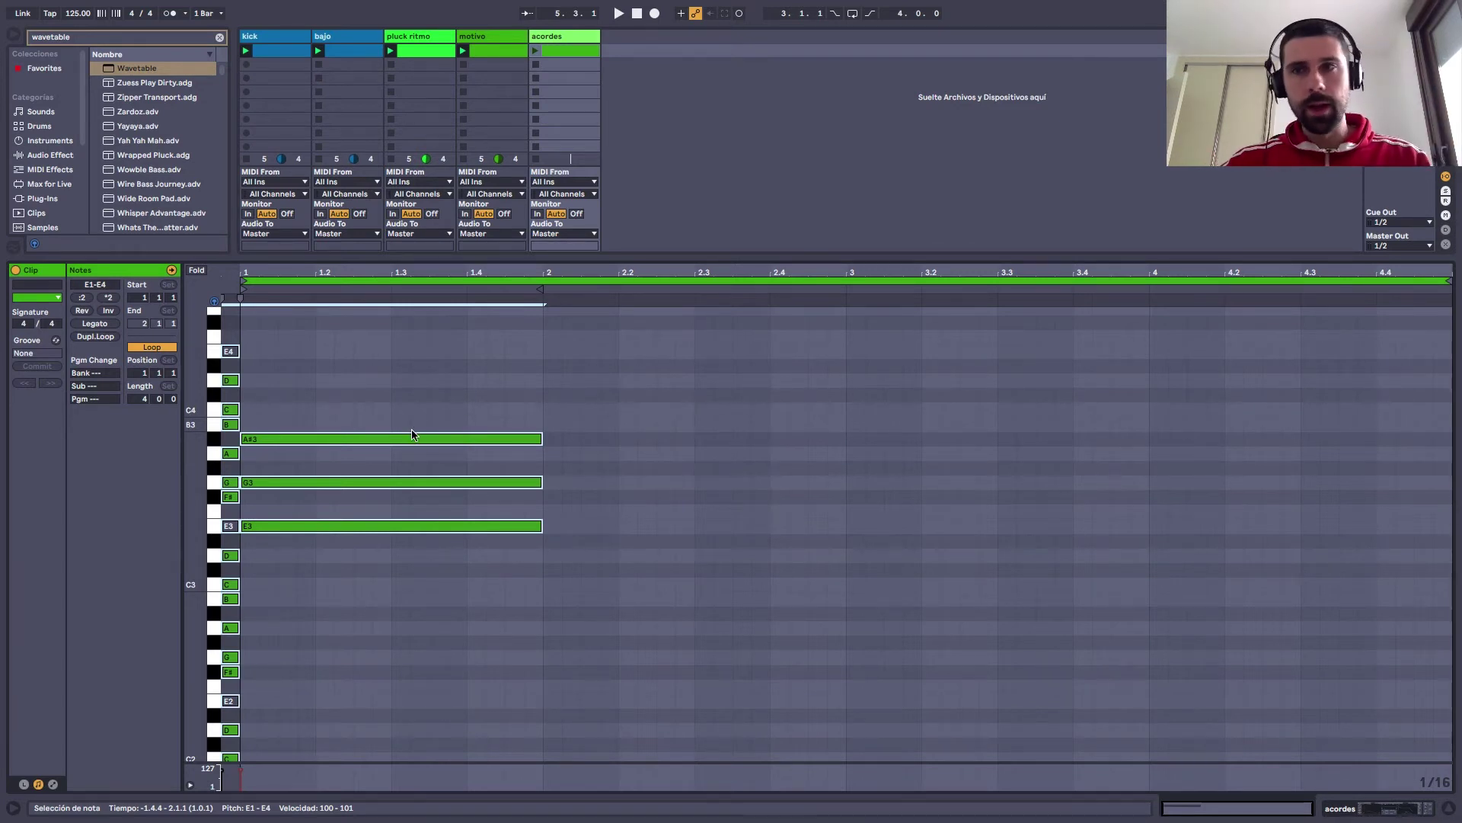
Duplicate the chord into bar 2 and raise its A#3 to B3, then audition it
left_click(500, 389)
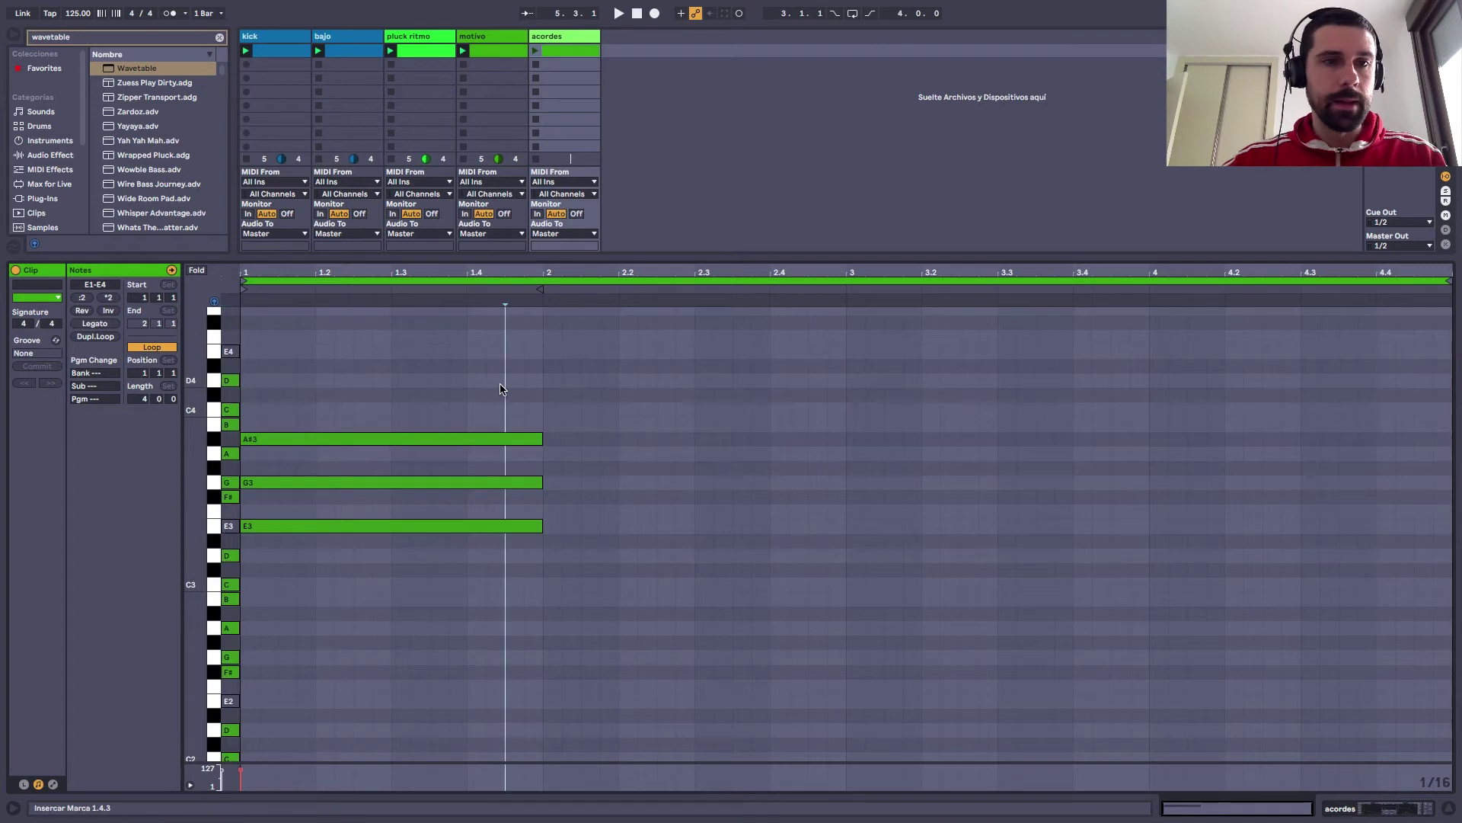
left_click(535, 51)
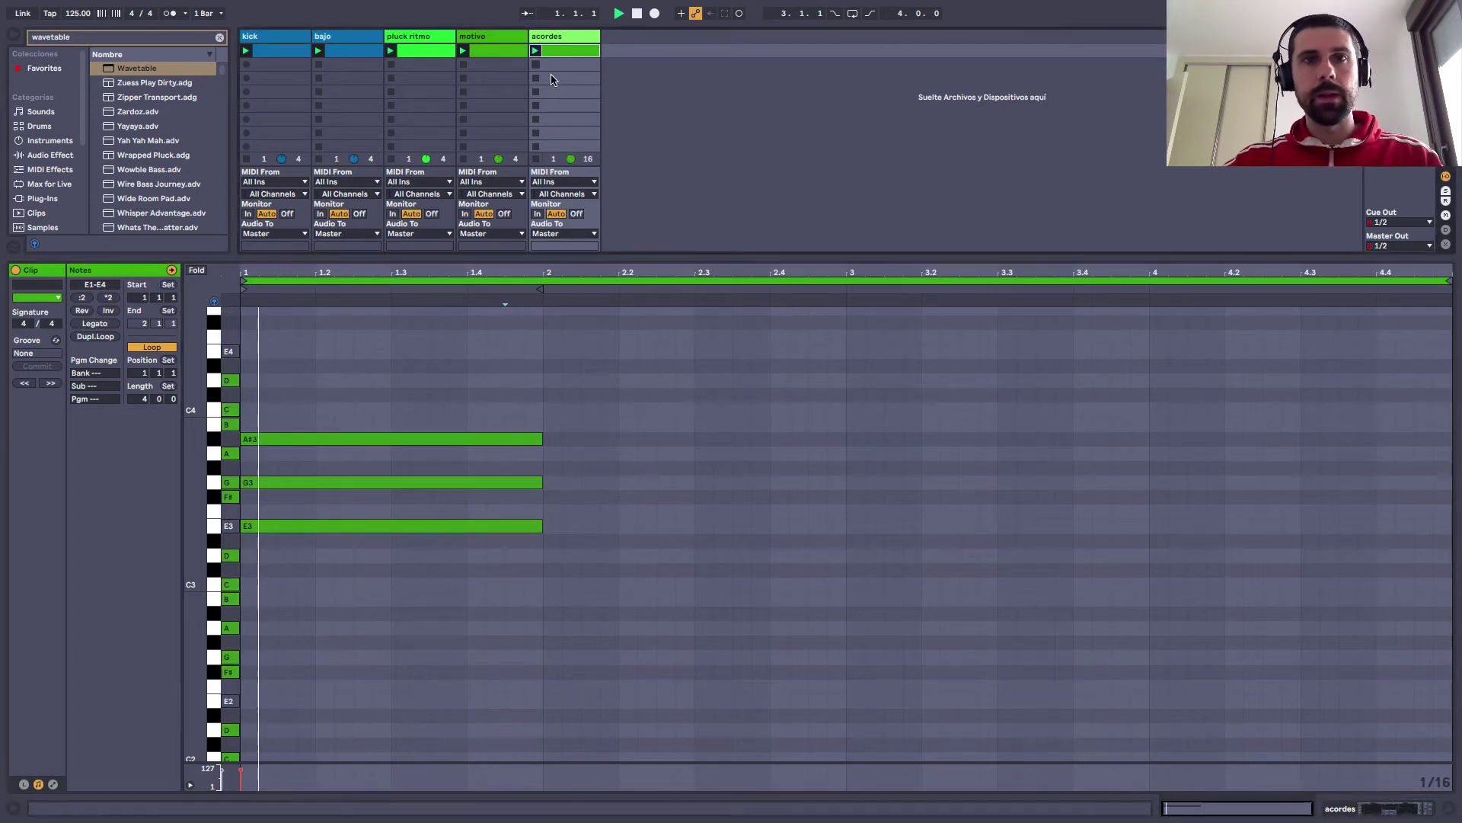
left_click(640, 97)
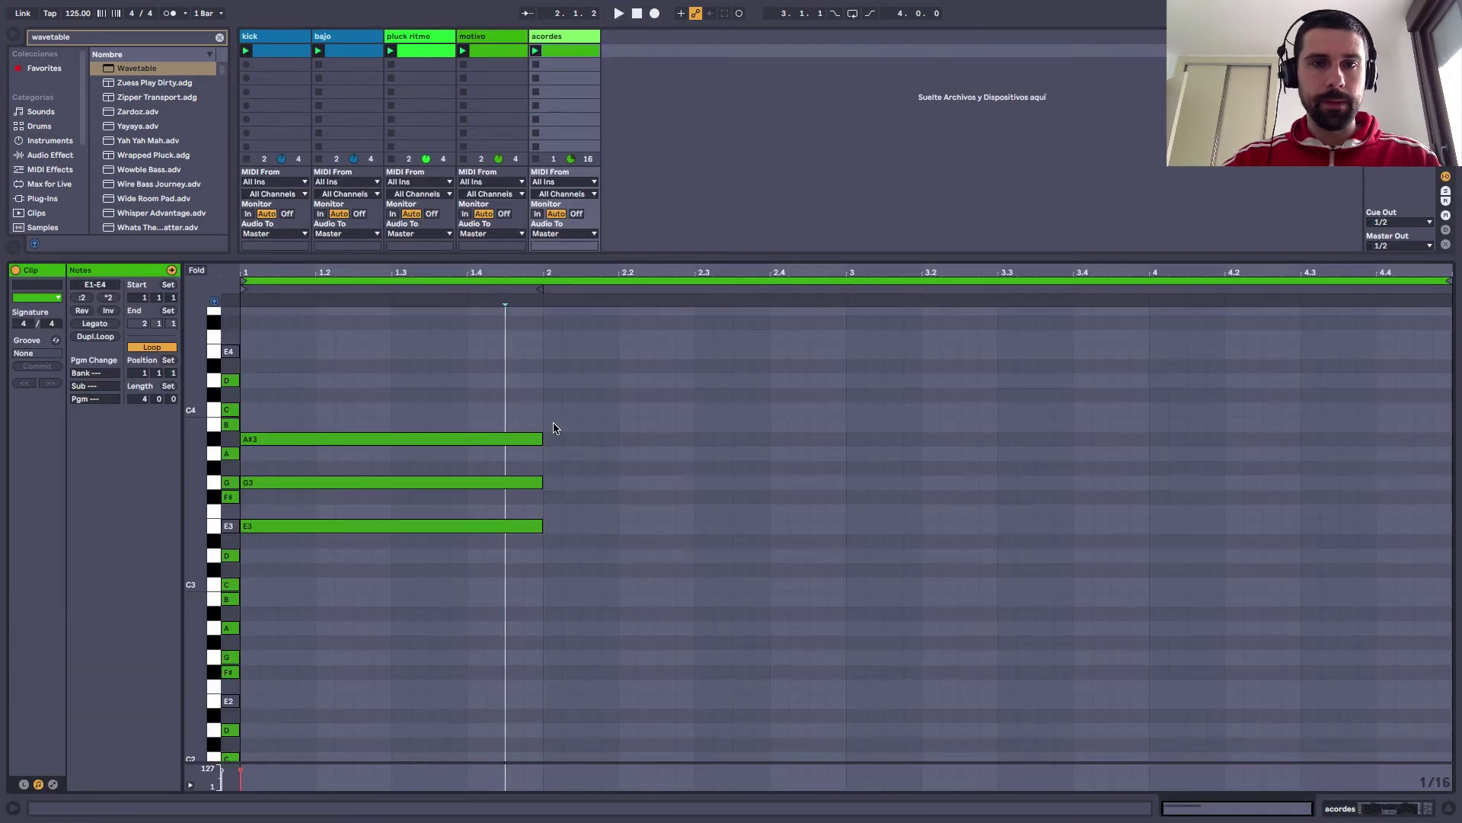
left_click_drag(500, 395, 460, 678)
key("super+d")
left_click(550, 424)
left_click(591, 437)
left_click_drag(592, 440, 593, 426)
key("space")
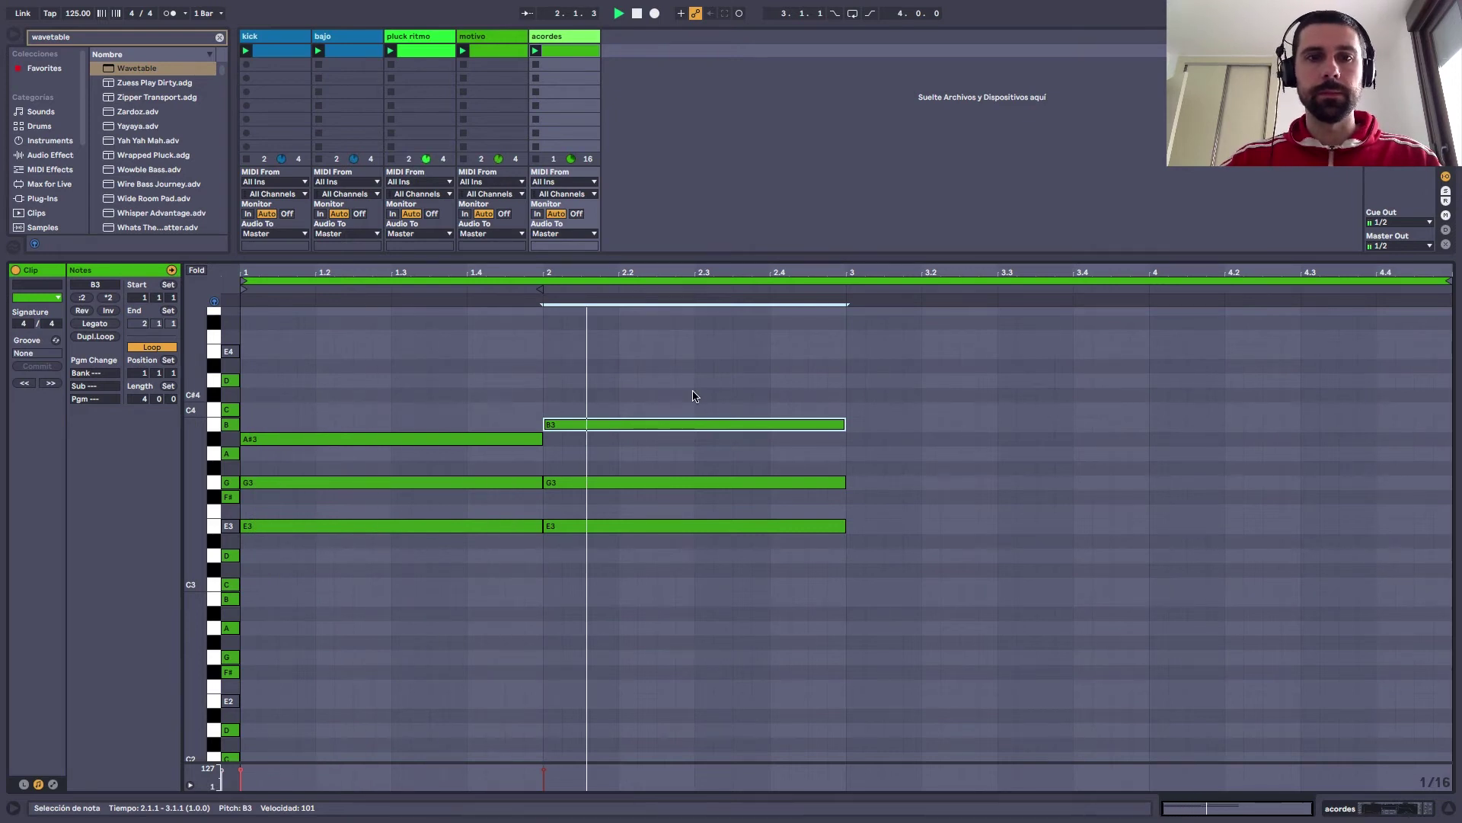
key("space")
Build a D3-F#3-A3 chord in bar 3 and duplicate it into bar 4 with A3 raised to B3
right_click(695, 427)
left_click(906, 434)
left_click(870, 428)
mouse_move(773, 429)
left_mouse_down()
mouse_move(1028, 467)
mouse_move(1072, 458)
mouse_move(1031, 499)
mouse_move(1032, 552)
left_mouse_up()
key("space")
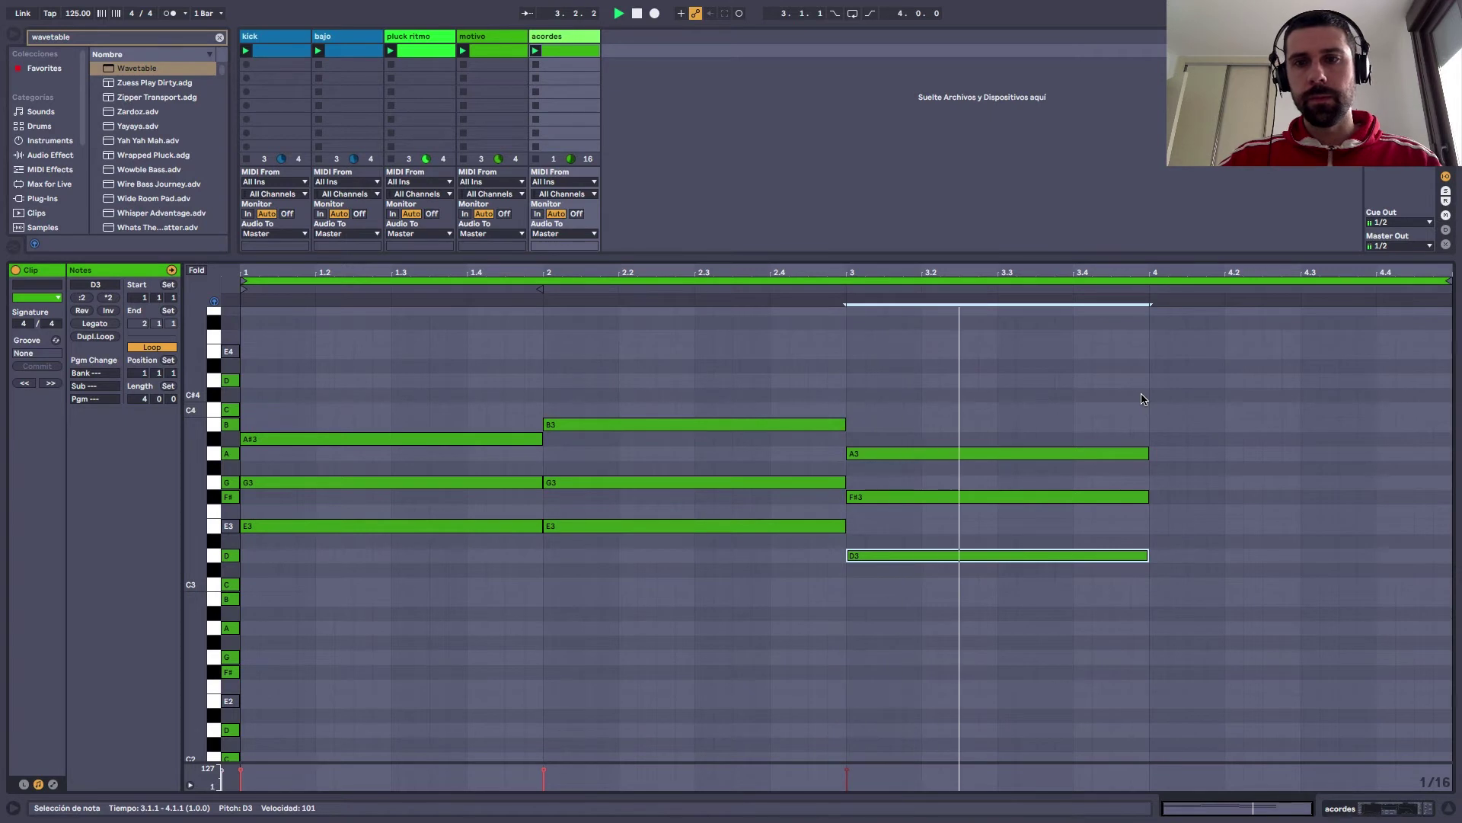
left_click_drag(1015, 426, 1029, 604)
key("ctrl+d")
left_click(1191, 455)
left_click_drag(1193, 457, 1198, 427)
left_click(1187, 384)
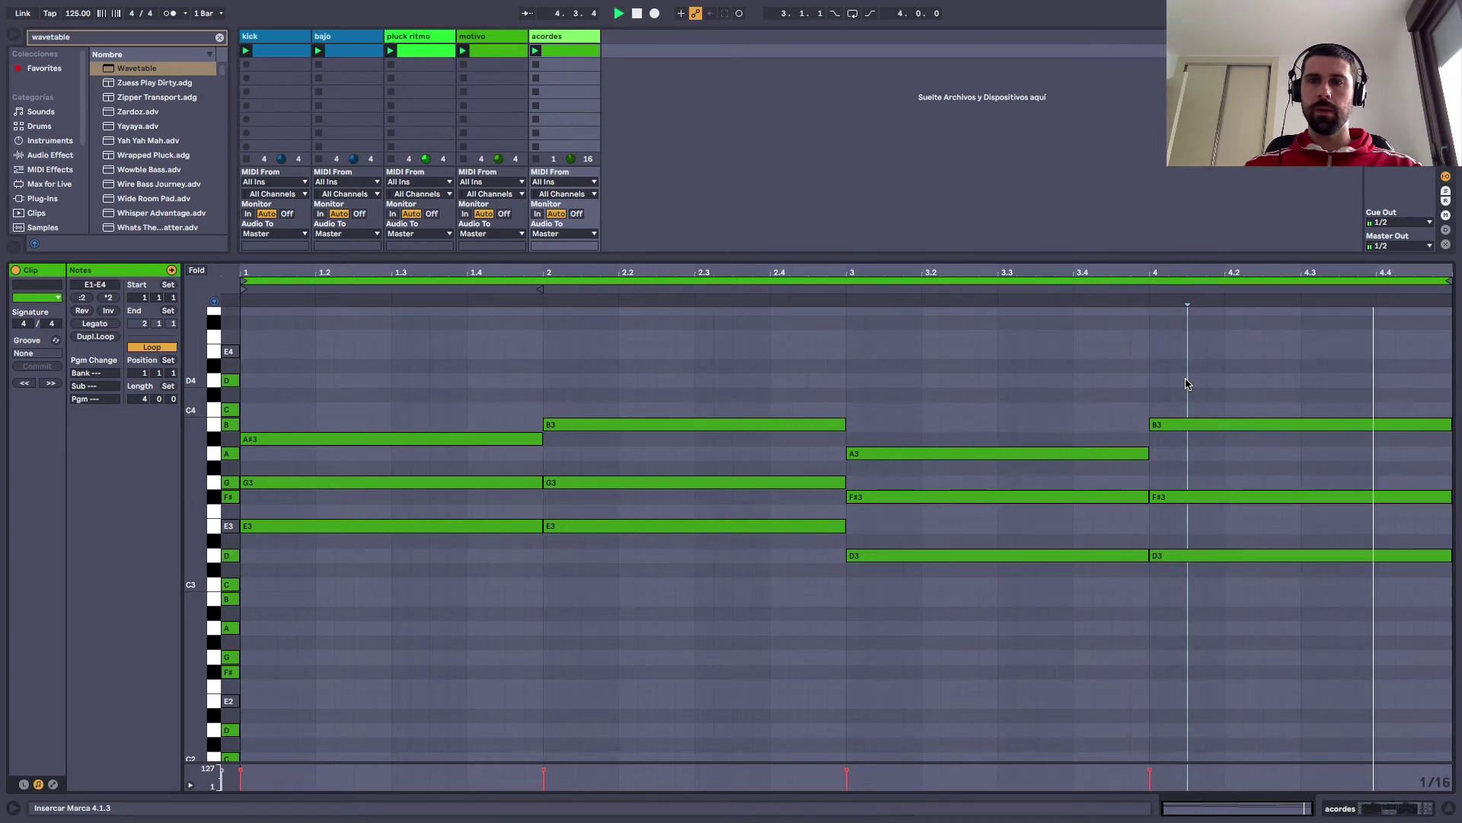
key("space")
Change bar 1 to E3-G3-B3 and bar 2 to E3-G3-C4, then play the progression
key("shift+Tab")
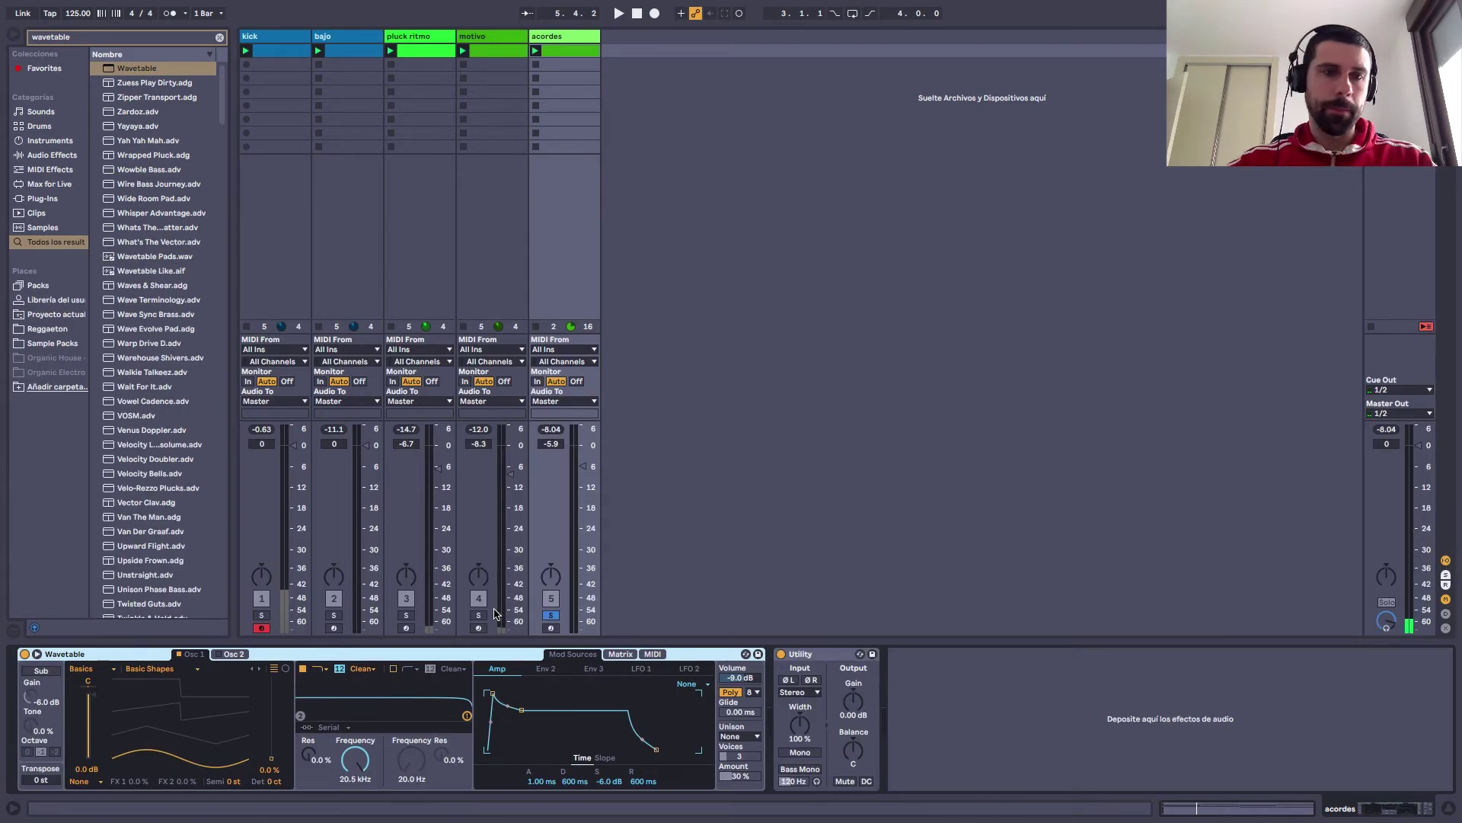
key("space")
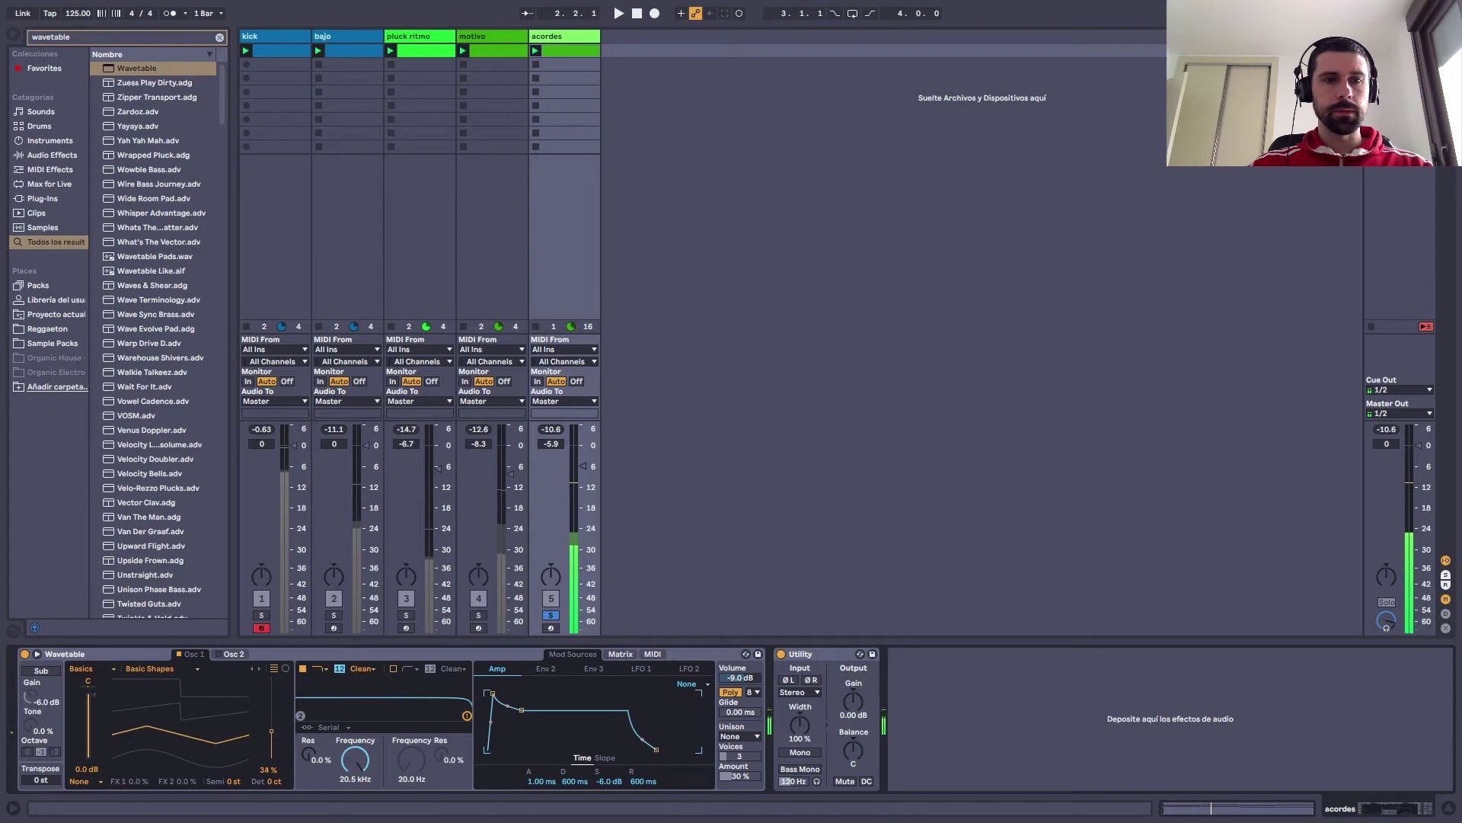
double_click(565, 51)
key("space")
key("space")
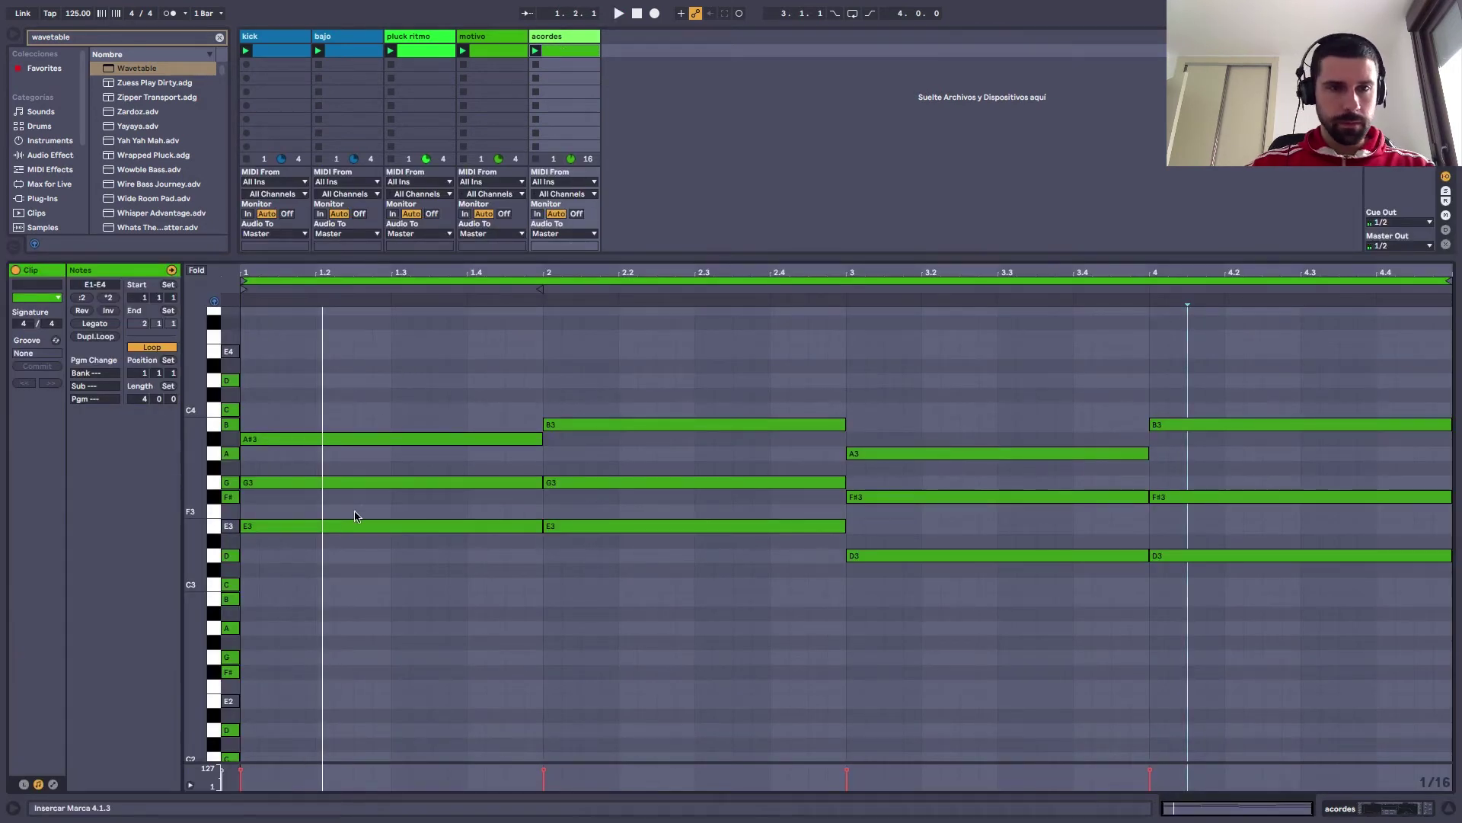
left_click_drag(314, 439, 315, 428)
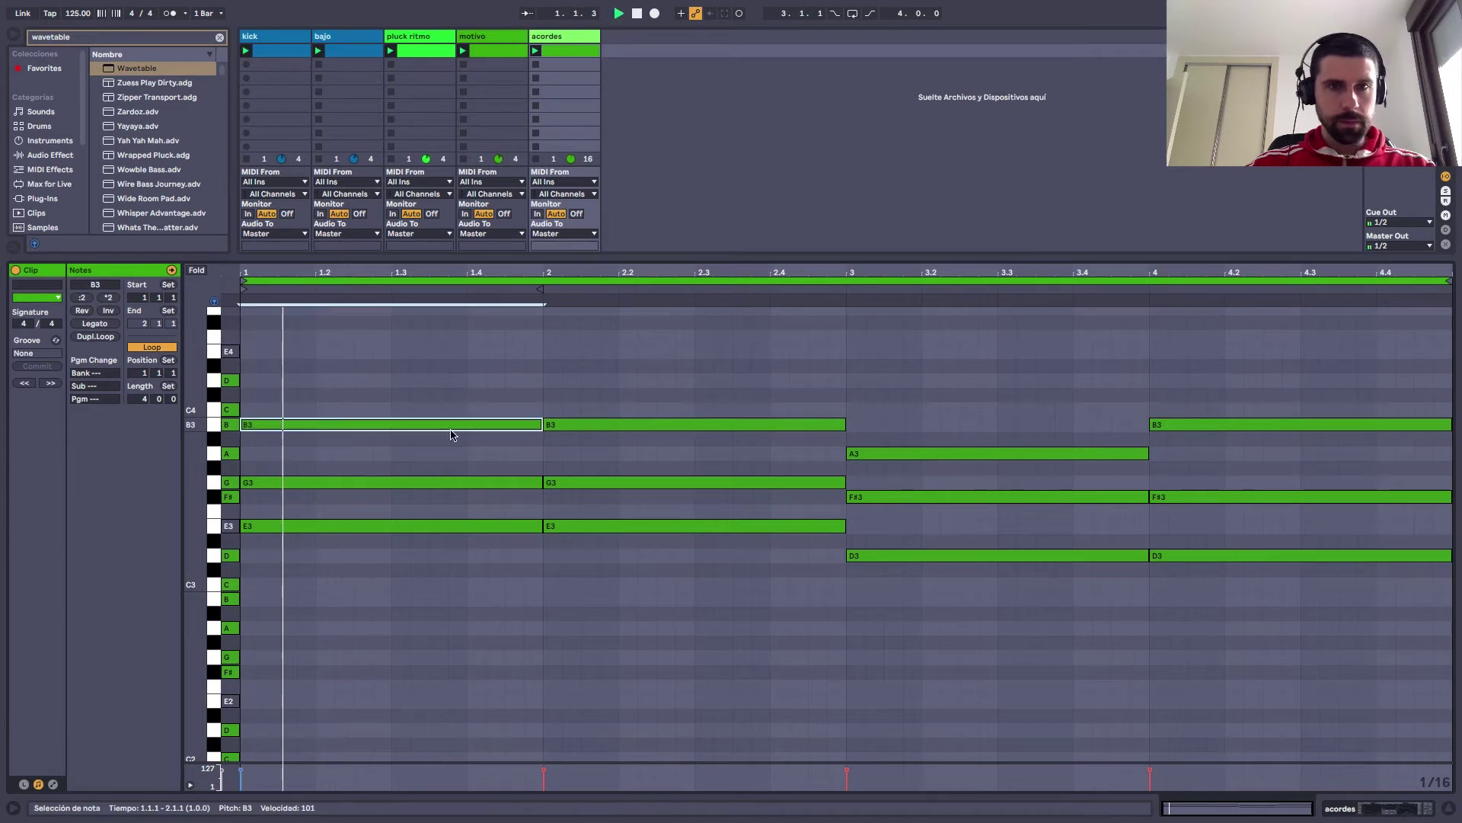
left_click_drag(562, 431, 563, 417)
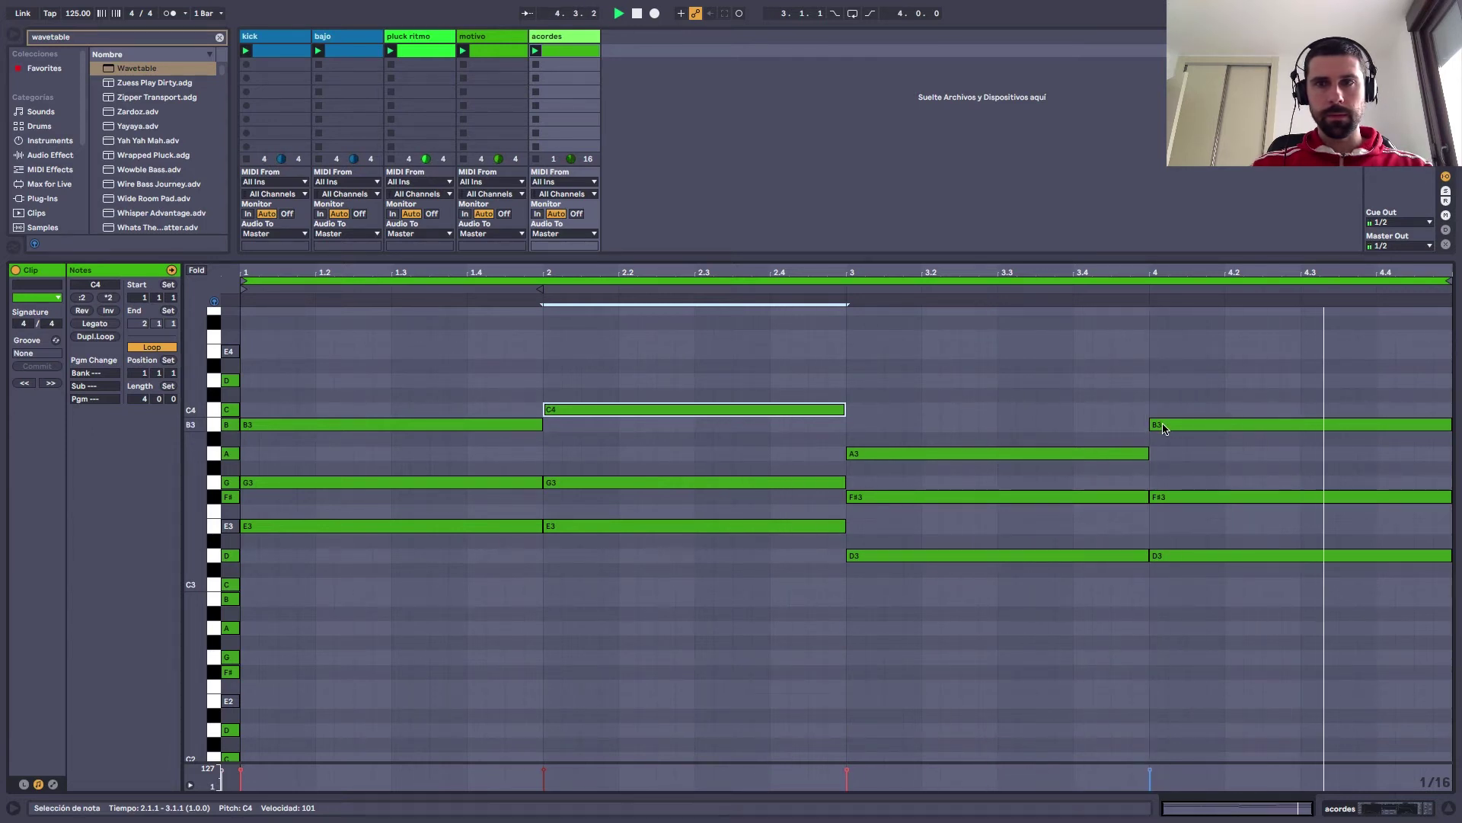
key("space")
left_click(1060, 397)
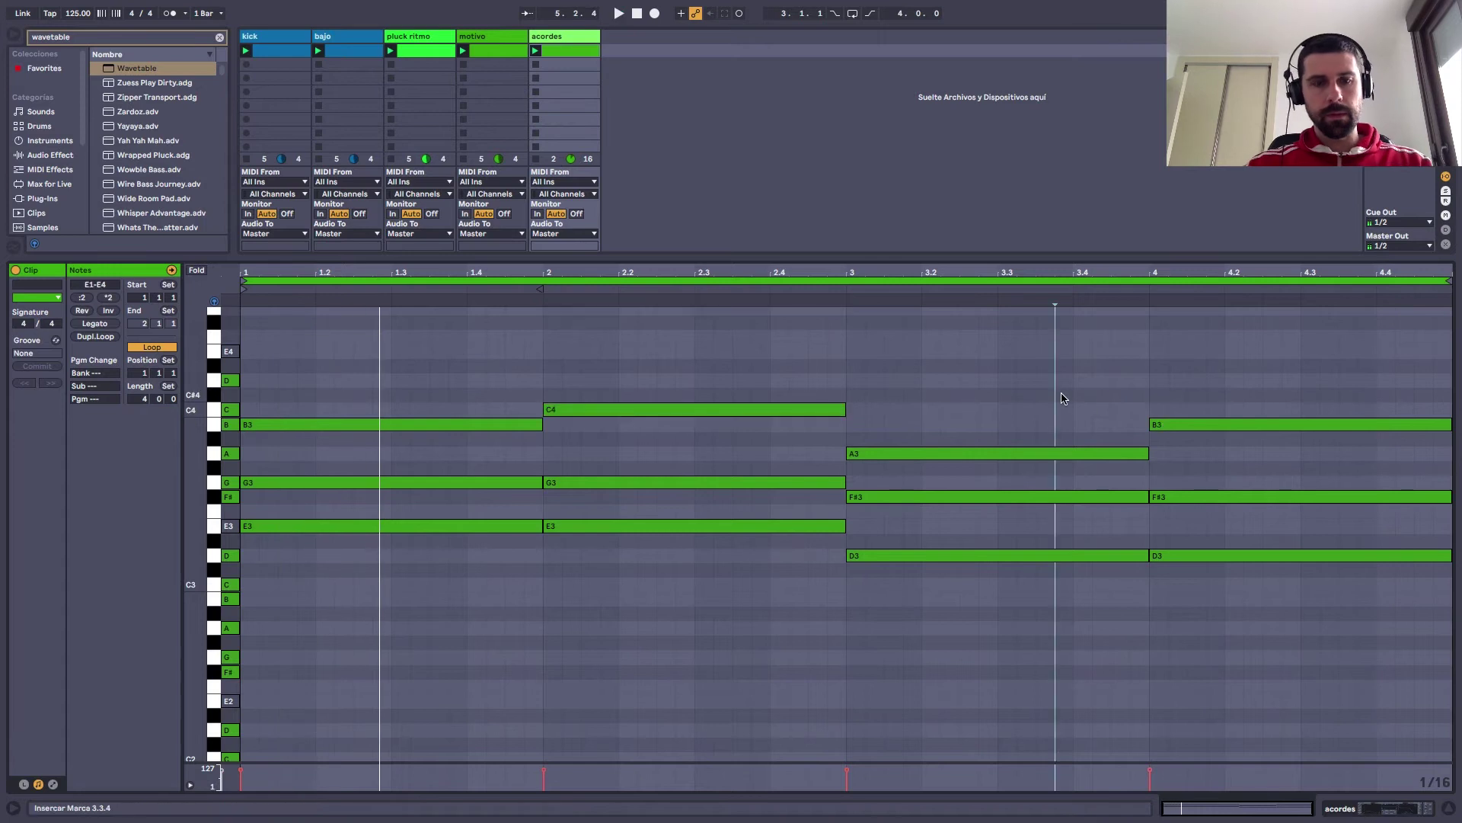
key("shift+Tab")
key("space")
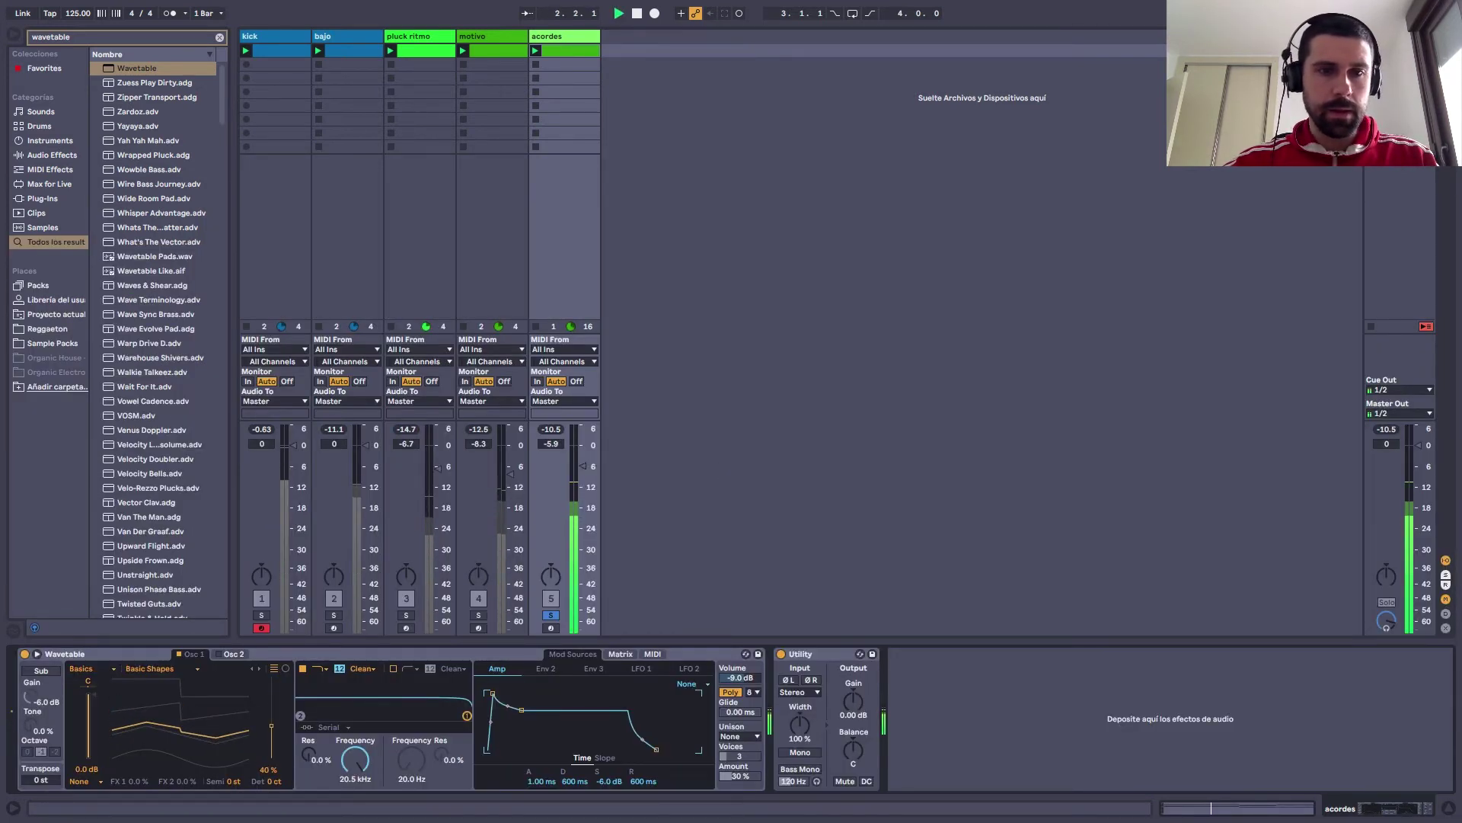
Silence Wavetable Osc 1, enable Osc 2 at 27% gain, and lengthen the amp attack to 23.3 ms
left_click_drag(272, 725, 275, 760)
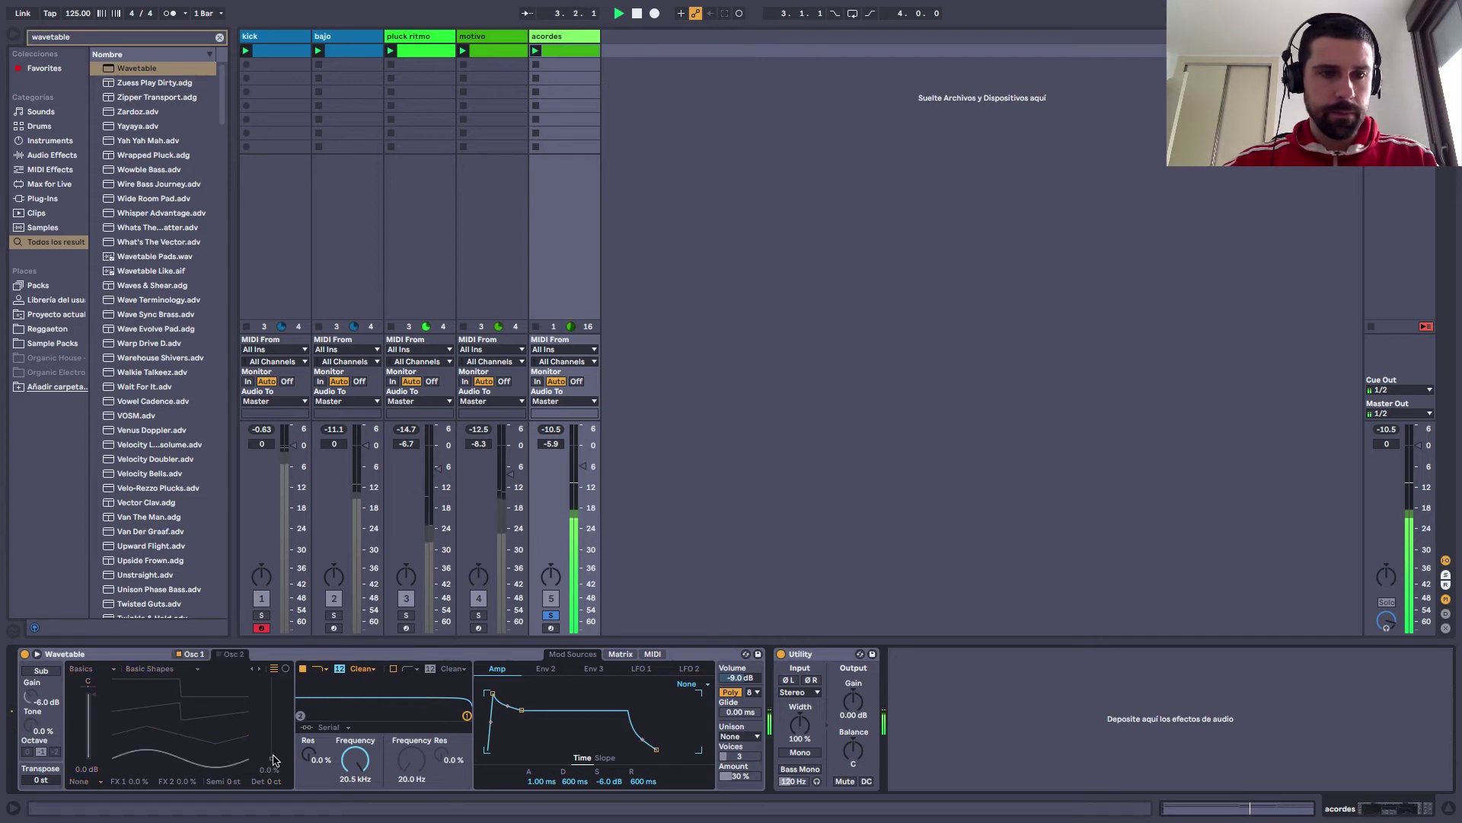
left_click(219, 654)
left_click_drag(271, 757, 346, 811)
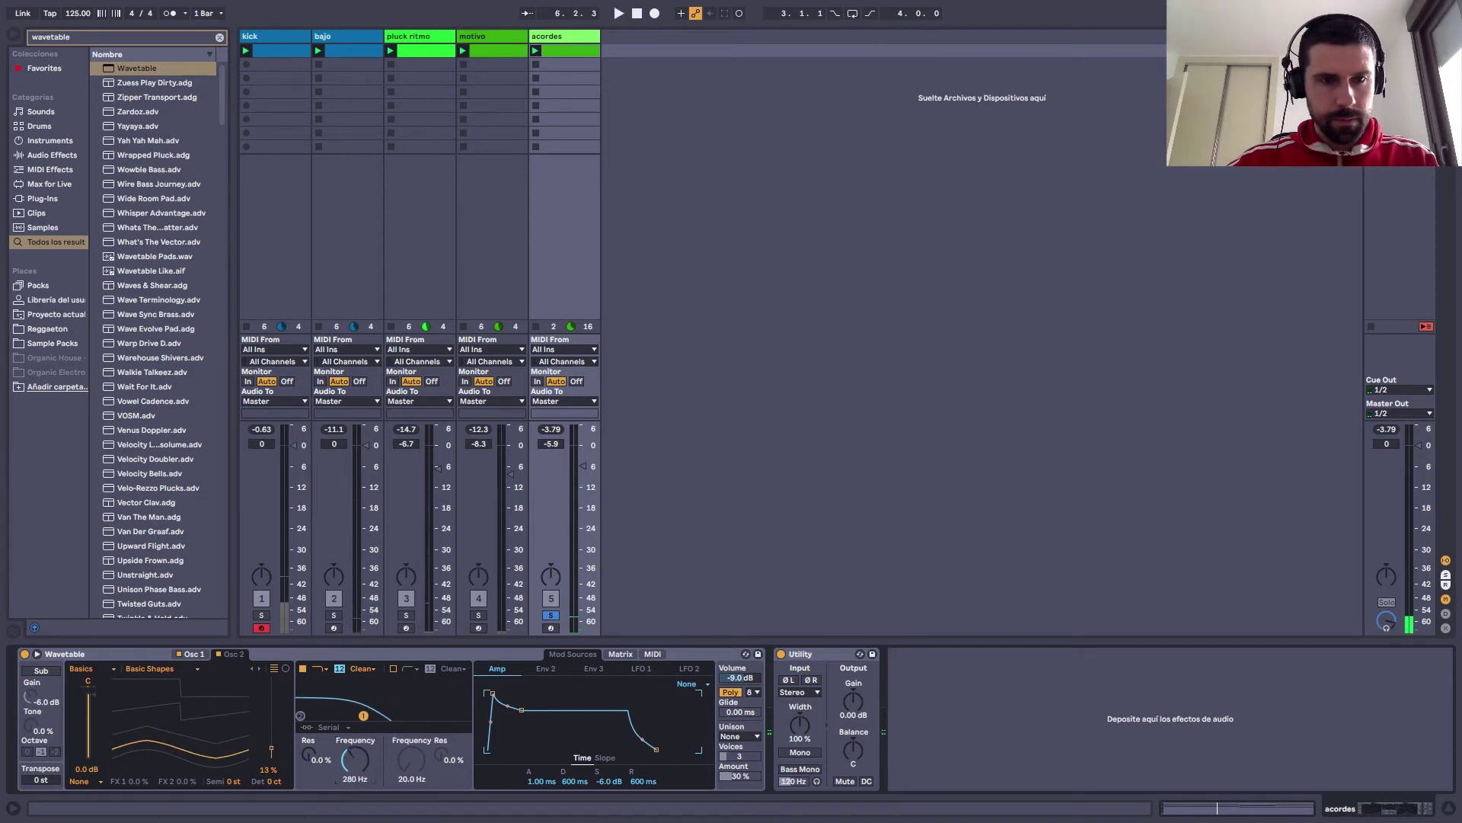
key("space")
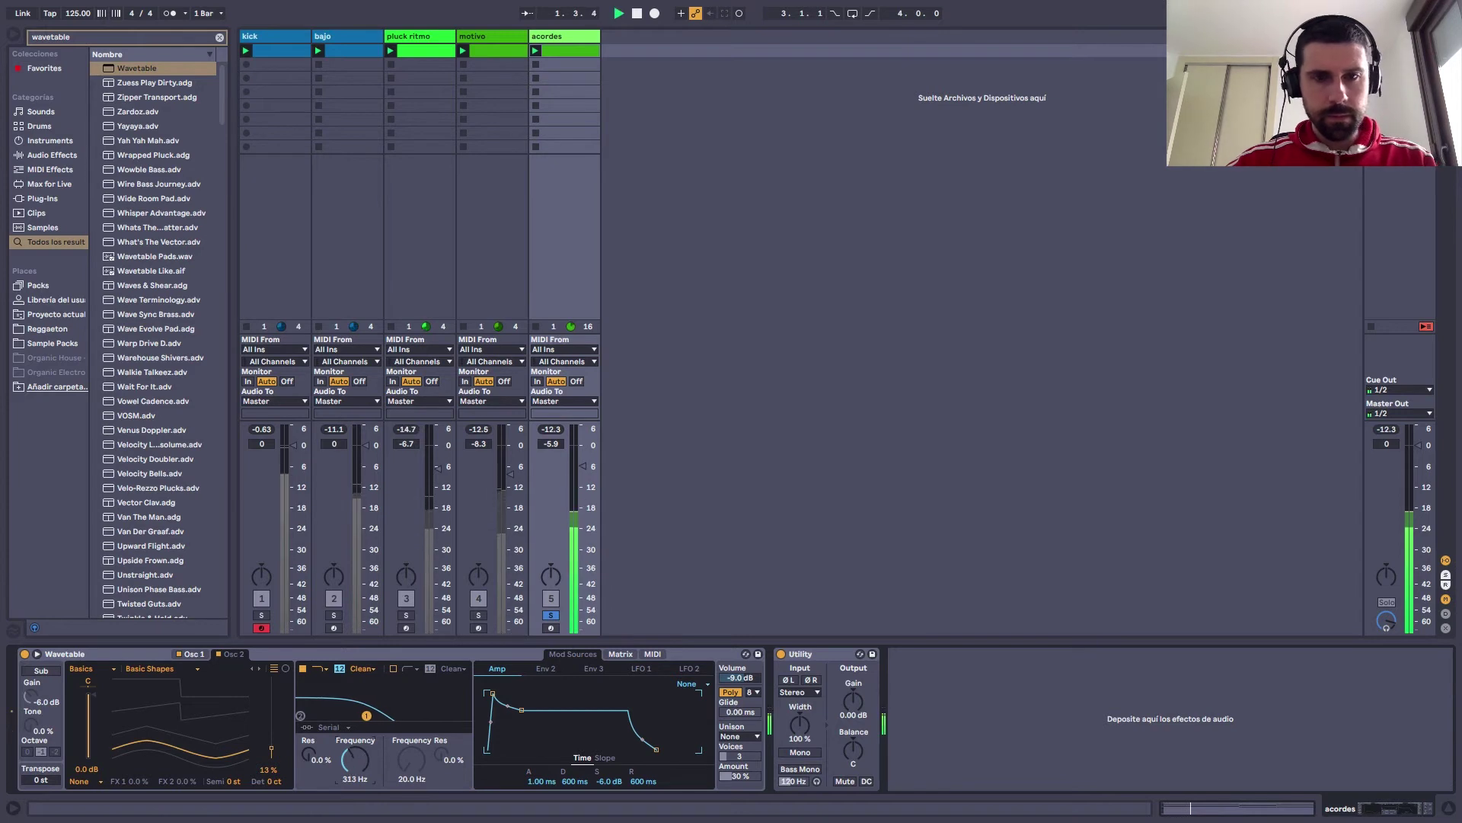
mouse_move(502, 698)
left_mouse_down()
mouse_move(533, 726)
mouse_move(504, 694)
mouse_move(524, 711)
left_mouse_up()
Add Reverb to acordes at about 75% dry/wet with a smaller room and low cut enabled
left_click(219, 37)
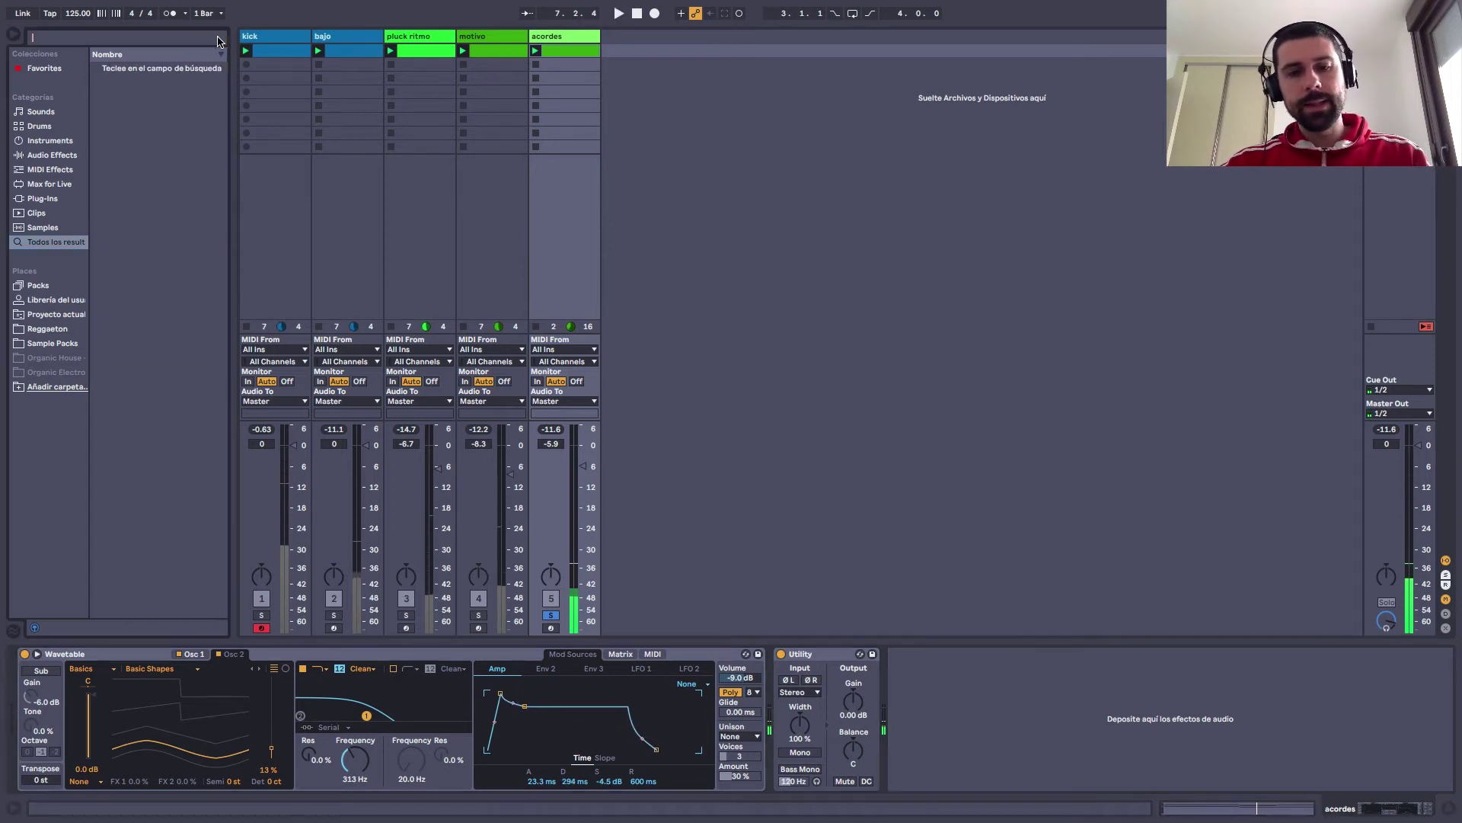
type("eq")
left_click(219, 37)
type("reverb")
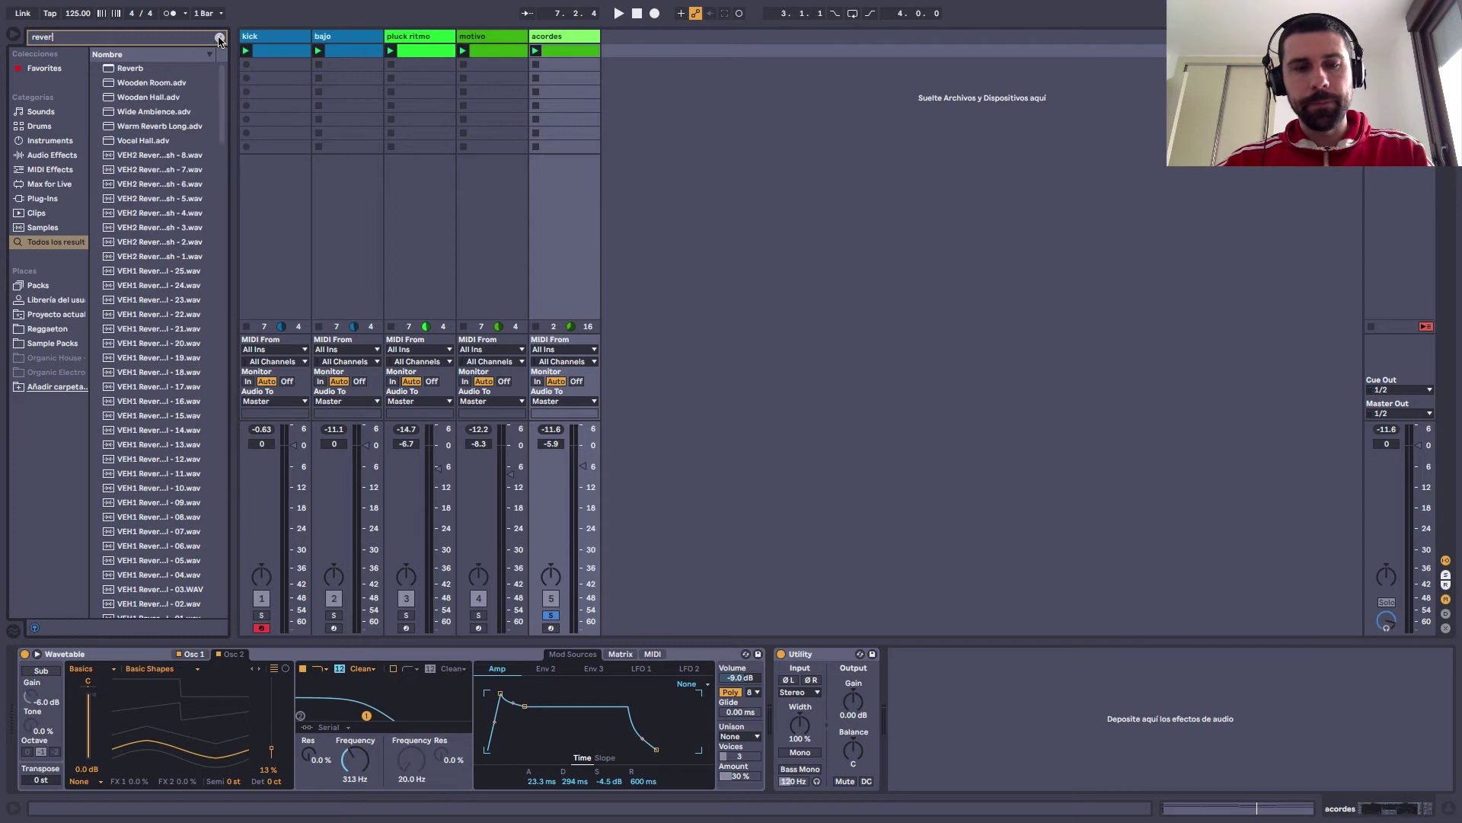
double_click(139, 69)
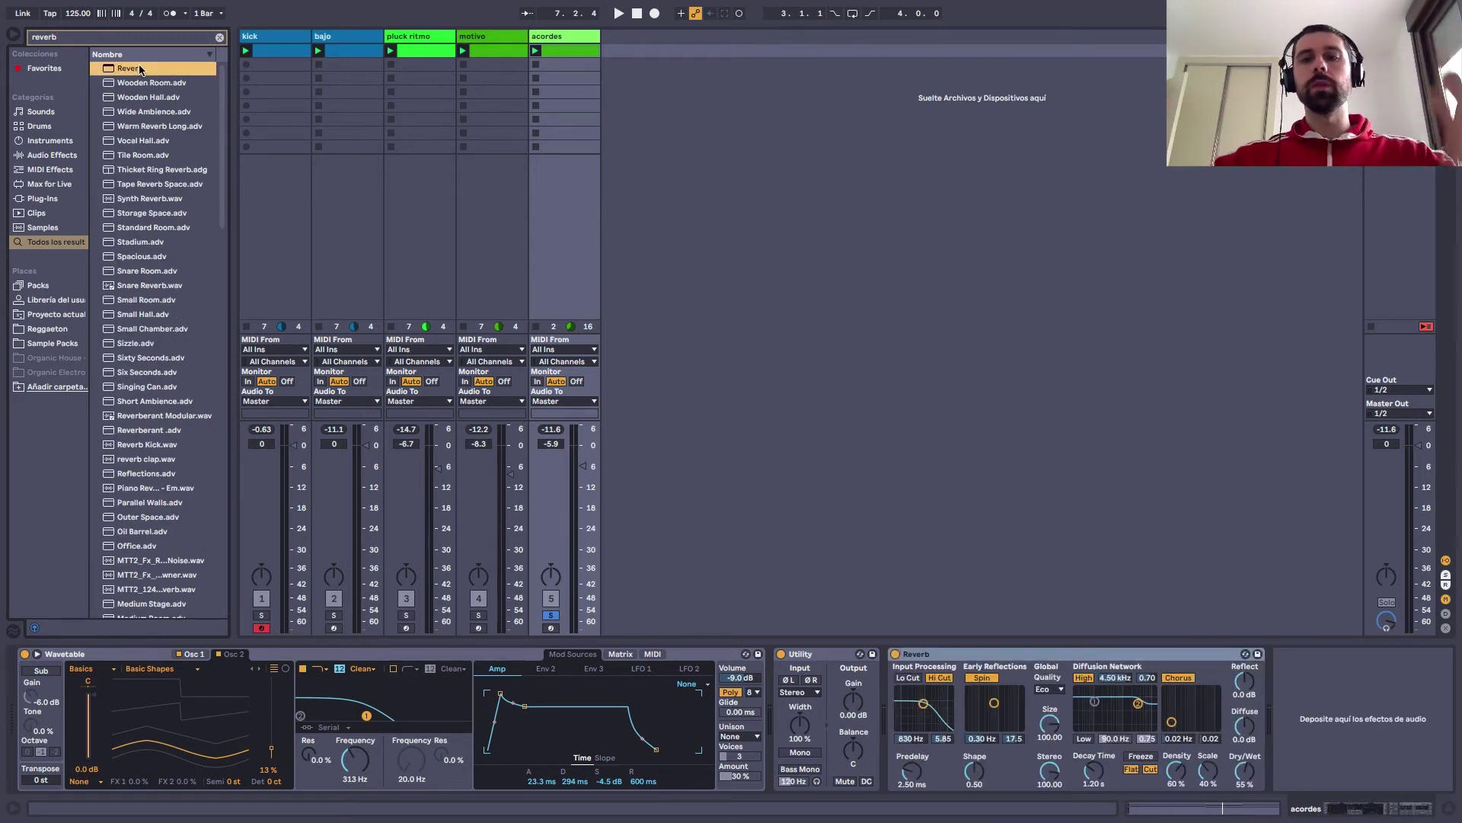
left_click_drag(1249, 773, 1249, 751)
key("space")
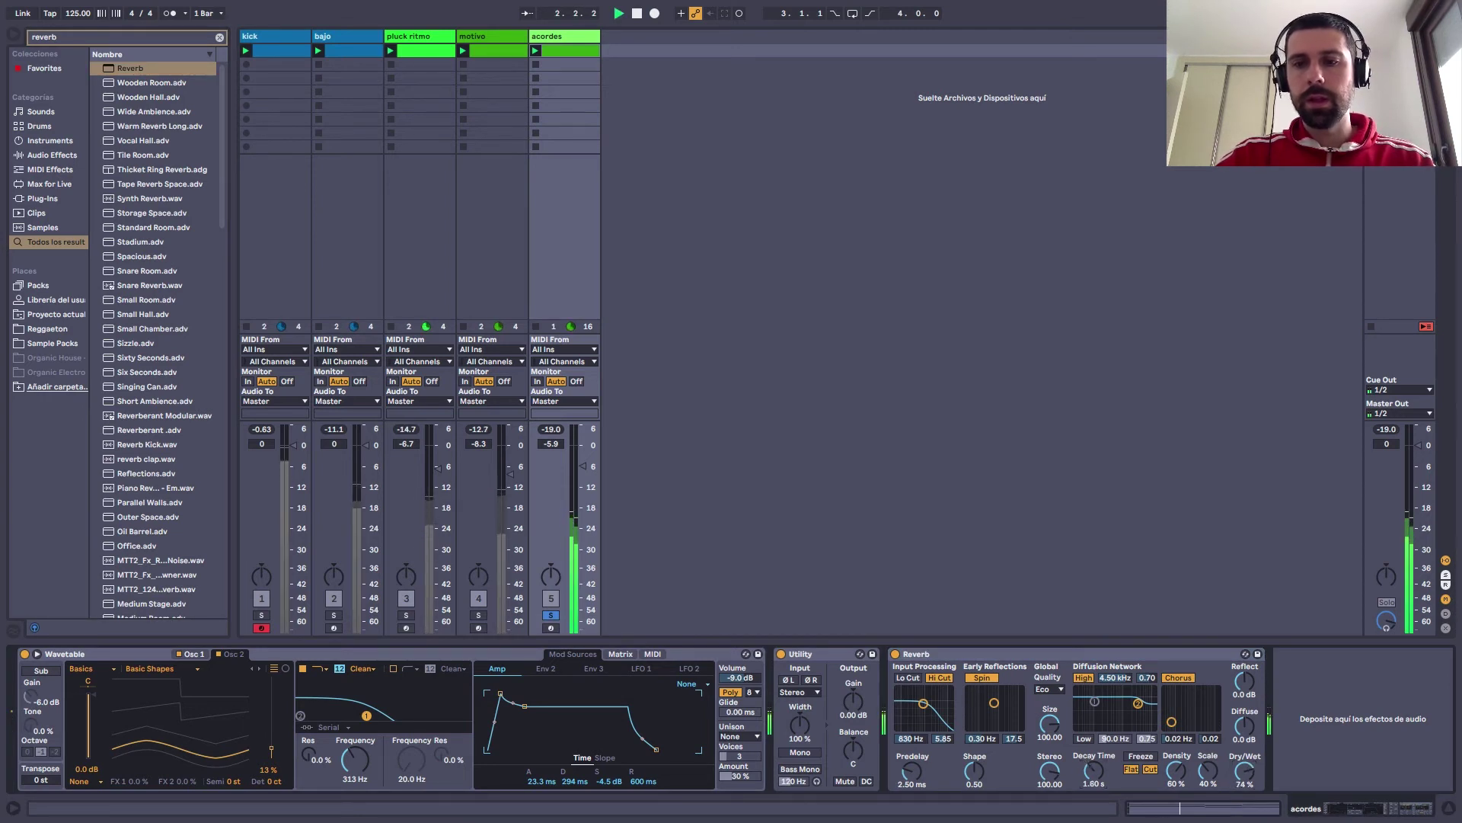
left_click_drag(1050, 728, 1051, 774)
left_click(908, 678)
left_click_drag(923, 703, 927, 705)
Add EQ Eight after the Reverb with band 1 set as a low cut around 225 Hz
left_click(220, 38)
type("eq")
double_click(153, 83)
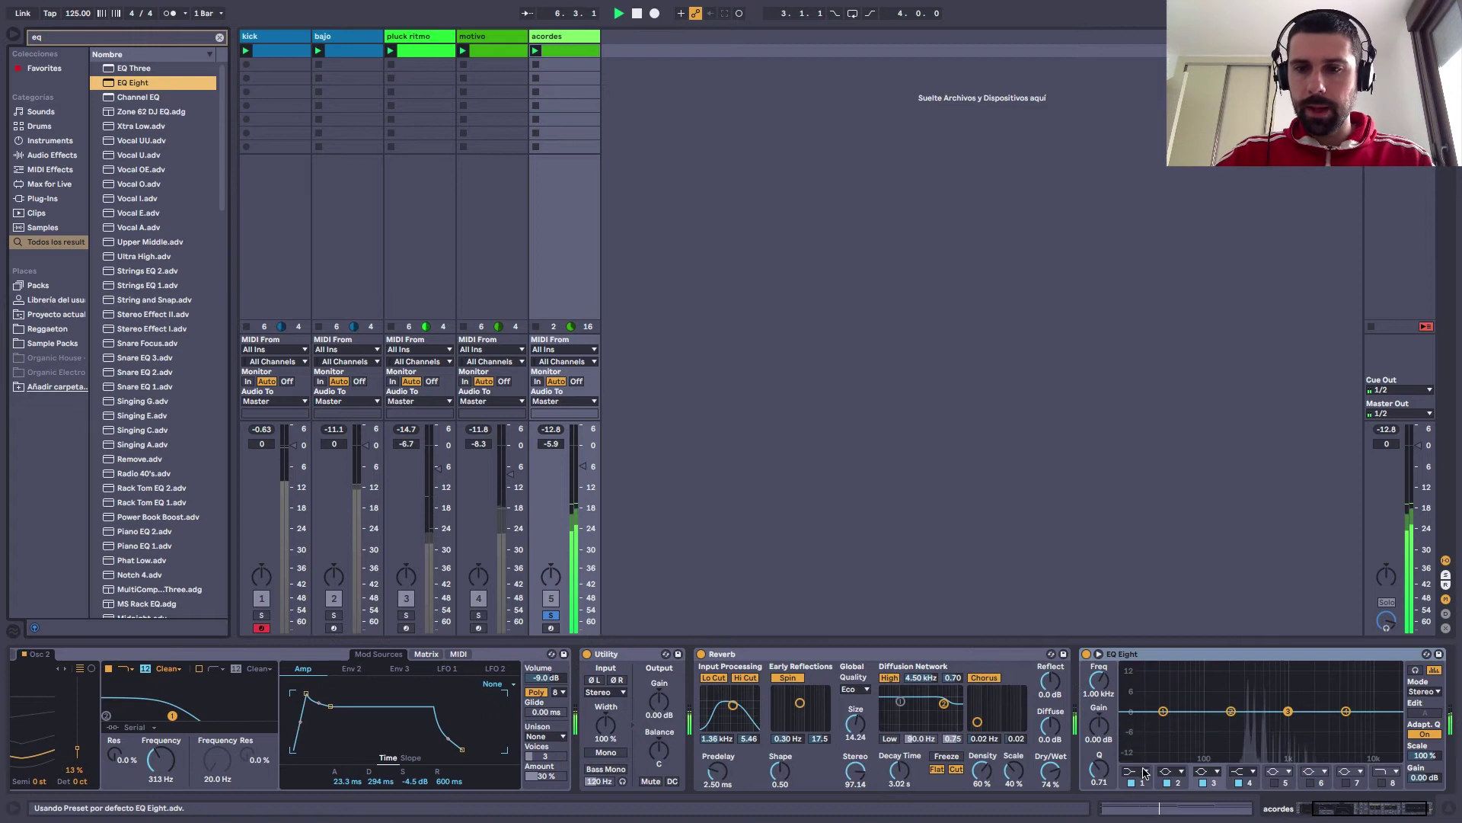
left_click(1143, 770)
left_click(1137, 692)
left_click_drag(1163, 722, 1246, 722)
Unsolo acordes, raise its volume to -3.4 dB, and insert a new MIDI track after it
key("space")
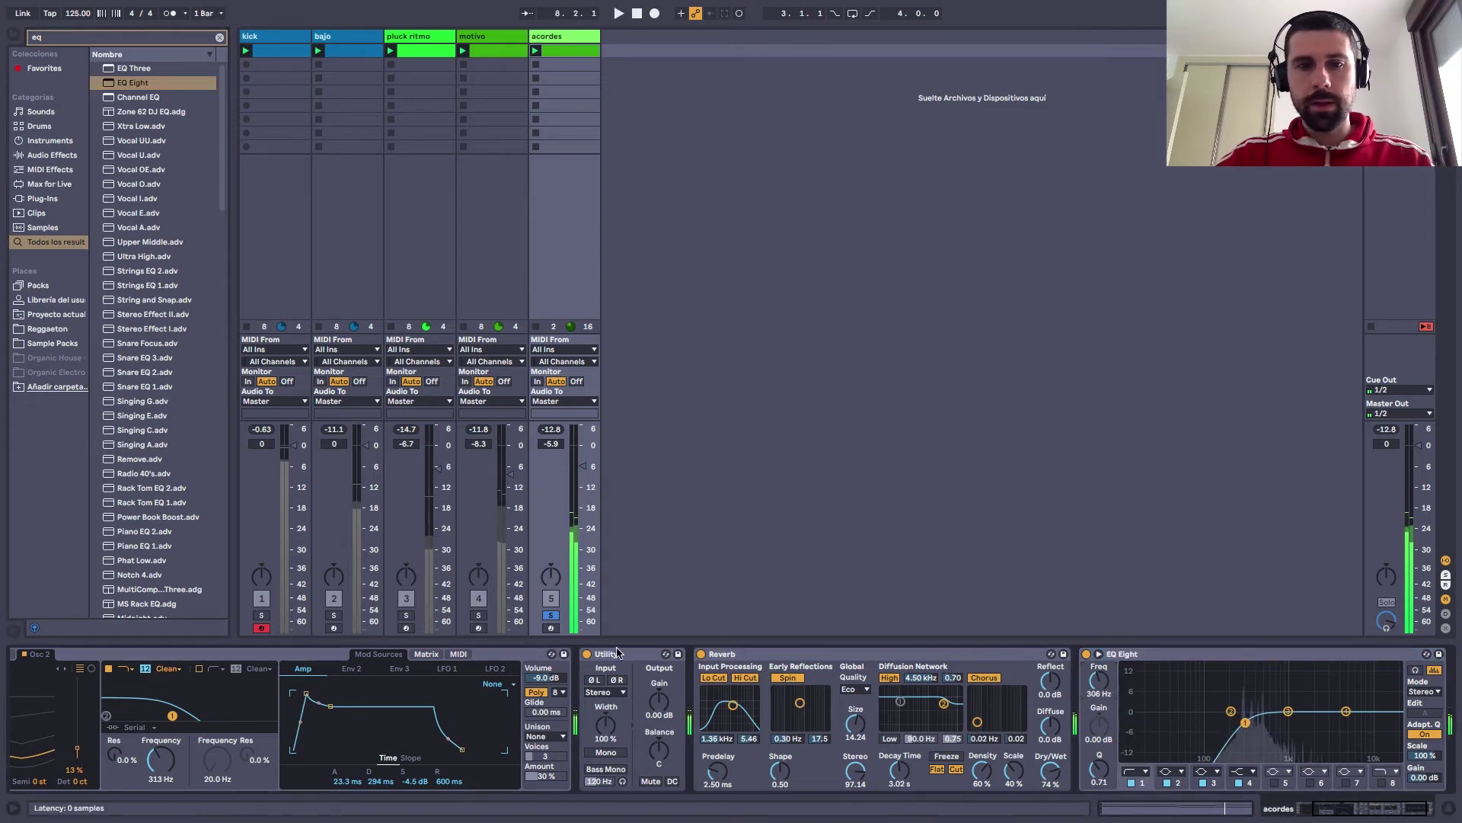
left_click(556, 615)
key("space")
left_click_drag(582, 468, 584, 460)
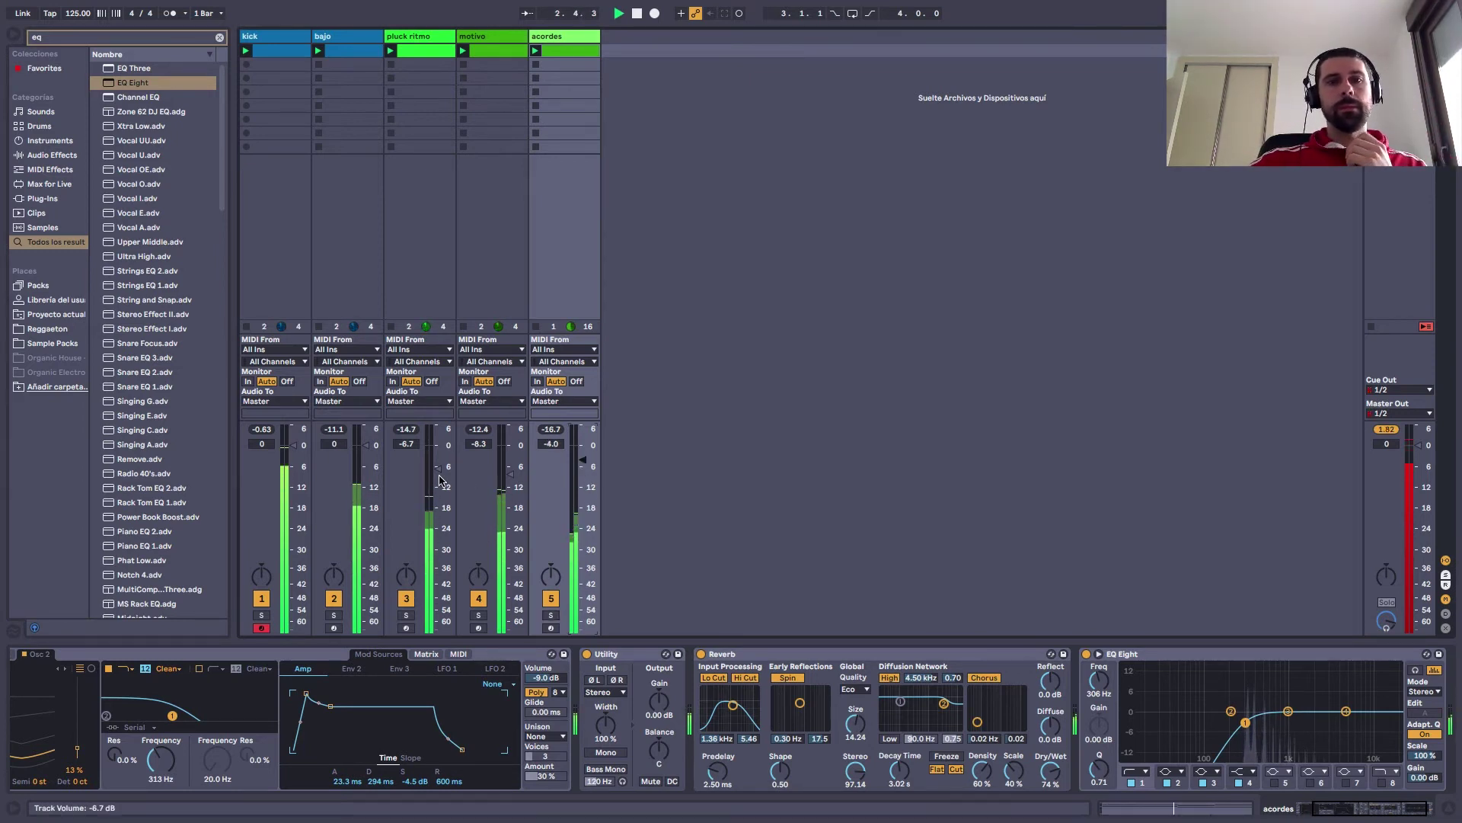
left_click_drag(583, 460, 582, 458)
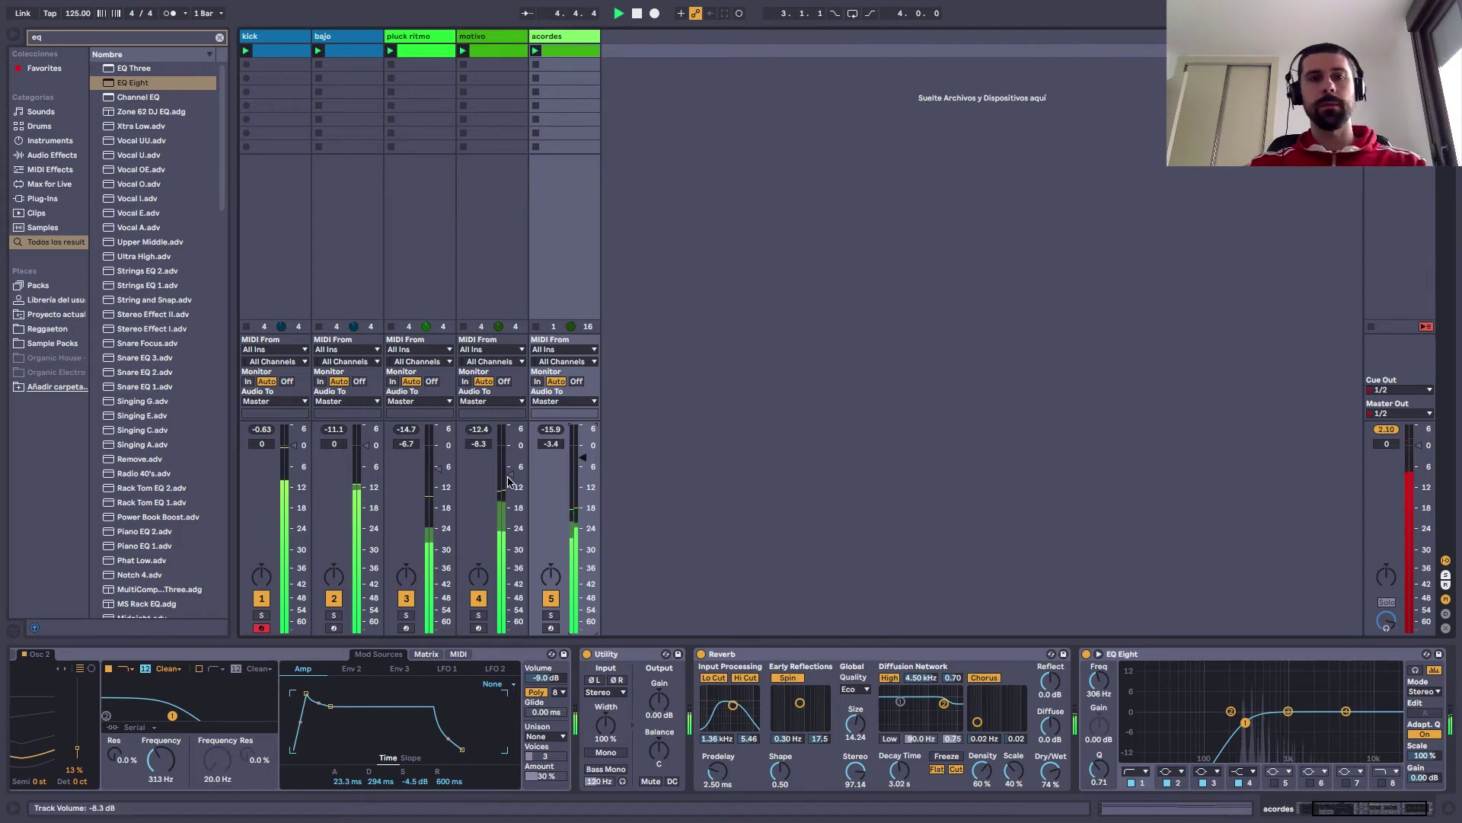
key("space")
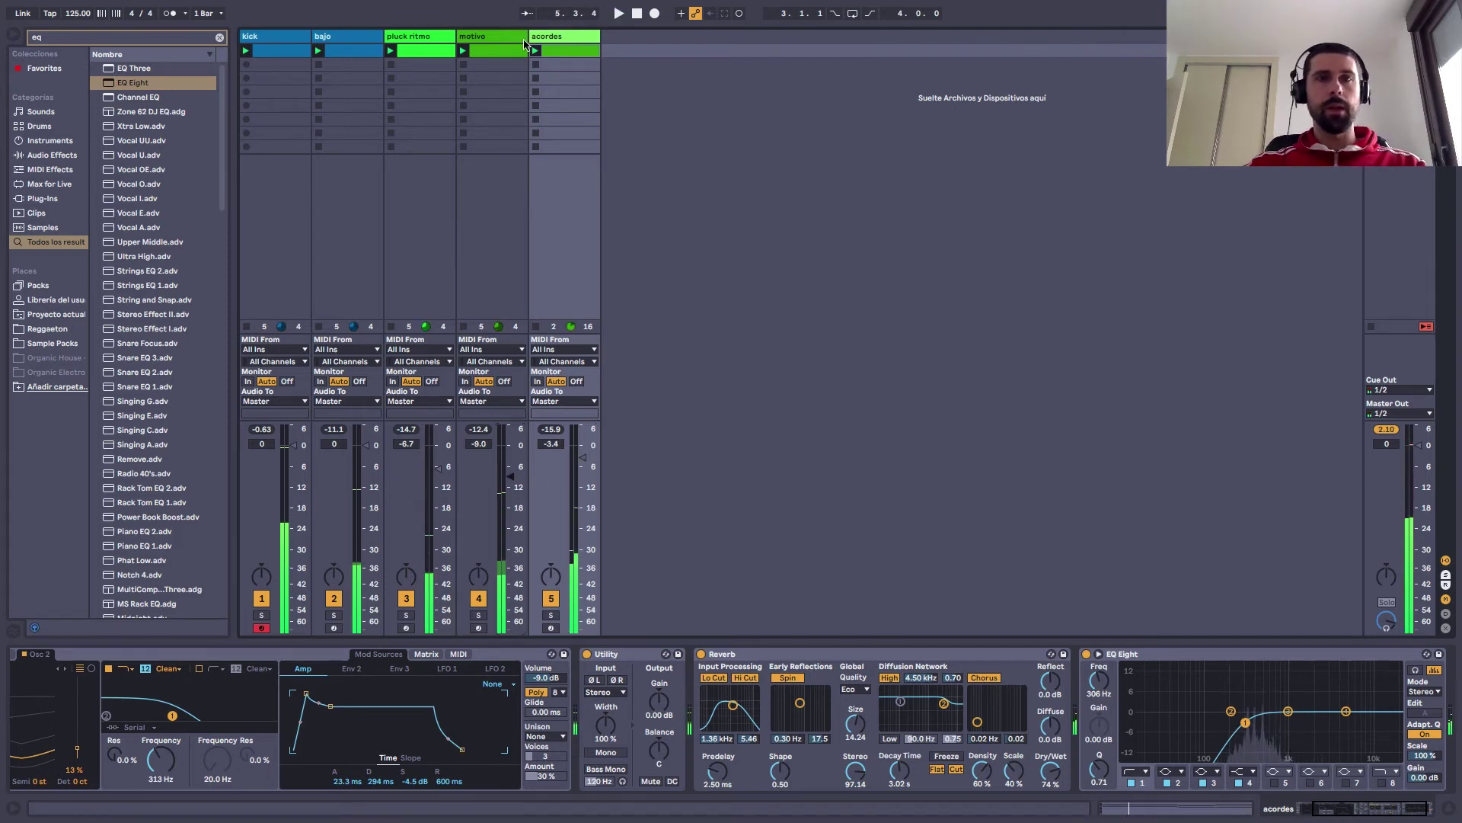
left_click(563, 39)
key("ctrl+shift+t")
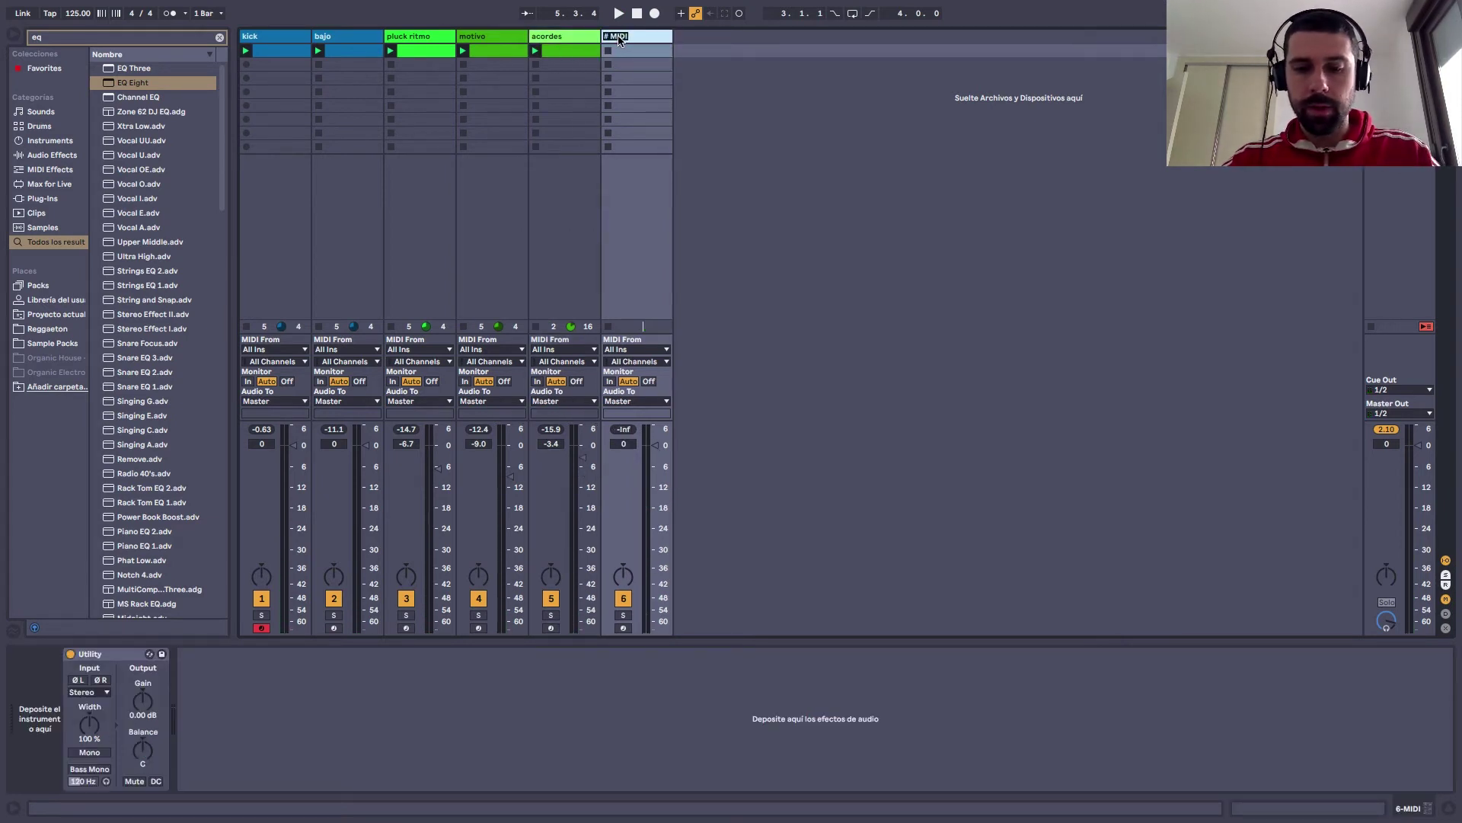
Name the new track 'hat' and colour it pink
left_click(732, 77)
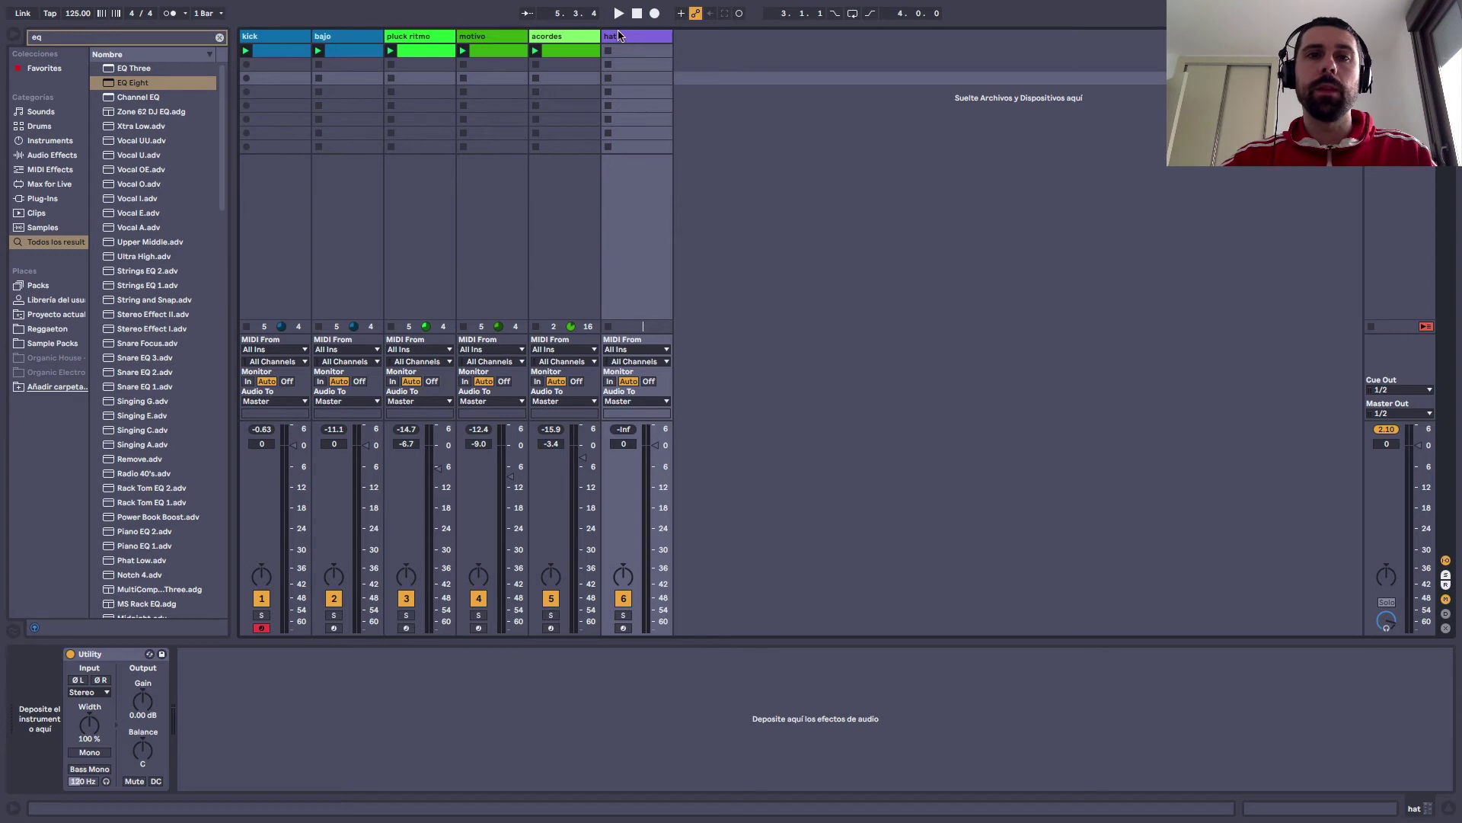
right_click(637, 38)
left_click(675, 232)
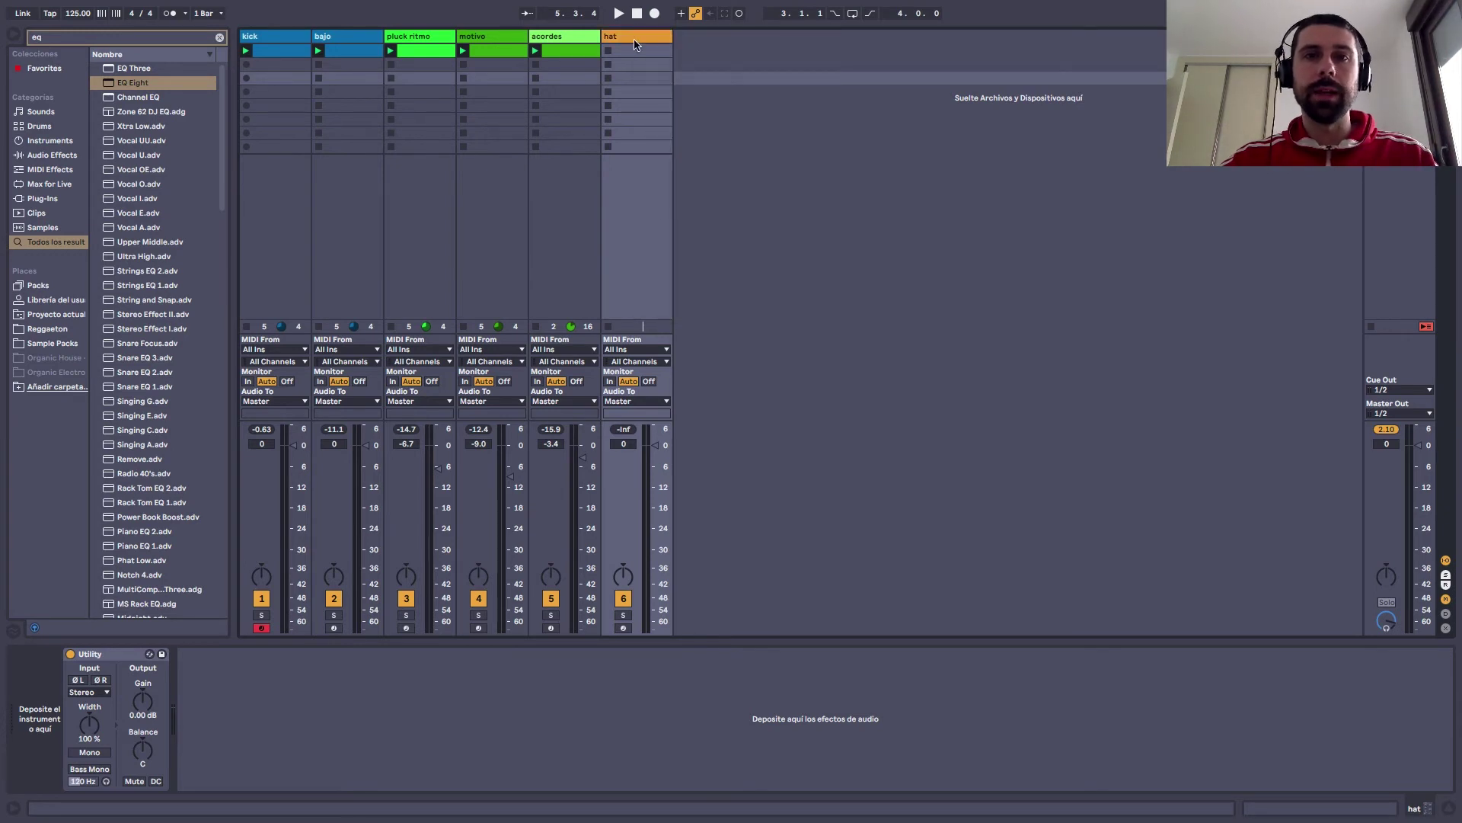
right_click(644, 37)
left_click(653, 220)
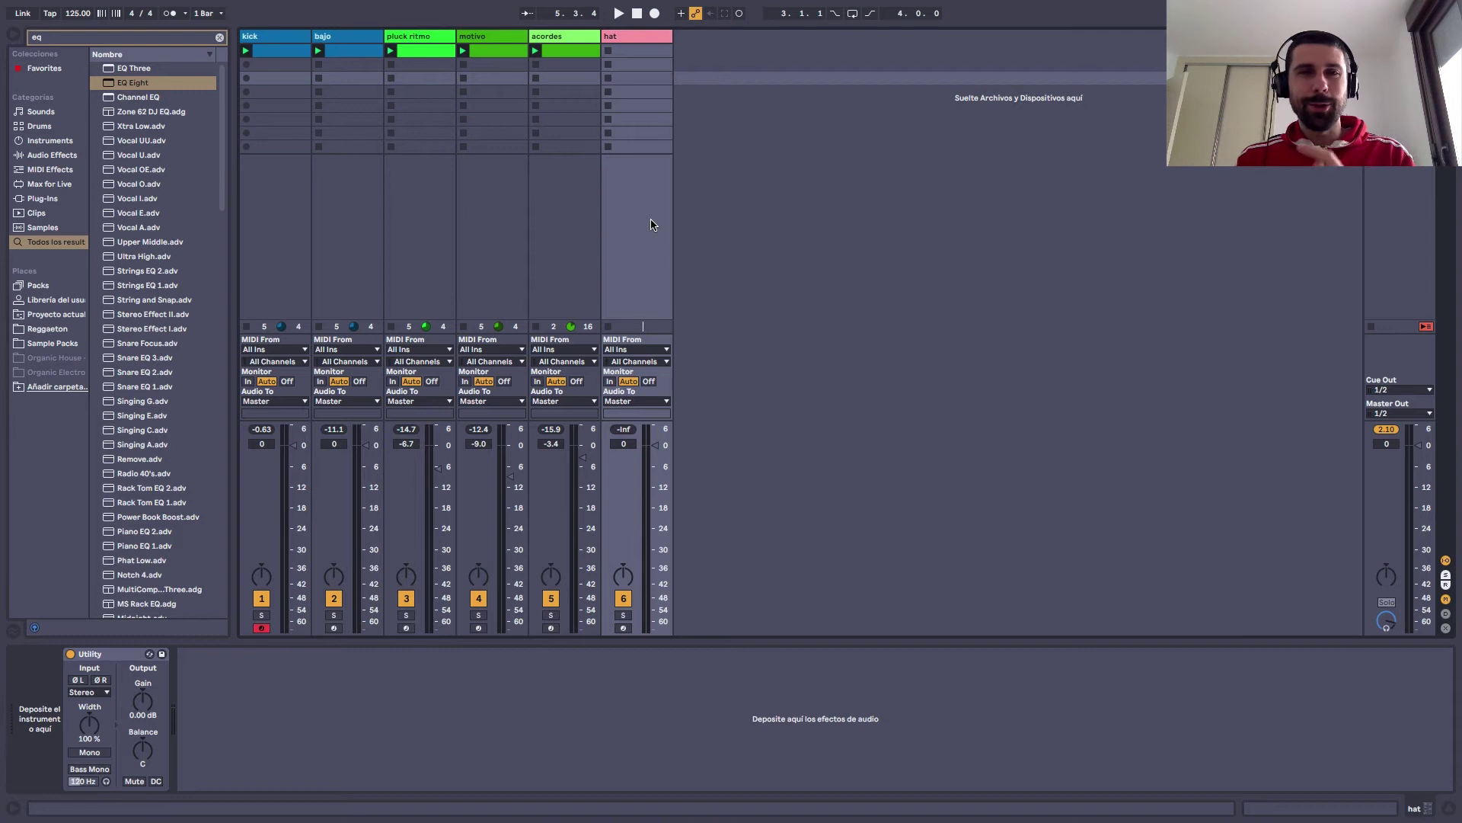
Search for hat samples, audition several, and load 01 TH2 Hat.wav onto the hat track
left_click(220, 38)
type("hat")
left_click(181, 112)
left_click(177, 155)
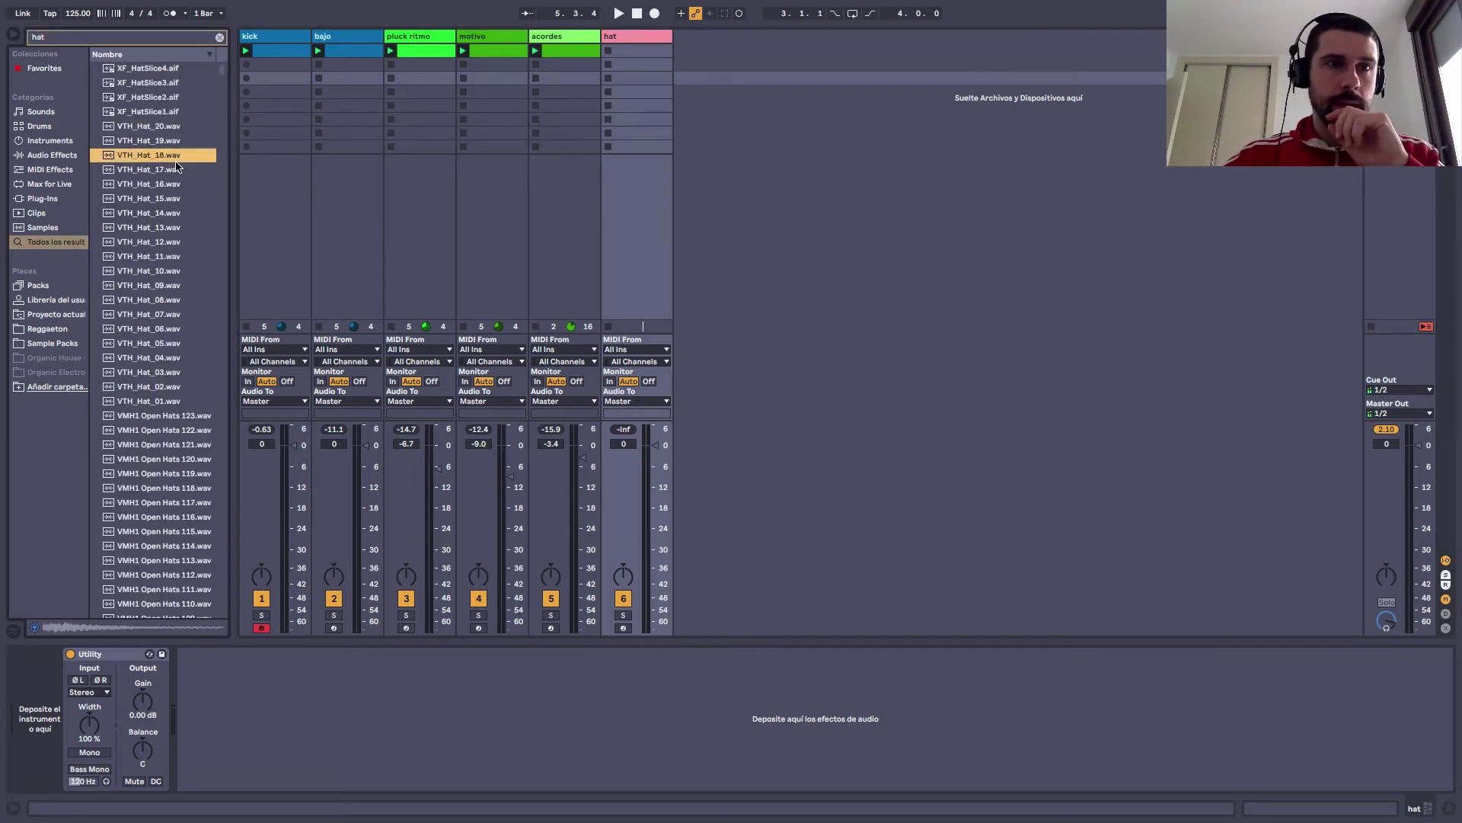
left_click(195, 54)
left_click(181, 170)
key("Down")
key("Down")
key("Down")
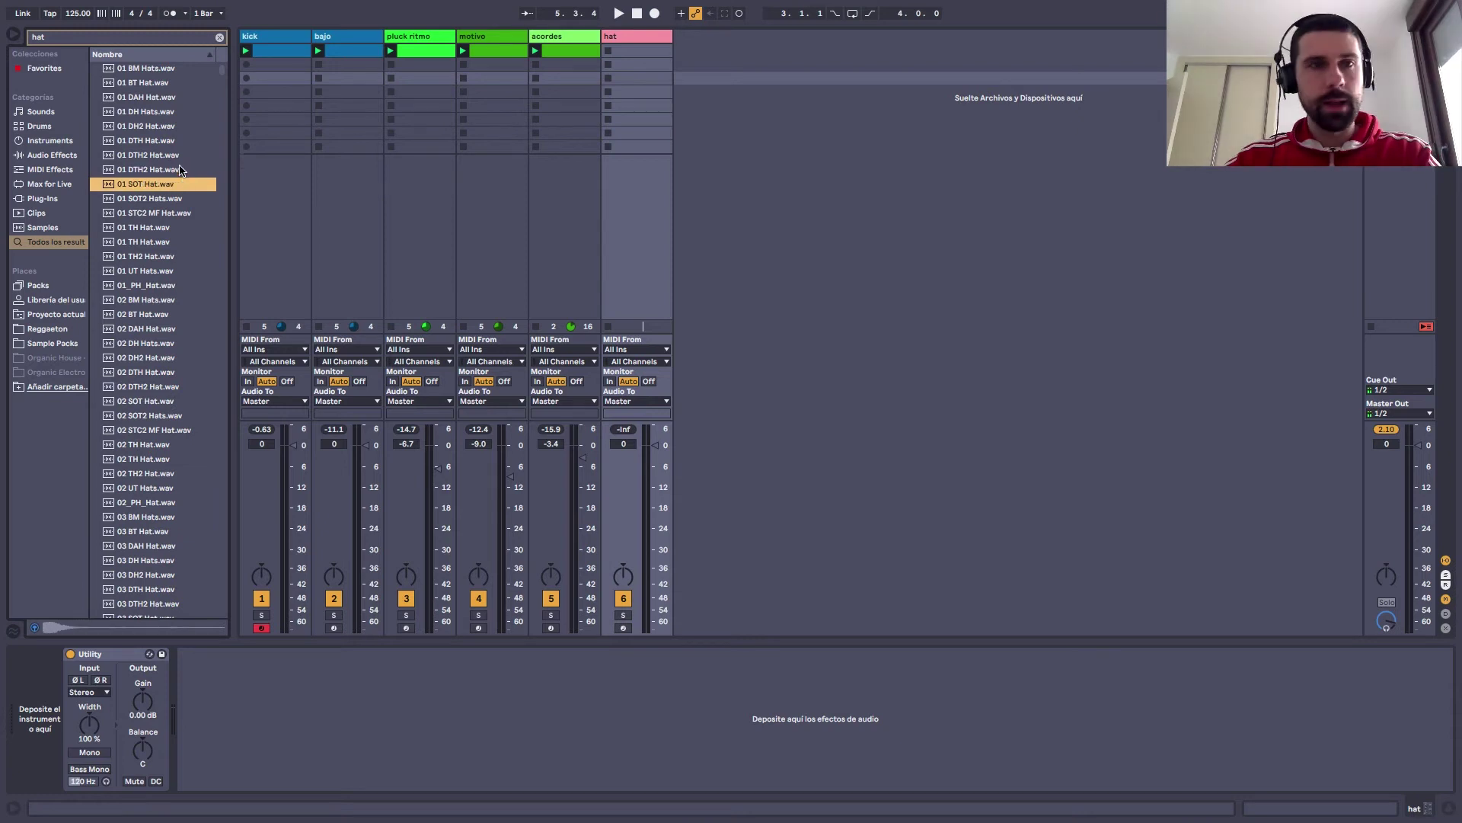
key("Down")
key("Down")
key("Down")
key("Down")
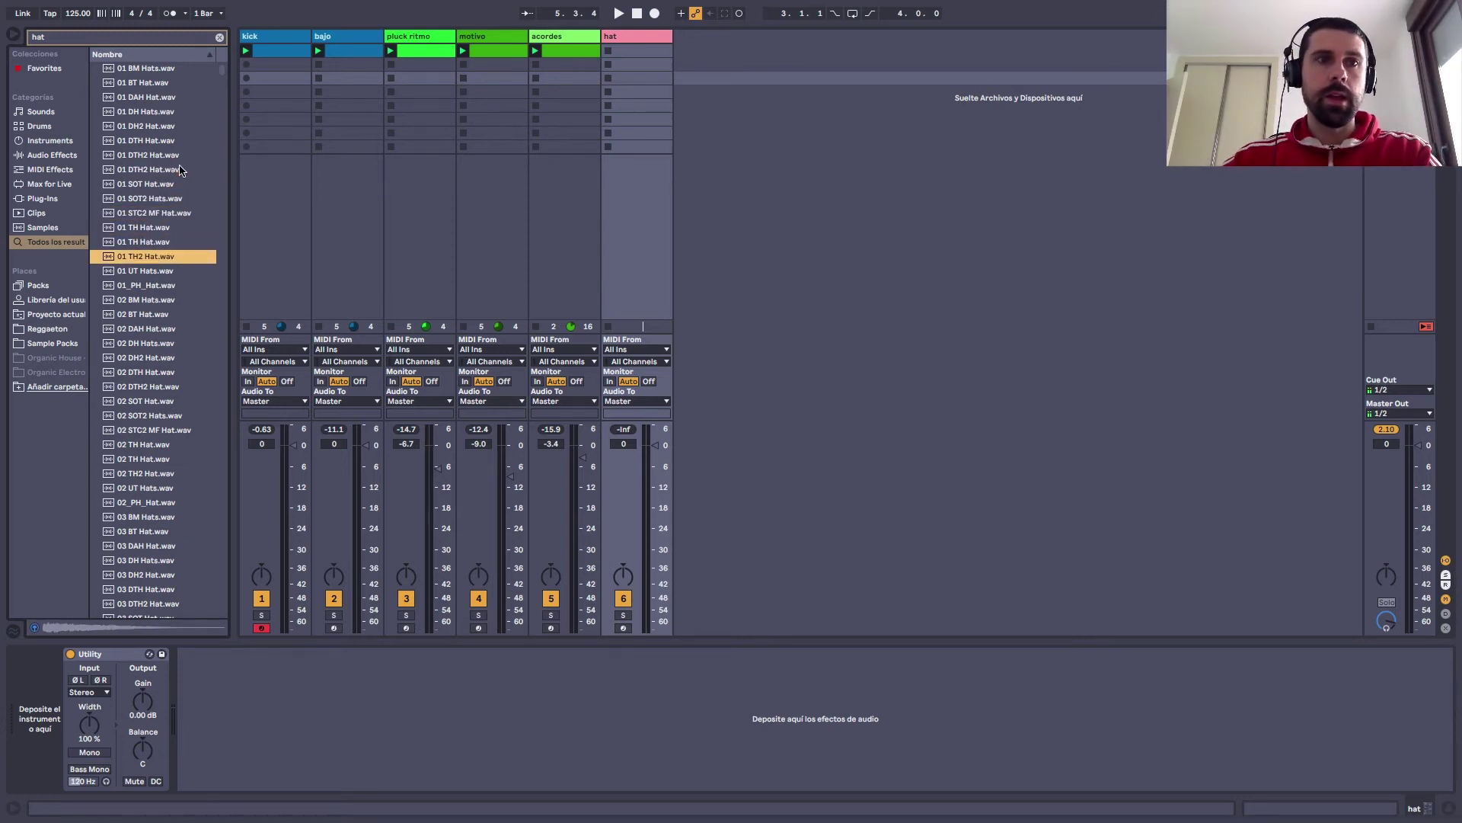
key("Up")
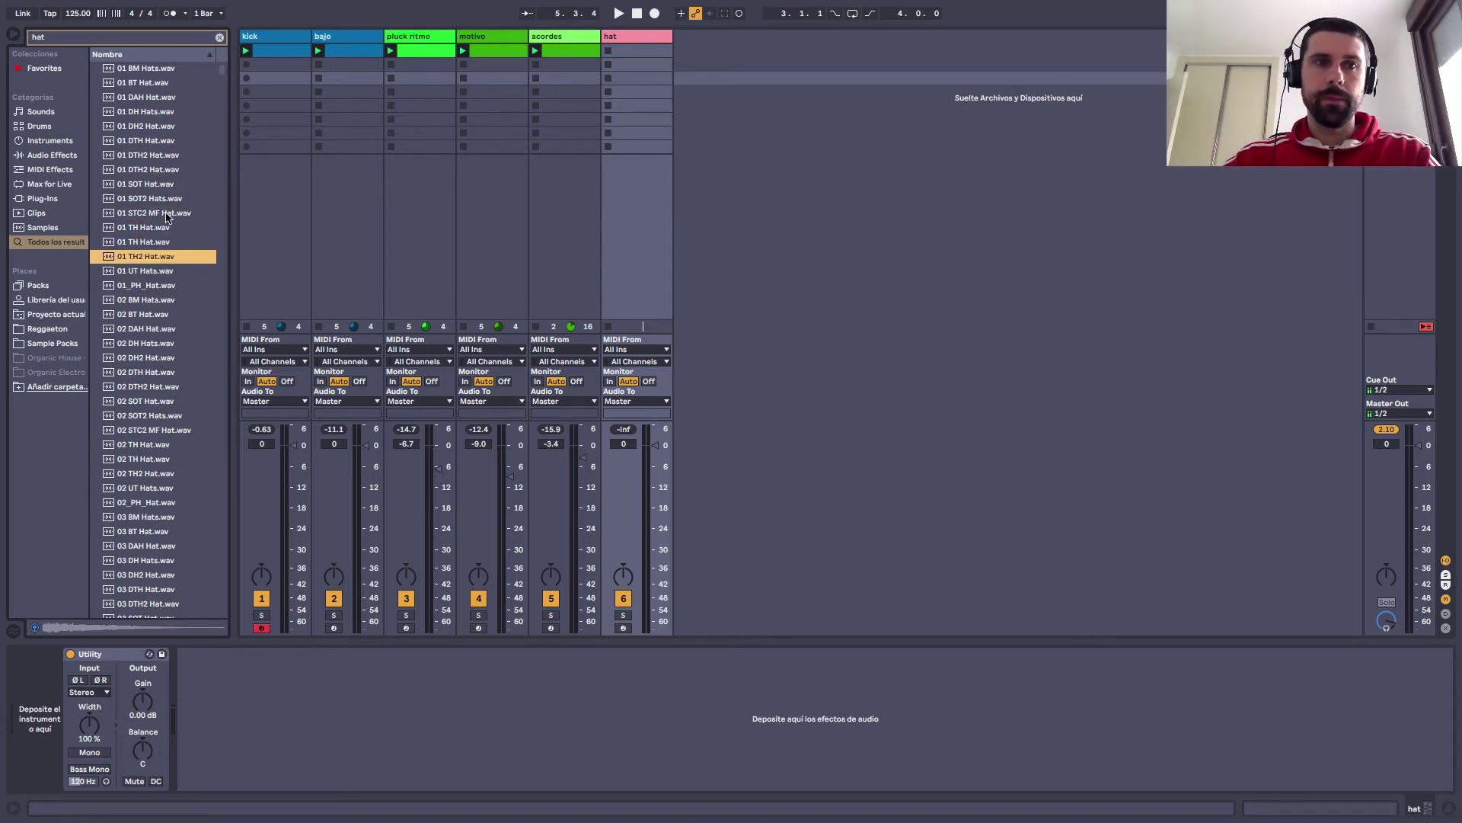
double_click(166, 256)
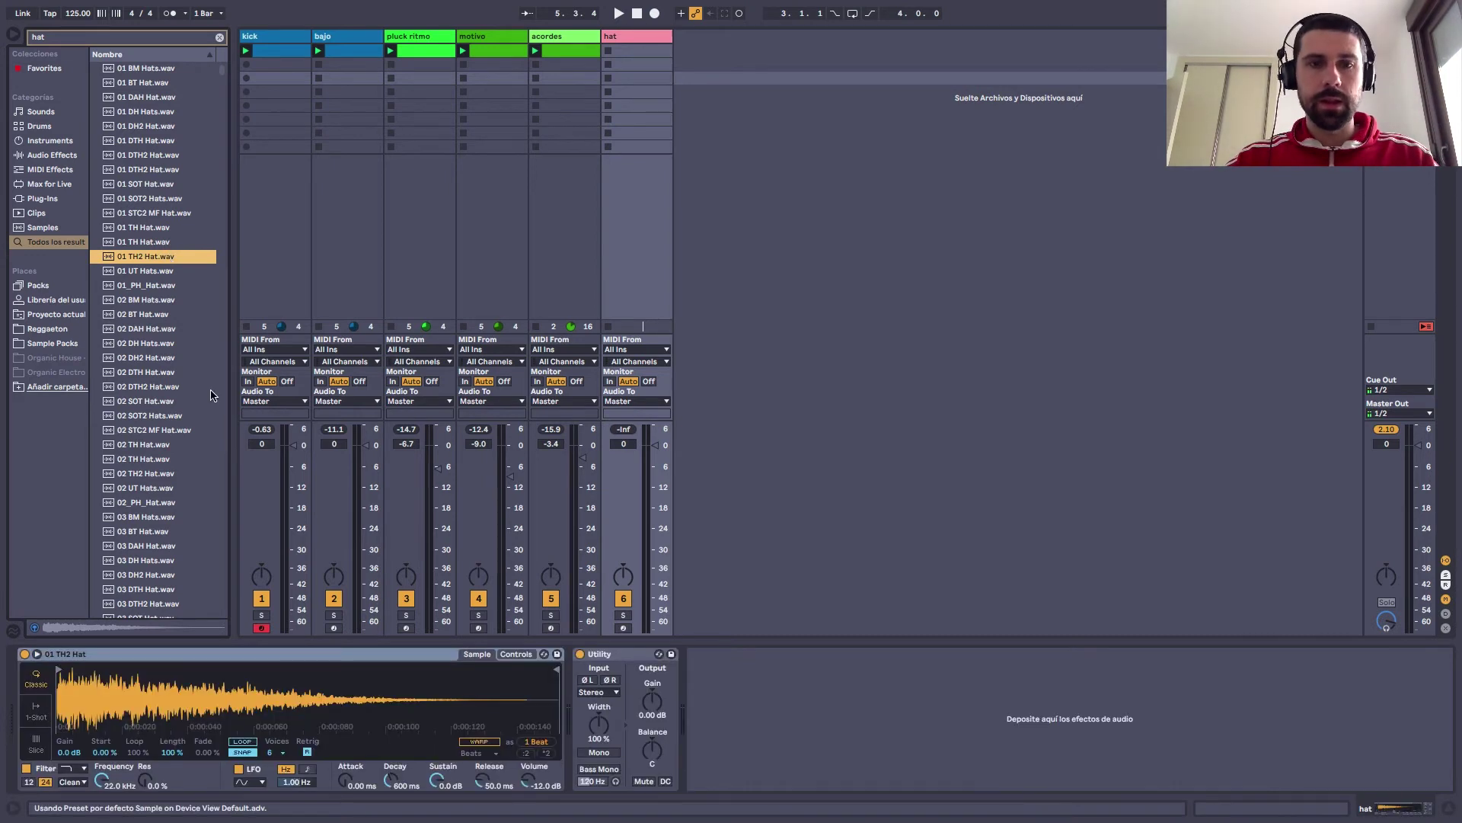
Create a hat clip with an offbeat C3 note repeated on the following offbeats
double_click(638, 54)
double_click(395, 537)
mouse_move(396, 537)
left_mouse_down()
mouse_move(527, 535)
mouse_move(97, 588)
left_mouse_up()
key("super+d")
key("super+d")
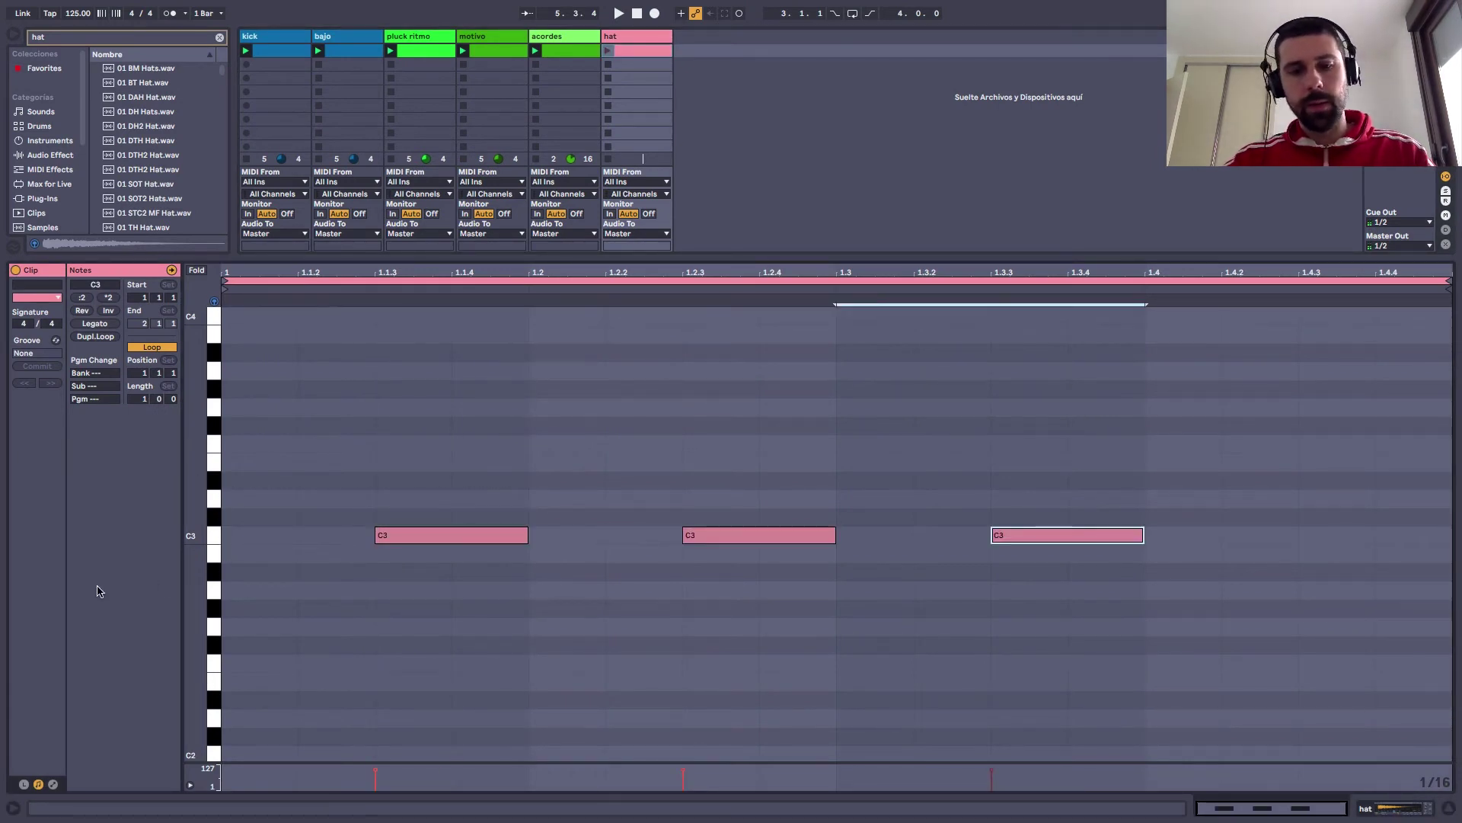
Add a fourth offbeat C3 at 1.4.3, then create and delete a test track holding 01 TH2 Hat
key("ctrl+d")
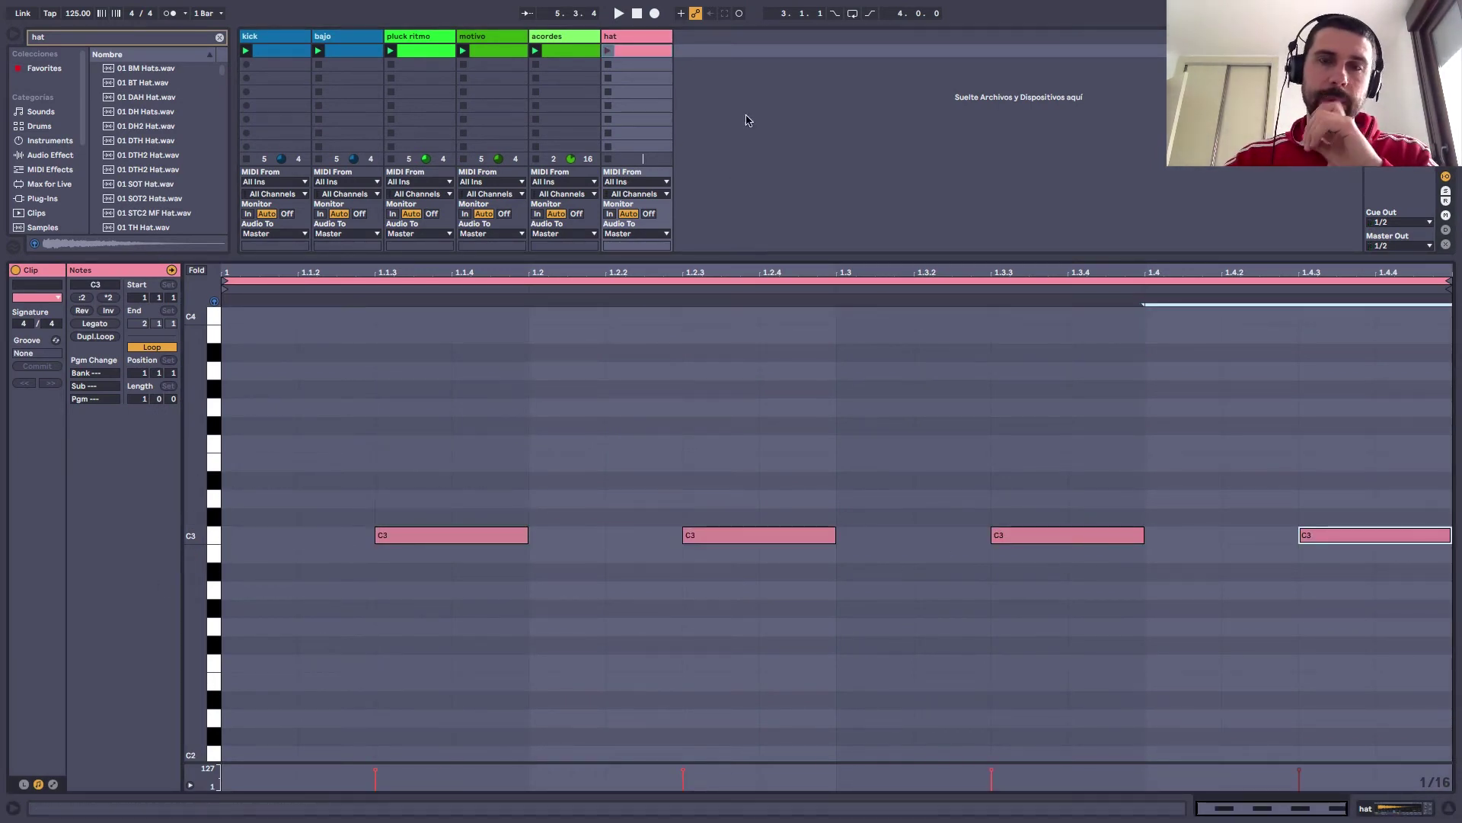
key("shift+Tab")
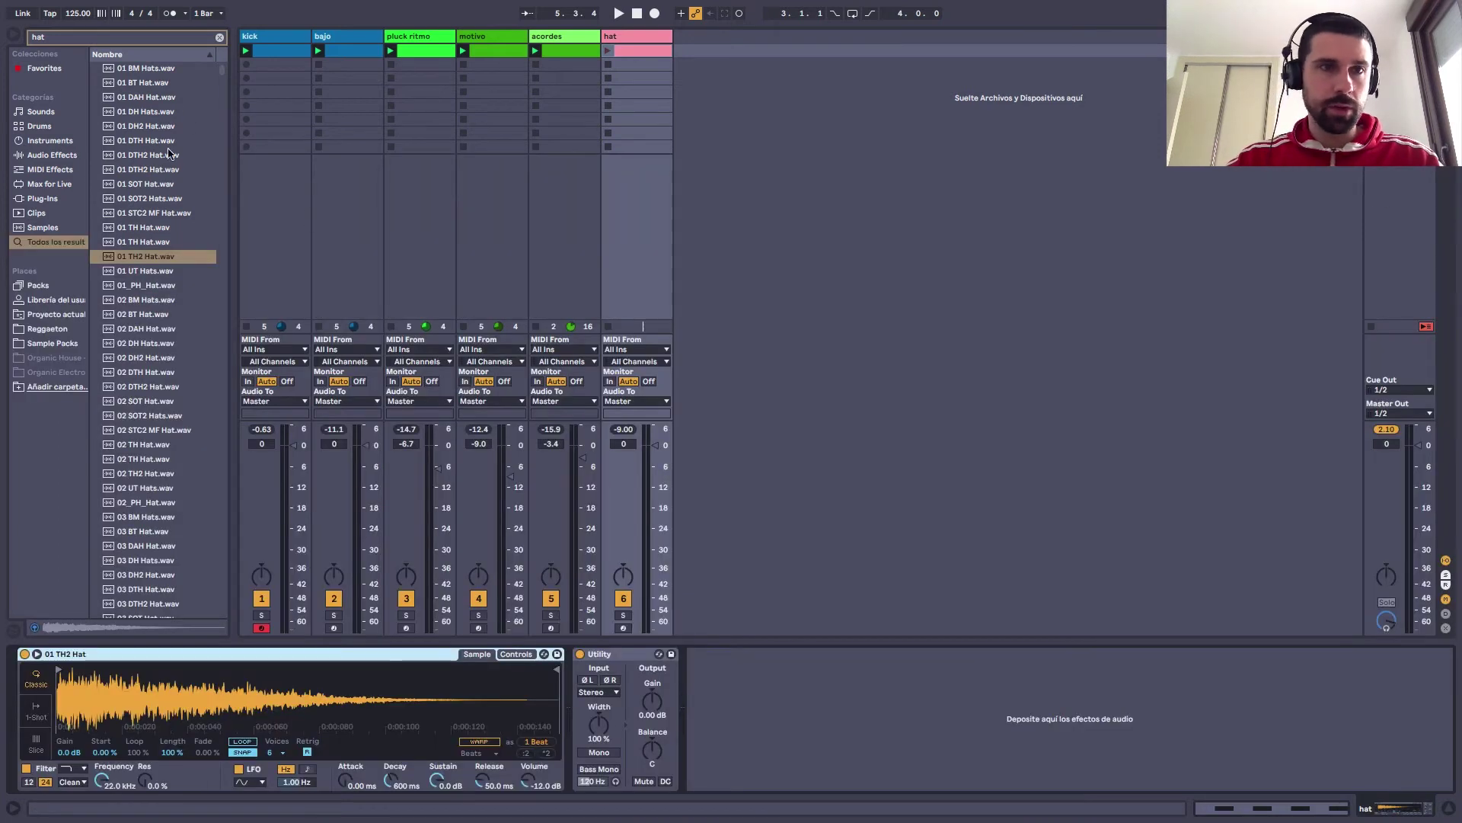
left_click(157, 259)
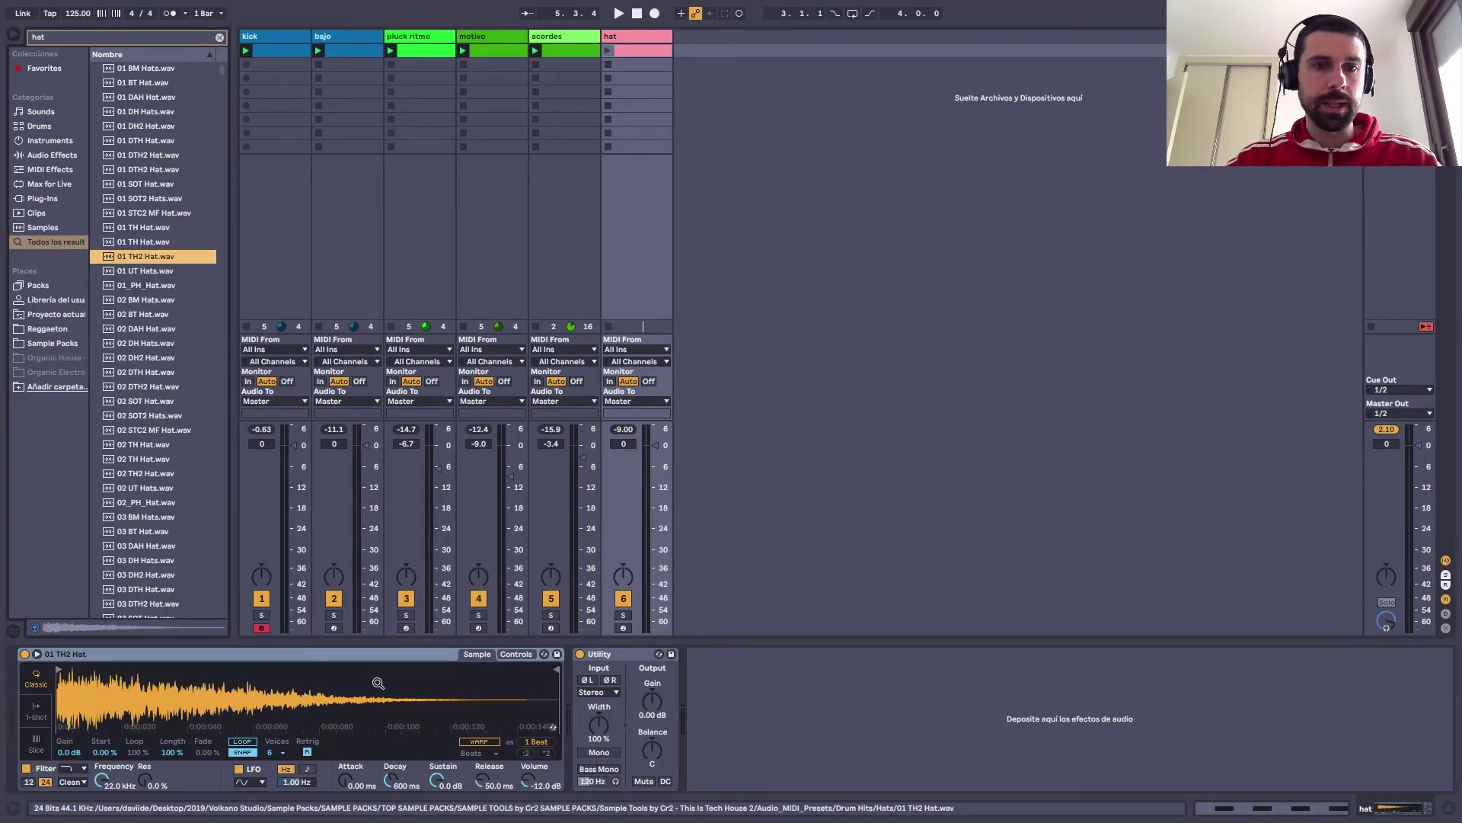
key("ctrl+shift+t")
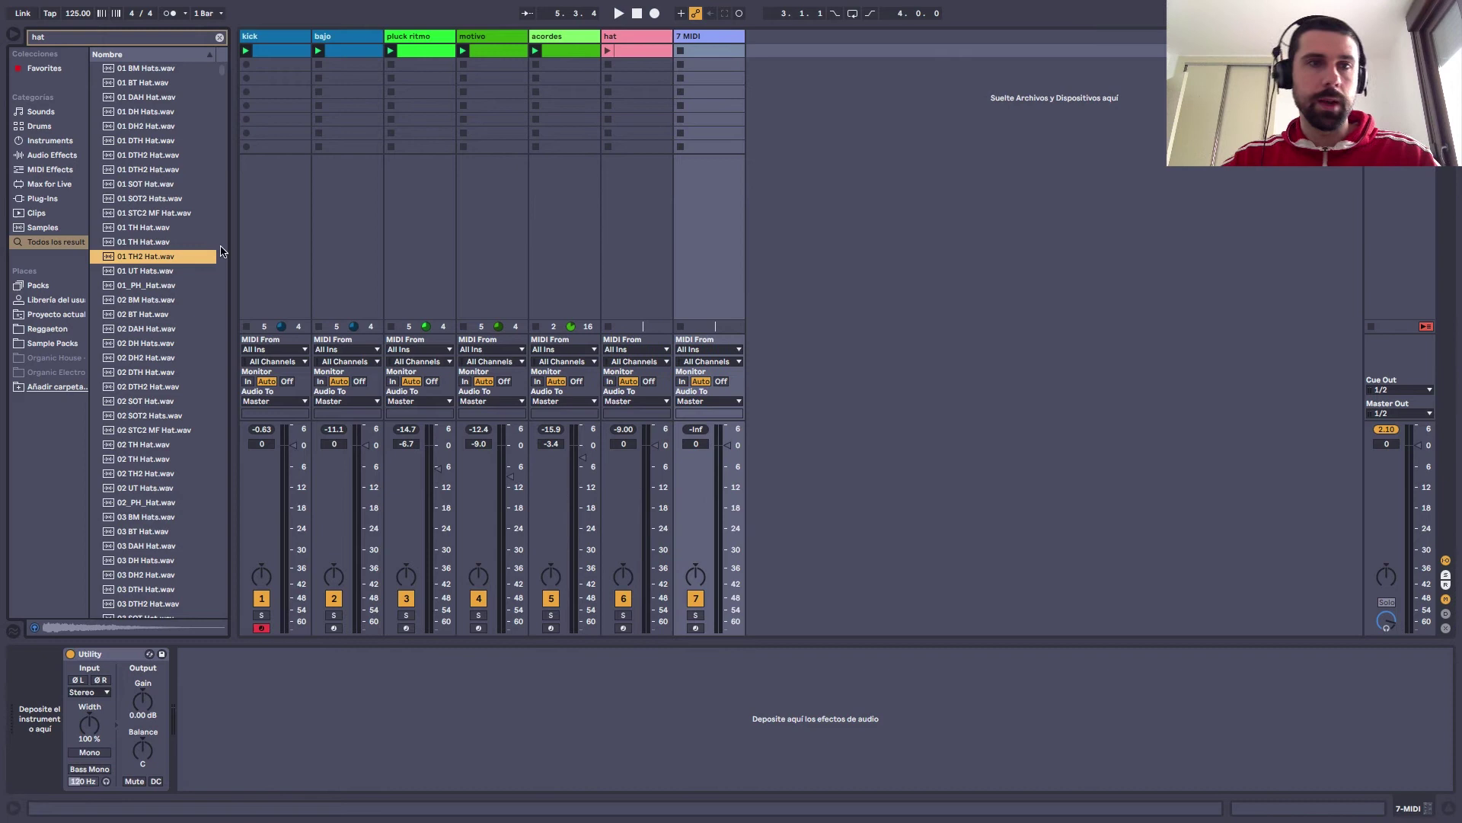
double_click(147, 257)
key("ctrl+z")
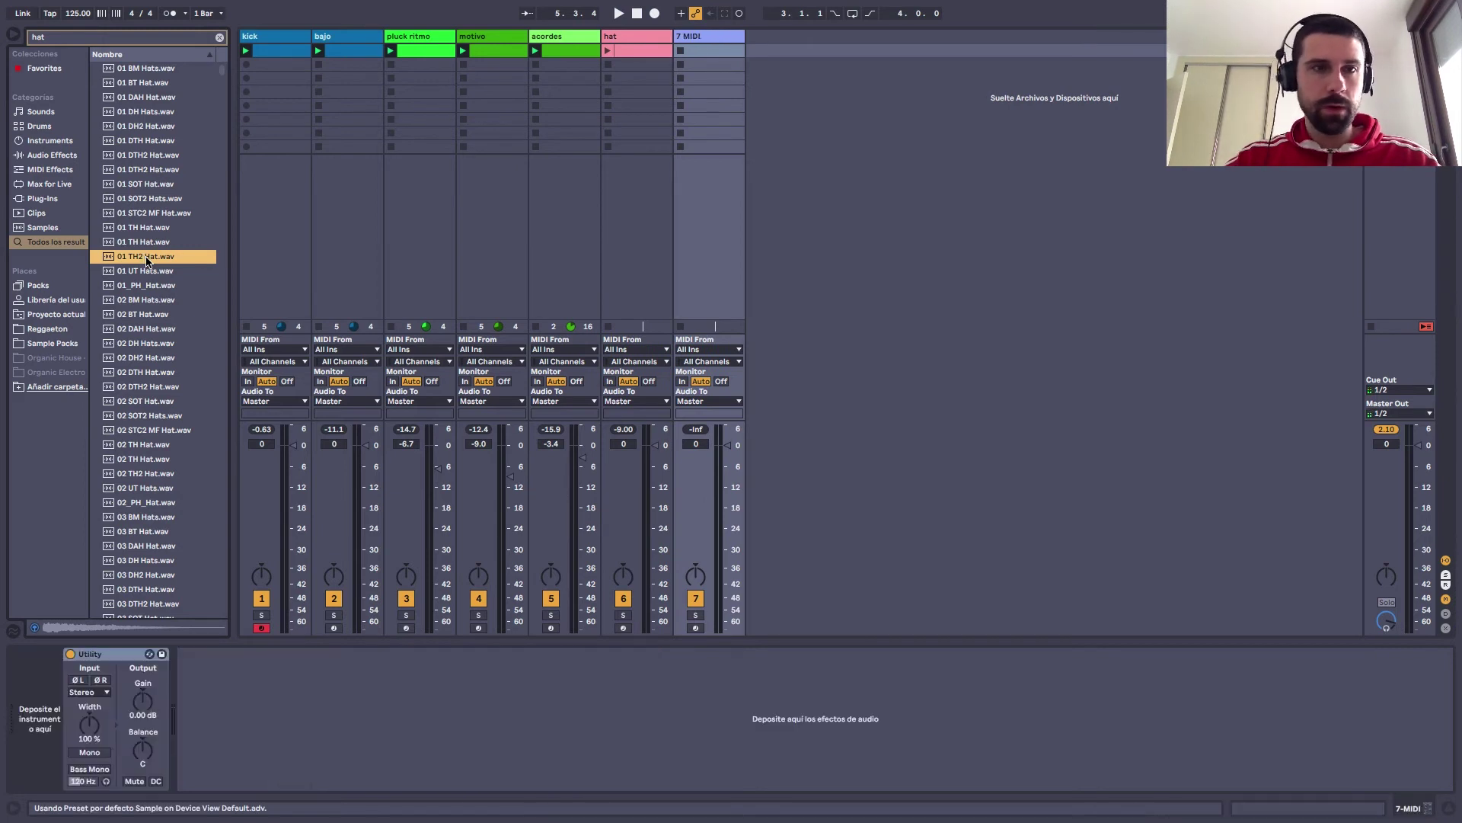
left_click_drag(205, 572, 251, 689)
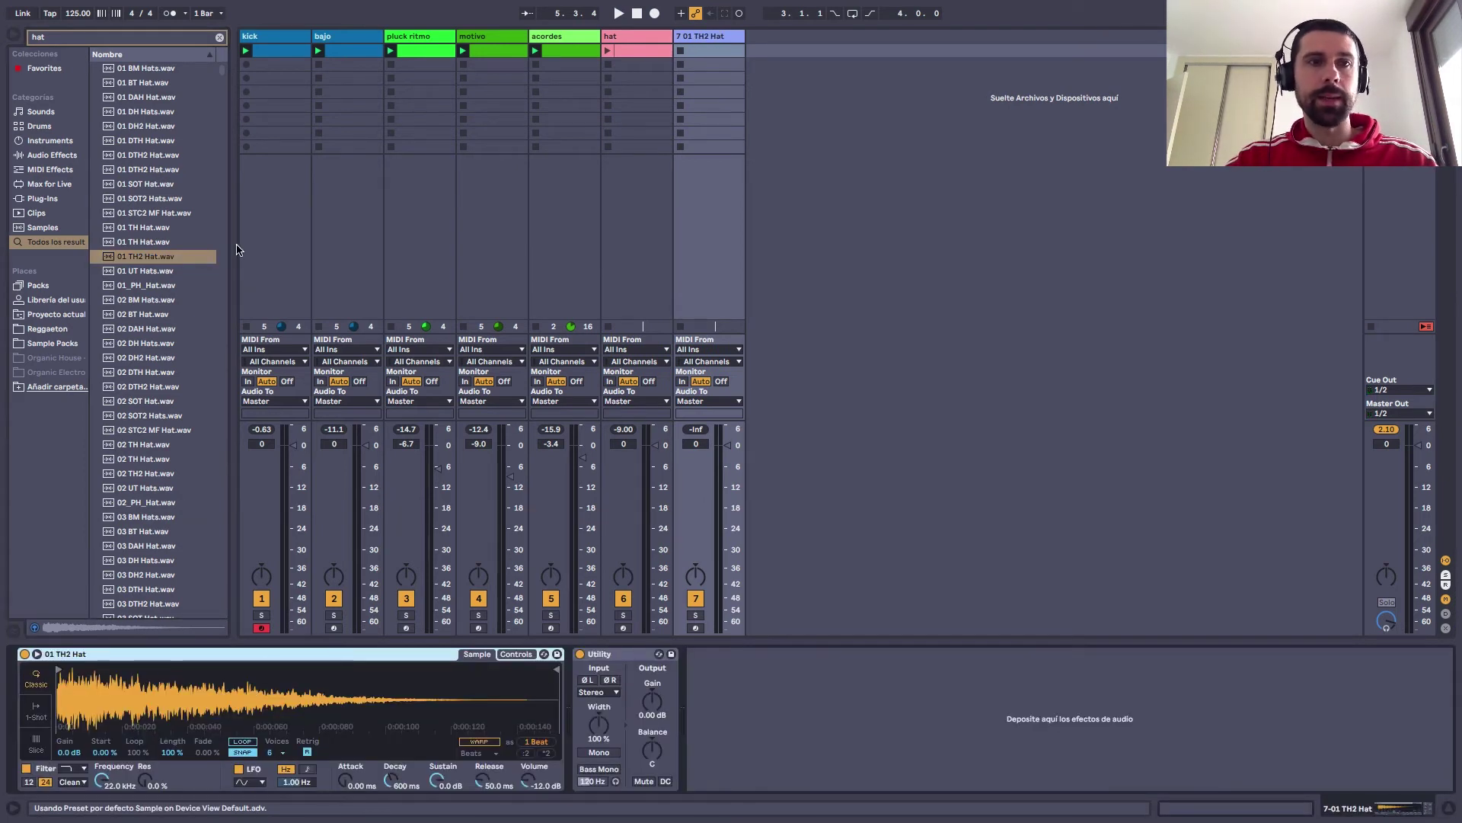
key("Delete")
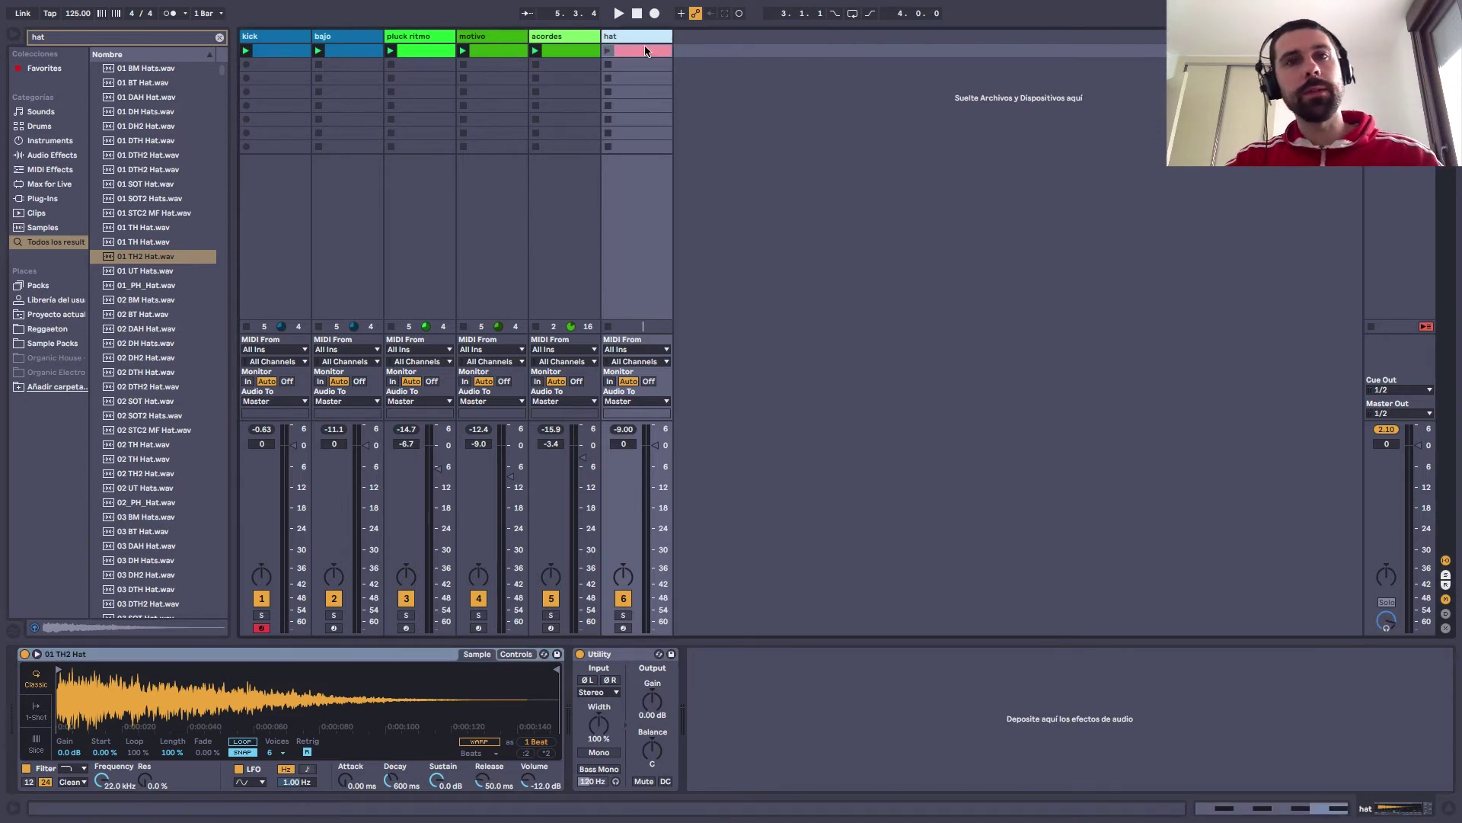
Launch the hat clip with the full groove, then stop playback
double_click(648, 51)
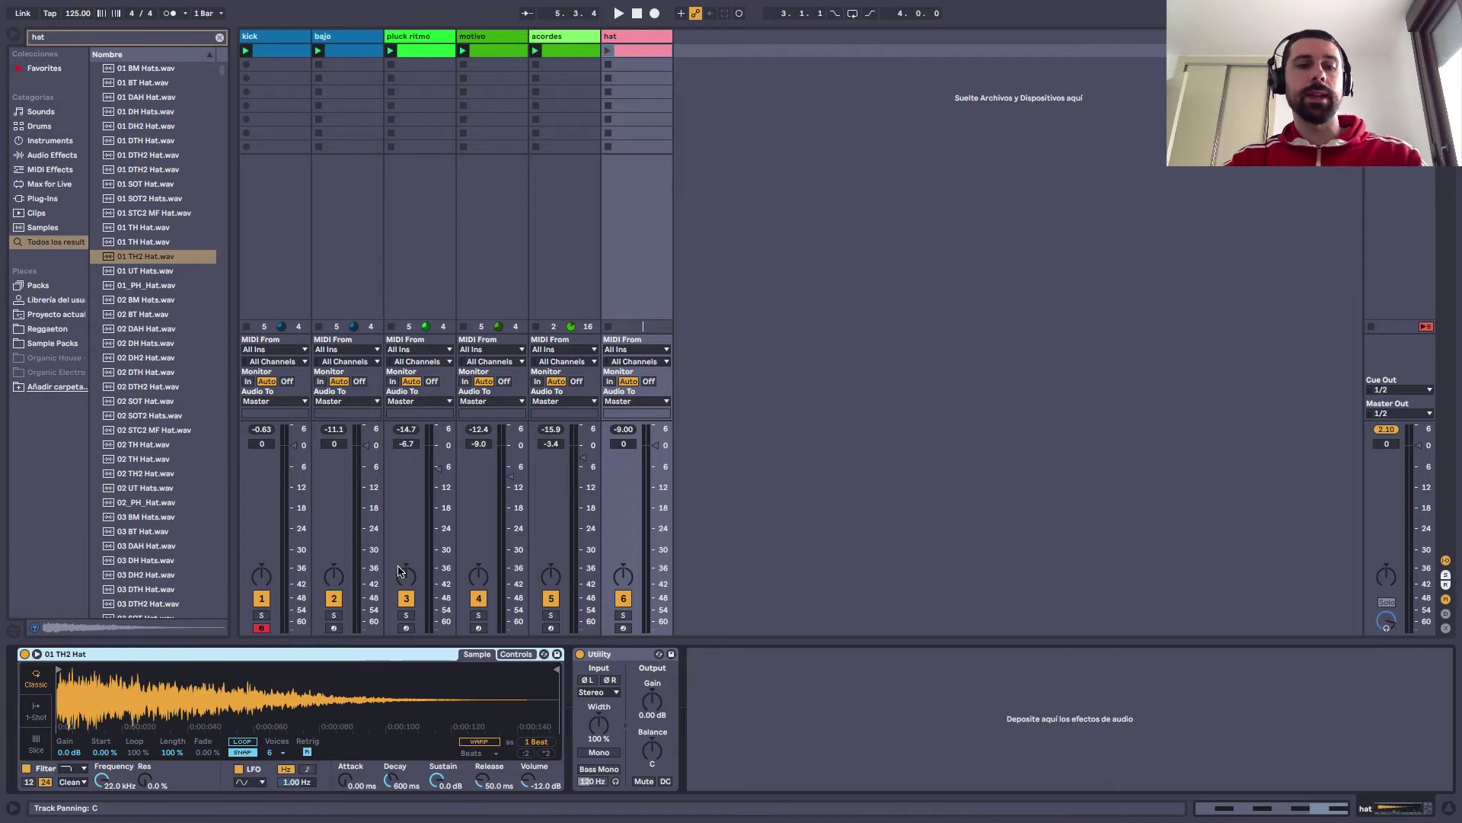
double_click(653, 50)
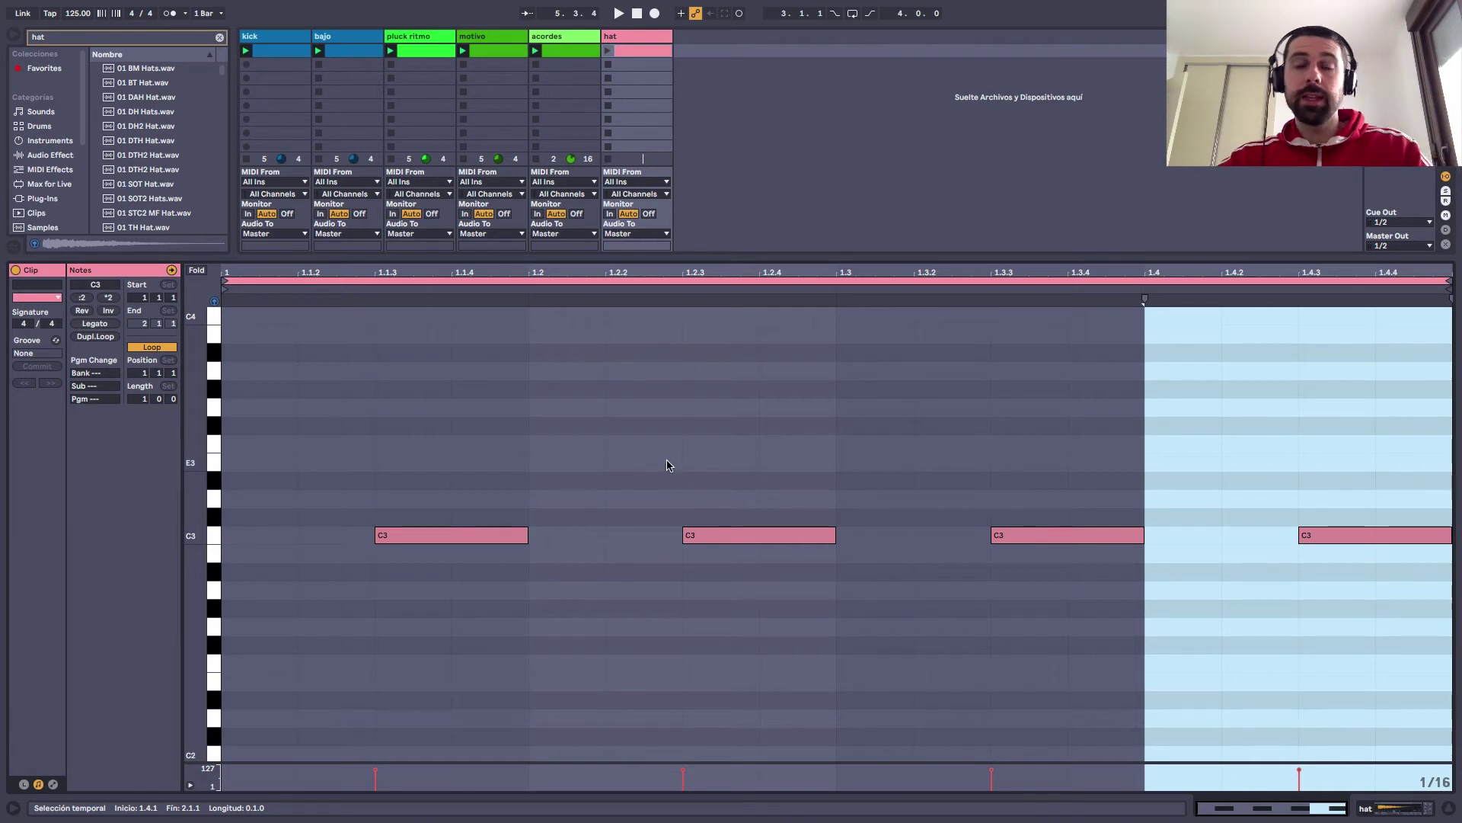
left_click(736, 430)
left_click(608, 51)
left_click(760, 93)
key("shift+Tab")
key("space")
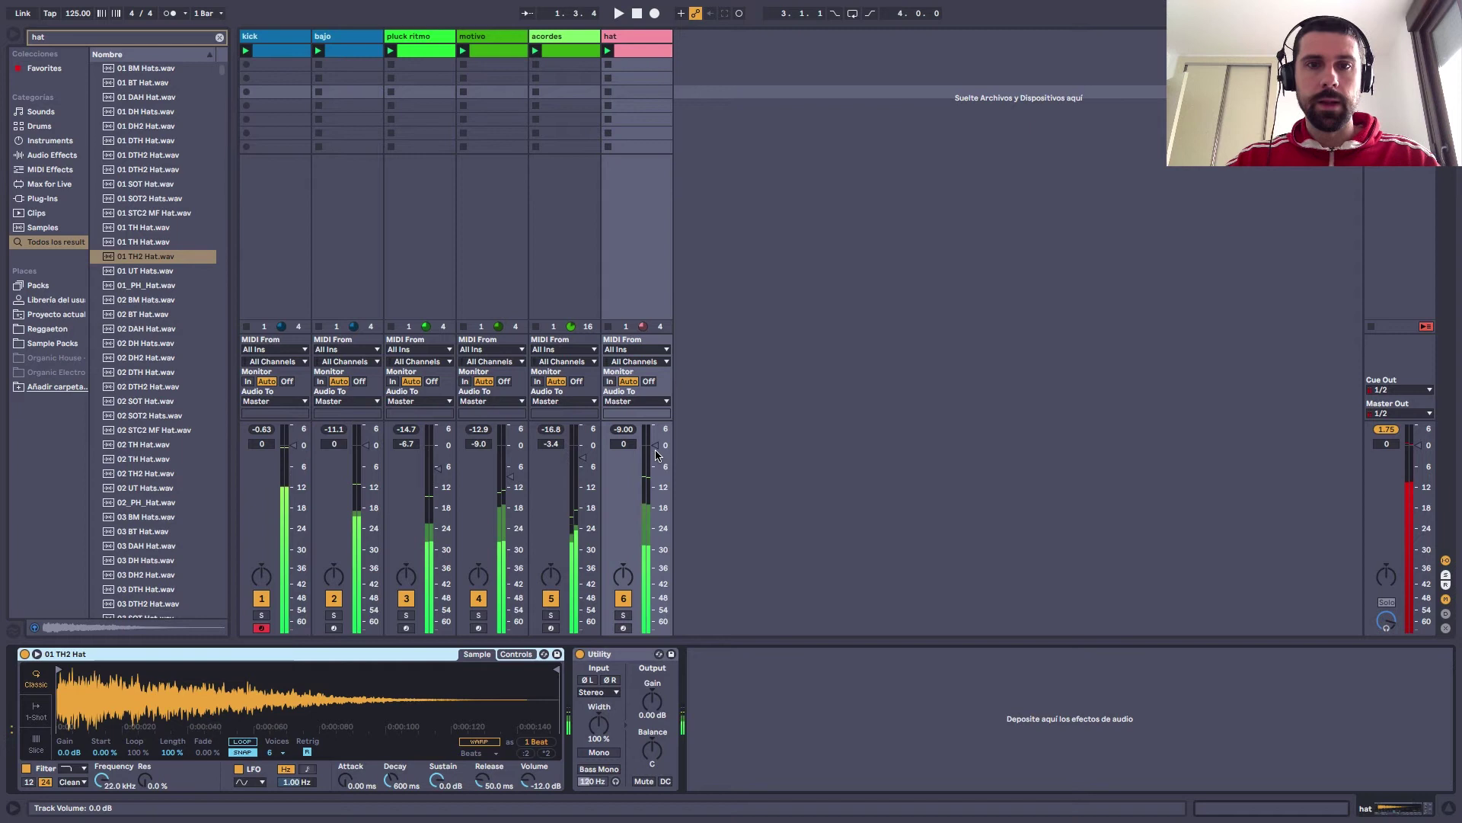
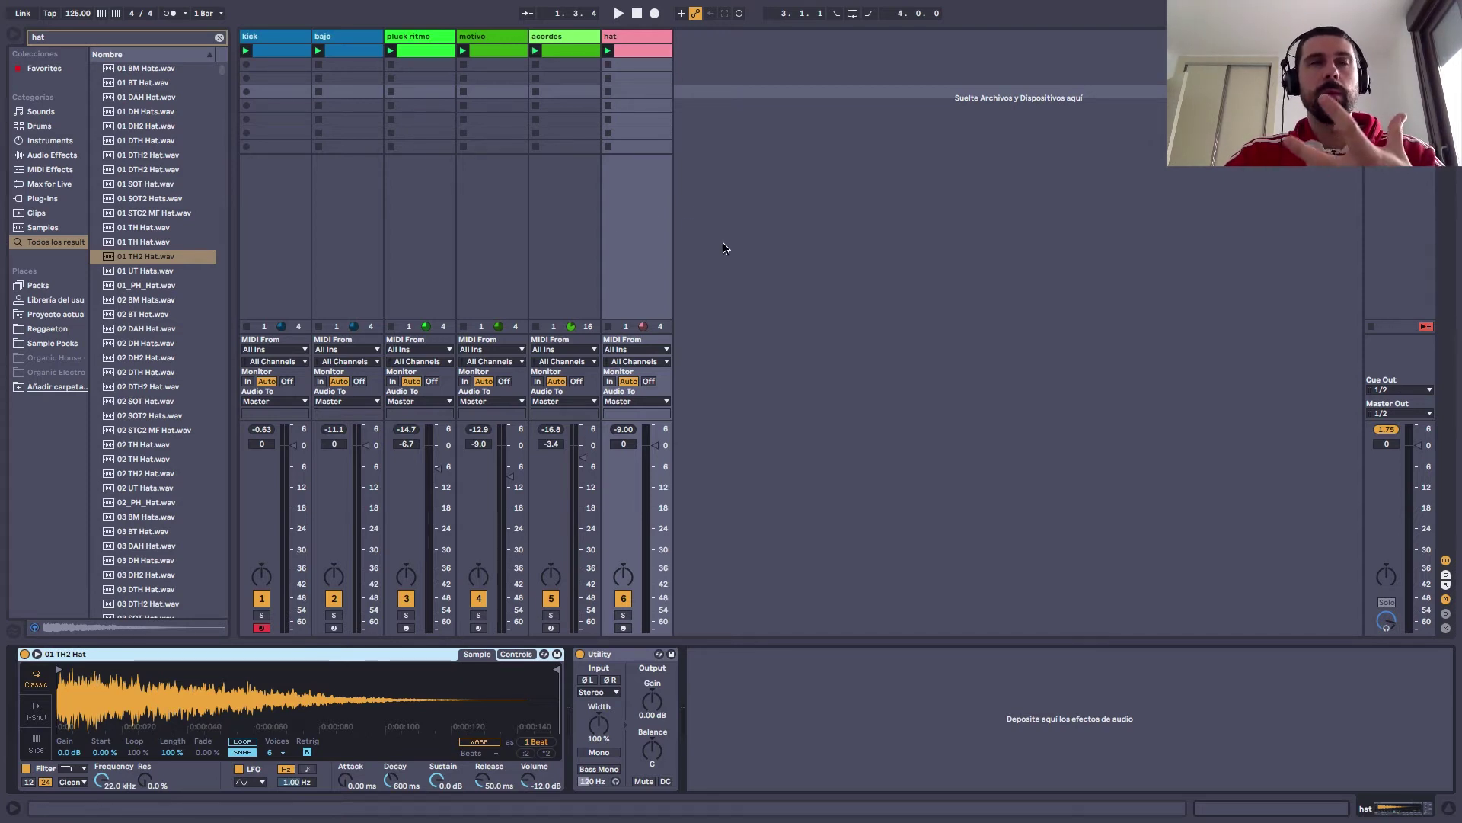
Load Reverb onto the hat track after its Utility, found by searching 'rever'
key("space")
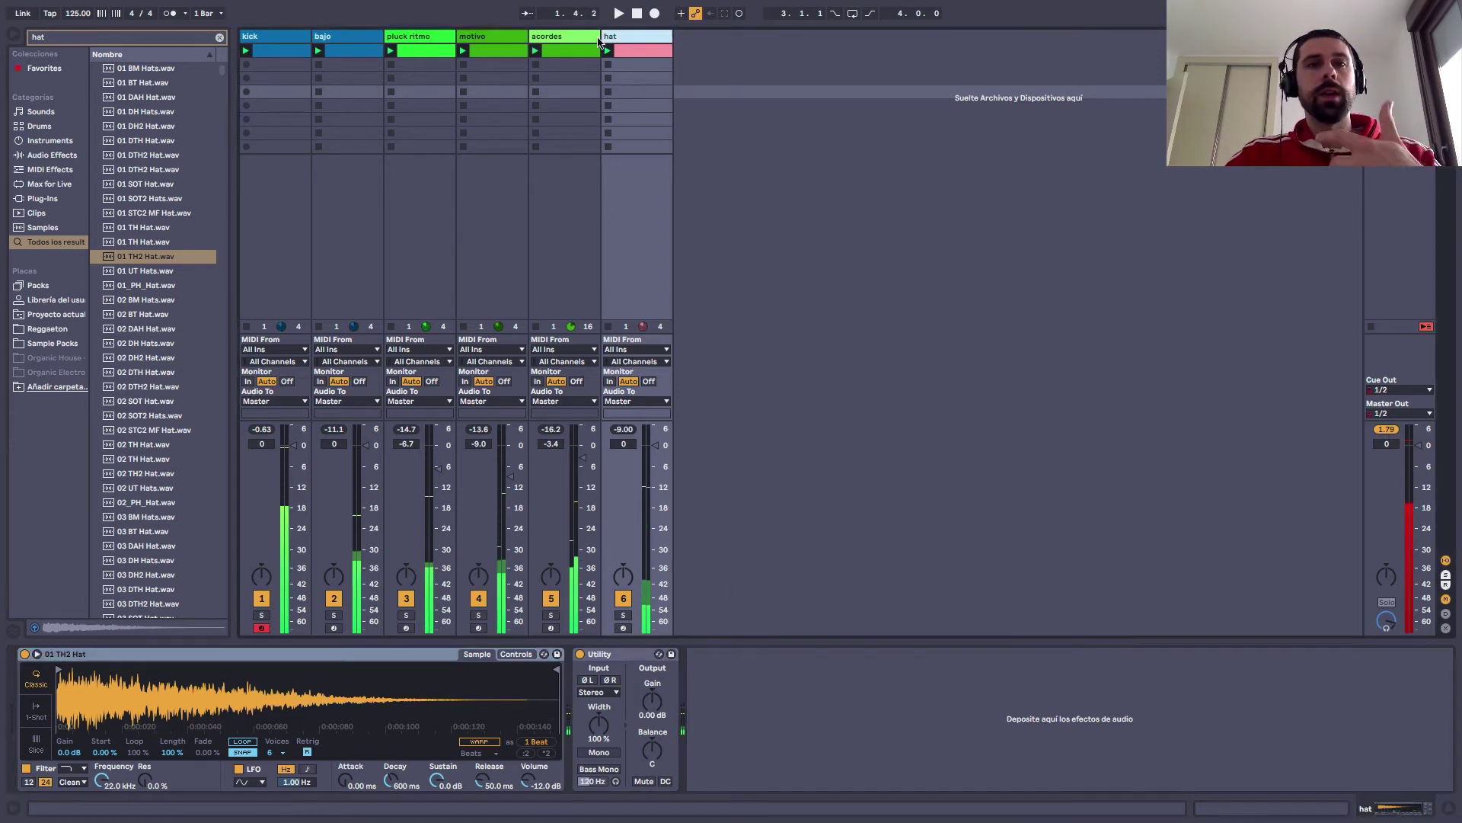
left_click(219, 36)
type("rever")
double_click(129, 72)
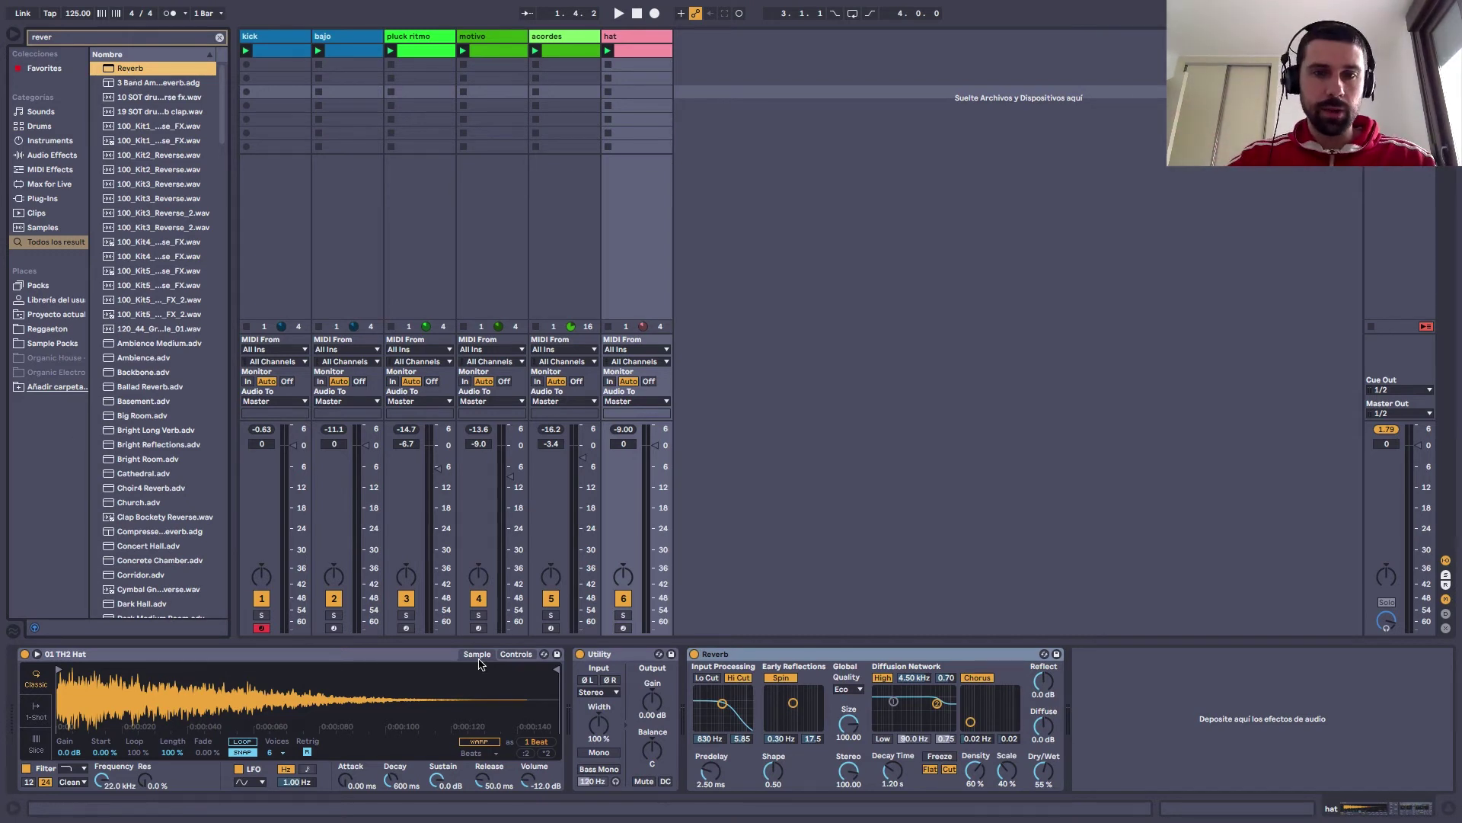
Lower the hat Reverb's Dry/Wet to 21%, A/B it, and trim the hat fader to -2.4 dB
left_click(551, 616)
key("space")
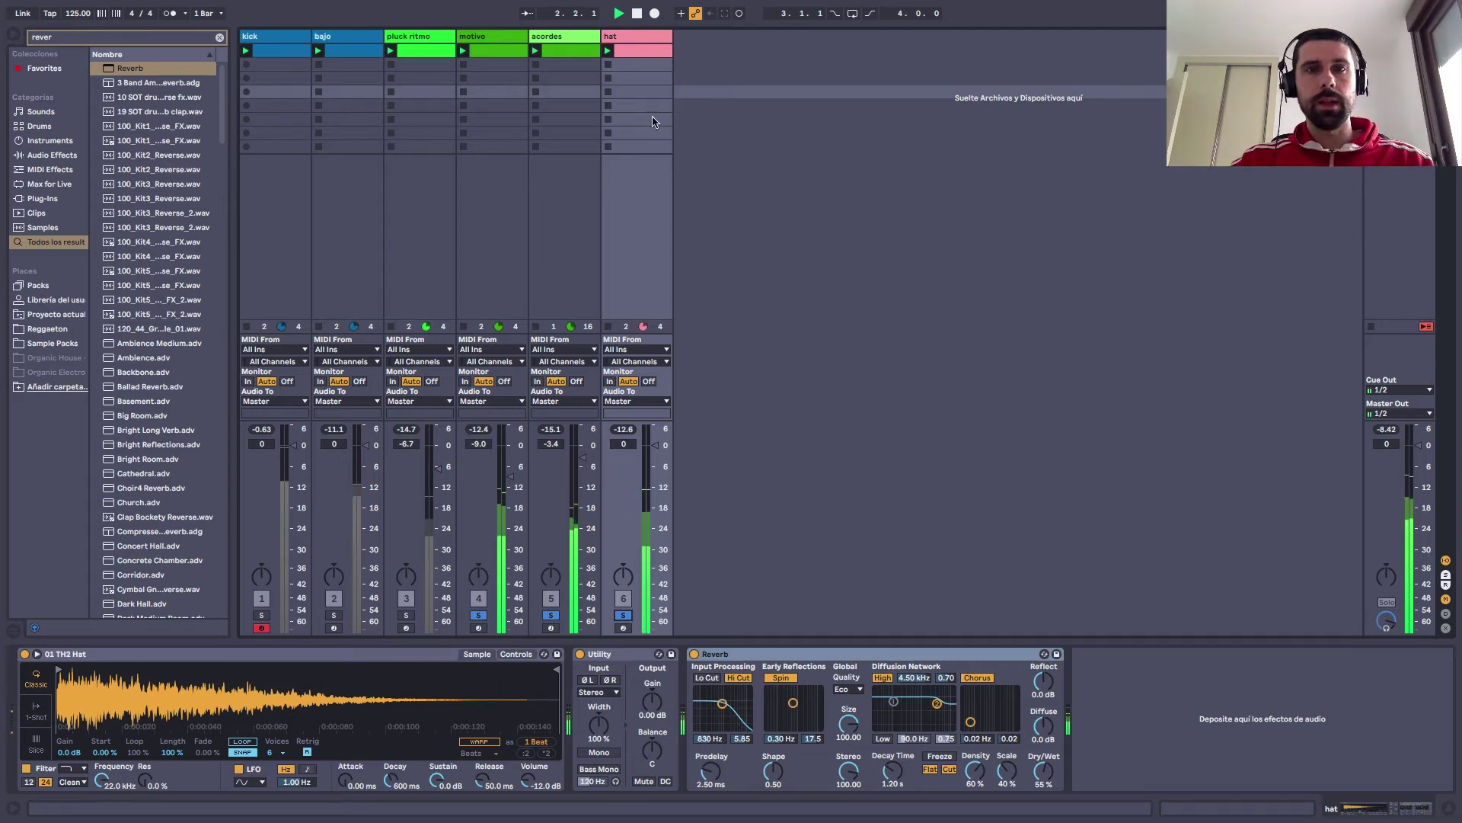
left_click_drag(1043, 770, 1044, 795)
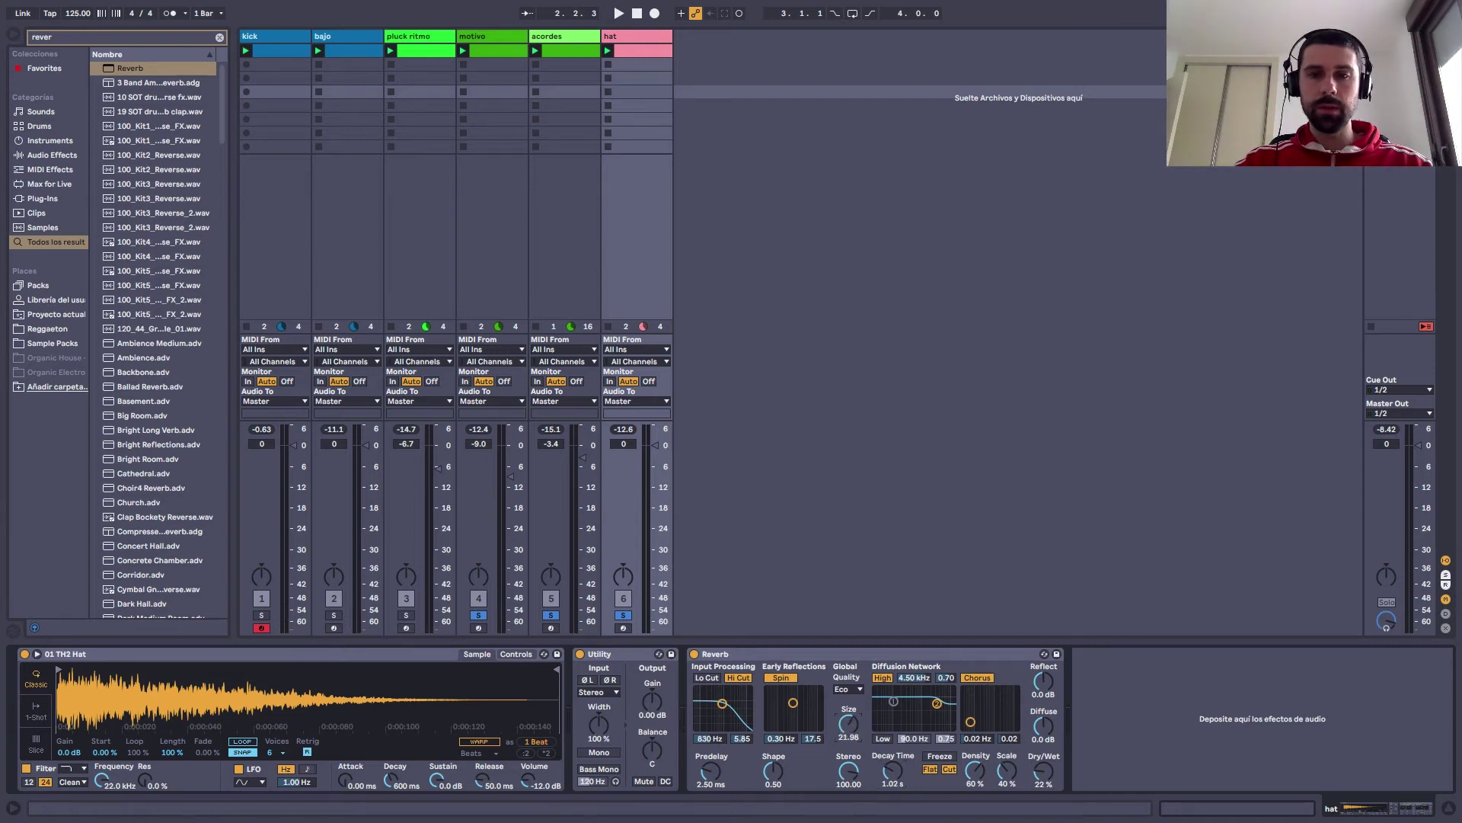
key("space")
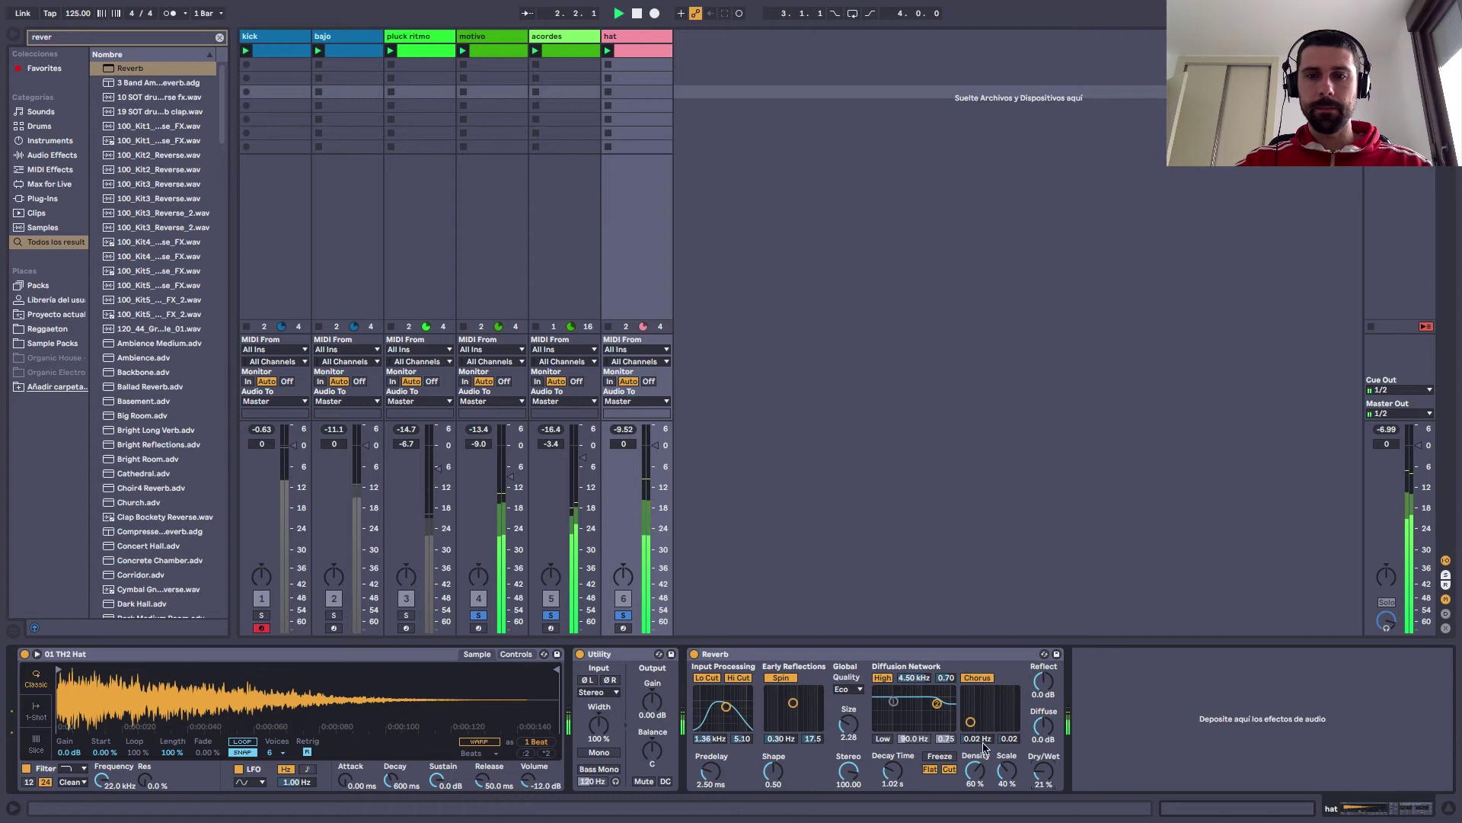
left_click(694, 654)
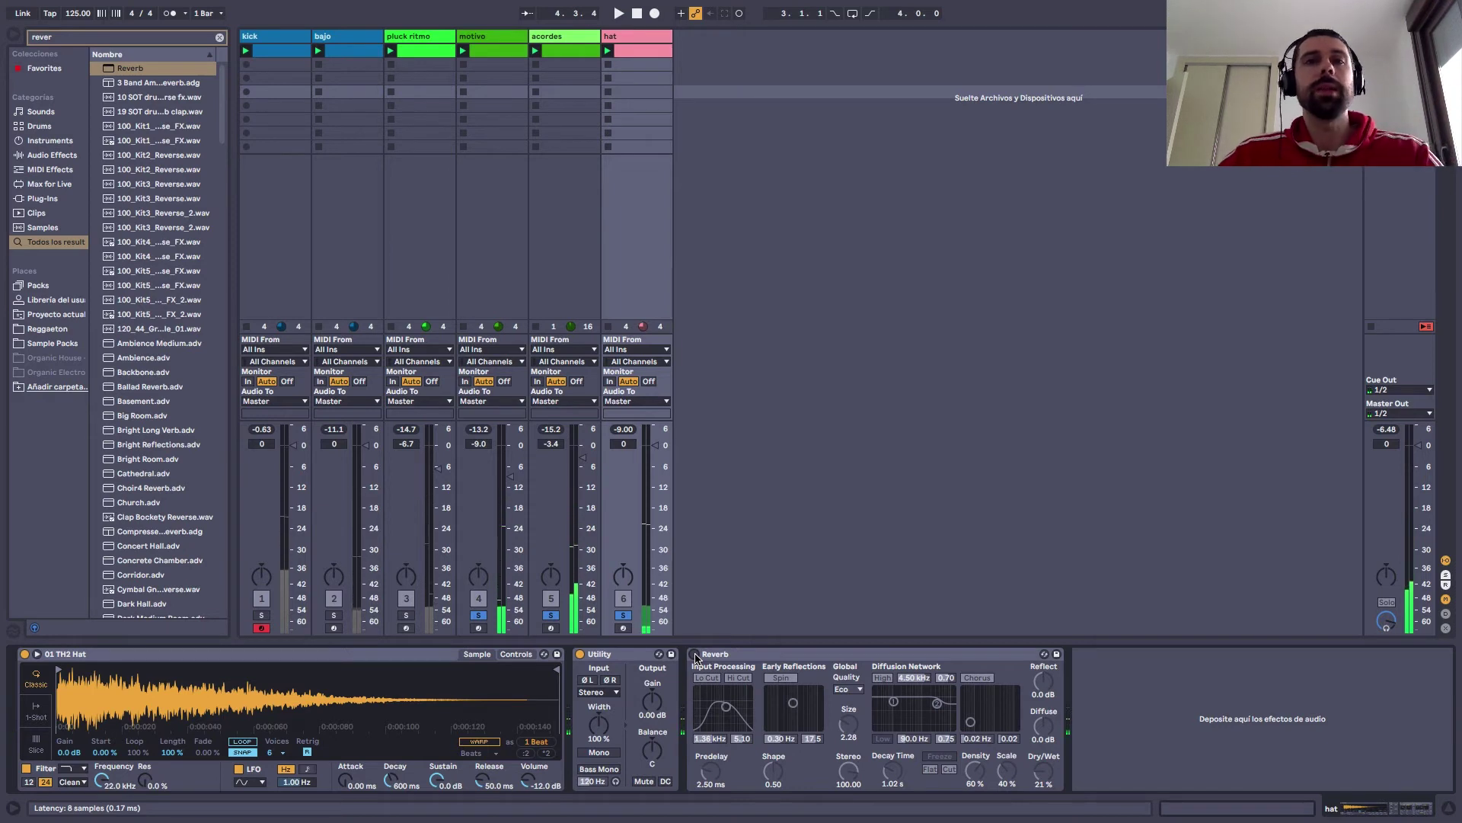
left_click(694, 654)
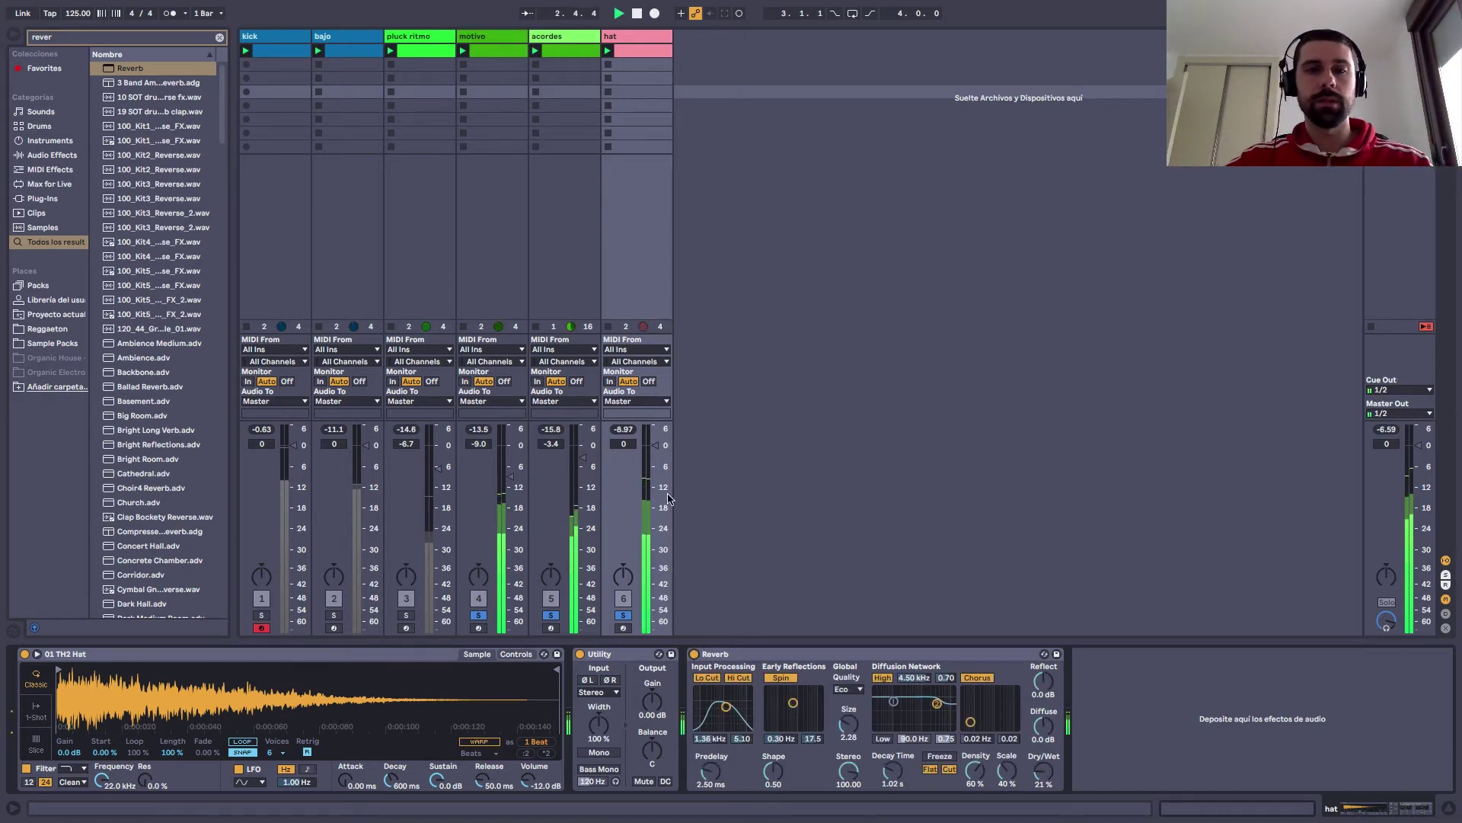
left_click_drag(668, 498, 668, 500)
left_click(625, 613)
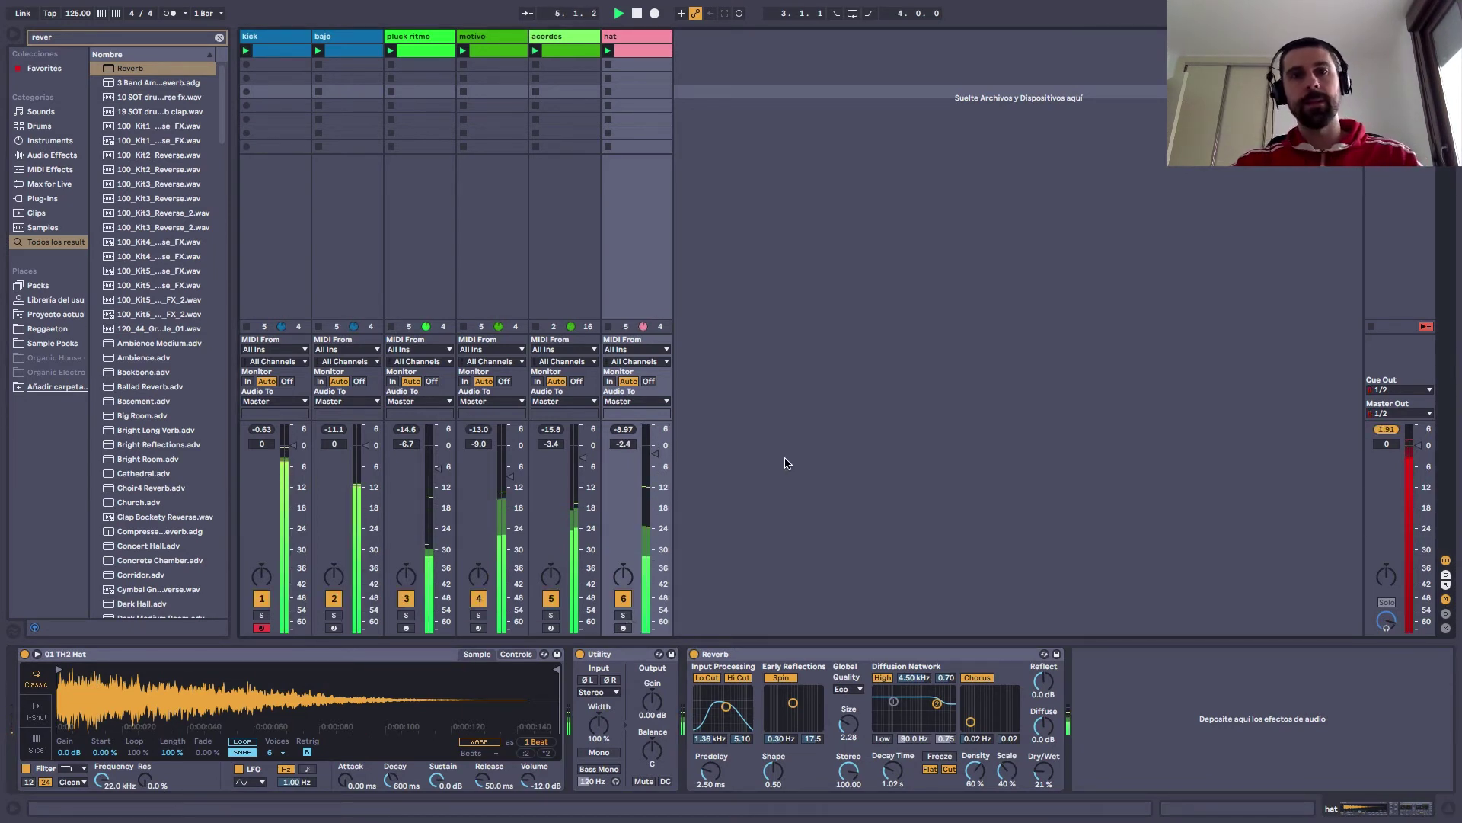
Set the tempo to 123 BPM and copy the acordes clip into bajo's second slot
key("space")
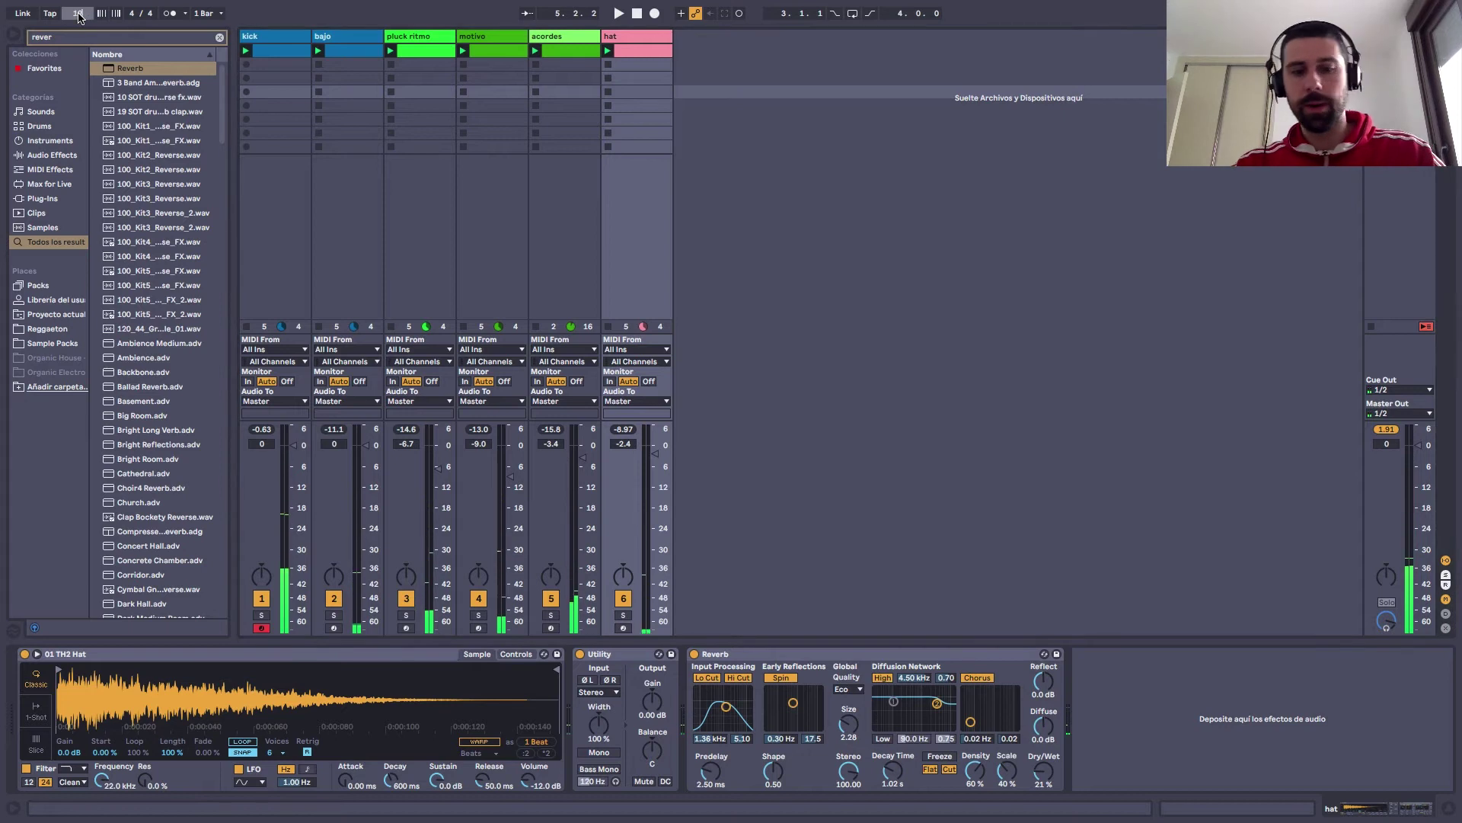
key("space")
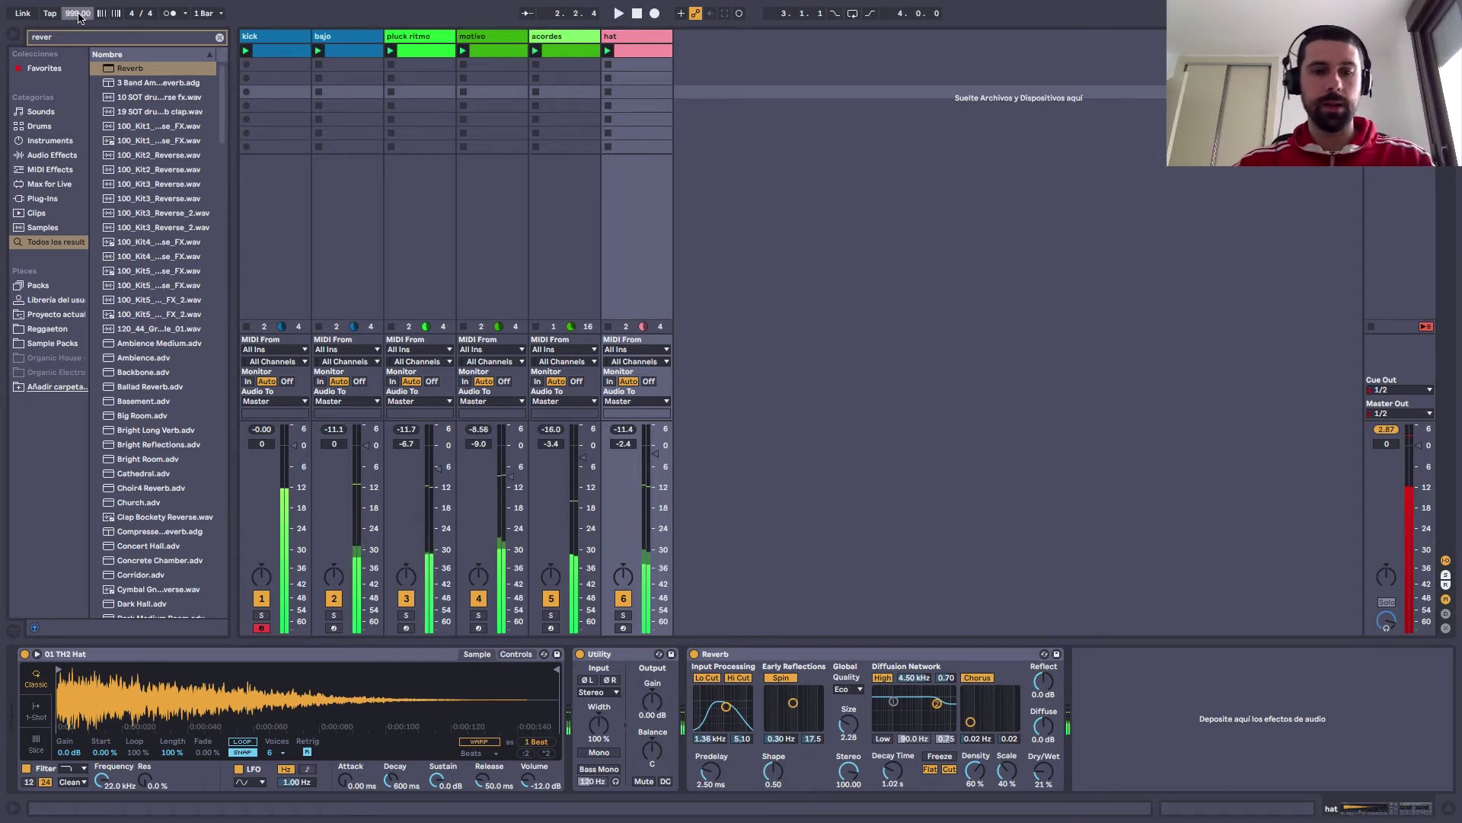
type("10")
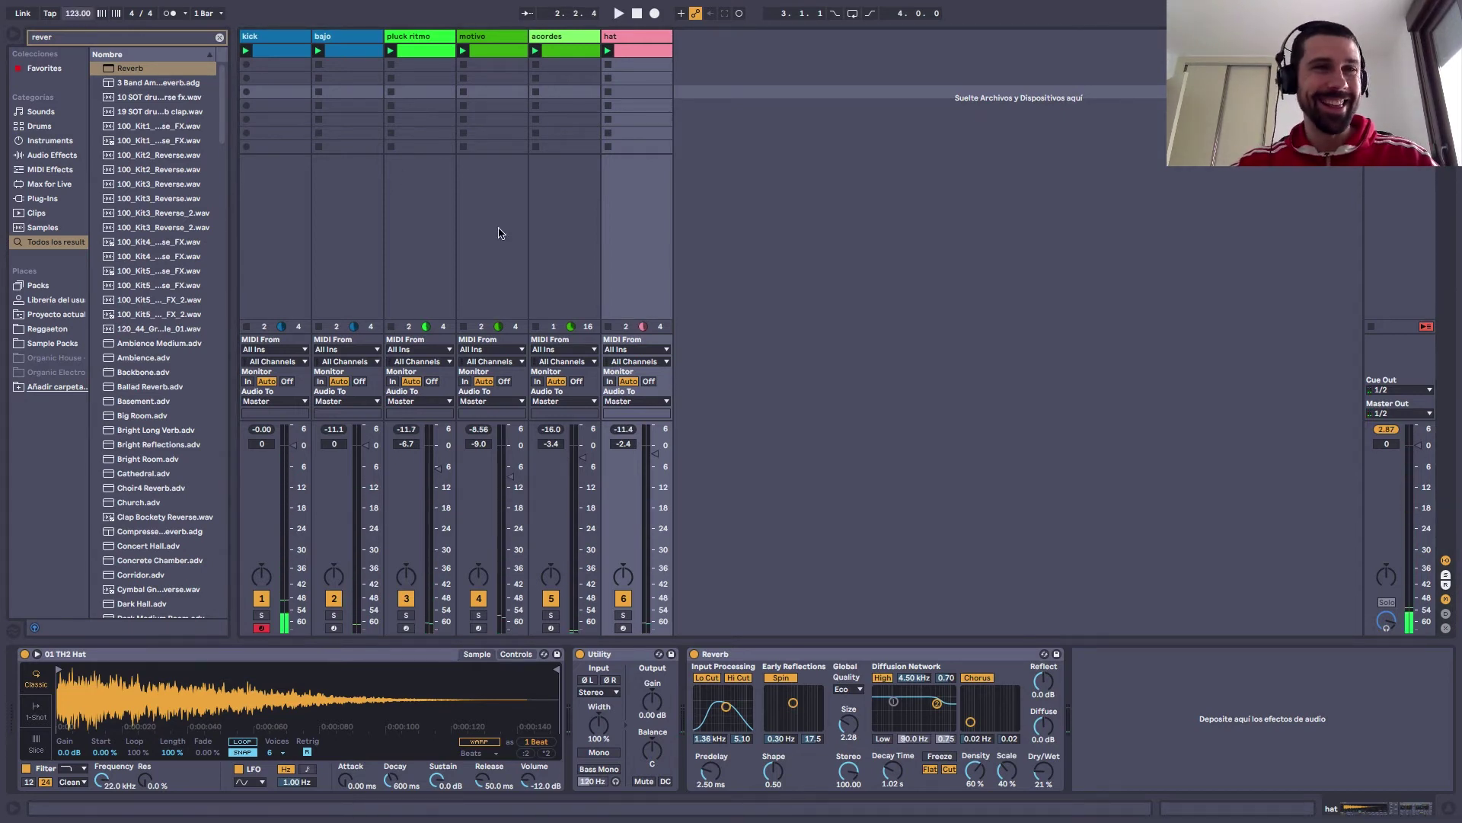
key("space")
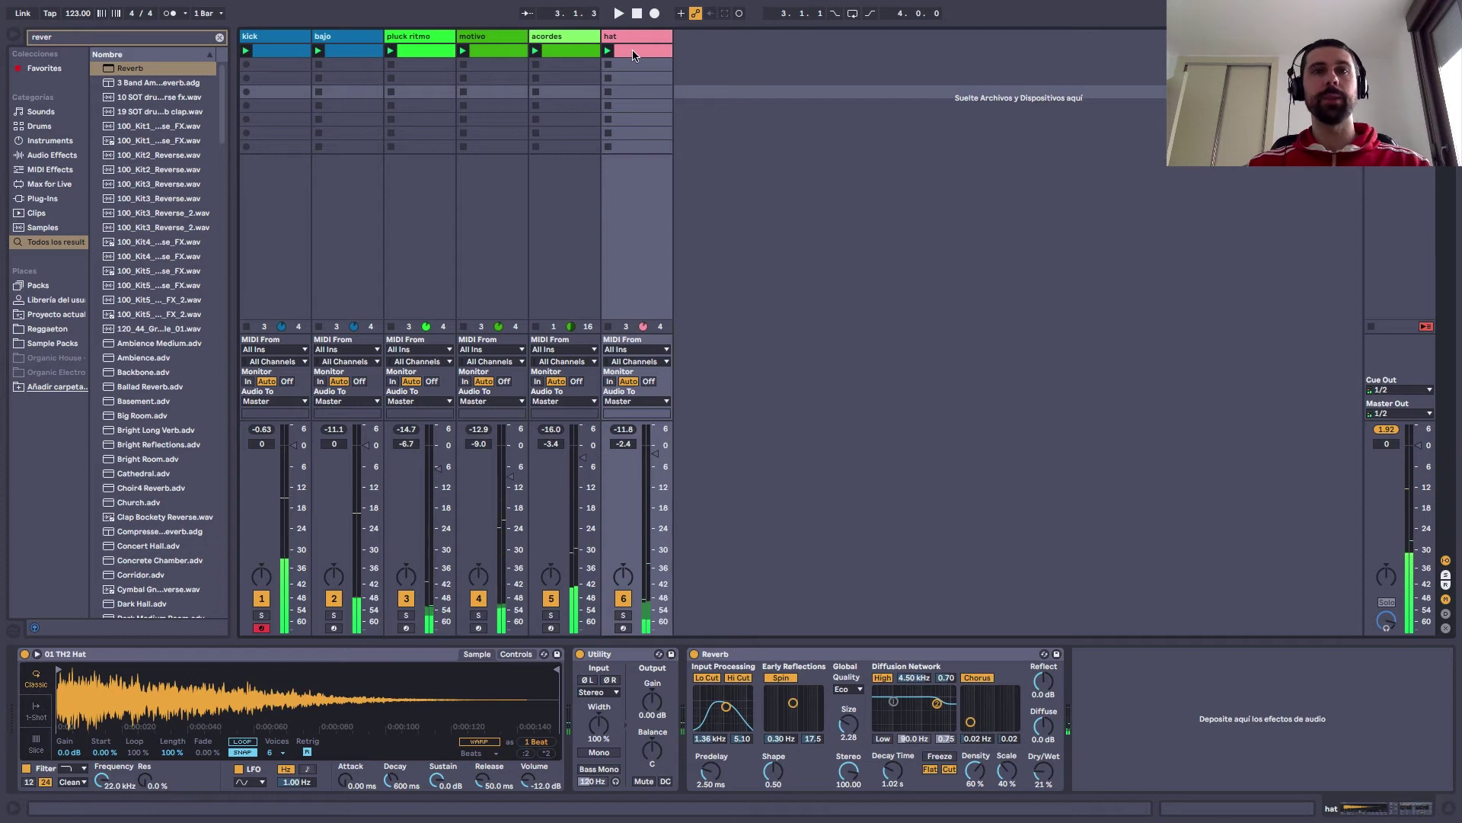
left_click_drag(575, 55, 357, 73)
Paste the six E1 rhythm notes from the bajo clip at the start of the copied chord clip
double_click(354, 53)
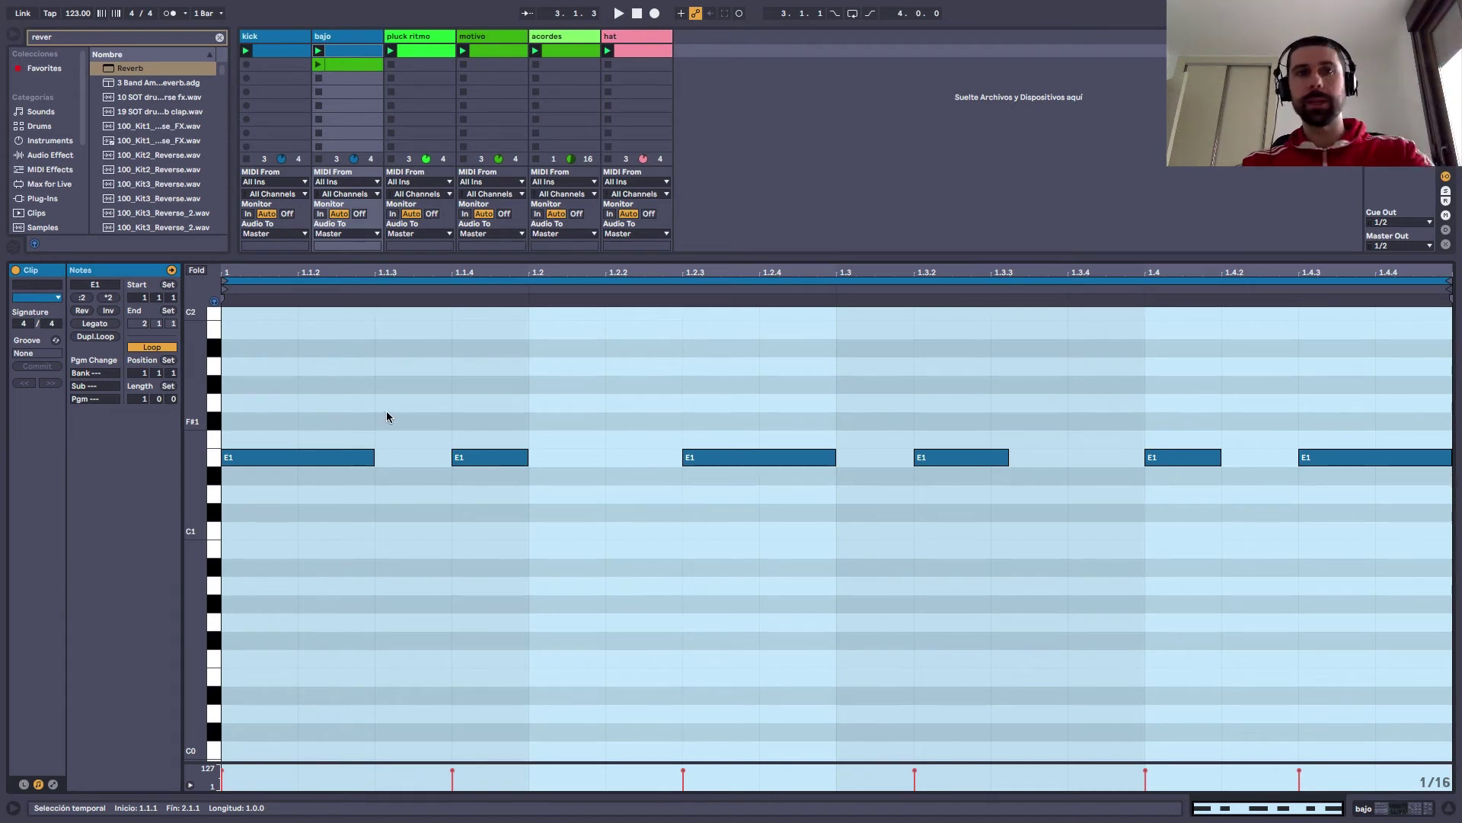
left_click_drag(332, 395, 1396, 493)
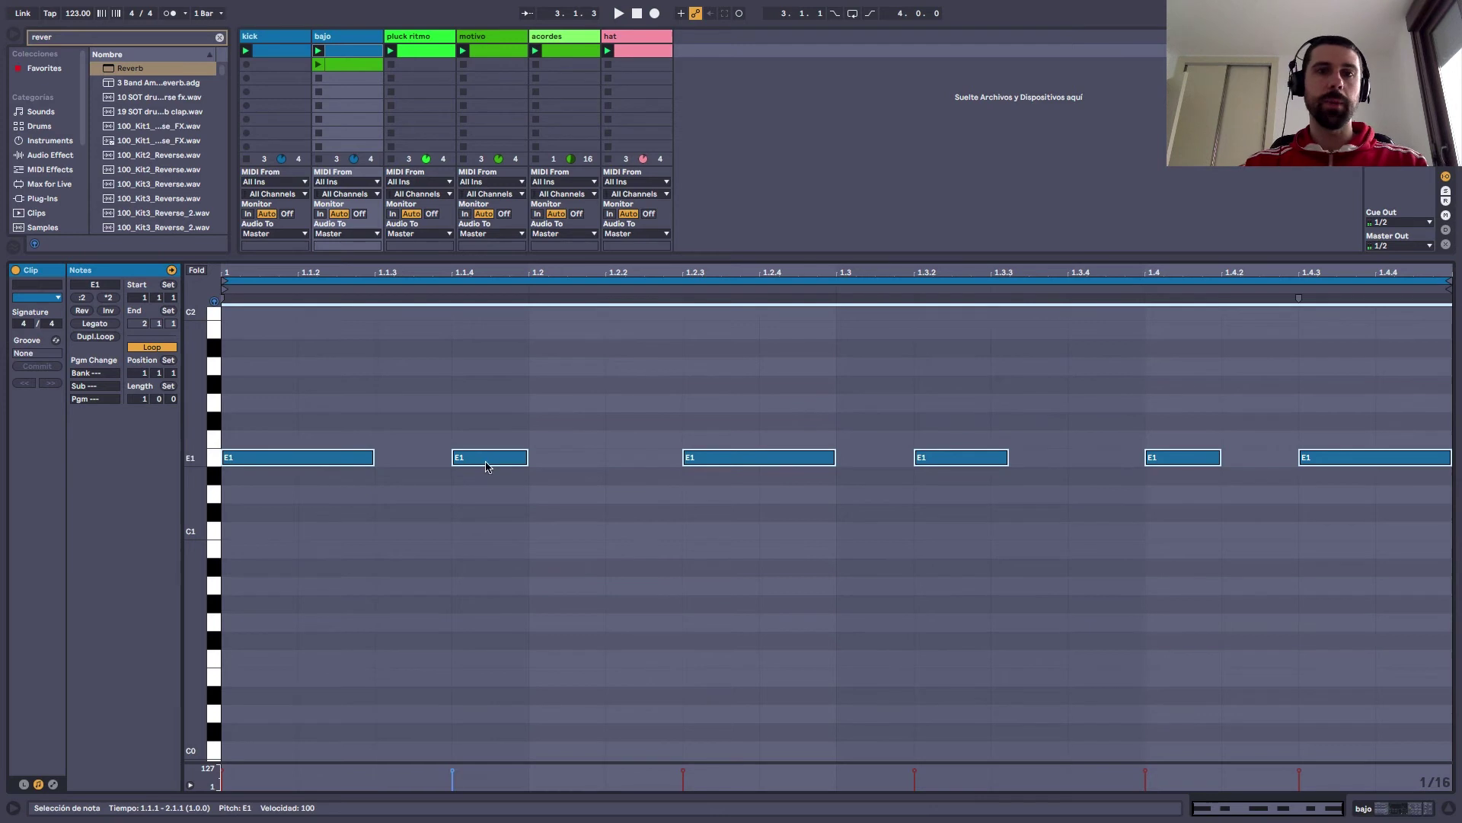
left_click(358, 65)
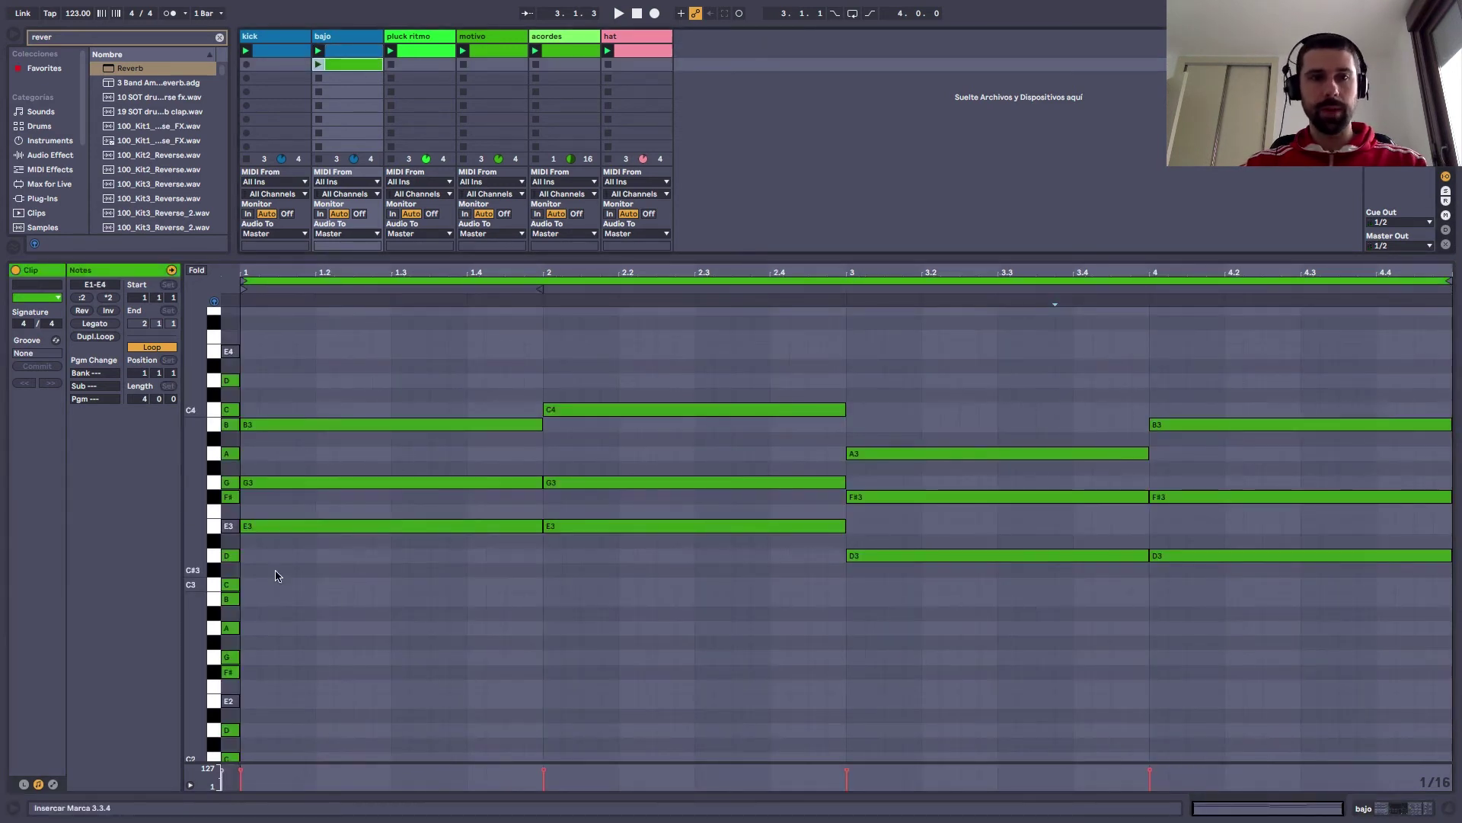
left_click(249, 581)
key("ctrl+v")
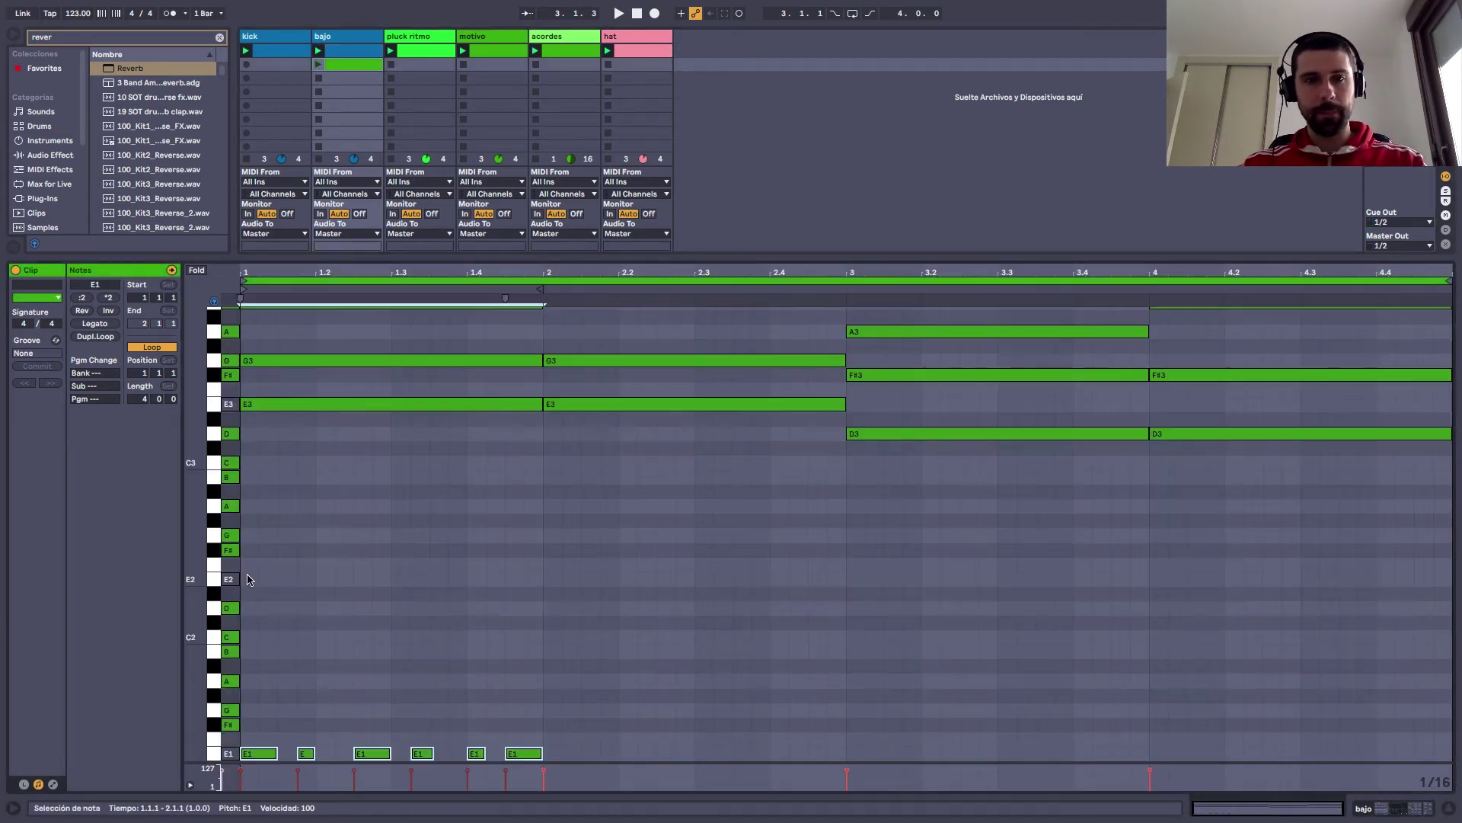
scroll(287, 529, "up", 1)
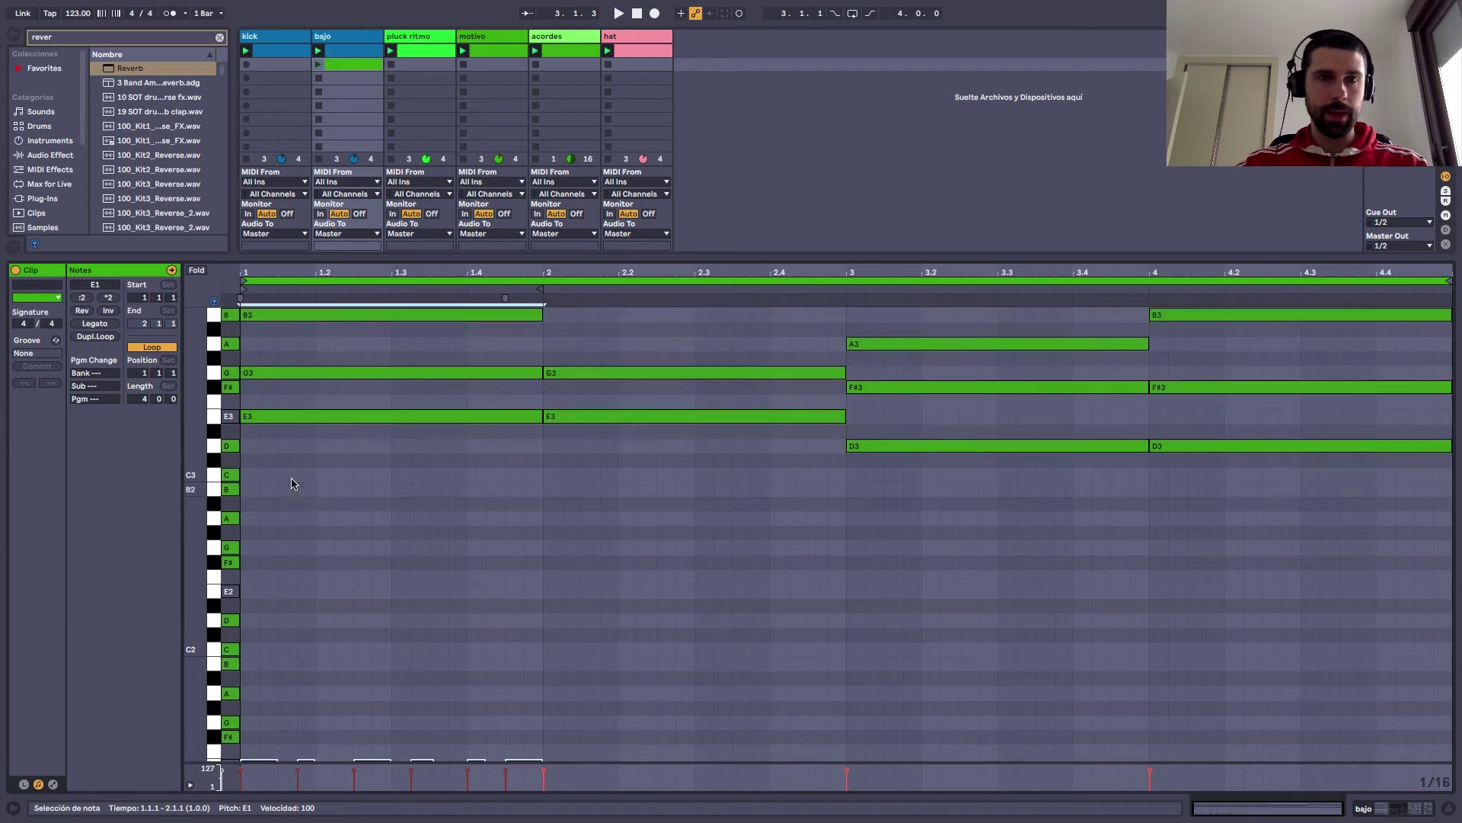
left_click_drag(266, 759, 278, 401)
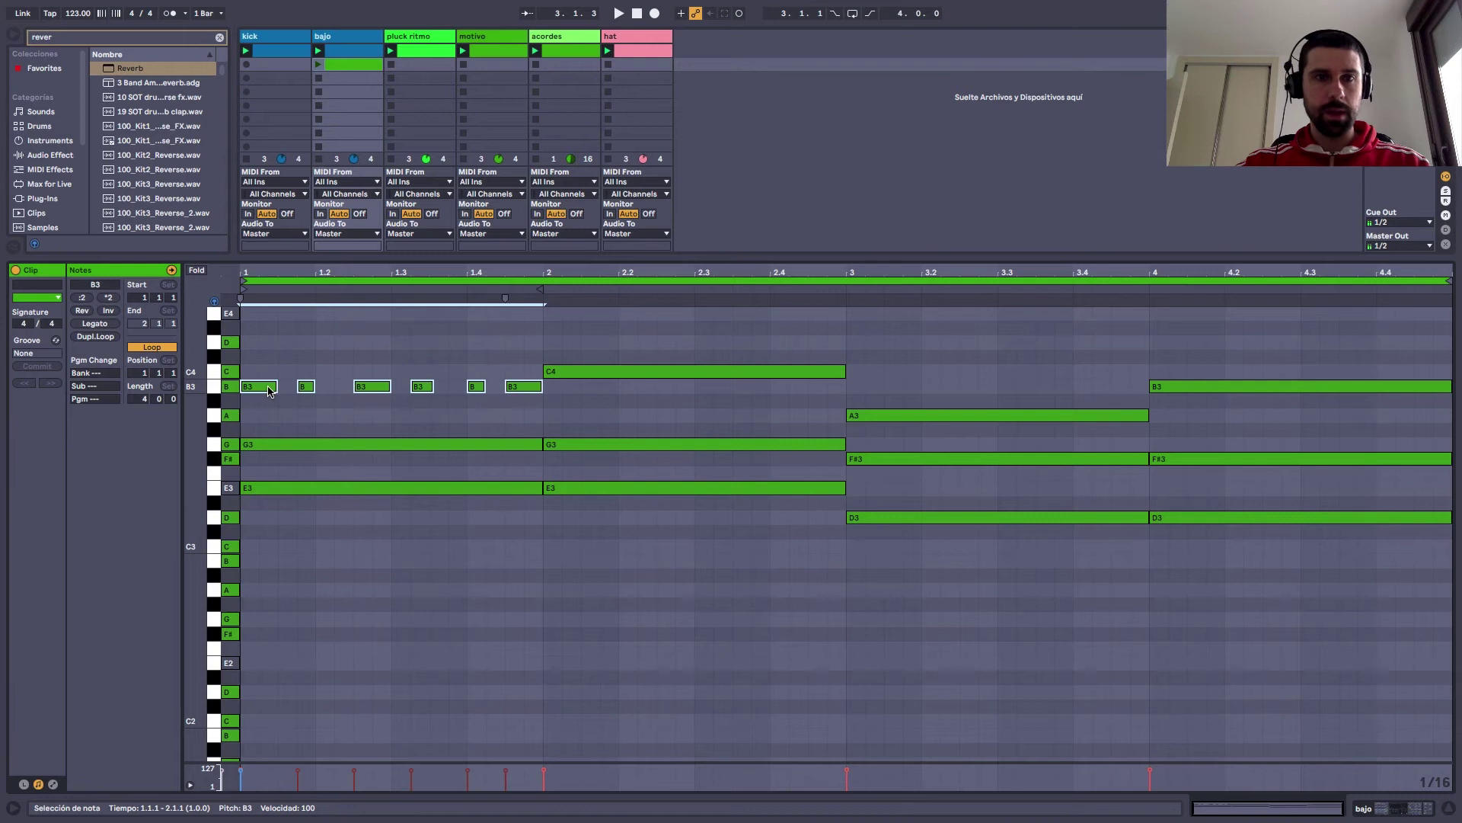
Duplicate the rhythm into bars 2–4, moving bar 3 down to A3 and bar 4 up to B3
key("ctrl+d")
left_click_drag(561, 386, 562, 375)
key("ctrl+d")
left_click_drag(854, 372, 863, 415)
key("ctrl+d")
left_click_drag(1166, 415, 1166, 386)
Deactivate the original chord notes in bars 1–4
left_click_drag(1217, 429, 1225, 575)
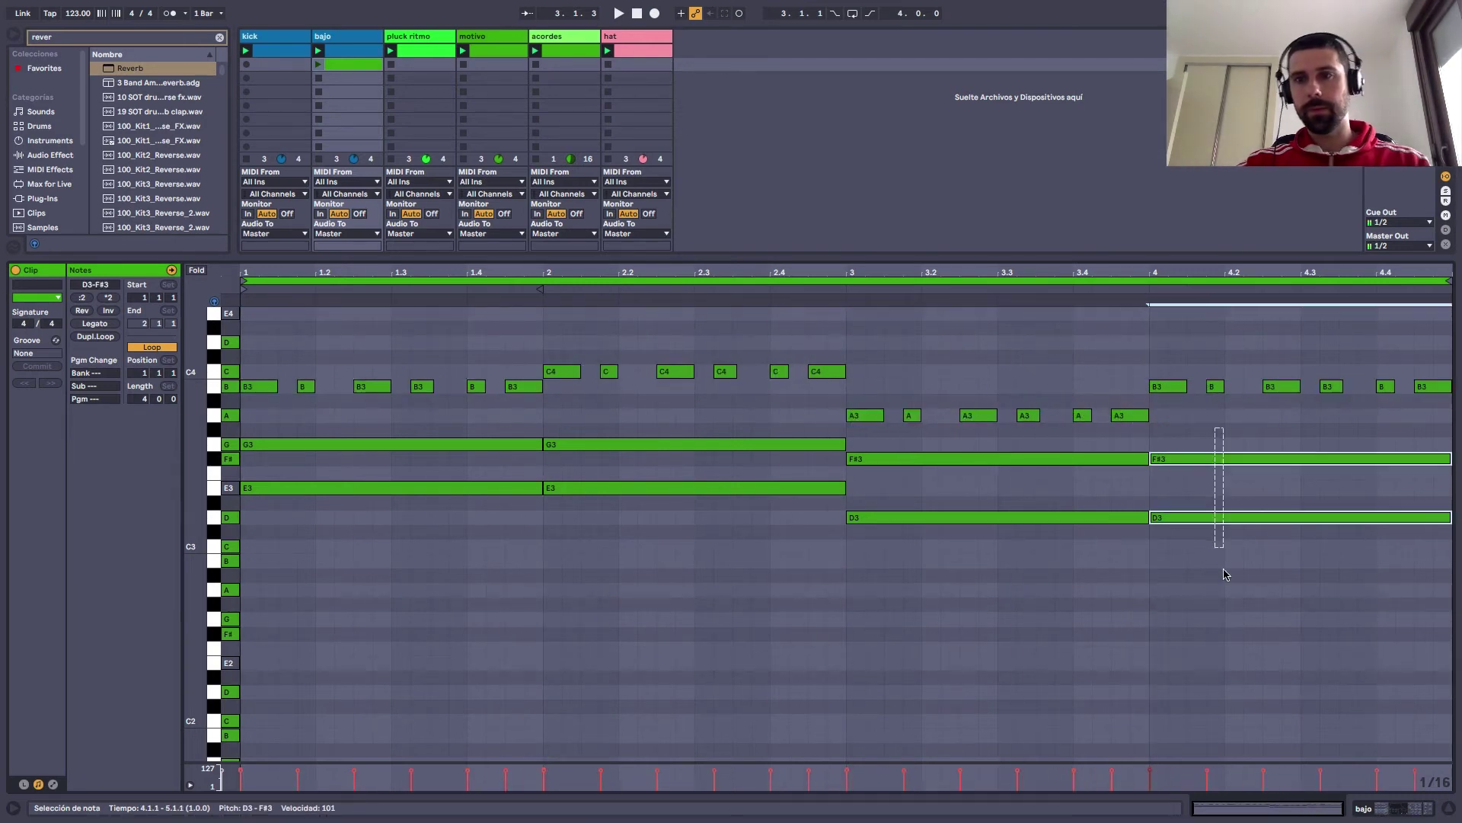
key("0")
left_click_drag(1061, 428, 968, 559)
key("0")
left_click_drag(663, 539, 437, 449)
key("0")
Move all the clip's notes down two octaves into the bass register
left_click_drag(264, 321, 1460, 440)
key("shift+Down")
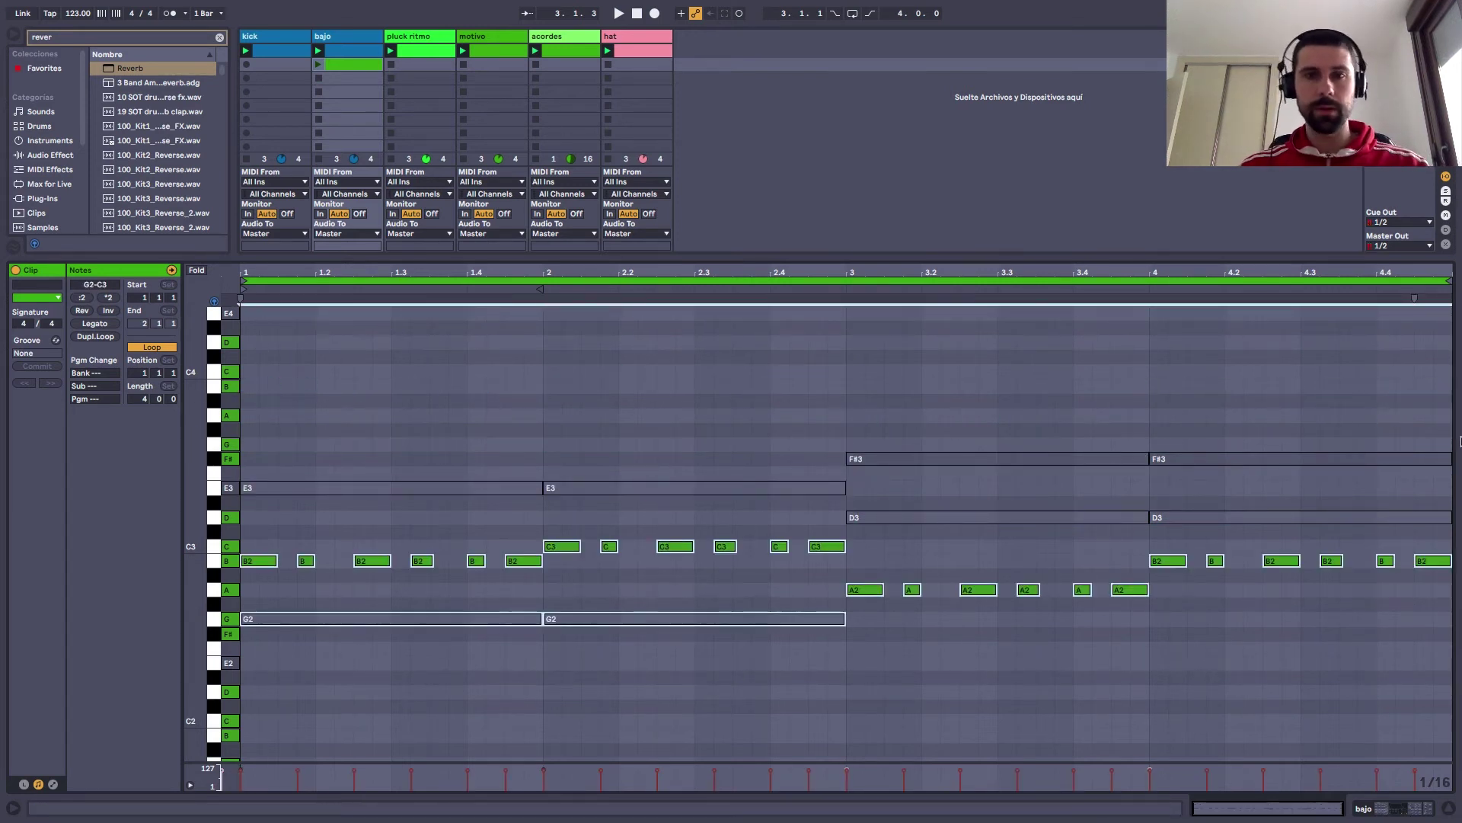
key("shift+Down")
key("shift+Down")
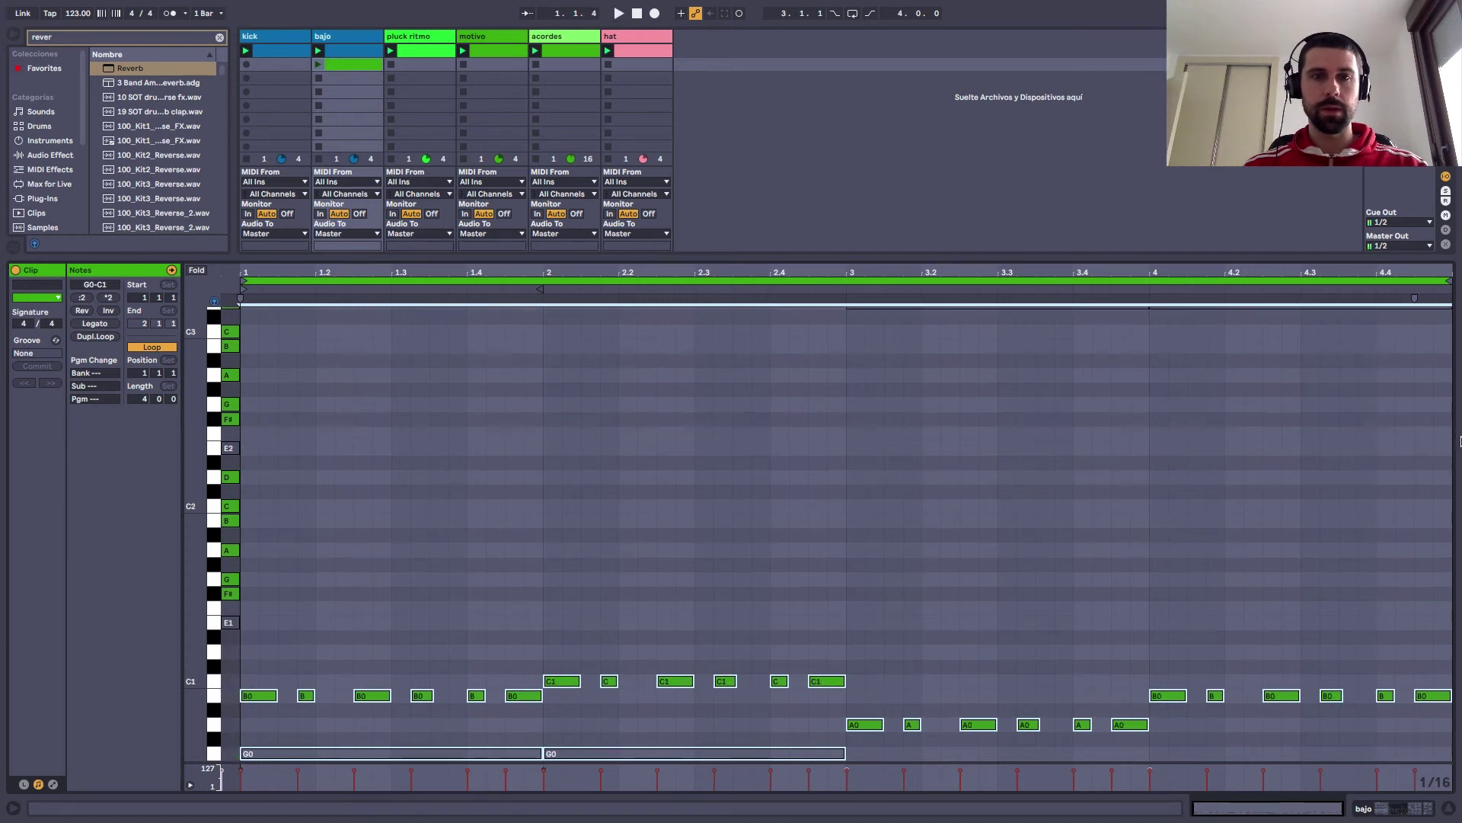
key("shift+Tab")
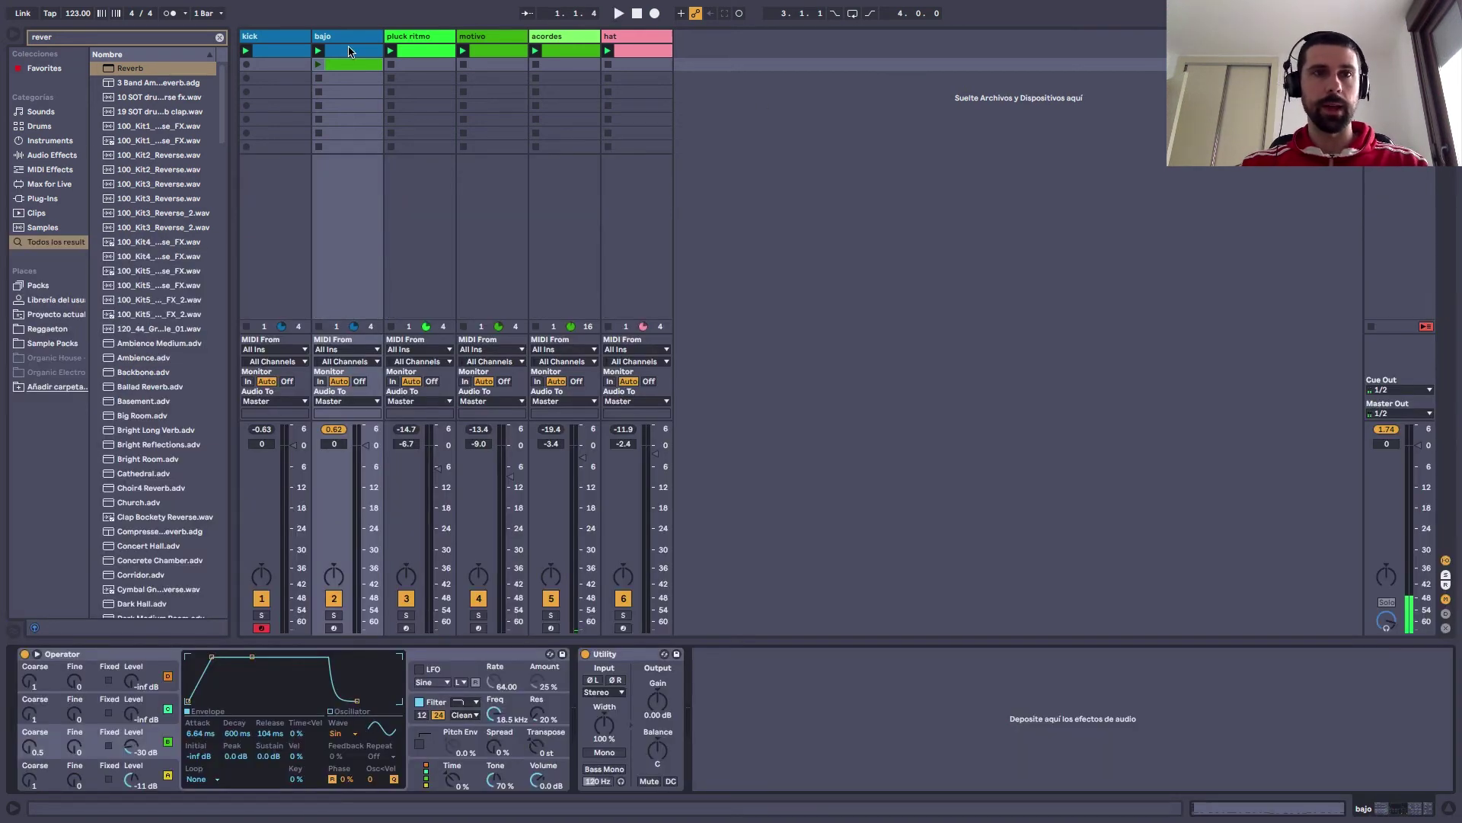
Launch the new bass clip and review its notes
left_click(318, 66)
key("shift+Tab")
key("shift+Tab")
double_click(353, 66)
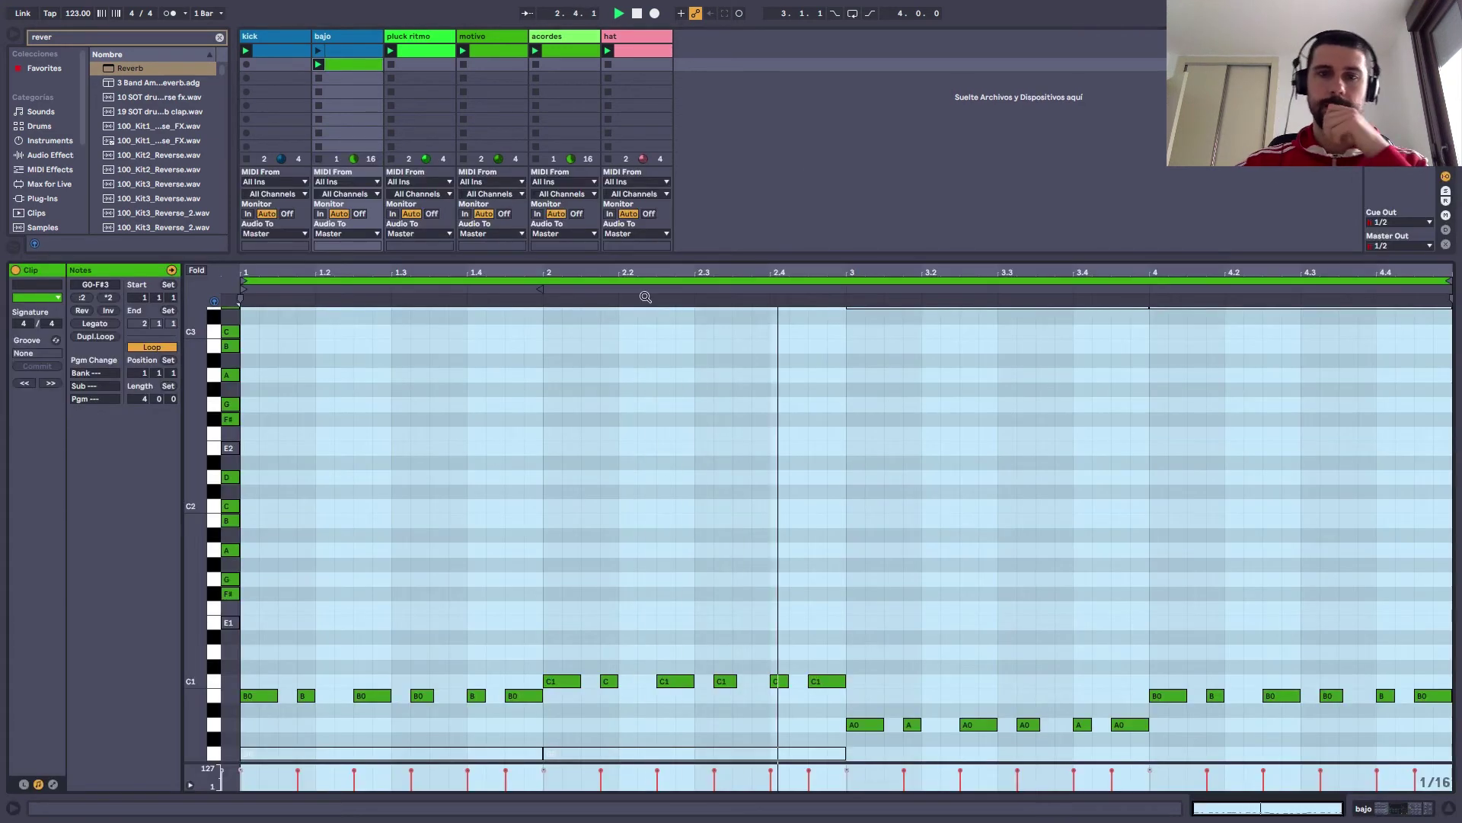
scroll(952, 419, "down", 3)
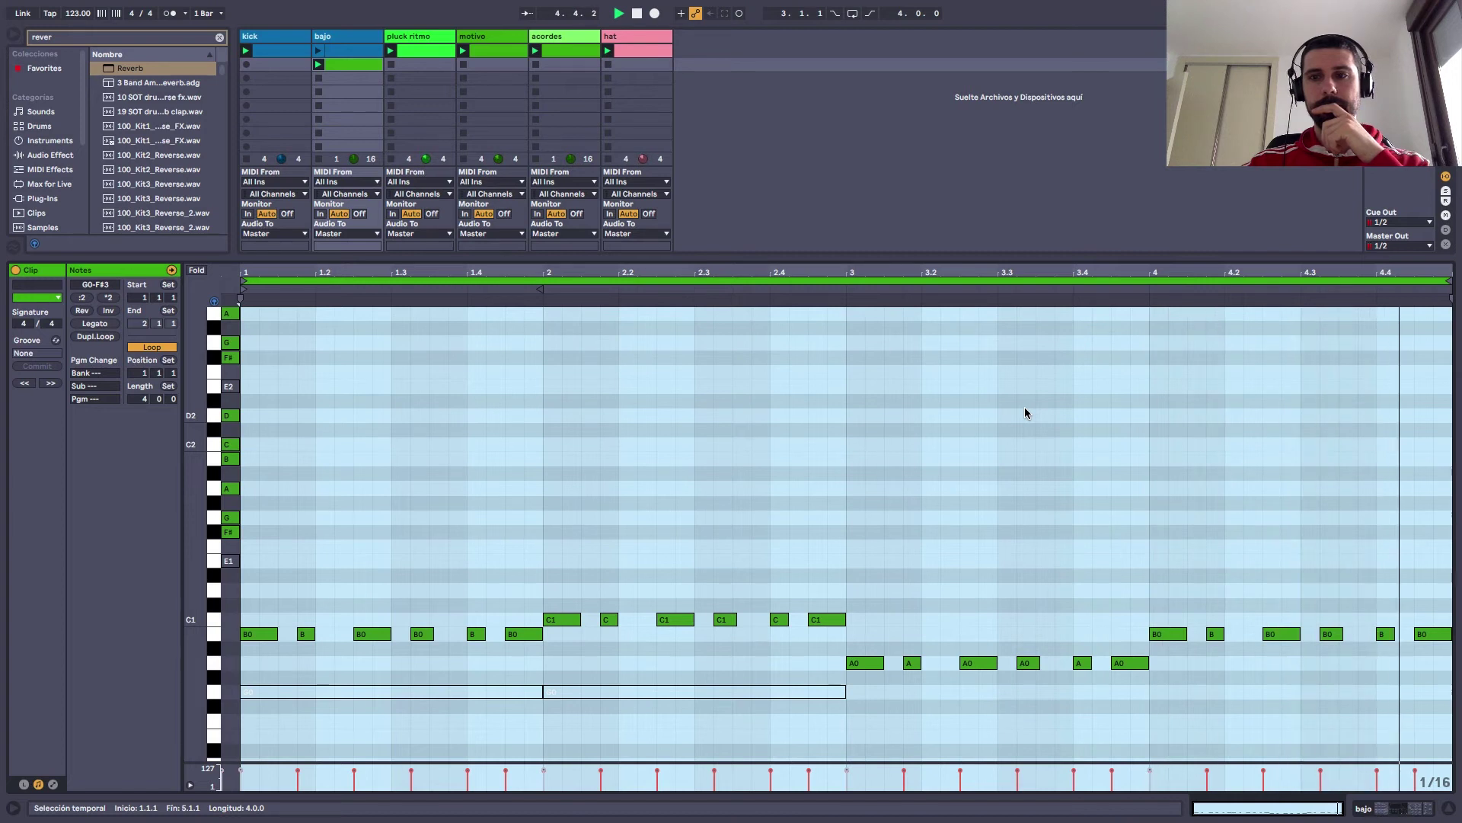
key("shift+Tab")
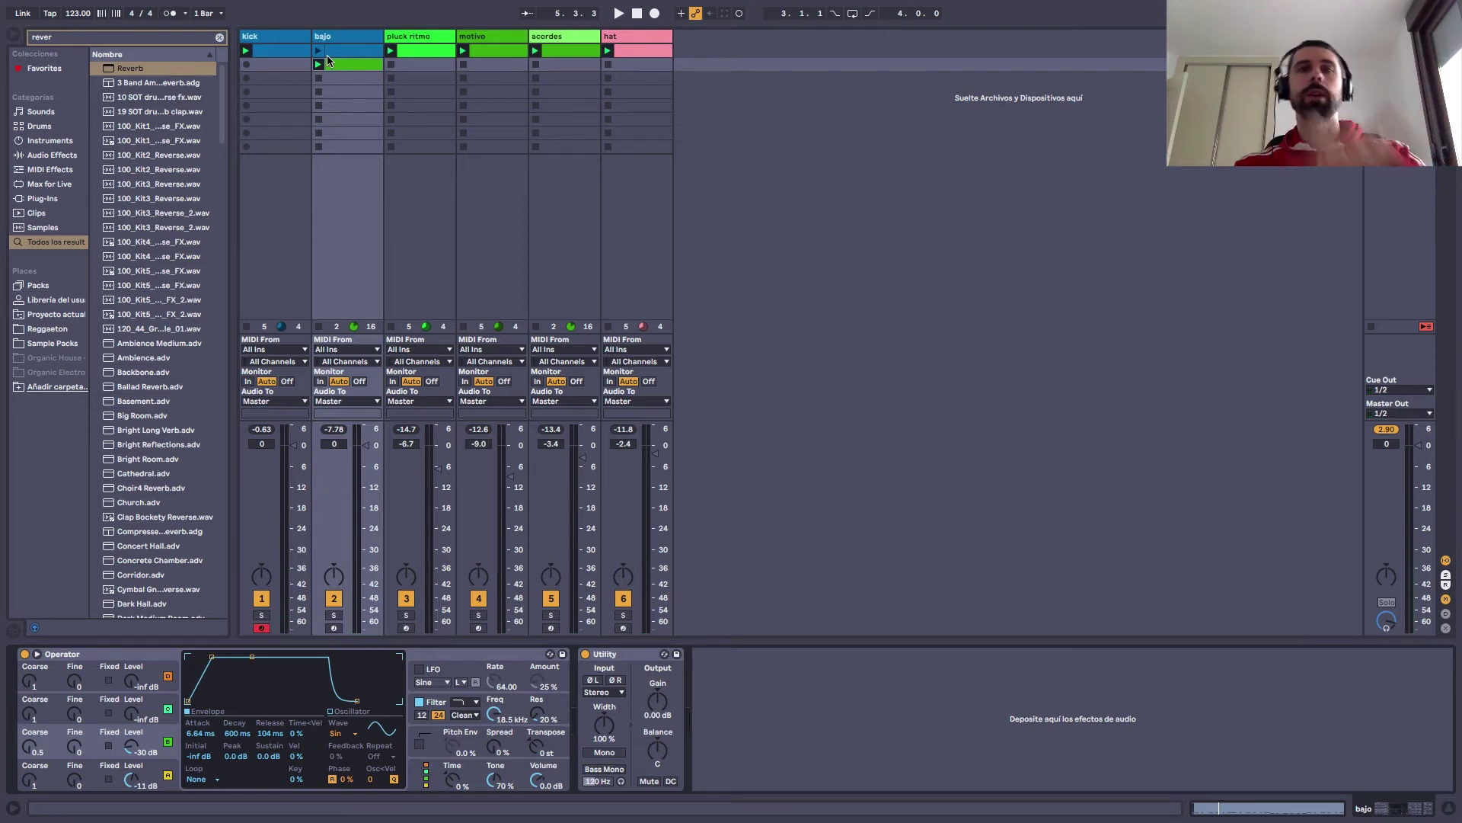
Audition the new bajo clip from the beginning while viewing its notes
left_click(349, 65)
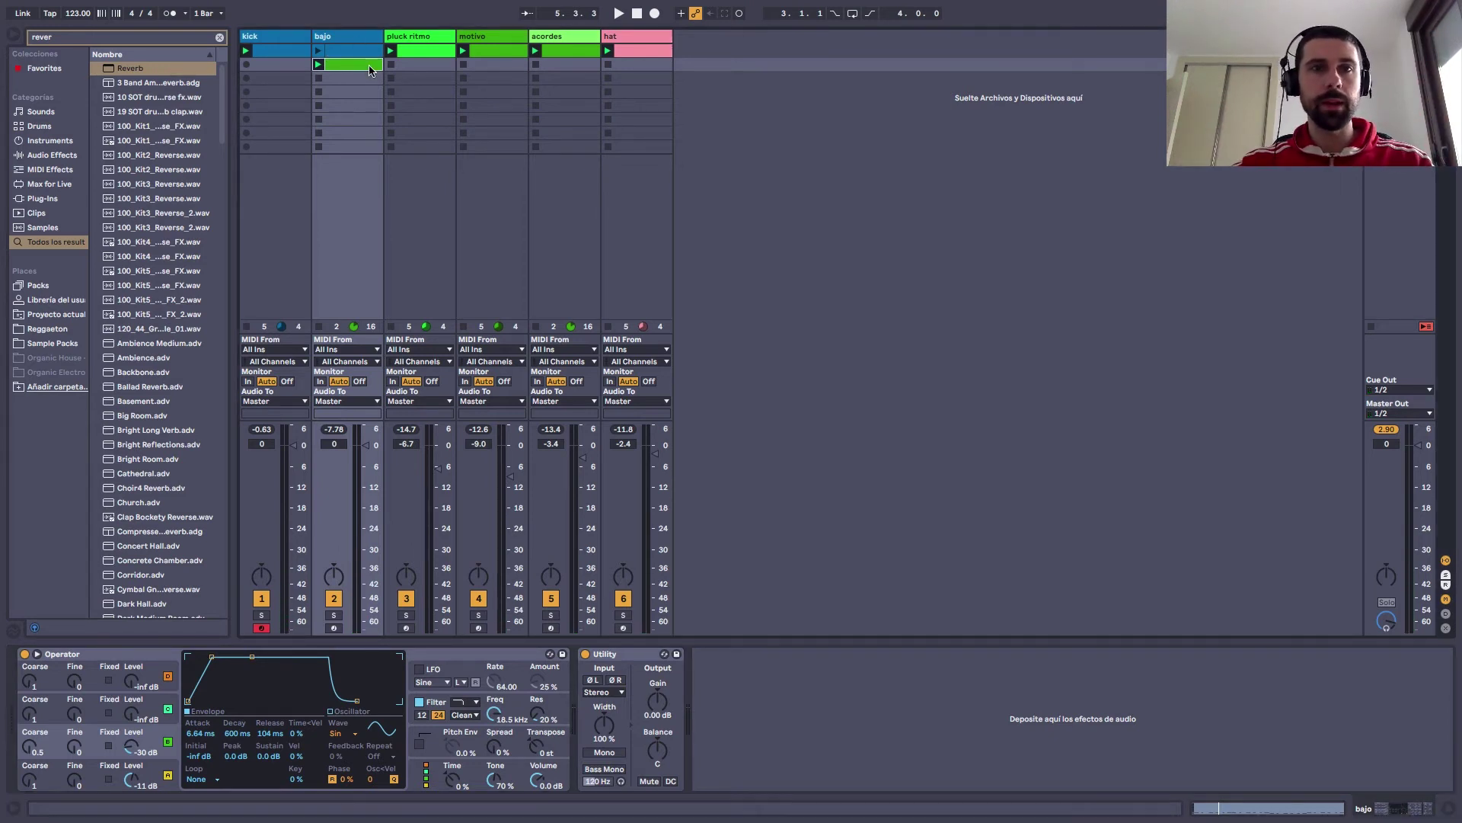
double_click(371, 70)
key("space")
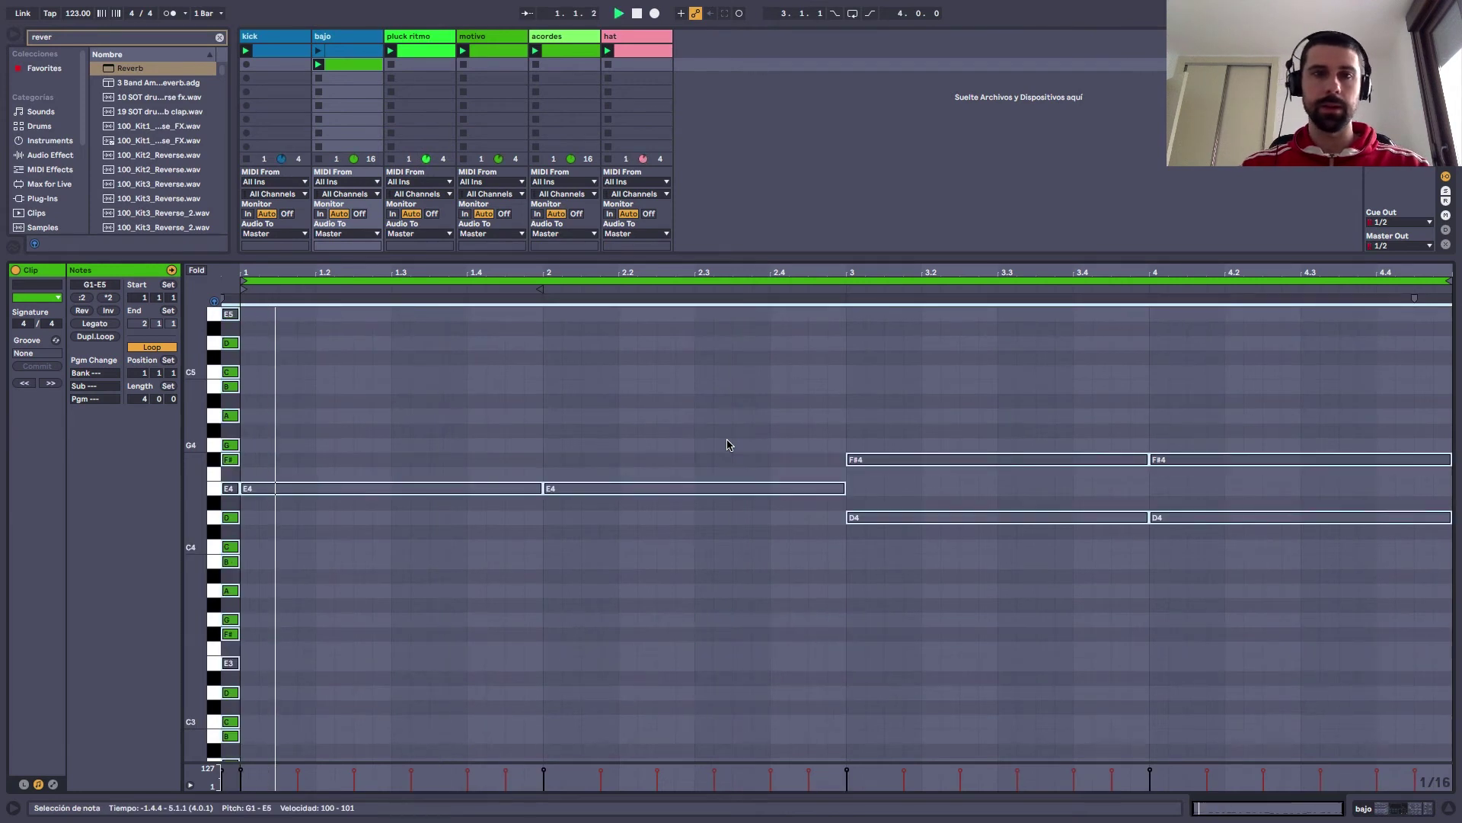
scroll(725, 449, "up", 6)
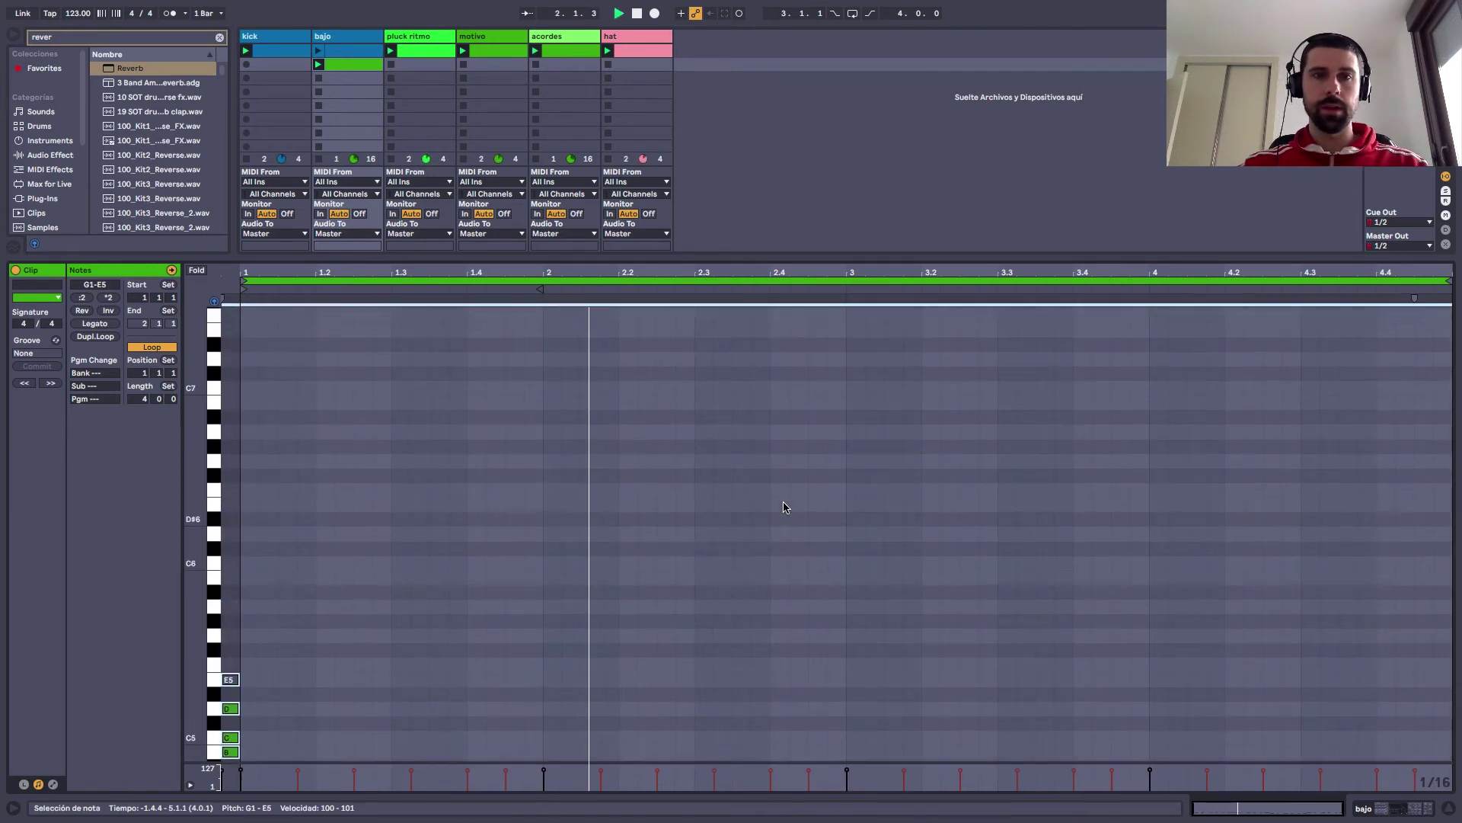
scroll(777, 499, "down", 3)
key("shift+Tab")
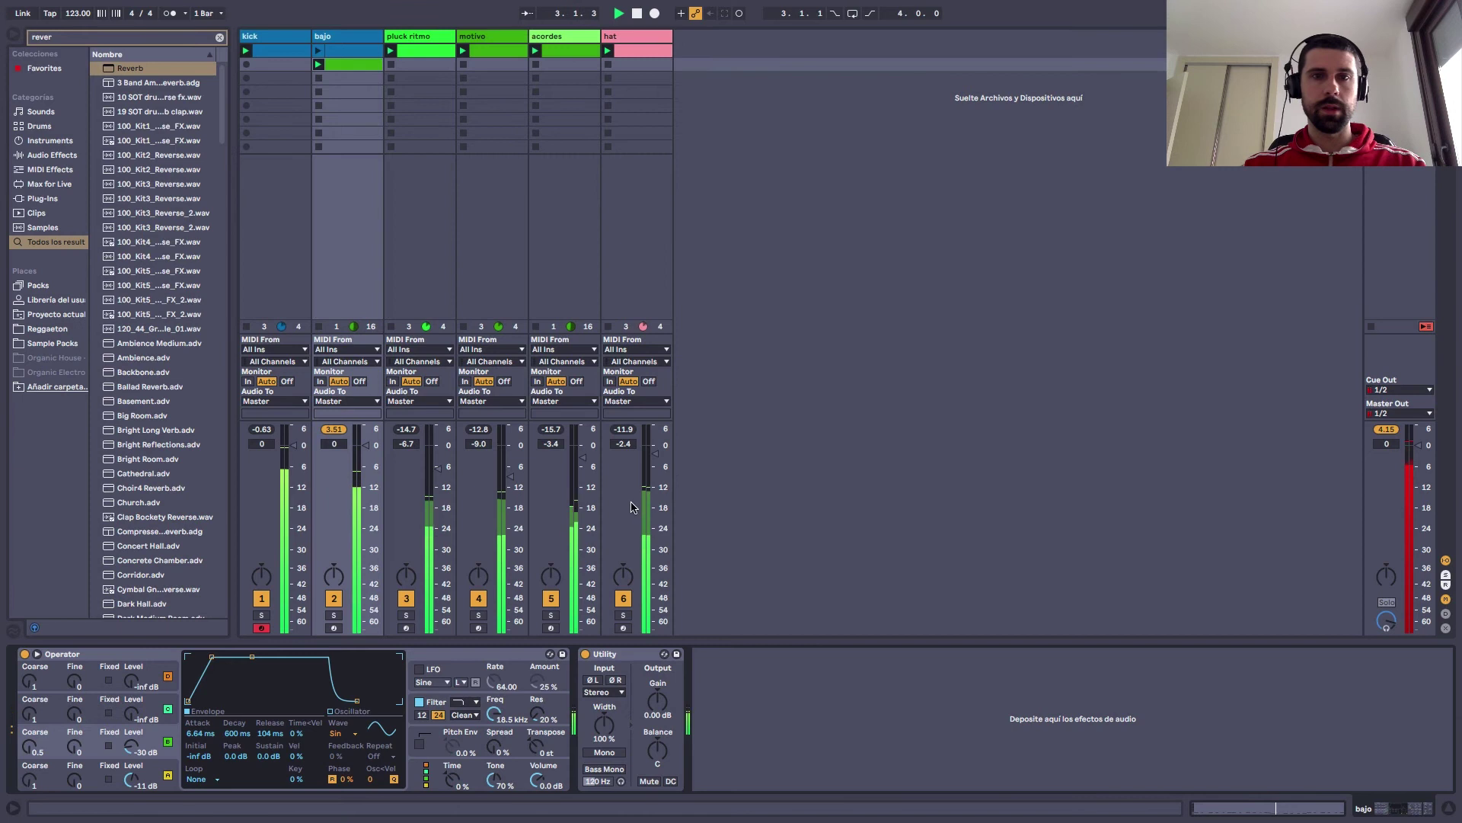
key("space")
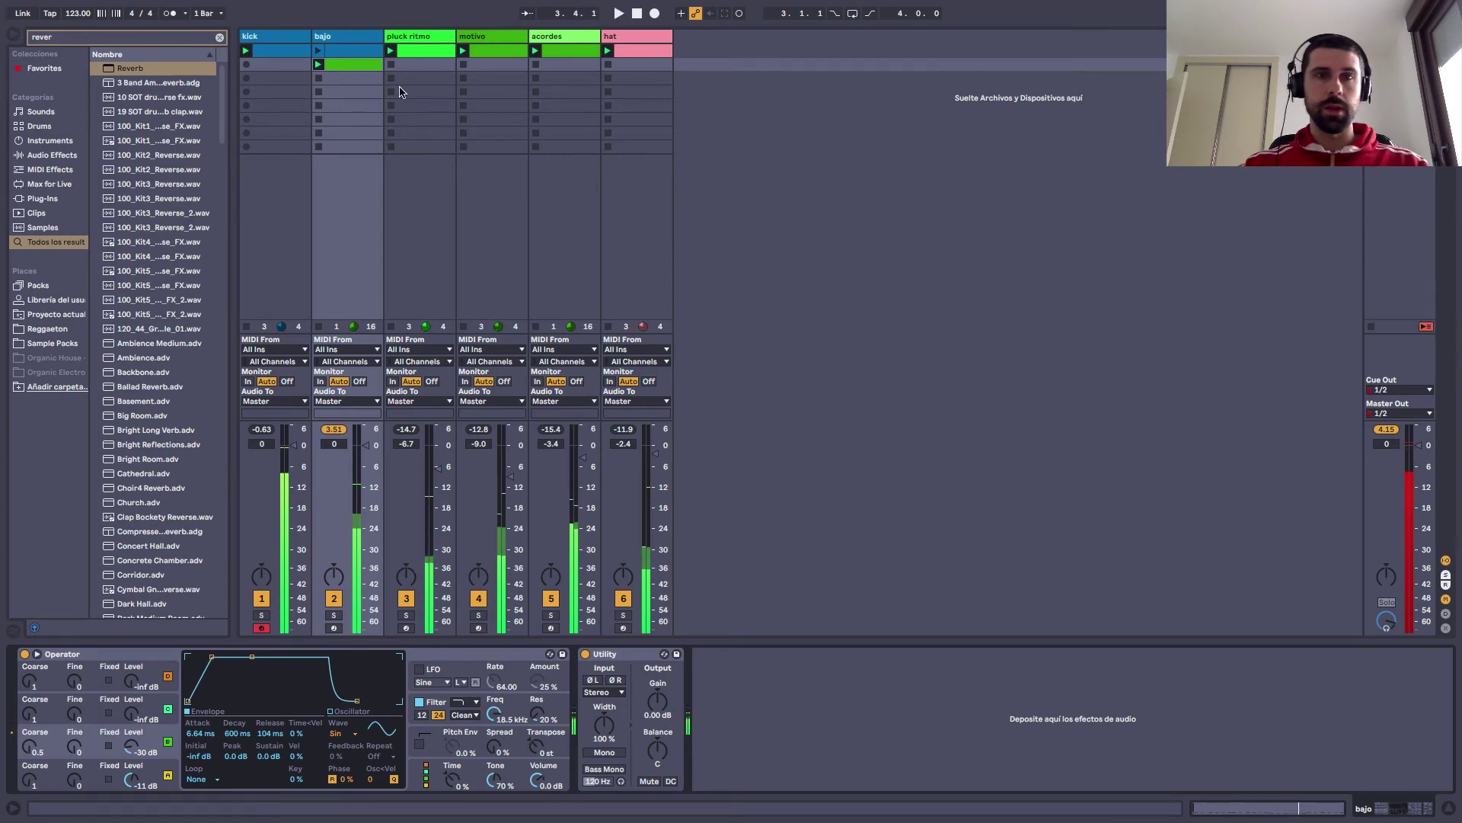
Launch the top bajo clip and delete the green clip from bajo's second slot
left_click(324, 55)
left_click(347, 65)
key("Delete")
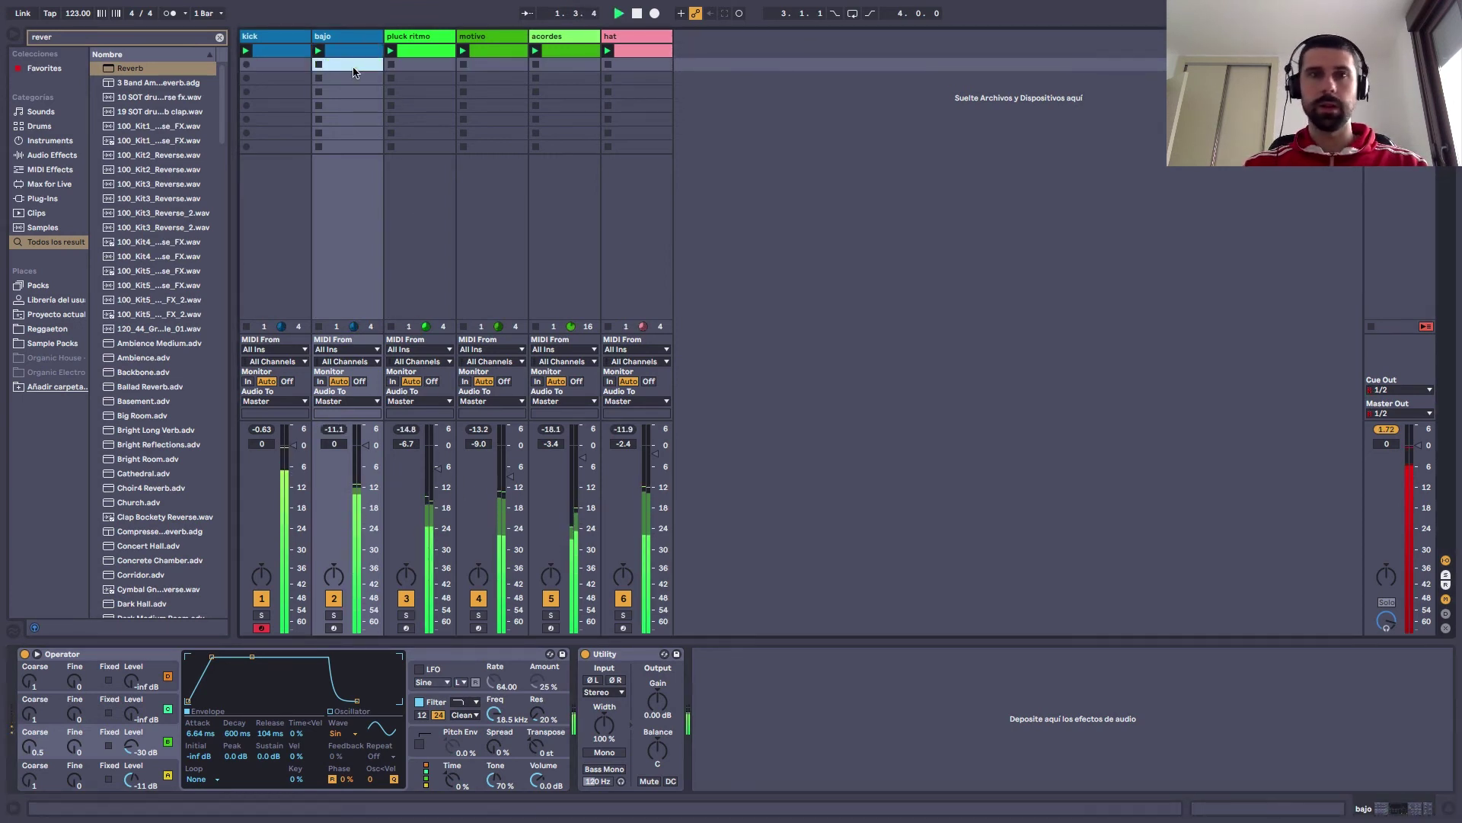
Copy the top bajo clip into slot 2 and delete all but its first E1 note
double_click(347, 54)
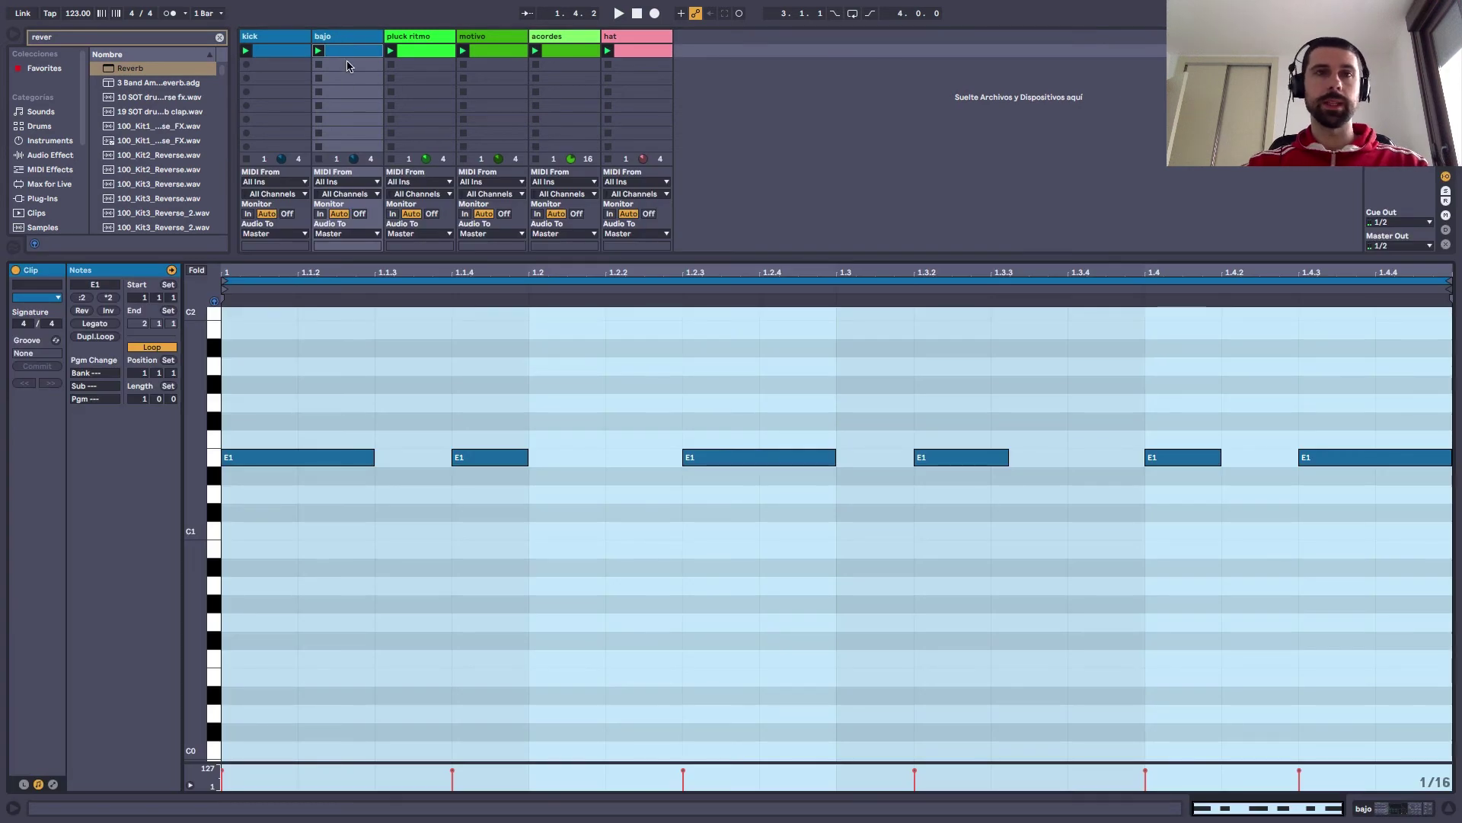
double_click(349, 64)
left_click_drag(350, 54, 350, 66)
double_click(350, 65)
left_click_drag(447, 398, 1458, 582)
key("Delete")
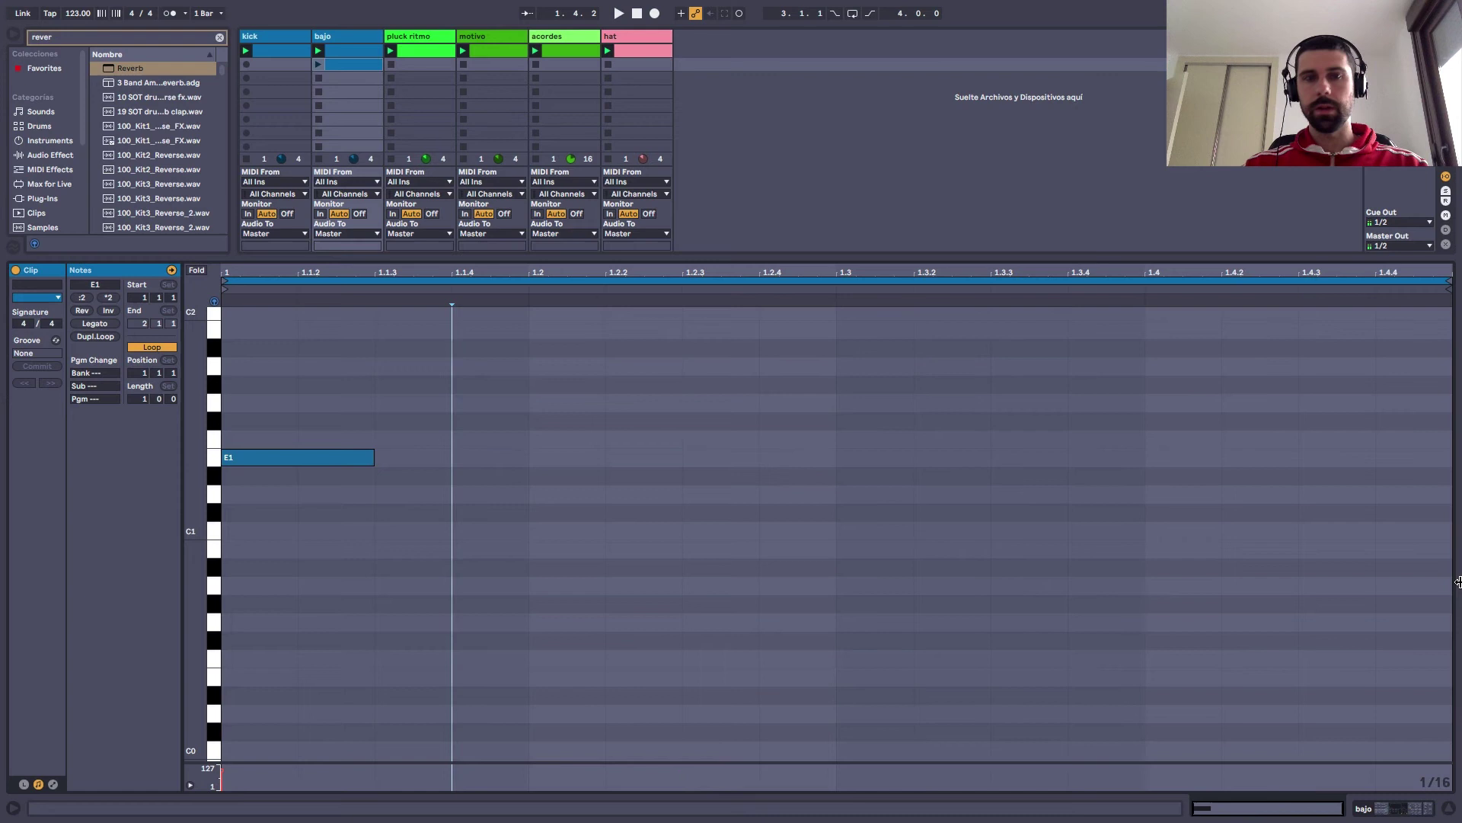
Draw F1 notes at 1.2.3 and 1.3.3 in the new bajo variation
left_click(321, 68)
left_click(594, 413)
key("space")
left_click(692, 439)
left_click_drag(692, 439, 834, 448)
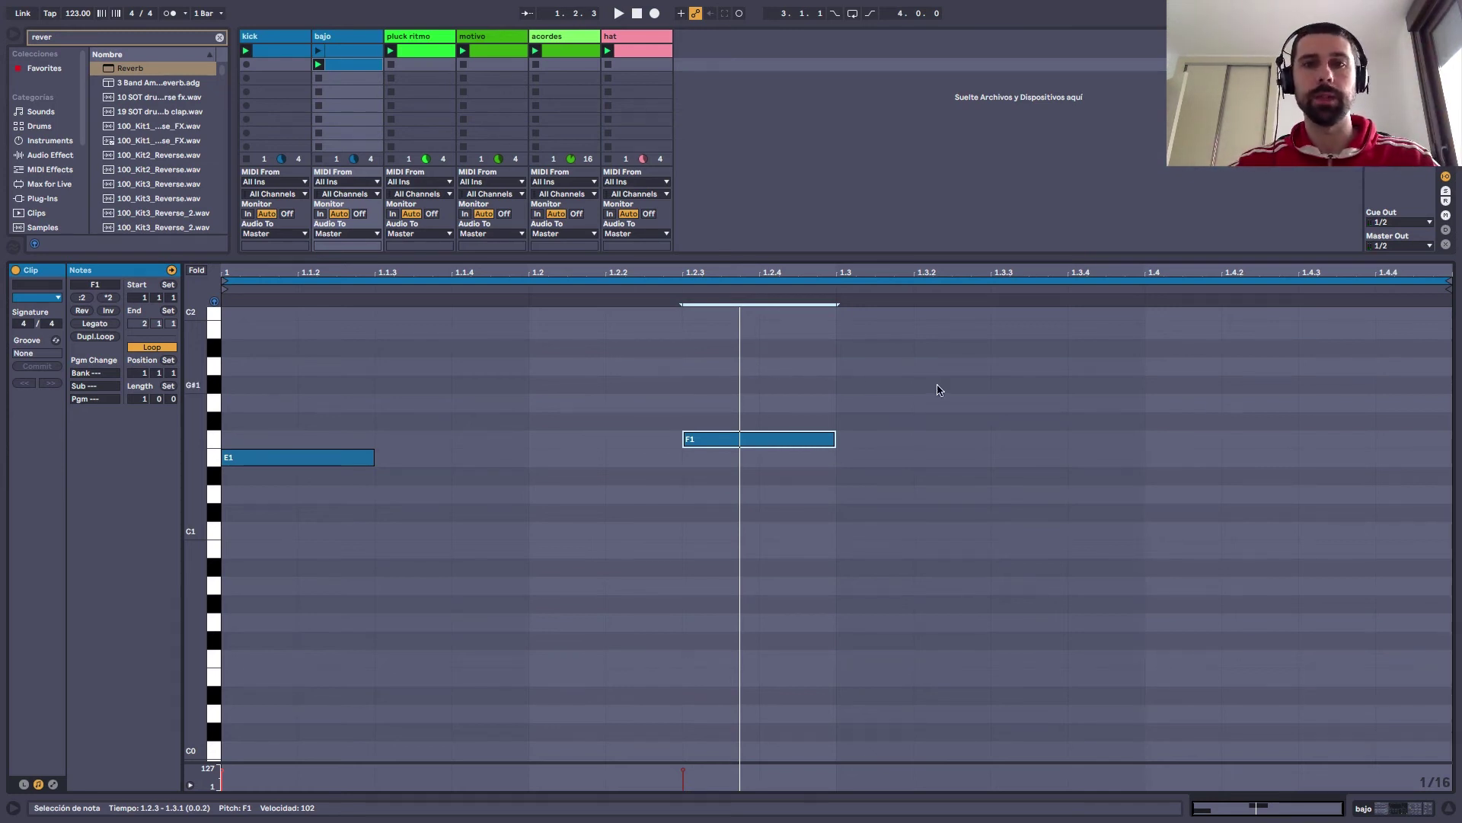
double_click(995, 440)
left_click_drag(1094, 440, 1121, 439)
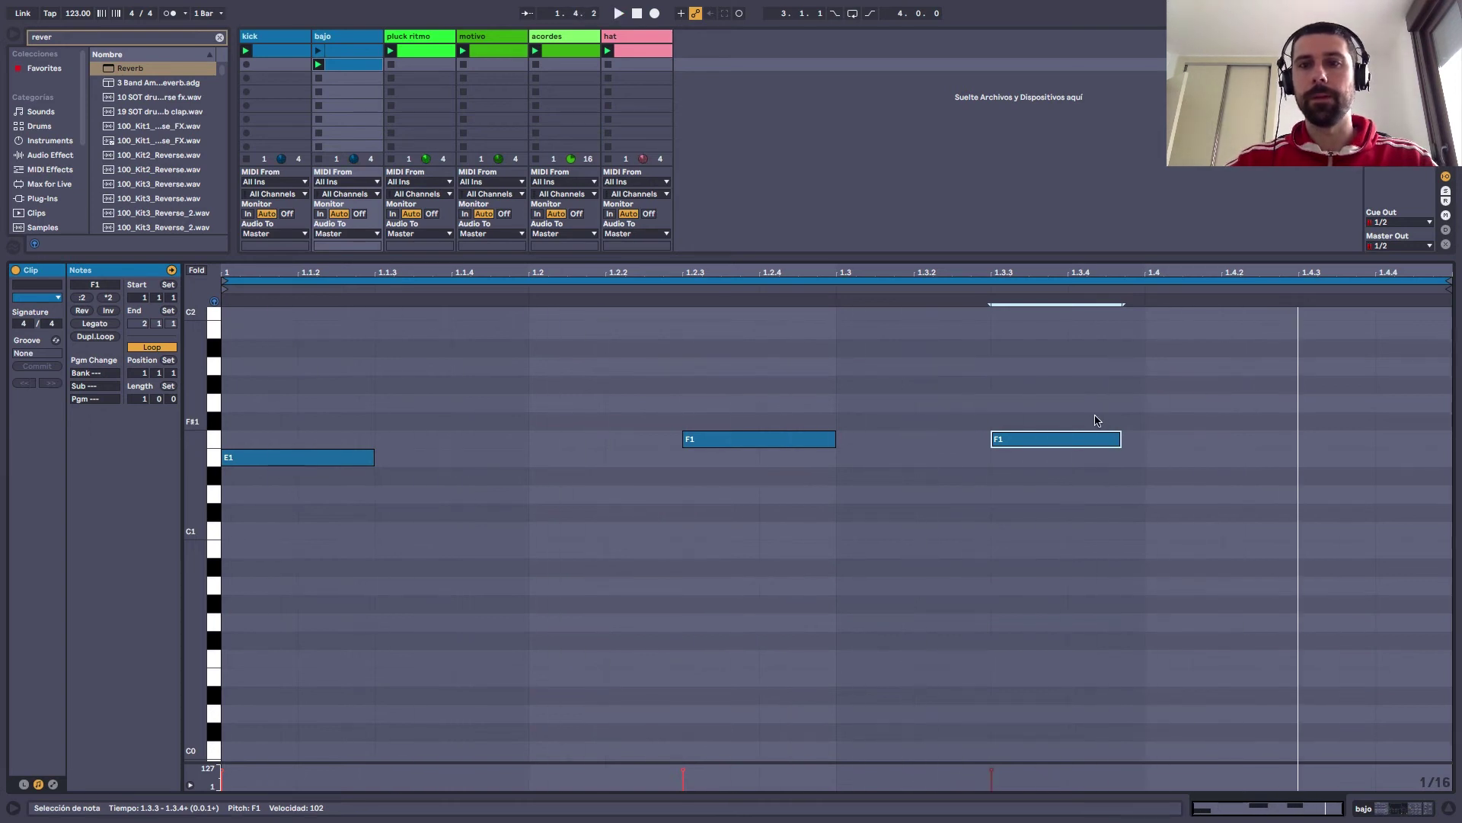
Shift the second F1 note to 1.3.2 and add another F1 at 1.4.3
key("space")
left_click_drag(1025, 451, 962, 447)
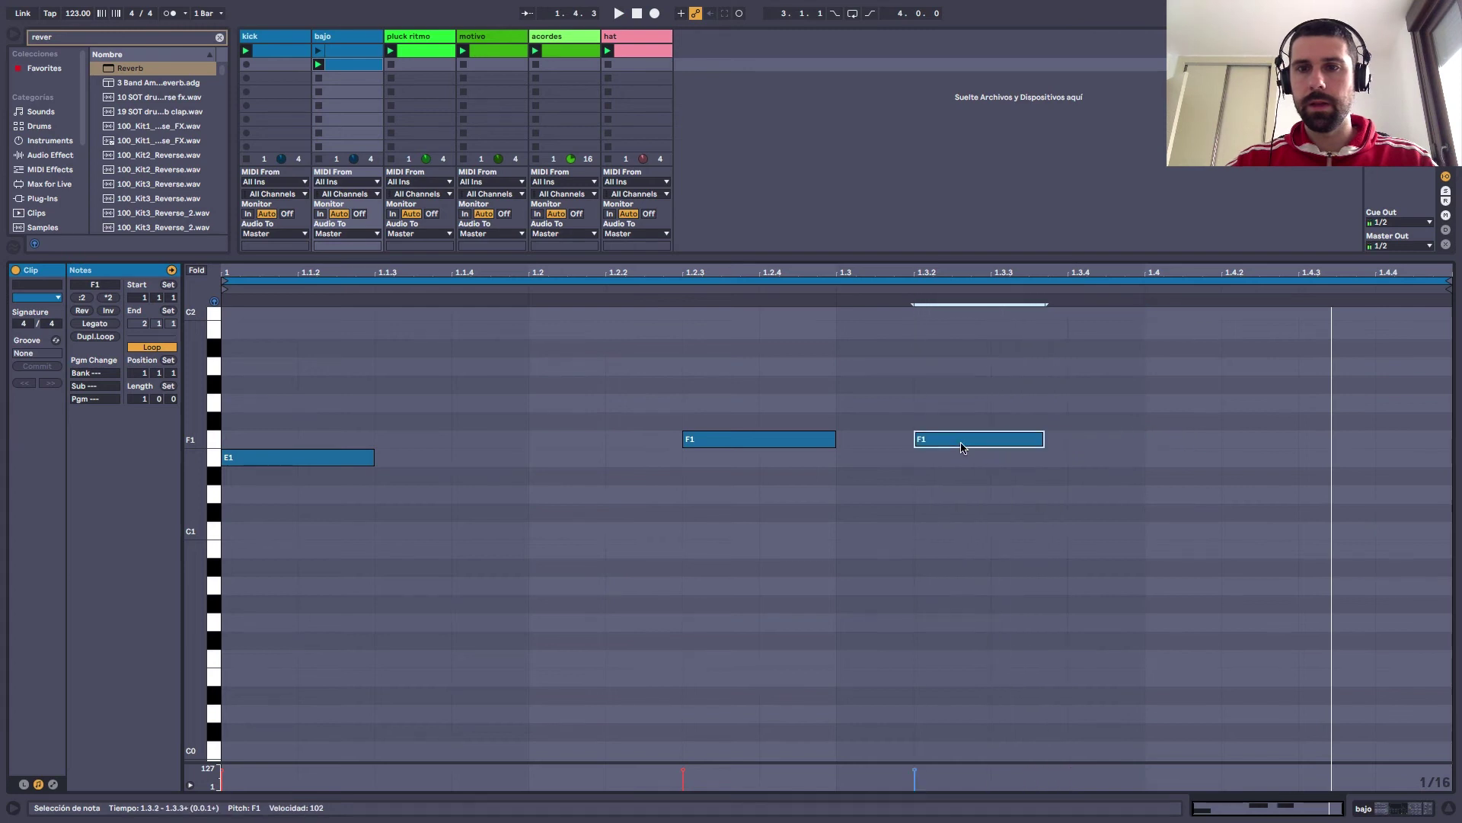
key("space")
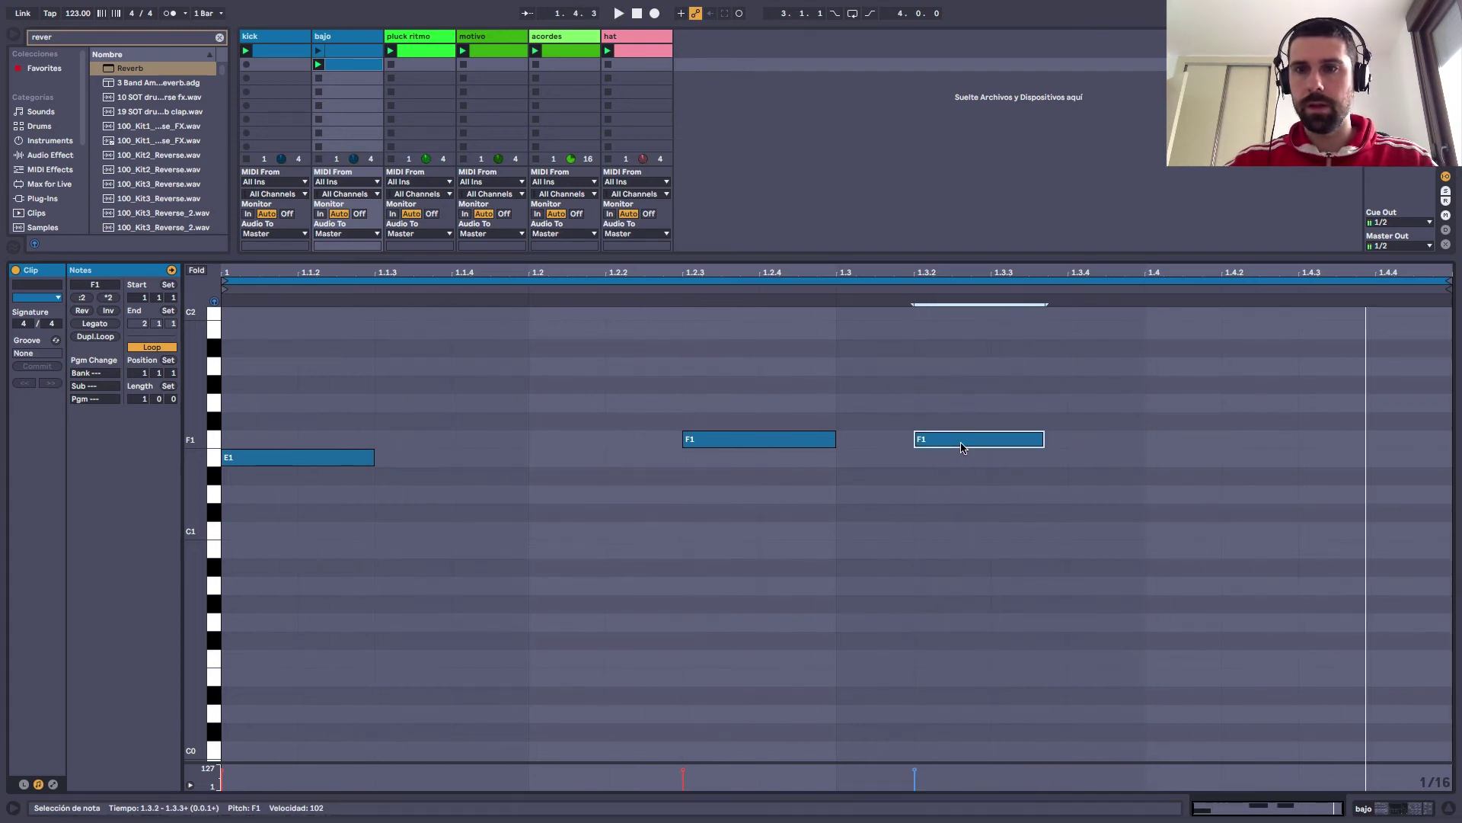
left_click(1345, 441)
double_click(1344, 442)
left_click(1385, 378)
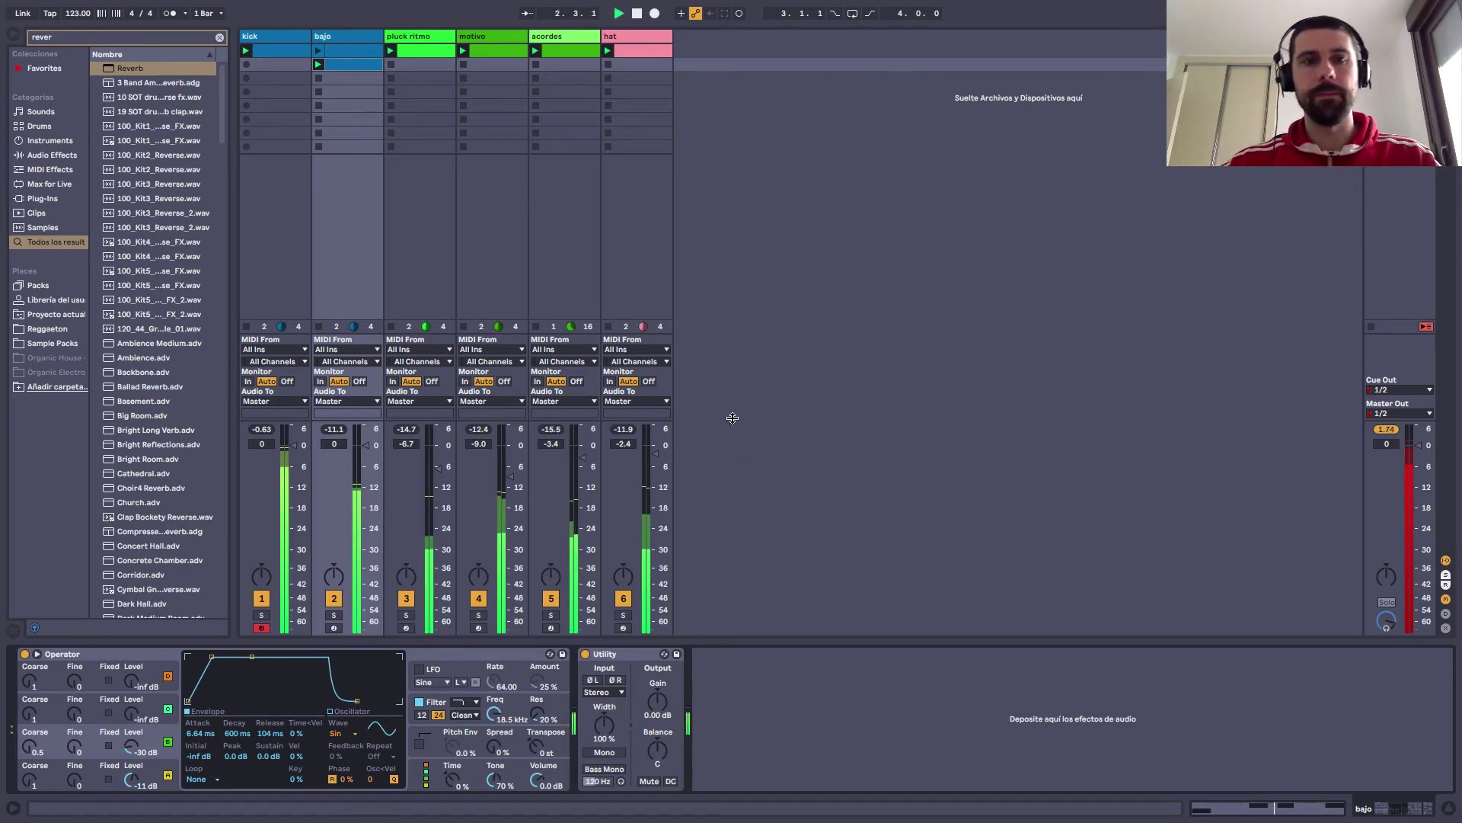
Solo the pluck ritmo, bajo and kick tracks and audition them
key("space")
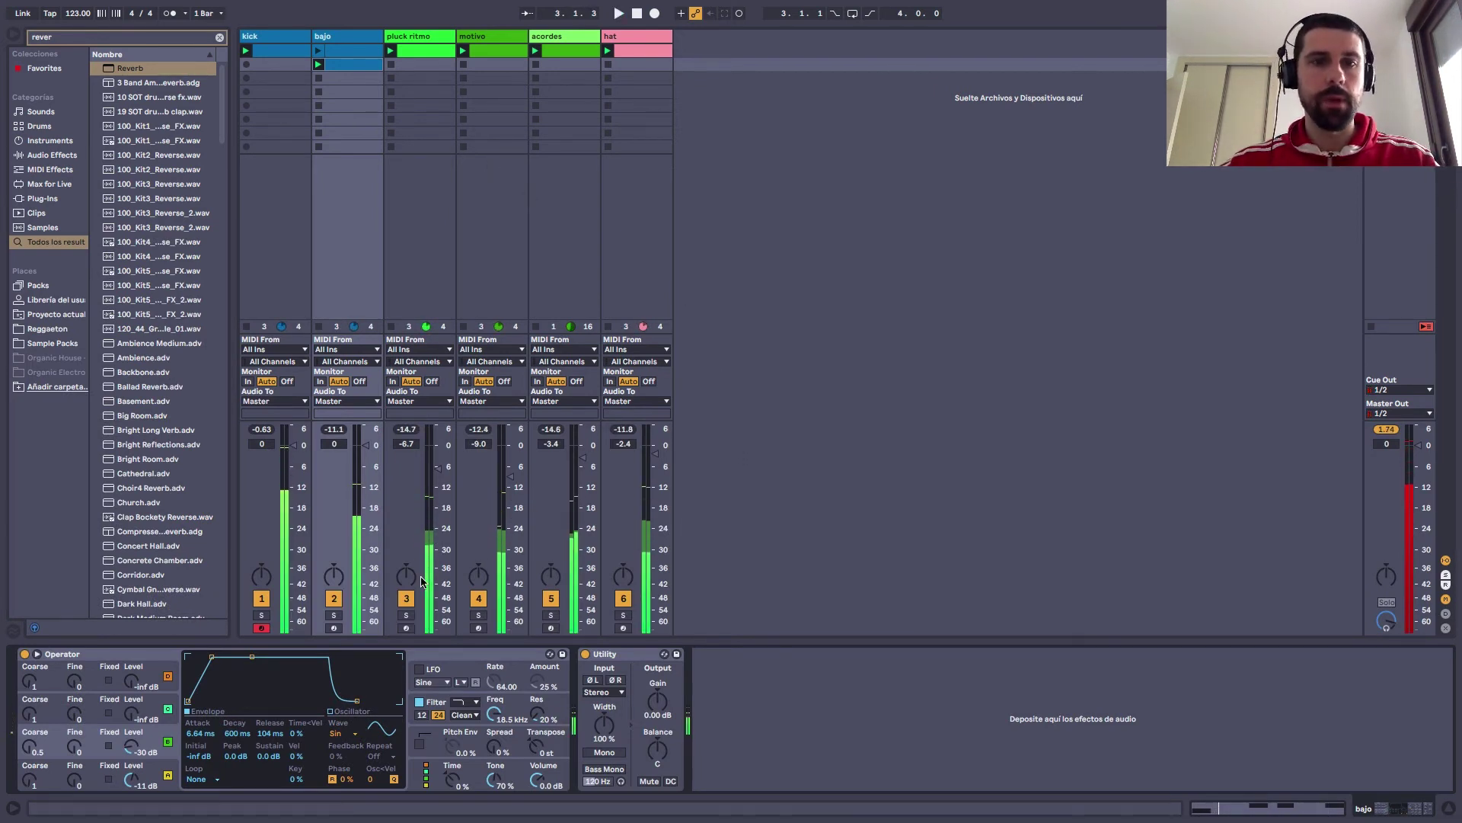
left_click(406, 615)
left_click(334, 615, "super")
left_click(261, 617, "ctrl")
key("space")
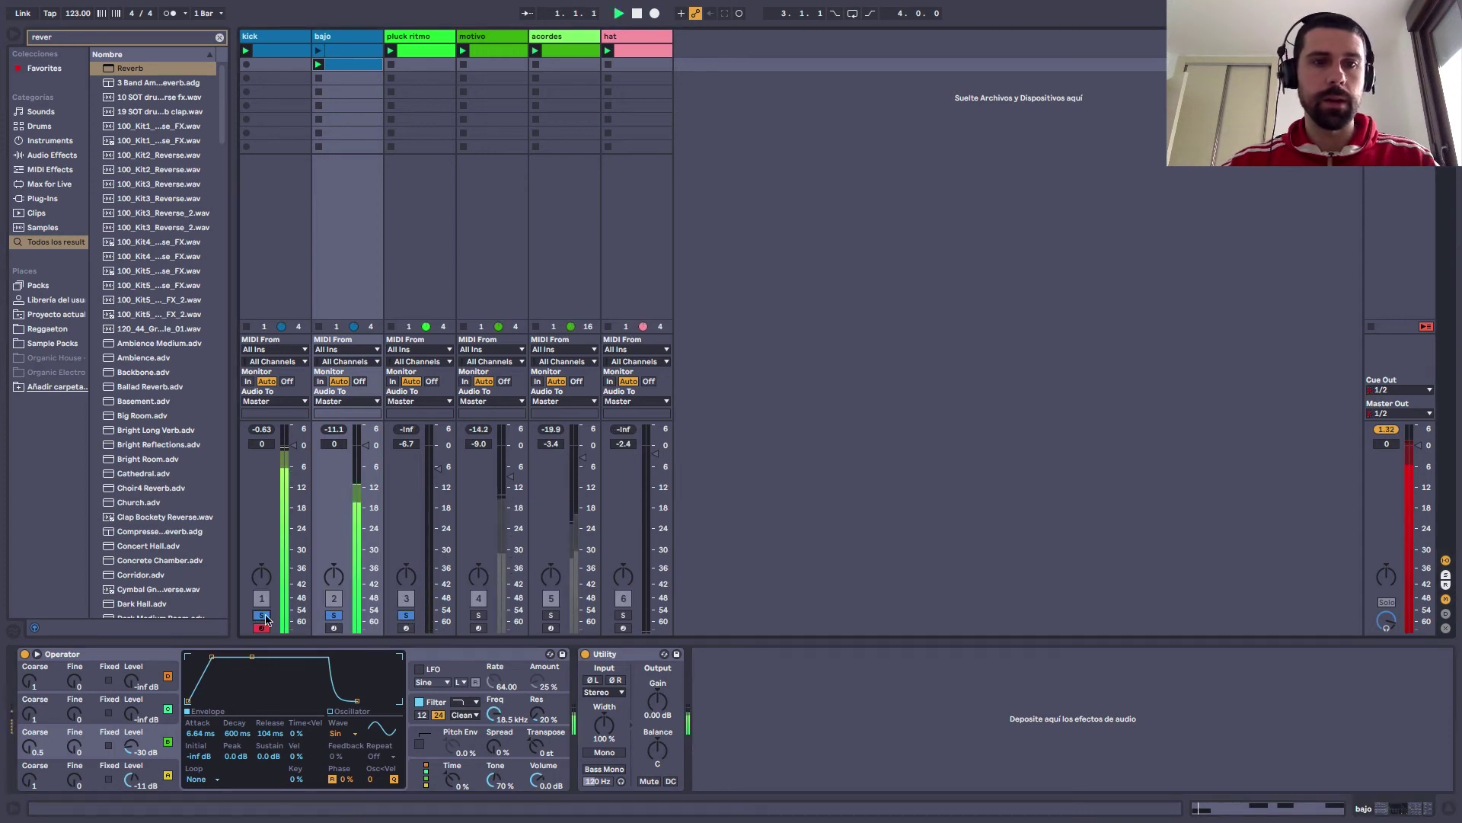
key("space")
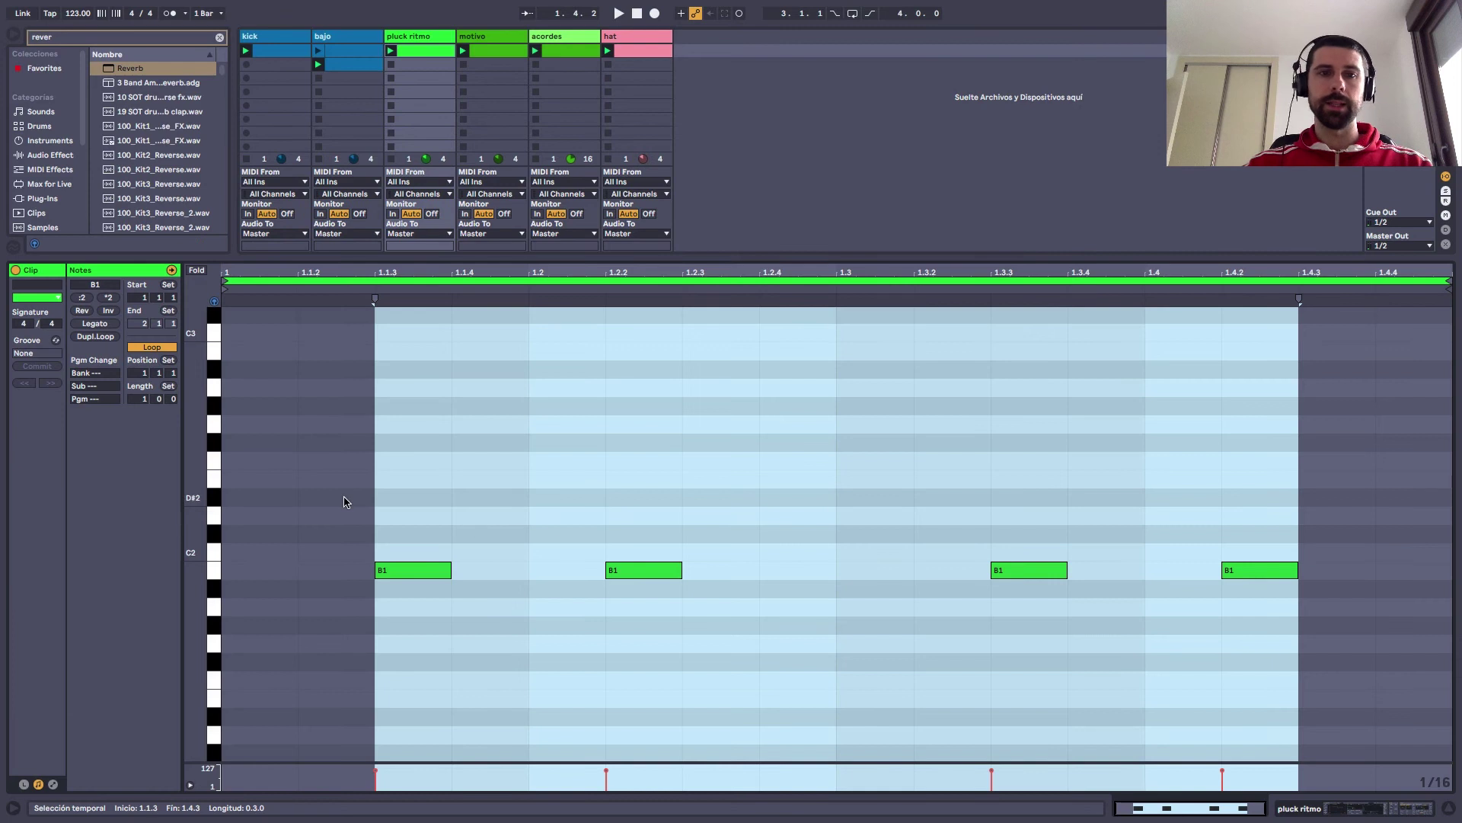
Move the pluck ritmo clip's first two B1 notes to 1.1.4 and 1.2.3
left_click_drag(343, 501, 1270, 658)
left_click(510, 538)
left_click_drag(436, 570, 512, 577)
key("space")
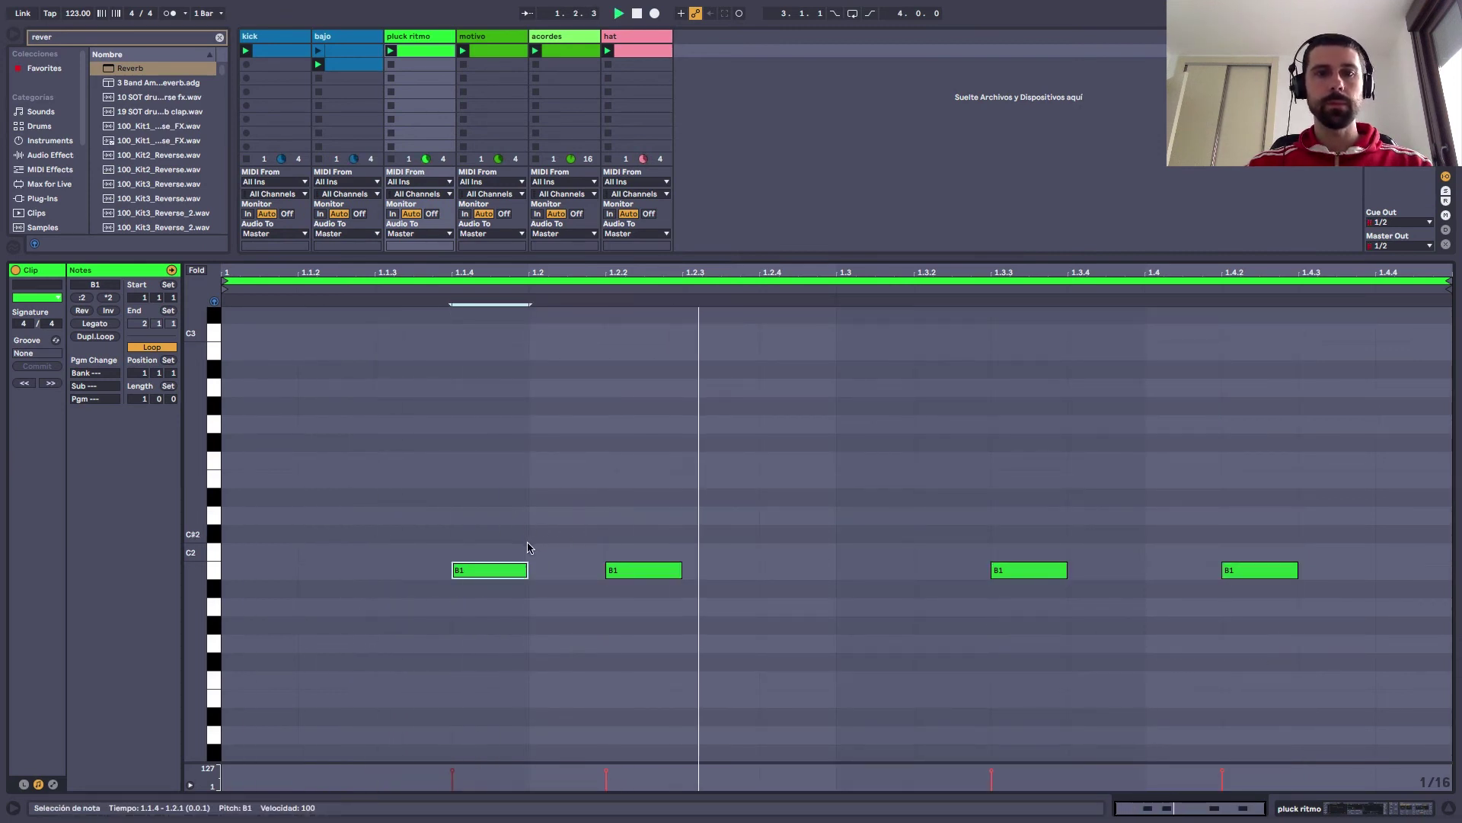
left_click_drag(630, 571, 700, 575)
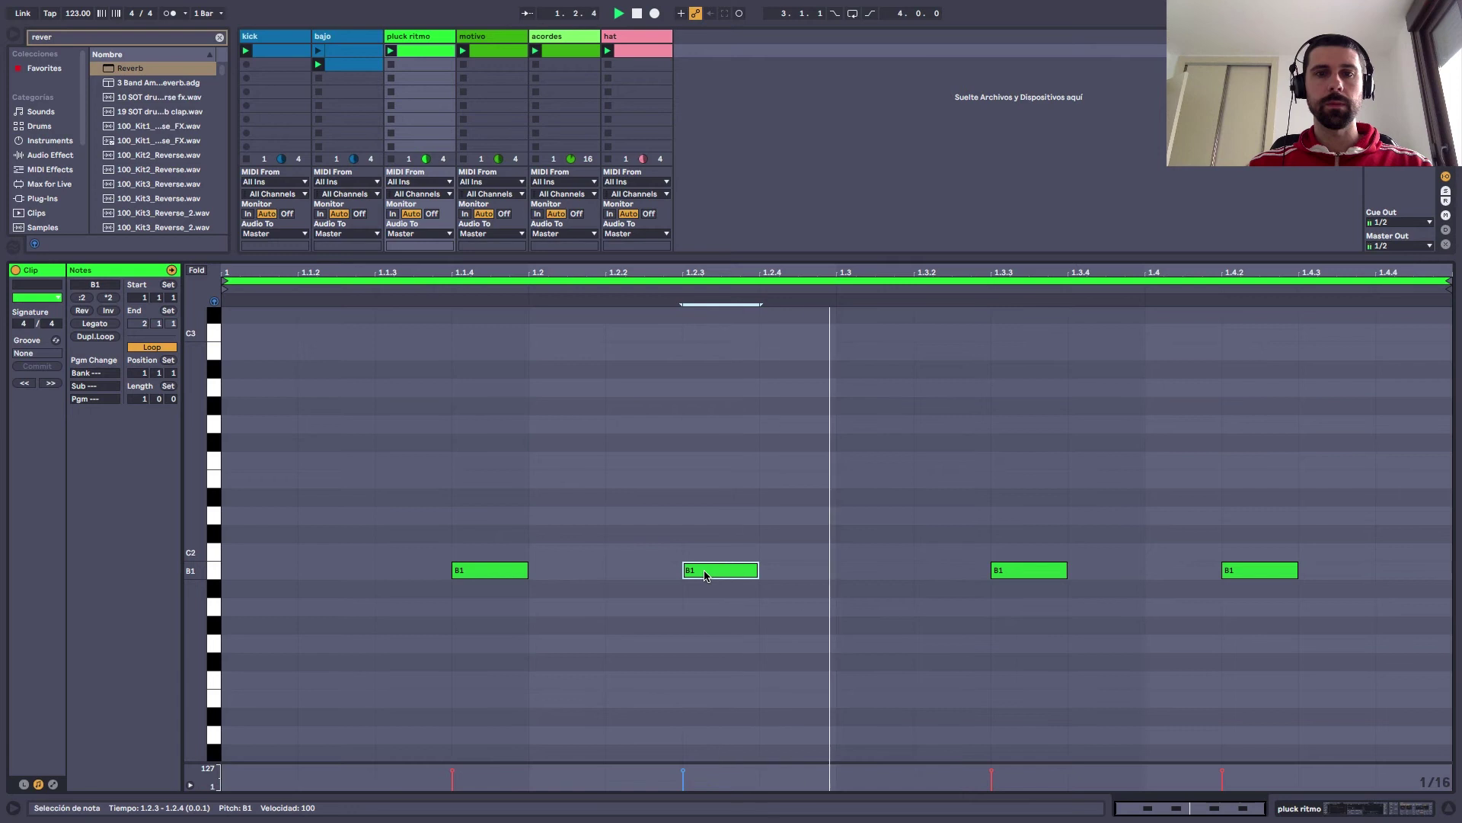
key("Tab")
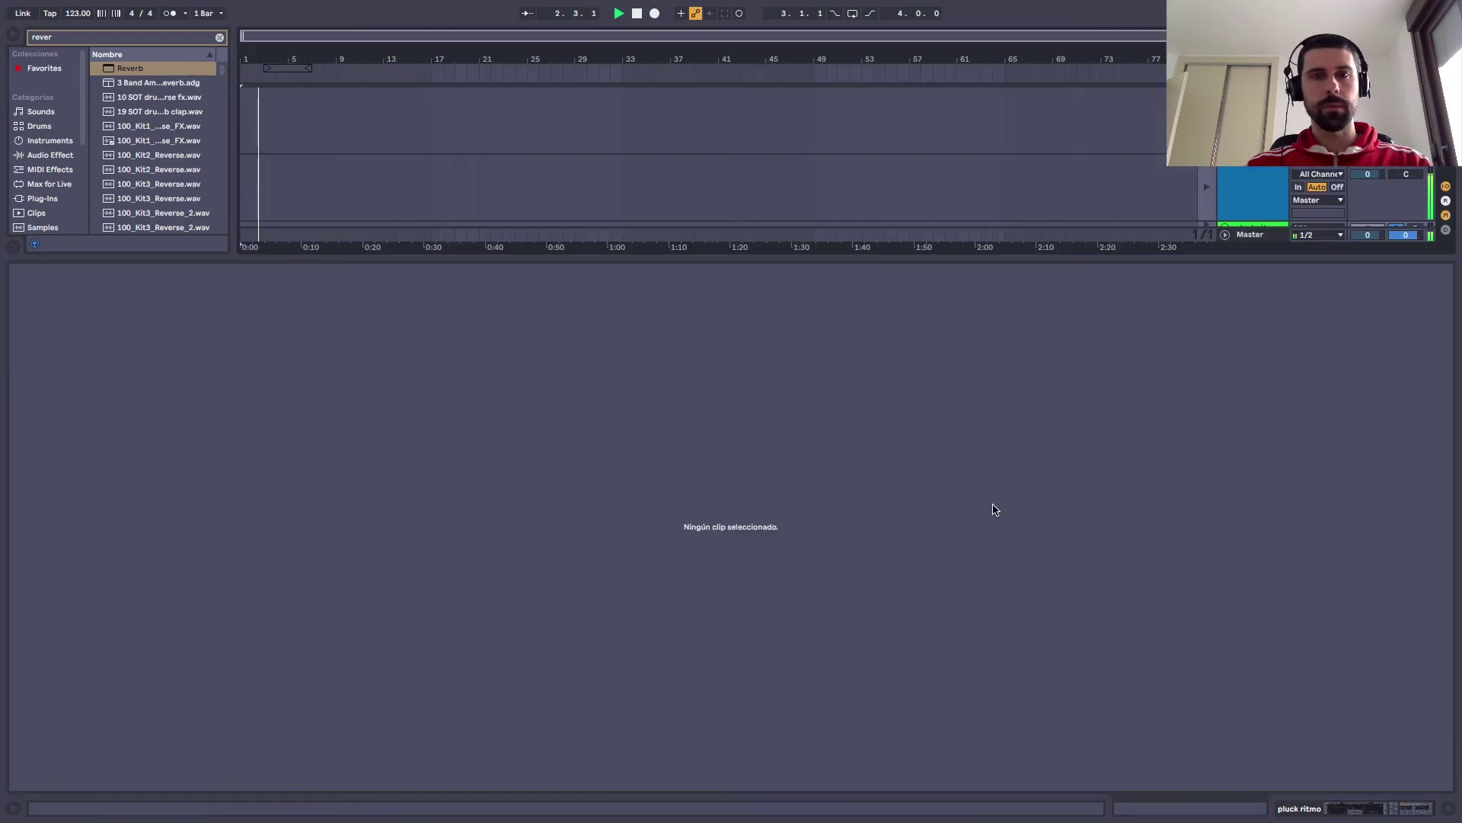
key("shift+Tab")
key("shift+Tab")
Set kick to -2.8 dB, motivo to -8.3 dB, acordes to -9.4 dB, then clear the browser search
key("Tab")
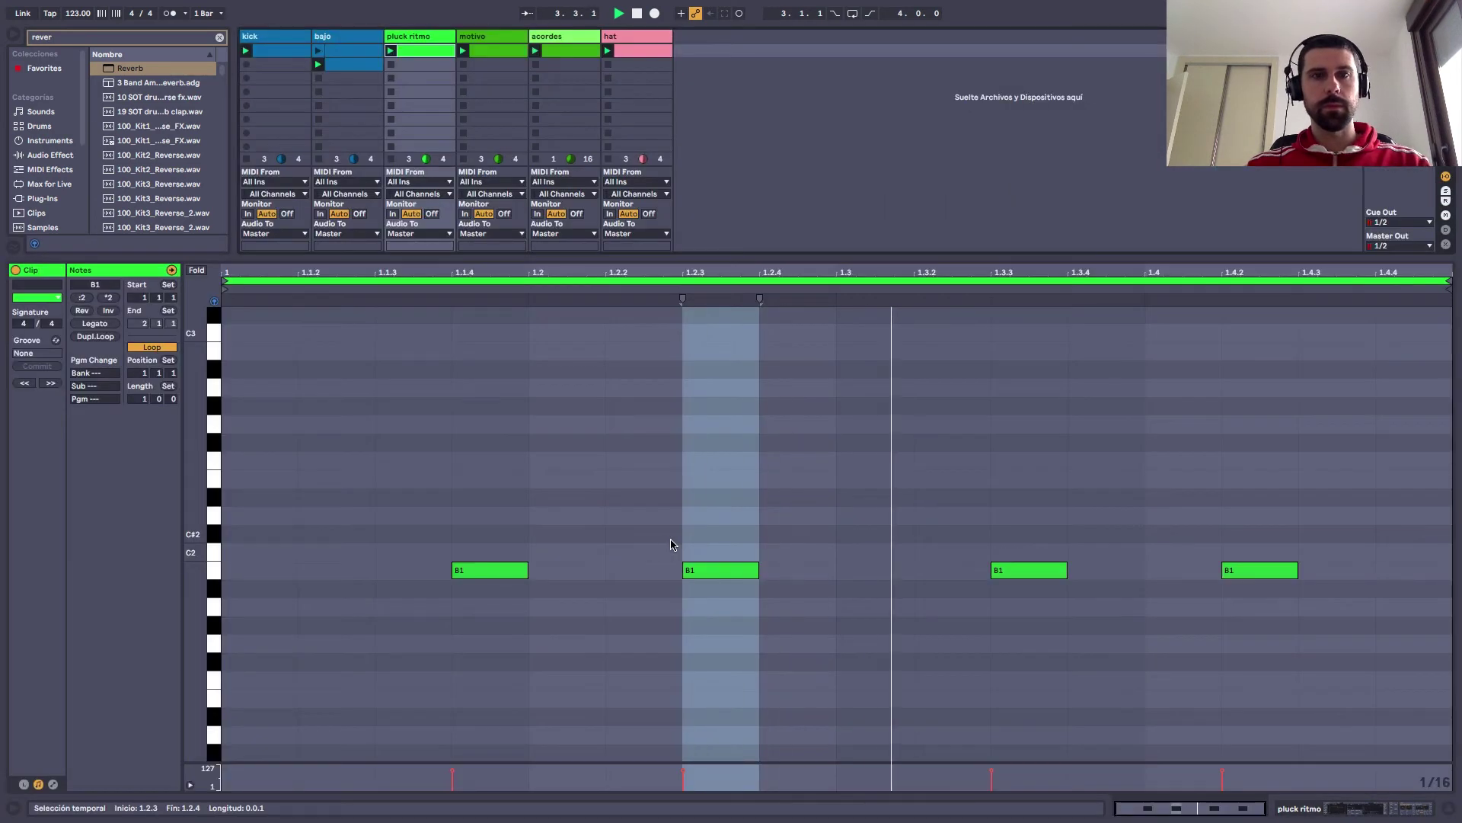
key("shift+Tab")
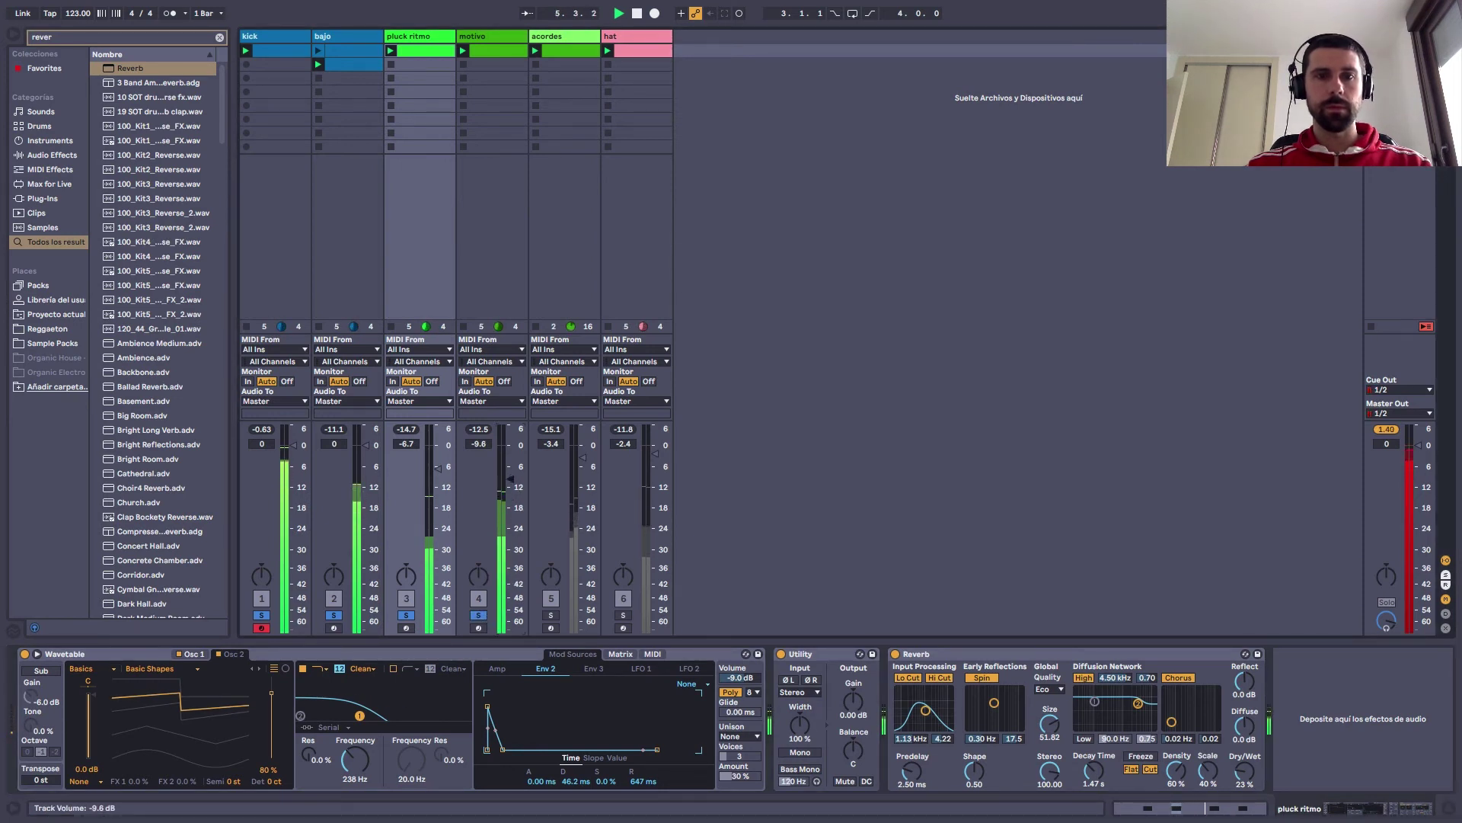
left_click_drag(513, 481, 513, 479)
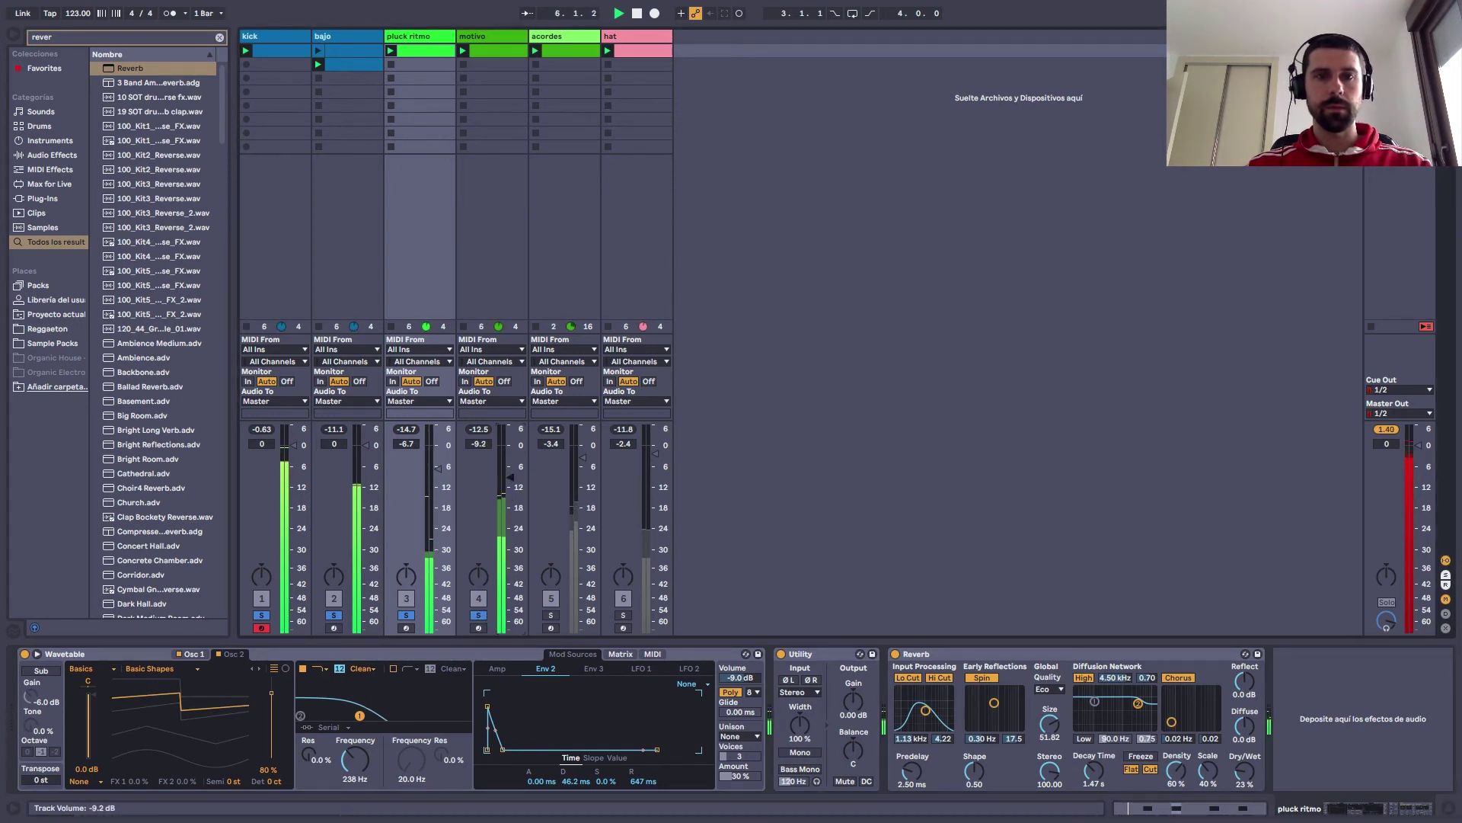
left_click(550, 615)
left_click_drag(583, 461, 583, 468)
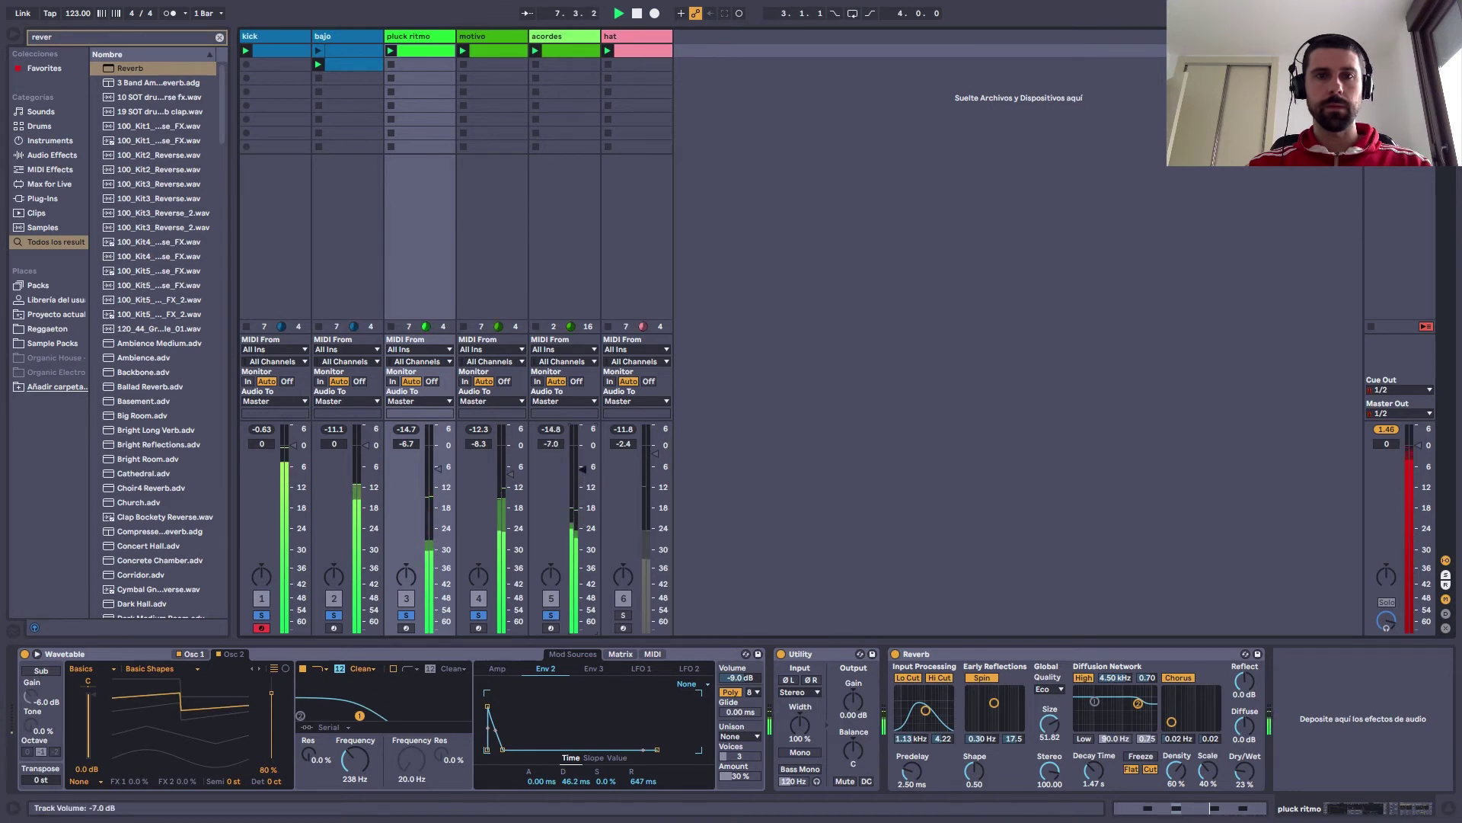
left_click(623, 615)
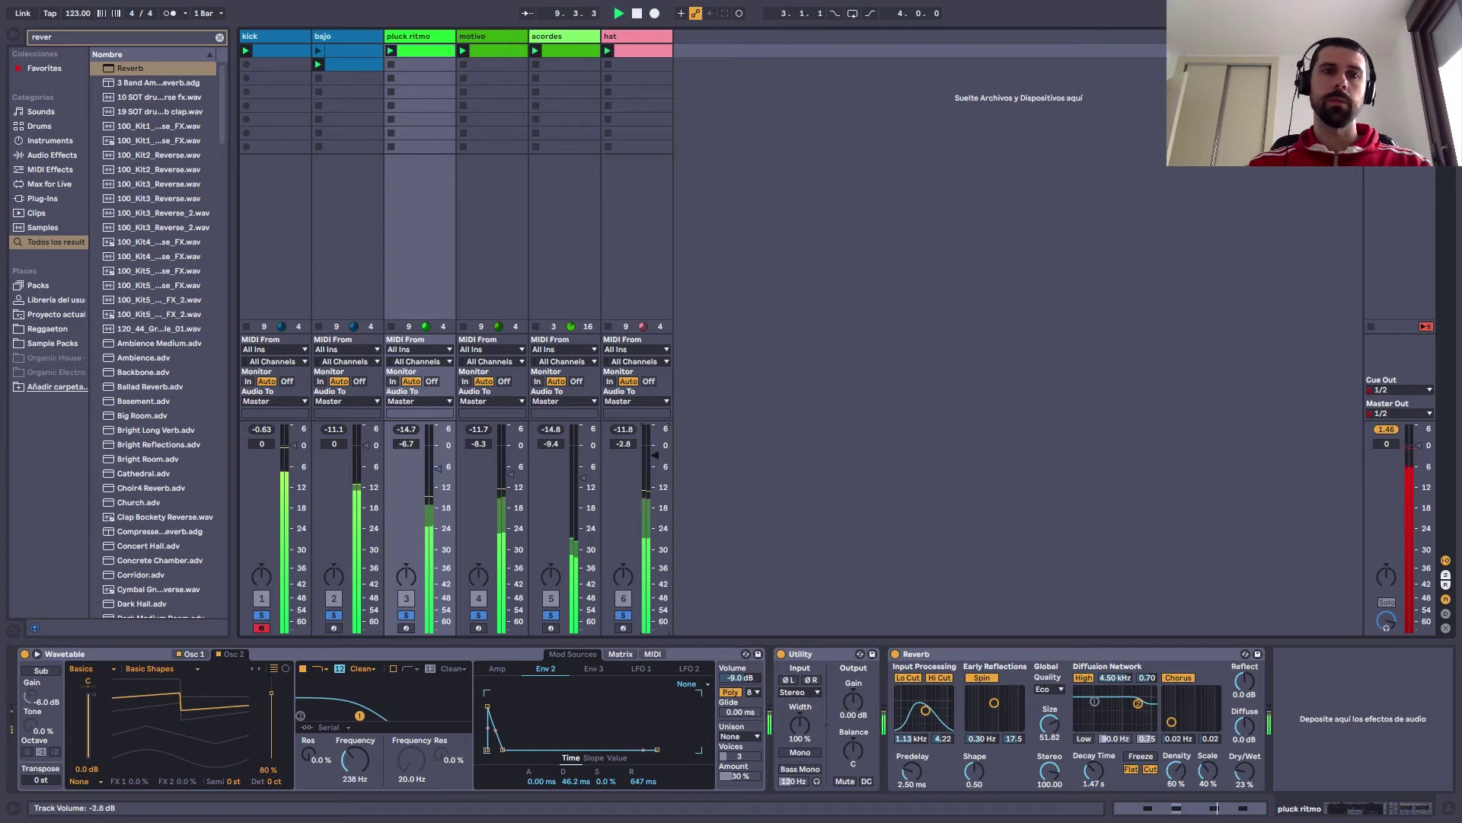
left_click_drag(293, 445, 364, 464)
key("space")
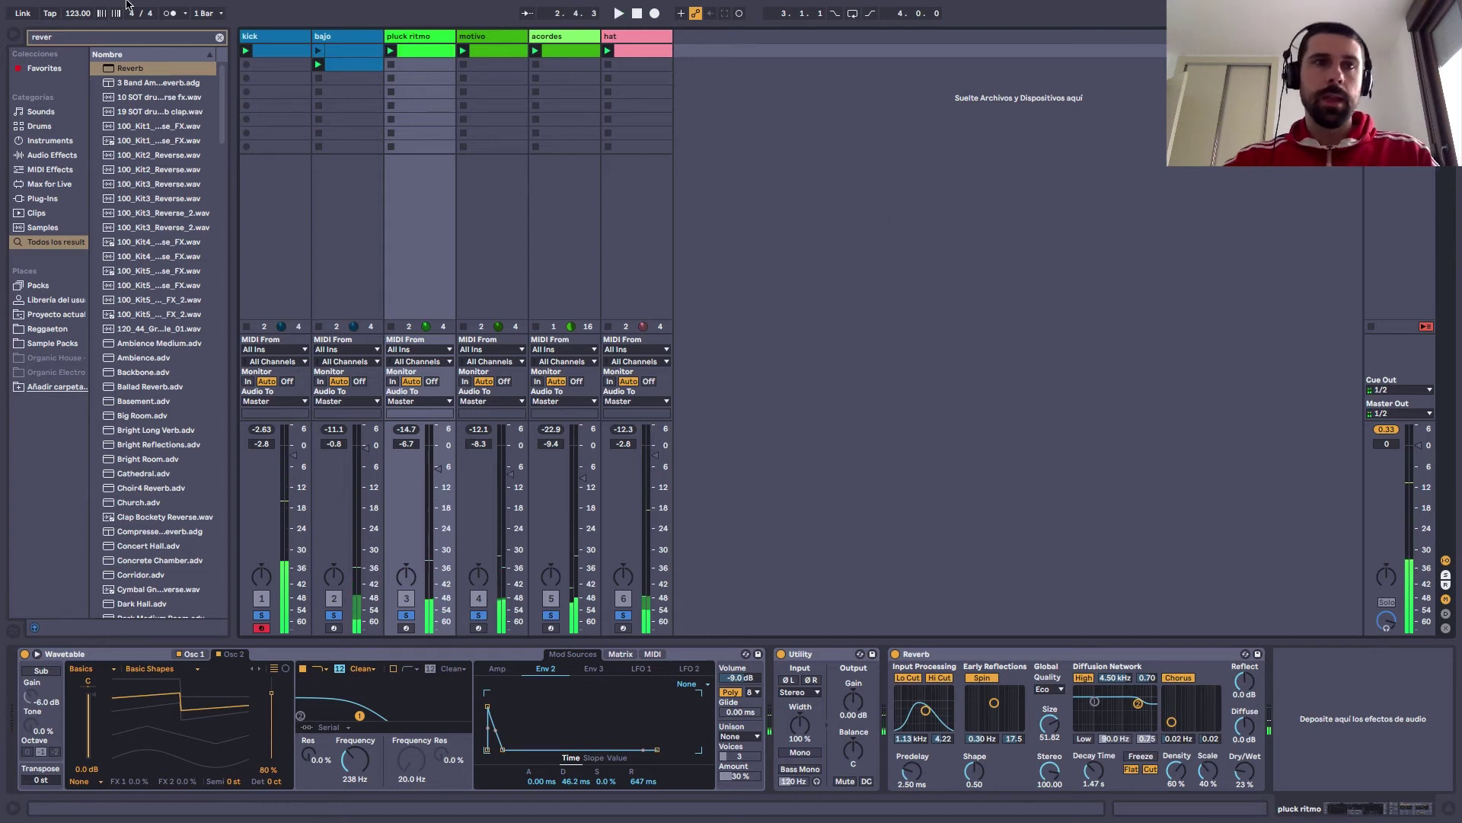
left_click(220, 37)
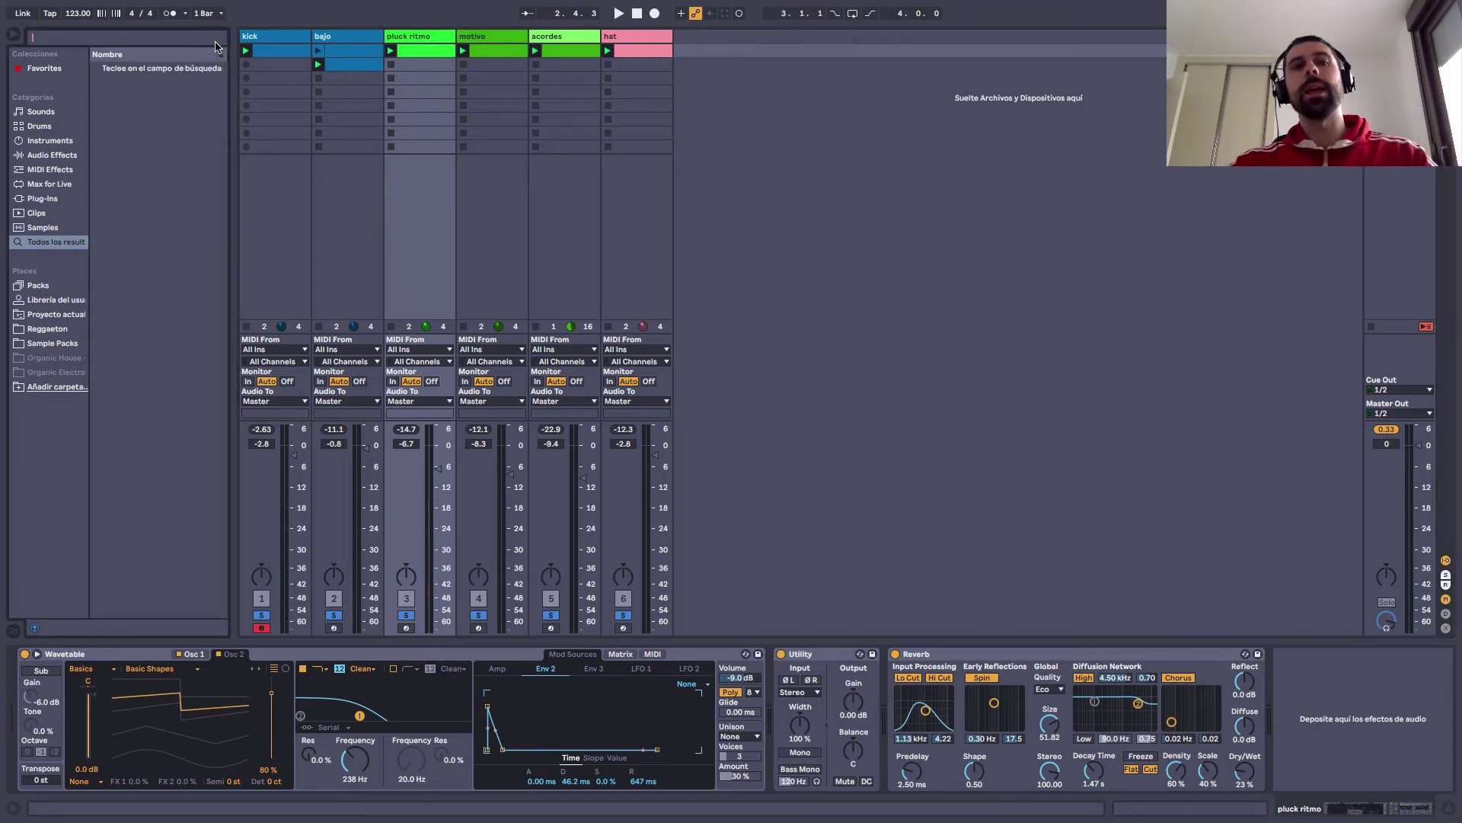
Place all six first-row session clips into the arrangement at bar 1
left_click(351, 61)
left_click(345, 51)
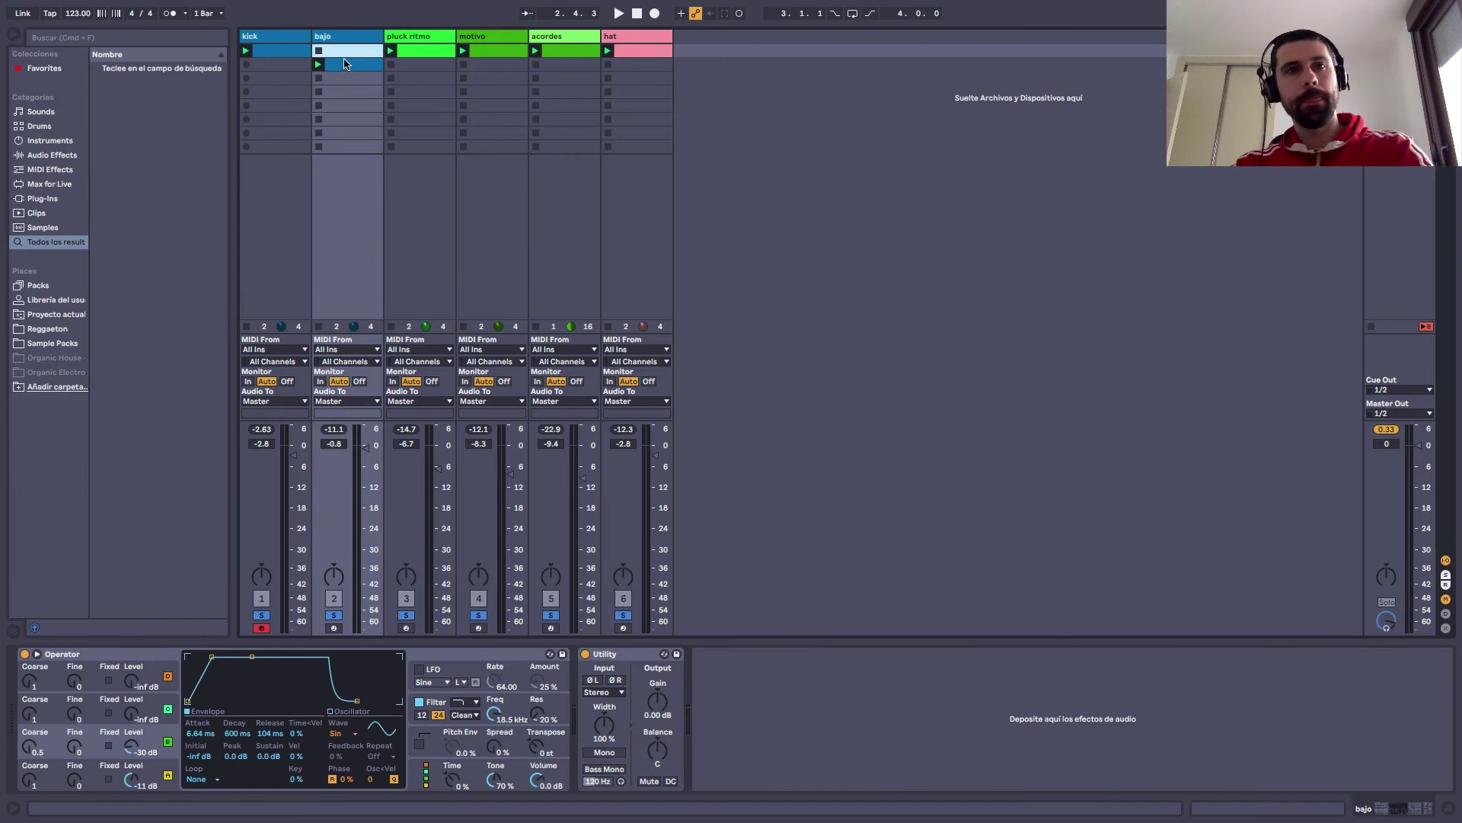
left_click(658, 53, "shift")
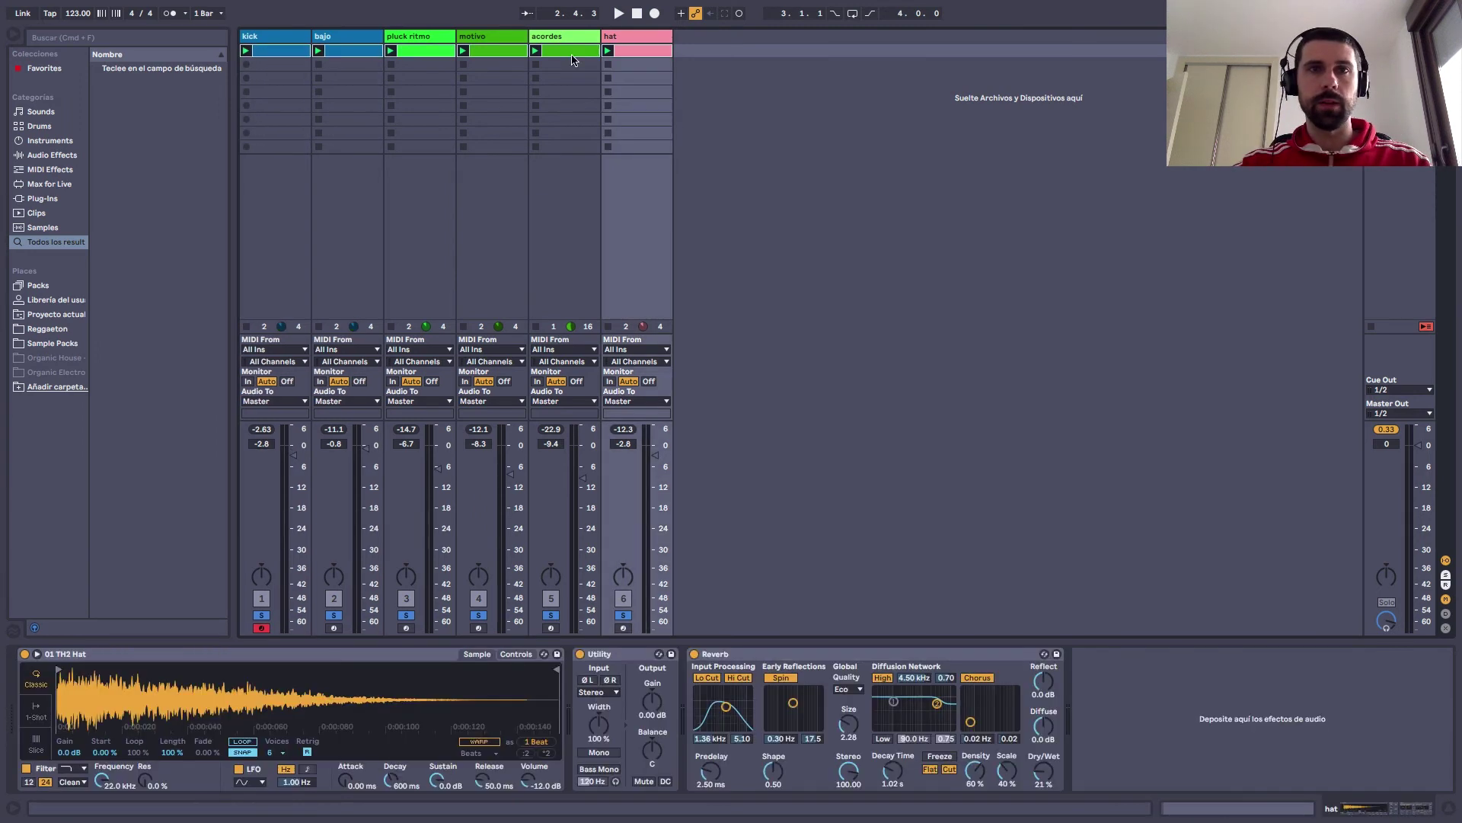
key("Tab")
left_click_drag(291, 51, 248, 104)
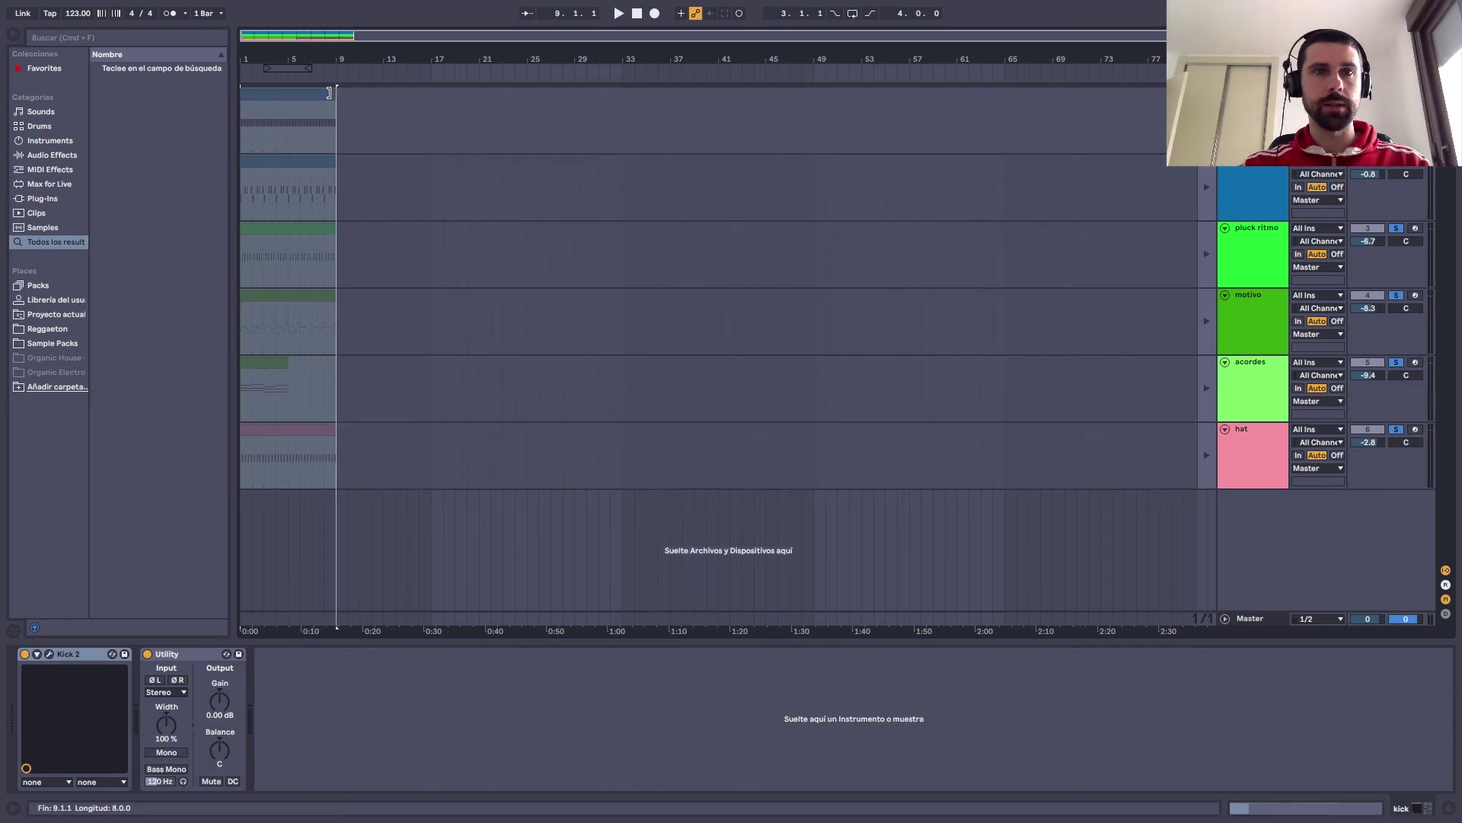
Loop bars 1–9, switch playback to the arrangement, and duplicate the section out to bar 41
left_click(287, 366)
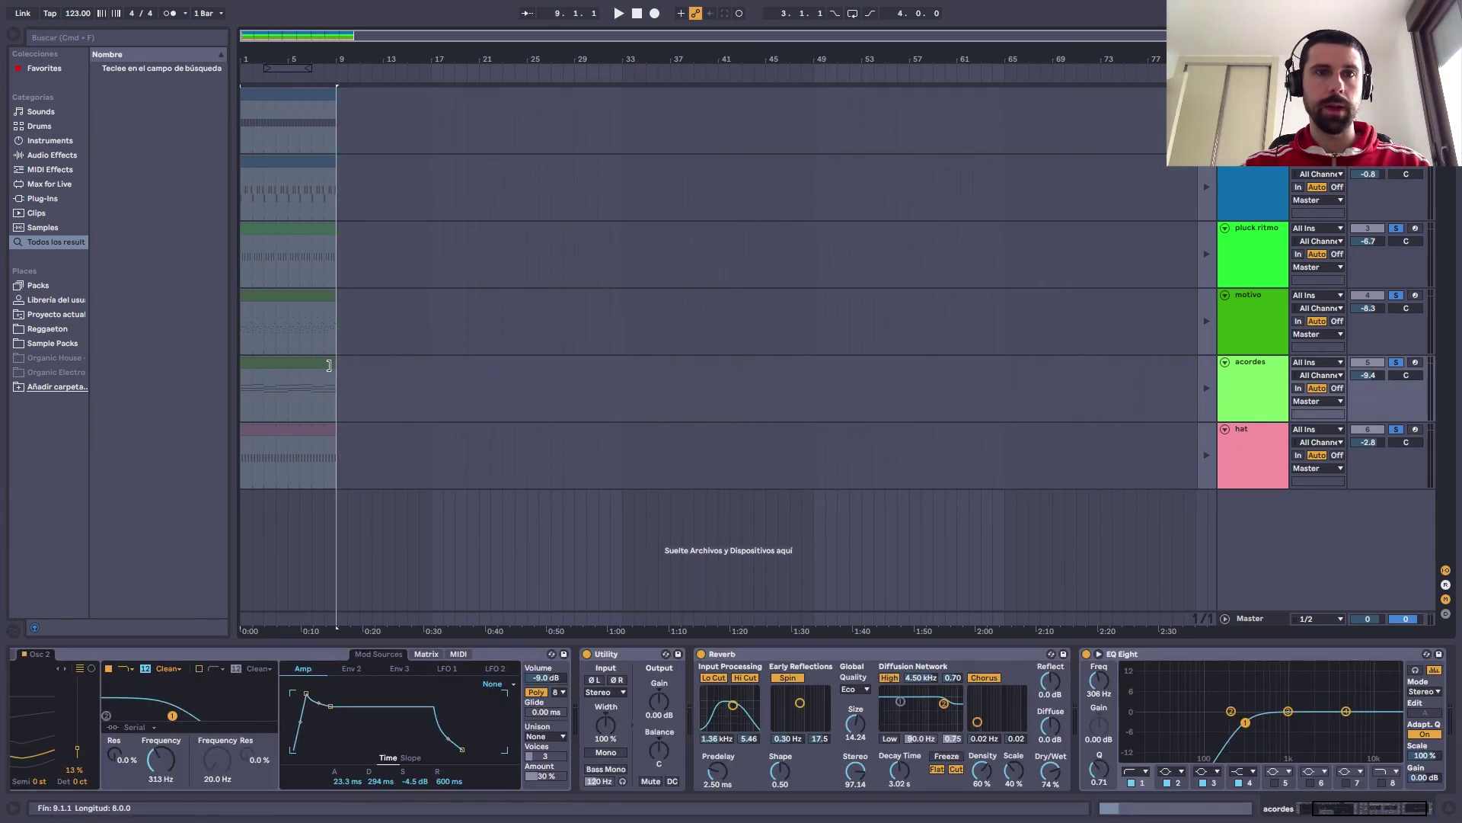
left_click(294, 68)
left_click(305, 91)
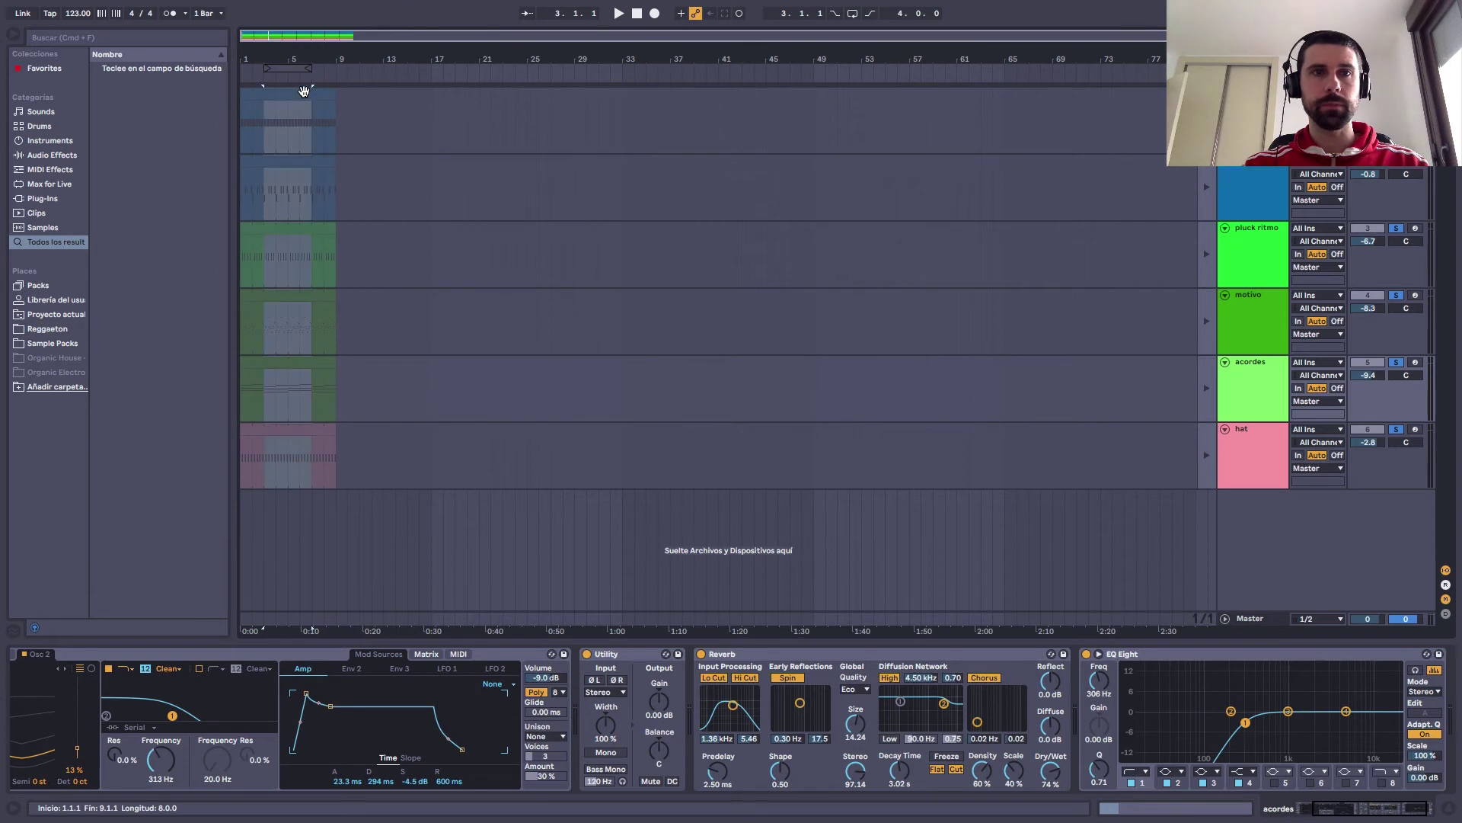
key("super+l")
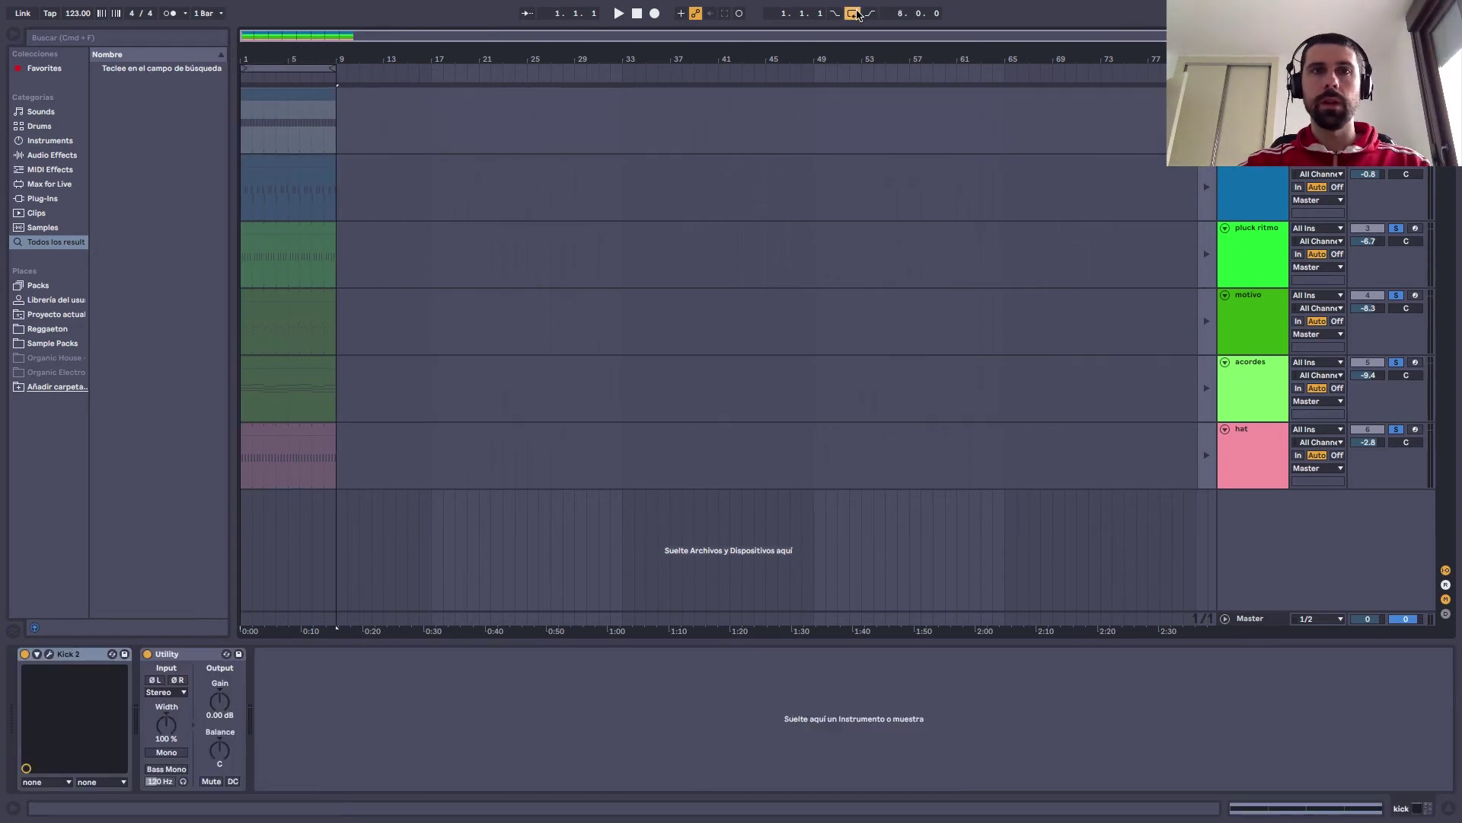
left_click(1207, 73)
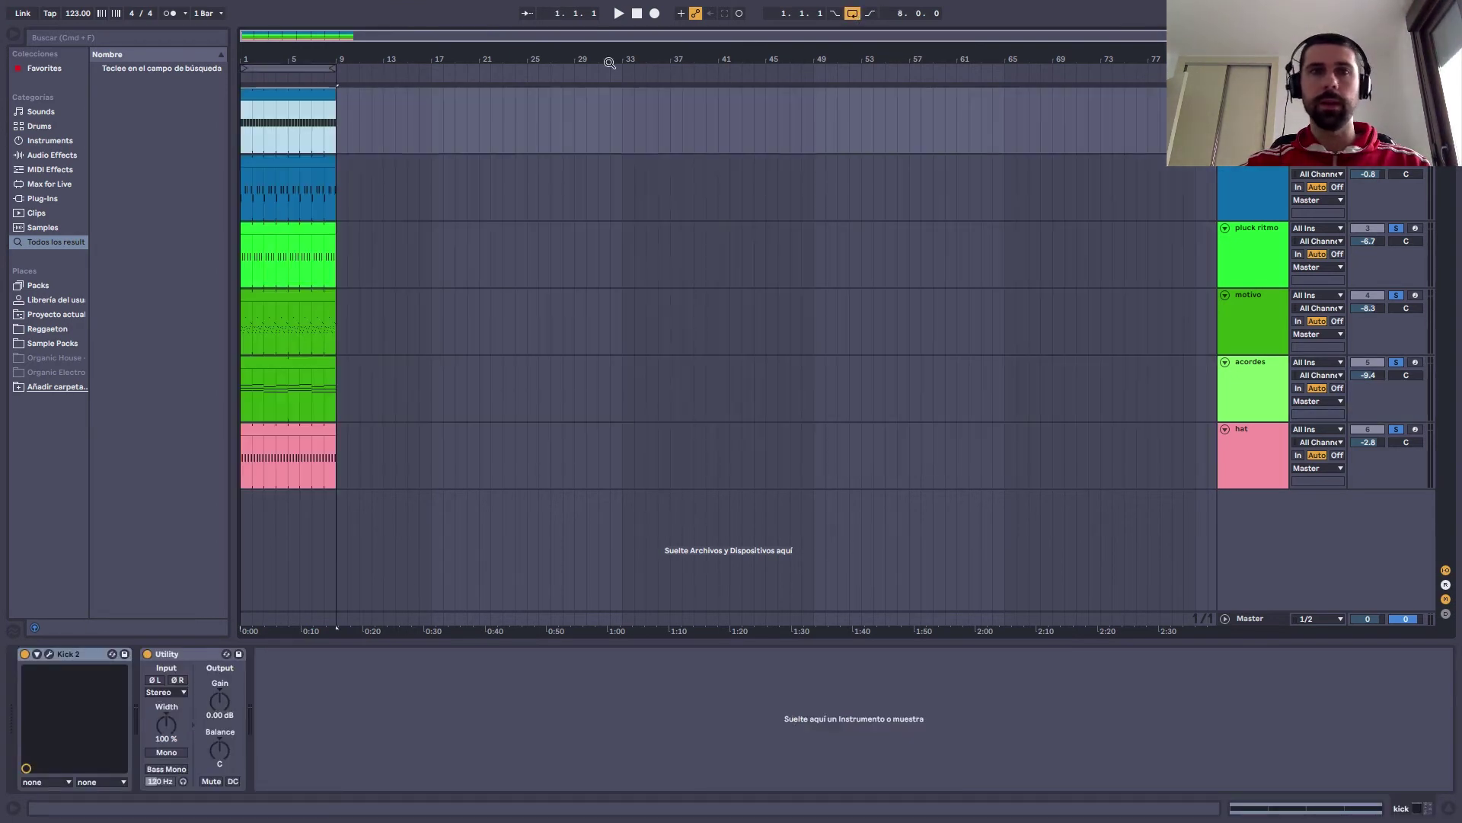
left_click_drag(339, 51, 339, 65)
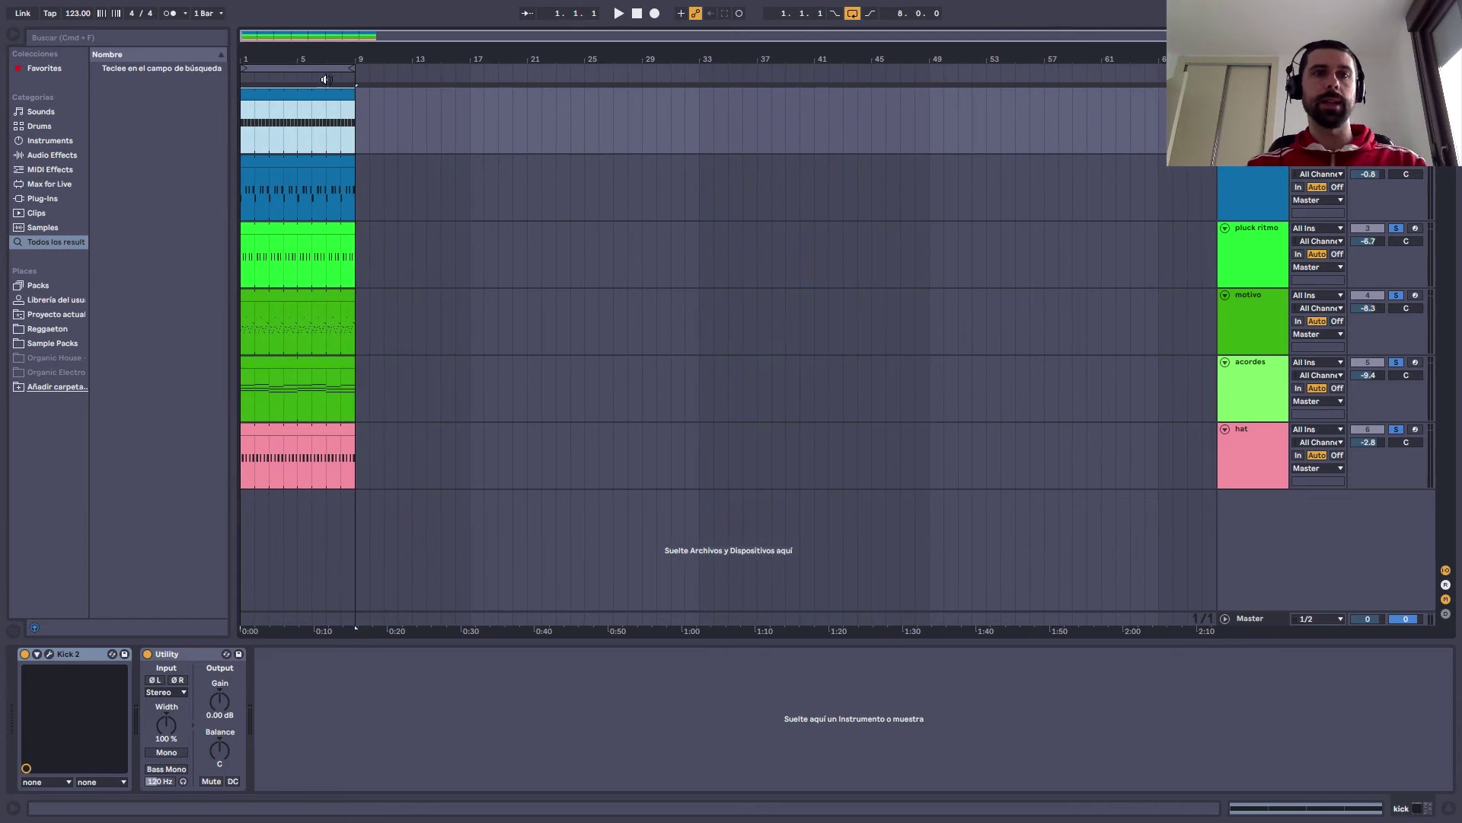
left_click(306, 428, "shift")
key("super+d")
key("super+d")
key("super+d")
key("super+d")
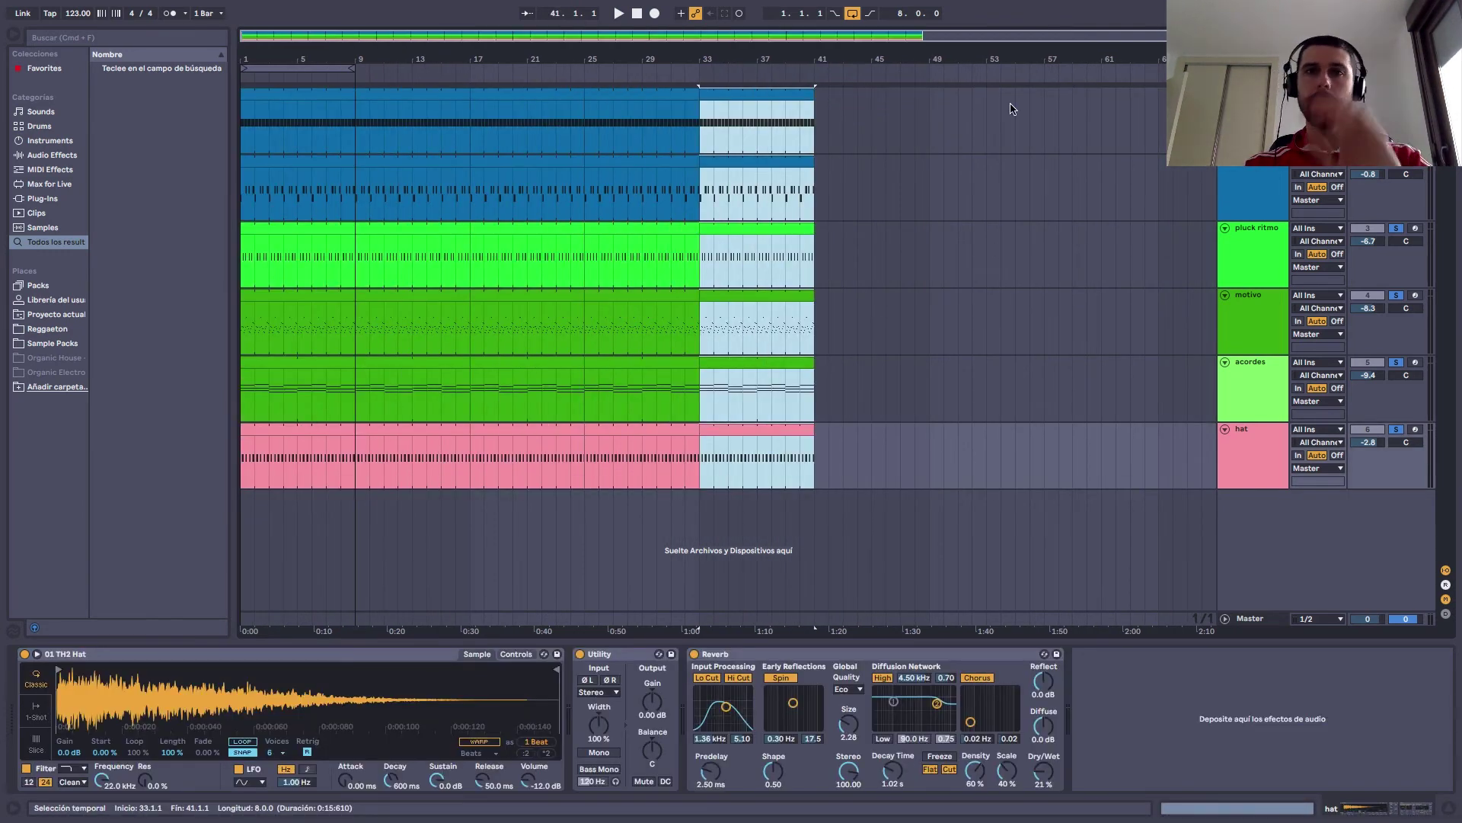
Remove the kick clips from bars 1 to 17
left_click(794, 59)
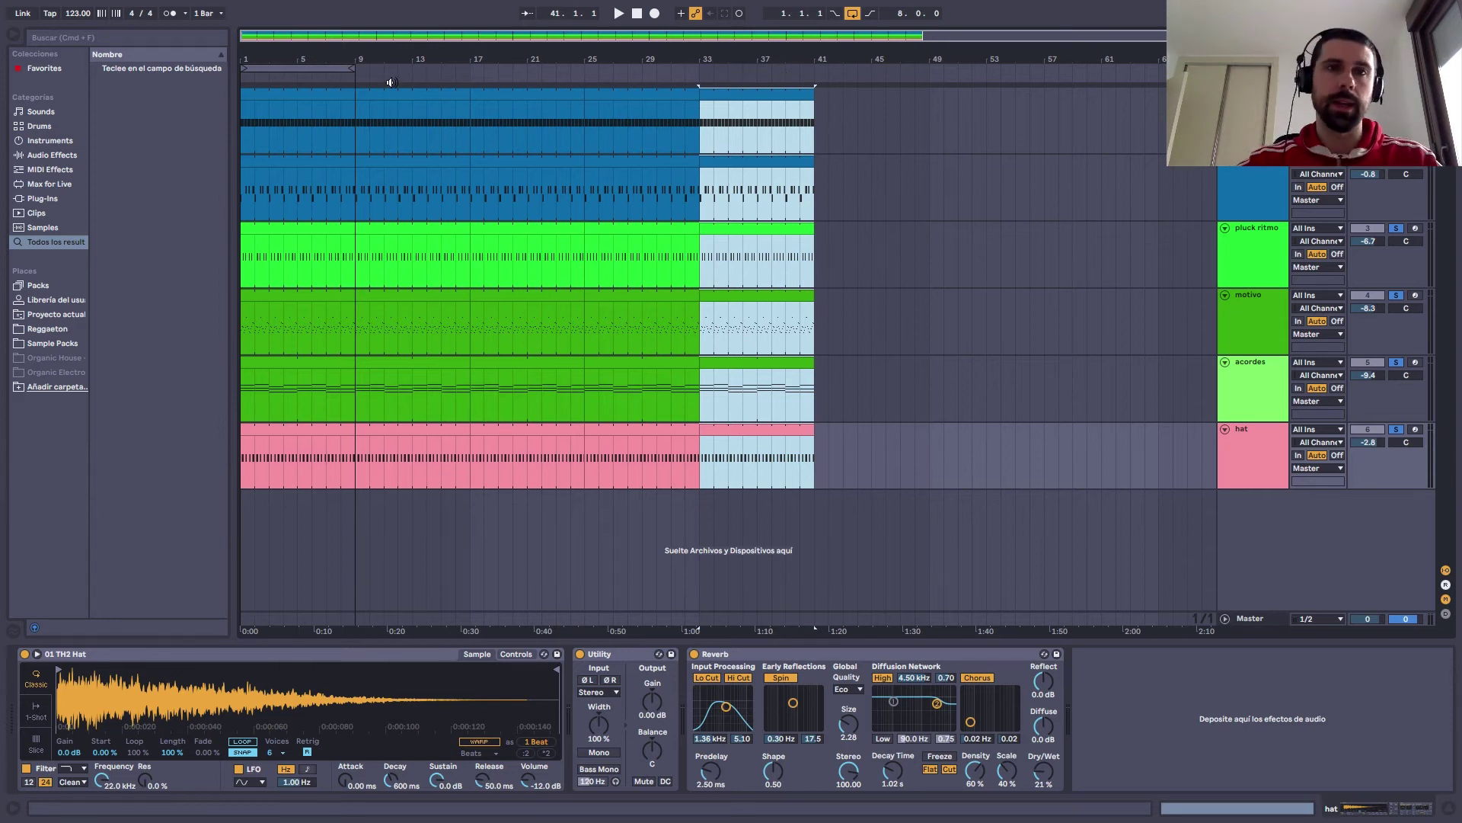
left_click(348, 75)
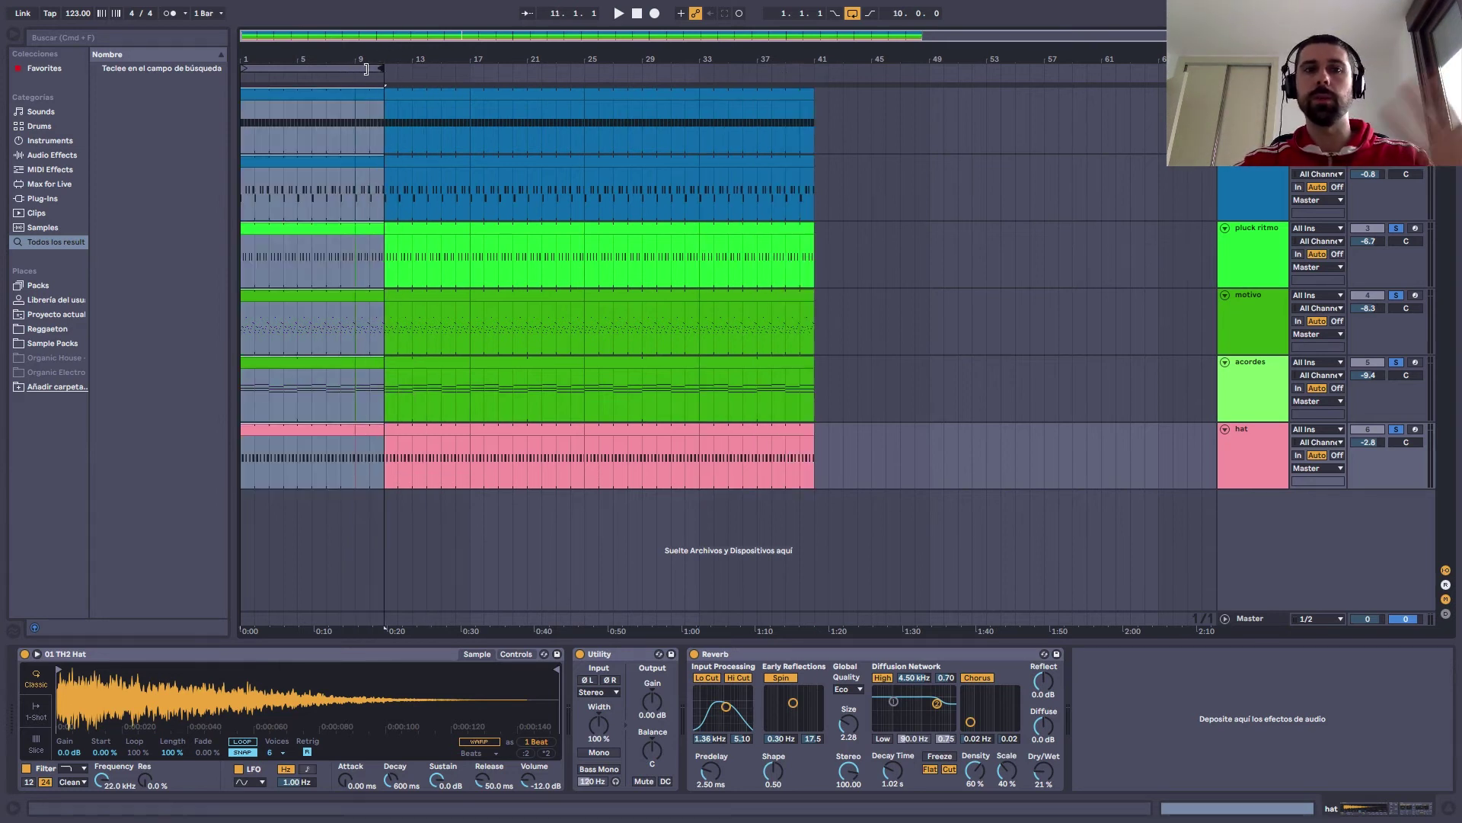
left_click(944, 438)
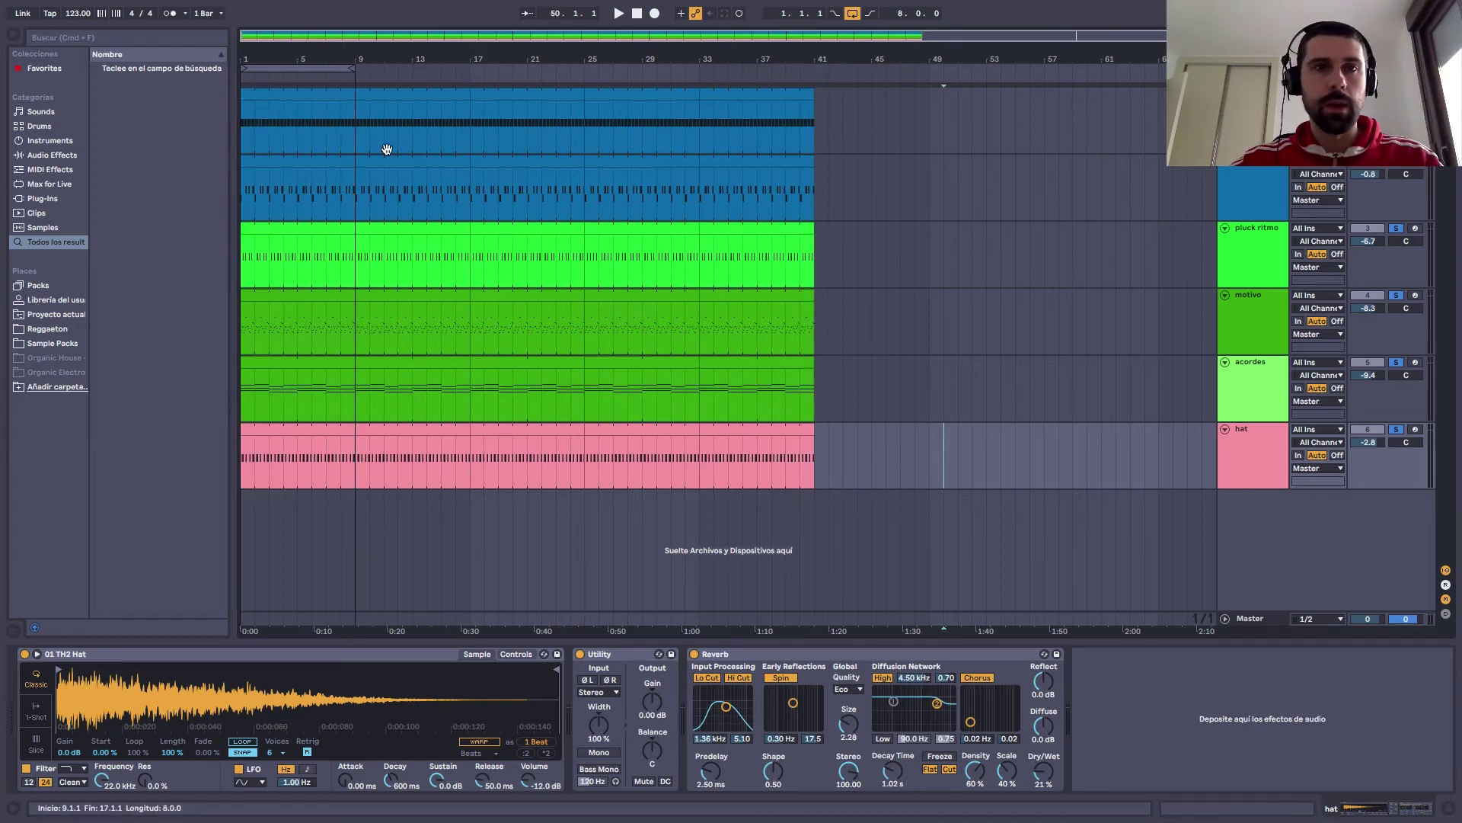
left_click(343, 97)
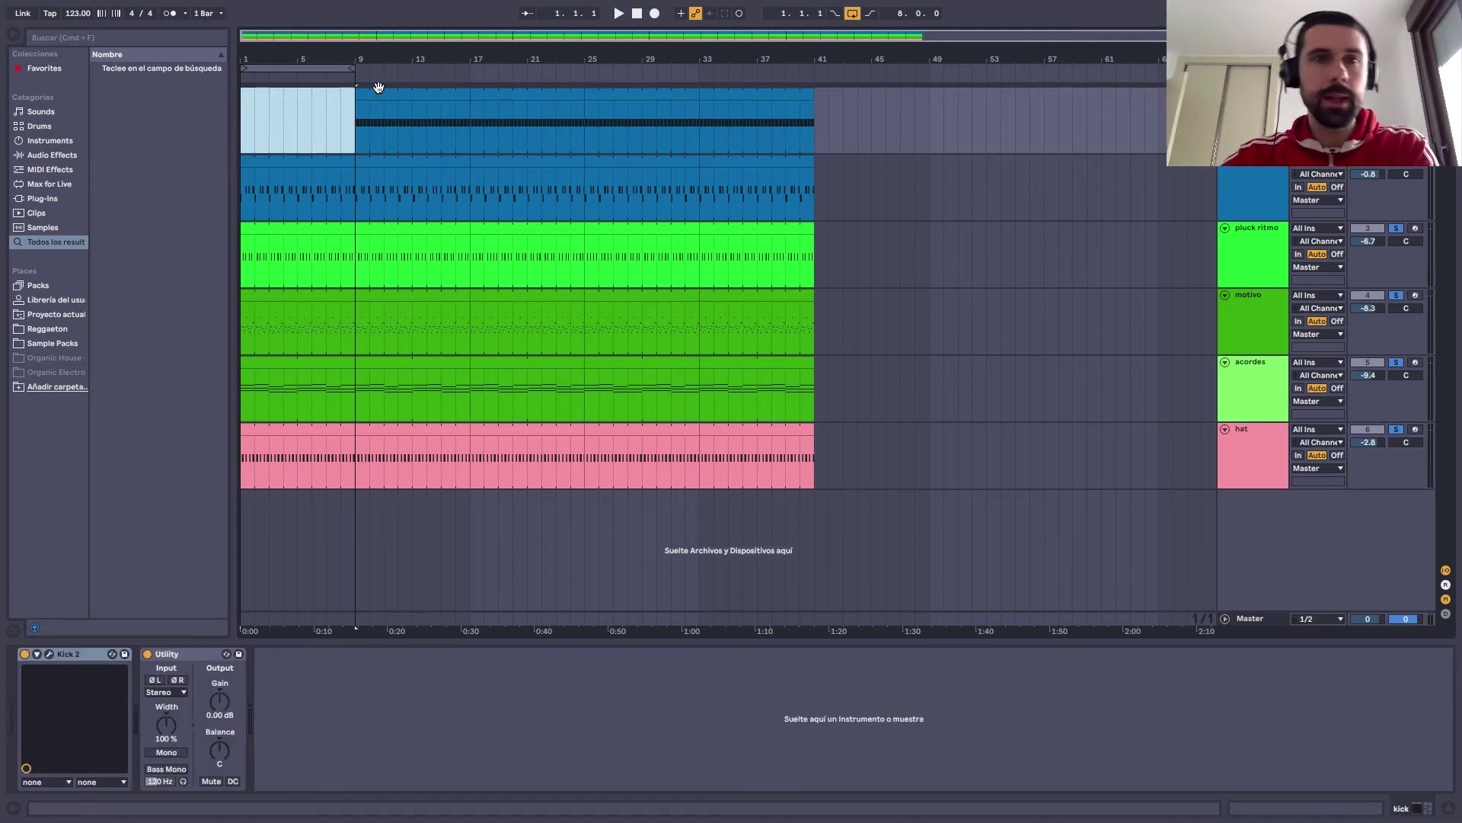
key("super+d")
Add a 'drop' locator at bar 17 and a 'break' locator at bar 1, looping to bar 17
right_click(469, 75)
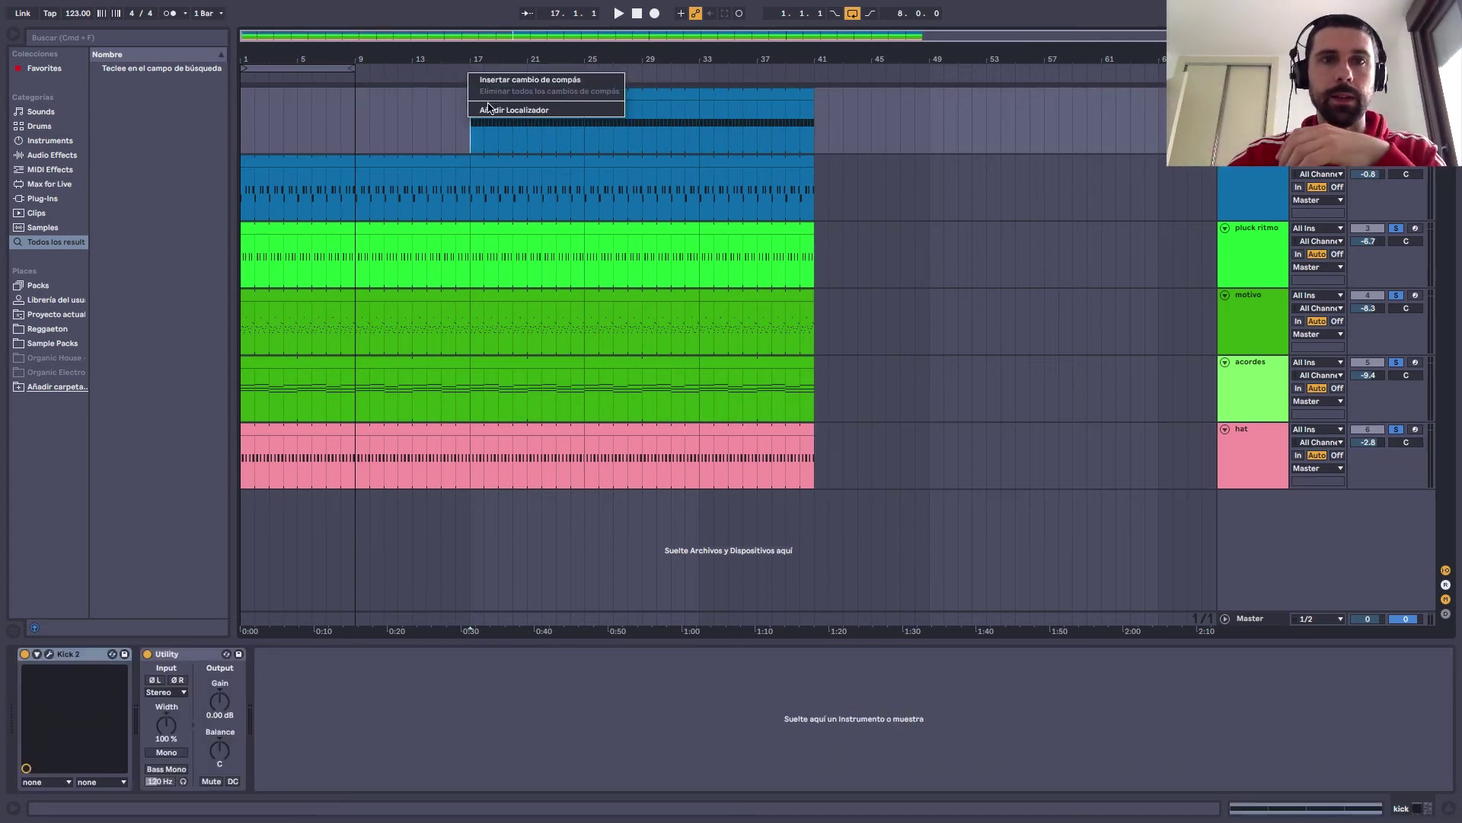
left_click(491, 109)
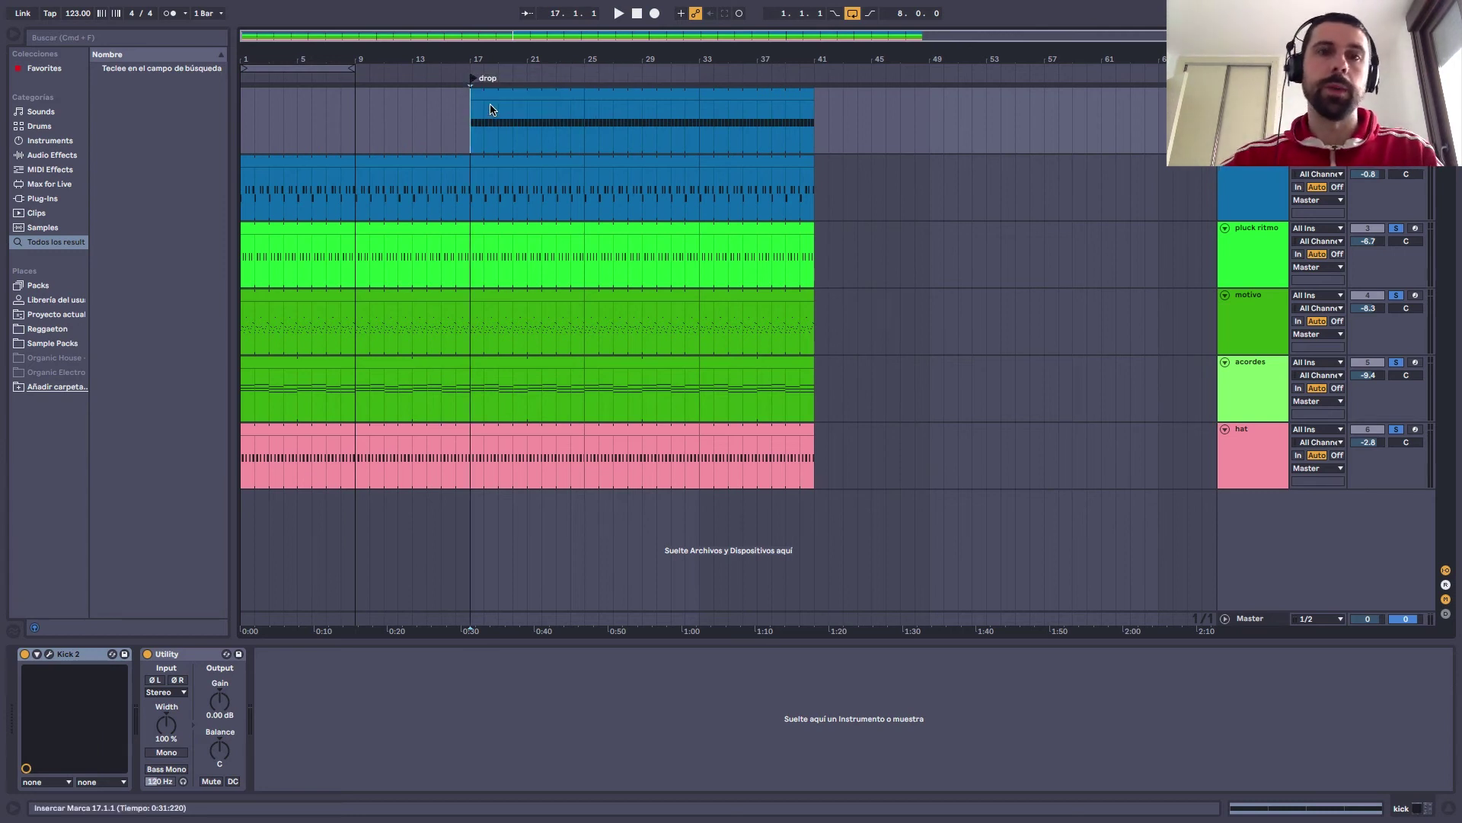
right_click(287, 78)
left_click(309, 112)
key("ctrl+r")
type("break")
key("Return")
left_click_drag(276, 81, 241, 80)
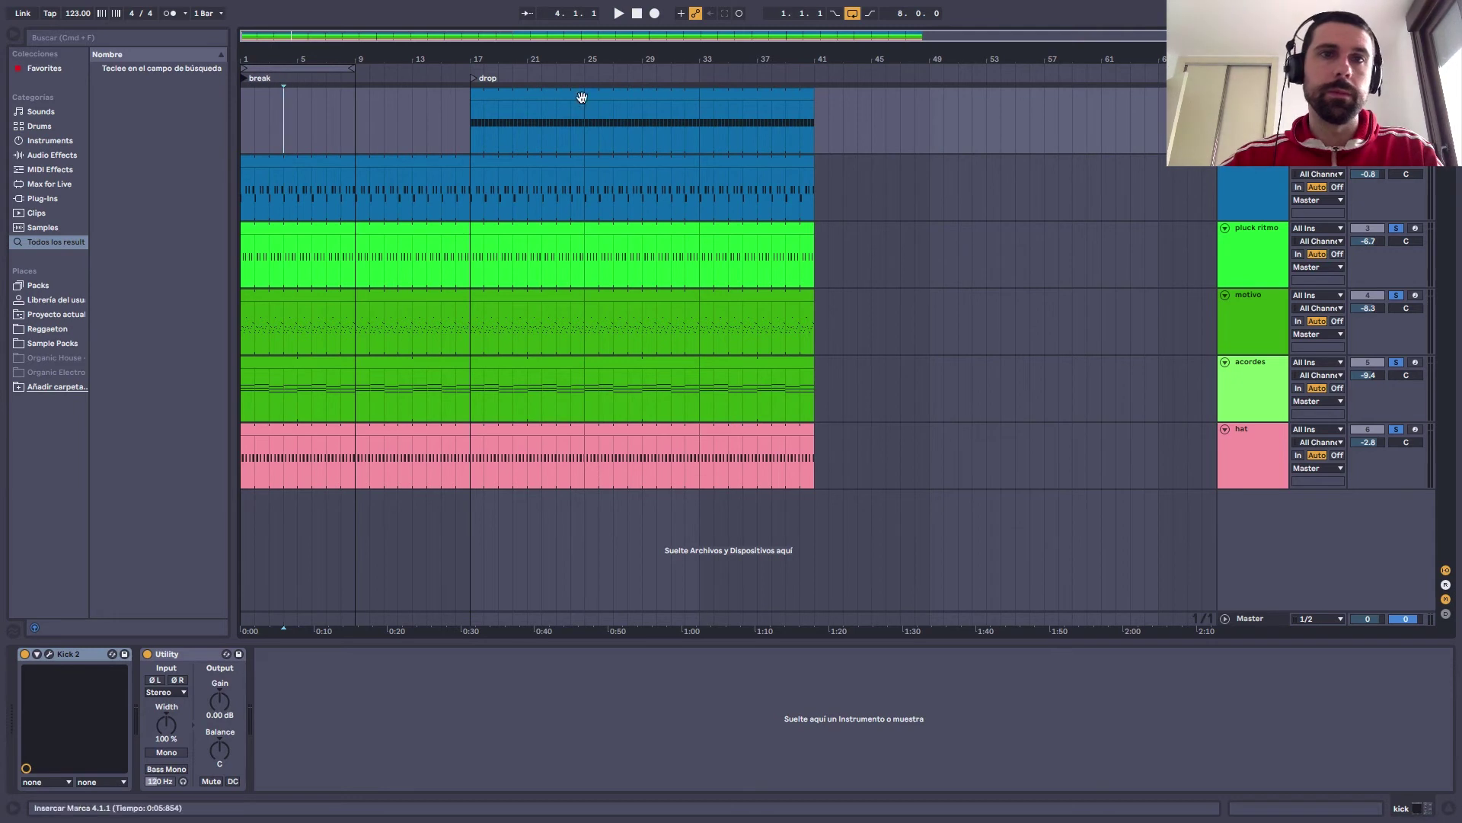
left_click_drag(354, 68, 448, 85)
Add an Auto Filter to the Master track from an 'auto' browser search
left_click(358, 157)
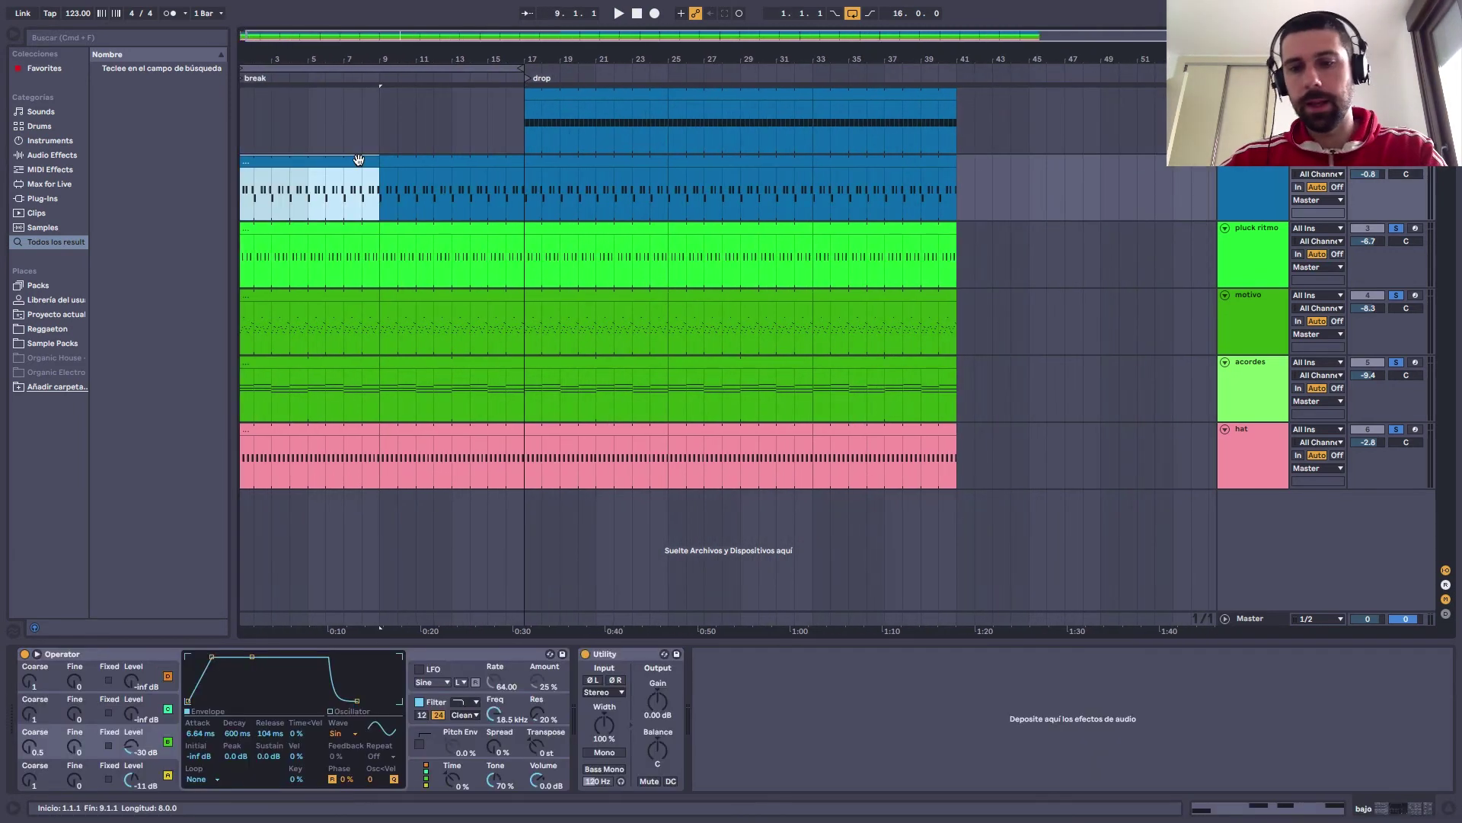
left_click(1255, 617)
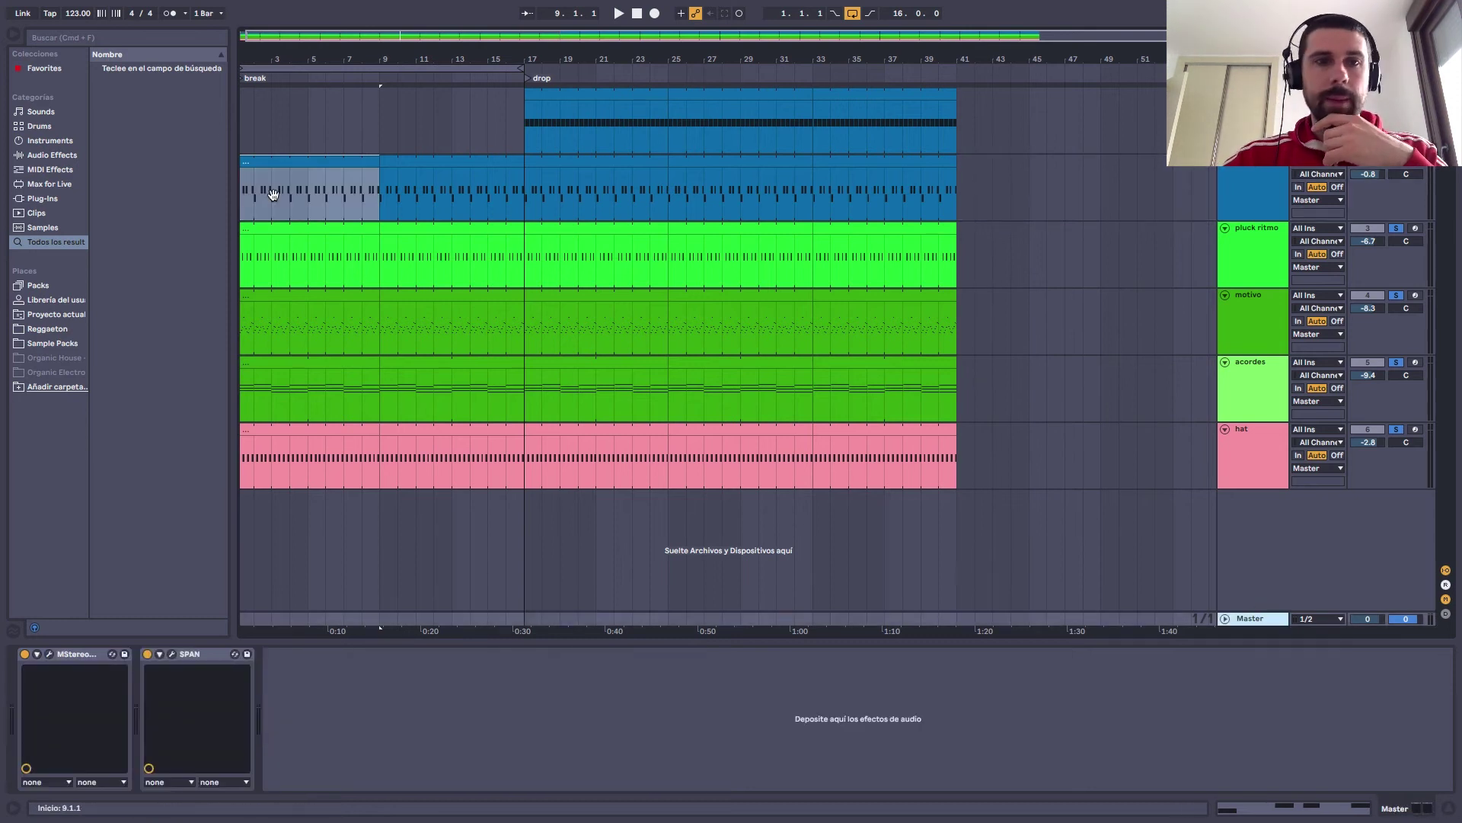
left_click(168, 36)
type("auto")
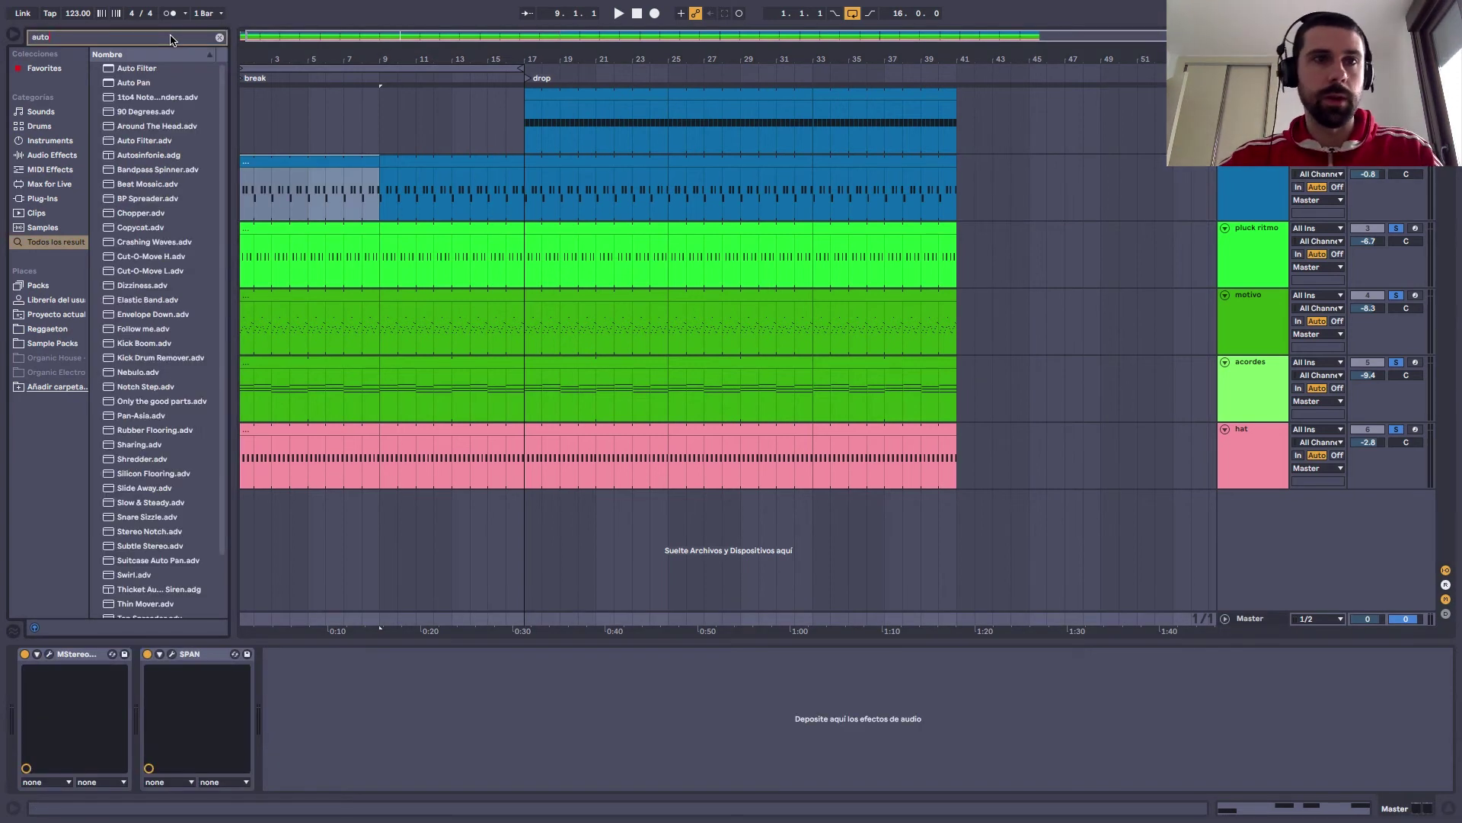
double_click(157, 69)
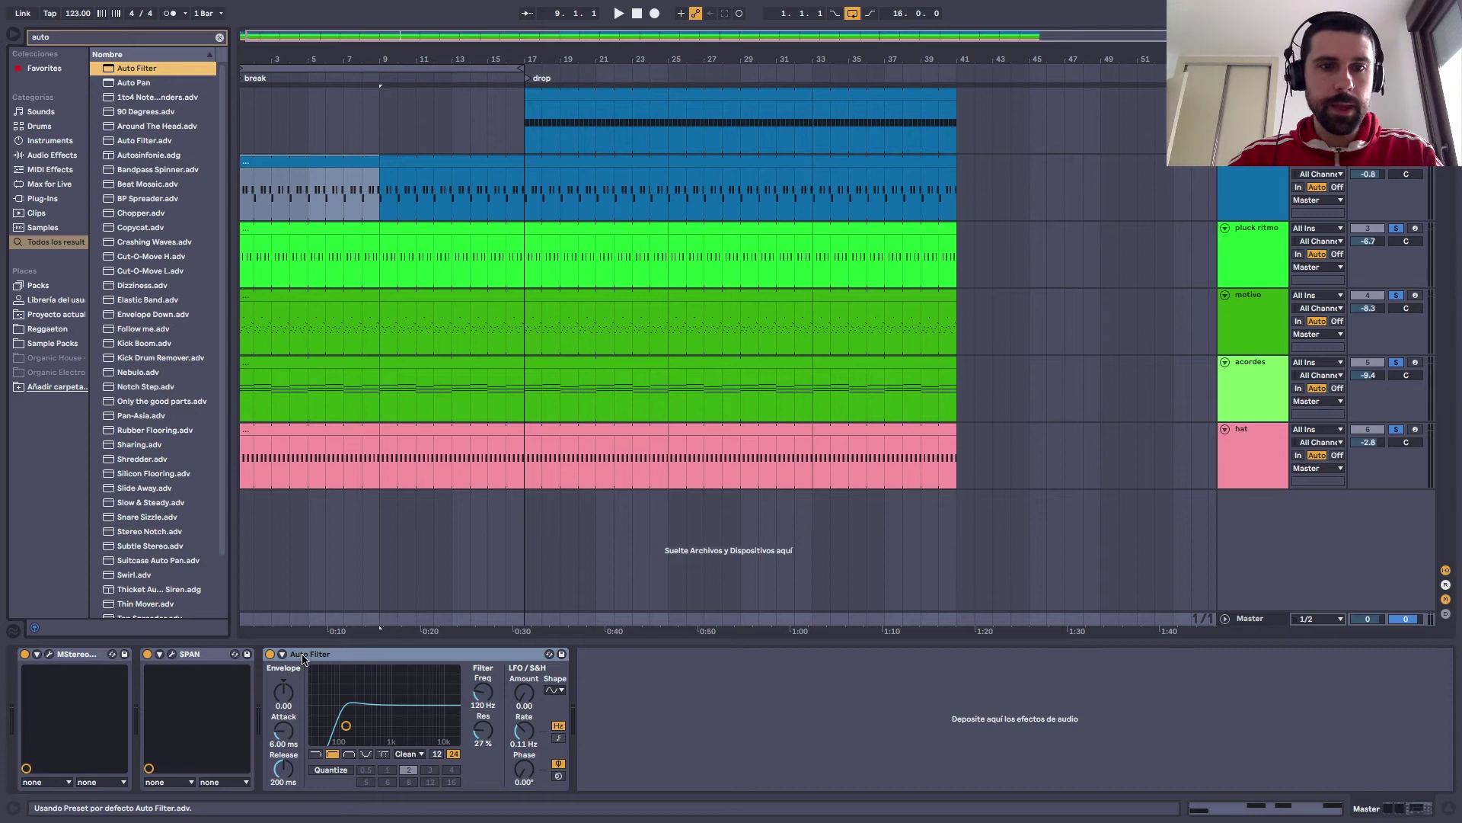
Automate the Auto Filter's Device On to stay On through the break and Off from bar 17
key("a")
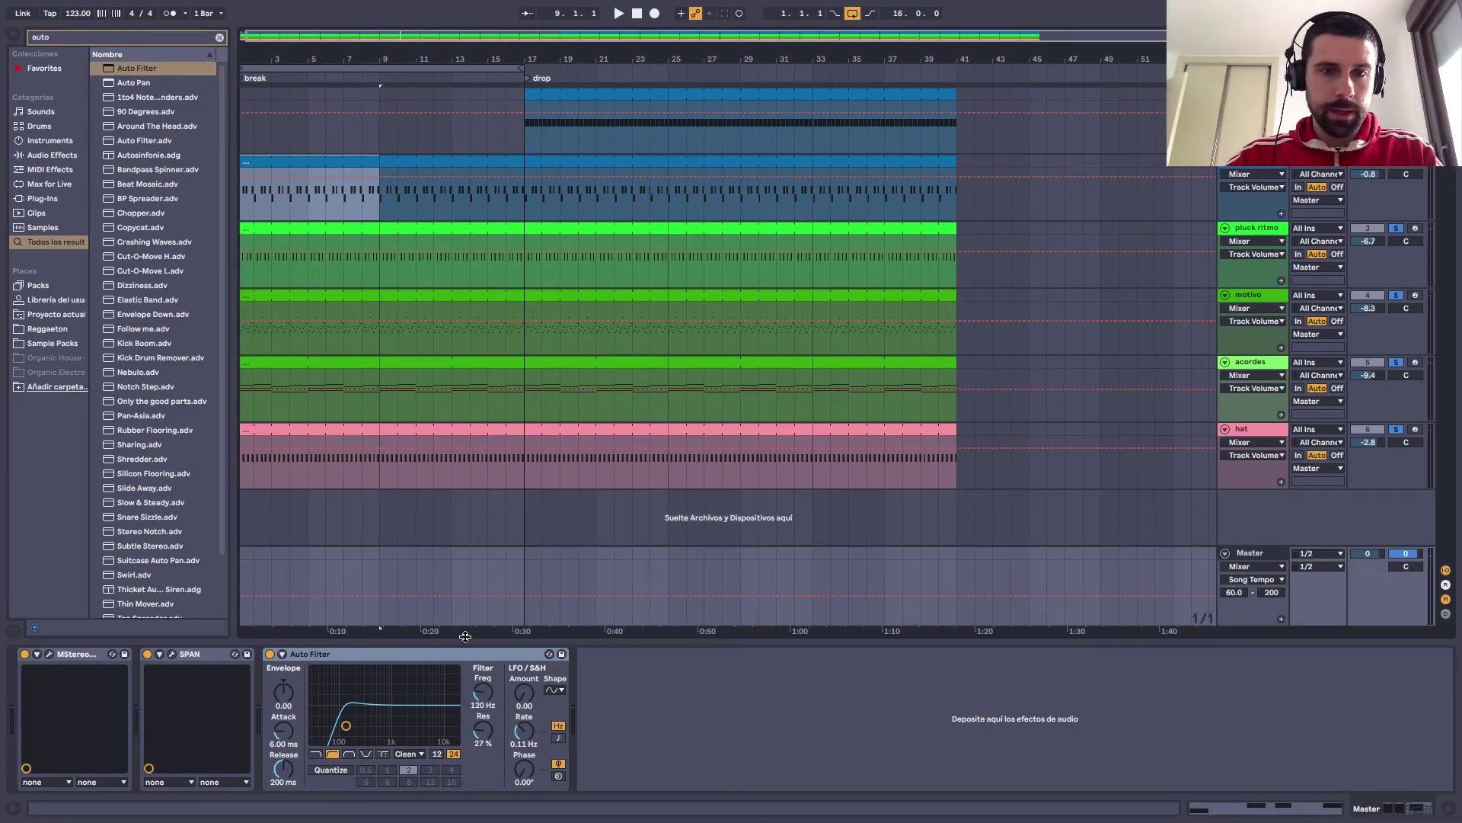
left_click(520, 602)
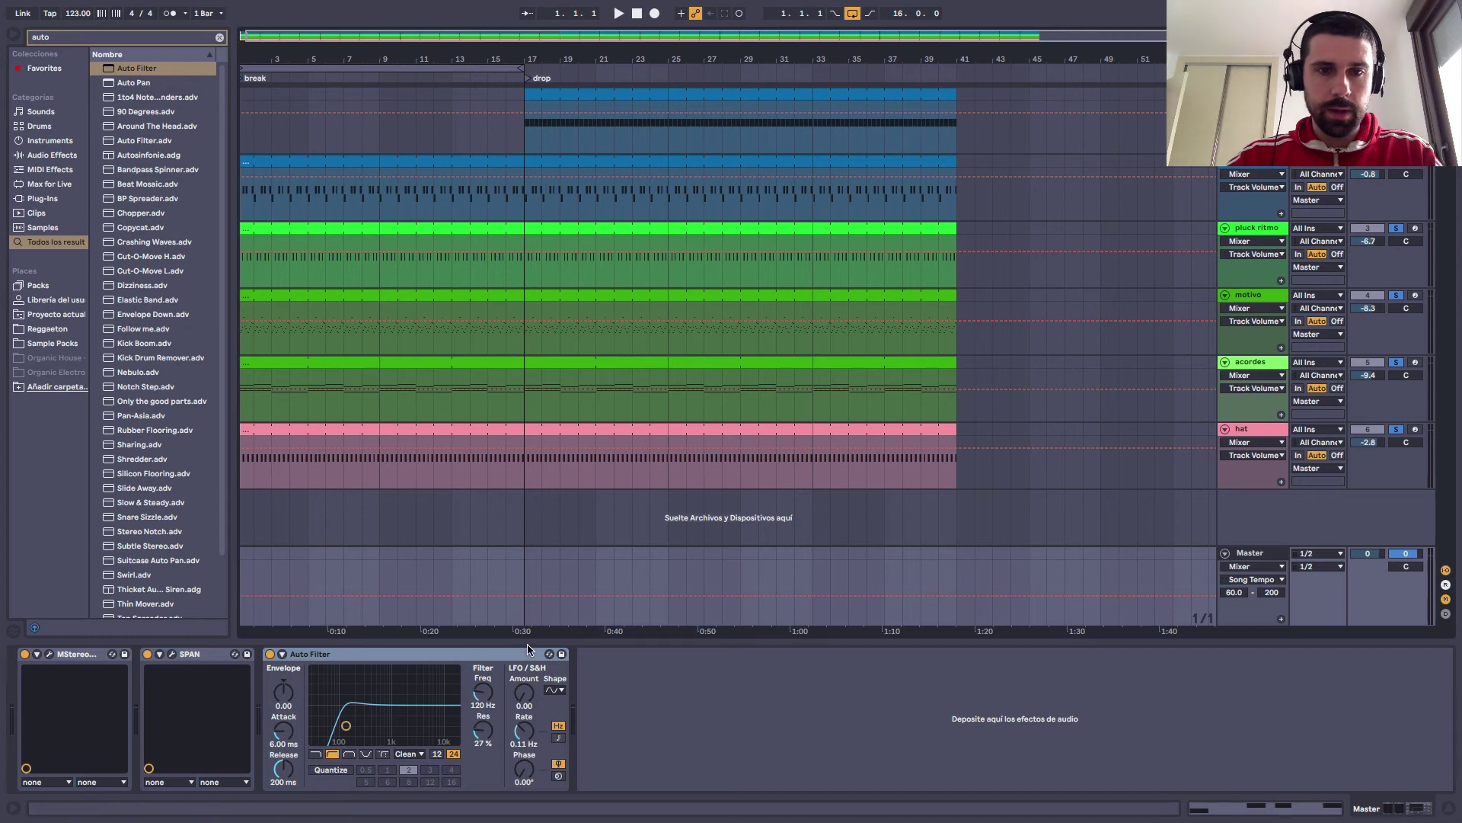
left_click(271, 654)
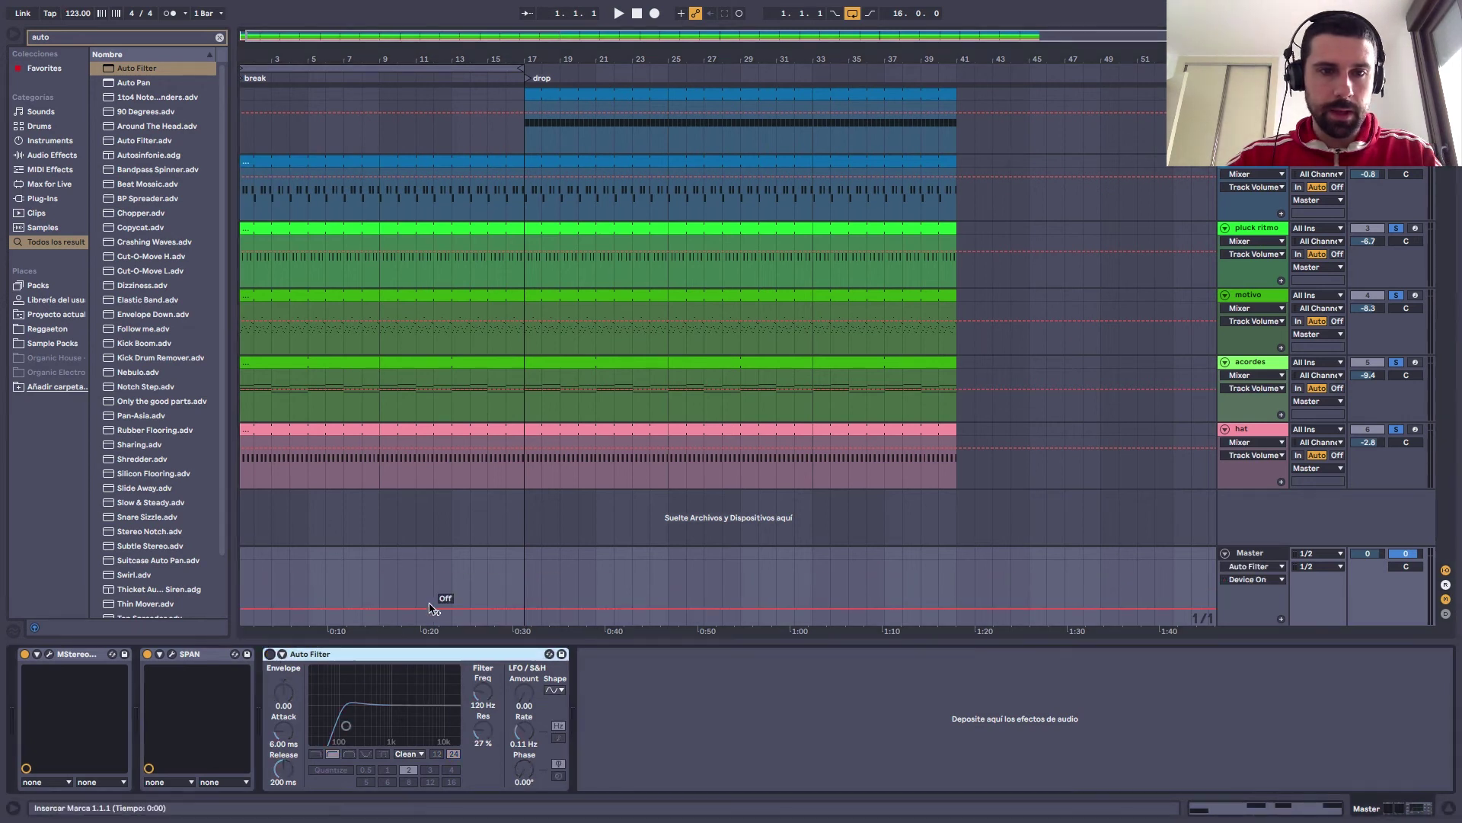
left_click_drag(433, 608, 434, 577)
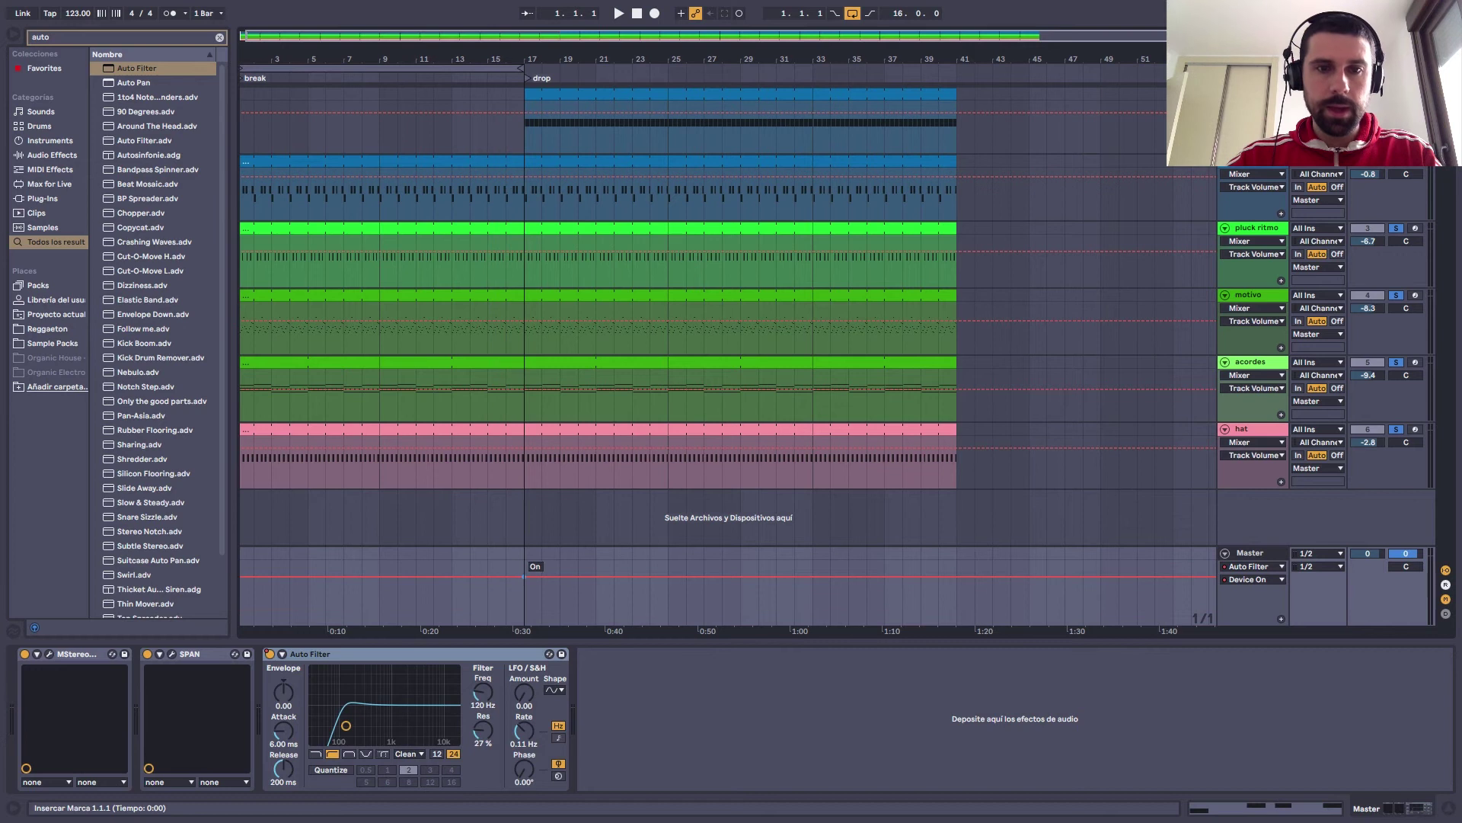
left_click_drag(525, 578, 524, 609)
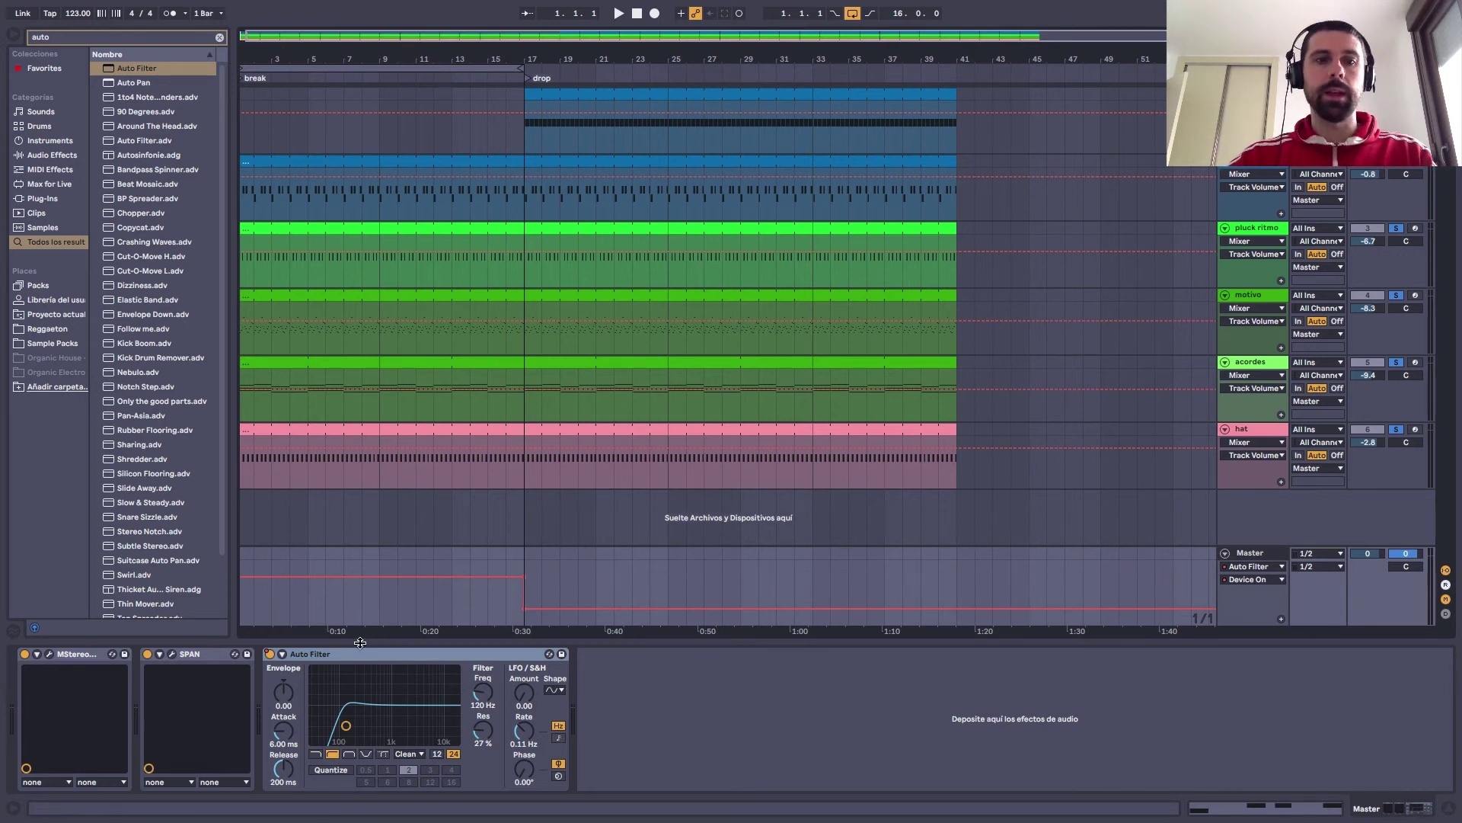
Turn off arrangement looping and play from just before the drop near bar 16
left_click(490, 96)
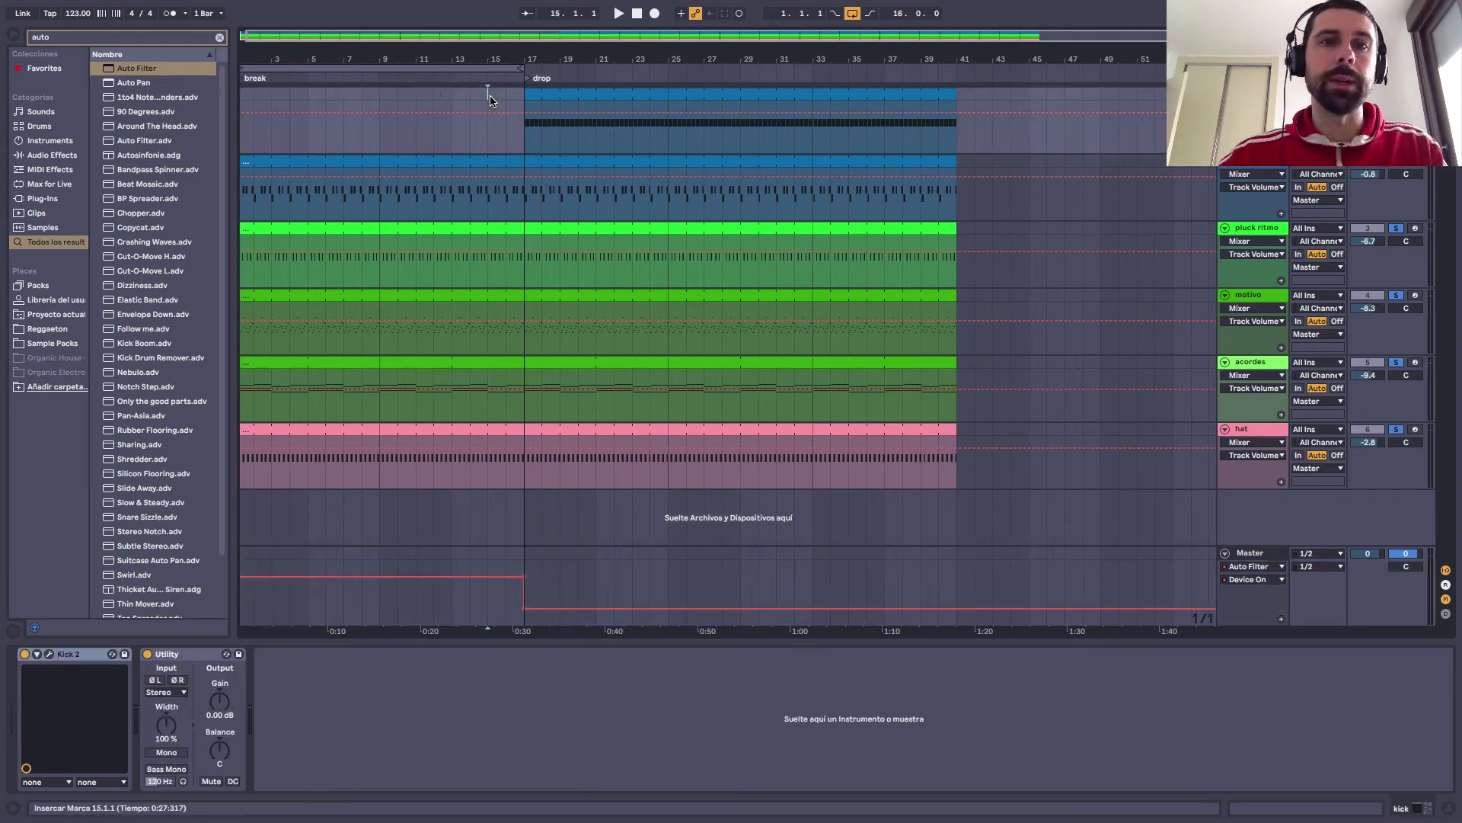
key("super+l")
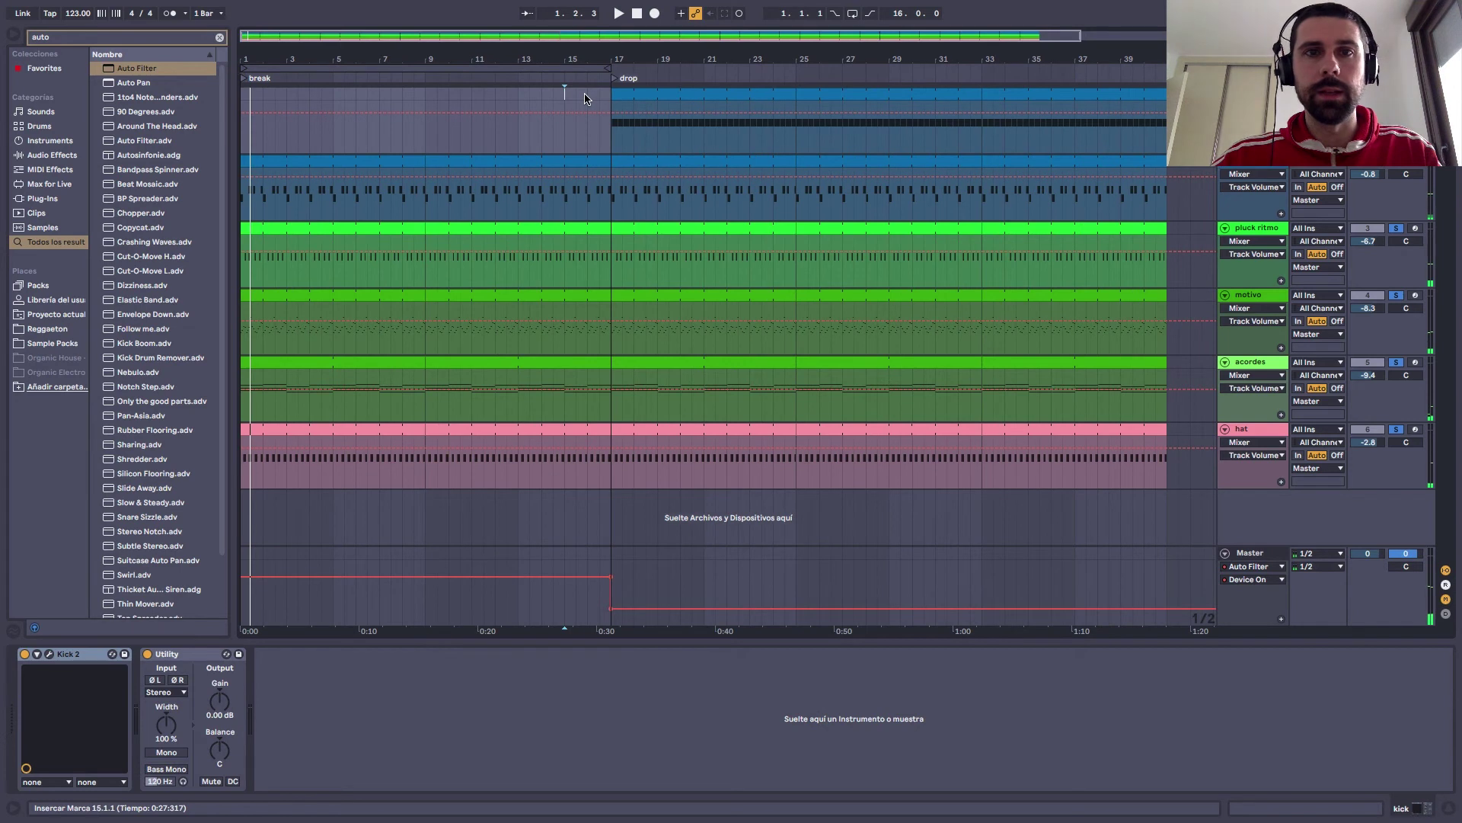
left_click(587, 94)
key("space")
key("space")
left_click_drag(649, 51, 652, 57)
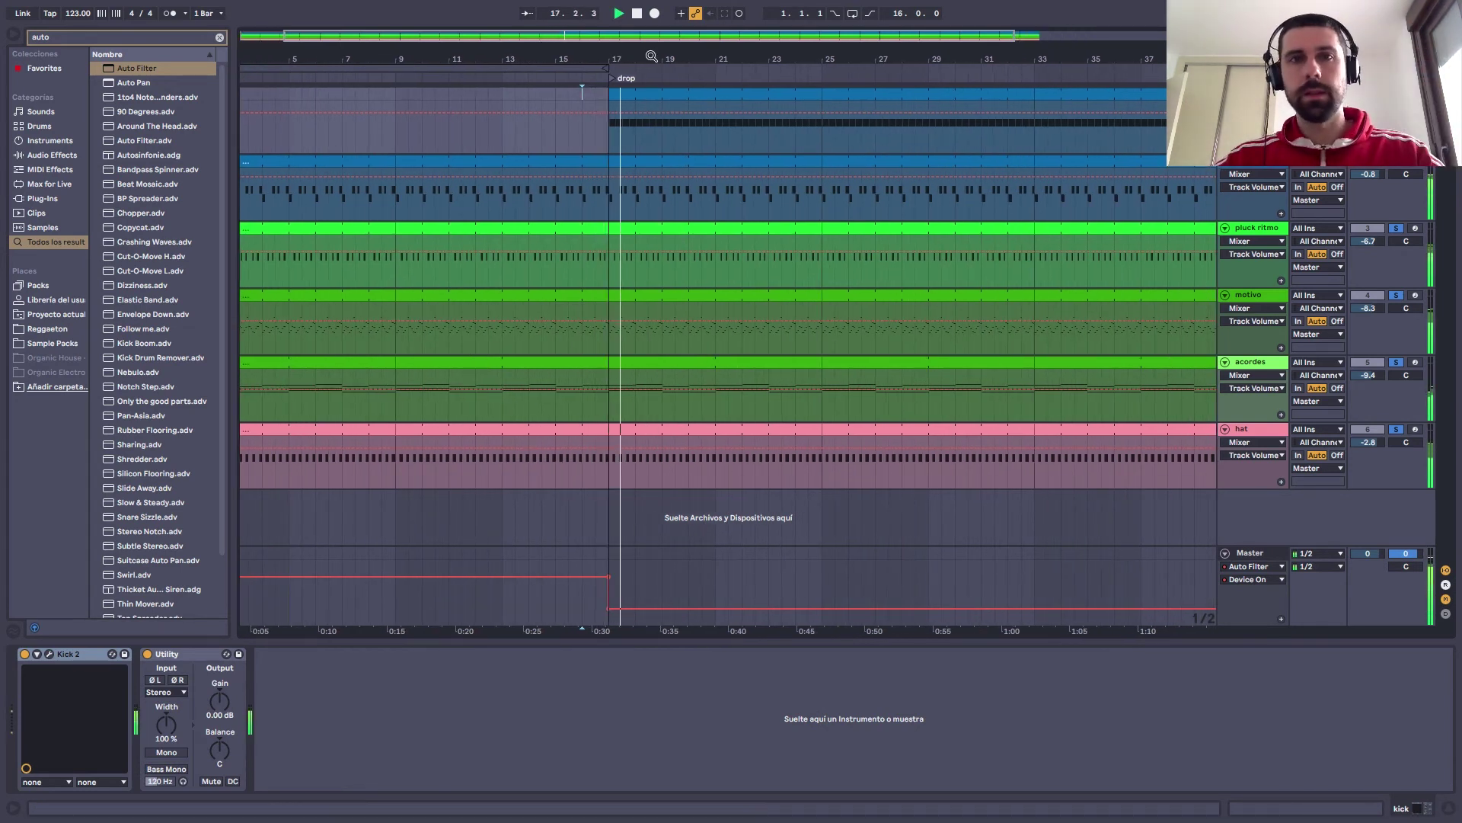
key("minus")
key("space")
Trim the hat and pluck ritmo clips so they end at bar 16
left_click_drag(536, 430, 518, 432)
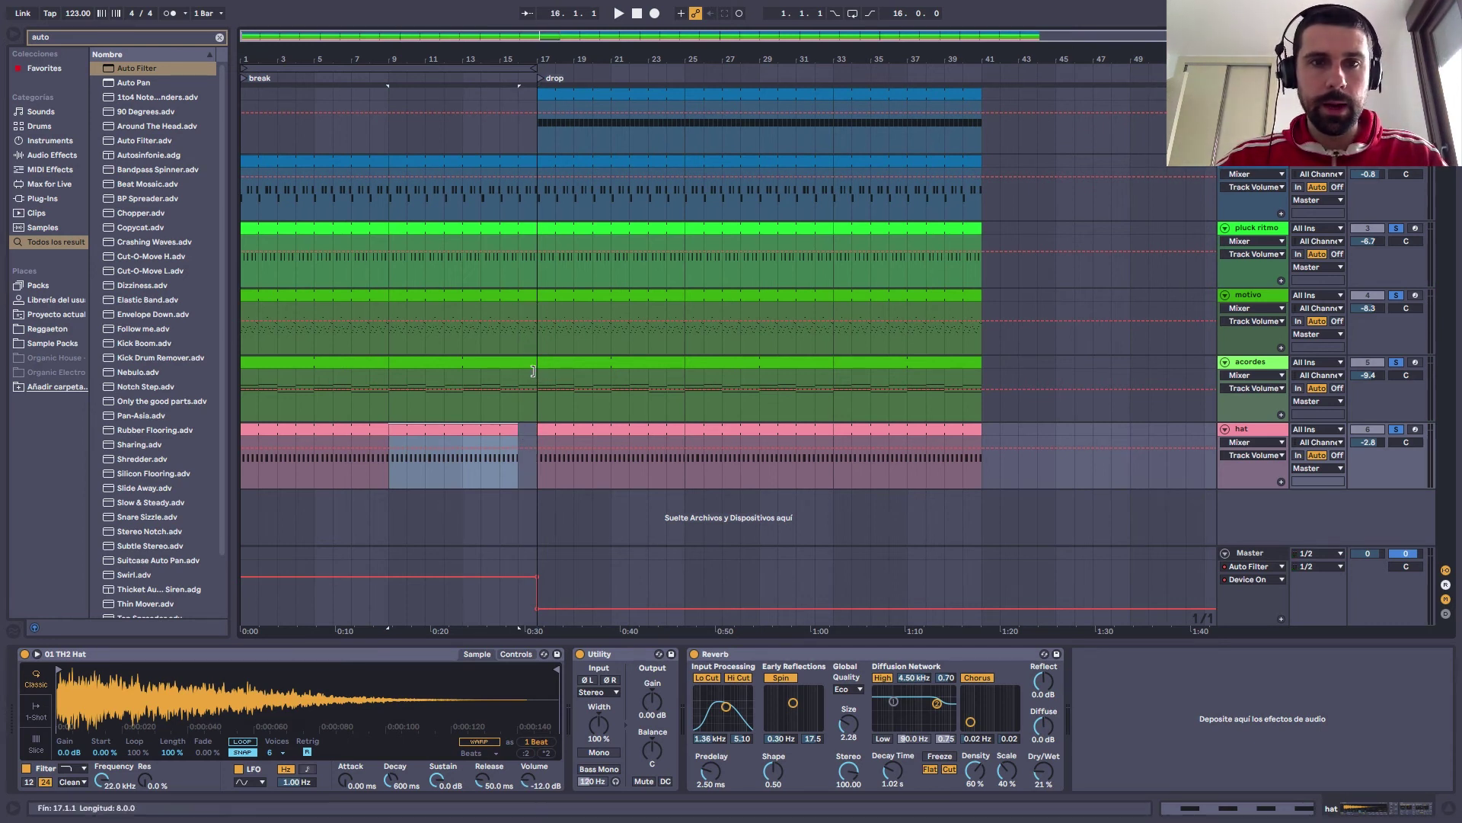
left_click_drag(390, 370, 533, 367)
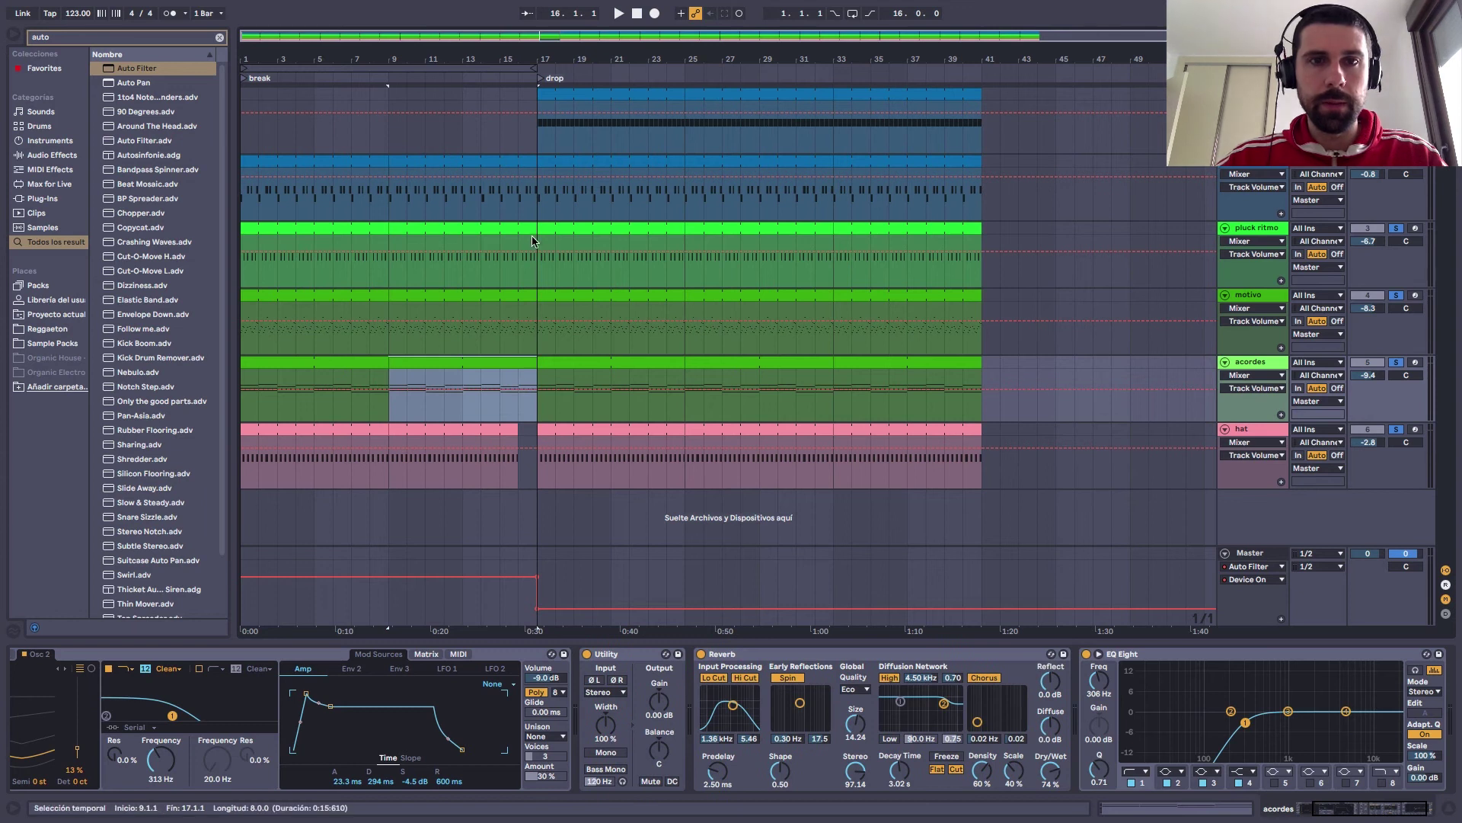
left_click_drag(390, 237, 520, 236)
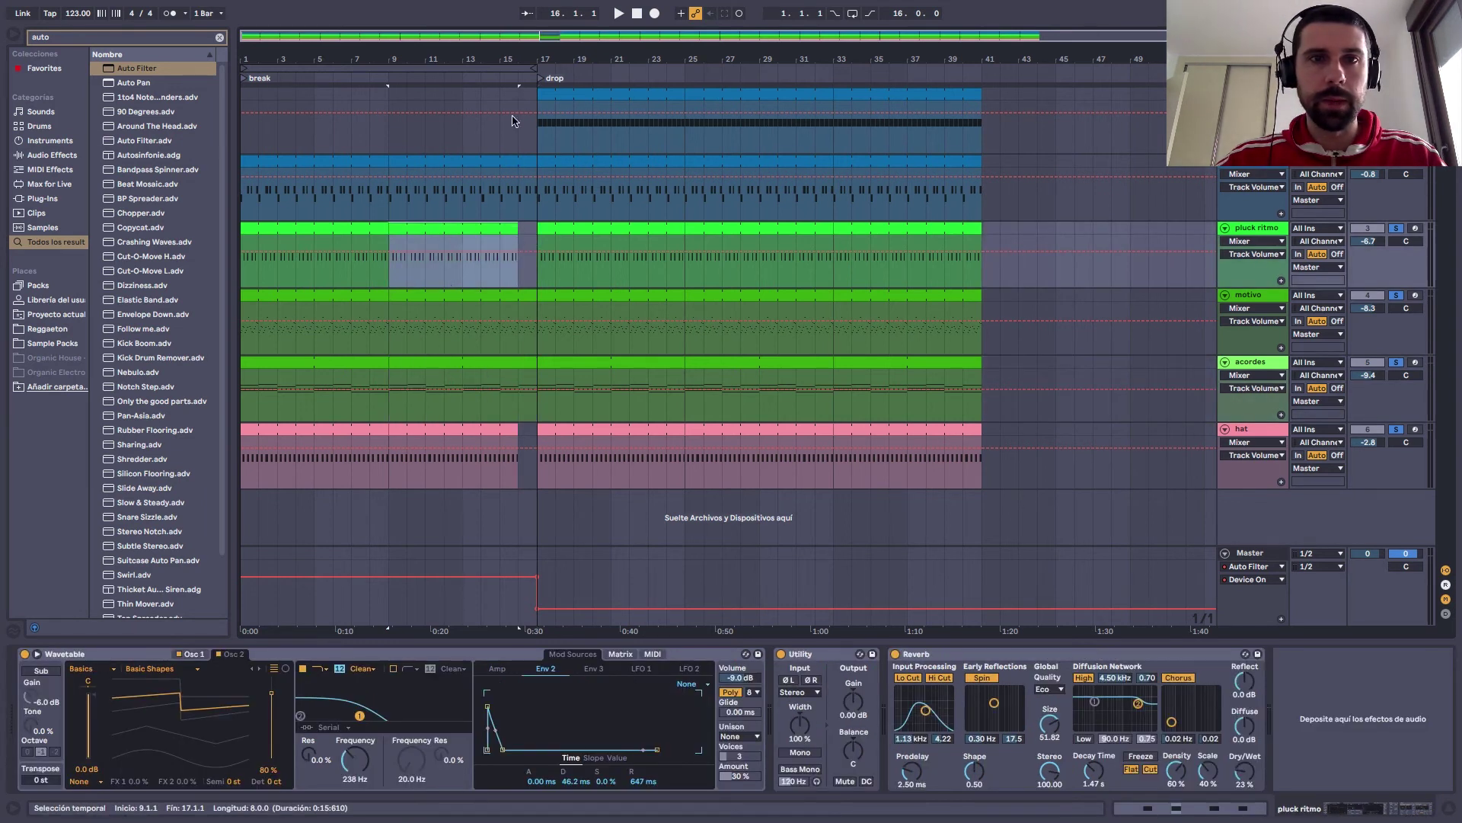
key("Up")
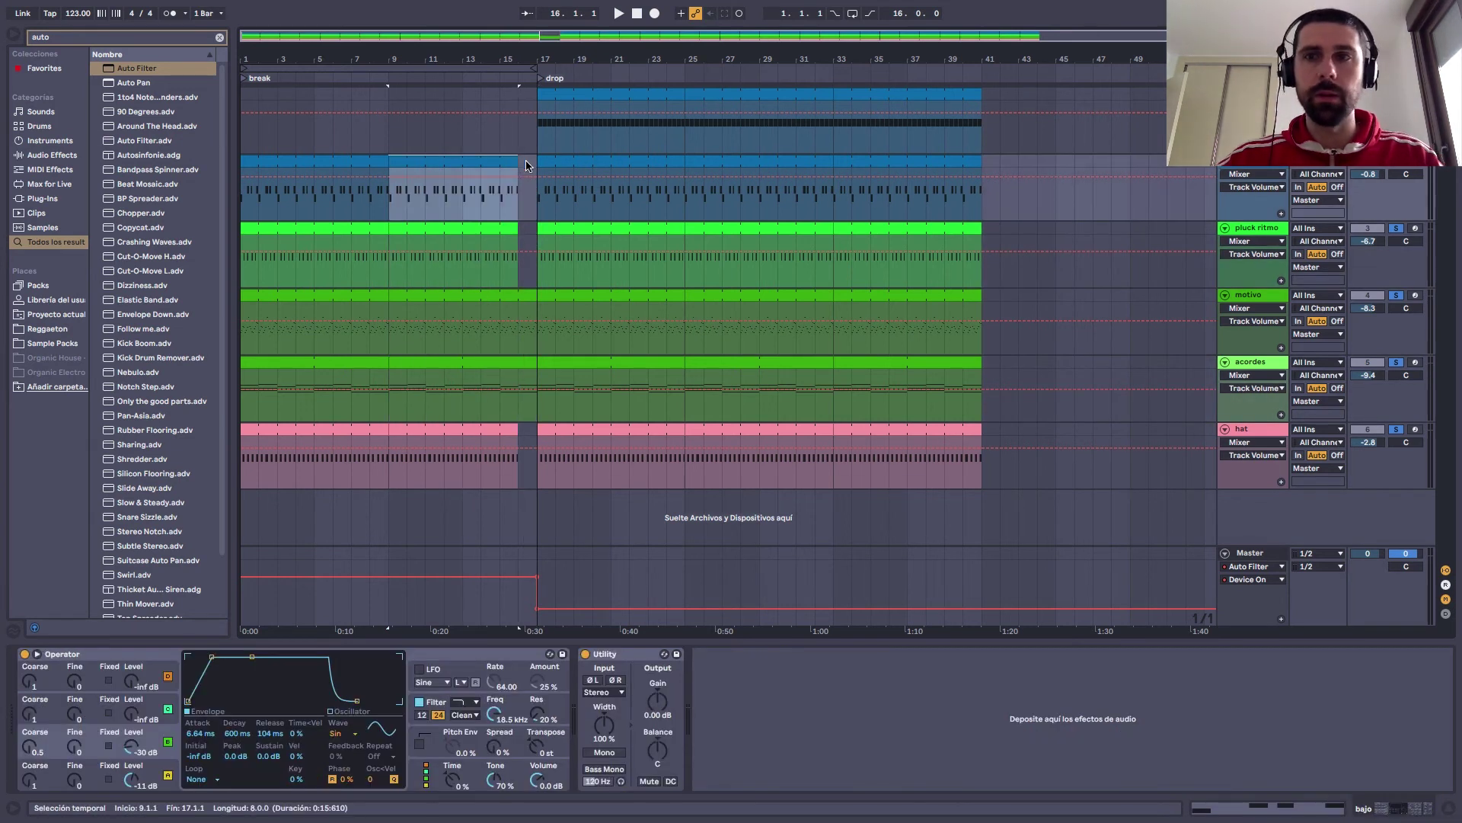
Search 'auto' in the browser and add Auto Filter to the bass track
left_click(220, 37)
type("auto")
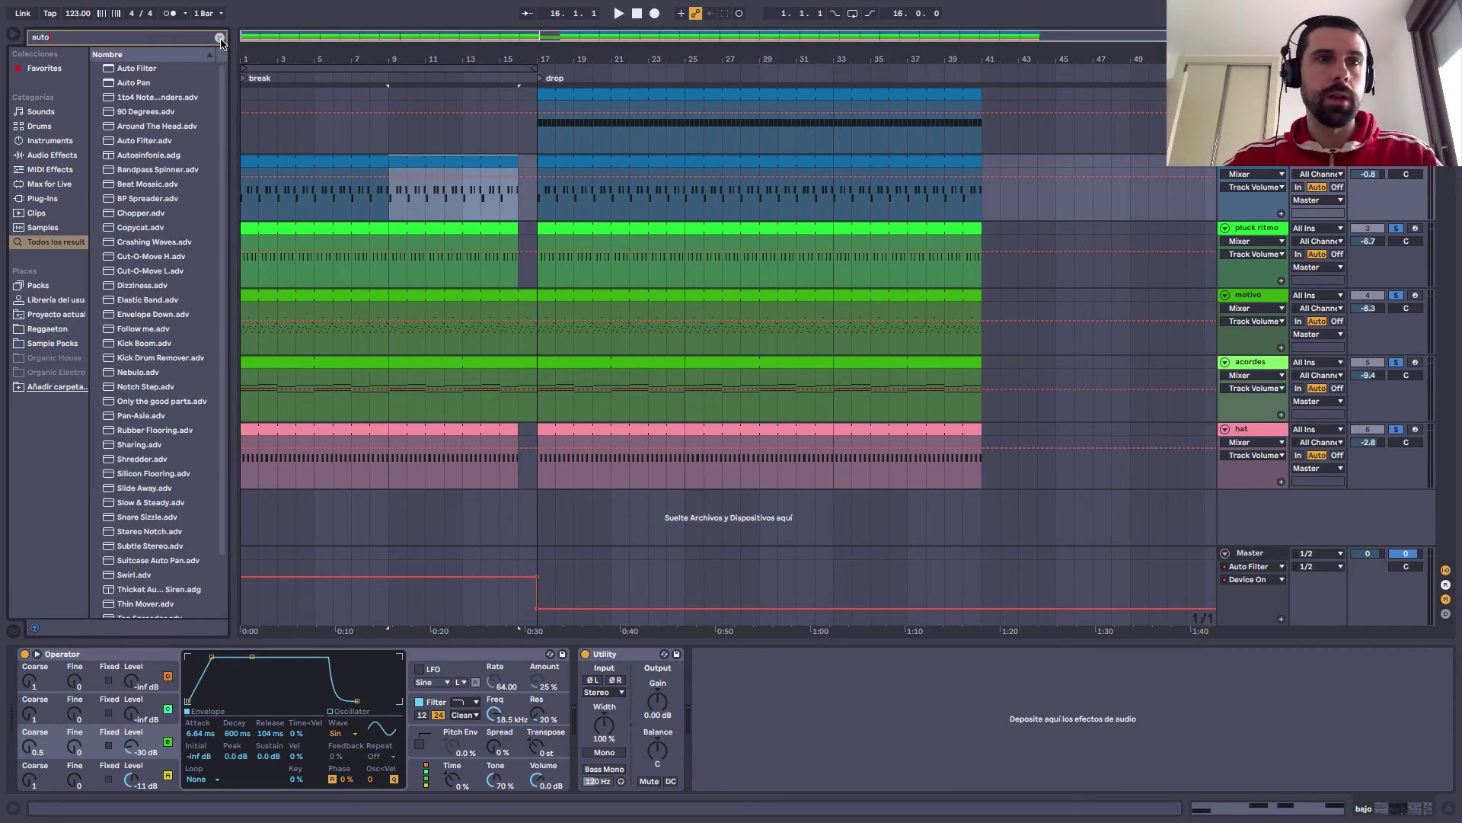
double_click(164, 68)
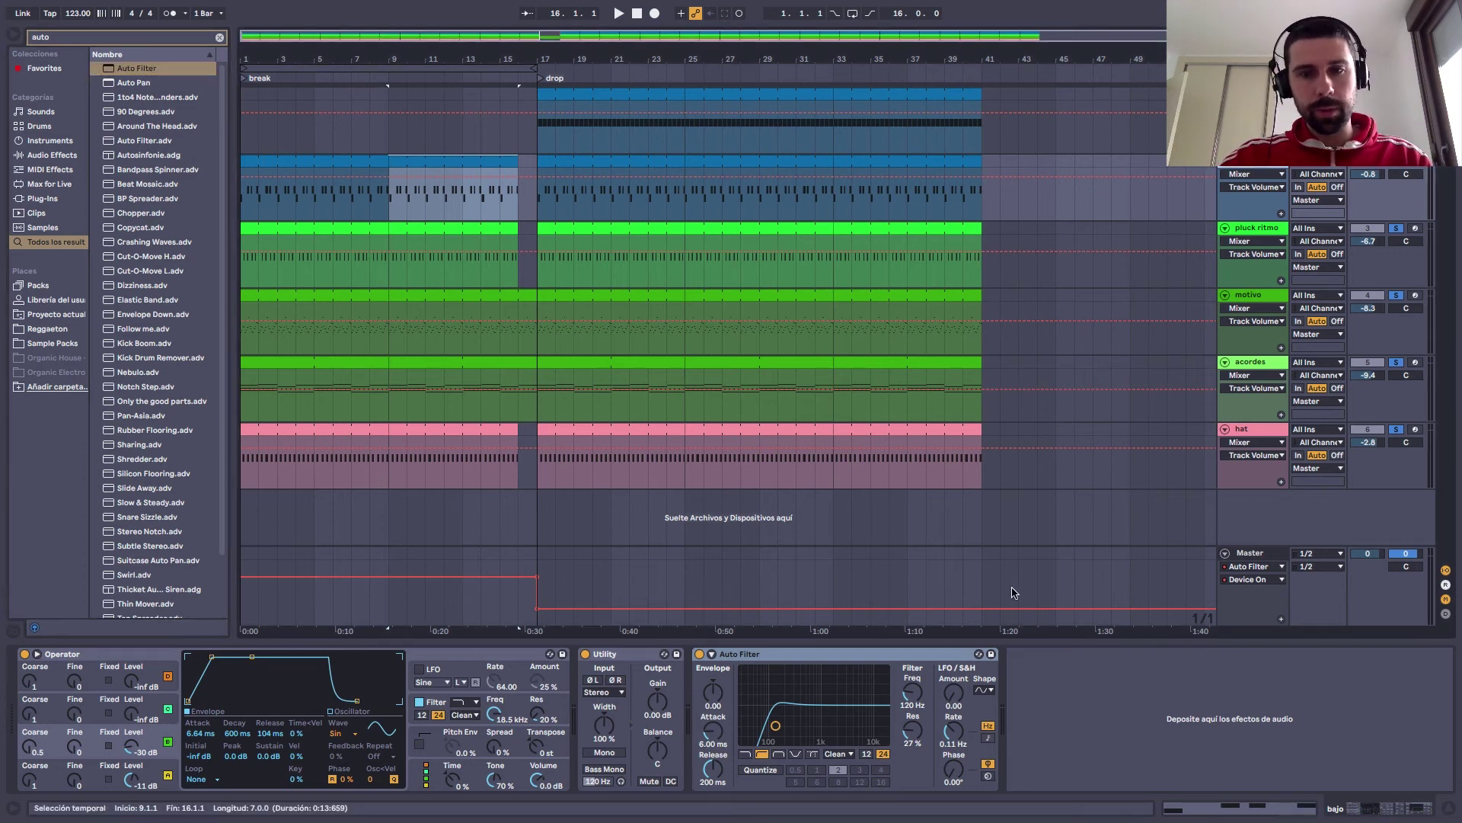
Automate the bass cutoff from 108 Hz at bar 9 up to 581 Hz by bar 16, then play the break
left_click_drag(912, 700, 911, 705)
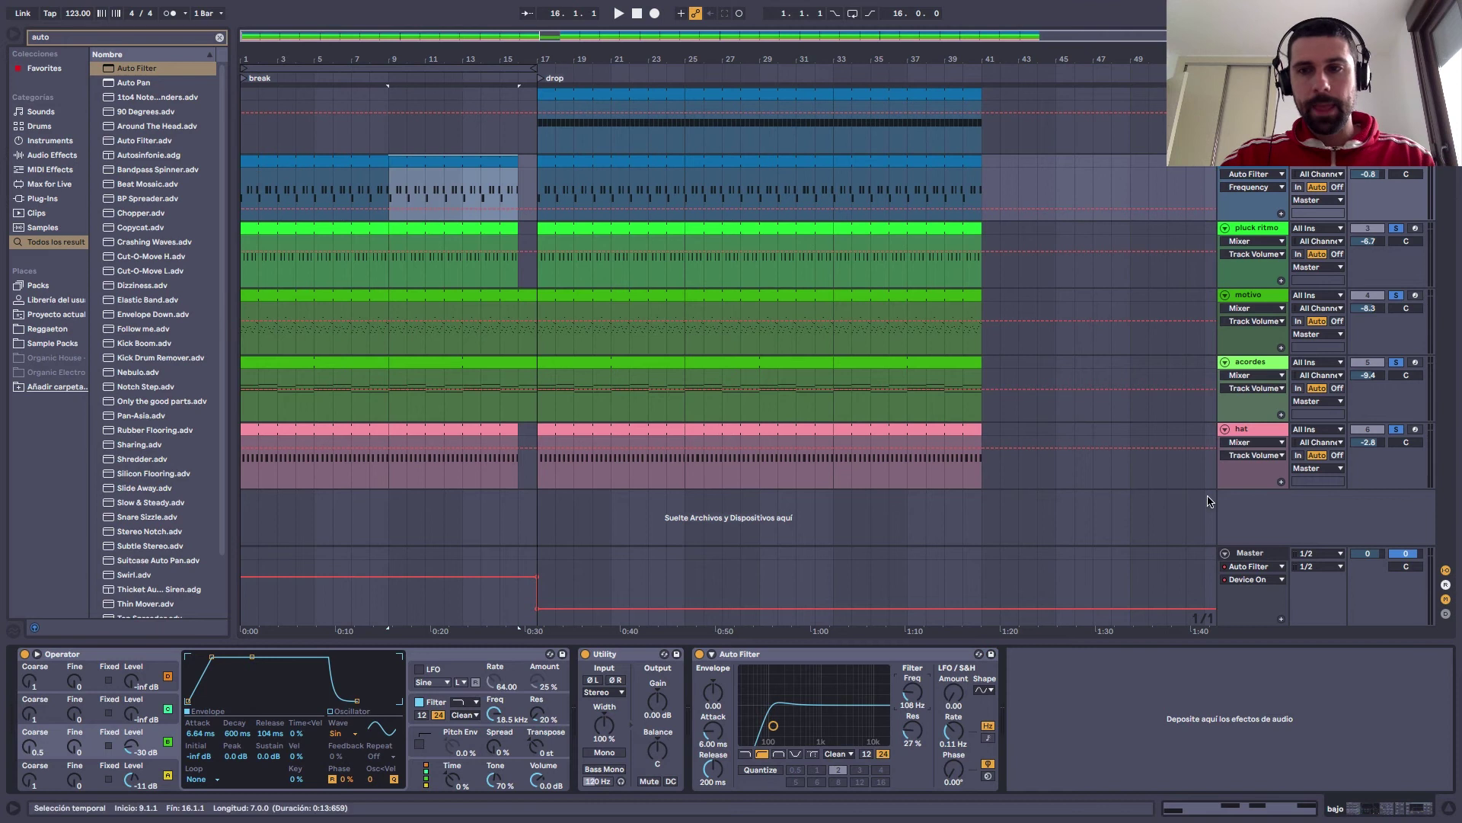
left_click(391, 210)
left_click_drag(480, 209, 537, 208)
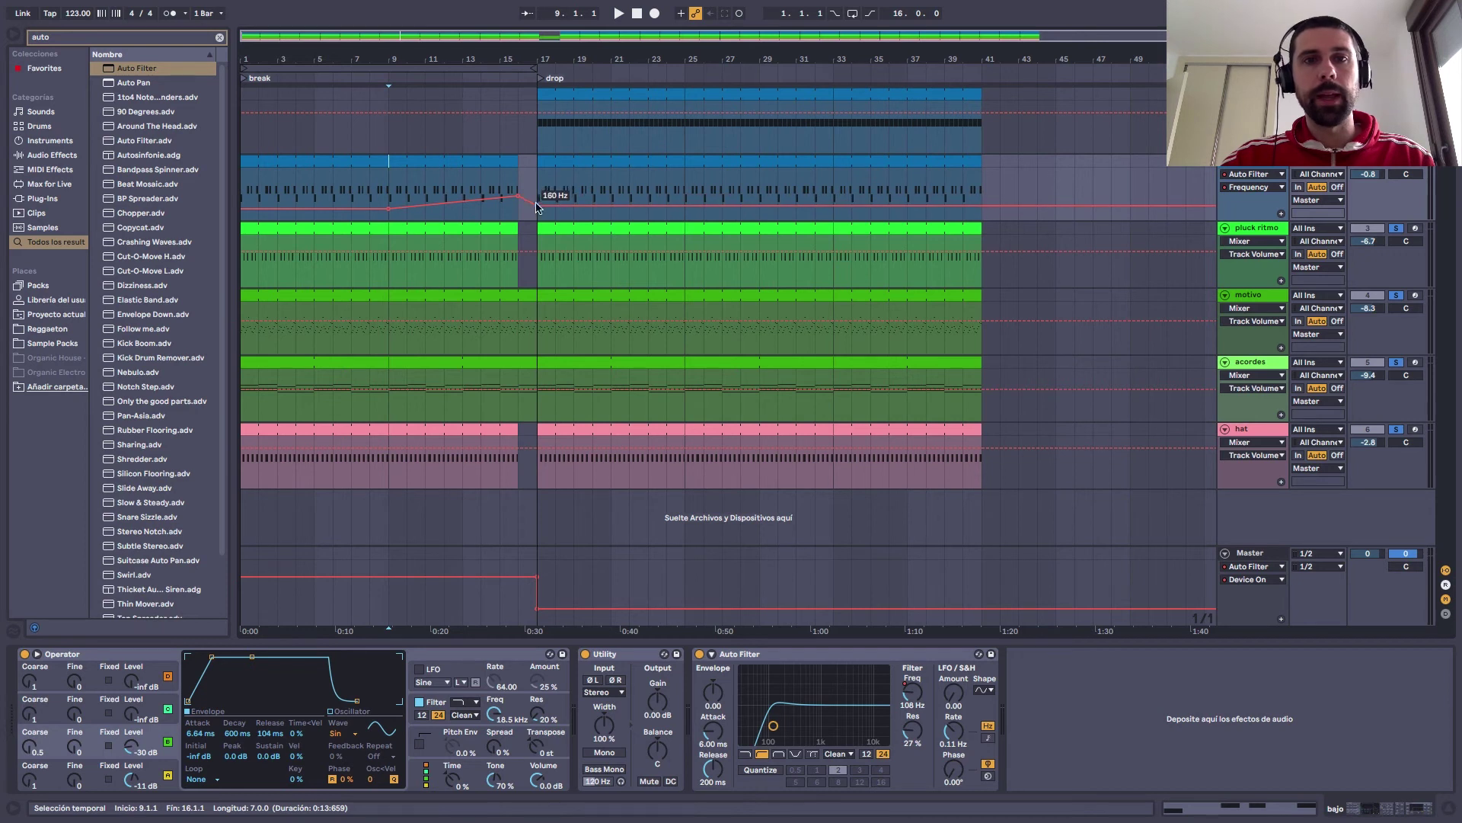
left_click(408, 158)
key("space")
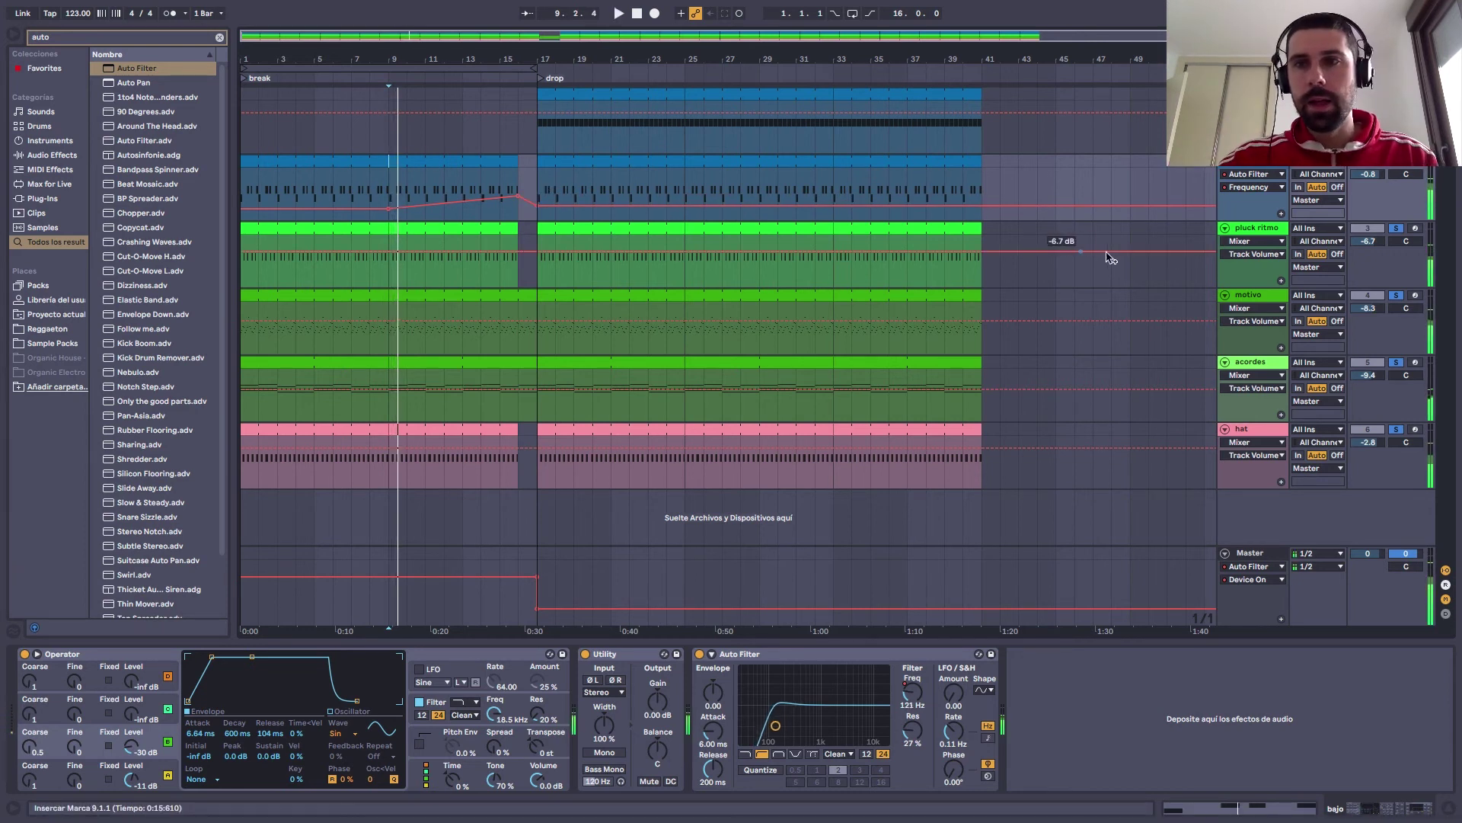
Set the hat's Auto Filter to low-pass with 18% resonance
left_click(1255, 438)
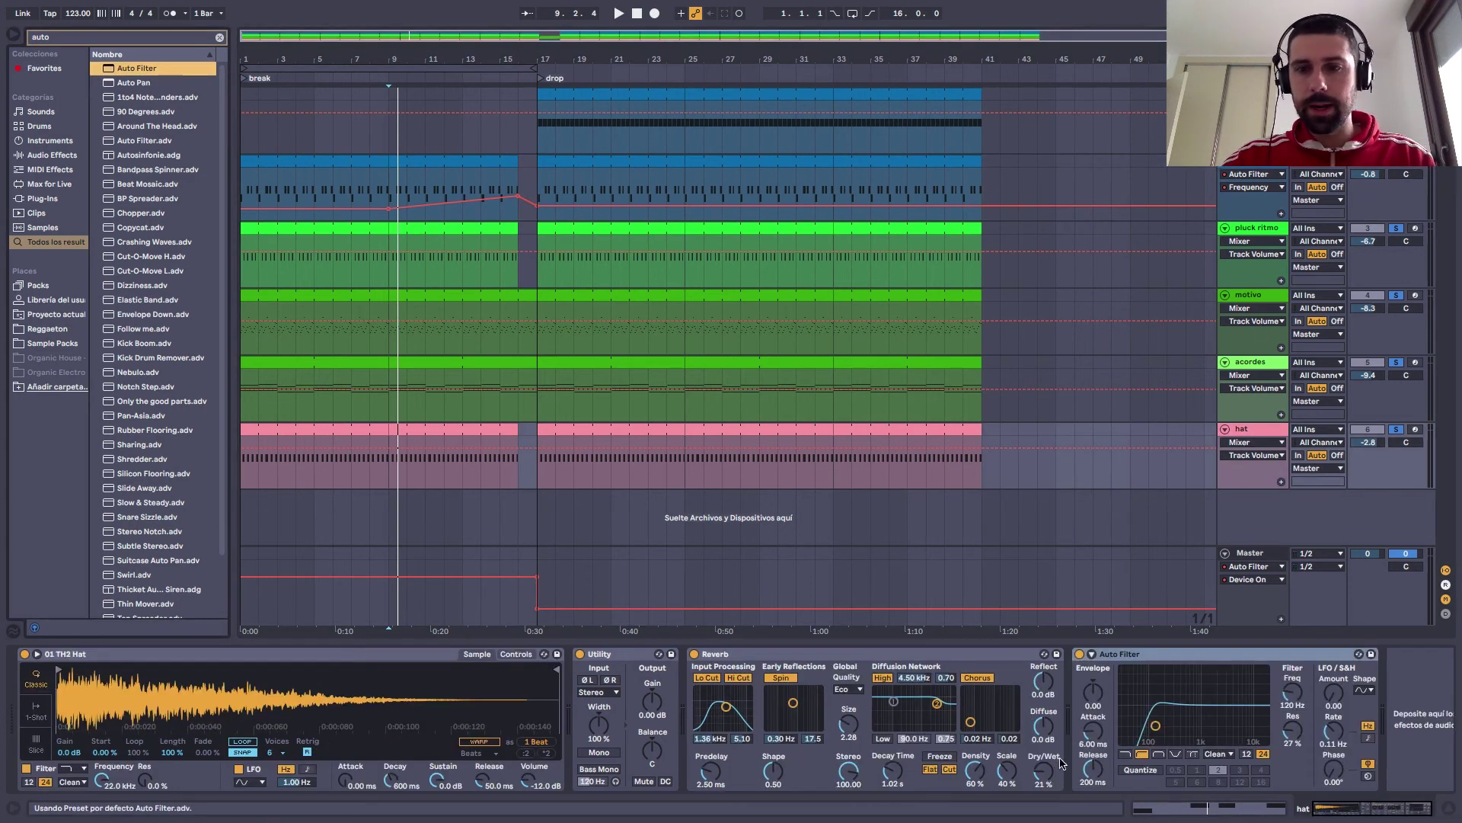
left_click(1126, 754)
left_click_drag(1298, 736, 1294, 656)
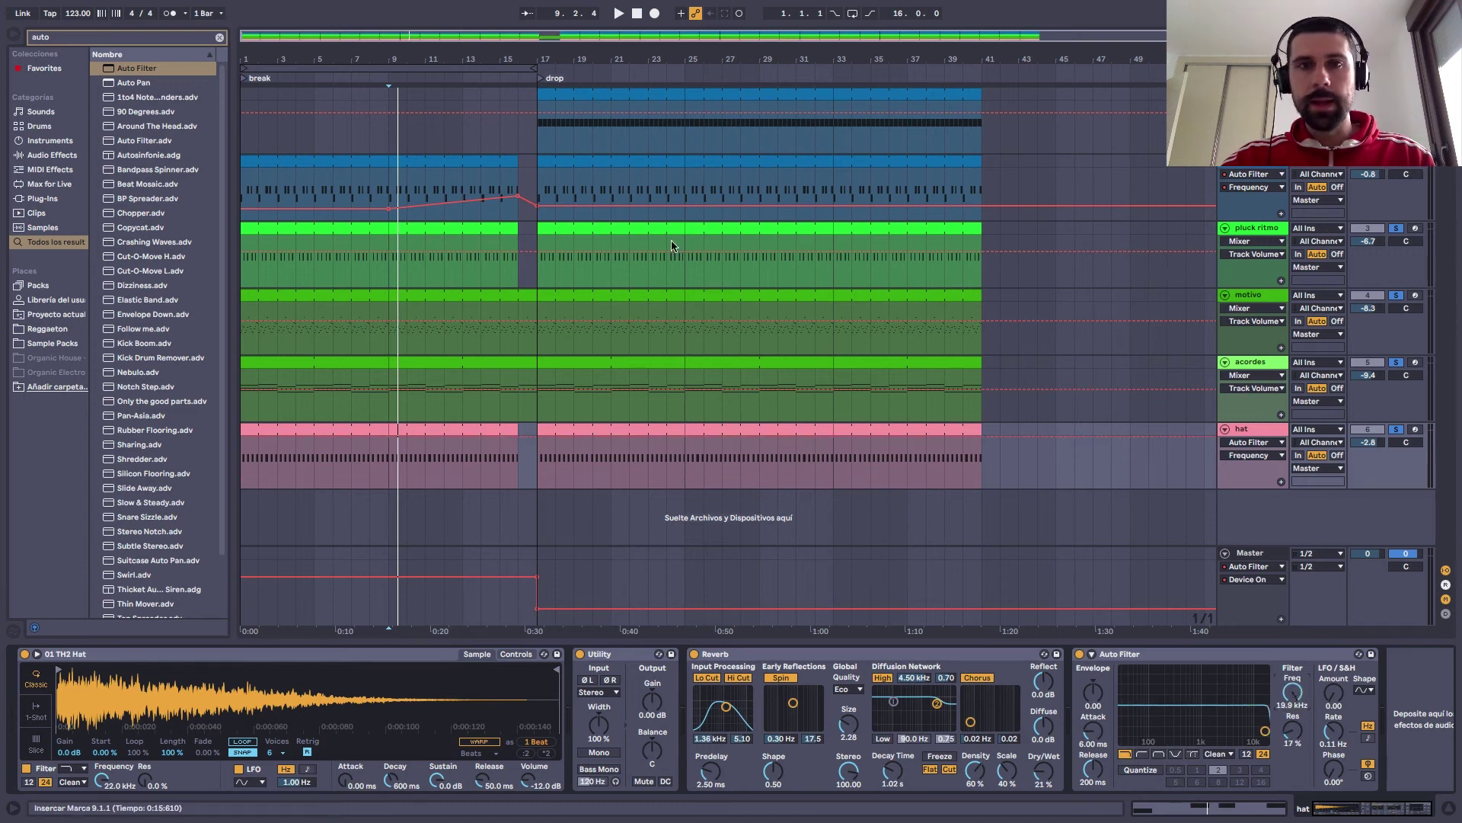
Draw hat filter frequency automation dipping to about 230 Hz just before bar 16
left_click(522, 438)
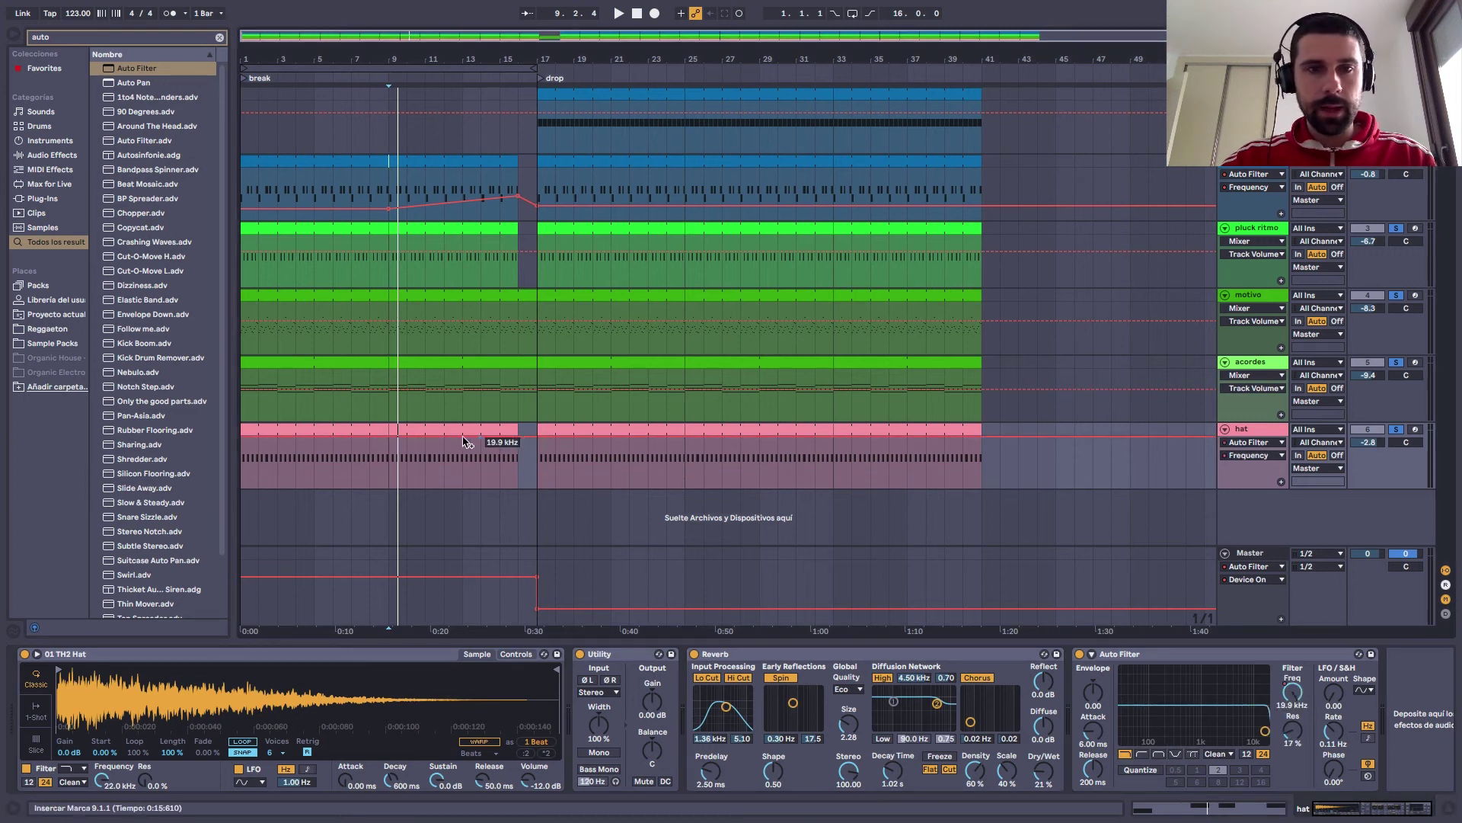
left_click(390, 437)
left_click_drag(427, 437, 518, 465)
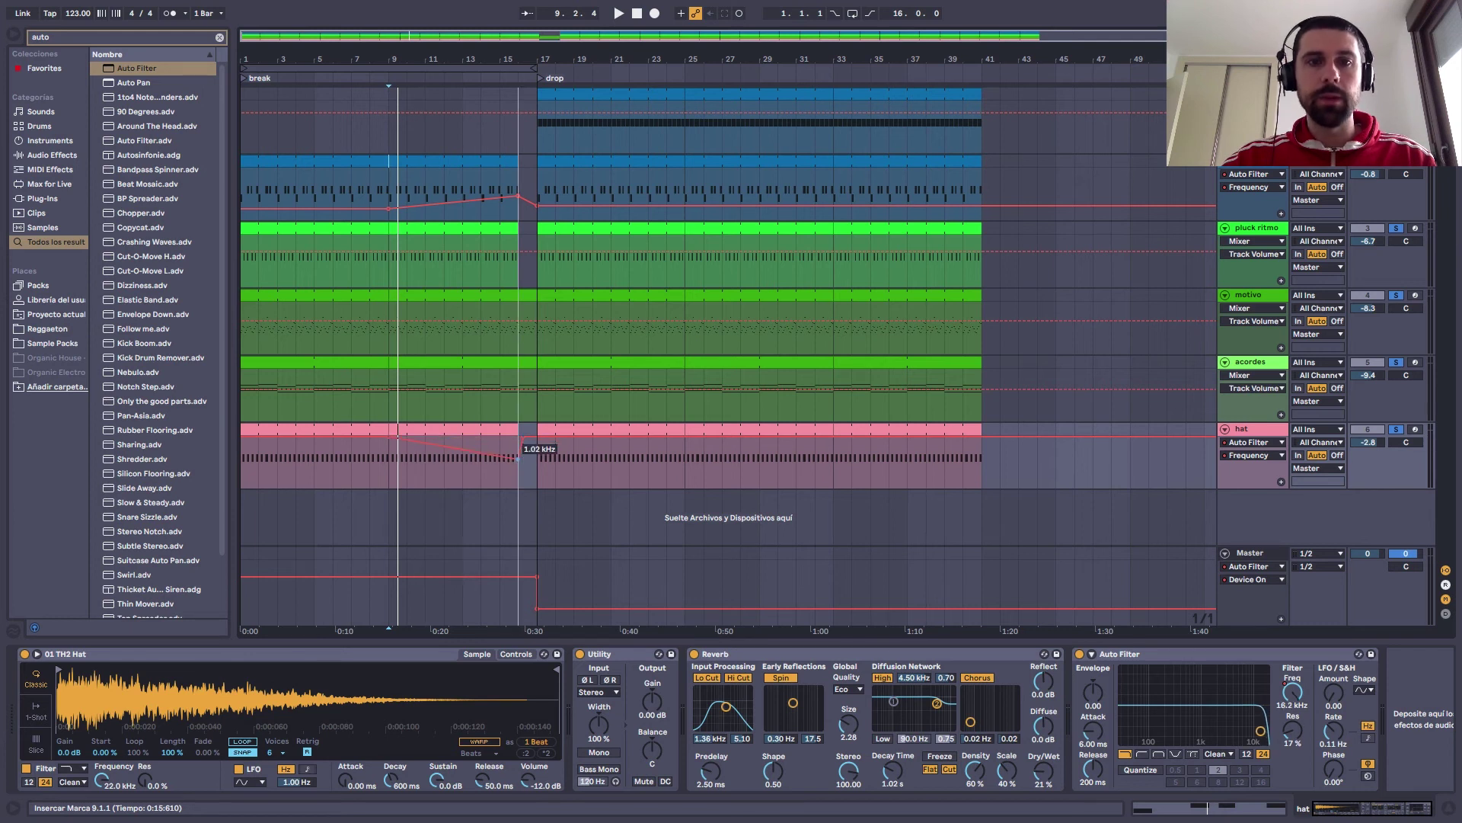
key("space")
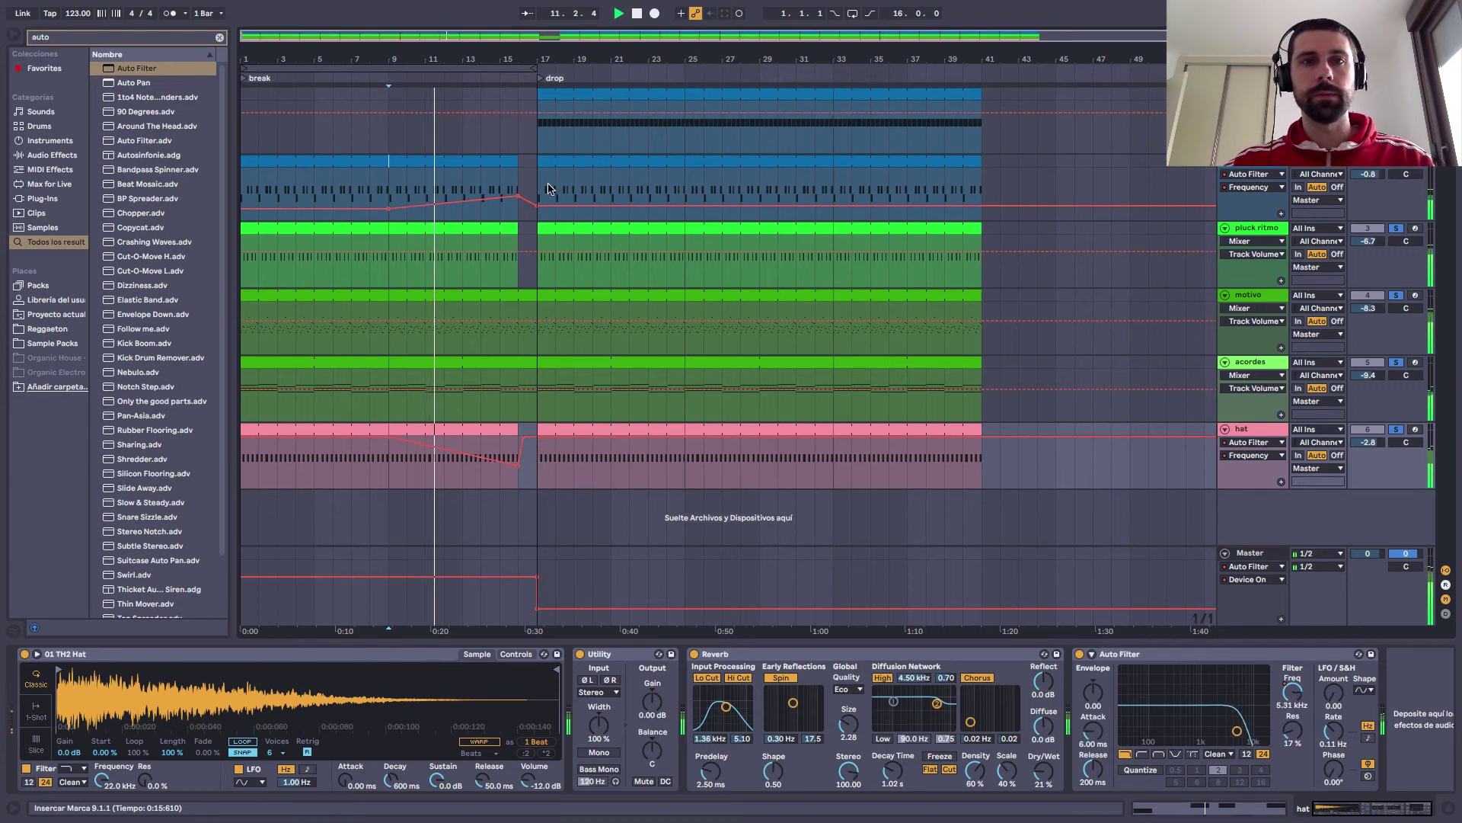
left_click_drag(486, 60, 497, 114)
key("plus")
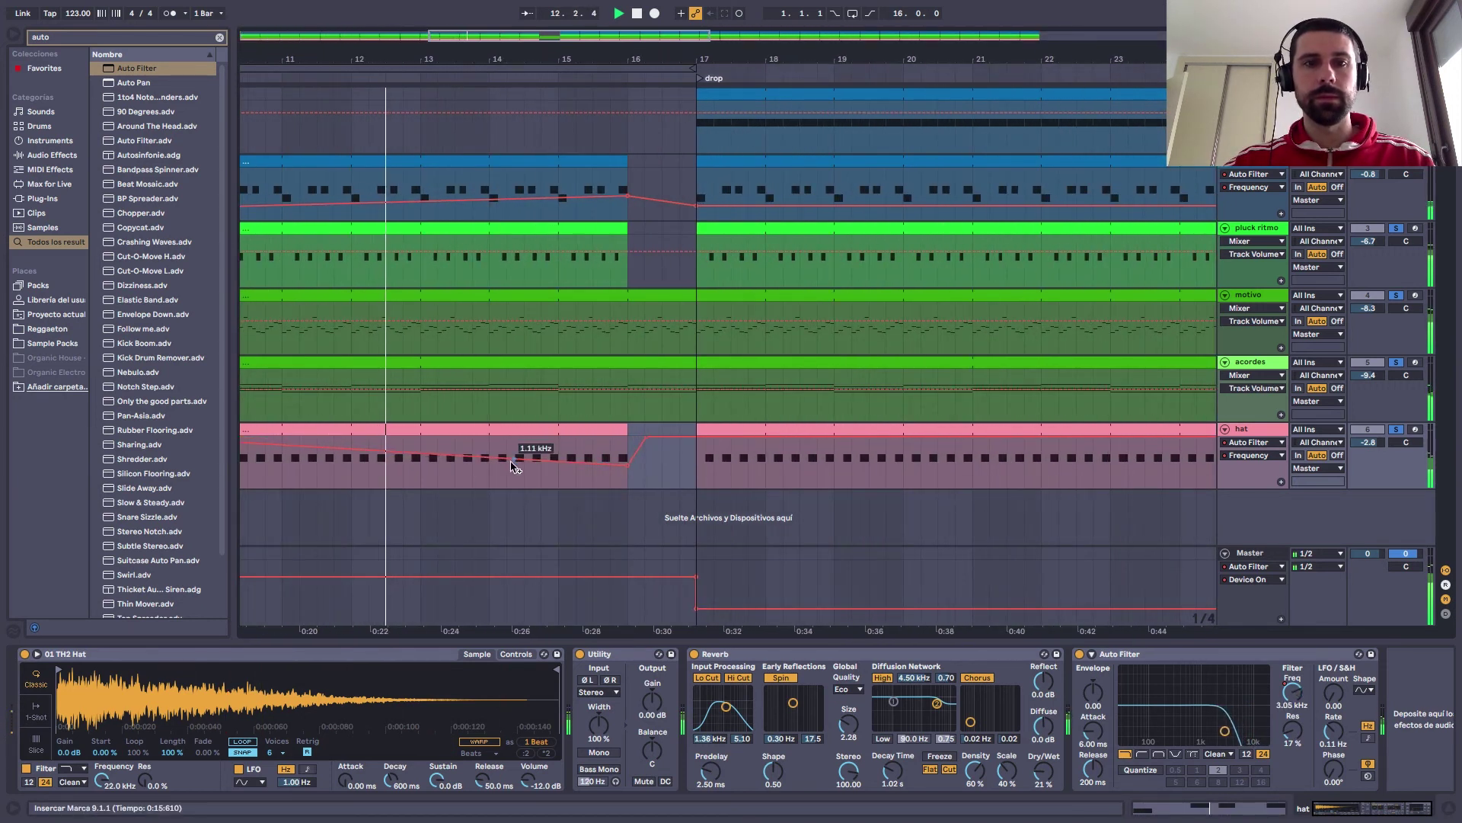
left_click_drag(625, 458, 625, 463)
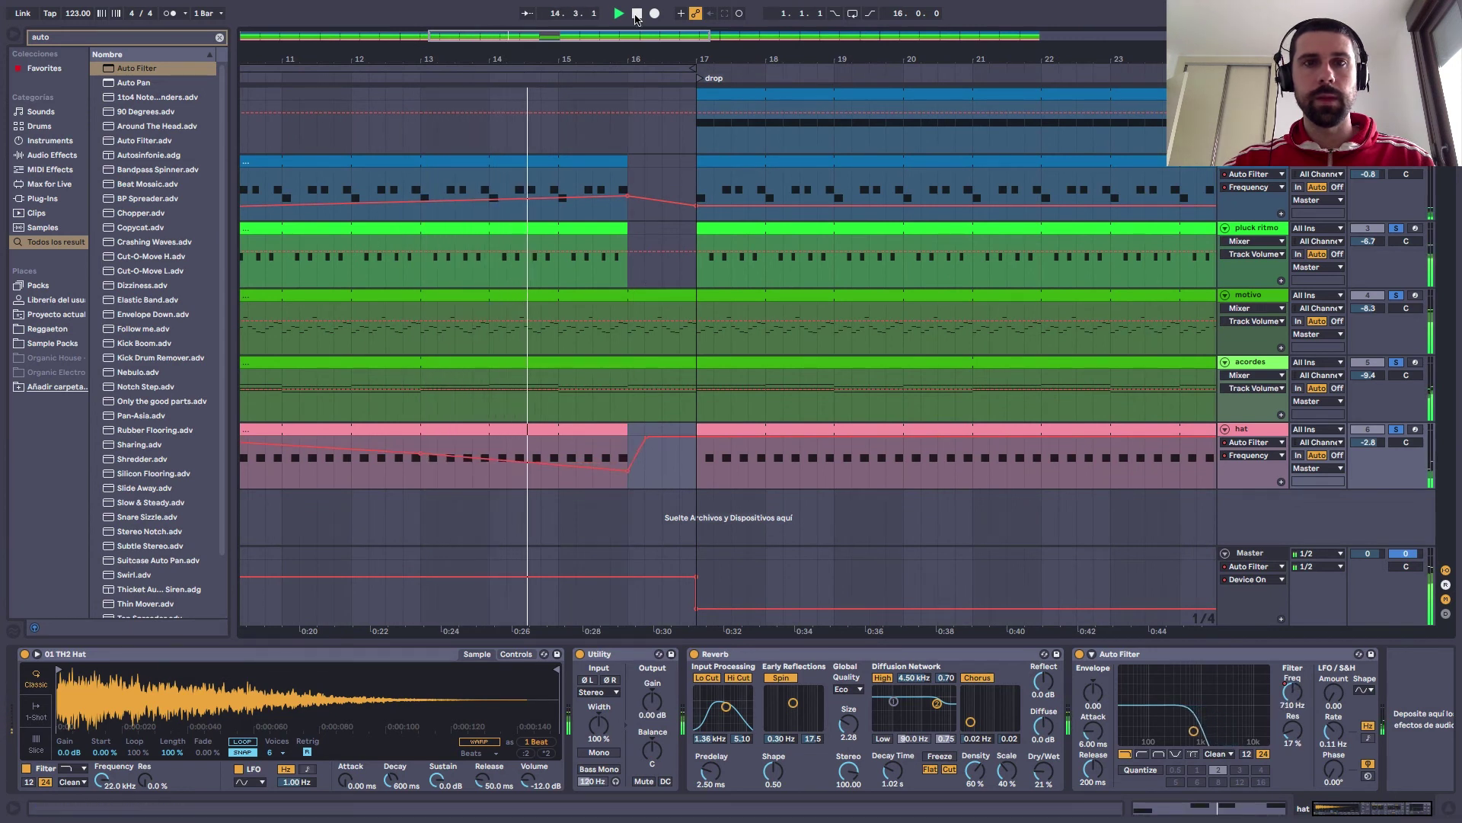
left_click_drag(644, 55, 804, 50)
key("space")
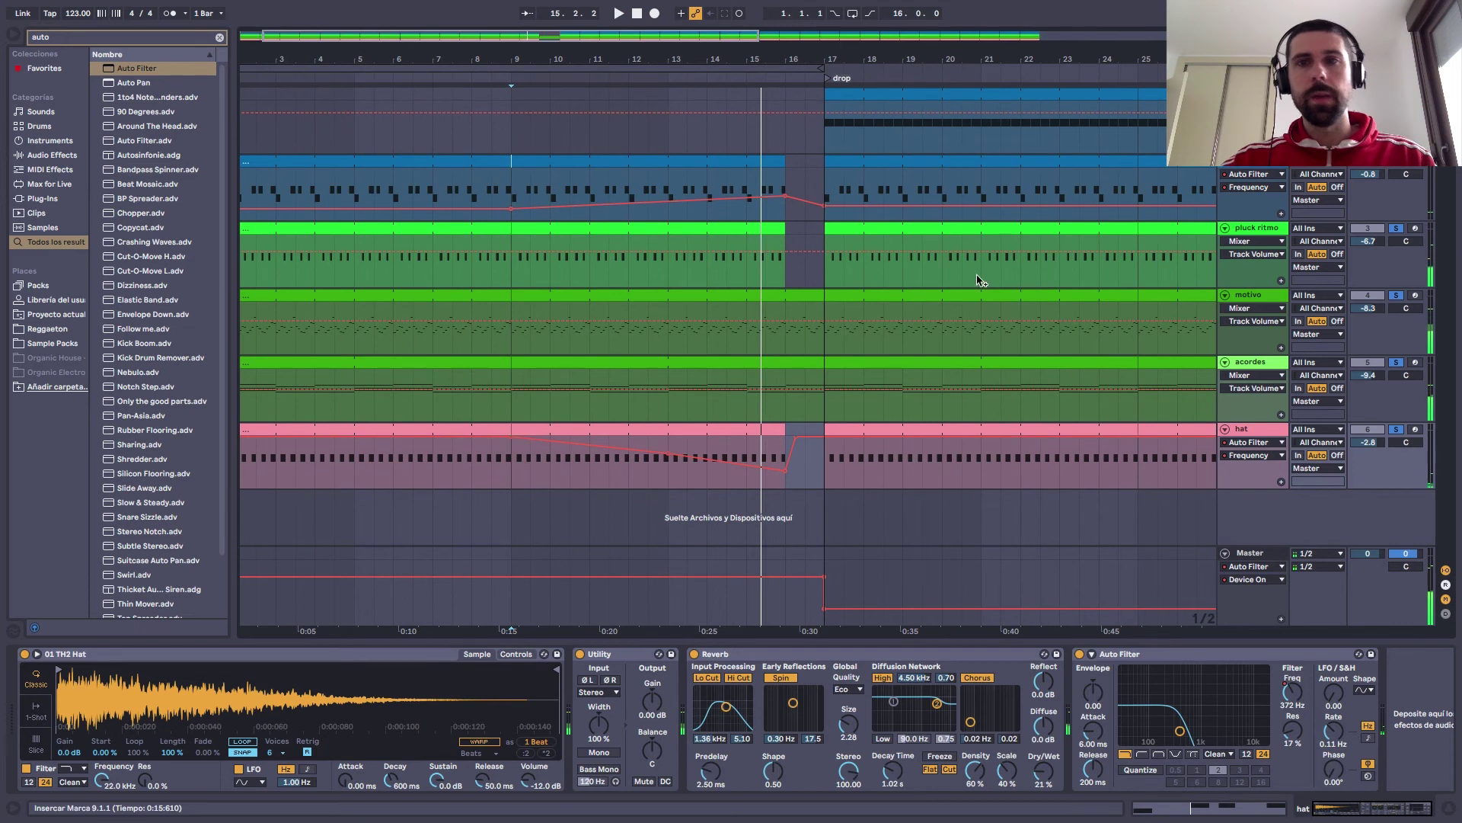
Insert a new return track and load Reverb onto it
key("ctrl+alt+t")
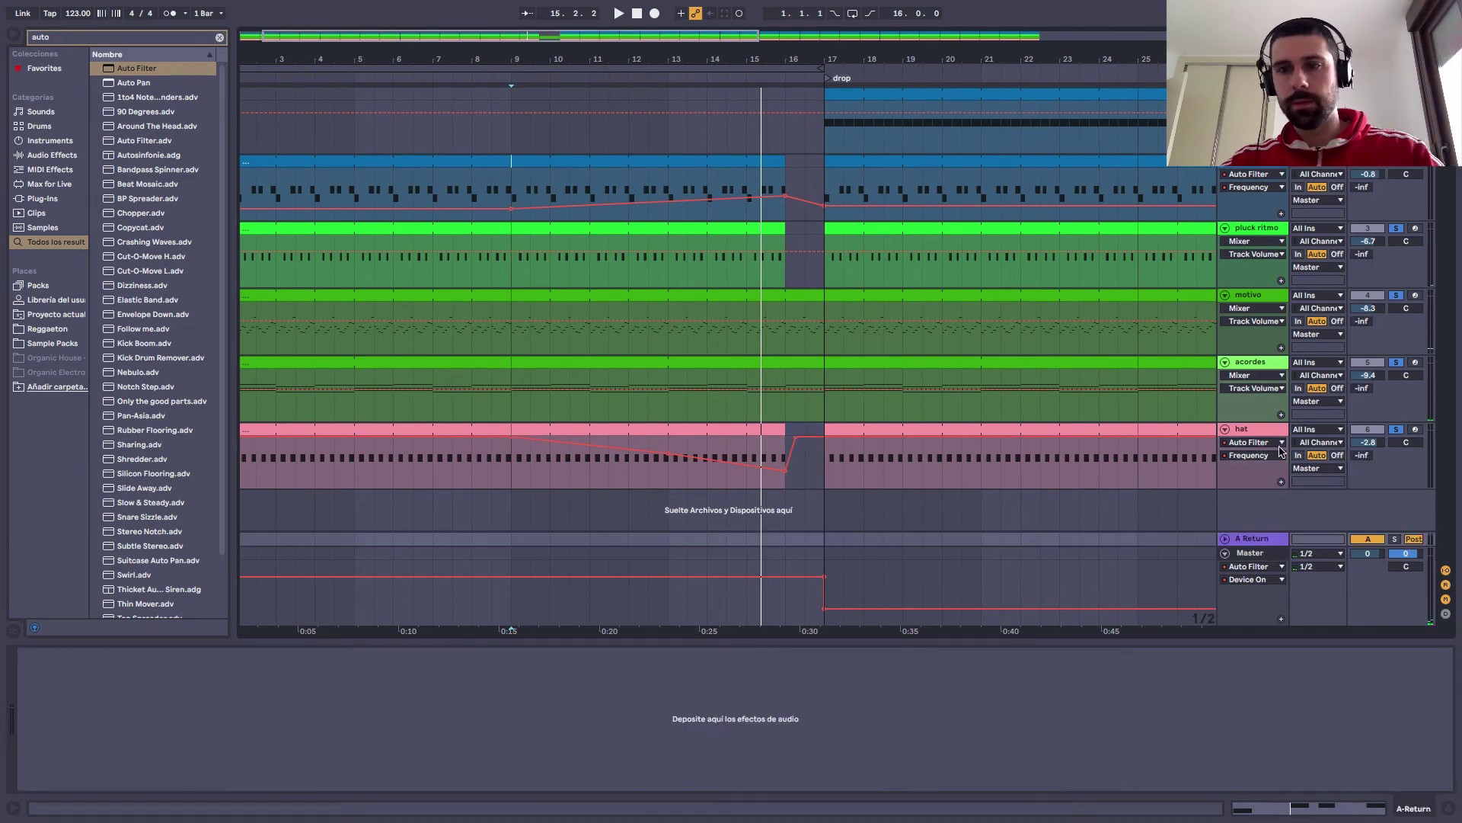
left_click(1265, 537)
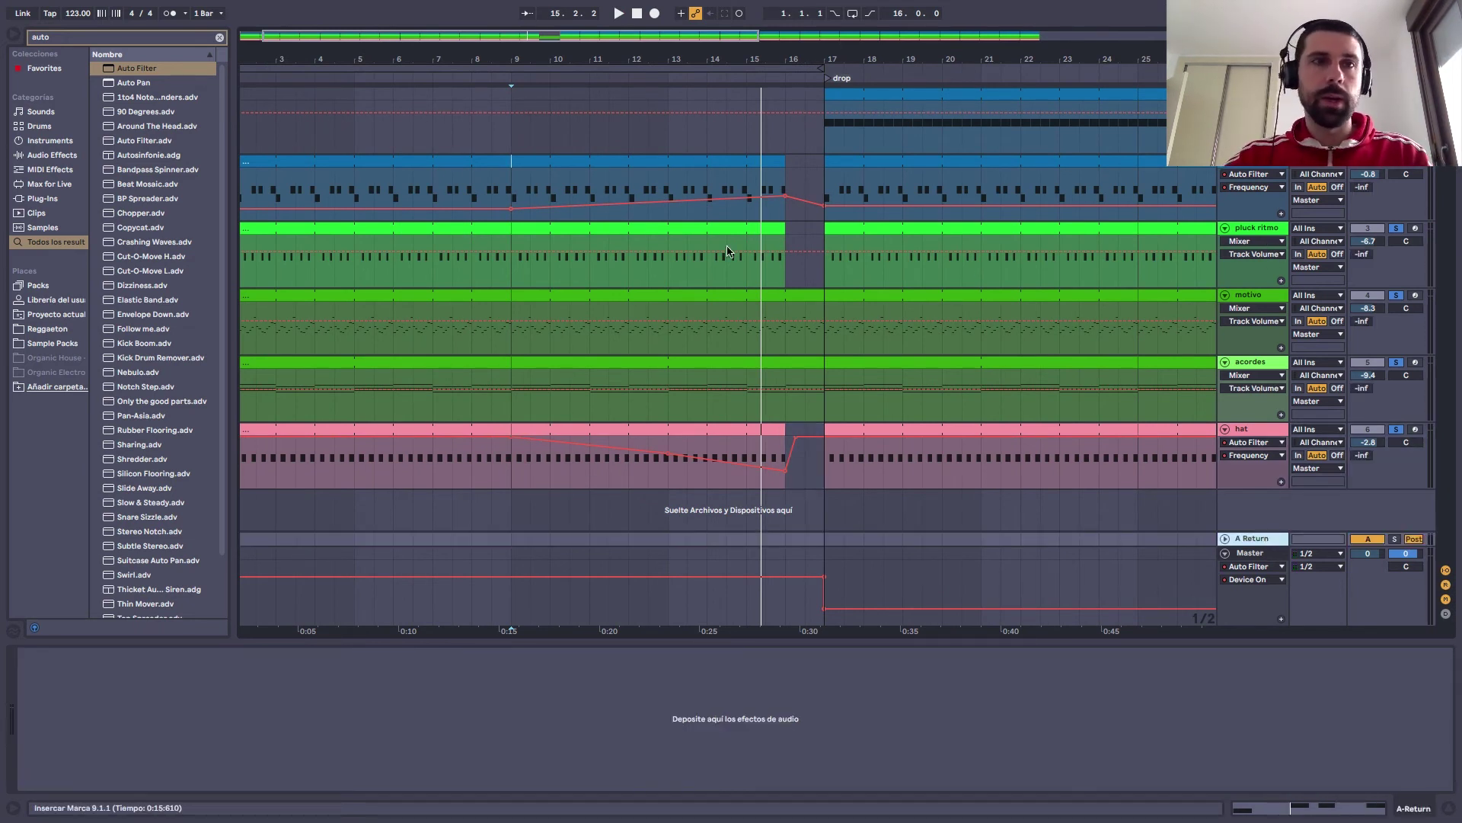
left_click(220, 39)
type("reverb")
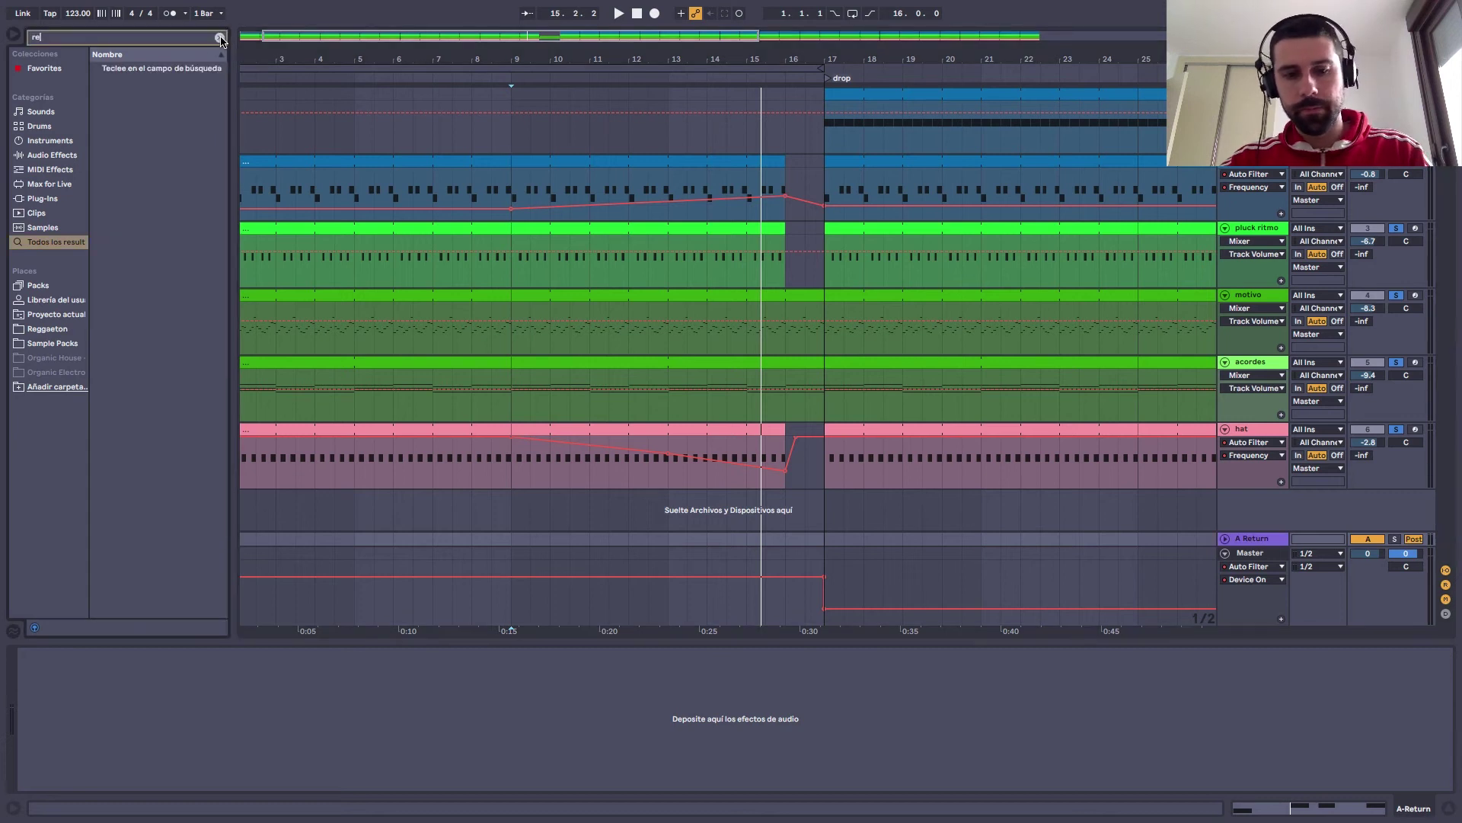
double_click(128, 71)
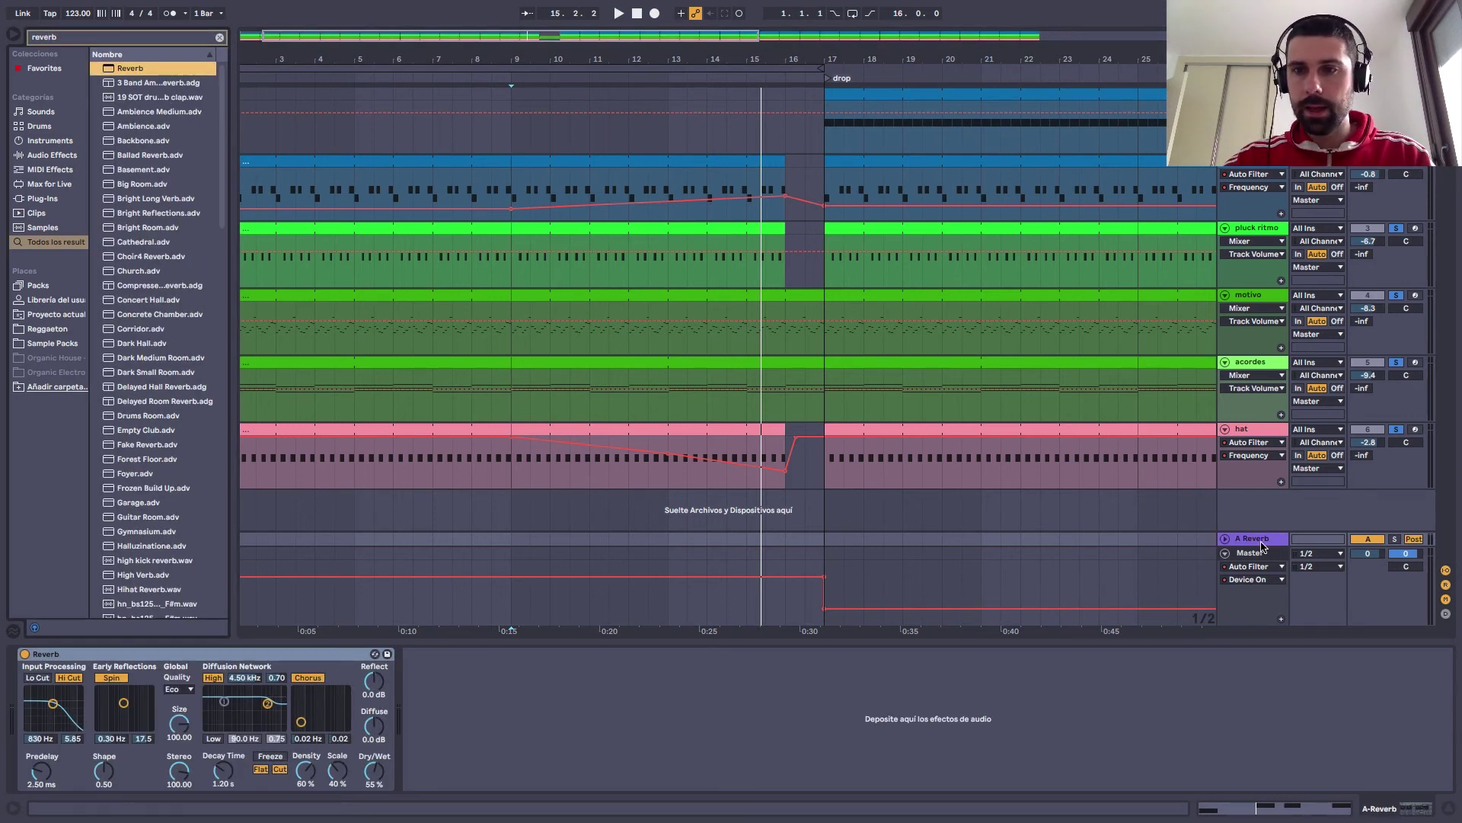
left_click(1262, 540)
right_click(1201, 513)
right_click(1253, 509)
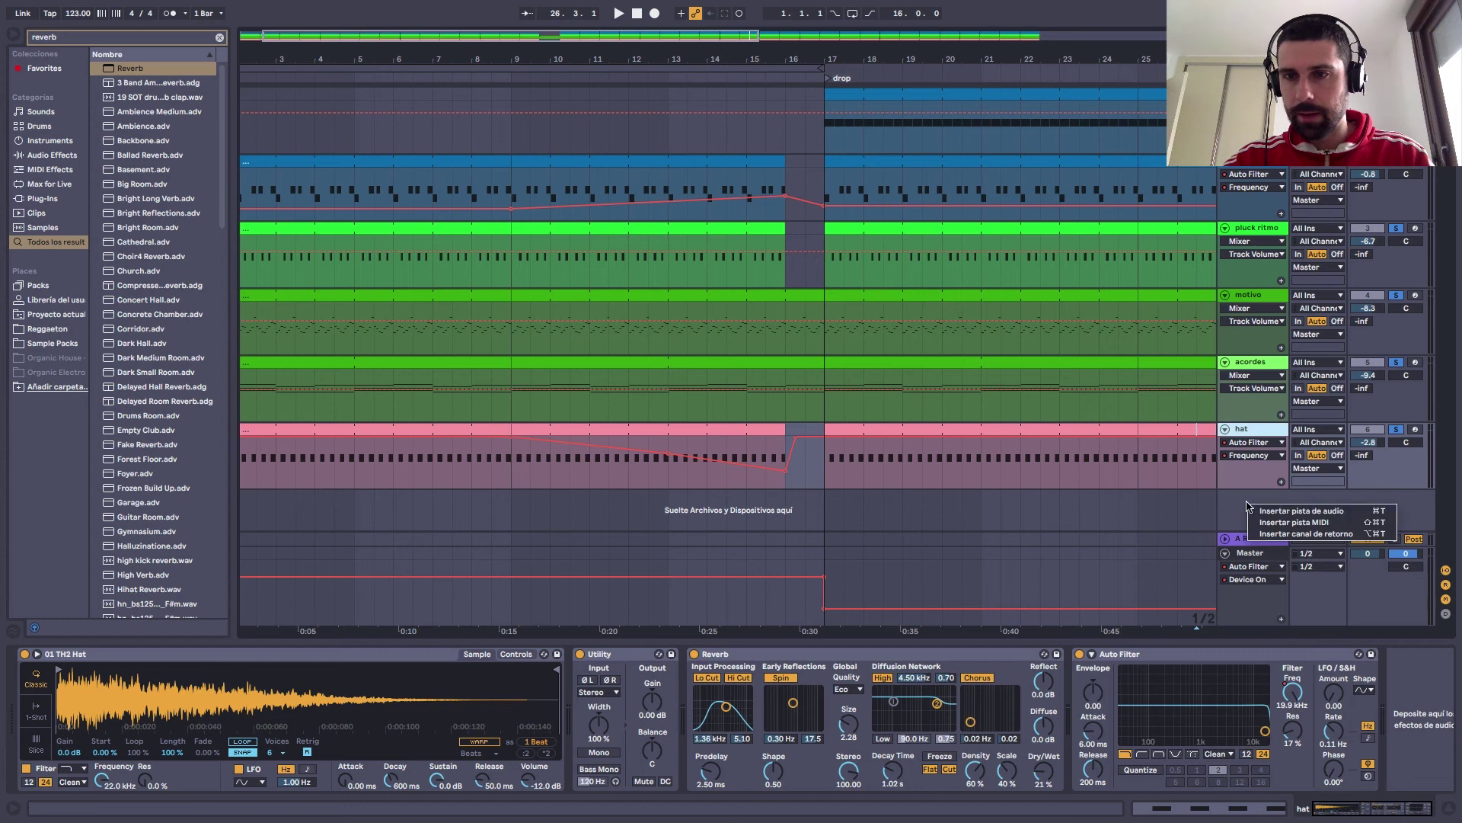
left_click(1233, 513)
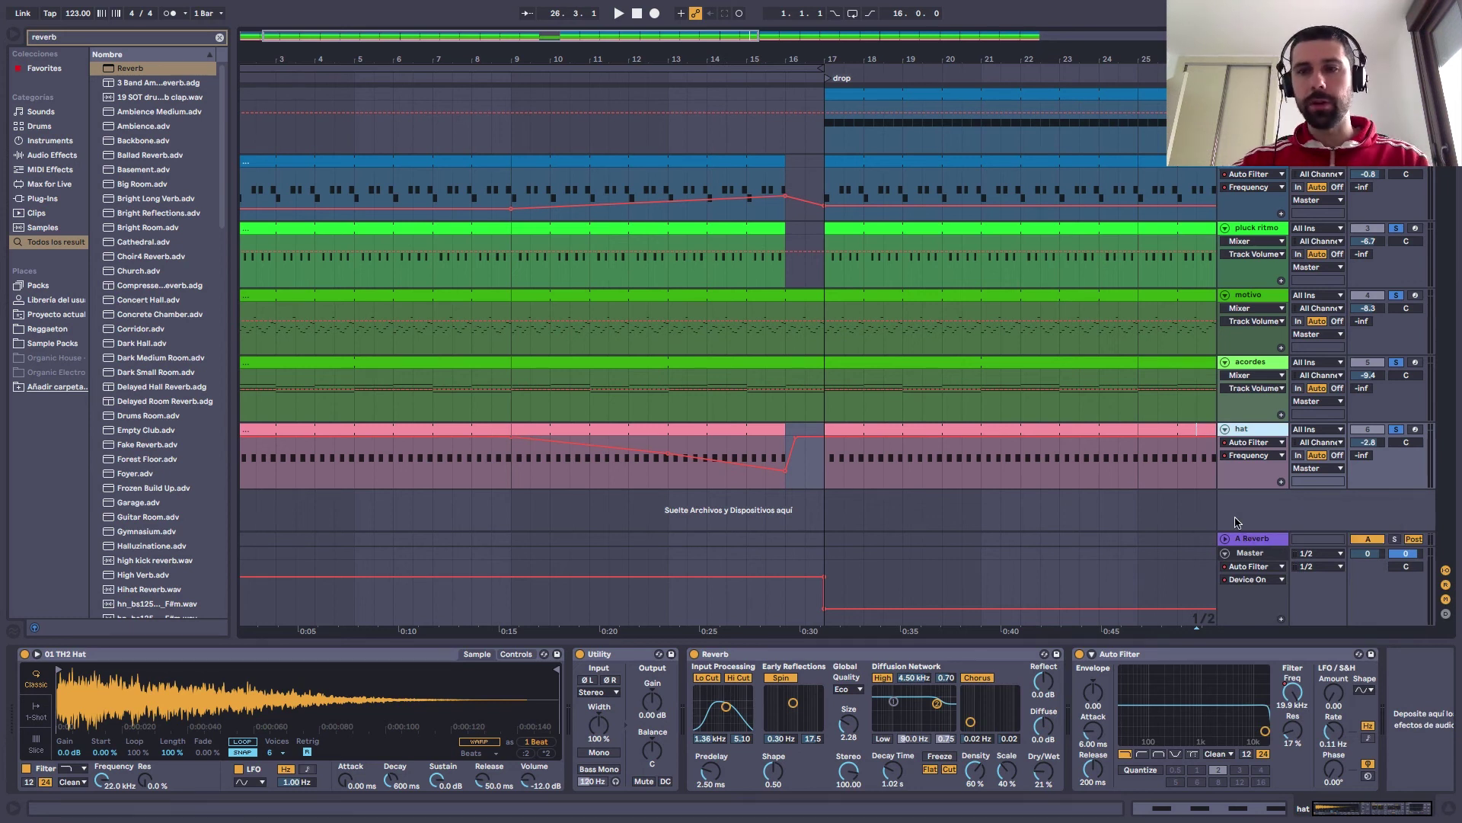
Make the Reverb 100% wet and shift its input filter up to 1.24 kHz
left_click(1250, 540)
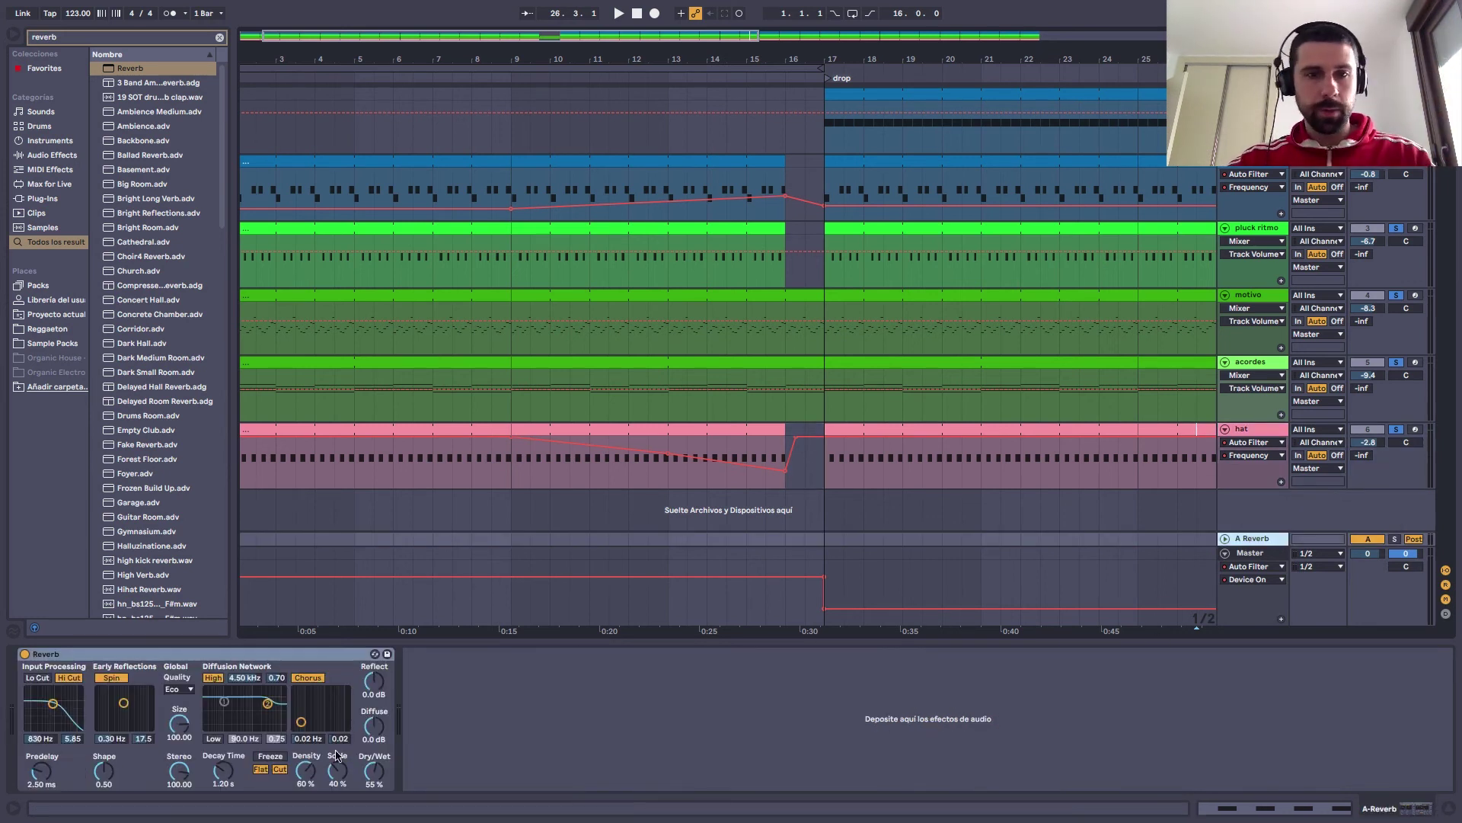
left_click_drag(375, 780, 376, 750)
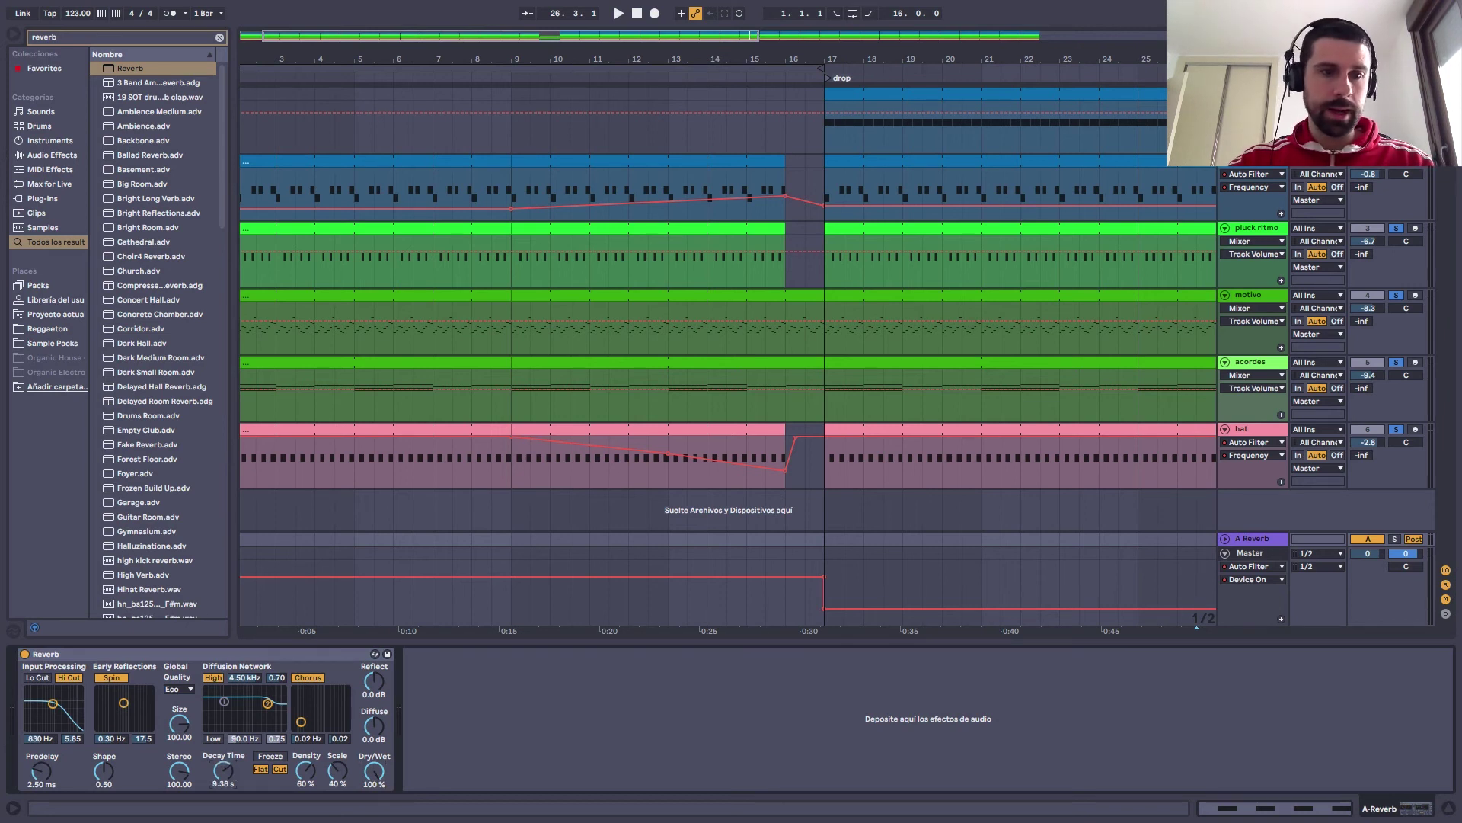
left_click_drag(52, 702, 56, 706)
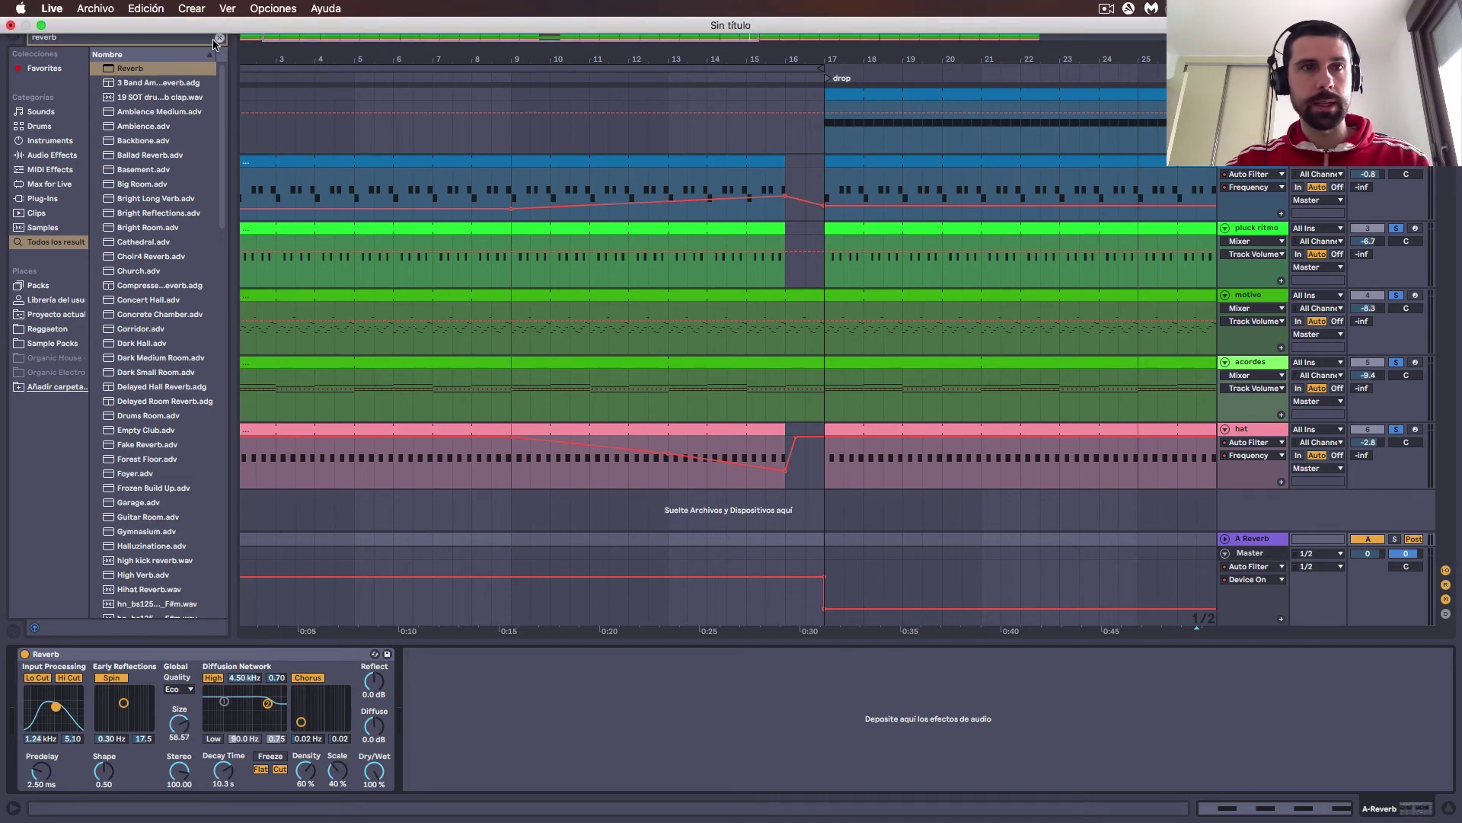
Add EQ Eight after the Reverb with band 1 set as a raised low cut
left_click(219, 38)
type("eq")
left_click_drag(153, 82, 596, 729)
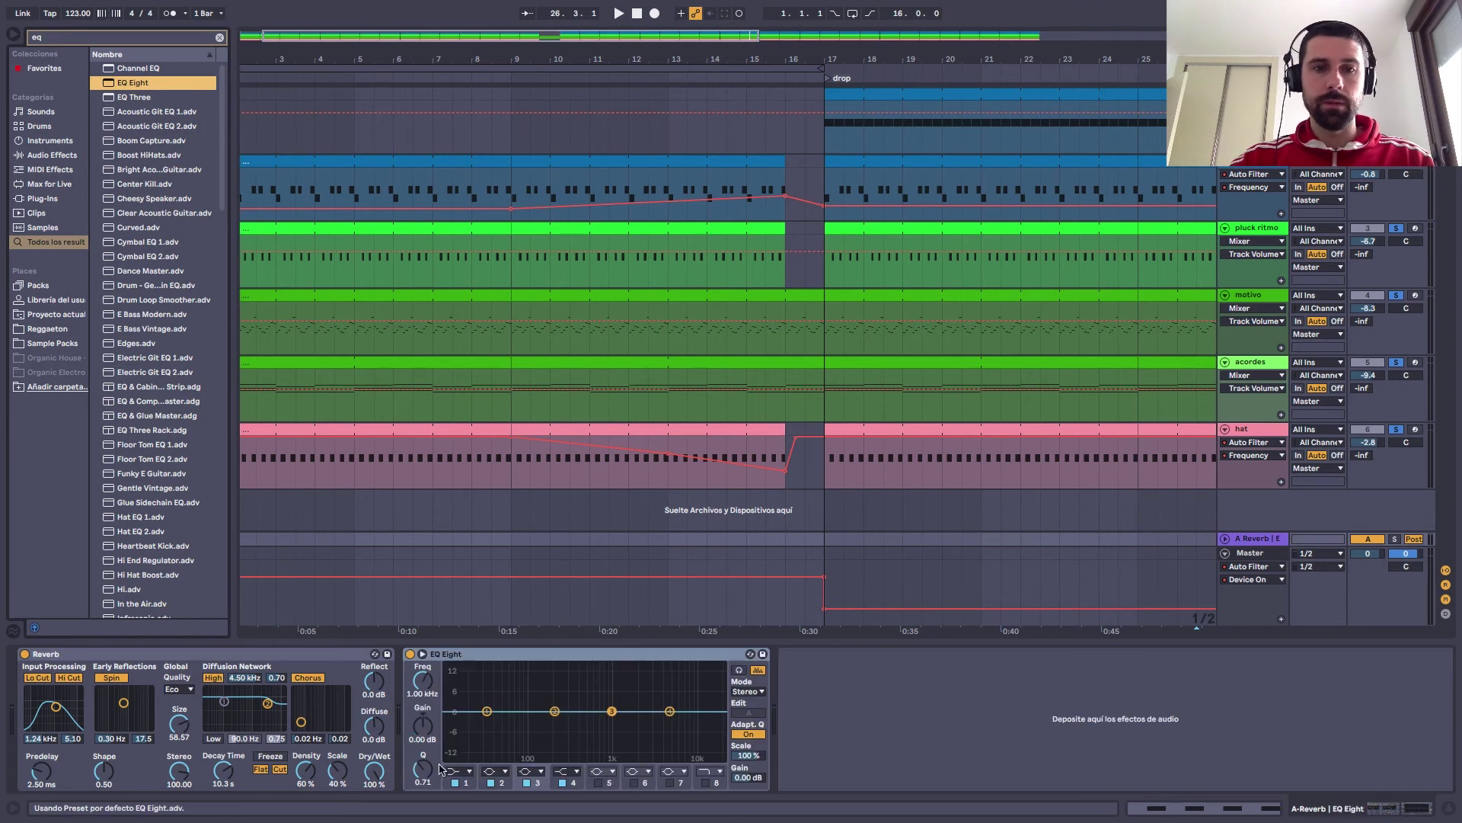
left_click(462, 772)
left_click(458, 697)
left_click_drag(486, 722, 565, 722)
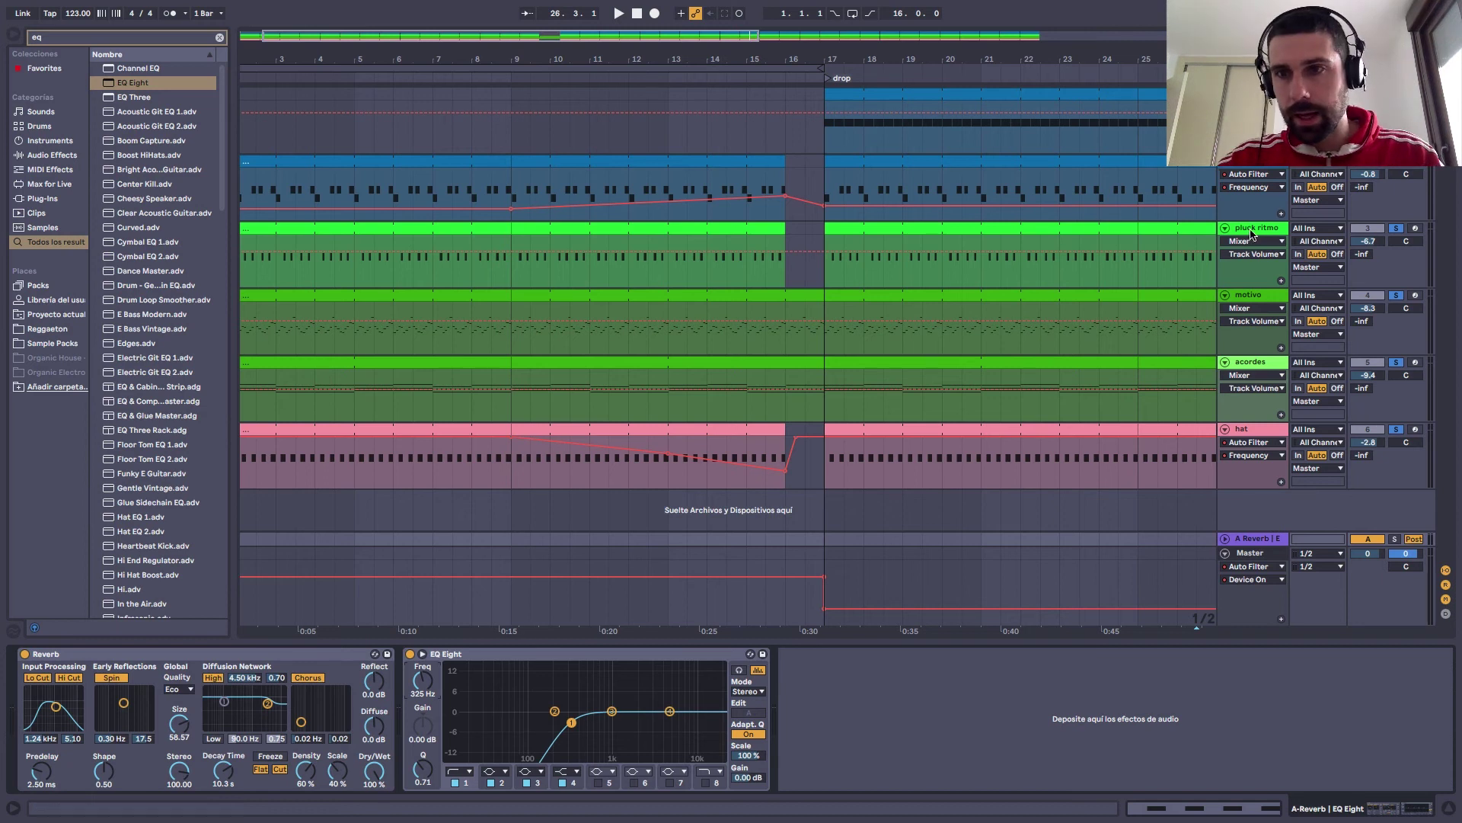
Draw pluck ritmo's A Reverb send automation rising through the break, then play from bar 9
left_click(1360, 255)
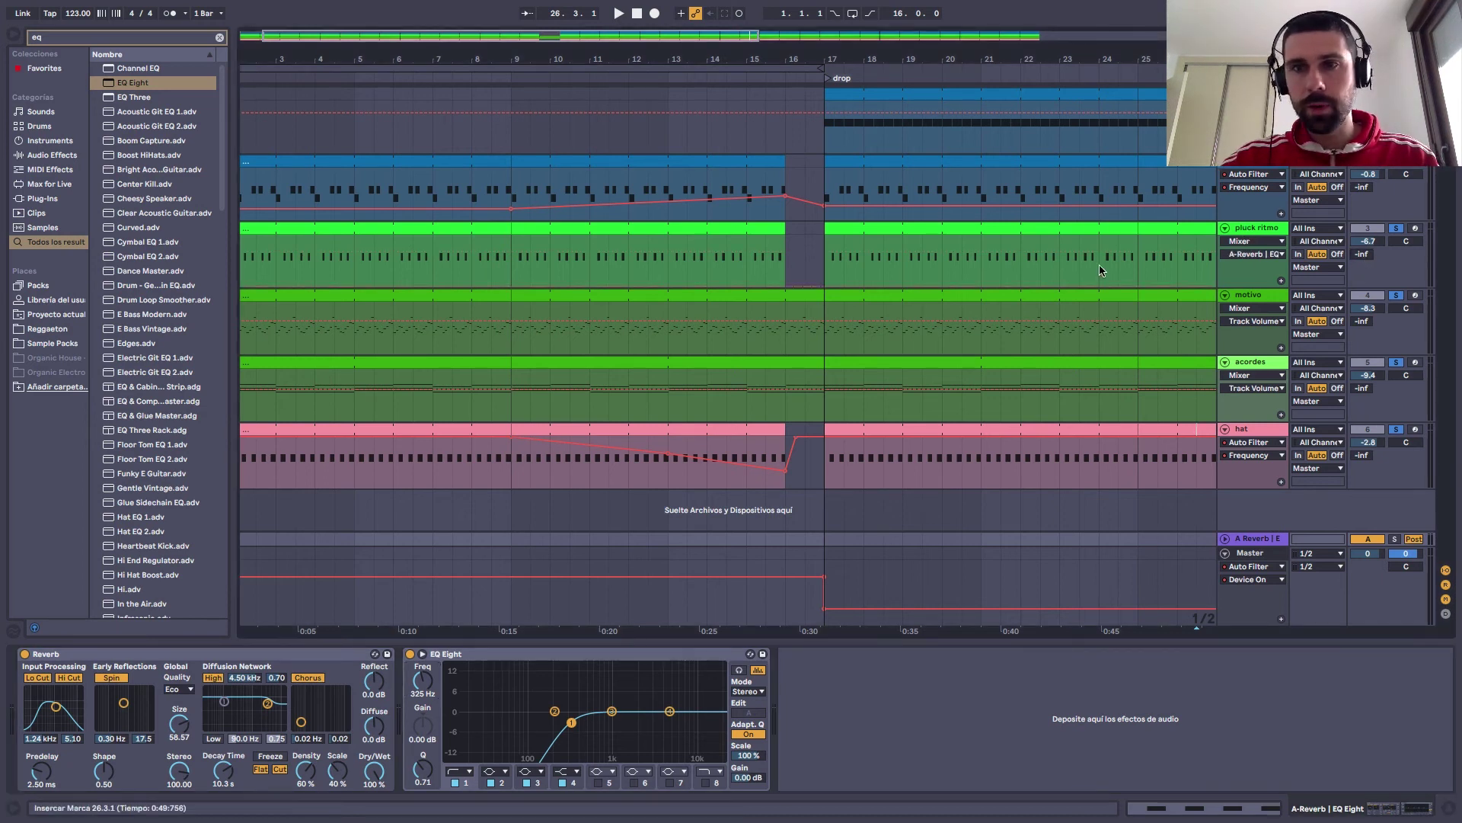
left_click(629, 290)
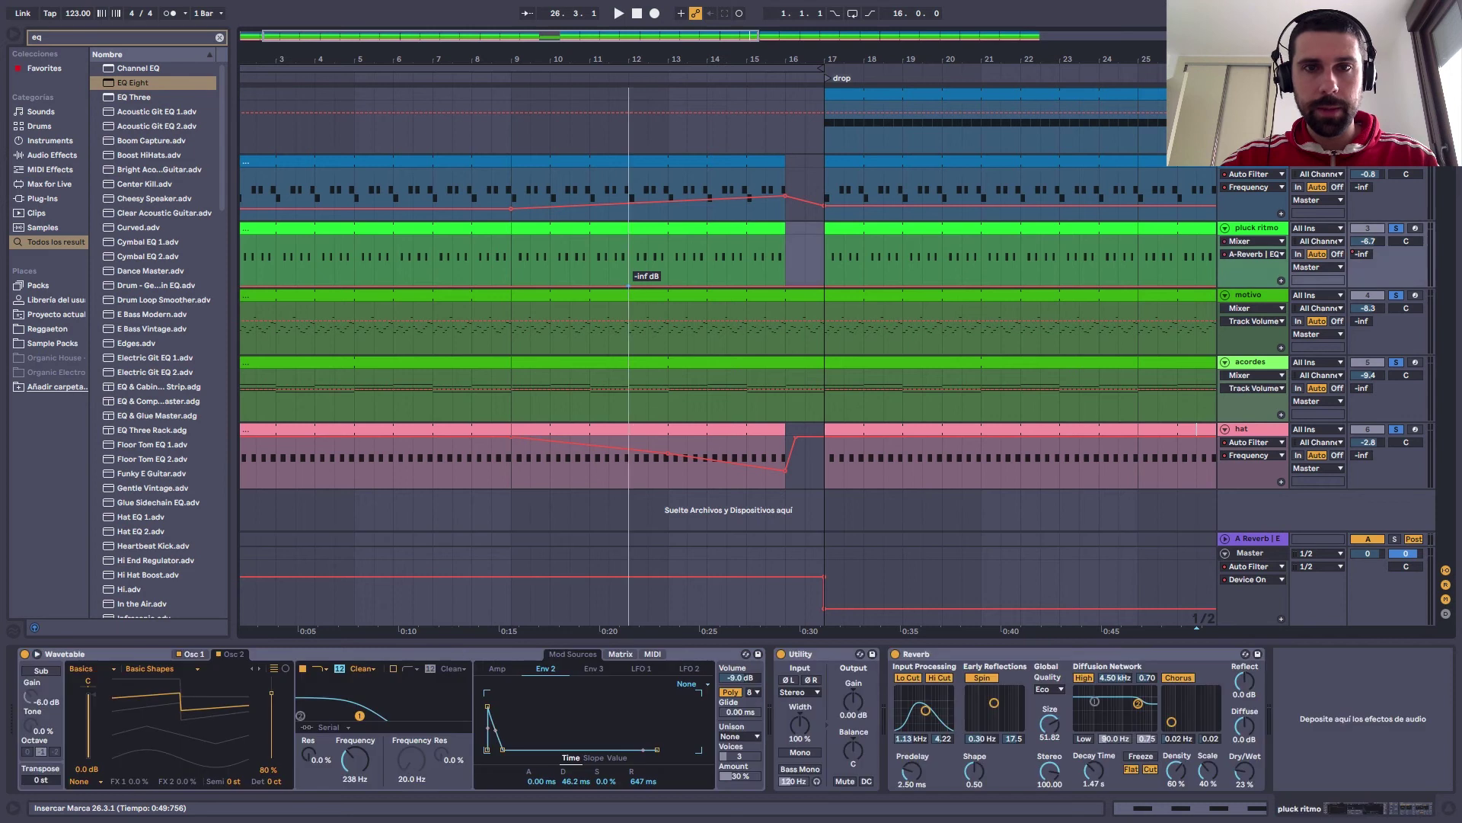
left_click_drag(746, 290, 801, 226)
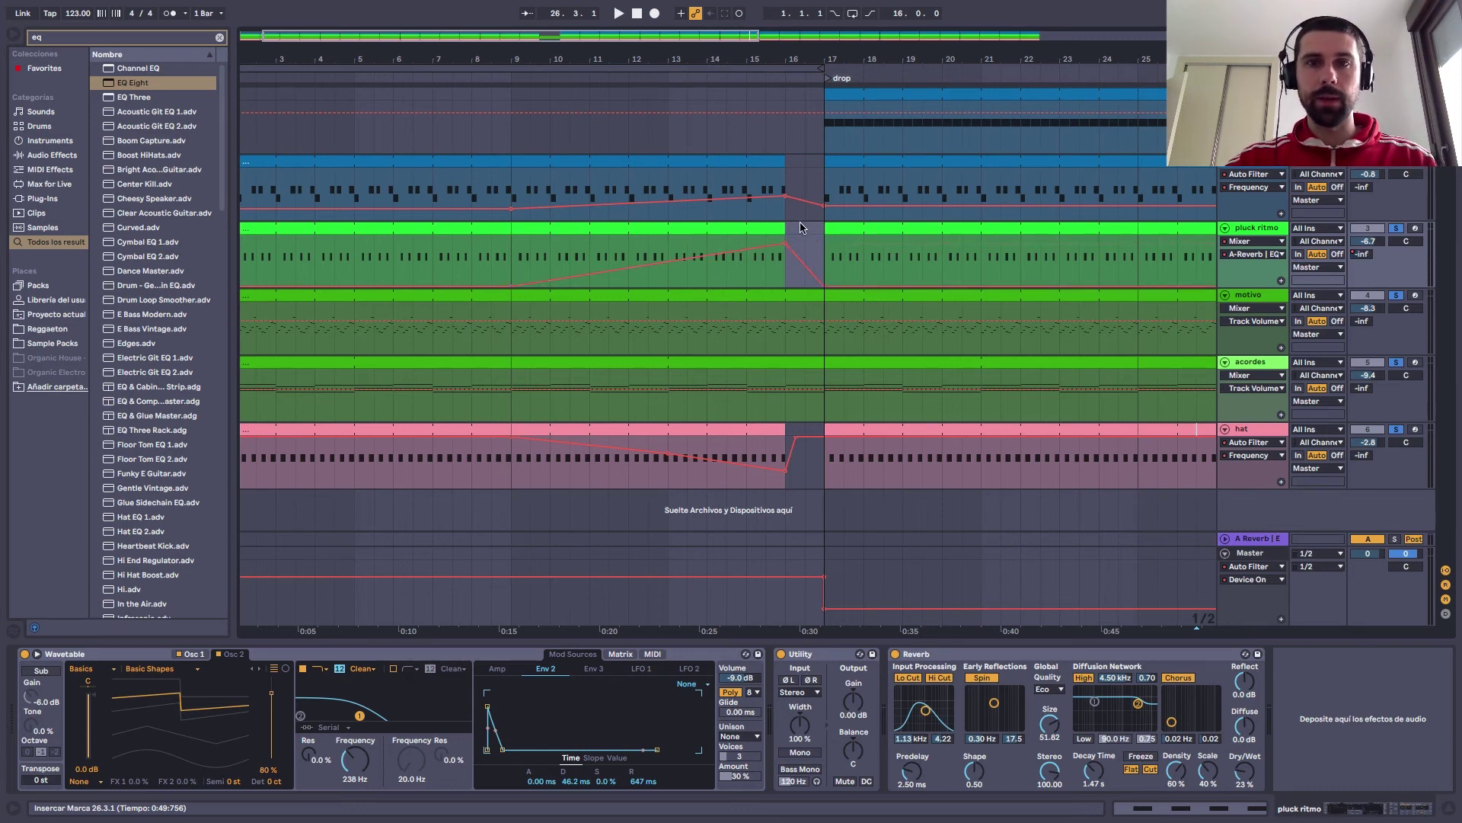
left_click(506, 77)
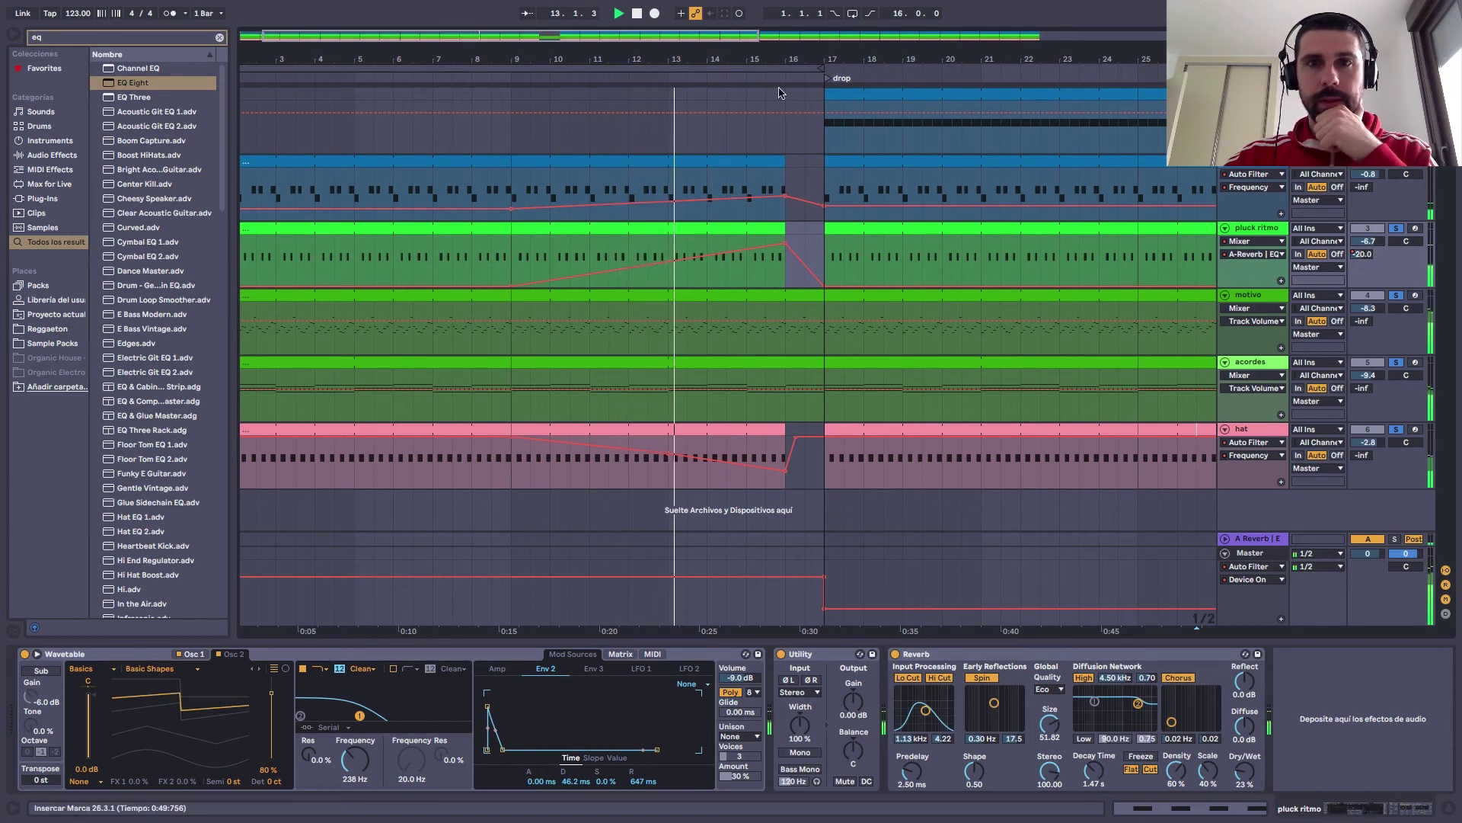
left_click_drag(786, 58, 727, 58)
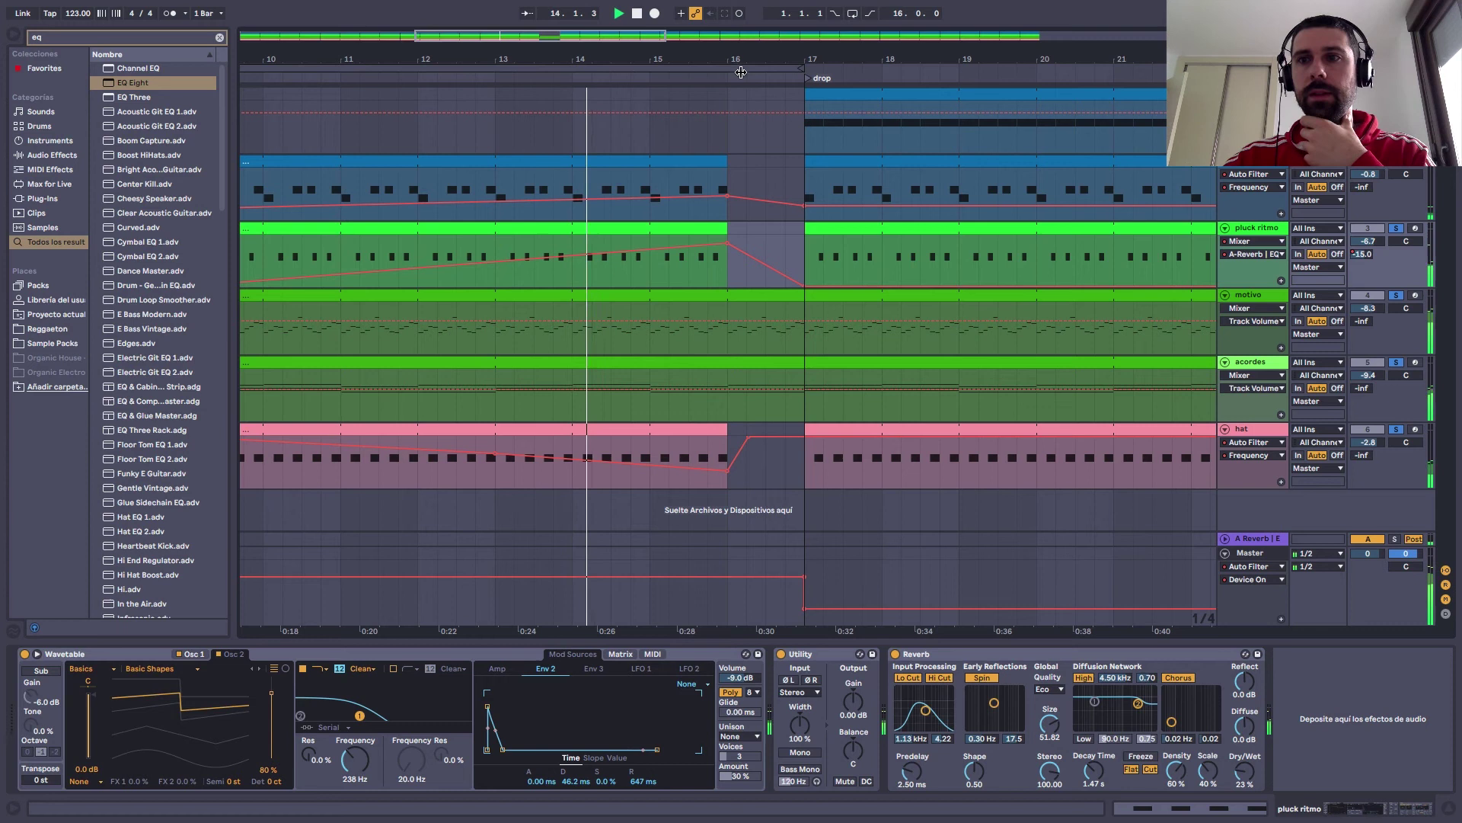
Solo the A Reverb return, lower its EQ low cut to 124 Hz, and play from bar 14
left_click(1395, 539)
key("space")
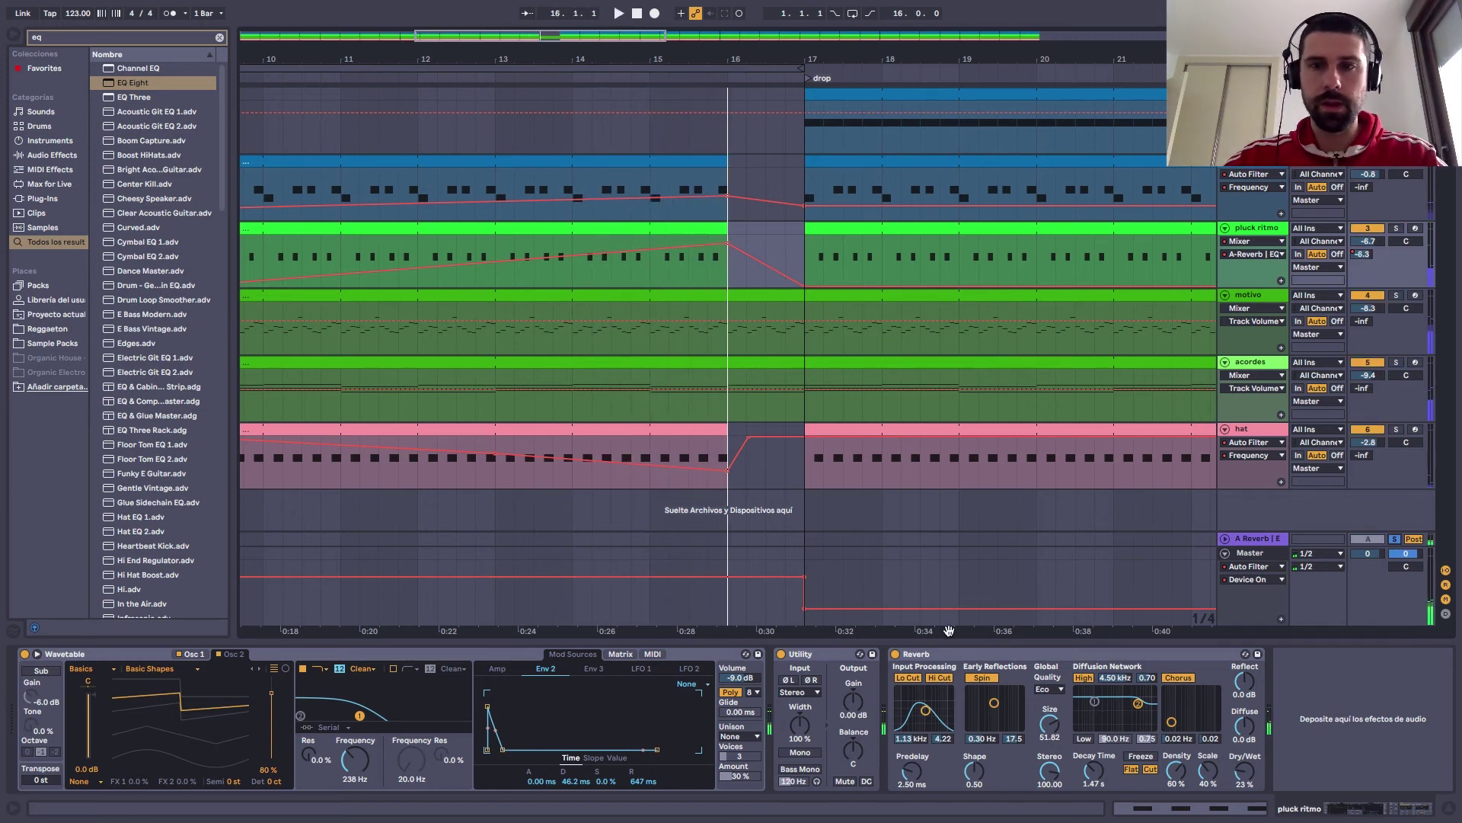
left_click(1238, 541)
left_click_drag(571, 722, 537, 722)
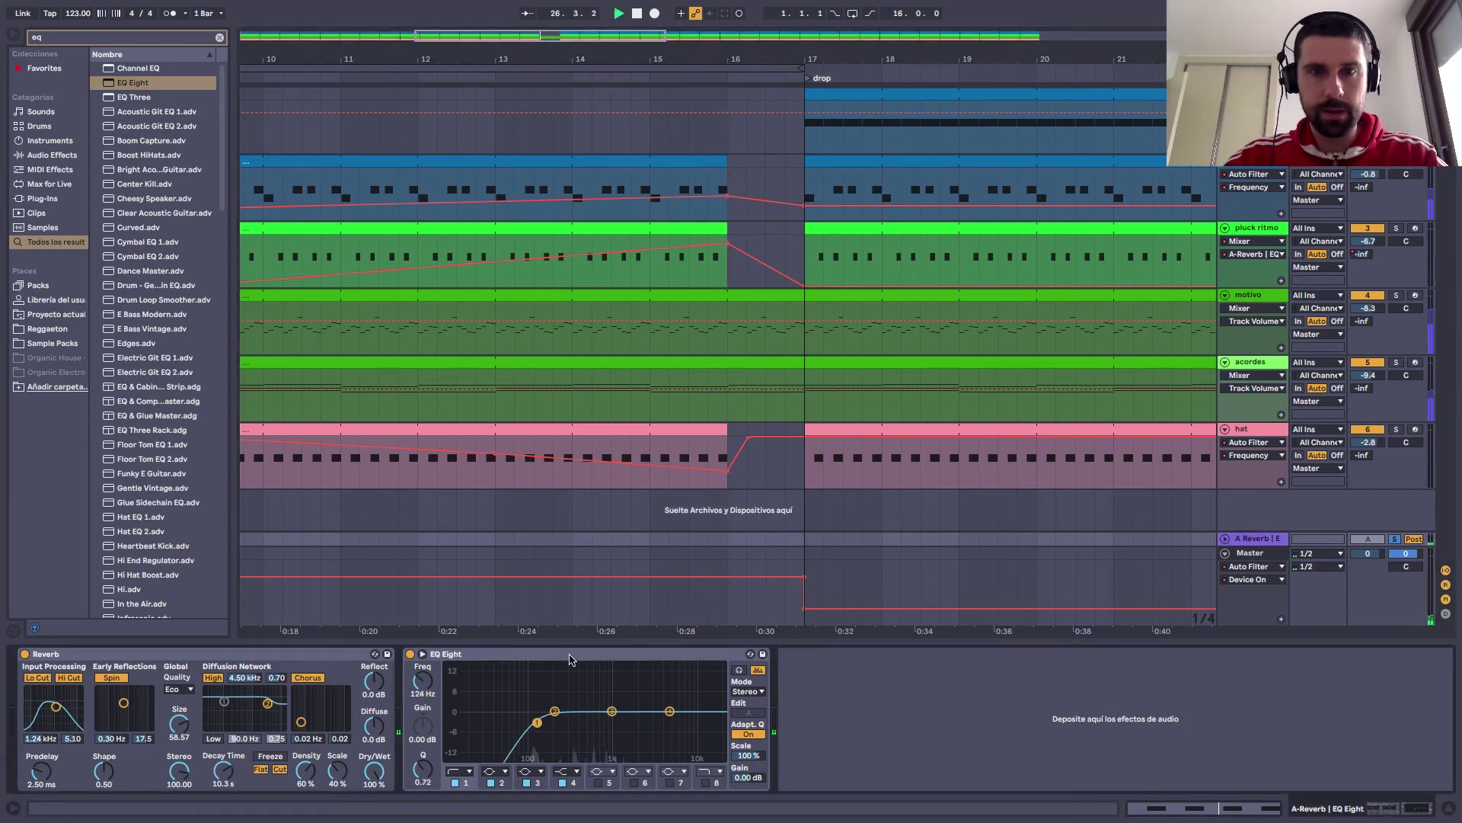
left_click(574, 276)
key("space")
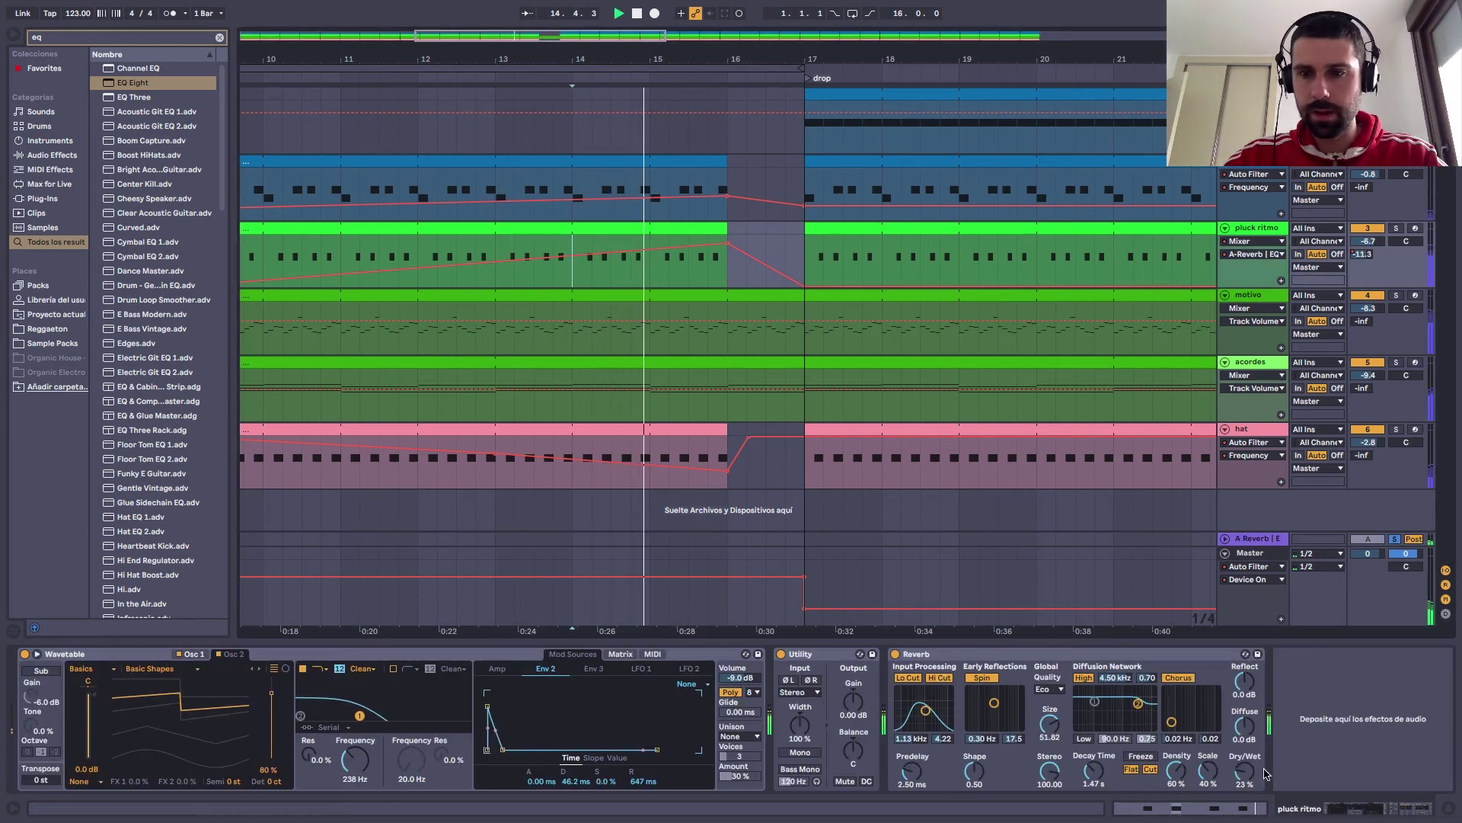
Set the Reverb decay to 8.57 s and Size to 8.77, then unsolo the return
left_click(1277, 540)
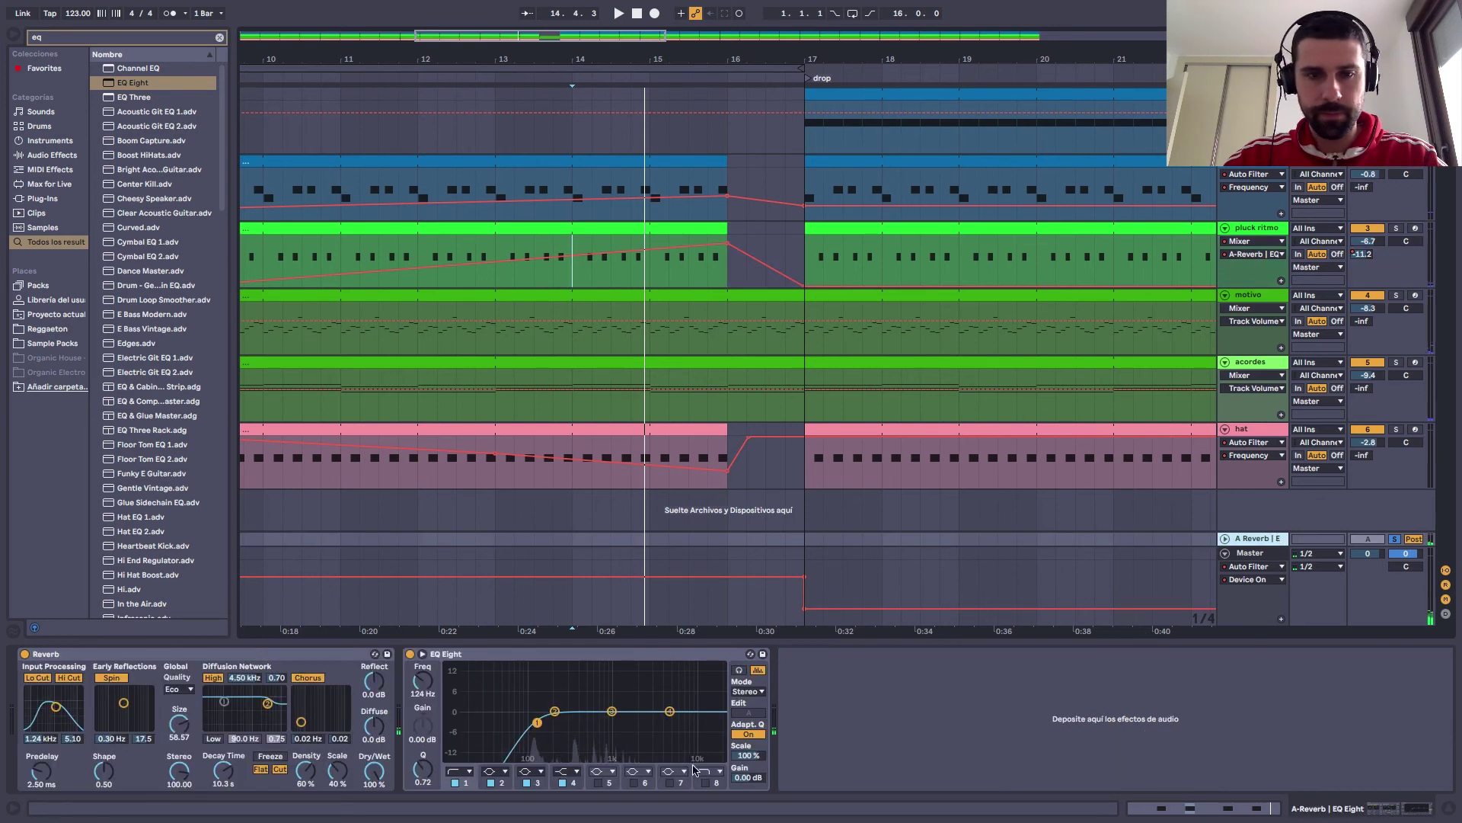
left_click(379, 770)
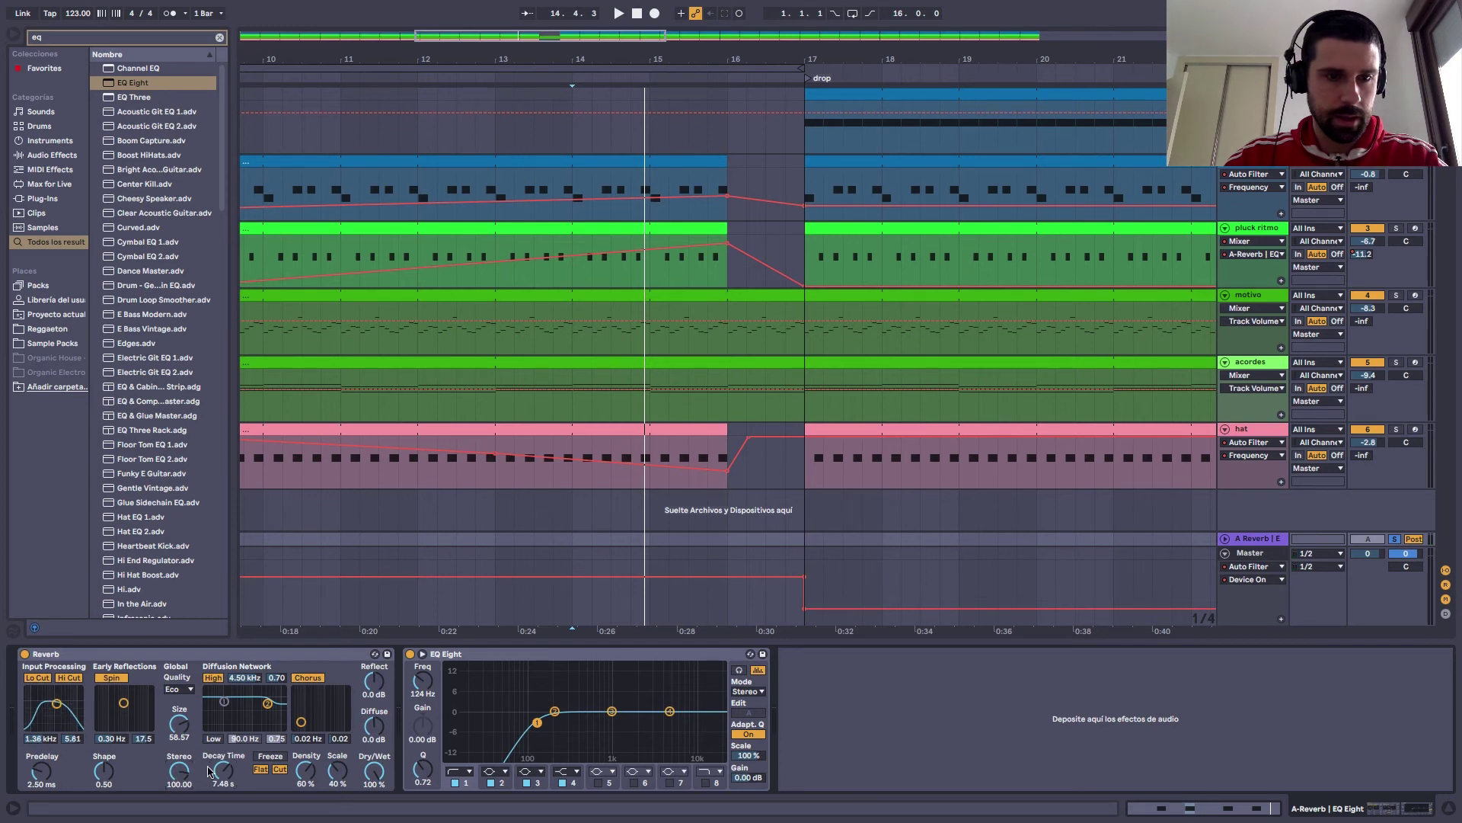
key("space")
left_click_drag(179, 724, 223, 755)
key("space")
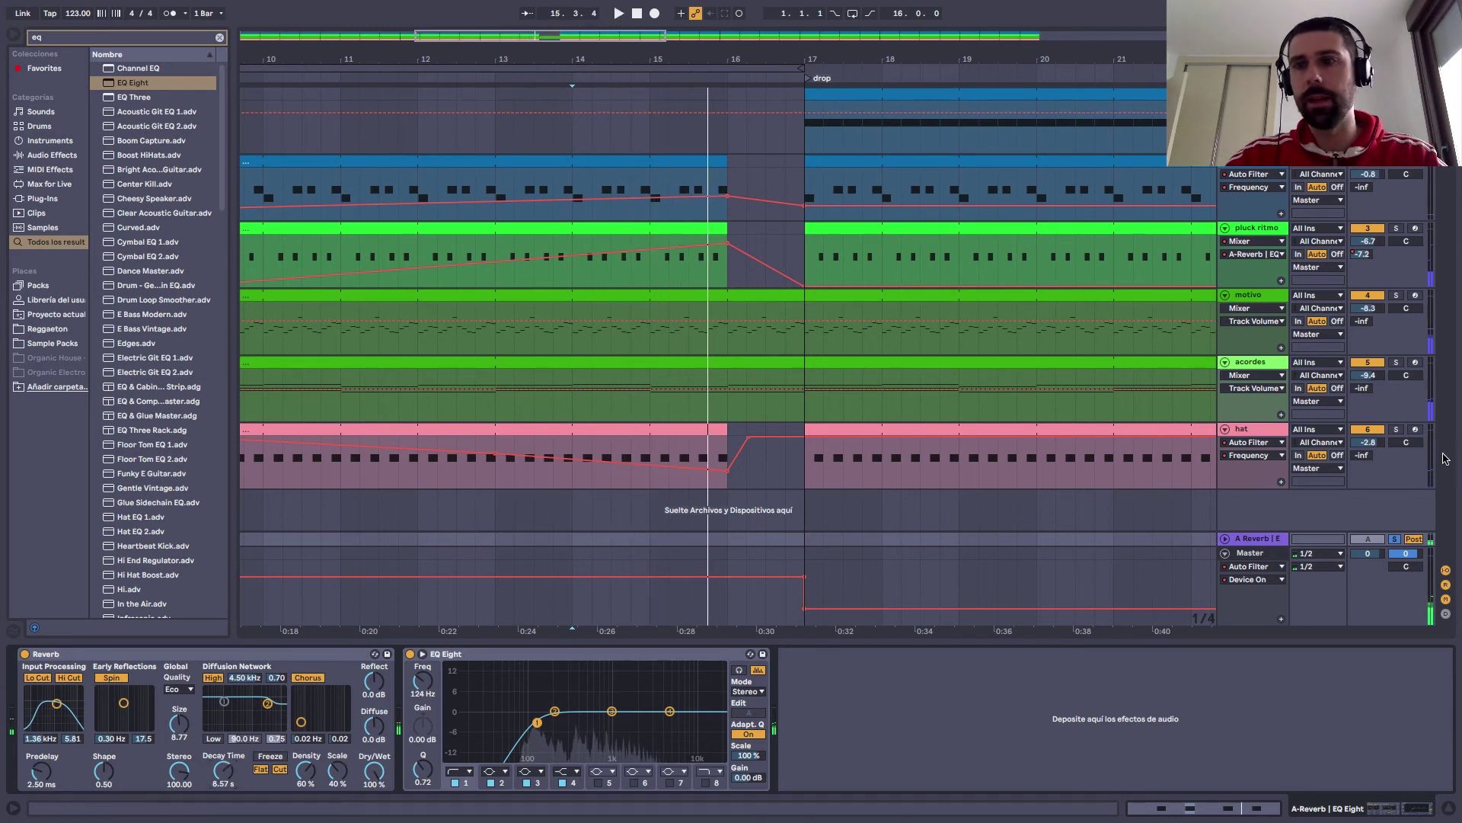
left_click(1395, 539)
Solo the motivo track and play from bar 9 to audition around bar 10
left_click_drag(843, 53, 843, 19)
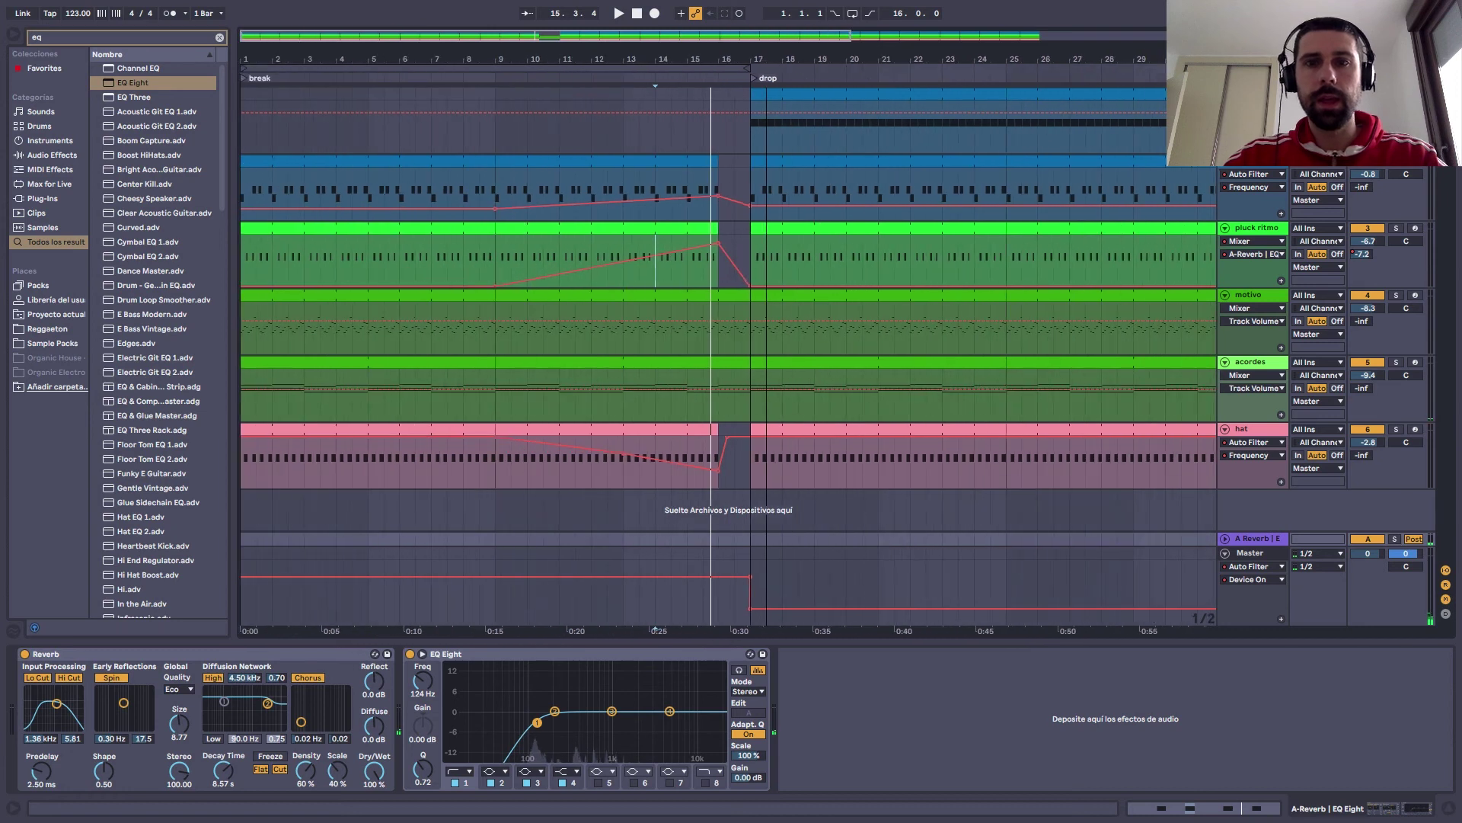
left_click(498, 314)
key("space")
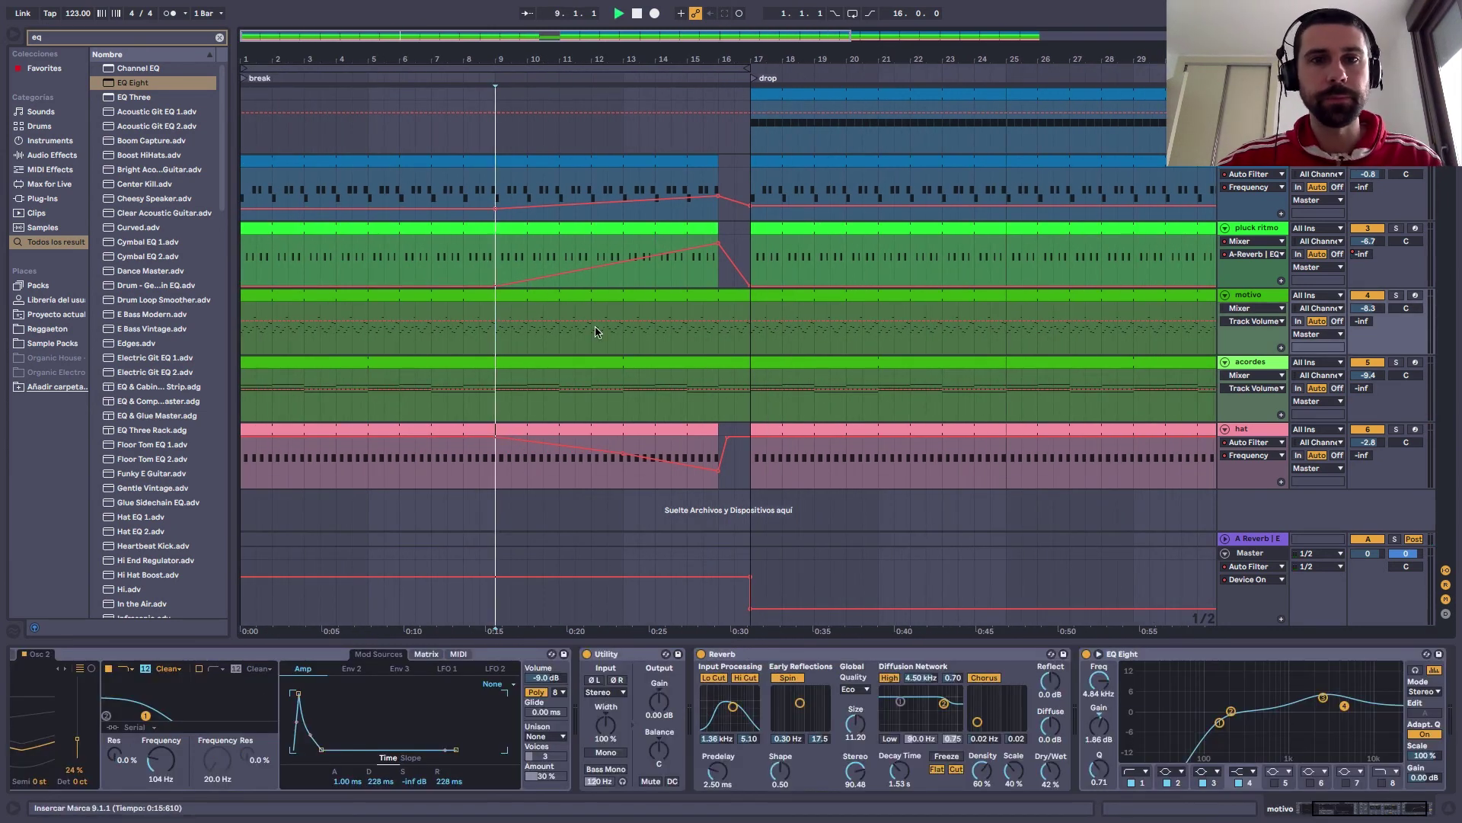
left_click(1396, 295)
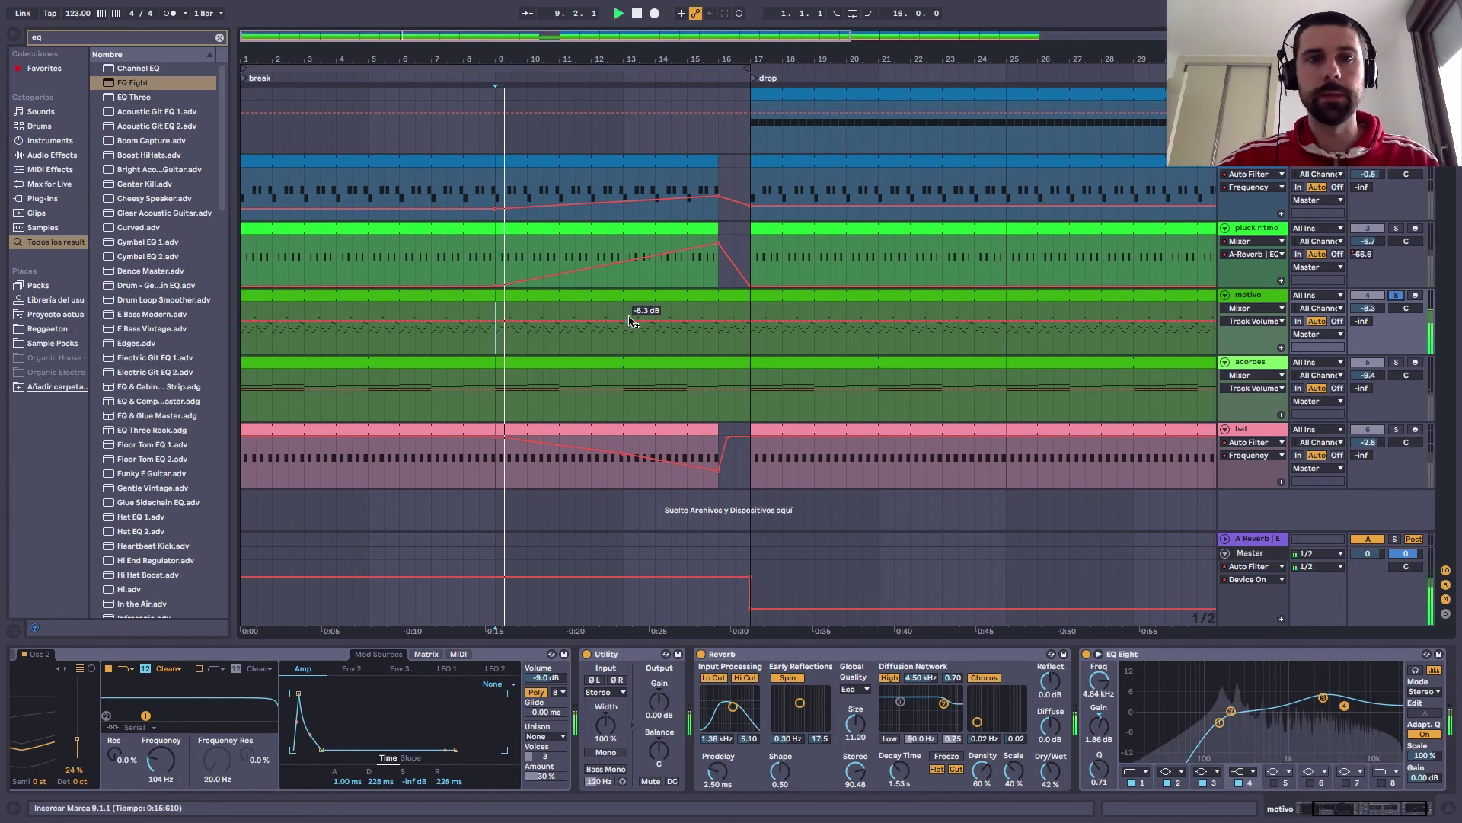
left_click_drag(551, 59, 586, 181)
key("space")
Transpose motivo's notes from bar 10.4 to 11 upward and colour that section cyan
left_click_drag(591, 327, 615, 293)
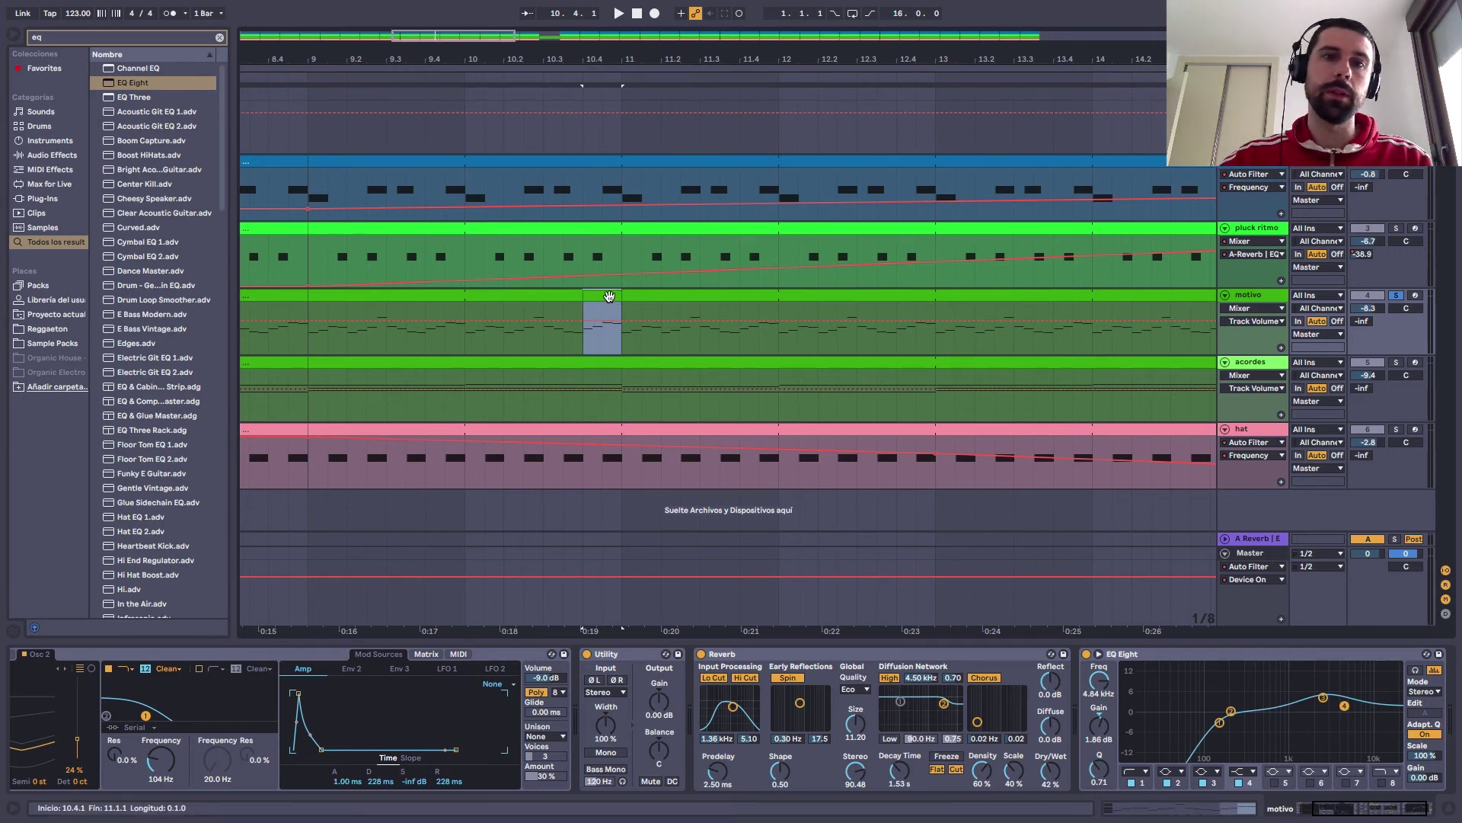
double_click(609, 296)
key("ctrl+a")
key("shift+Up")
key("shift+Tab")
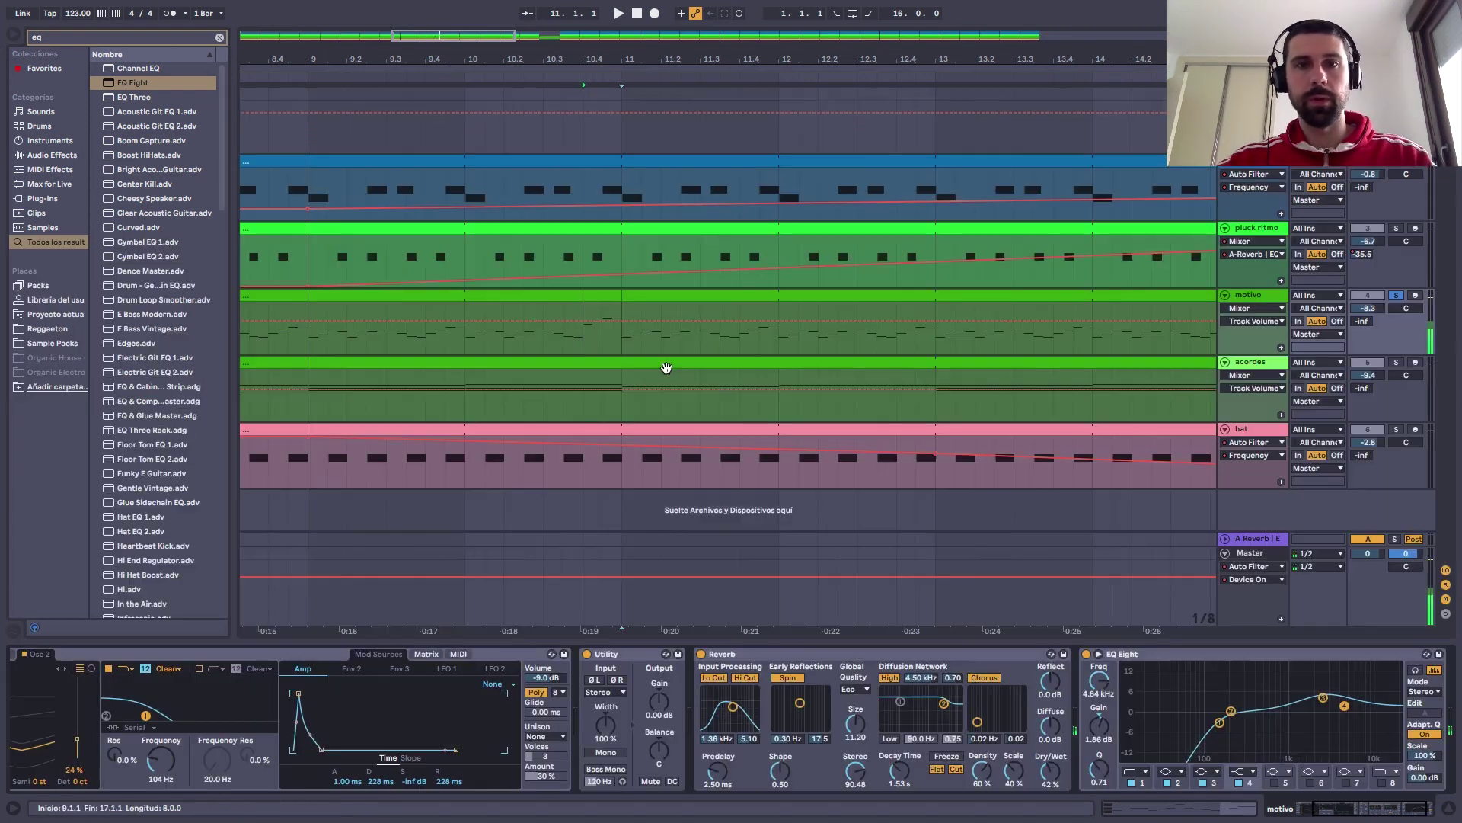
right_click(604, 300)
left_click(708, 546)
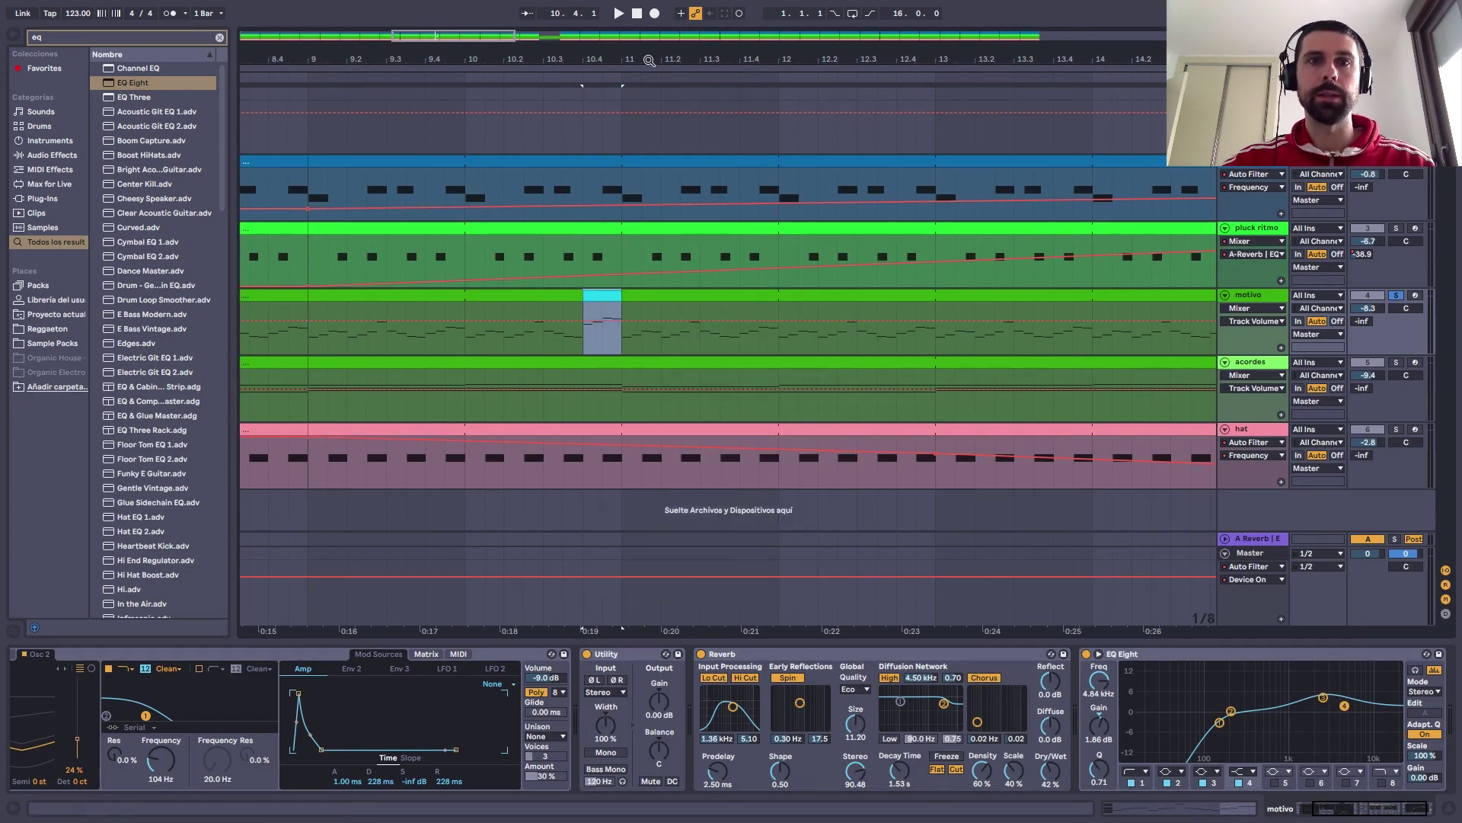
Play back the passage from bar 9 to hear the cyan section
key("minus")
left_click(542, 313, "shift")
key("space")
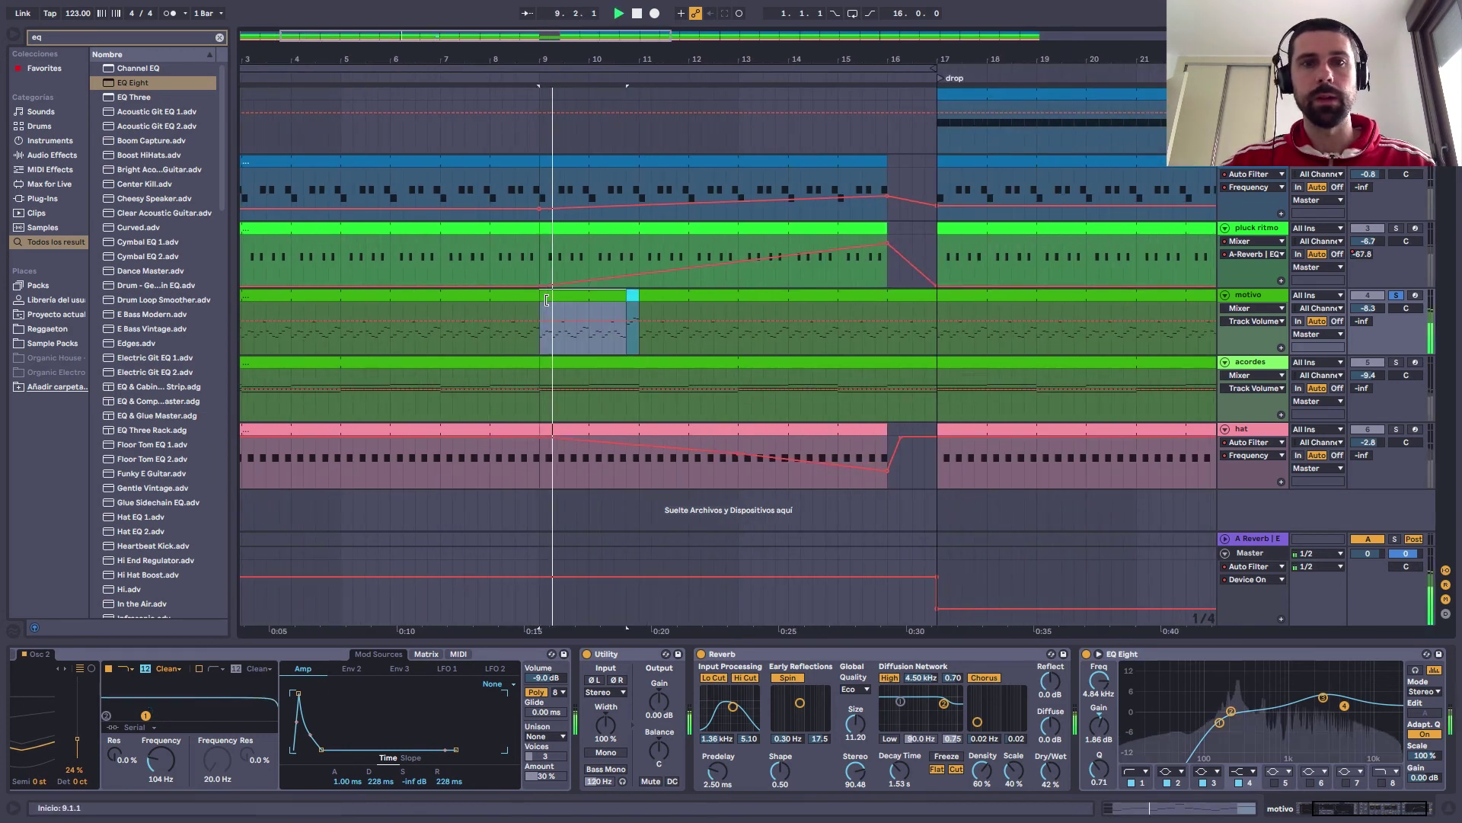
left_click_drag(659, 59, 666, 138)
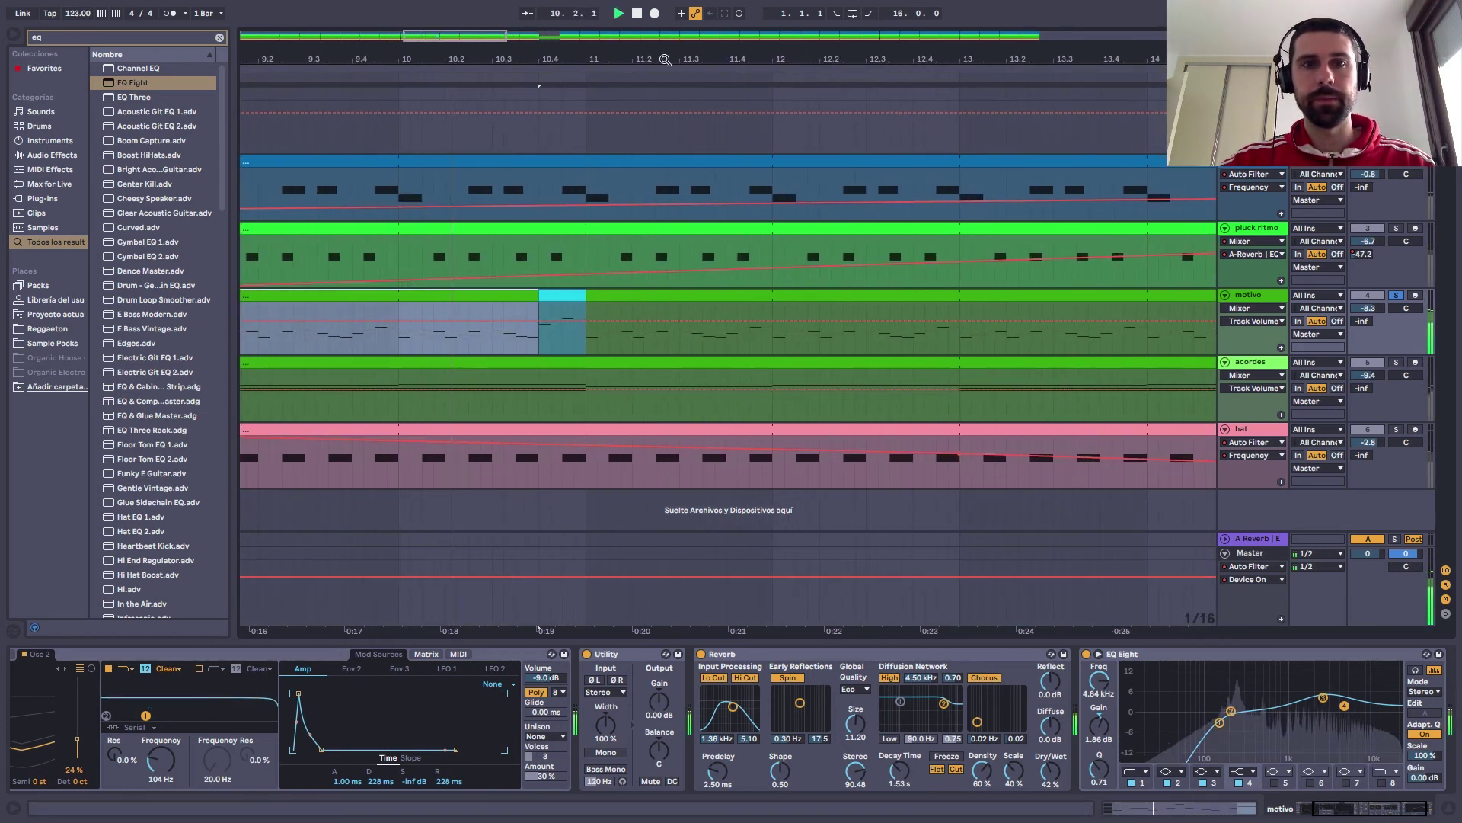
key("space")
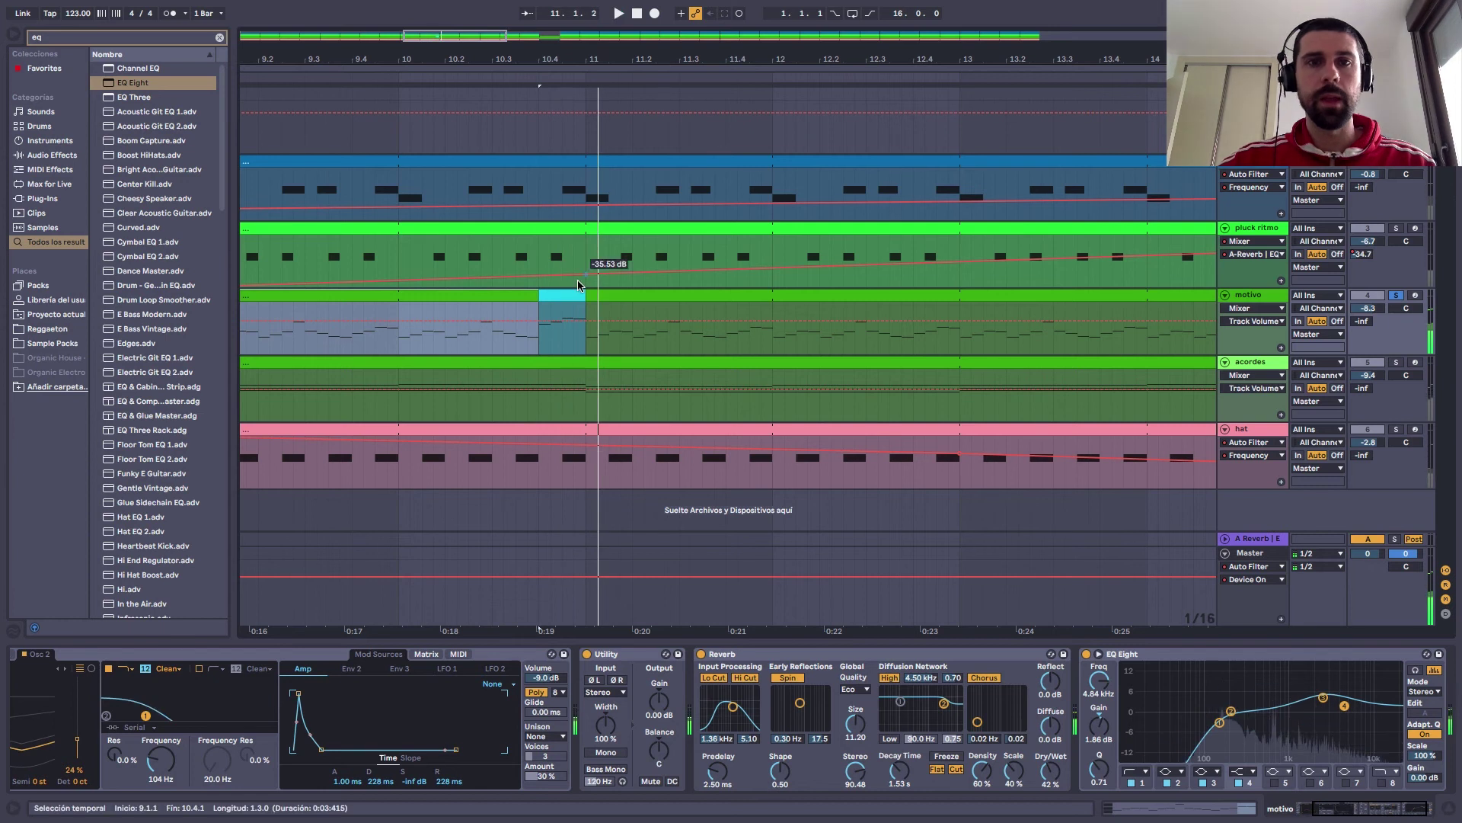
Raise motivo's A Reverb send to 0 dB over the cyan clip
left_click(562, 296)
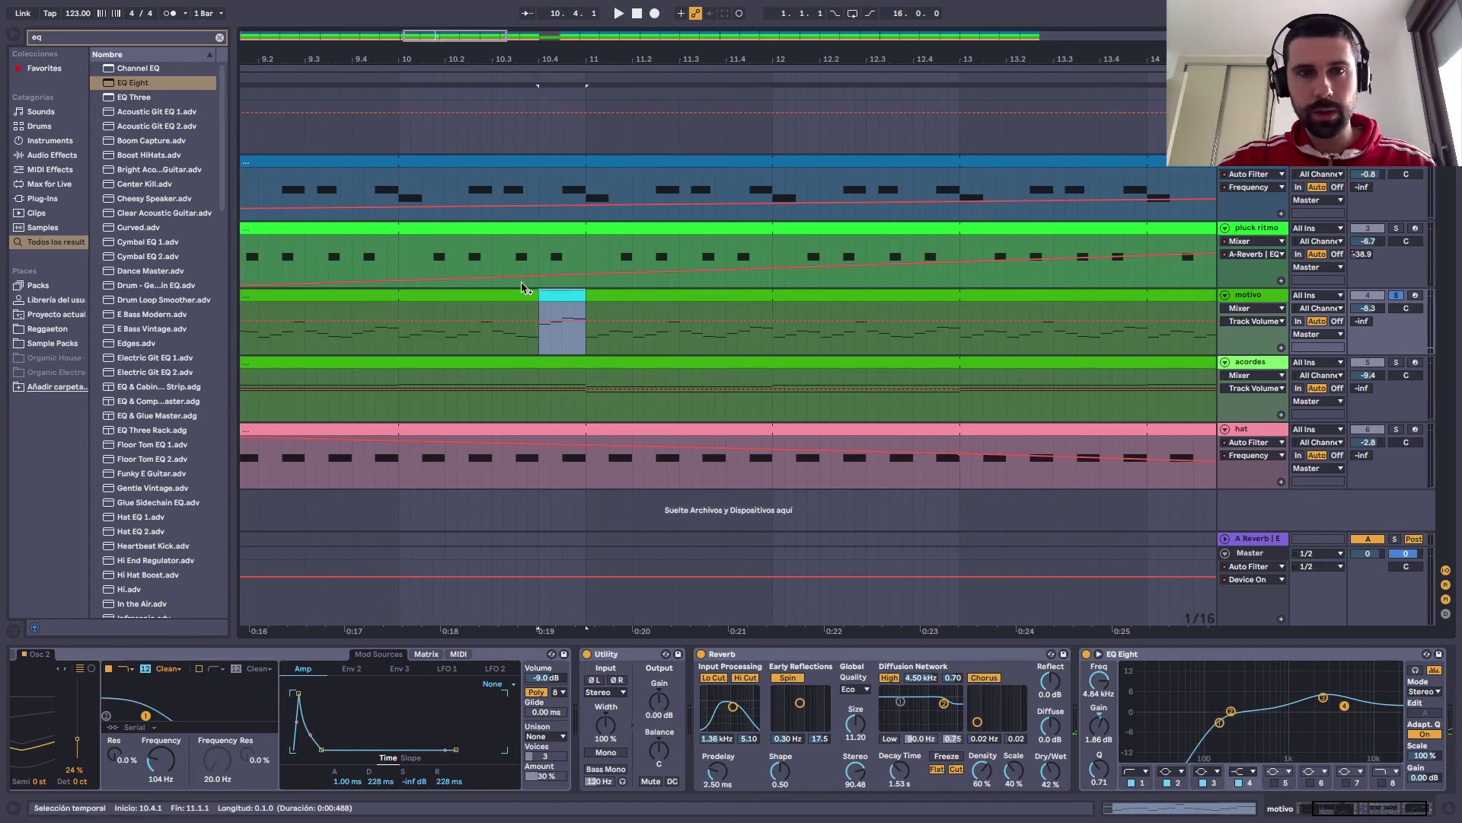
left_click(1368, 325)
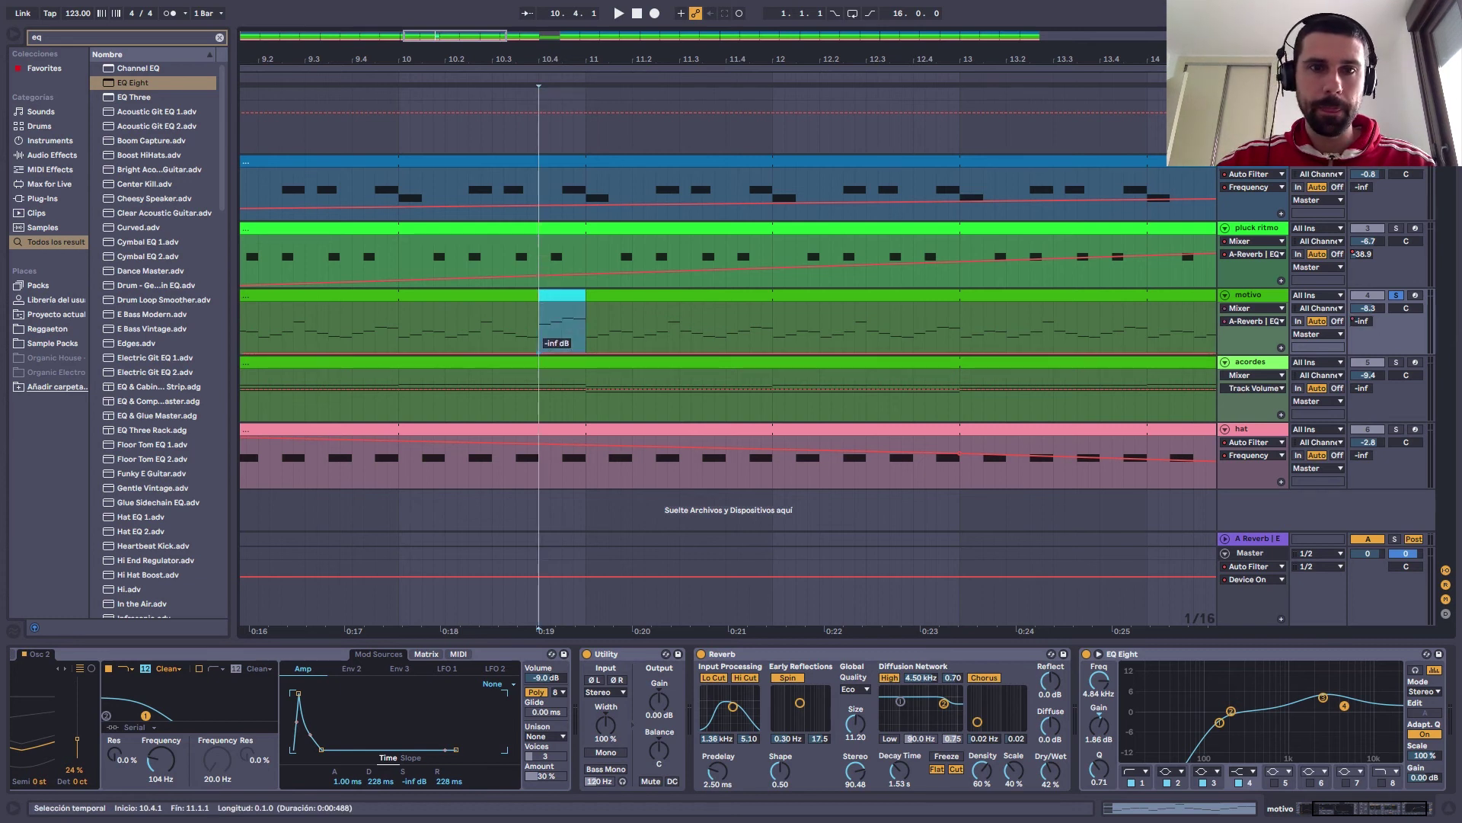
left_click_drag(576, 352, 586, 302)
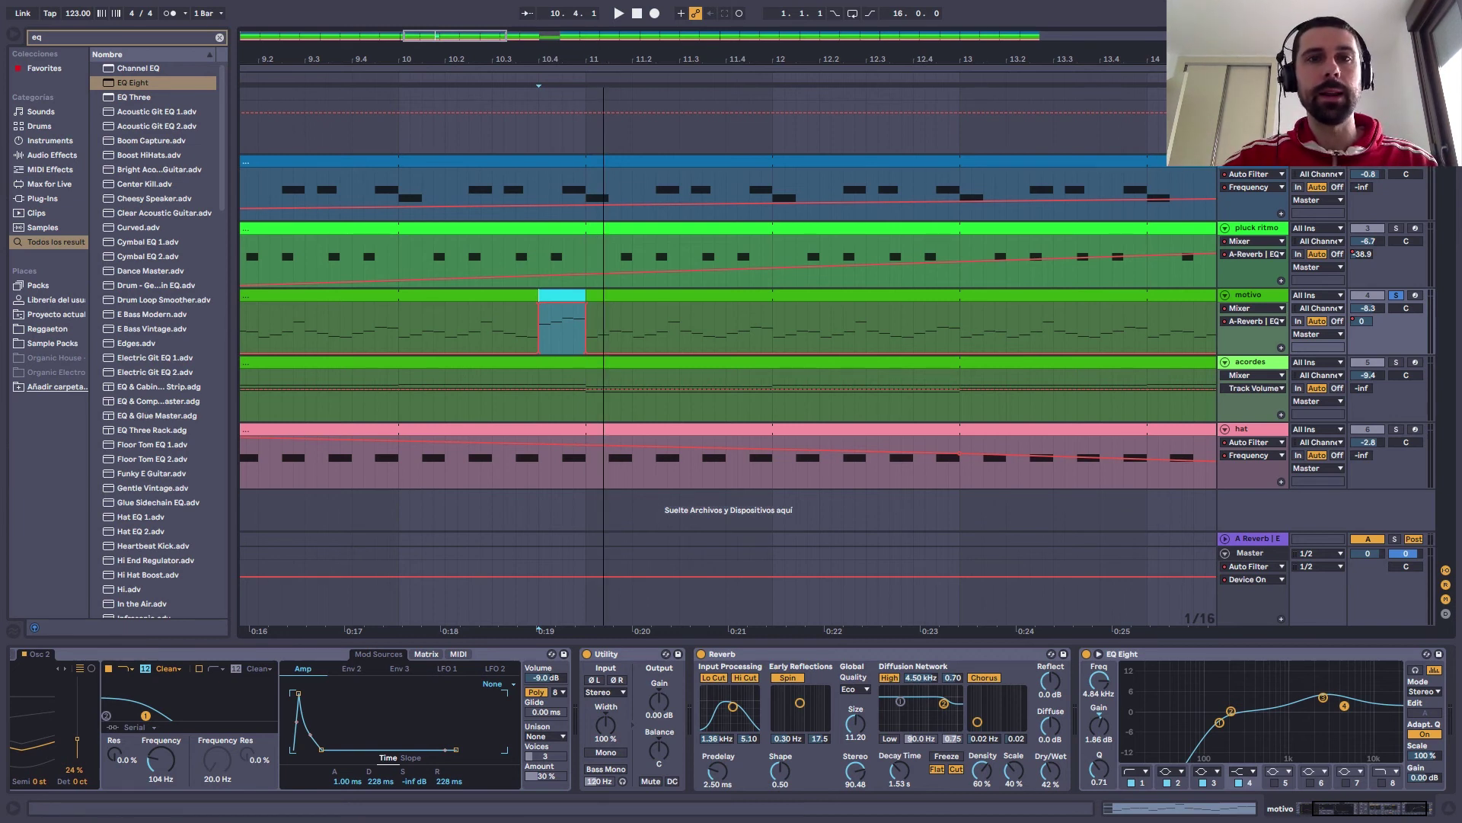
left_click_drag(604, 59, 592, 39)
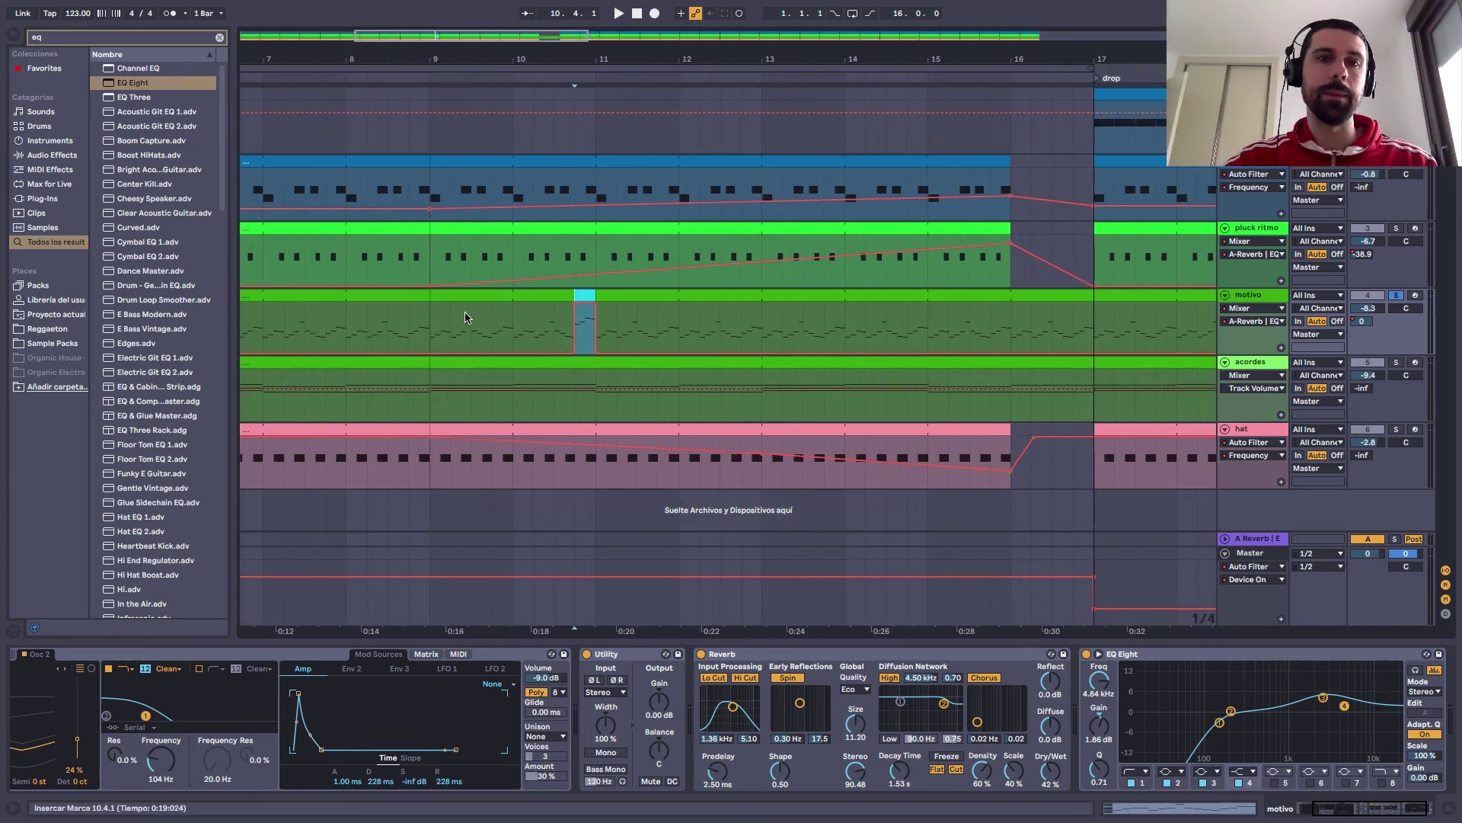
Play motivo from about bar 9.3 to audition bars 9 to 14
left_click(432, 320)
key("space")
mouse_move(617, 58)
left_mouse_down()
mouse_move(582, 54)
mouse_move(624, 55)
mouse_move(611, 57)
left_mouse_up()
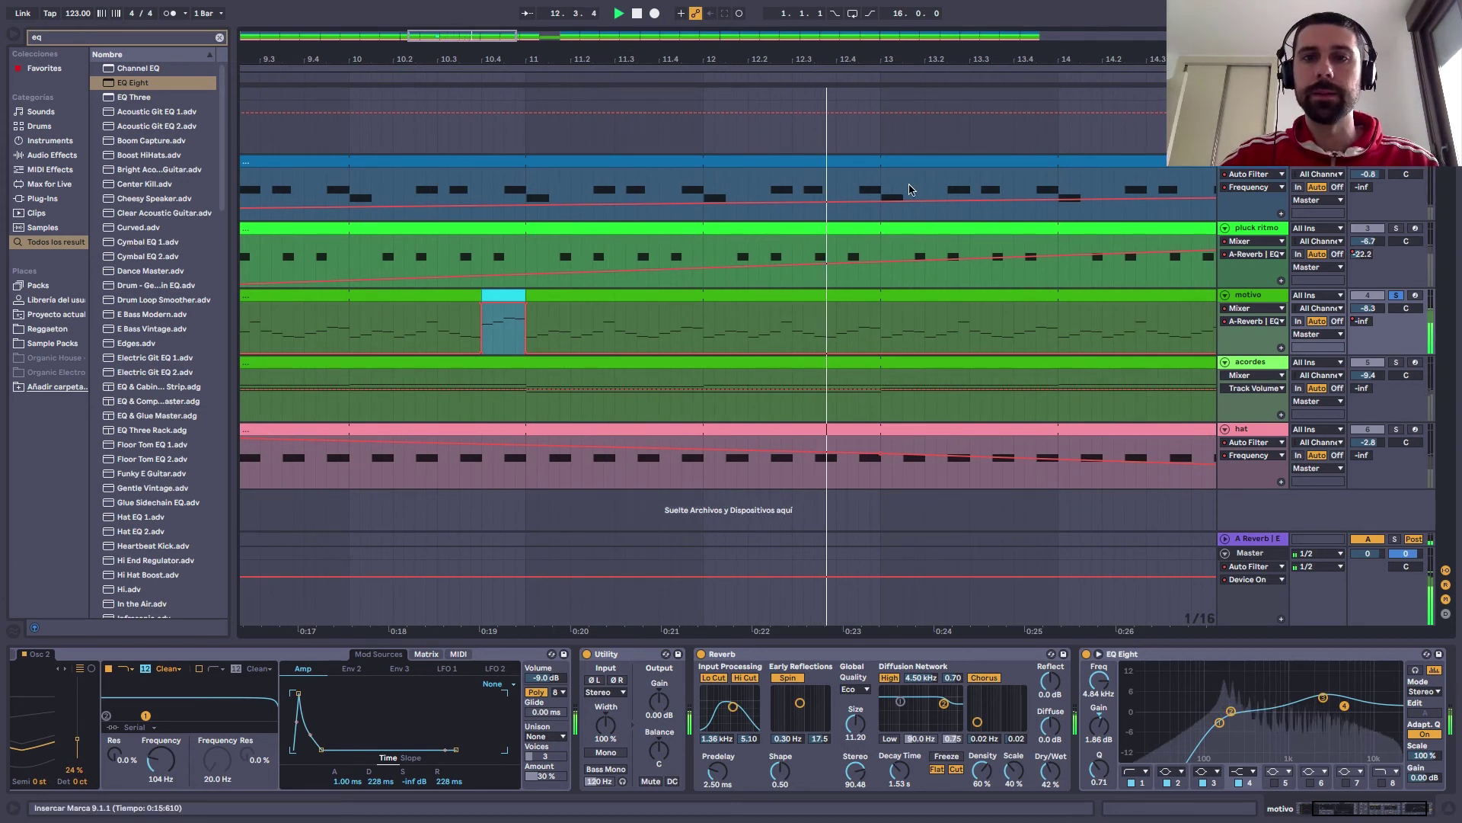
key("space")
Select one beat from 12.4 to 13.1 on motivo and colour it orange
left_click_drag(838, 323, 876, 309)
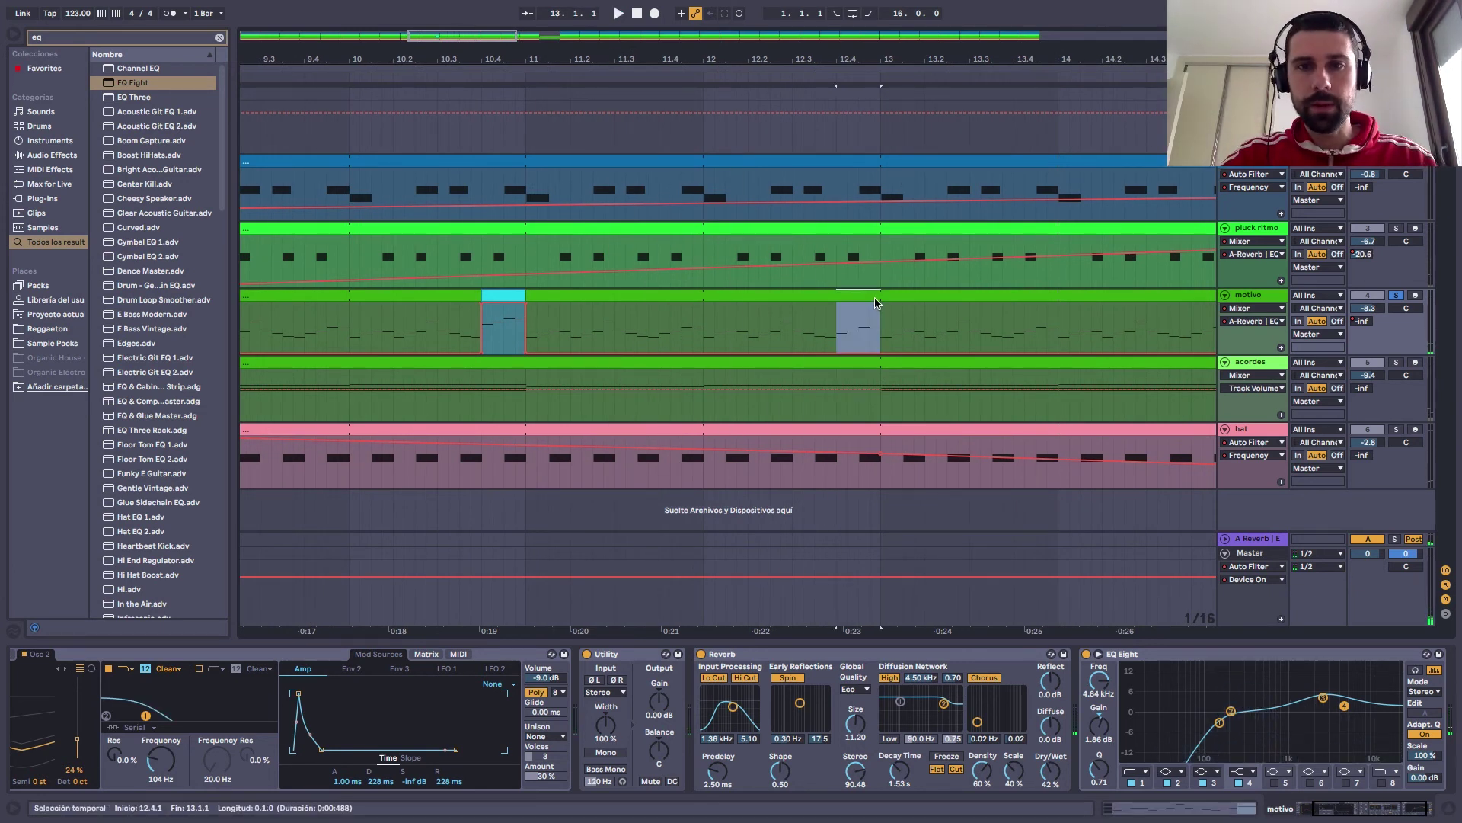
double_click(858, 317)
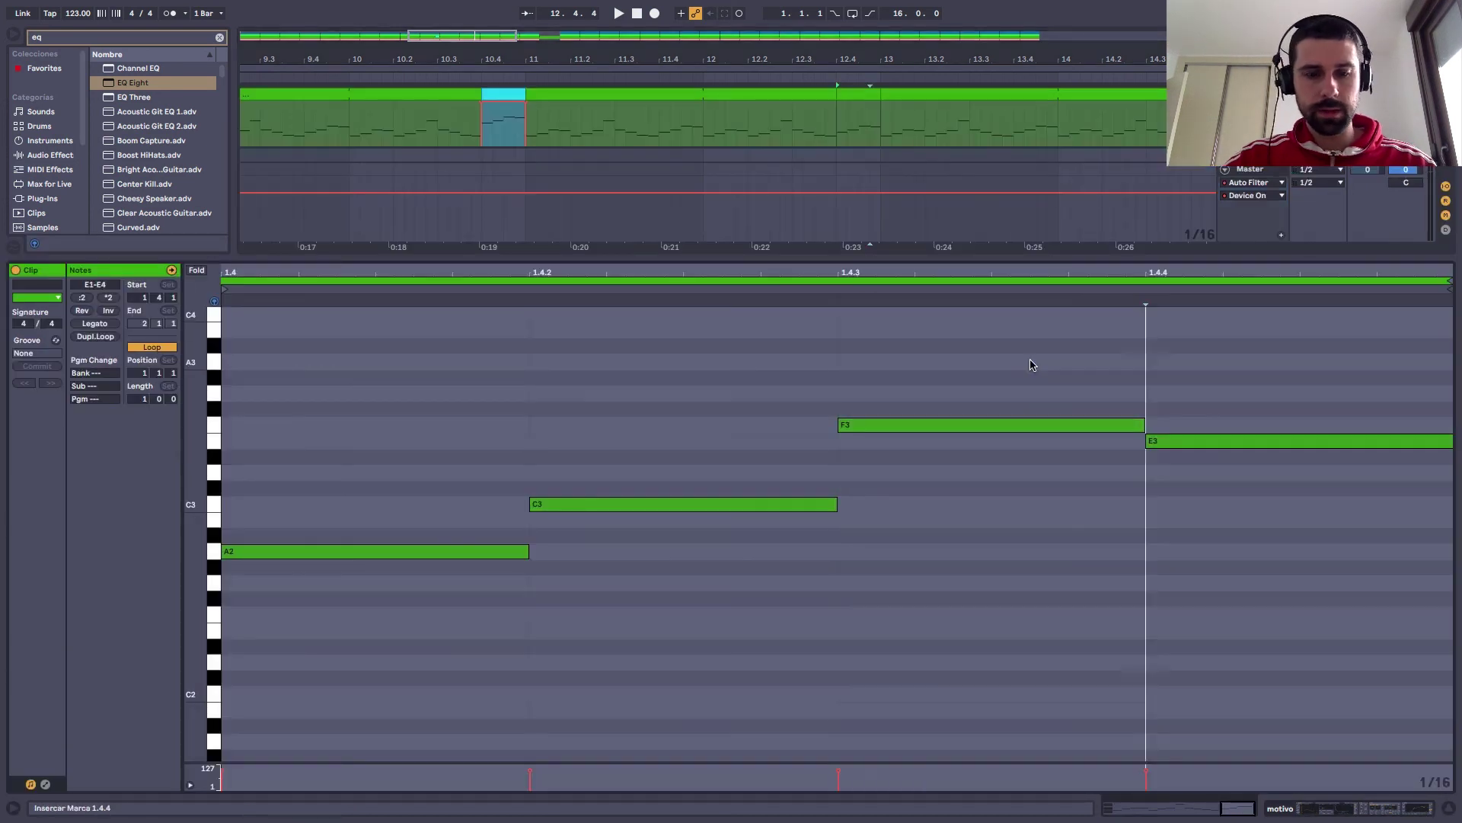
scroll(1028, 358, "down", 2)
key("shift+Tab")
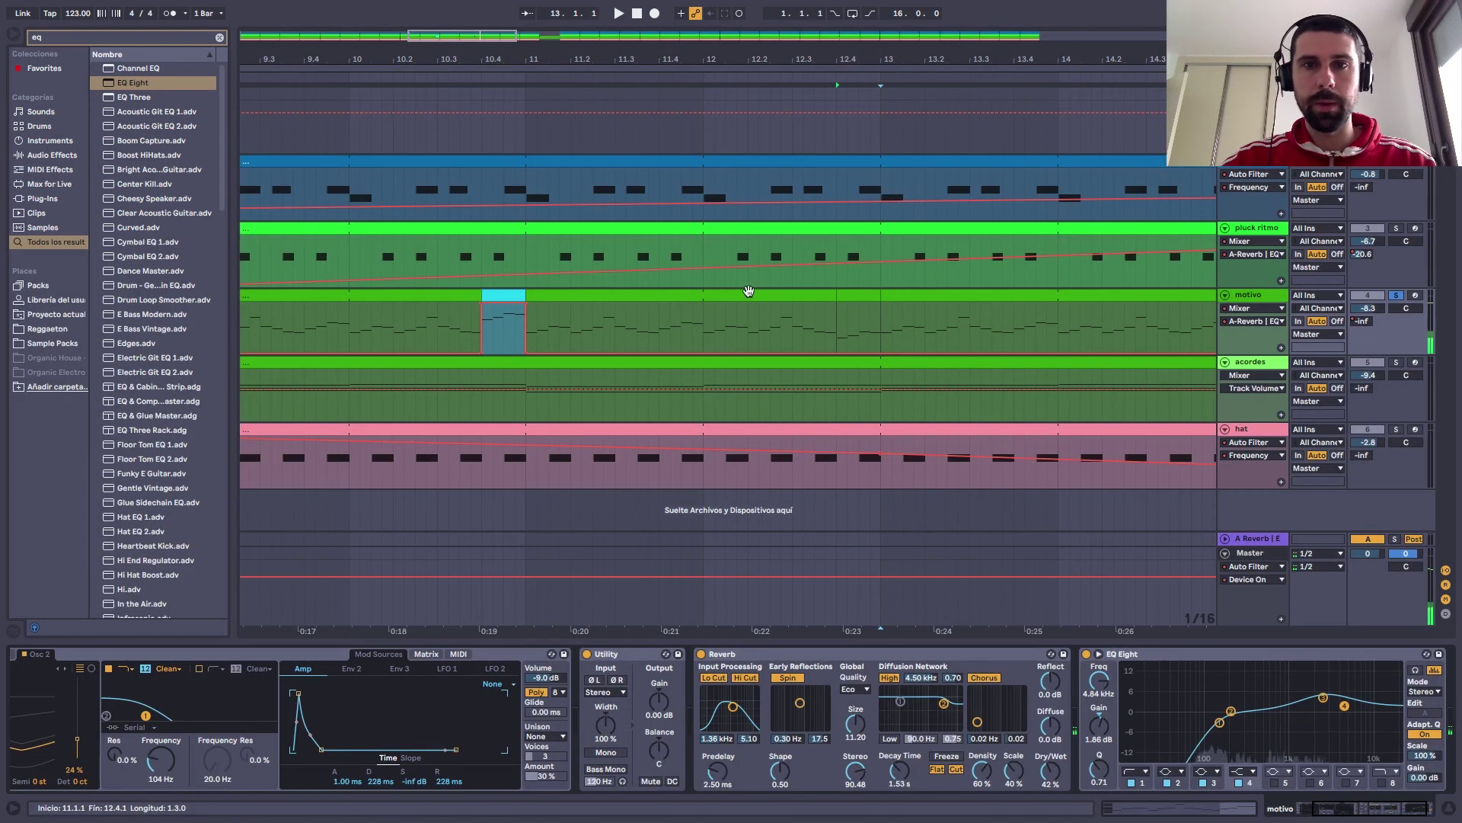
right_click(847, 298)
left_click(872, 547)
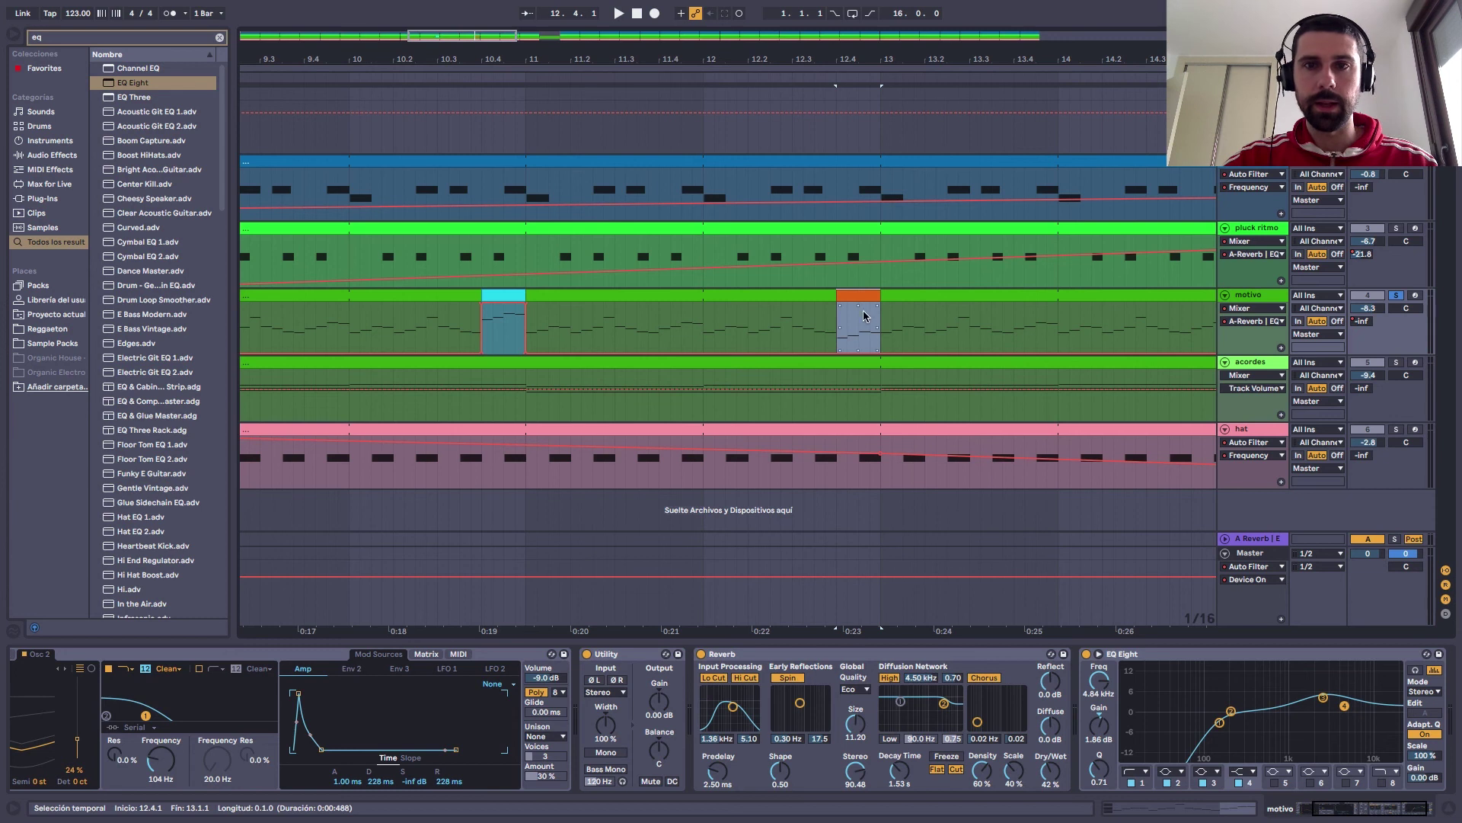
Add an A Reverb send breakpoint at 0 dB on the orange clip
left_click(1257, 321)
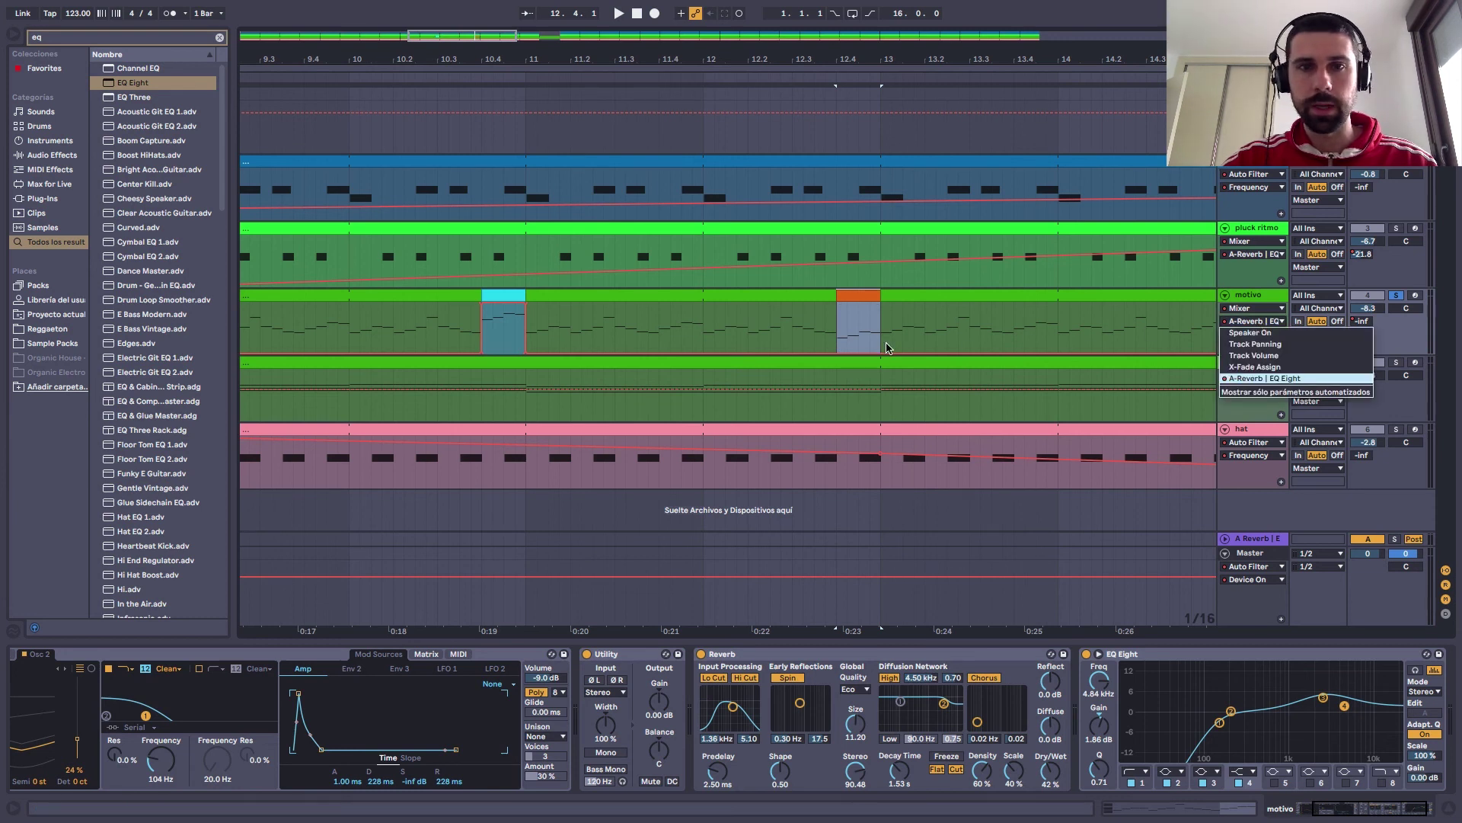
left_click(853, 349)
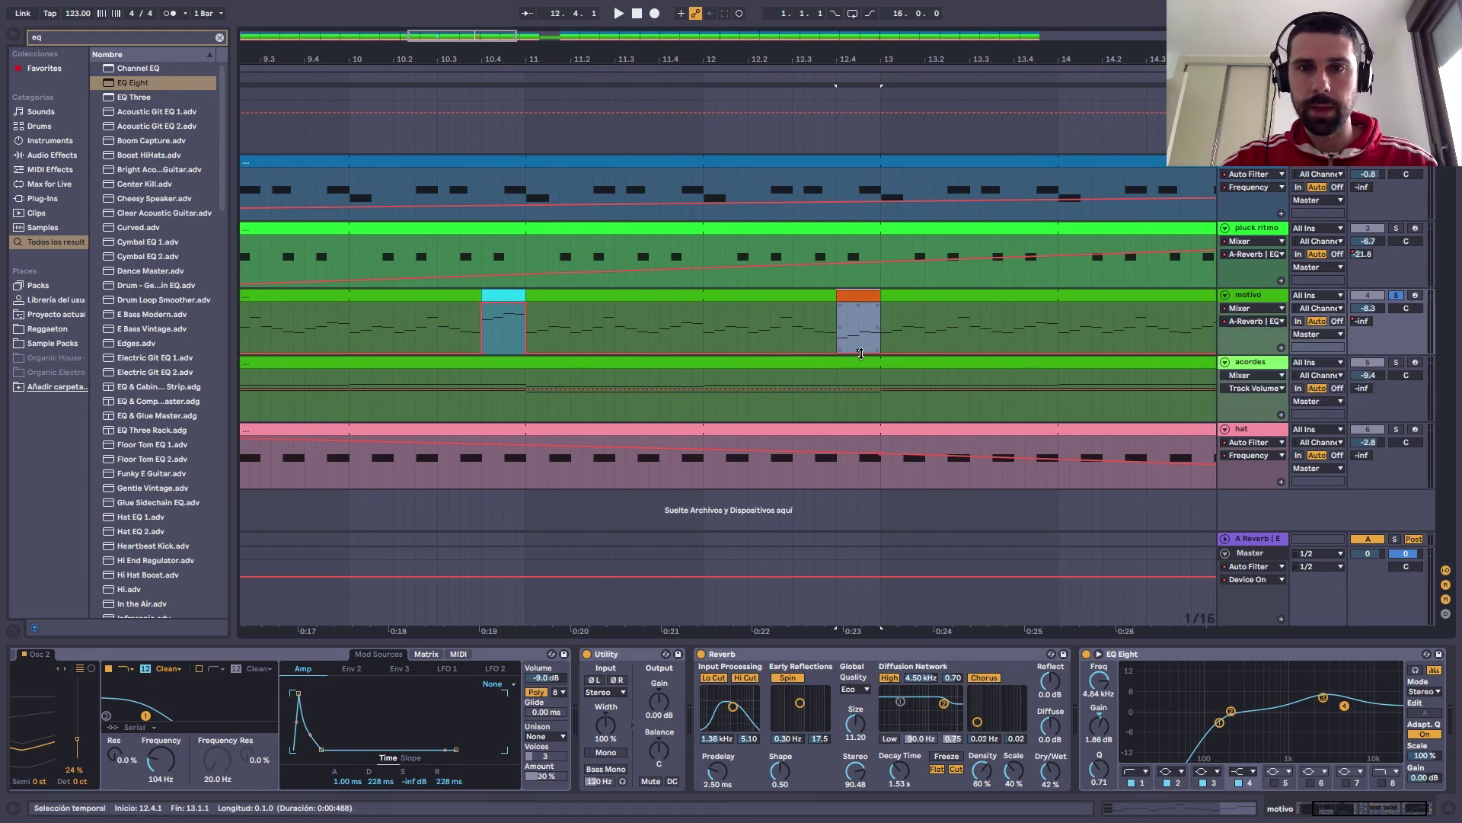
left_click(864, 351)
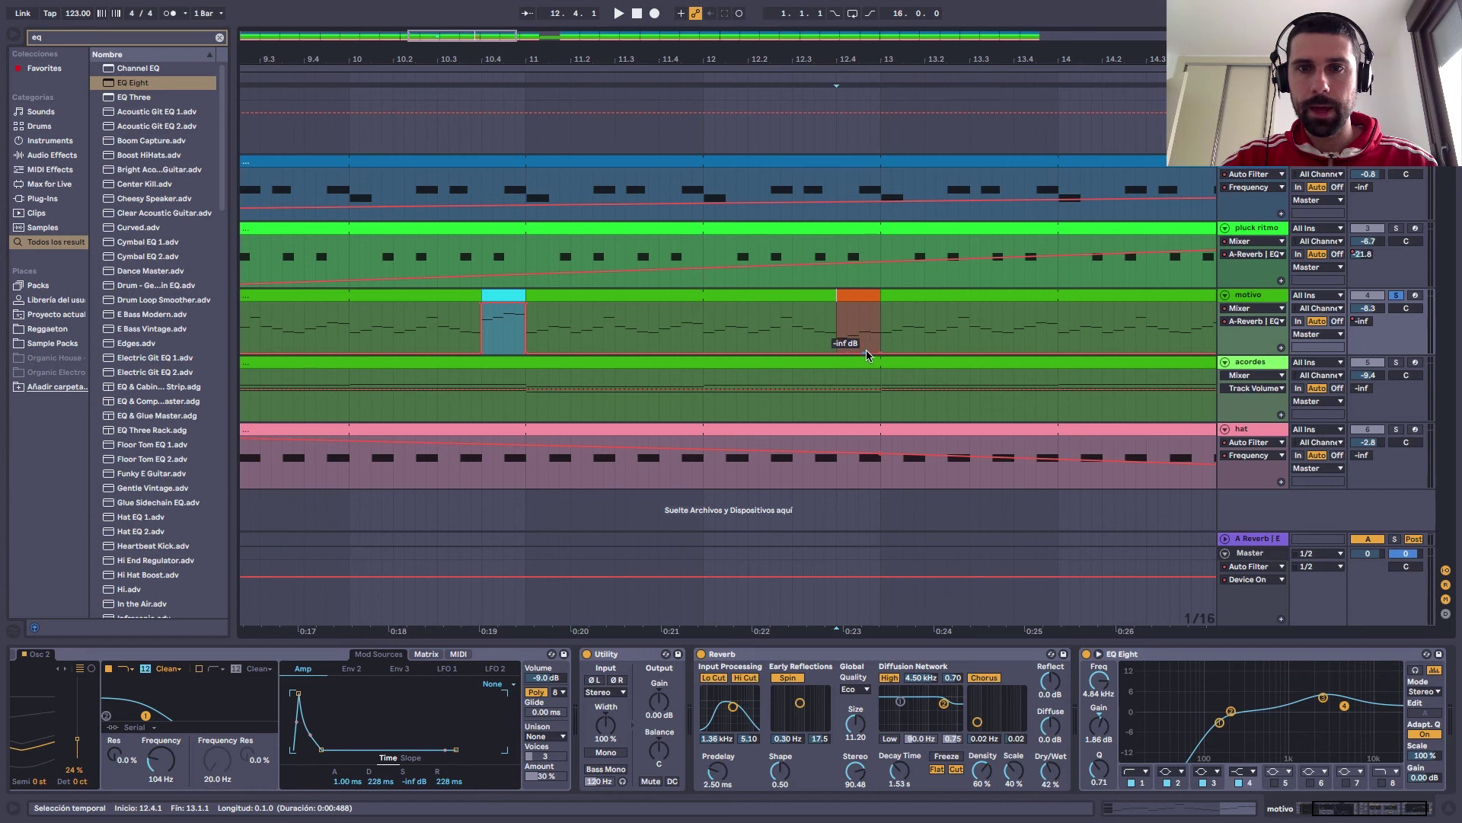
left_click(869, 350)
left_click_drag(870, 304, 859, 303)
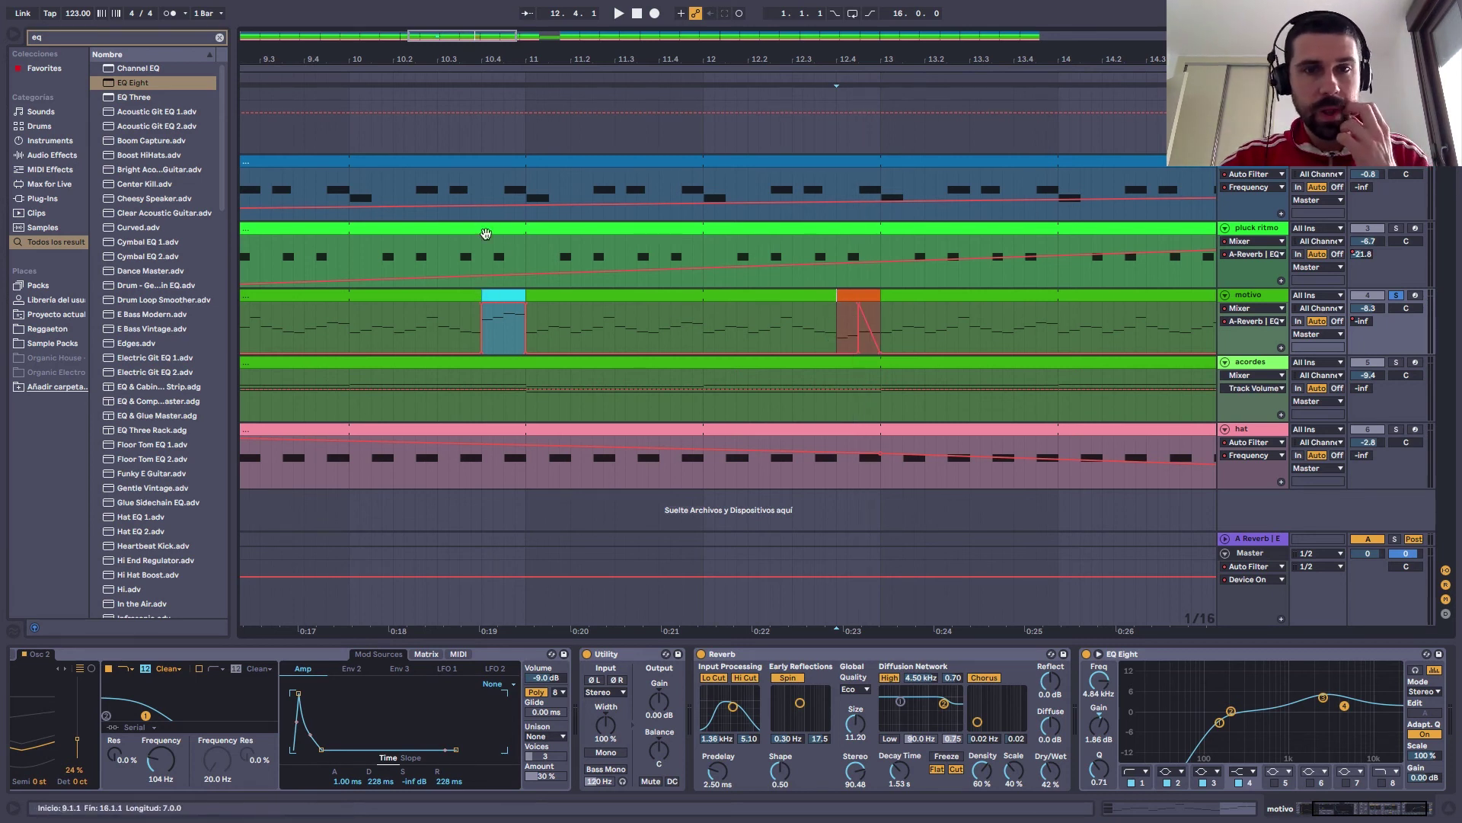
left_click_drag(871, 332, 881, 303)
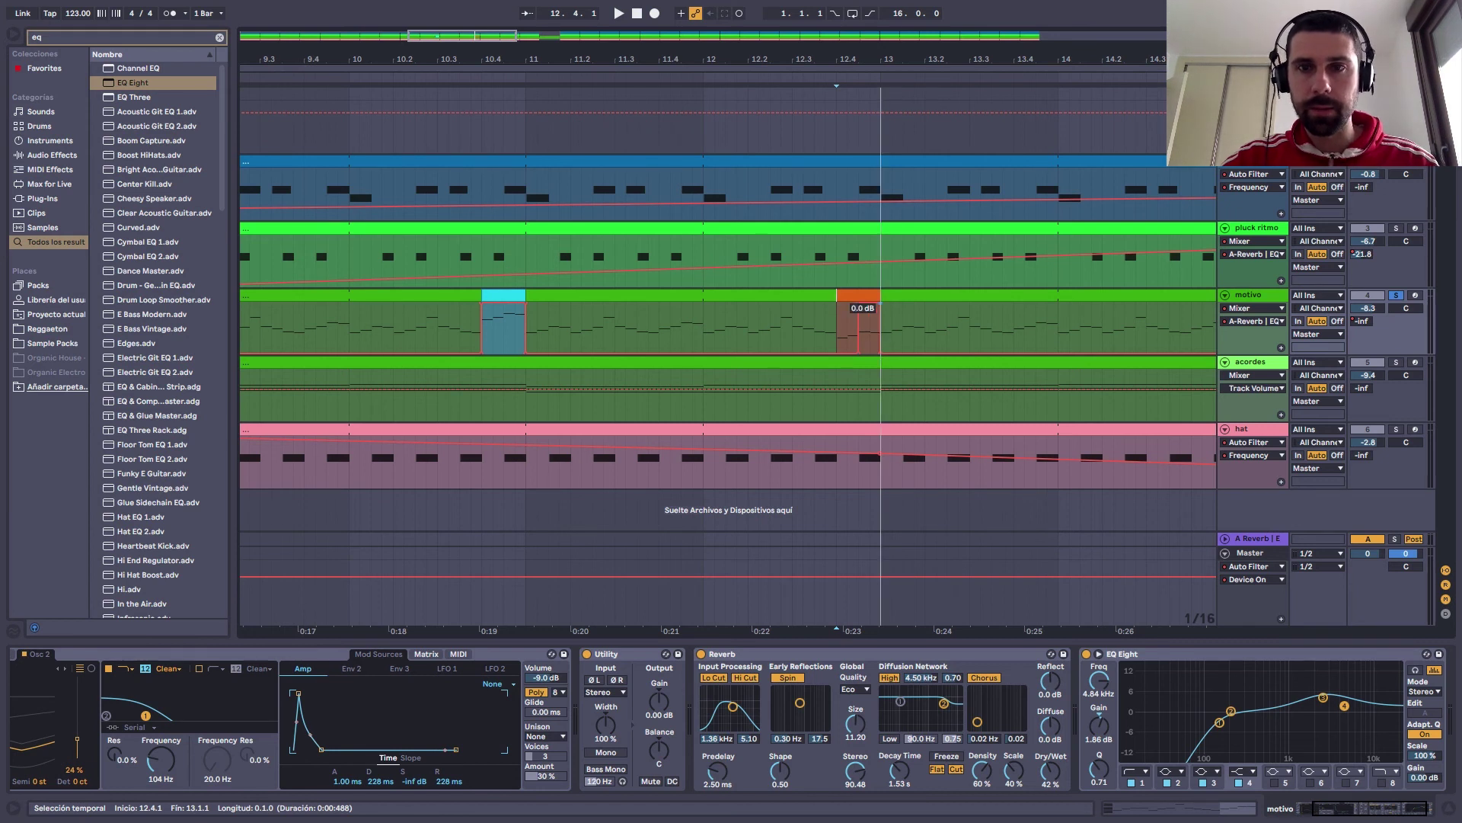
Play from 11.4.3 and reshape the send drop into a ramp back down to -inf dB
left_click(682, 324)
key("space")
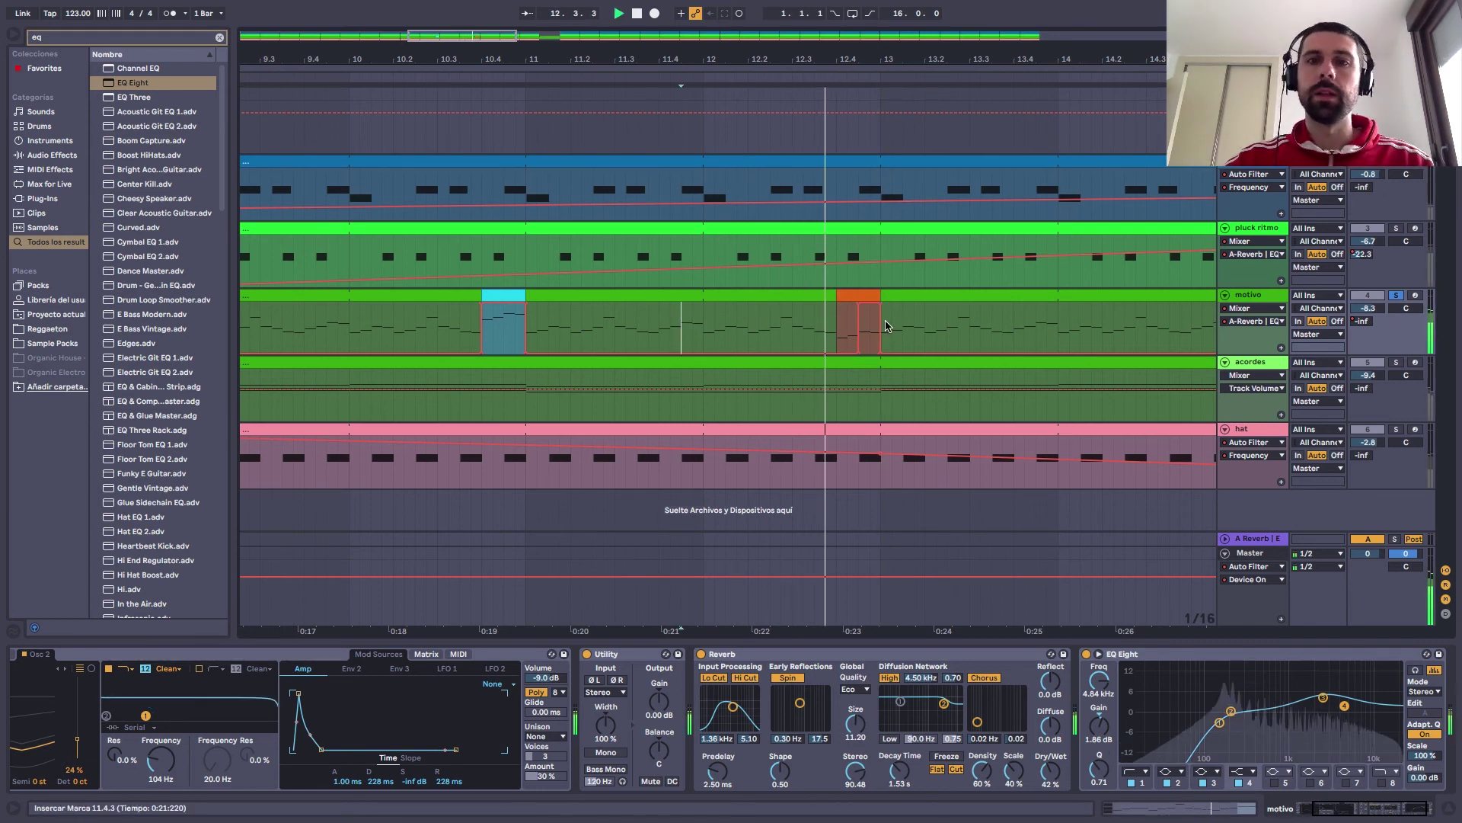
key("space")
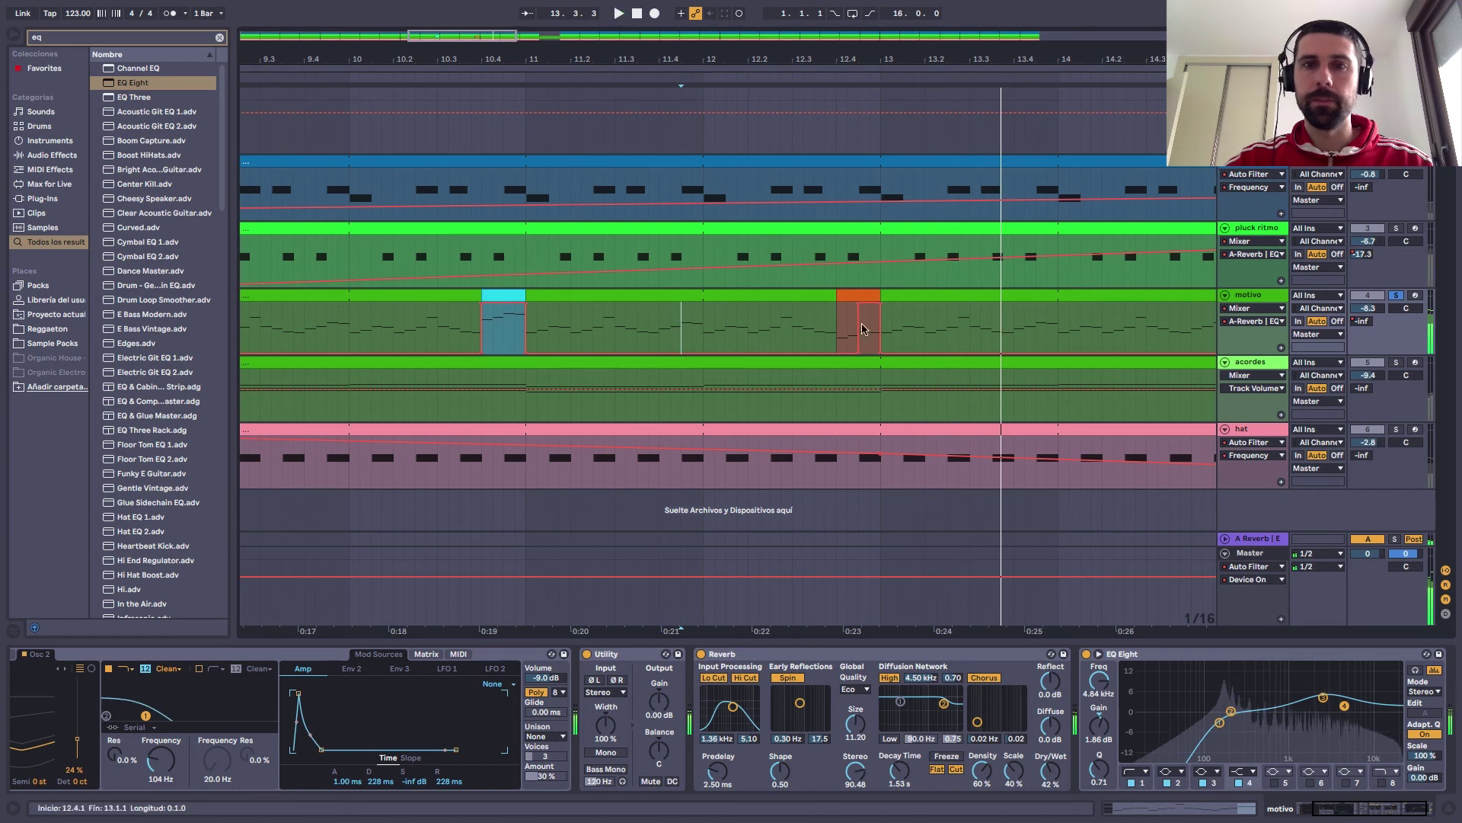
left_click_drag(859, 352, 837, 303)
left_click_drag(962, 56, 727, 54)
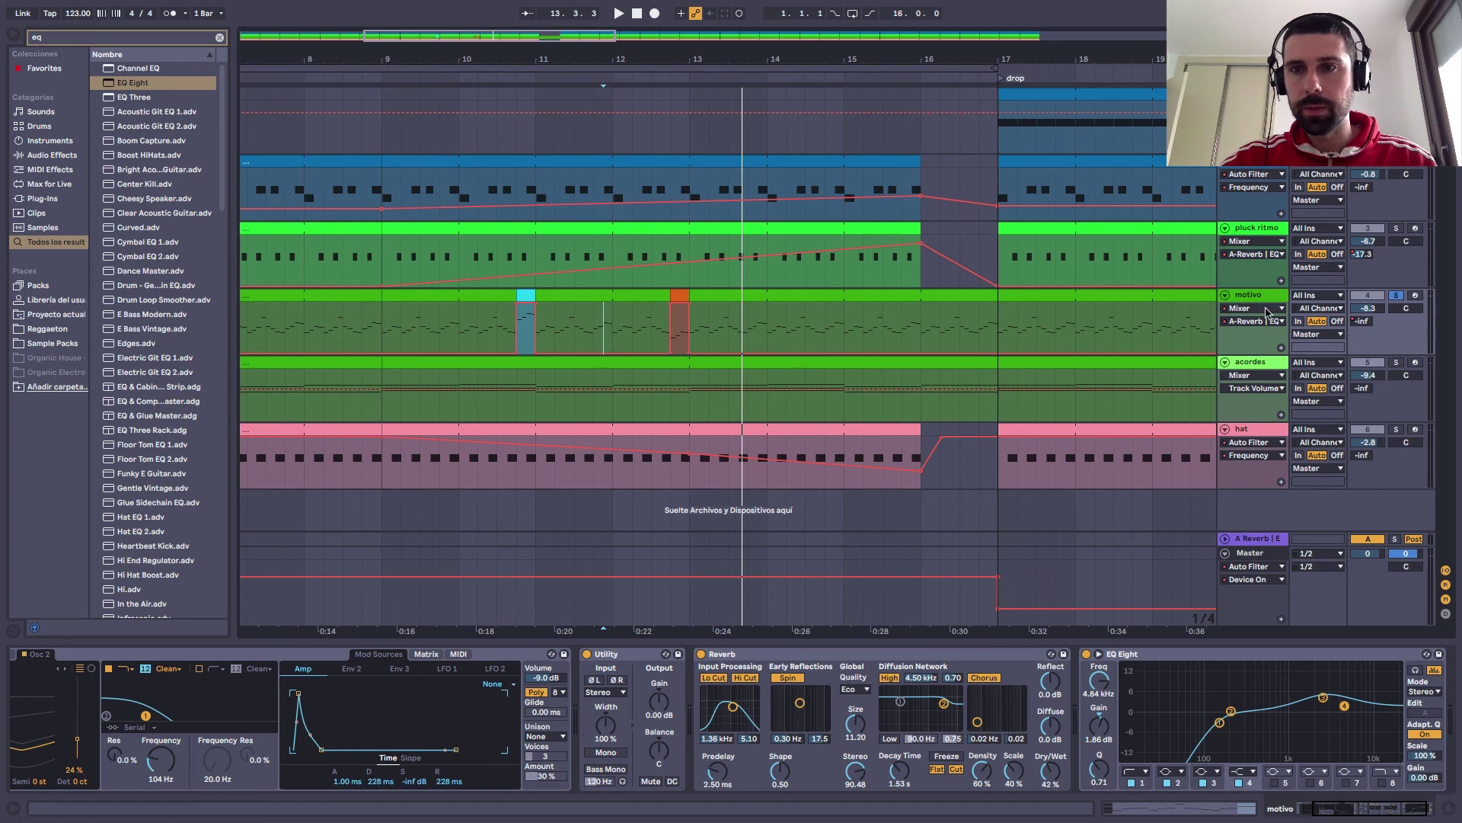
left_click(1280, 348)
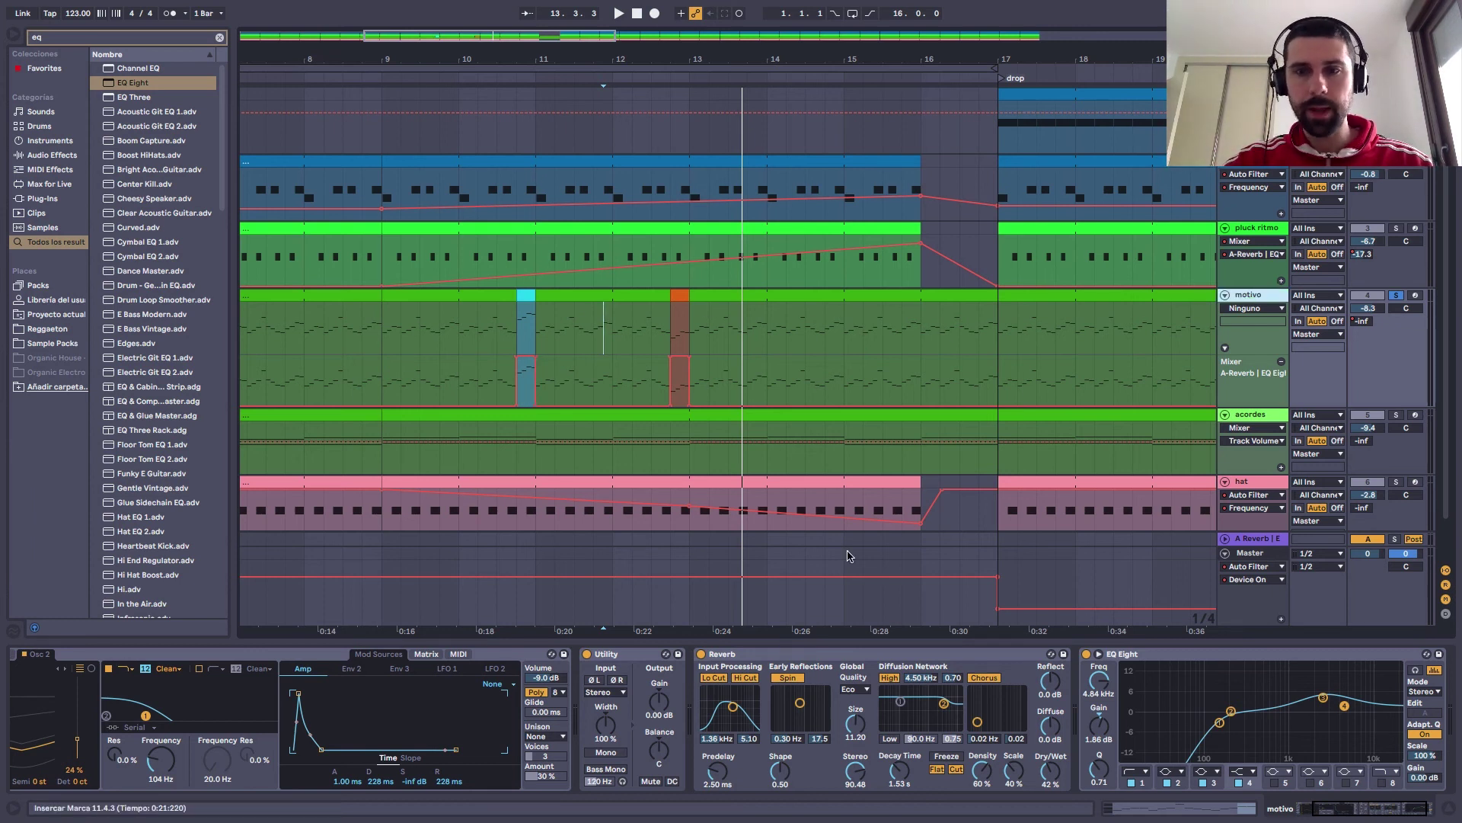
left_click(221, 37)
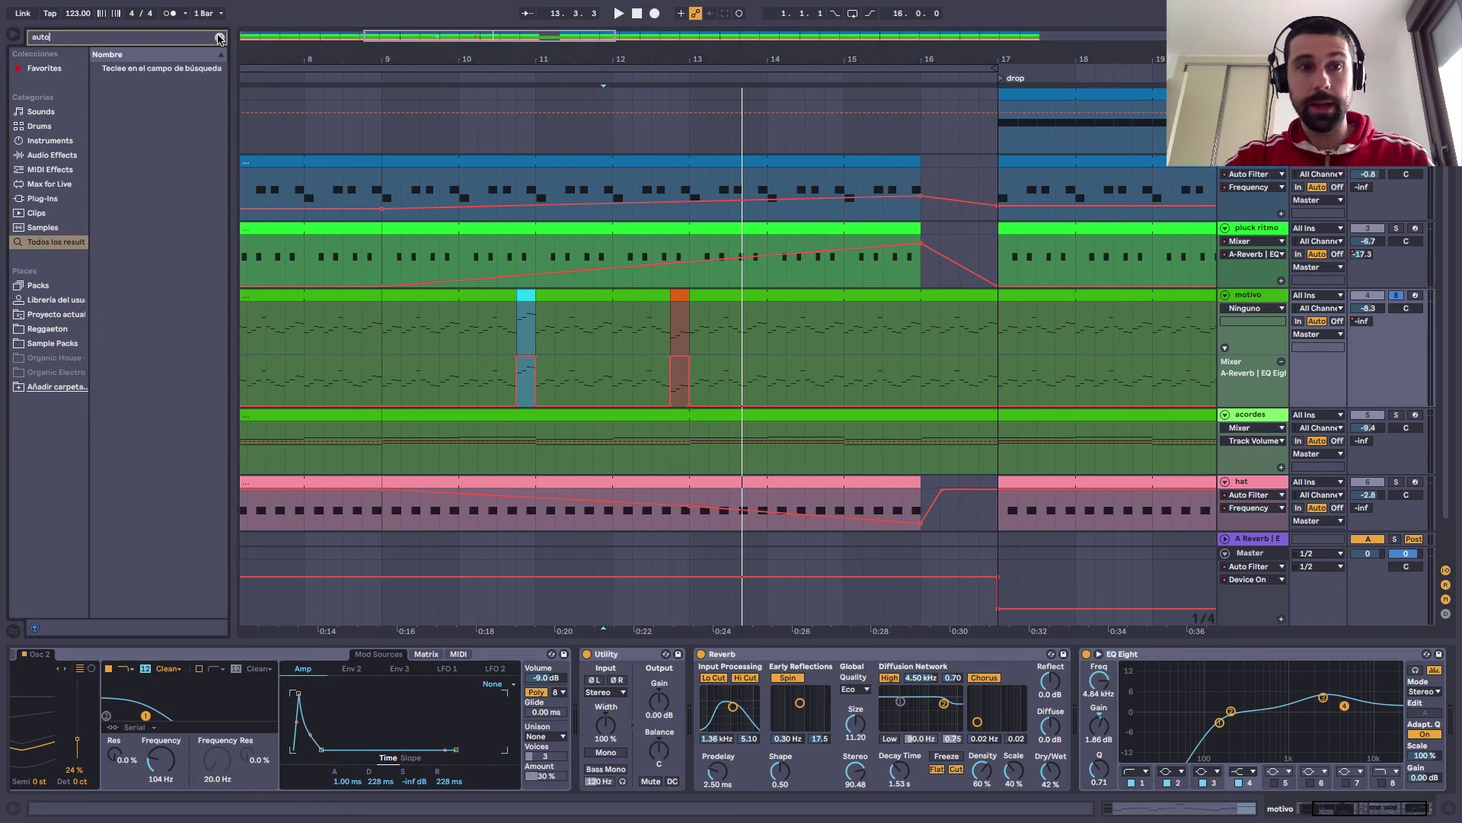
Add Auto Filter to motivo, open it to 19.9 kHz, and automate a dip to 115 Hz
double_click(180, 68)
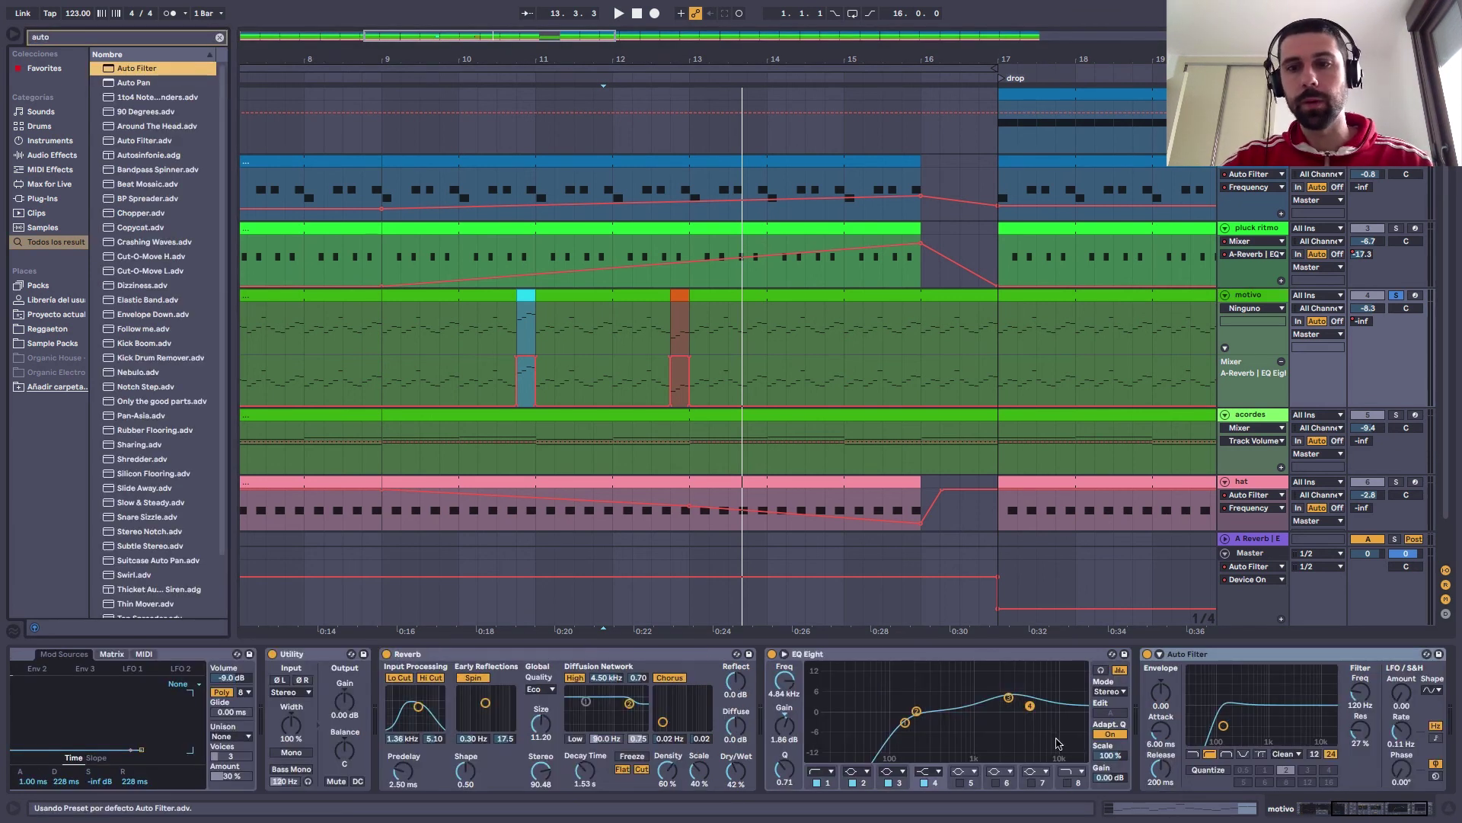
left_click_drag(1364, 735, 1364, 743)
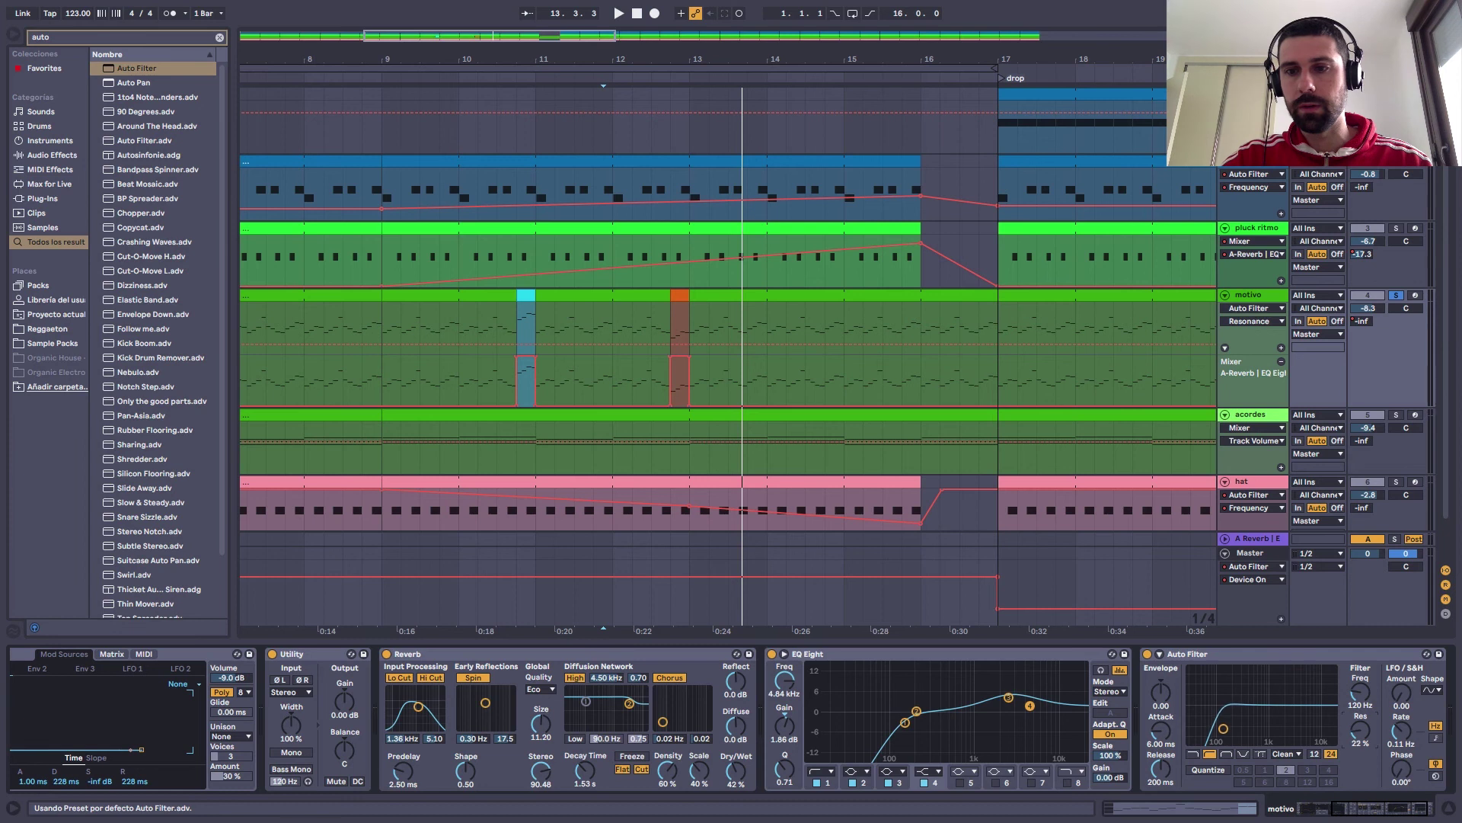
left_click(1193, 754)
left_click_drag(1353, 707, 1362, 697)
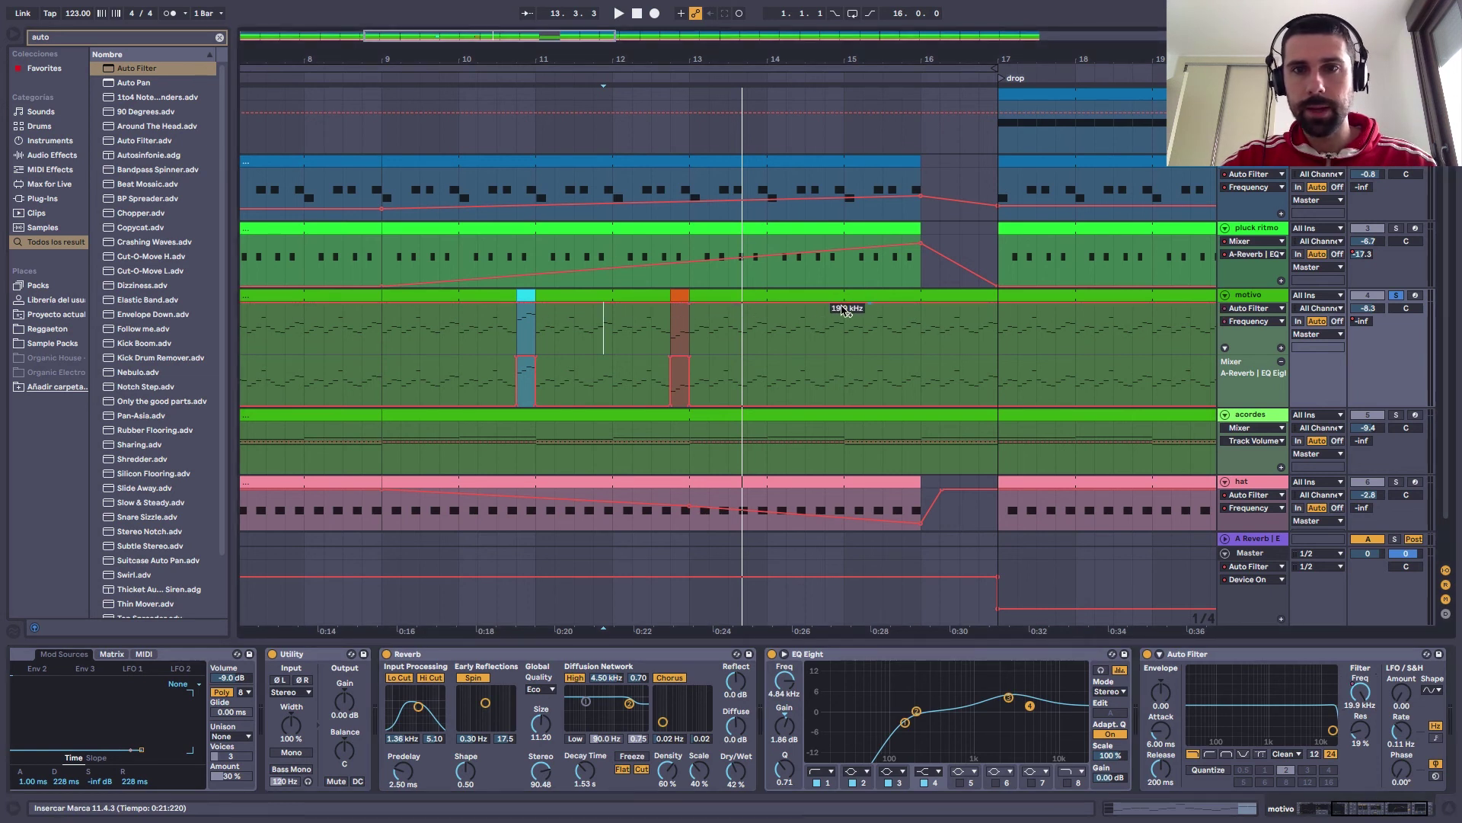
left_click_drag(851, 310, 921, 305)
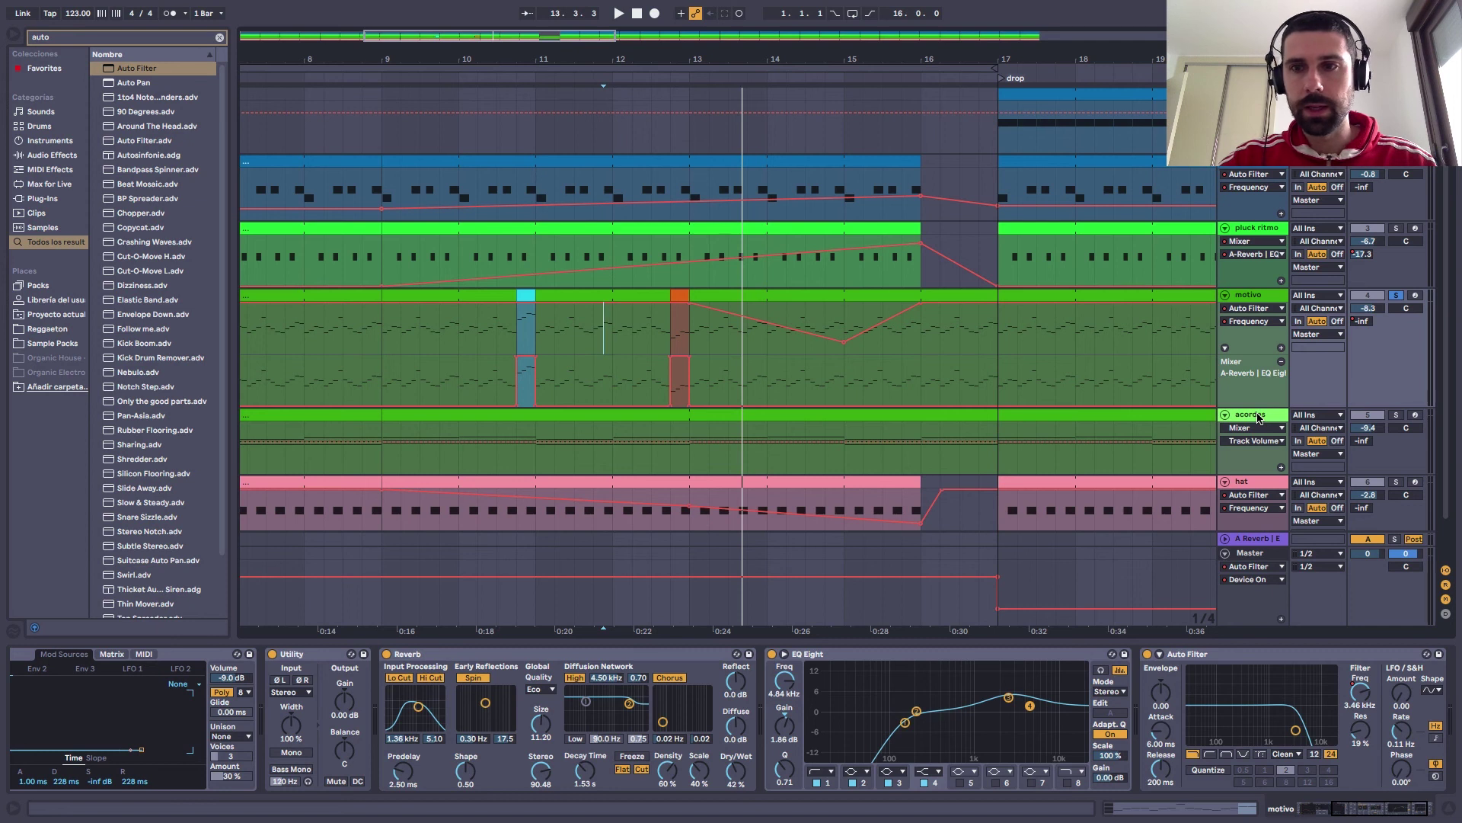
Unsolo motivo and play the full mix
left_click(362, 144)
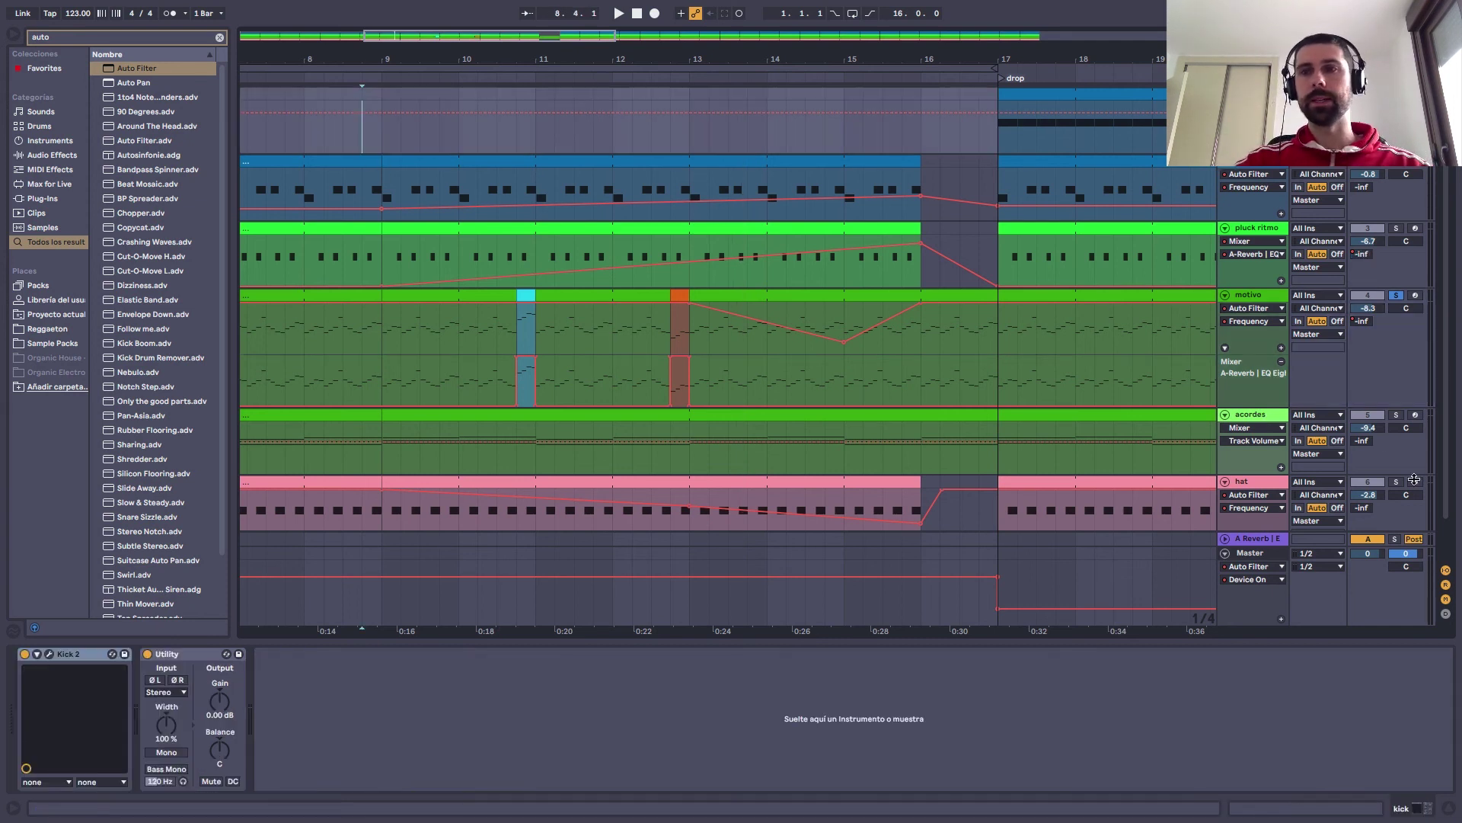
left_click(1403, 297)
key("space")
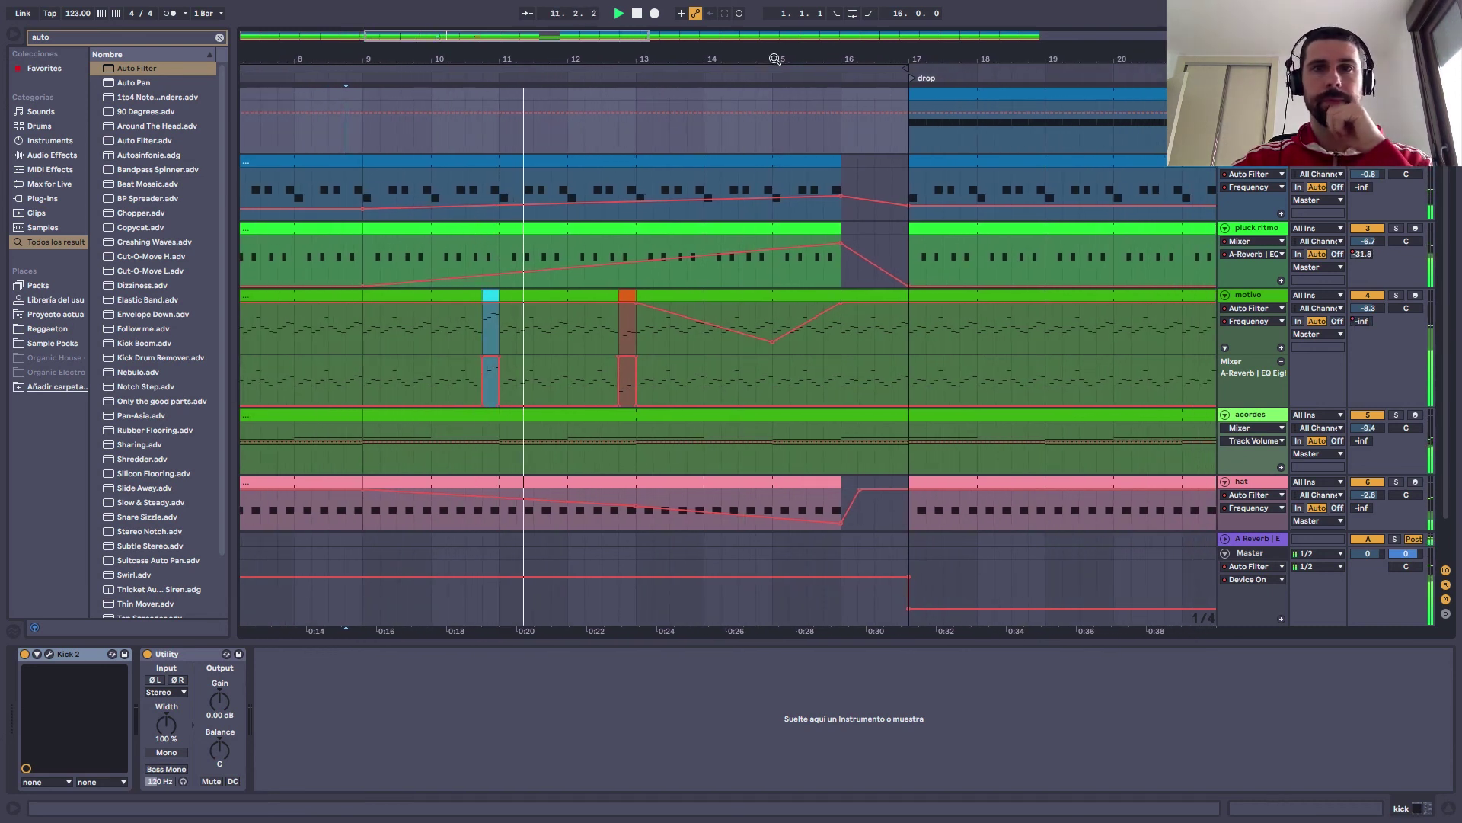
left_click_drag(775, 57, 715, 56)
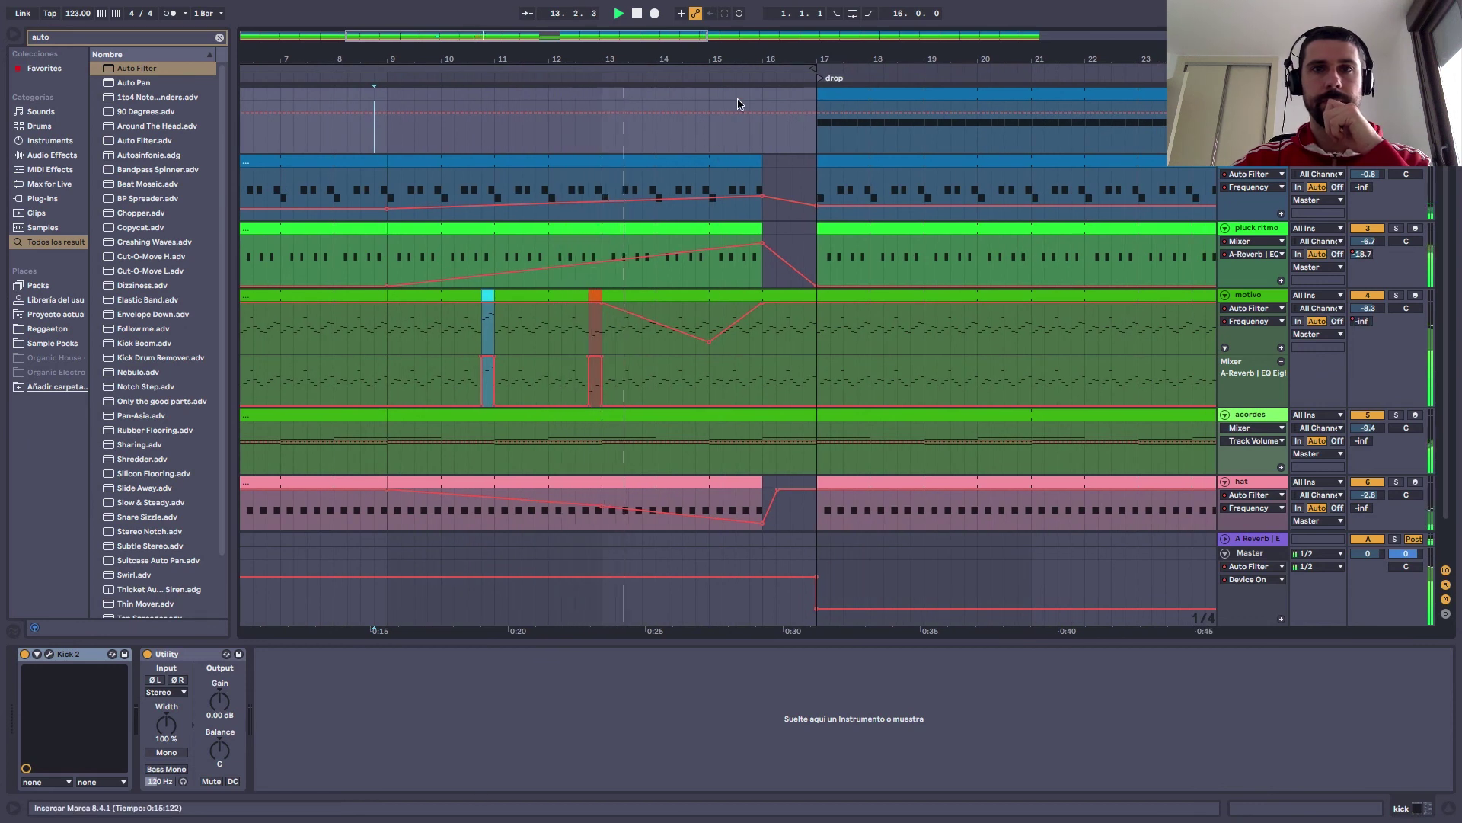
scroll(740, 60, "up", 2)
Reshape motivo's filter automation: mid point 254 Hz, clip-end 162 Hz, fully open afterward
left_click(703, 340)
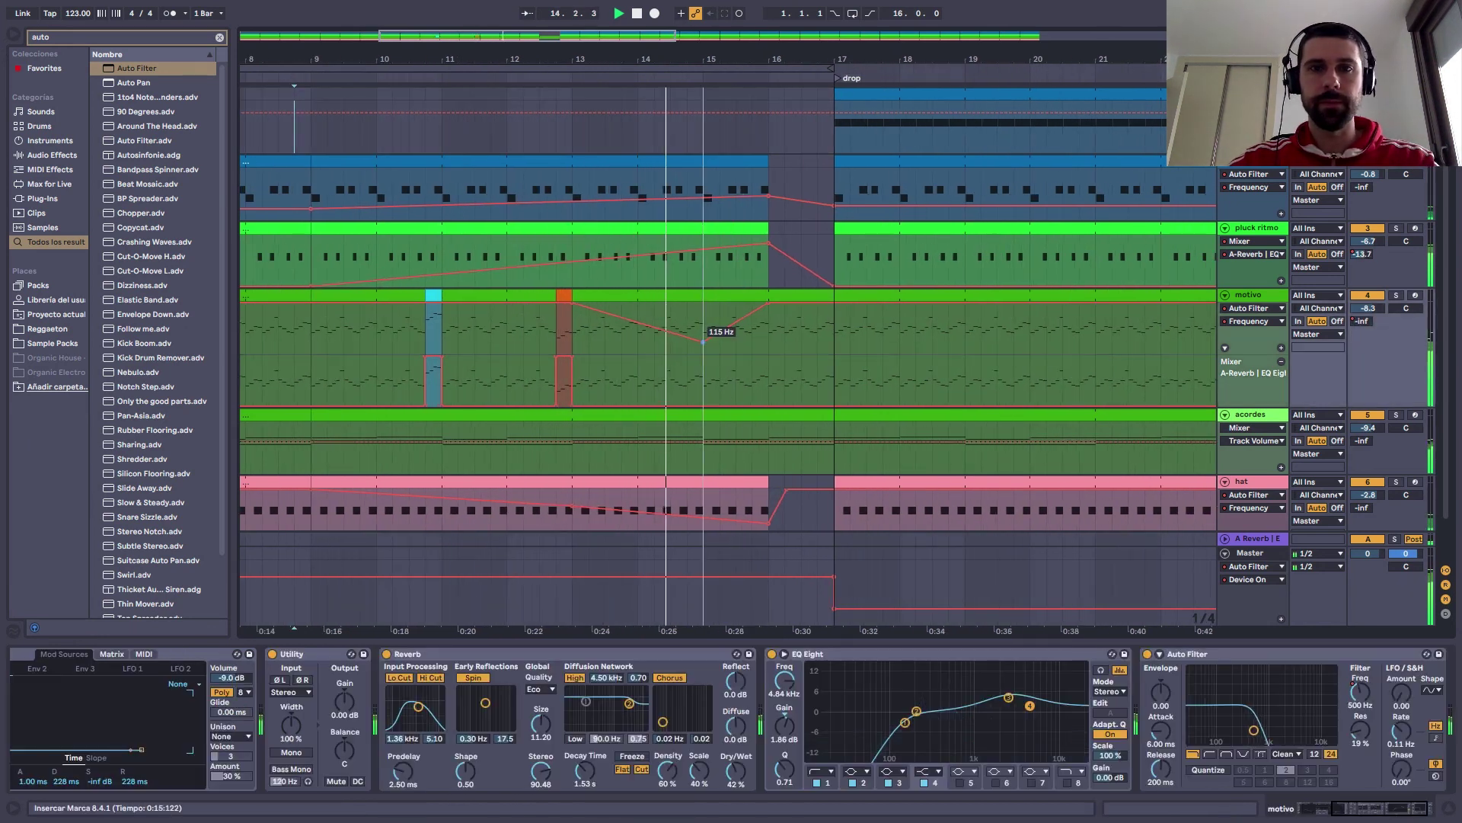
left_click_drag(703, 342, 703, 336)
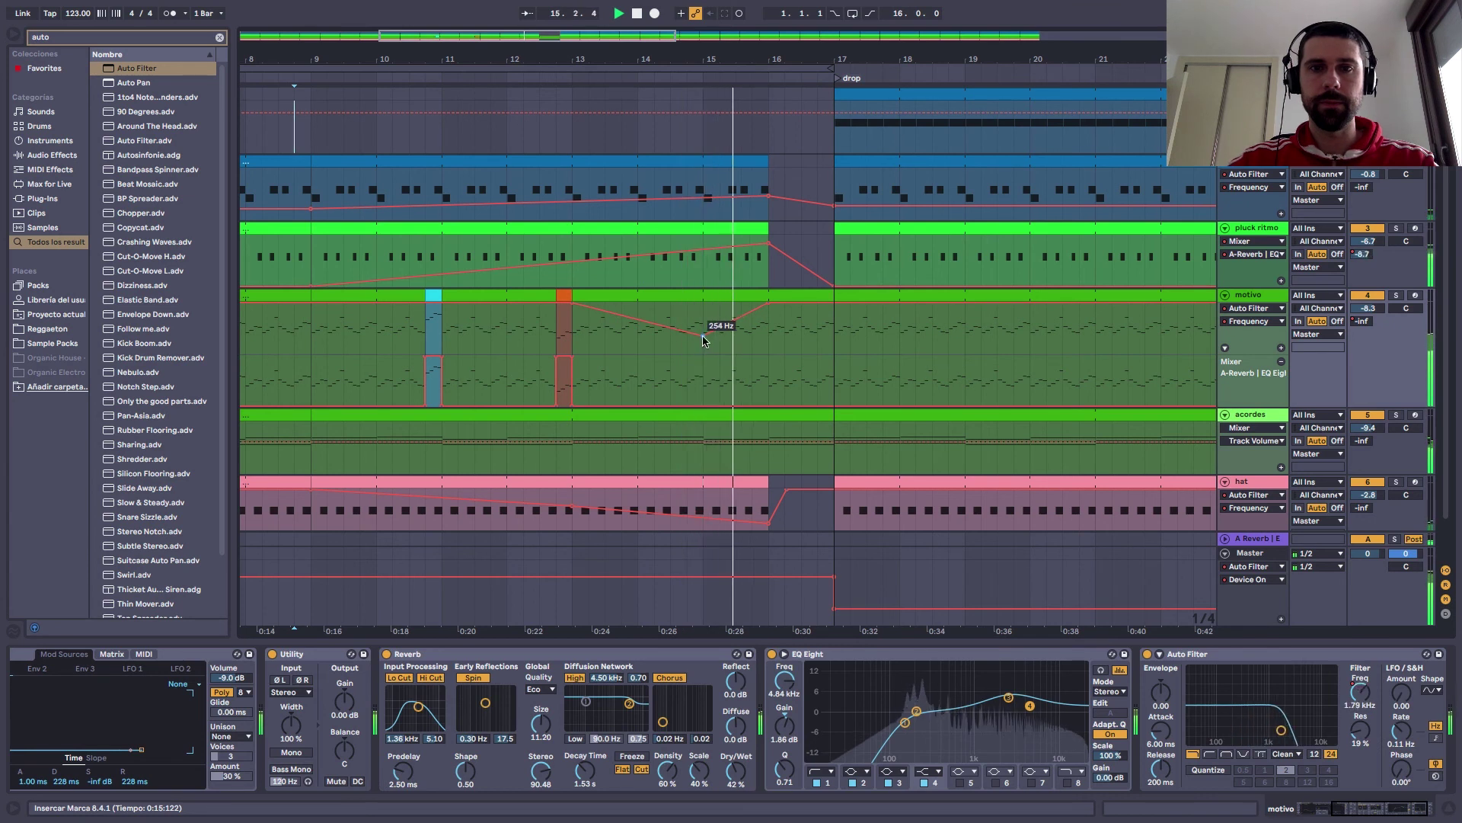
key("space")
left_click_drag(767, 307, 769, 339)
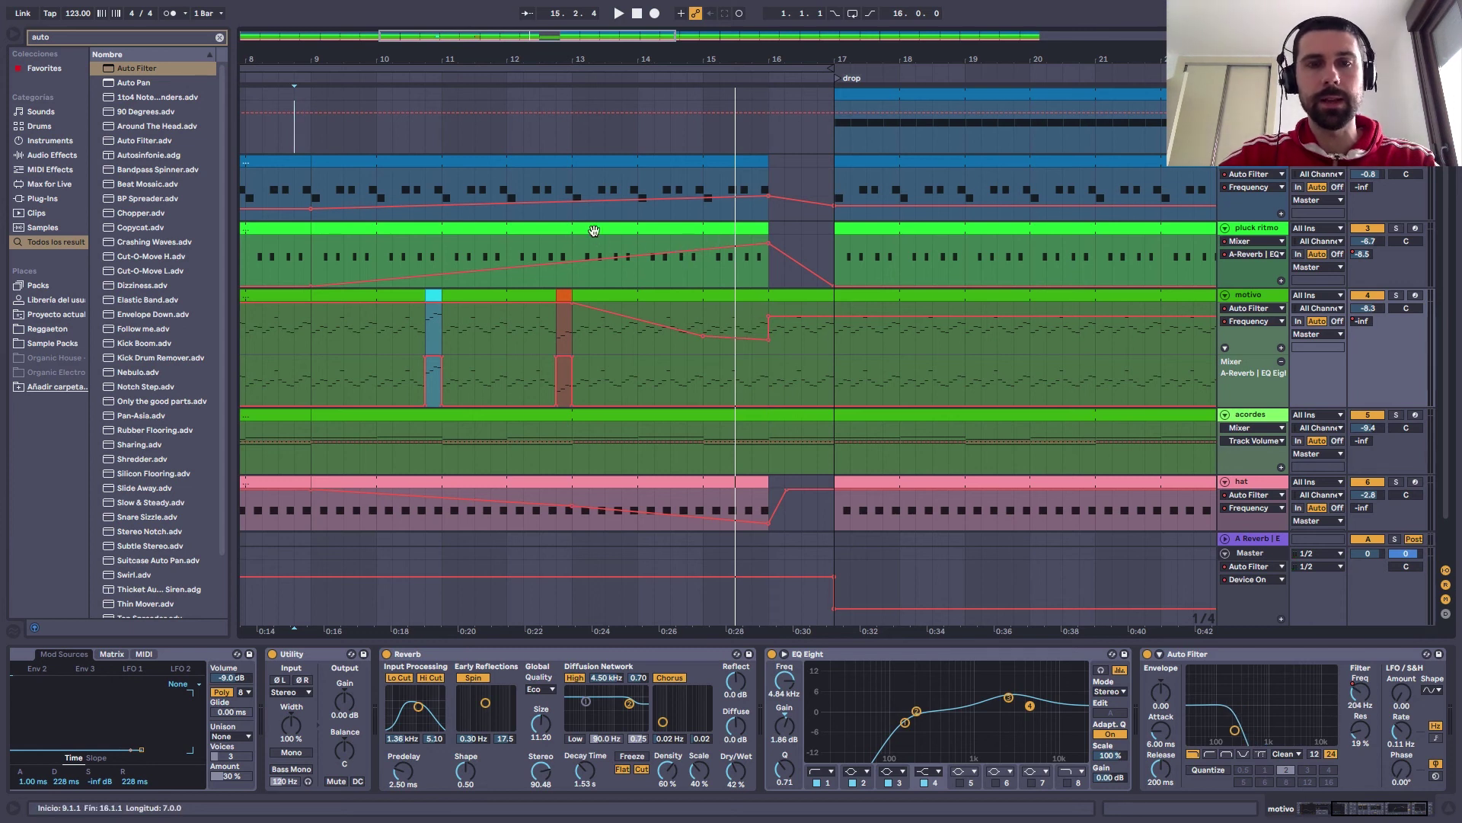
left_click_drag(789, 316, 834, 326)
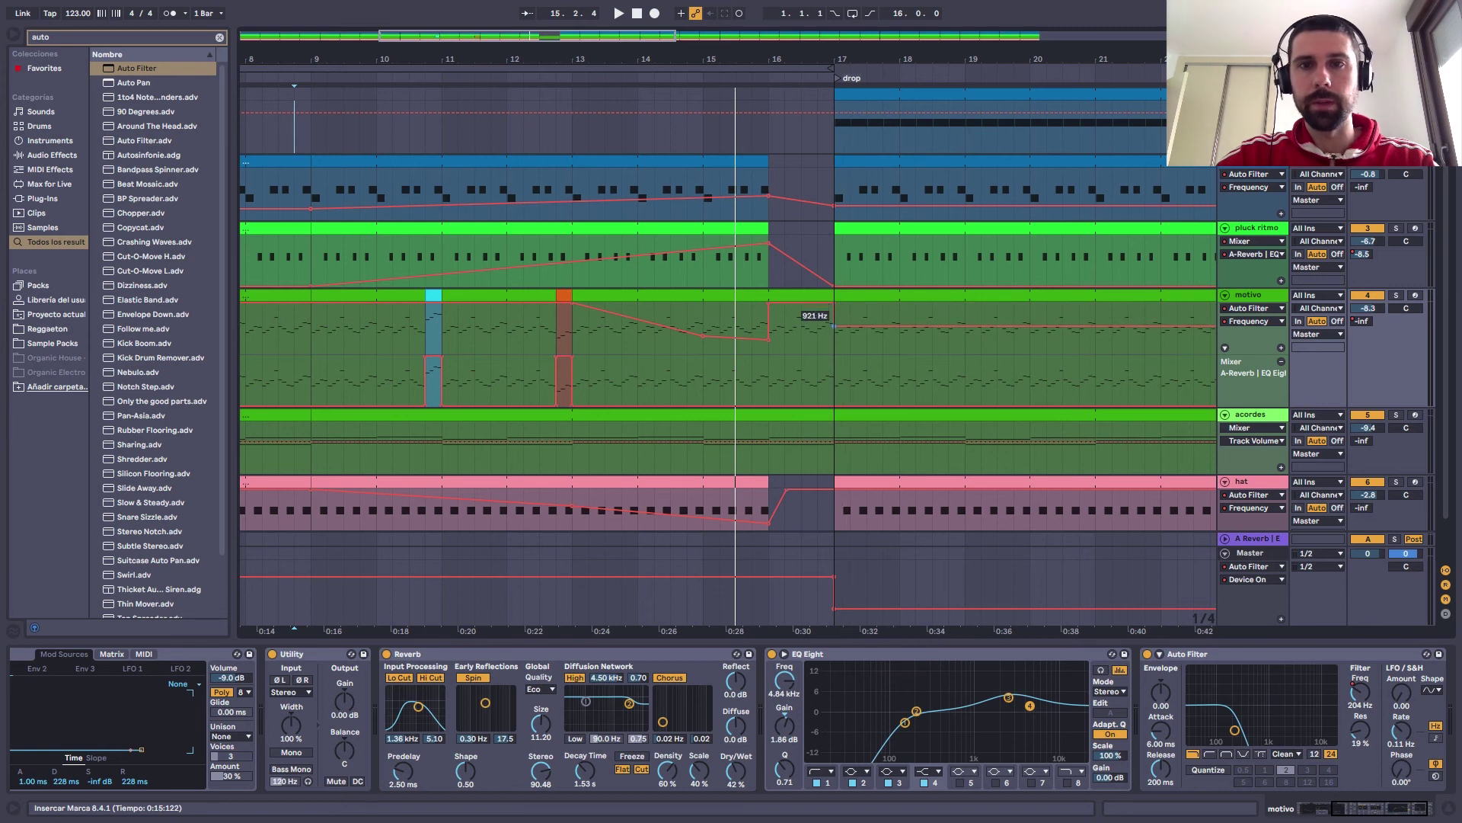
left_click(887, 228)
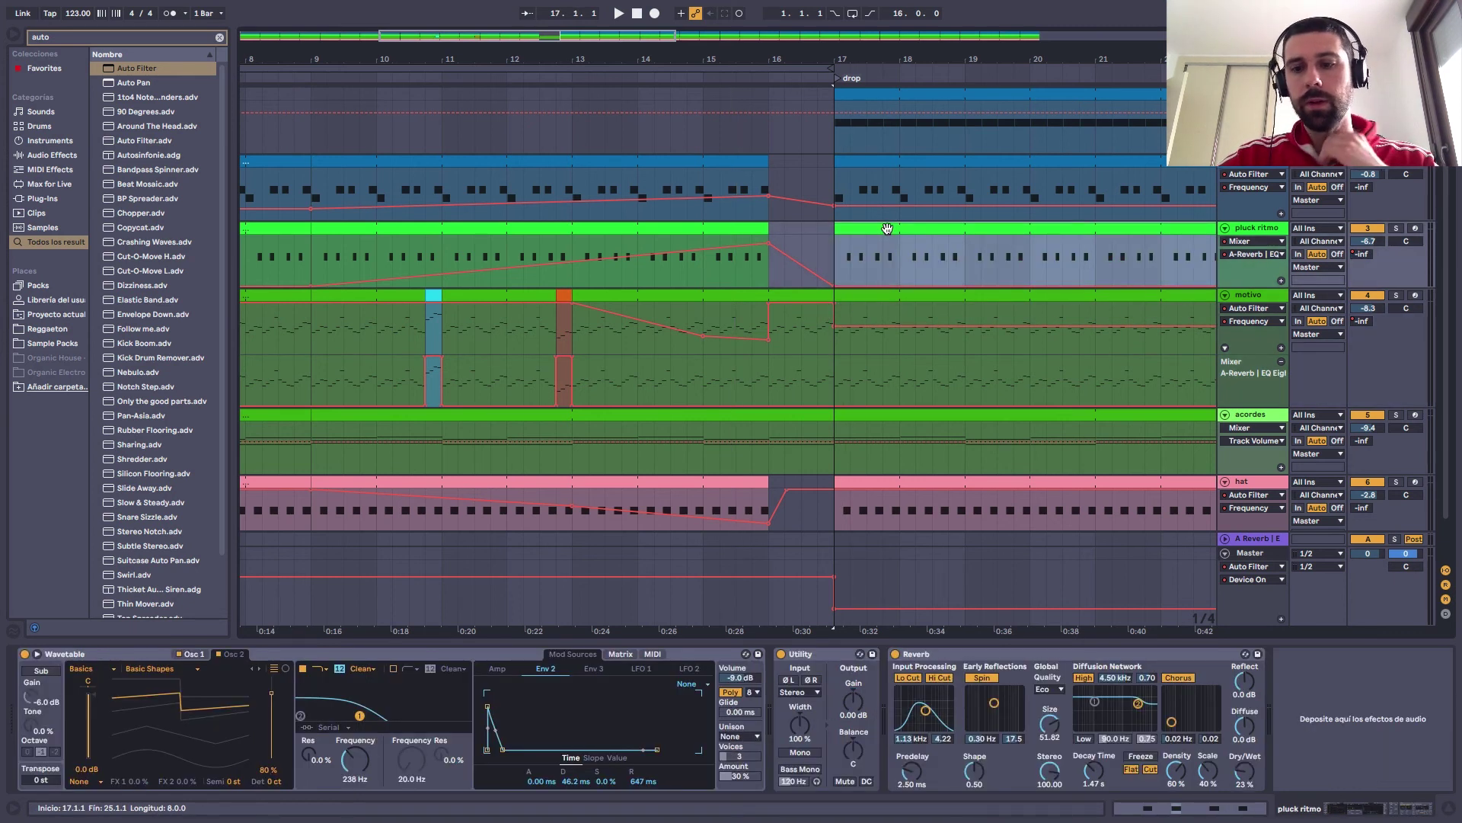
Deactivate the pluck ritmo drop clip and lower motivo's filter point near bar 16 to 81.2 Hz
key("0")
key("space")
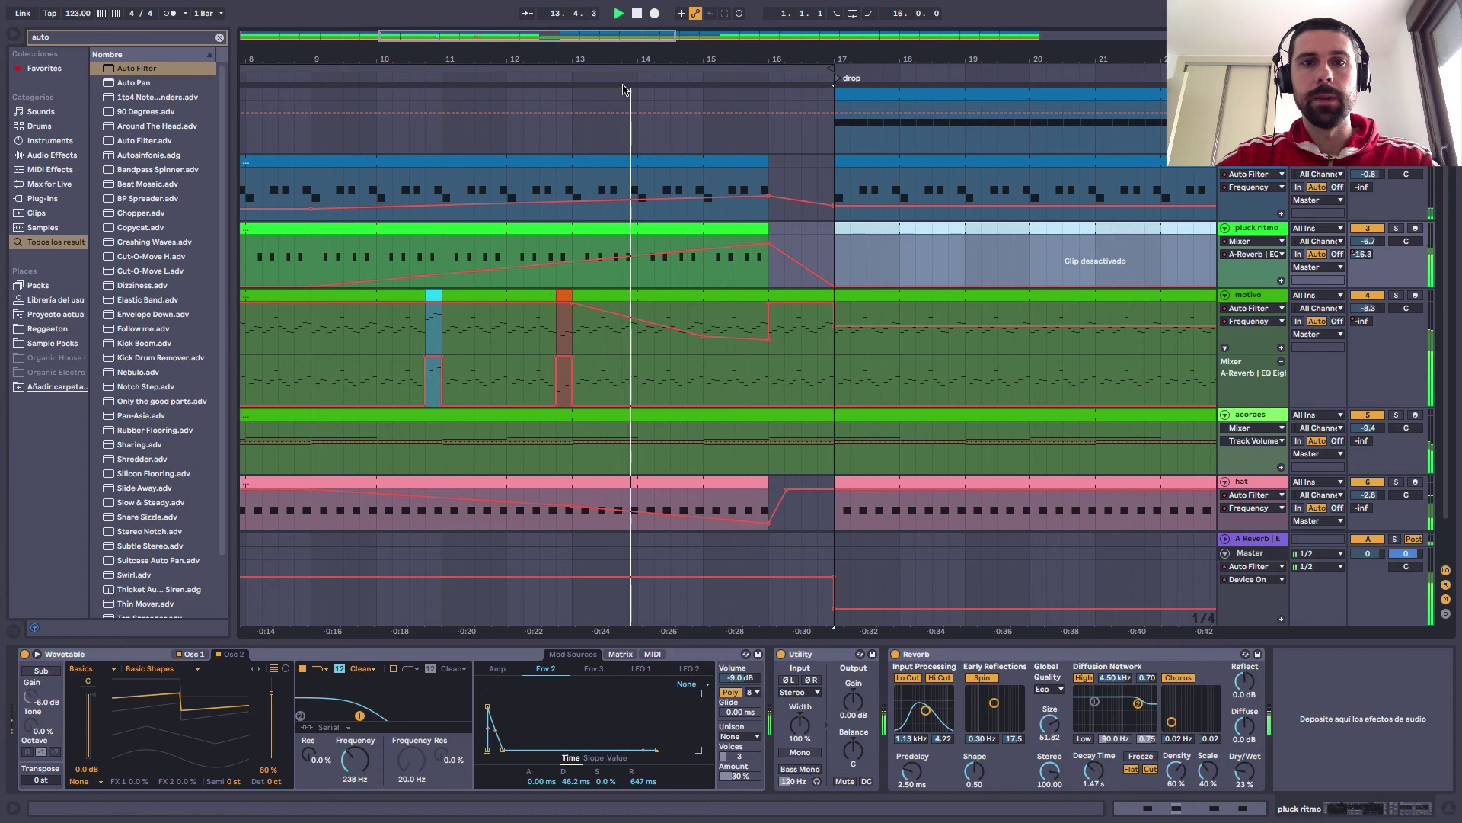
left_click_drag(769, 339, 769, 351)
key("space")
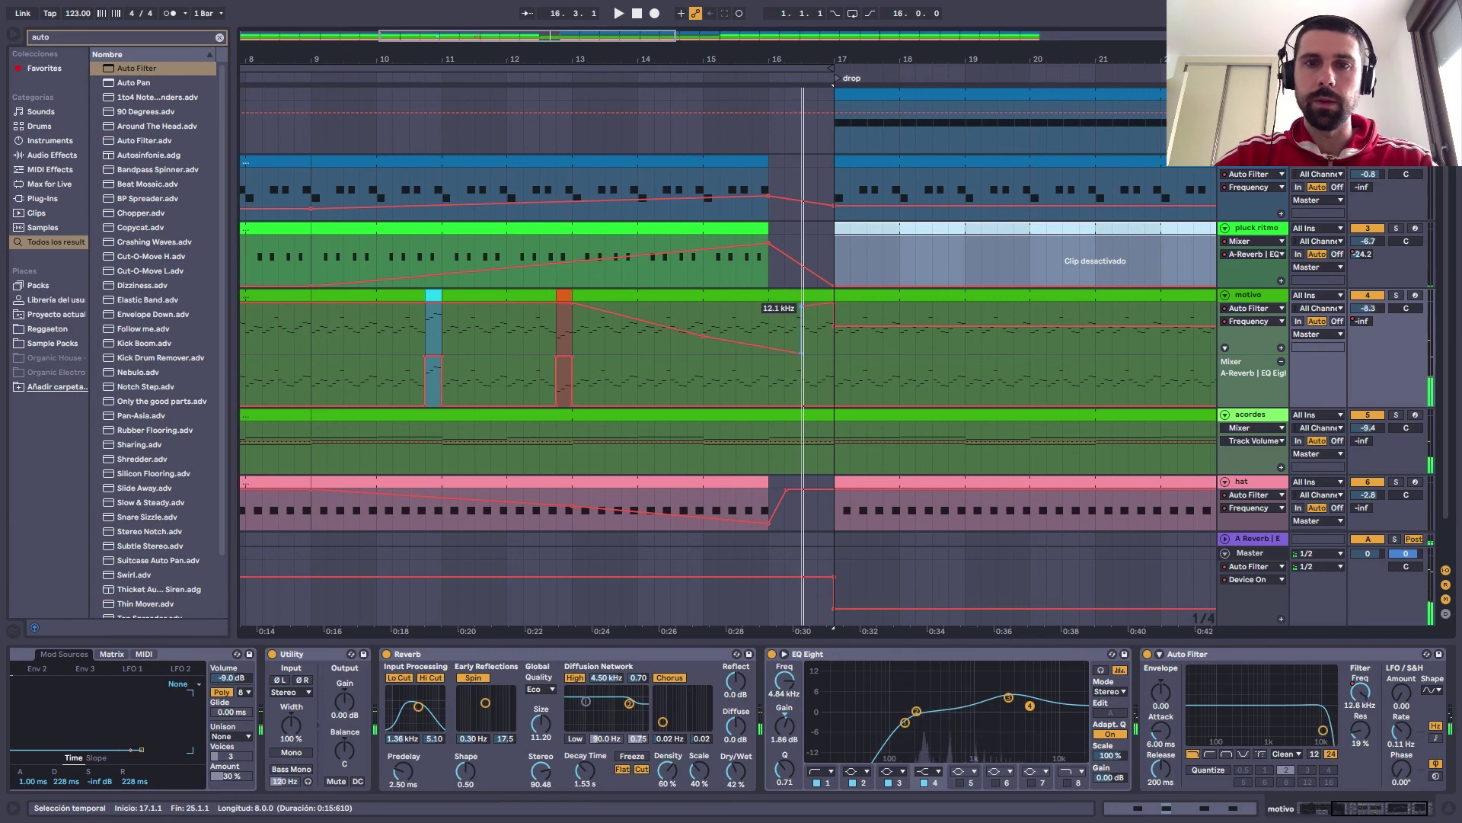
Ramp motivo's filter up toward bar 17, setting the bar 16 point to 127 Hz
left_click_drag(769, 313, 834, 324)
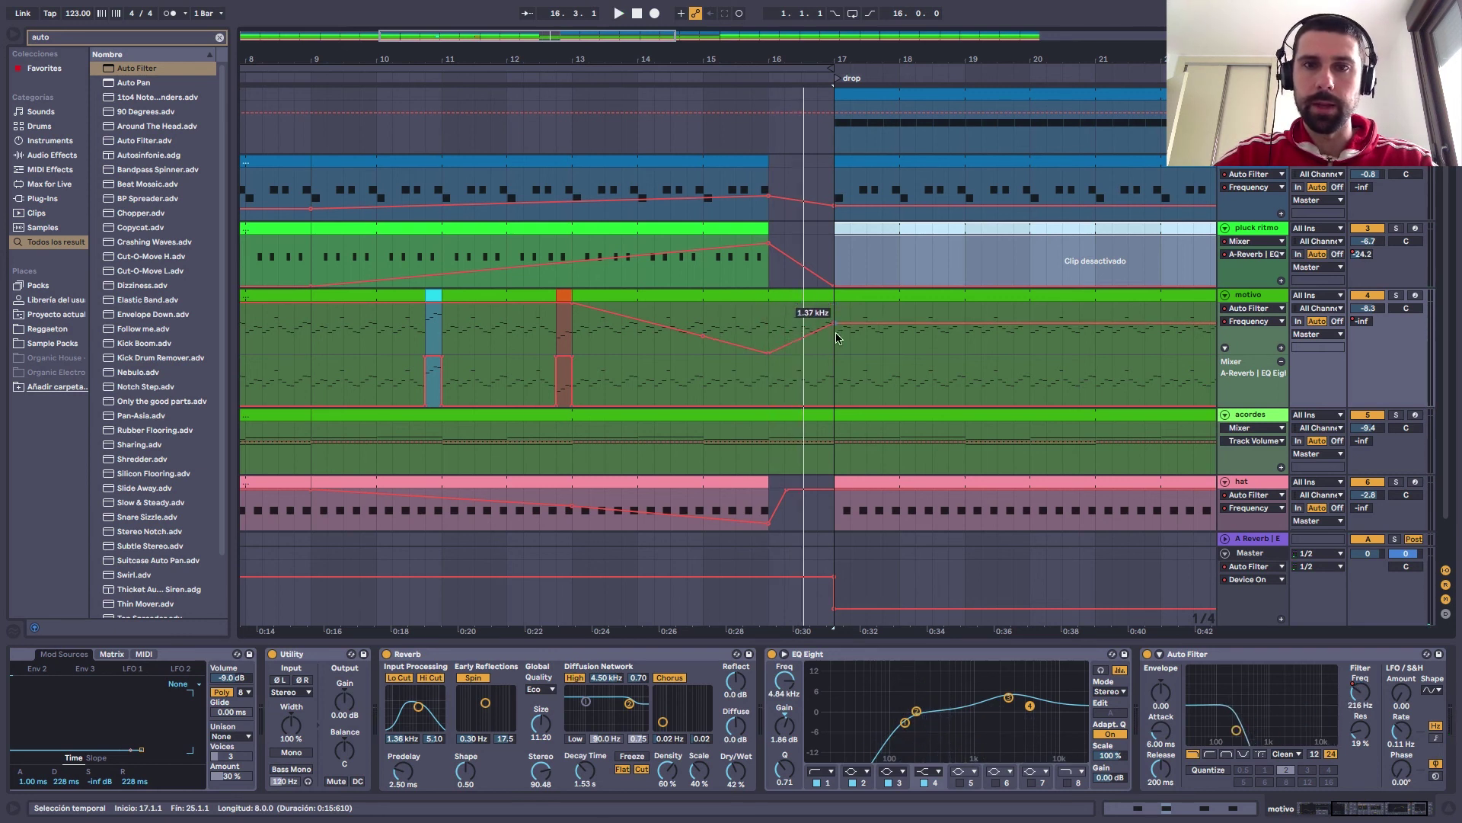
key("space")
left_click(683, 325)
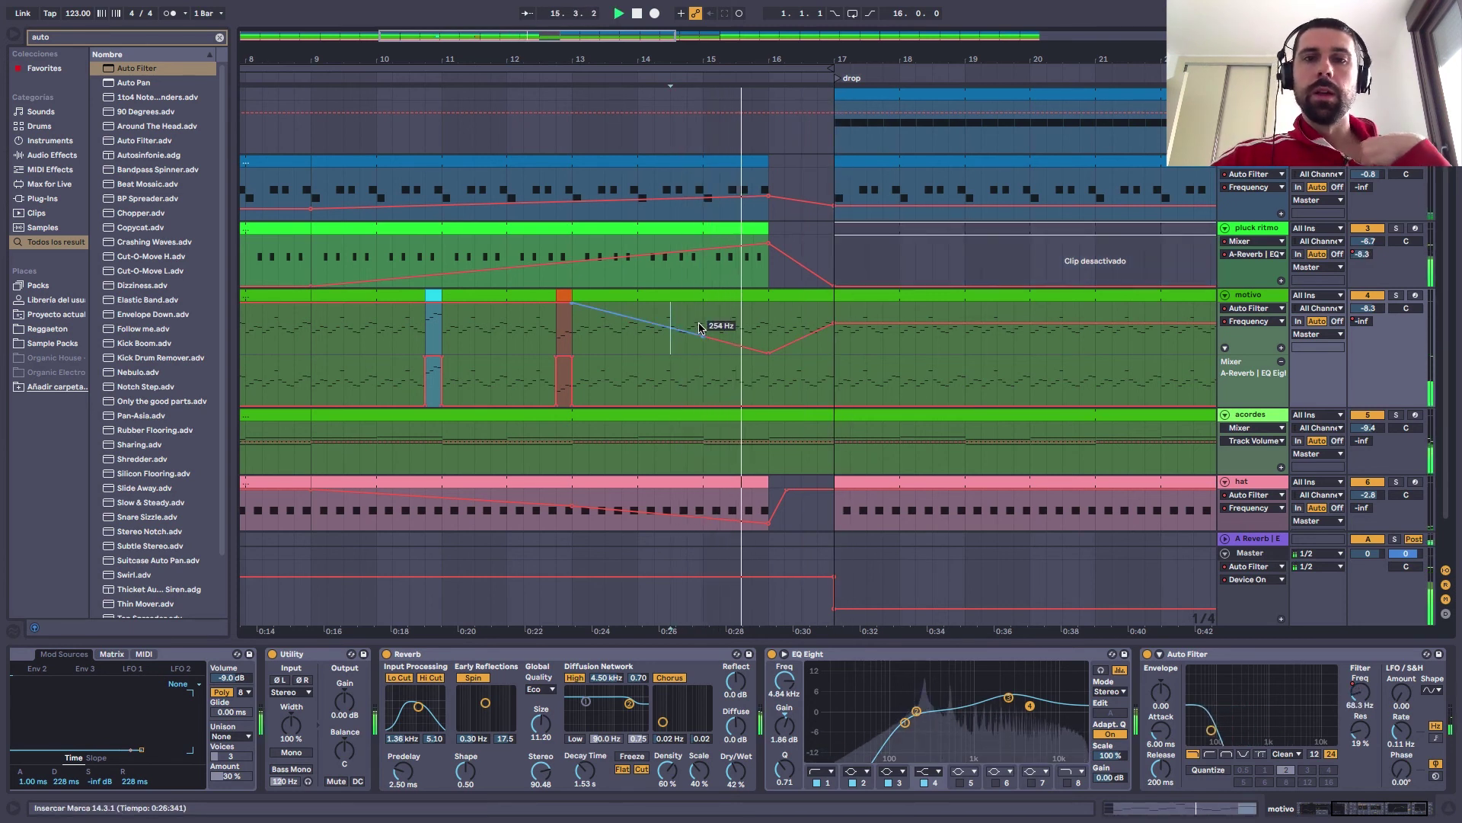
left_click(769, 350)
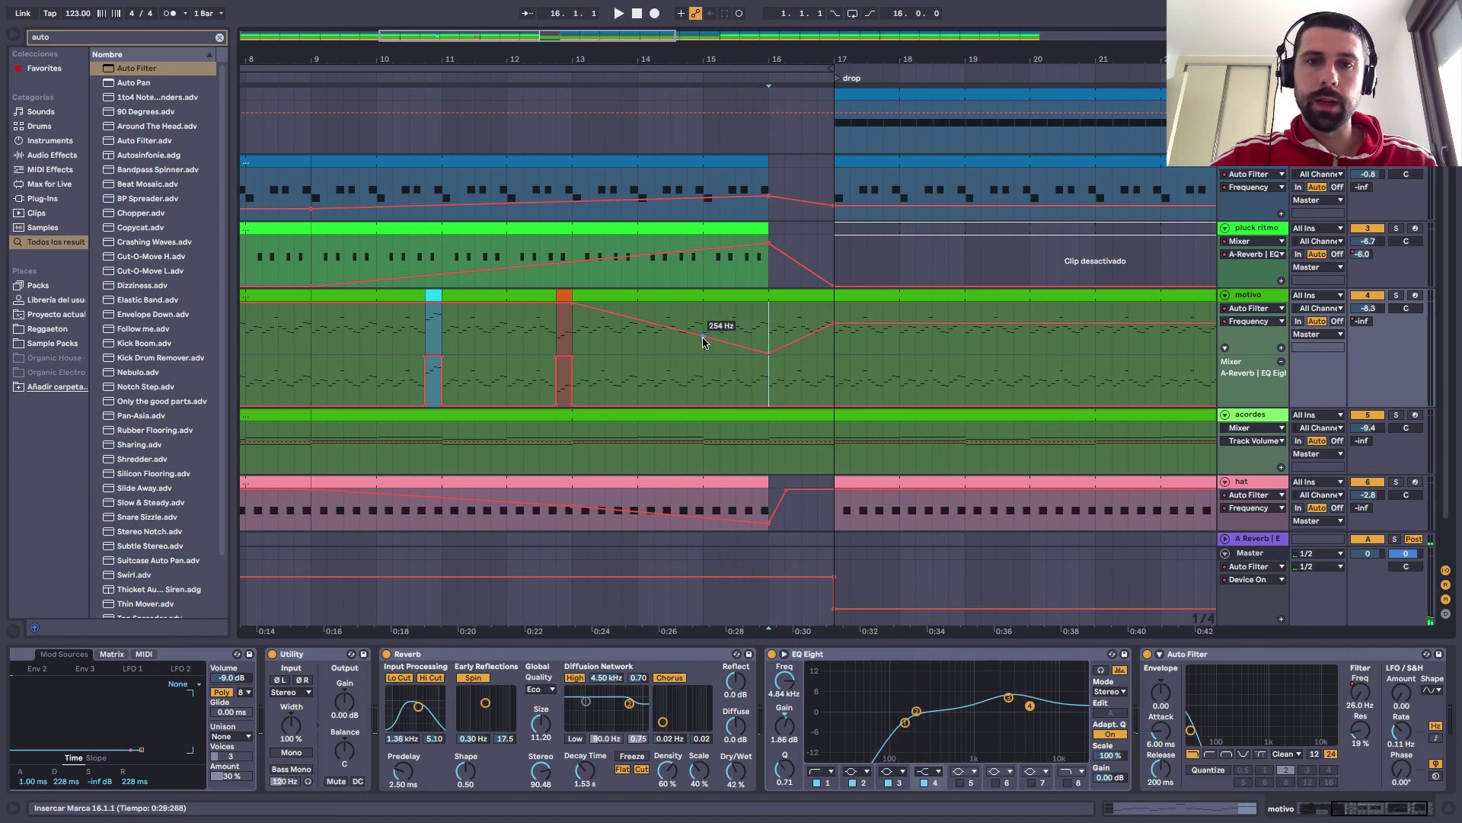
left_click_drag(770, 358, 769, 340)
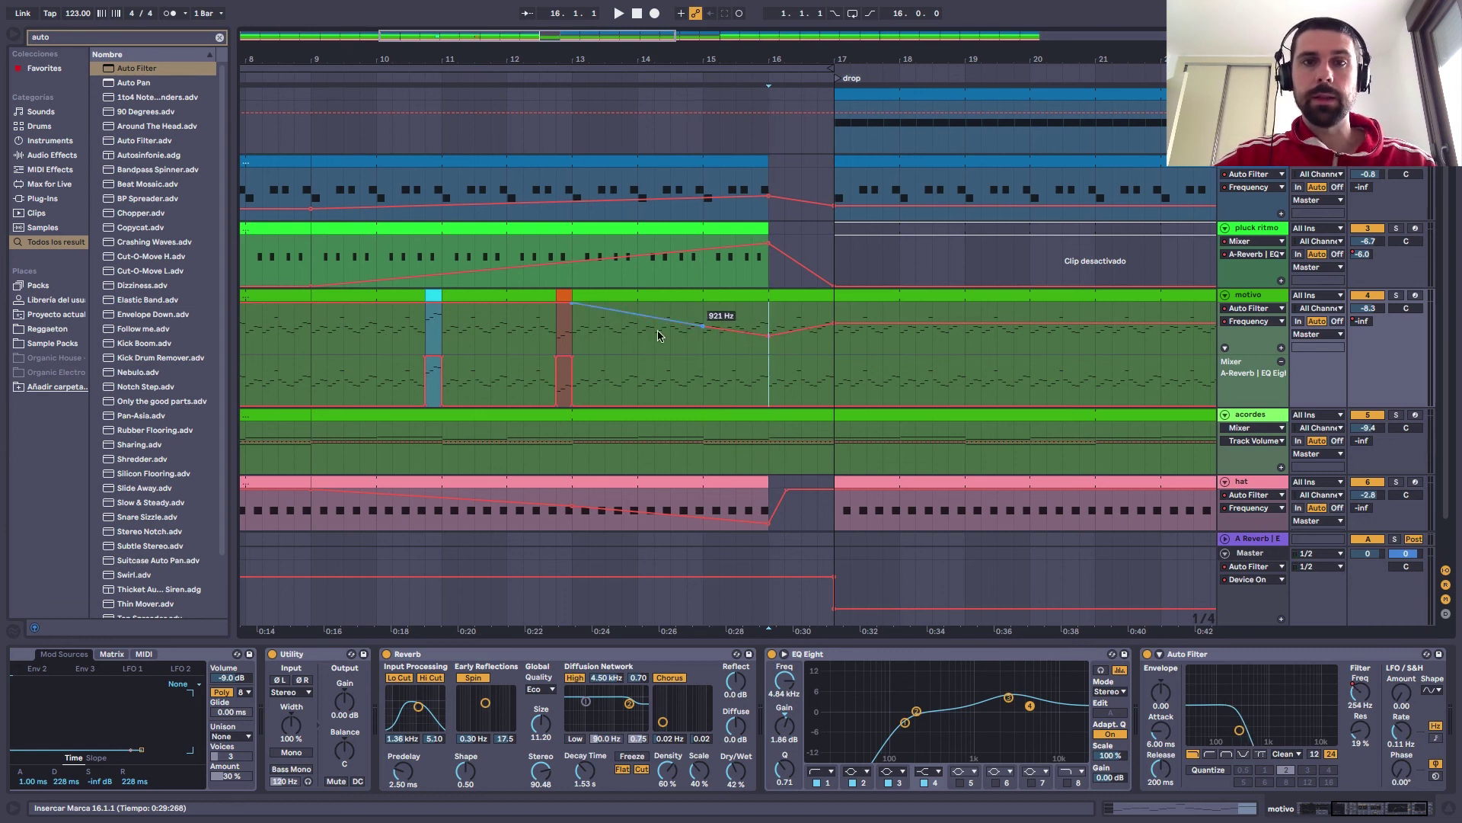
left_click(637, 343)
key("space")
left_click_drag(806, 61, 637, 72)
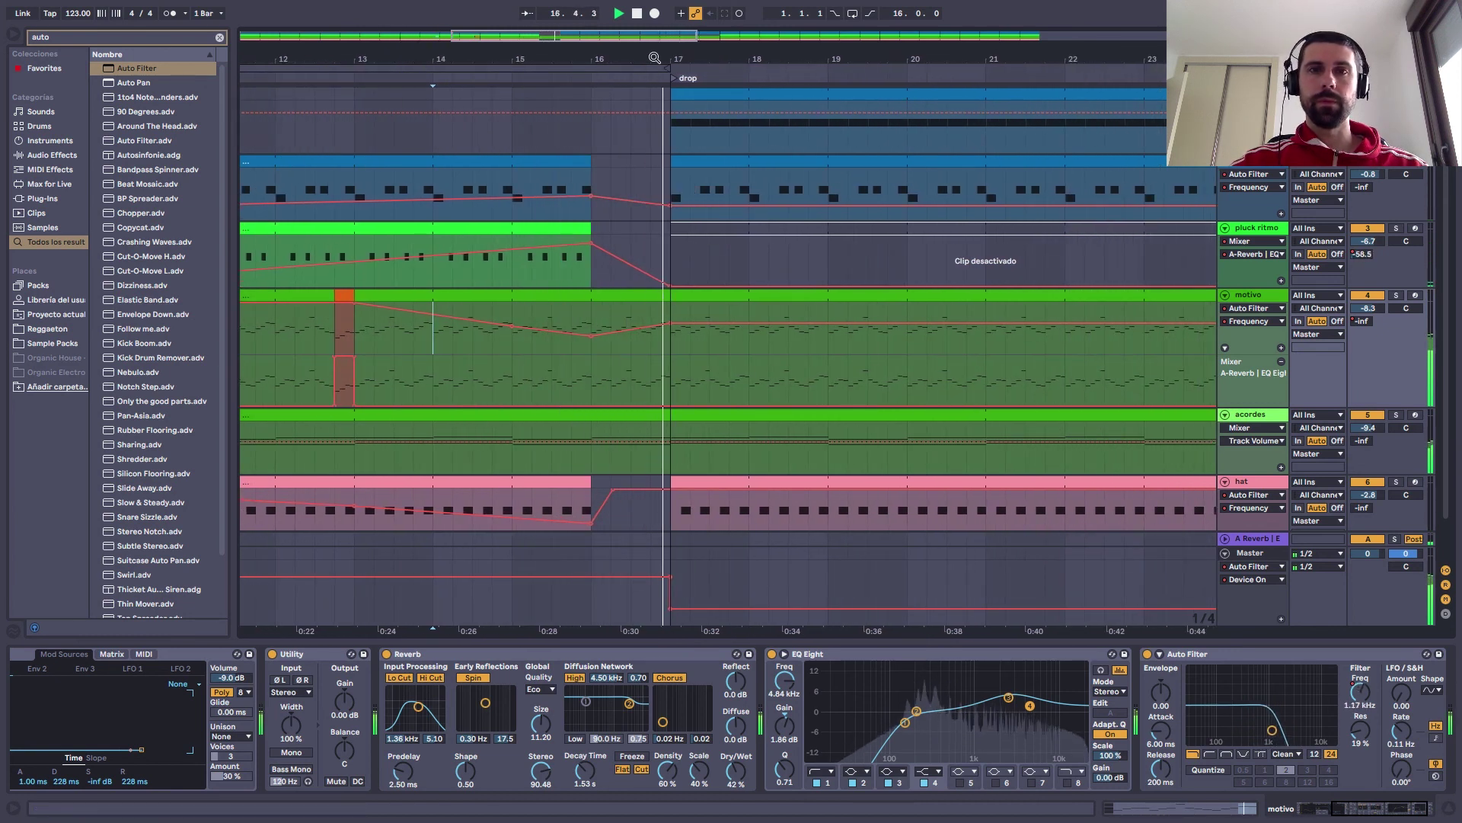
Undo a stray motivo filter point, play from bar 14.3, and copy the cyan motivo clip to bar 16.4
mouse_move(647, 326)
left_mouse_down()
mouse_move(668, 303)
mouse_move(631, 317)
left_mouse_up()
key("super+z")
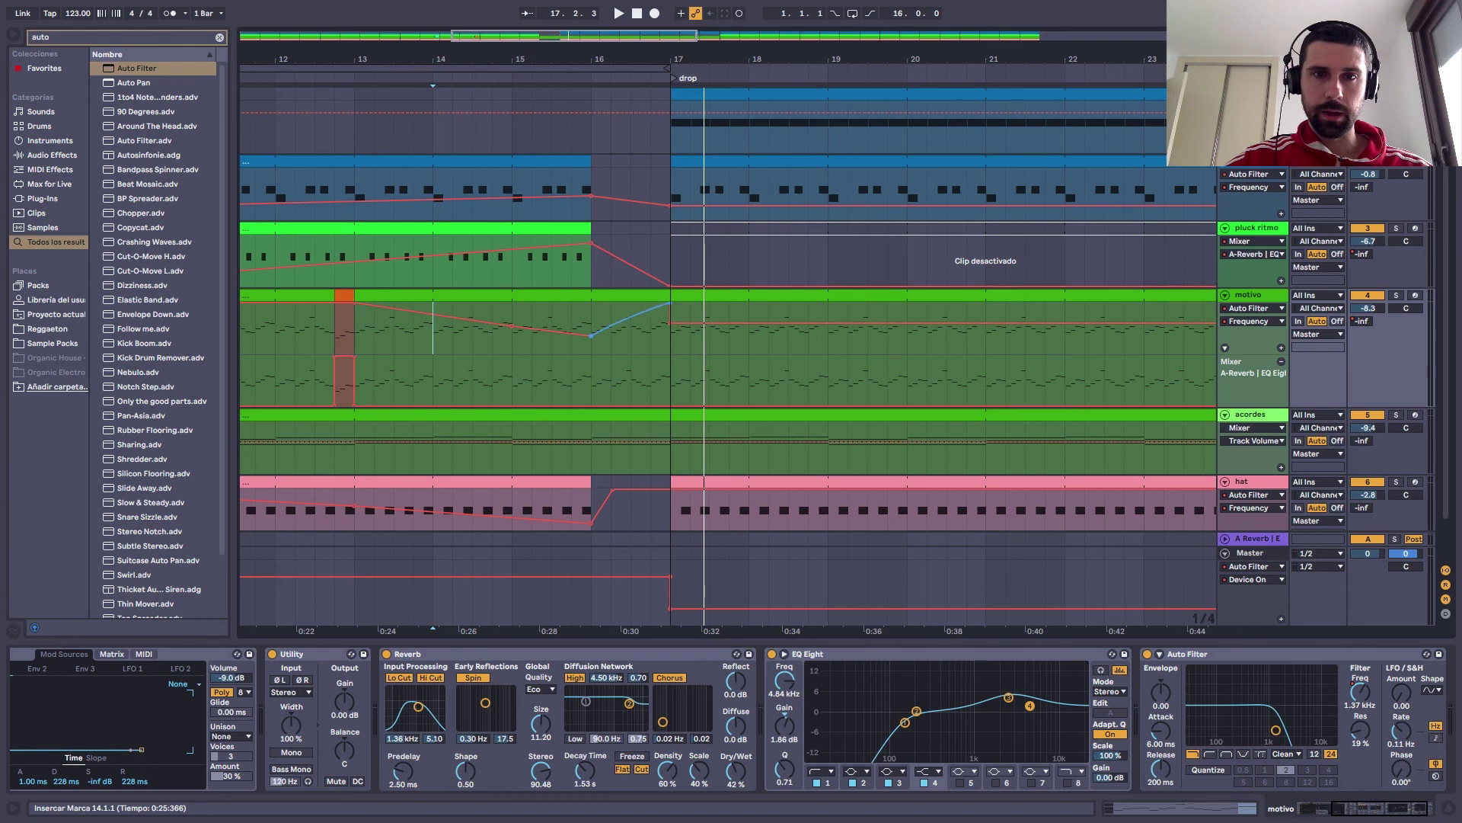
left_click(472, 345)
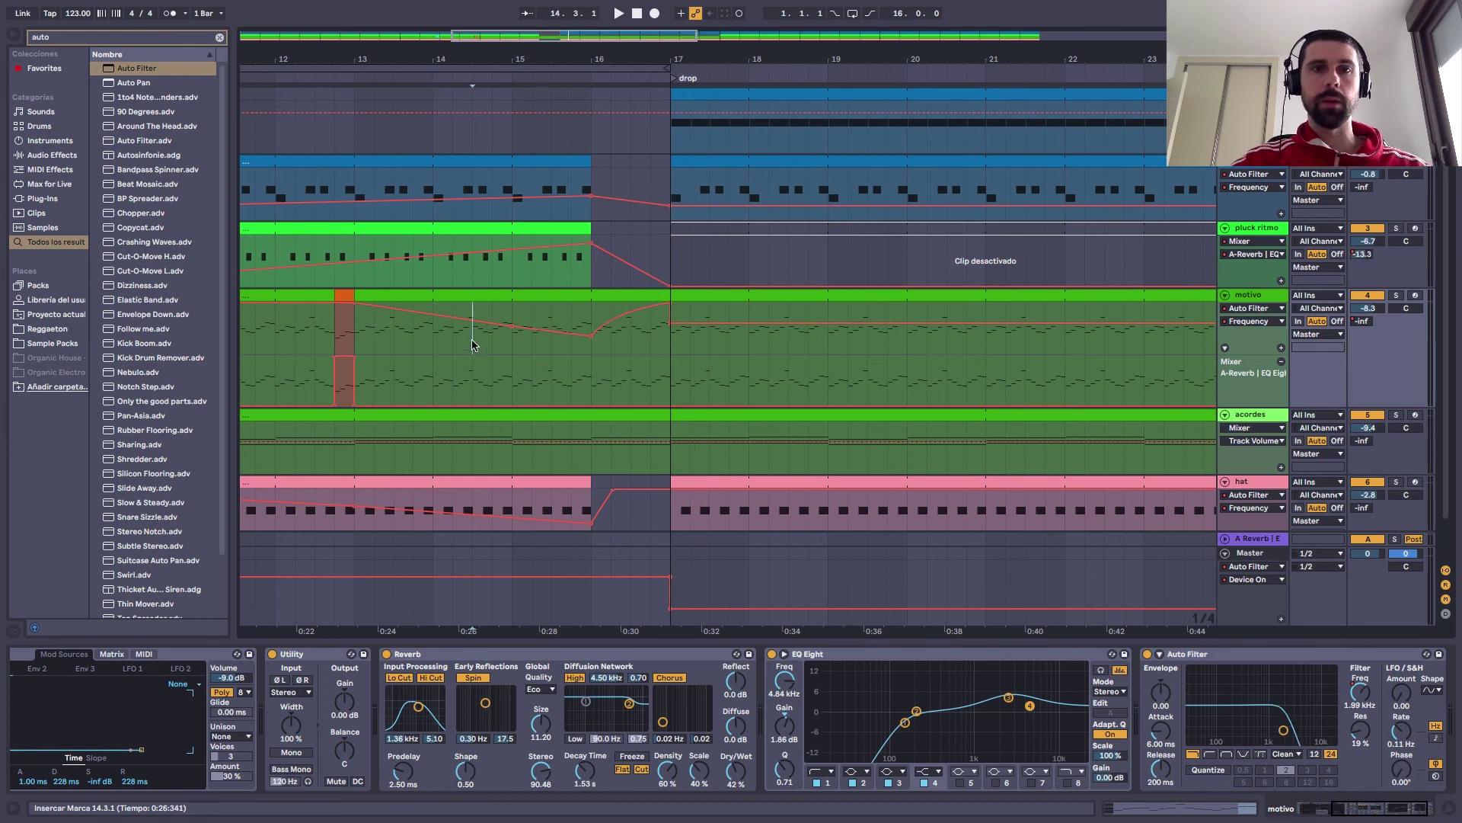
key("space")
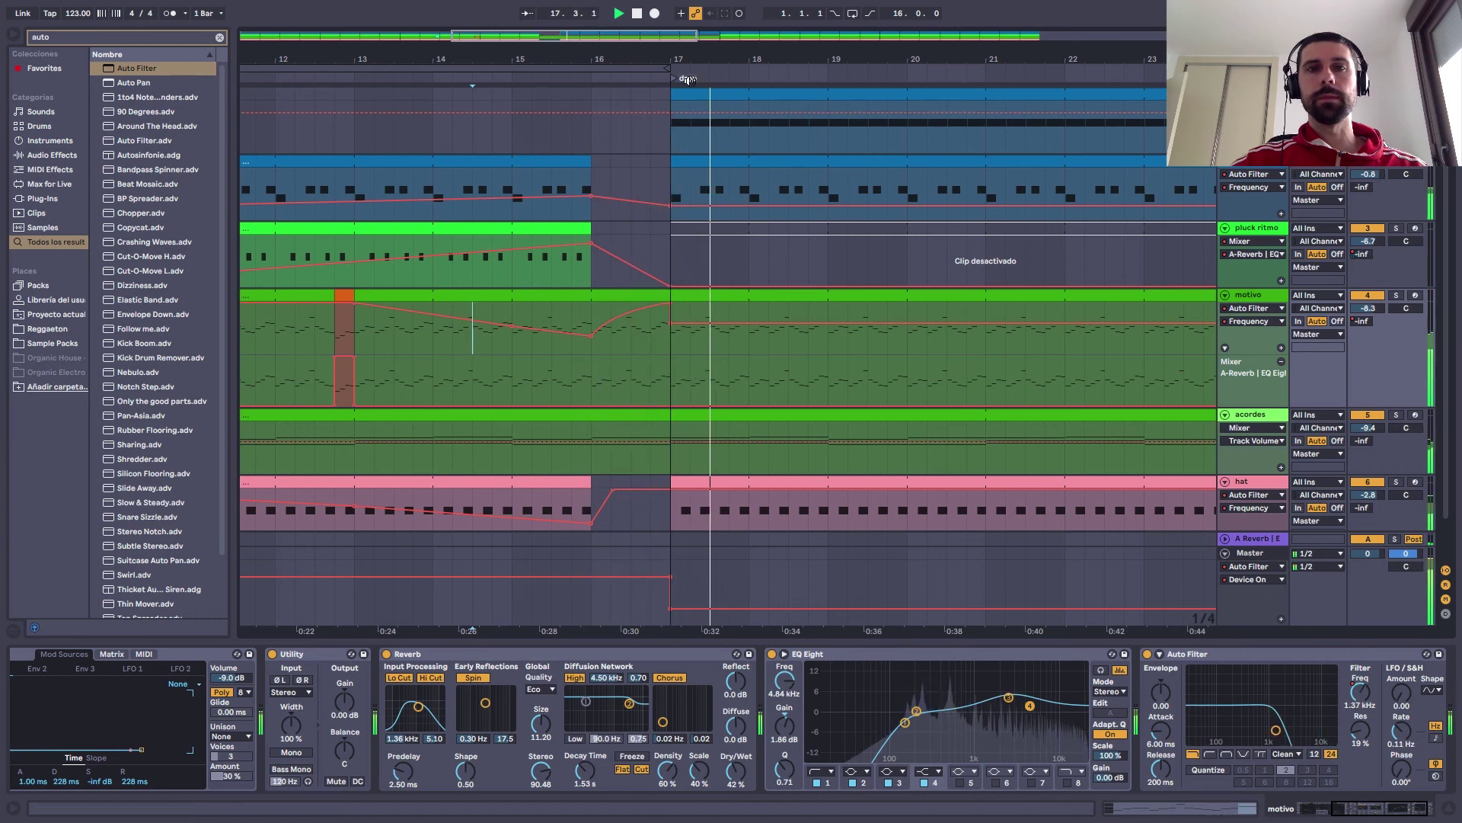
scroll(373, 263, "left", 3)
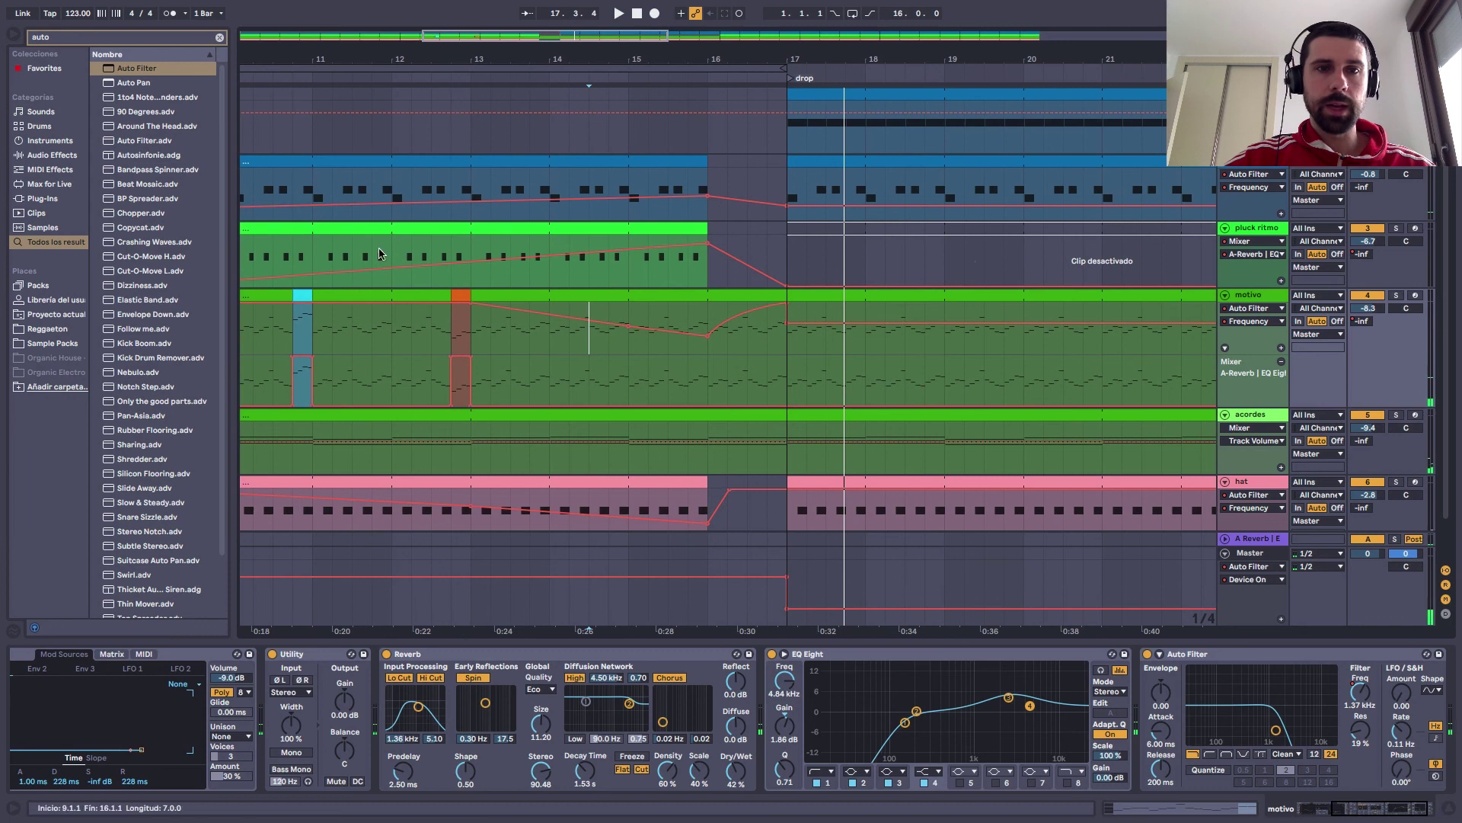
left_click_drag(305, 293, 777, 298)
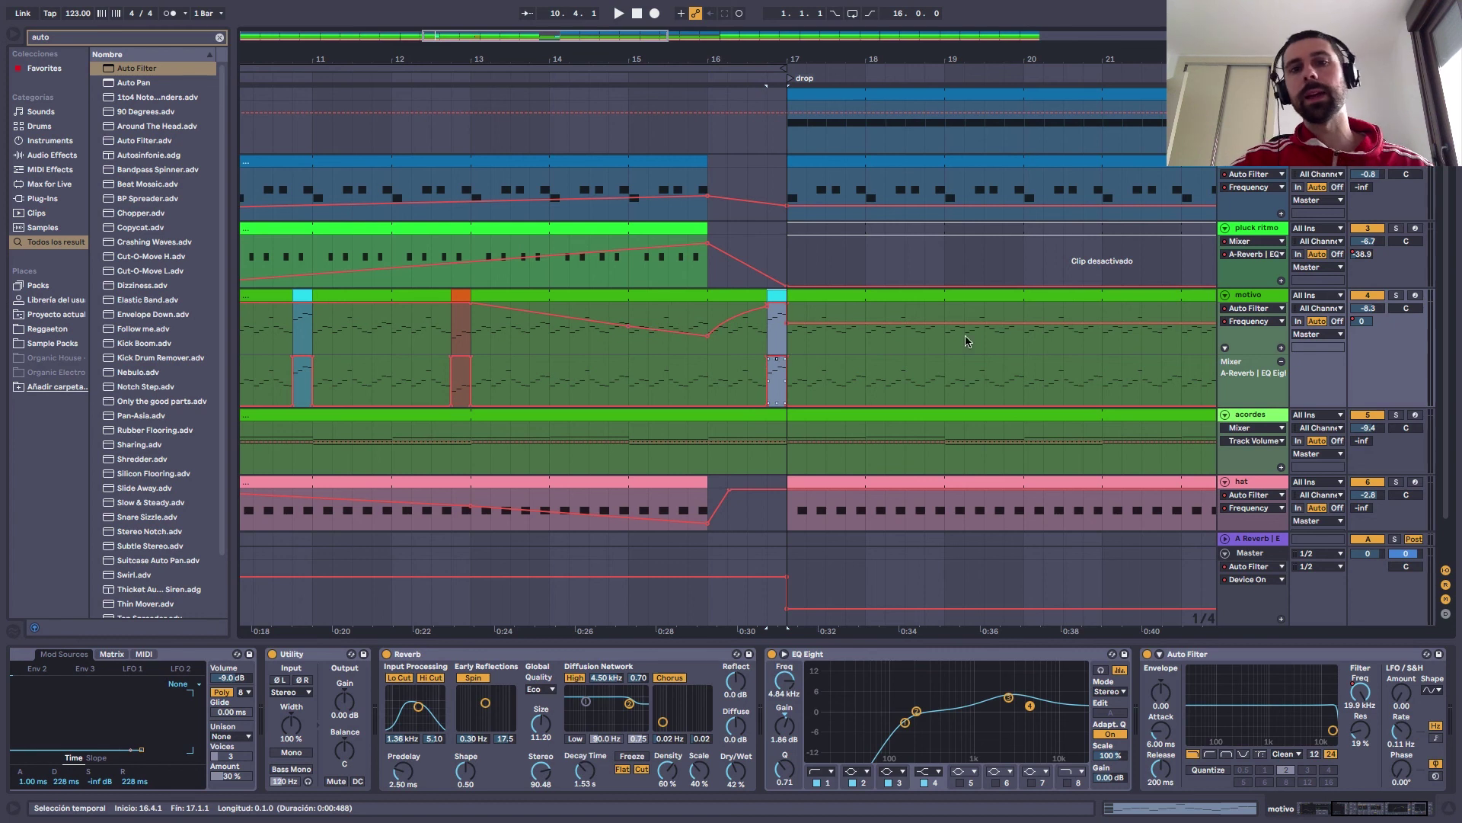
left_click(685, 373)
key("space")
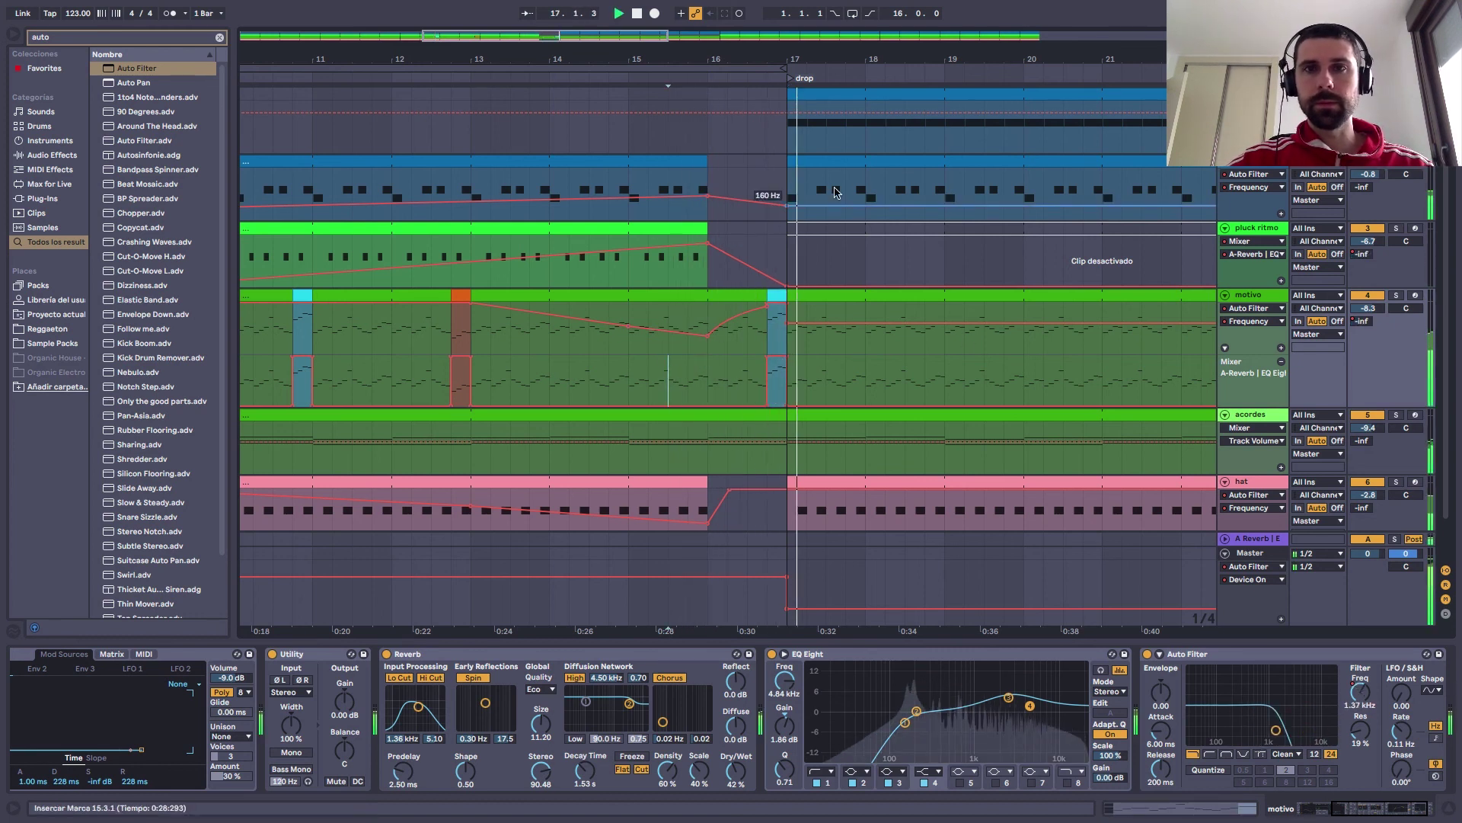
left_click_drag(892, 57, 686, 54)
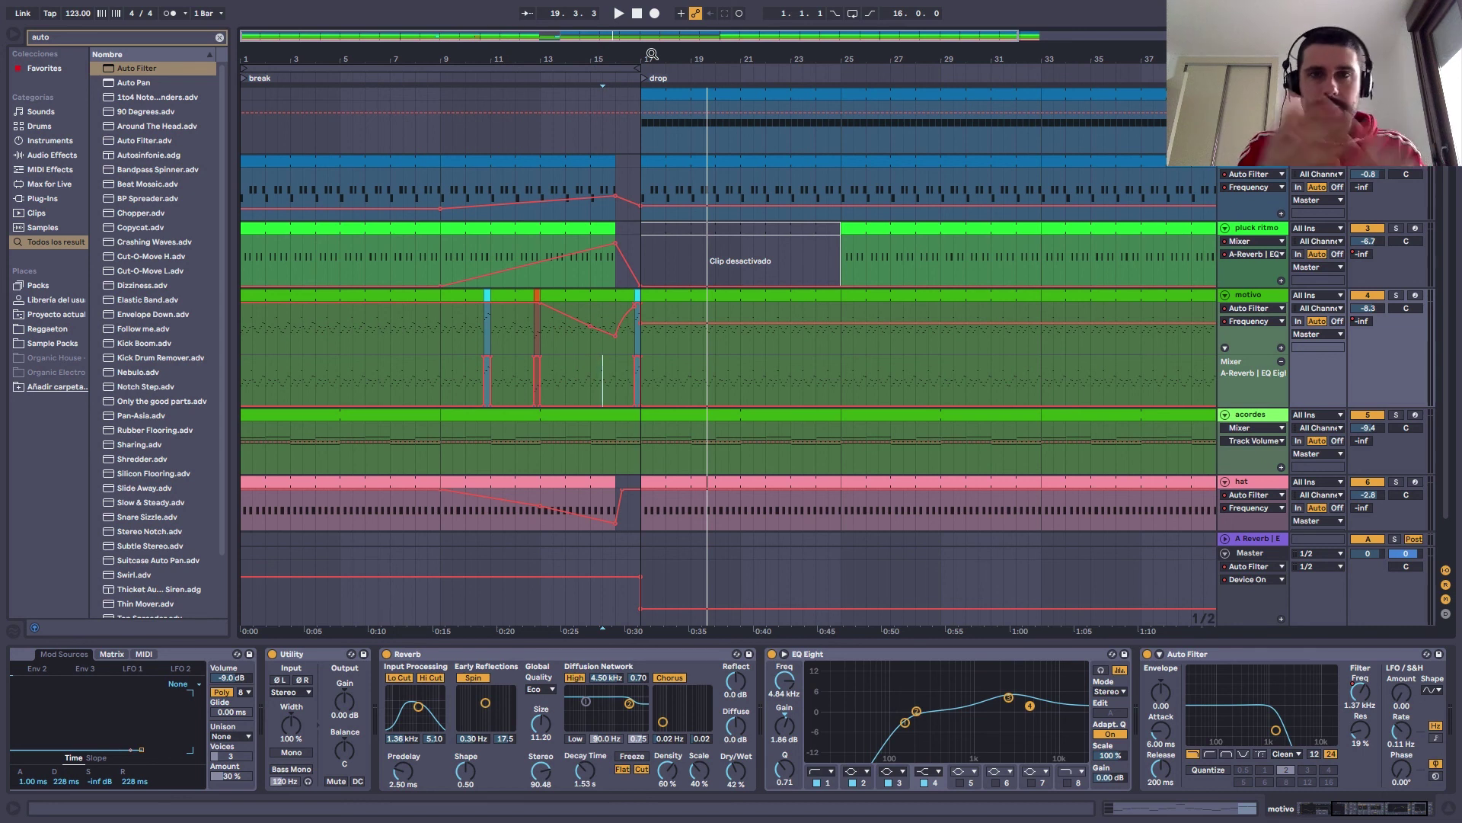
Switch to Session view to see all six tracks' clip slots and mixer channels
key("Tab")
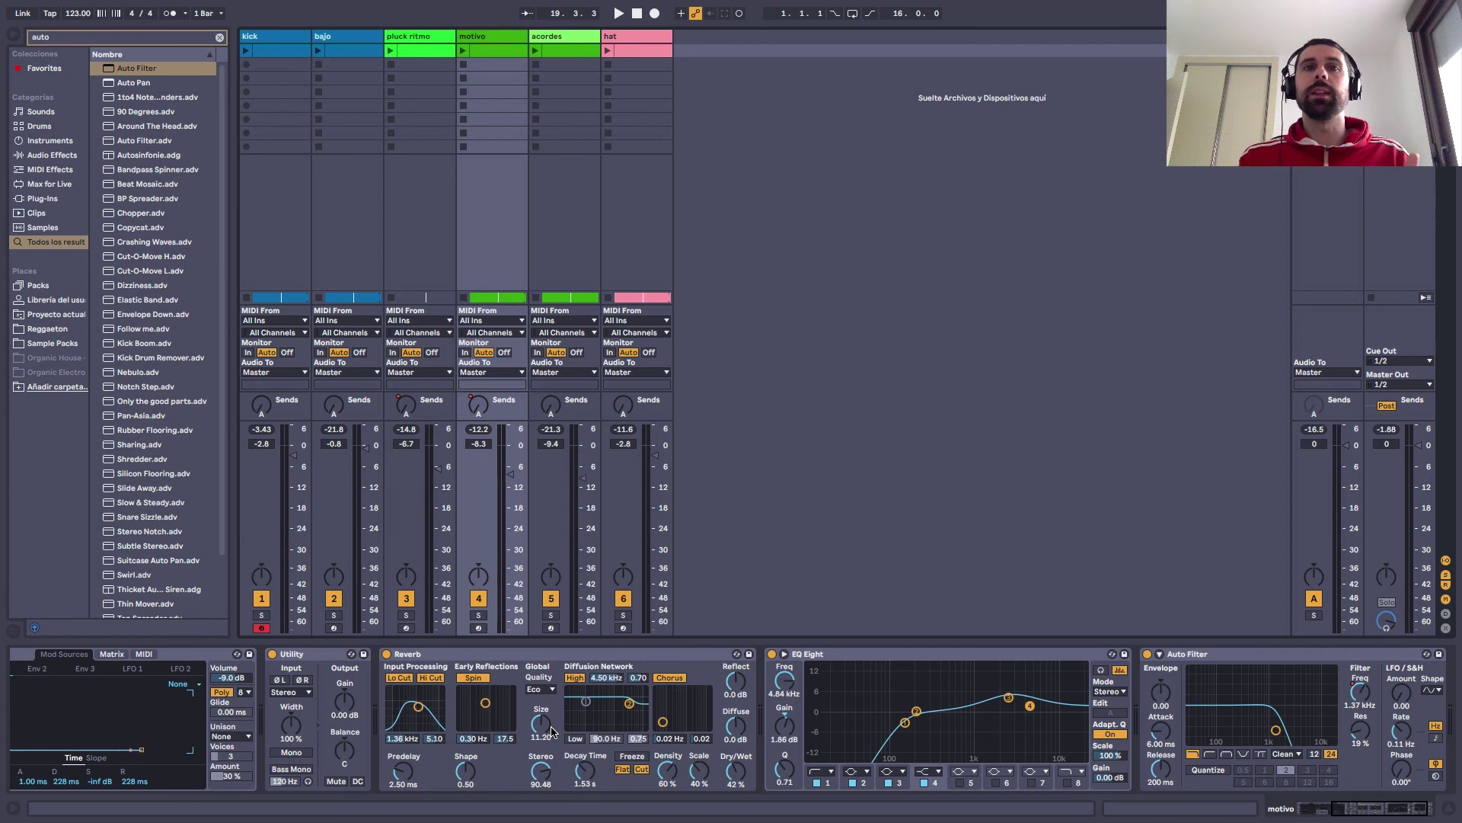
Return to Arrangement view and zoom out to show the whole song through bar 41
key("Tab")
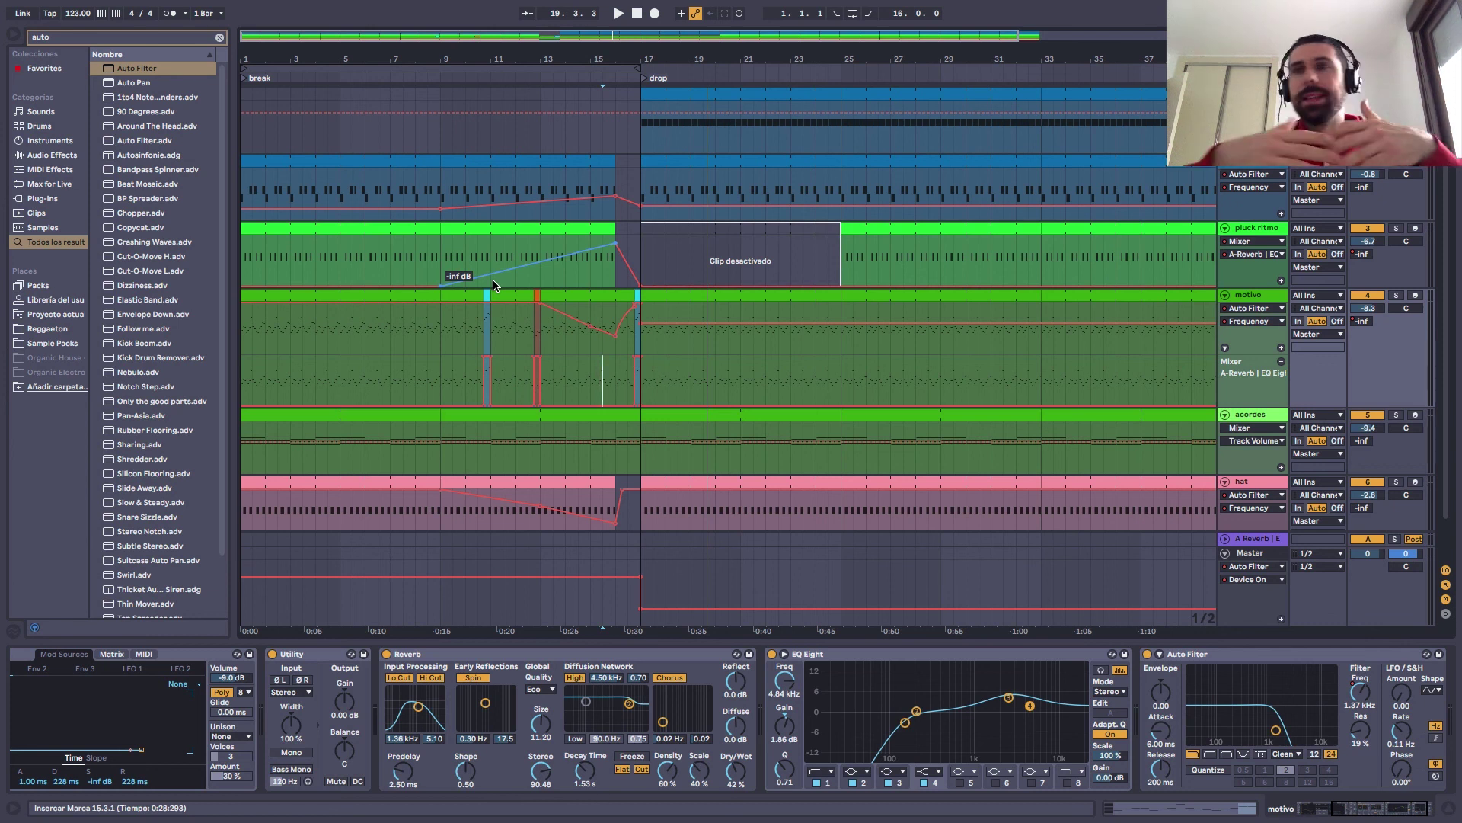
left_click_drag(480, 72, 480, 66)
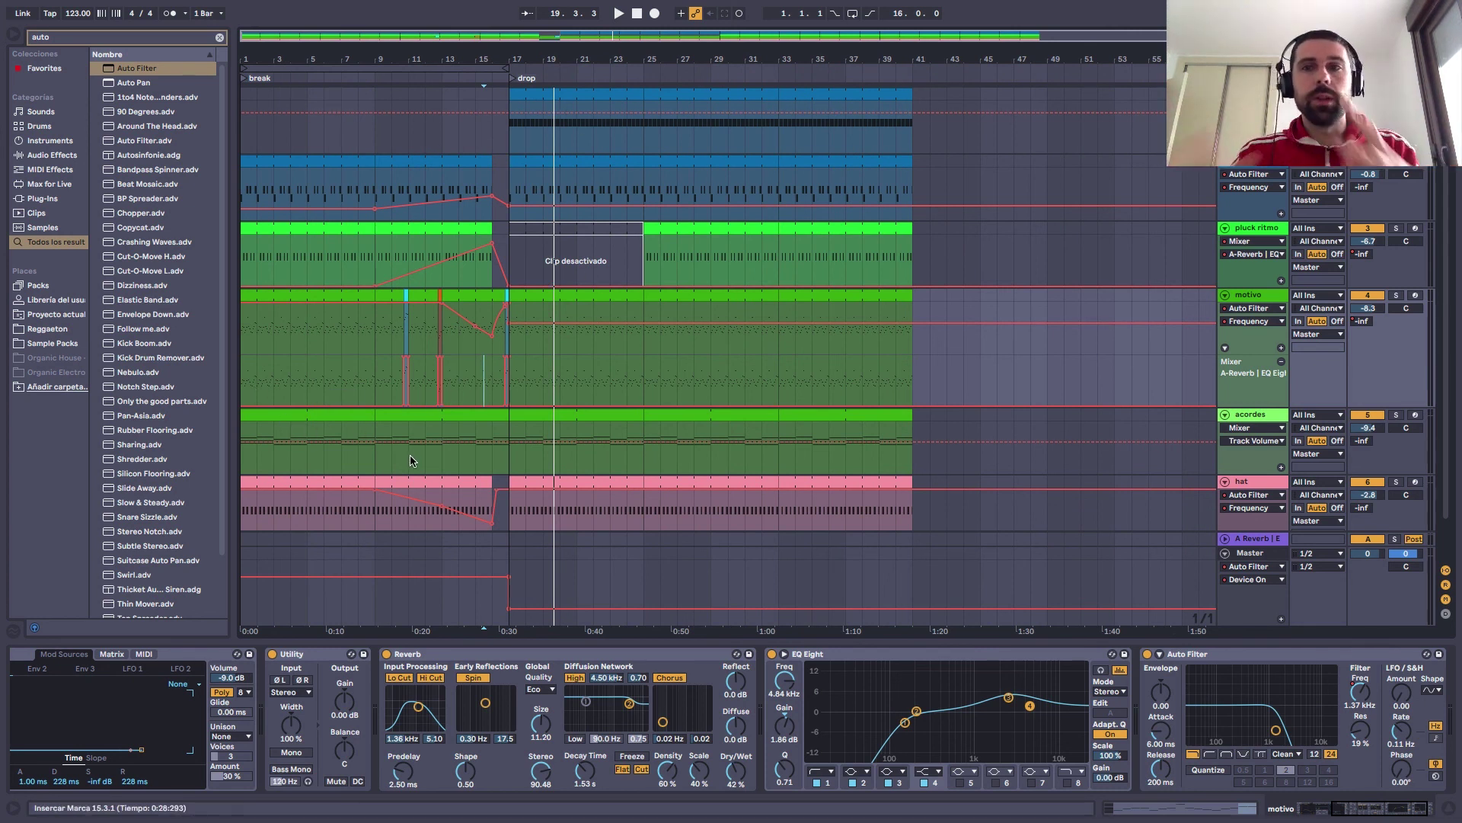
scroll(815, 479, "down", 3)
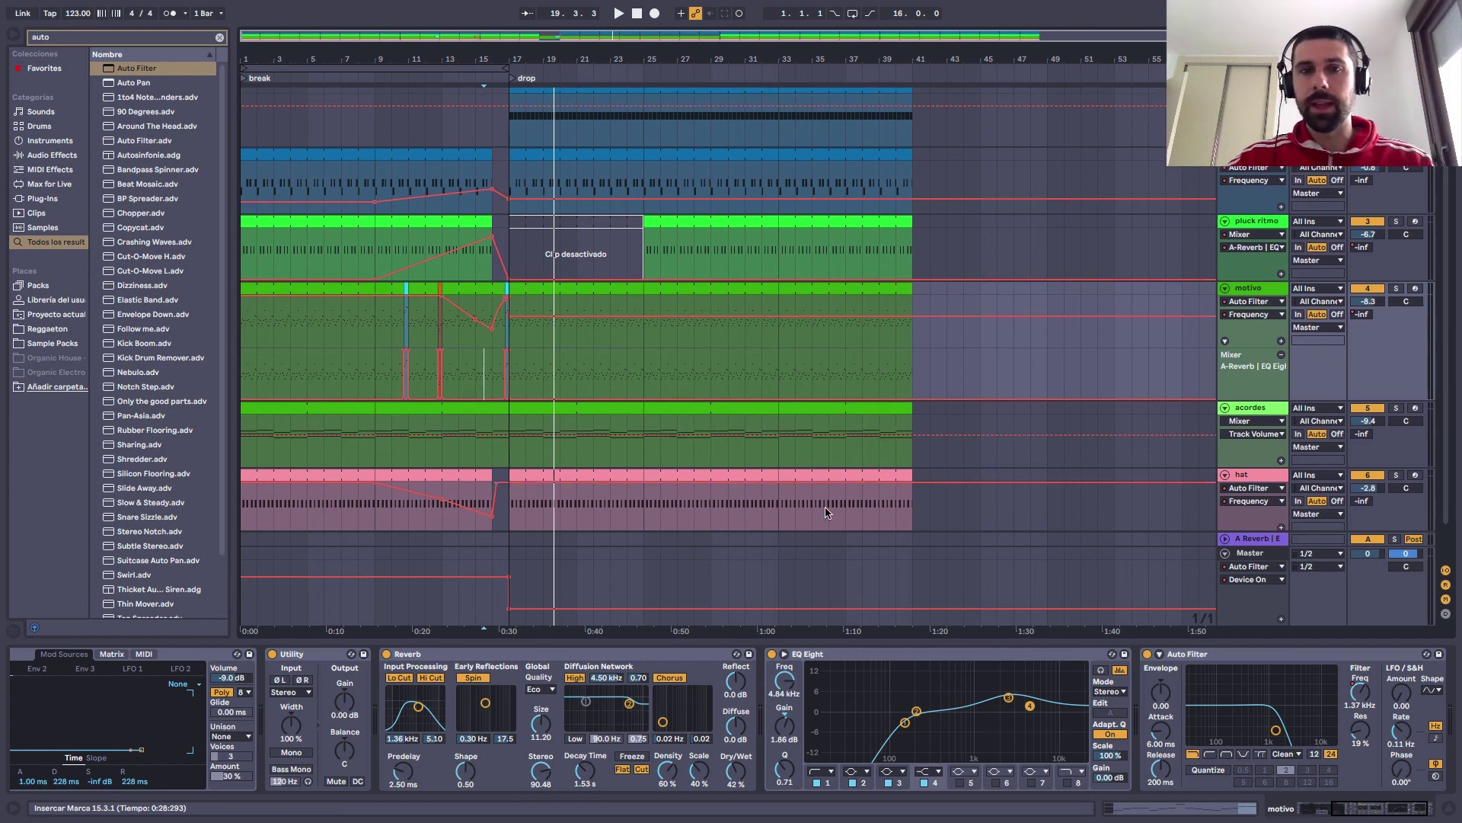
scroll(1067, 491, "down", 2)
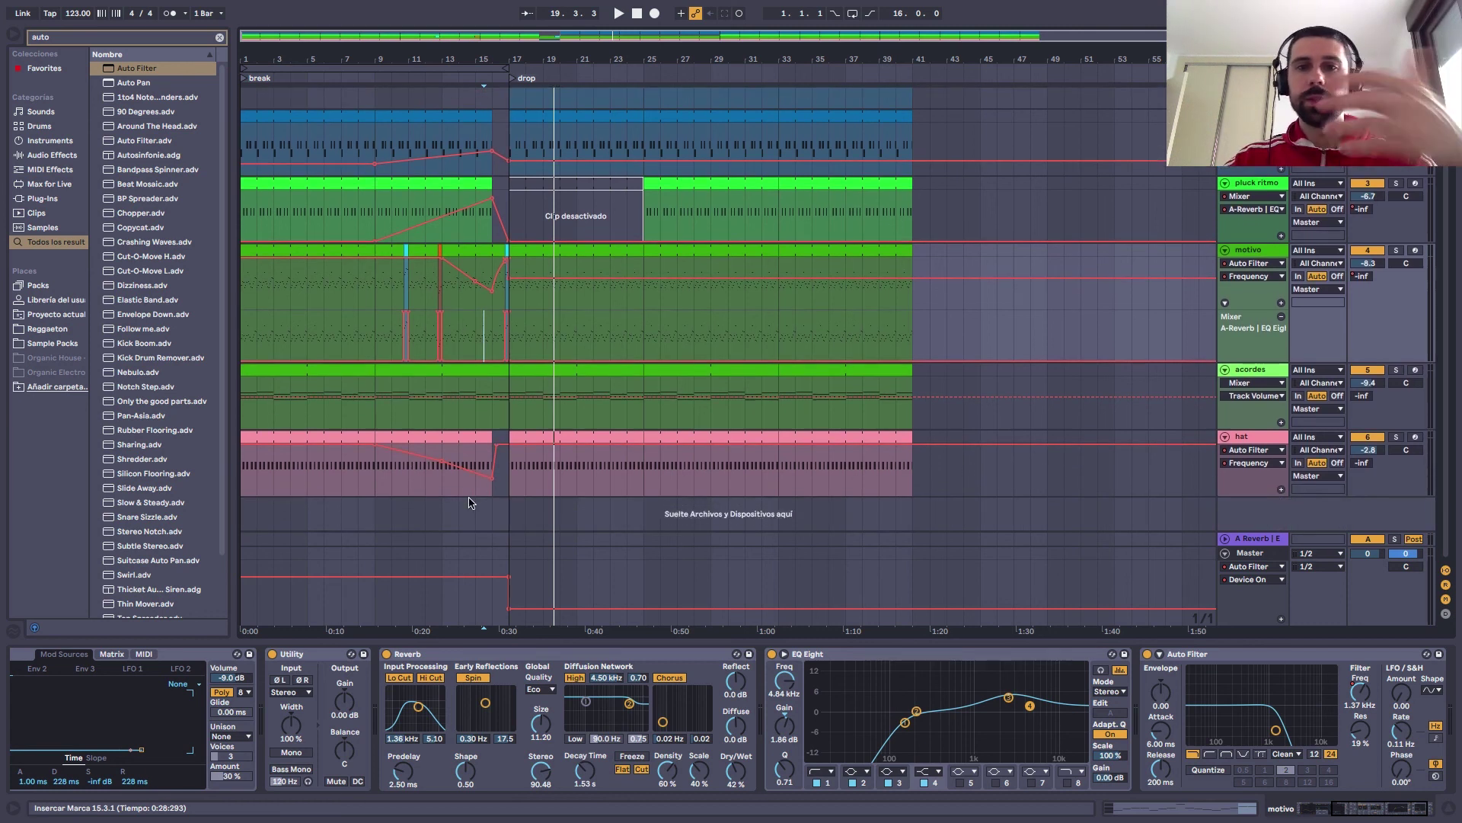
scroll(481, 502, "up", 5)
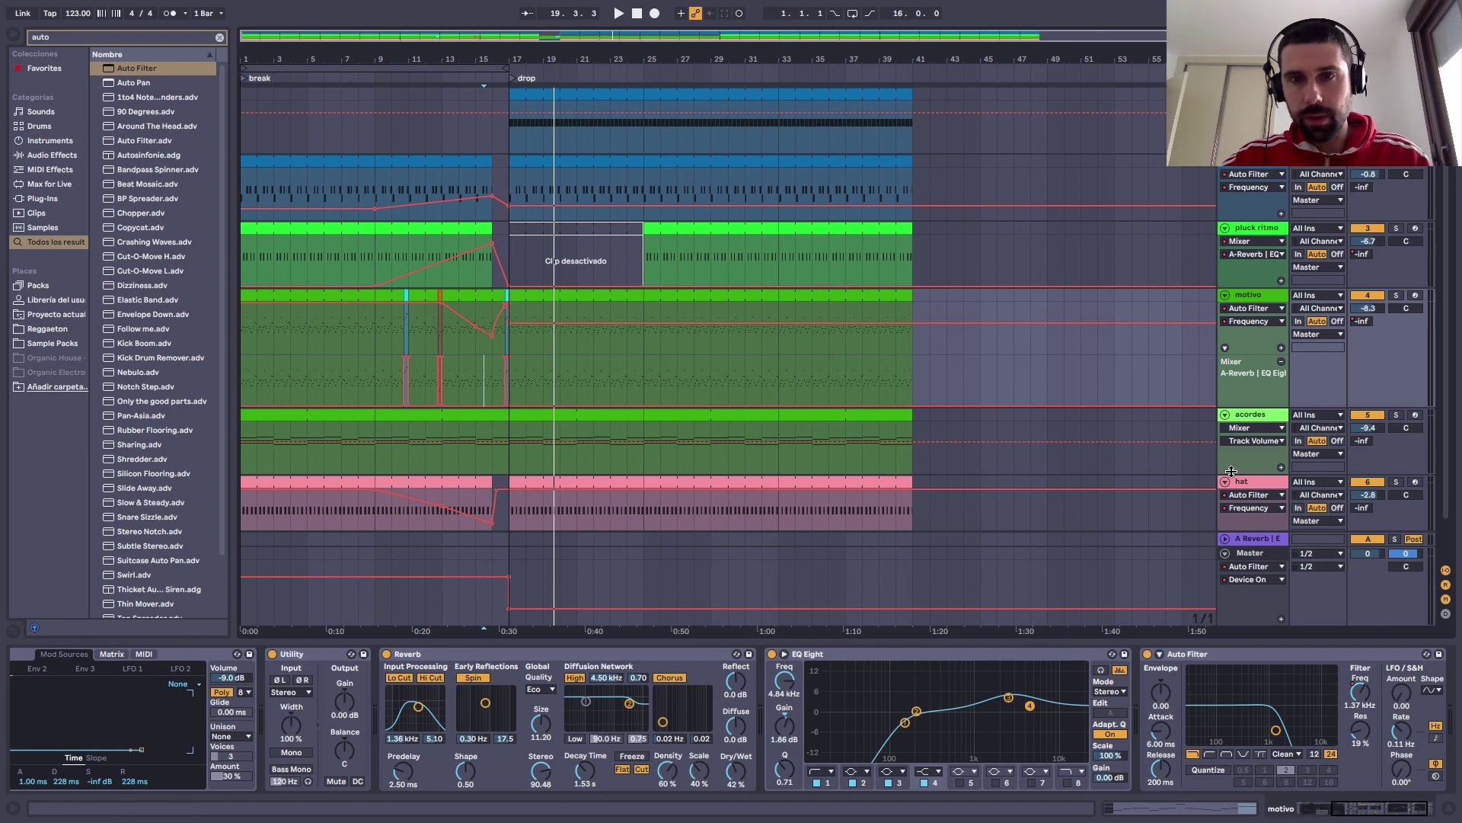
scroll(1282, 495, "down", 2)
scroll(1157, 465, "up", 2)
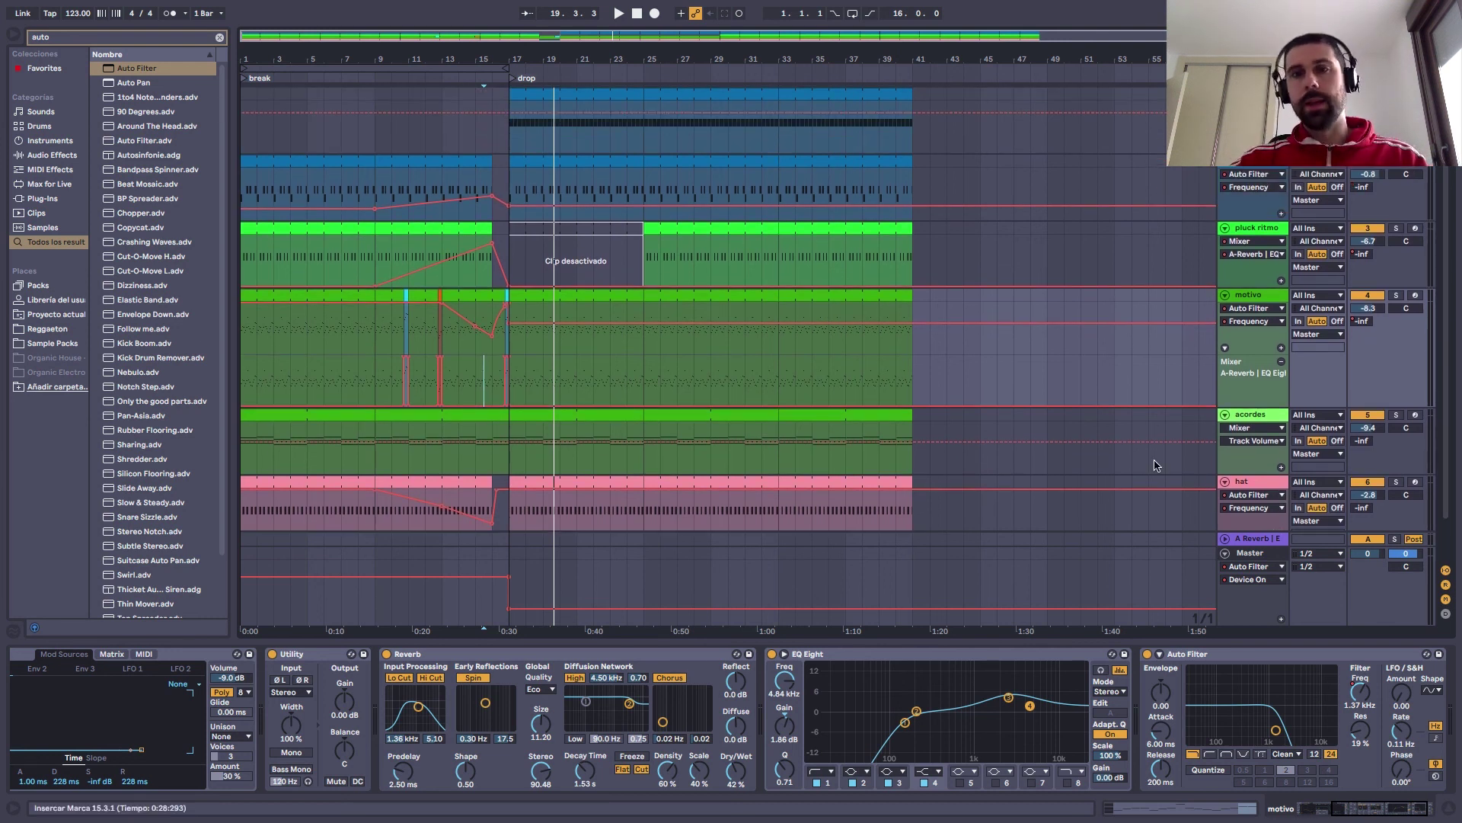